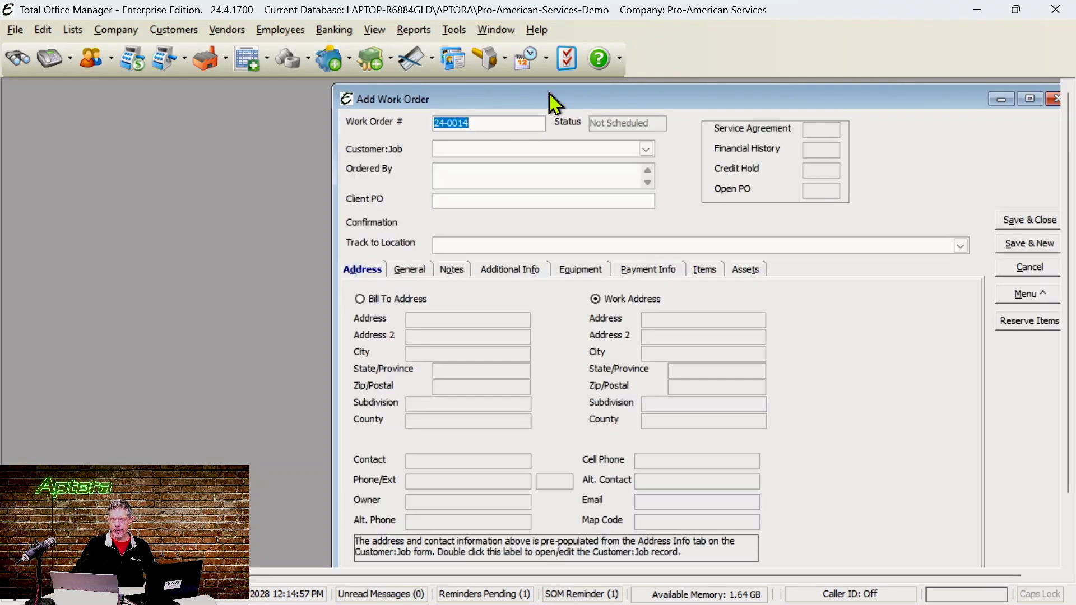
- Move the new work order window into view and assign the first individual customer listed after the 24 Hour Fitness jobs
{"action": "left_click_drag", "start_coordinate": [547, 101], "coordinate": [395, 109]}
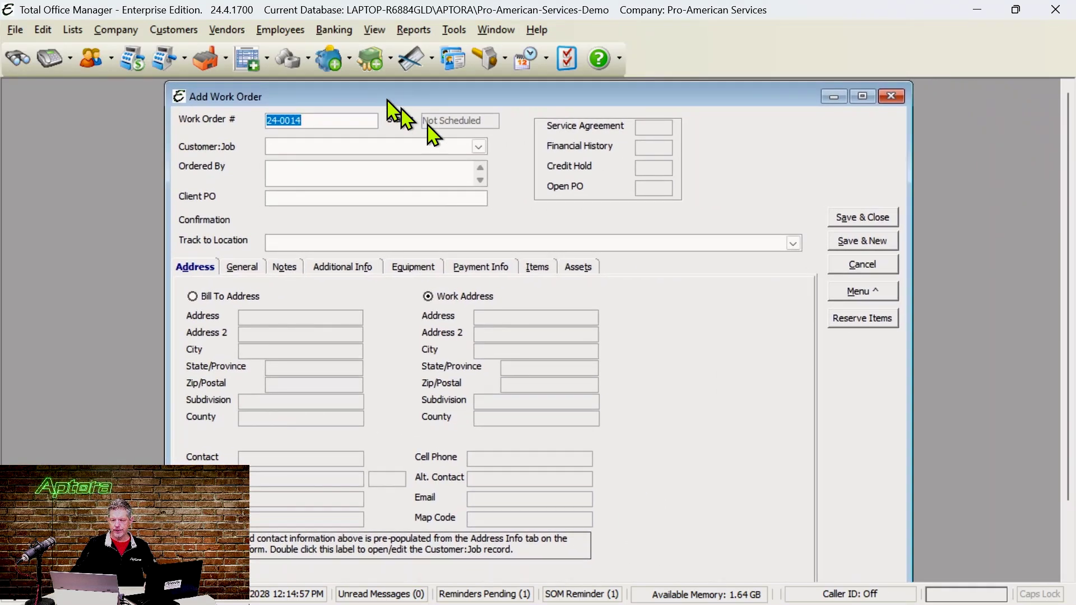
{"action": "left_click", "coordinate": [478, 146]}
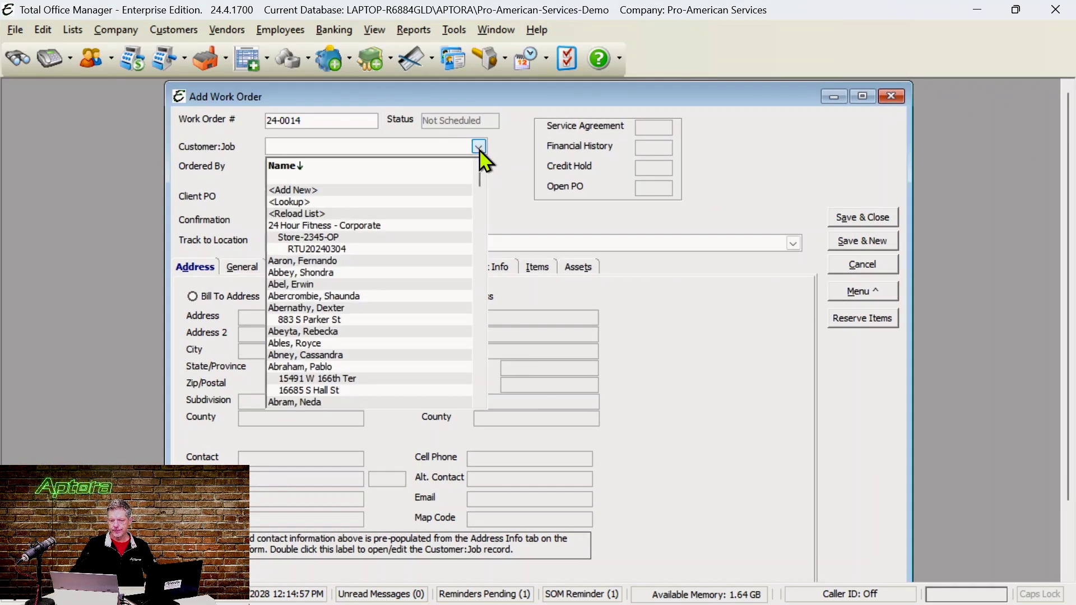
{"action": "left_click", "coordinate": [352, 261]}
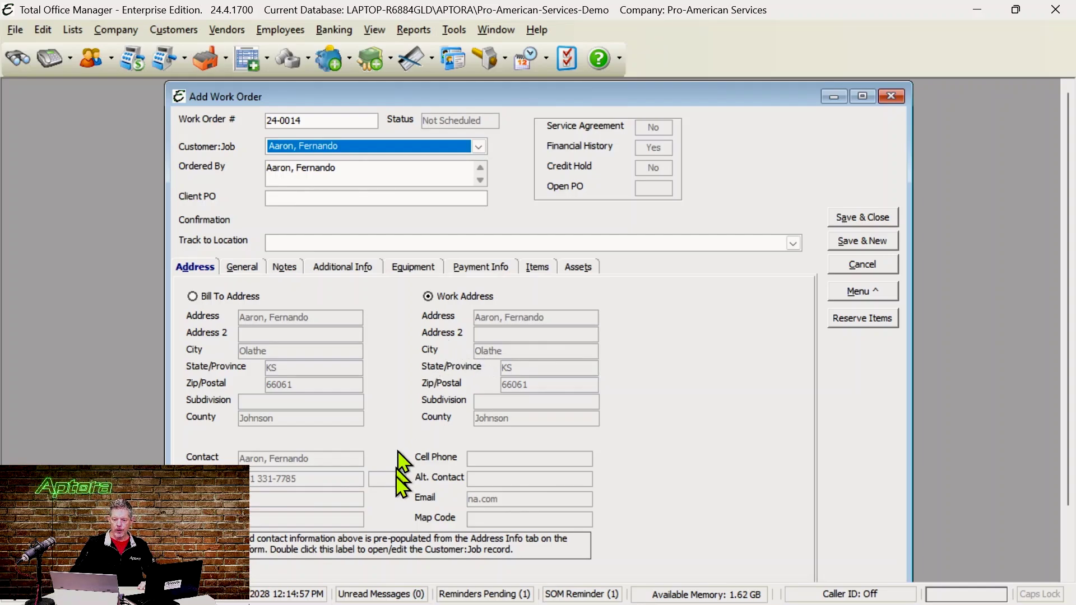
- Open the customer record from the work order's address note, review its additional info, and close the record
{"action": "double_click", "coordinate": [388, 547]}
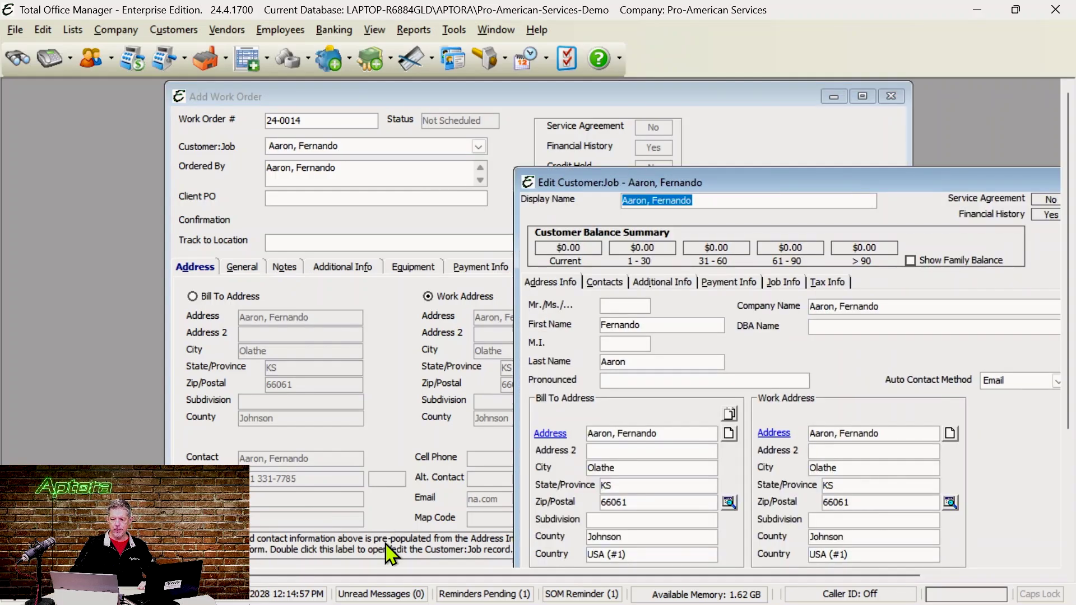
{"action": "left_click_drag", "start_coordinate": [649, 182], "coordinate": [367, 117]}
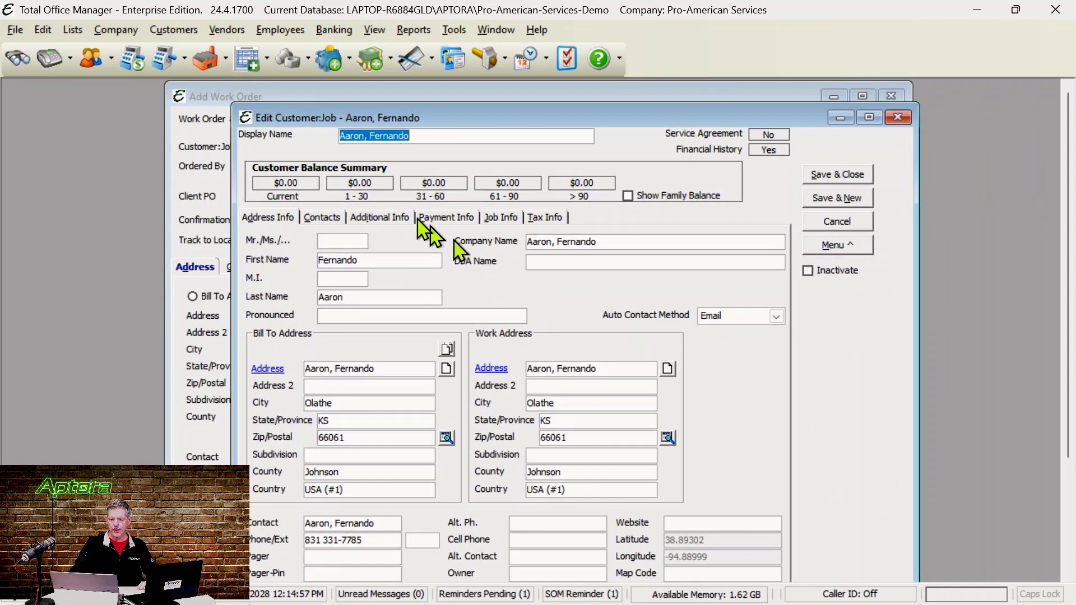
{"action": "left_click", "coordinate": [388, 216]}
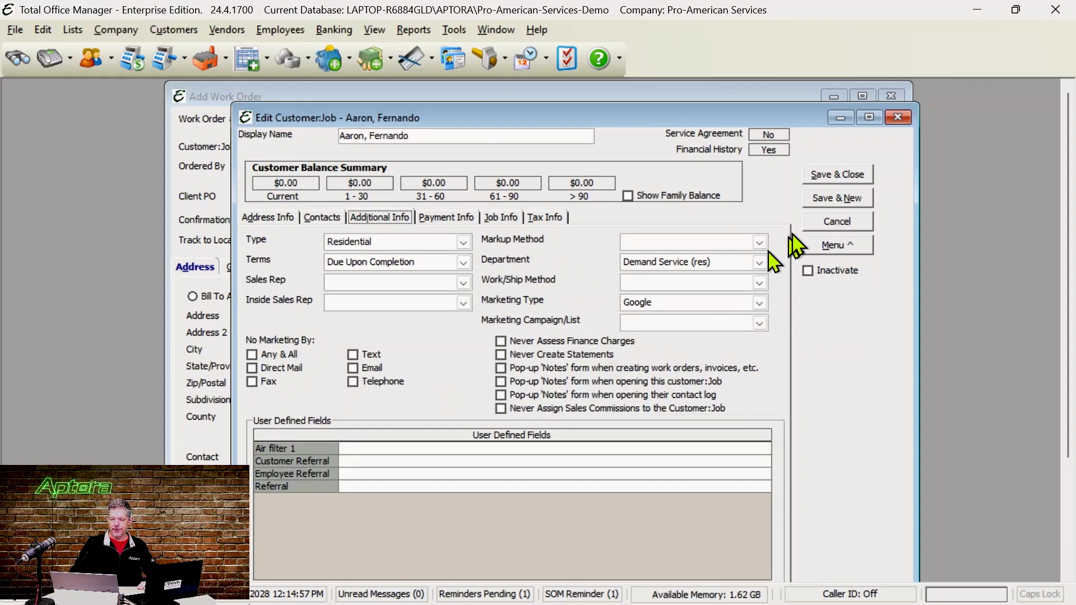
{"action": "left_click", "coordinate": [900, 119]}
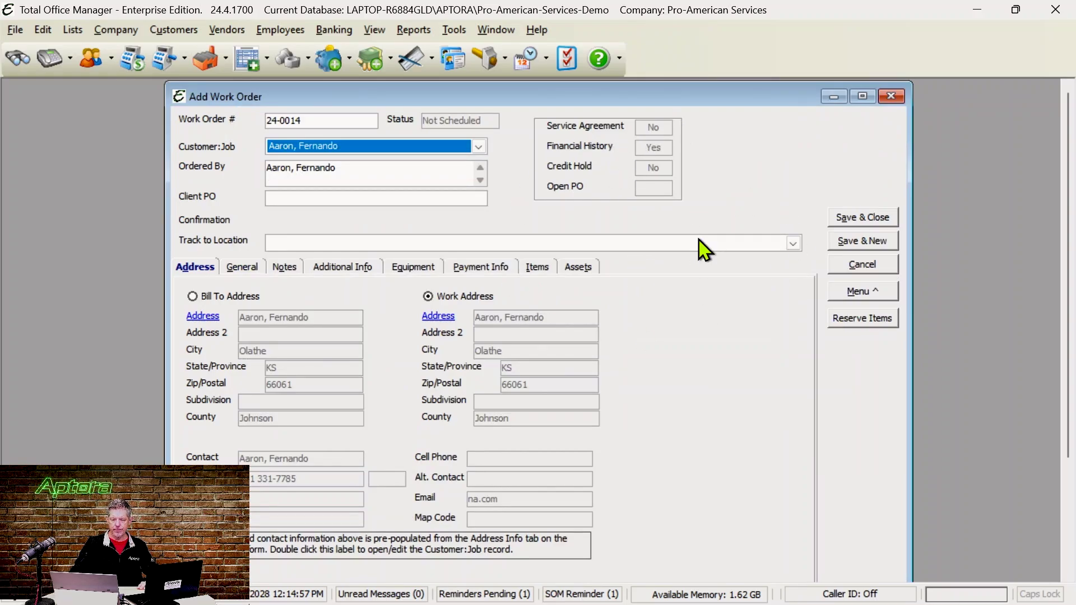
- Show the work order's general details and review its available commands, including the record types it can create
{"action": "left_click", "coordinate": [250, 268]}
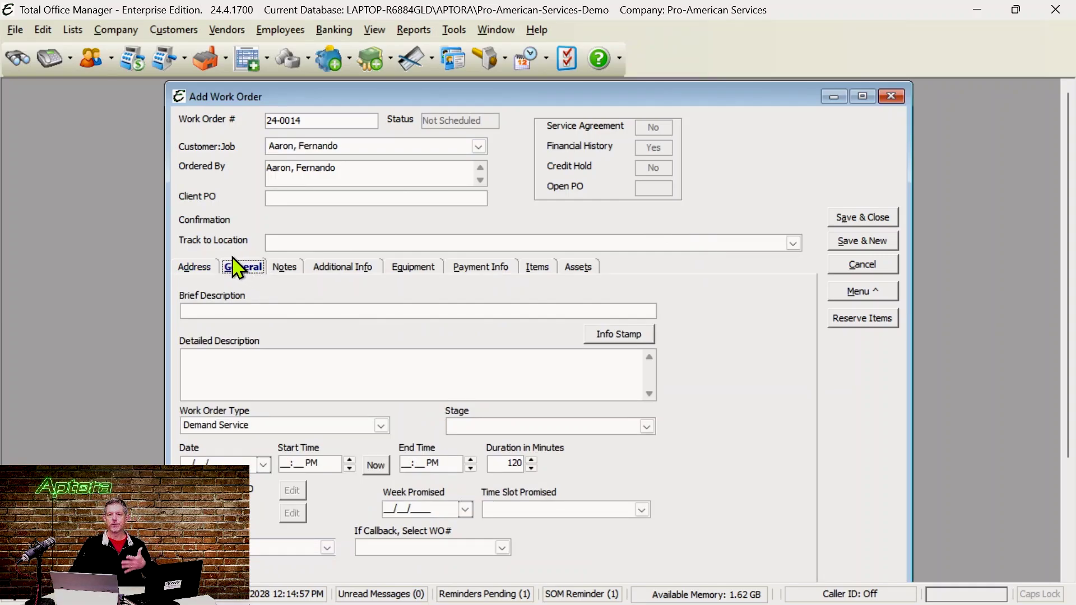
{"action": "left_click", "coordinate": [868, 291]}
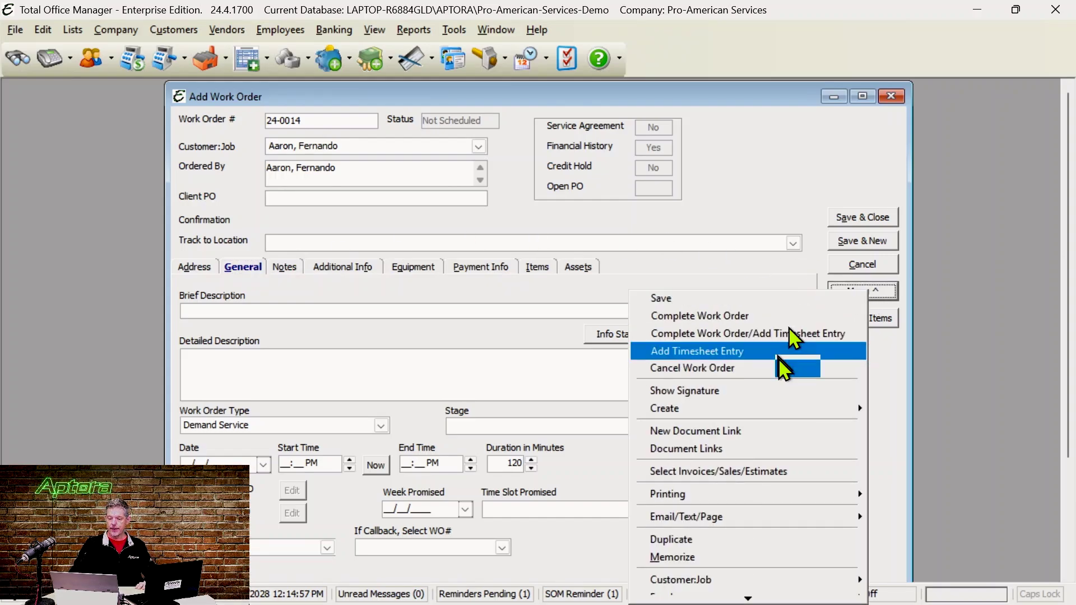
{"action": "right_click", "coordinate": [768, 142]}
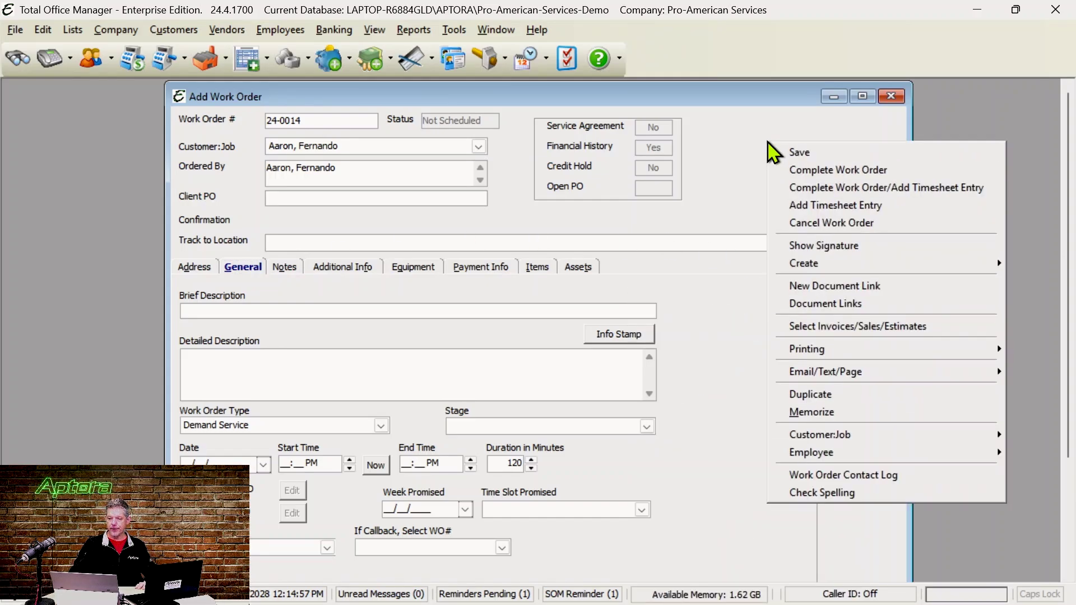
{"action": "right_click", "coordinate": [730, 128]}
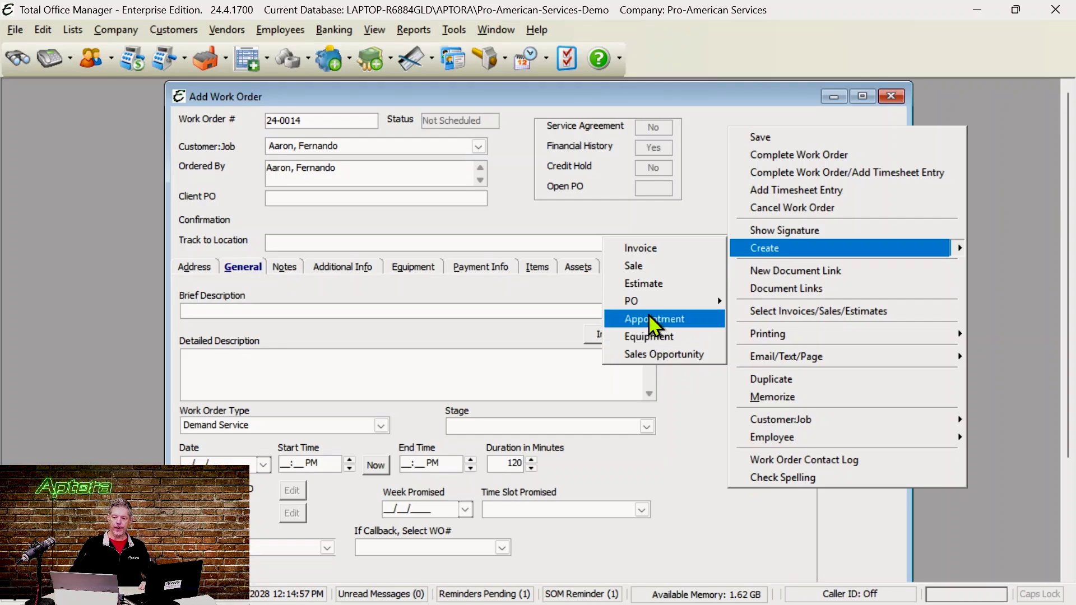
{"action": "mouse_move", "coordinate": [655, 301]}
{"action": "left_click", "coordinate": [561, 213]}
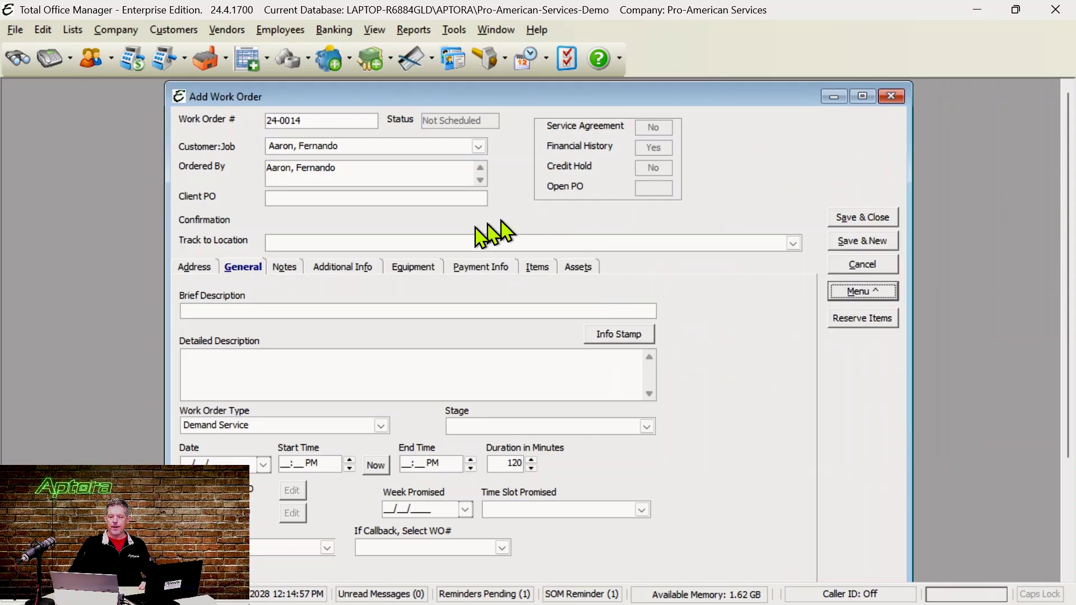
- Check the work order's notes and general details, and view the previous work orders selectable for a callback
{"action": "left_click", "coordinate": [286, 271]}
{"action": "left_click", "coordinate": [245, 268]}
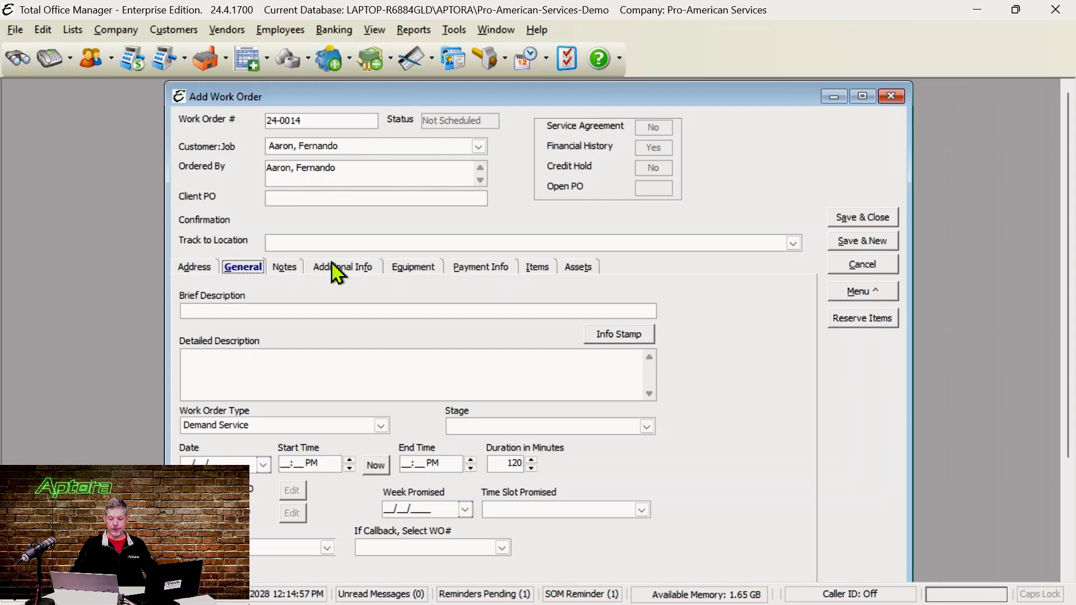
{"action": "left_click", "coordinate": [502, 548]}
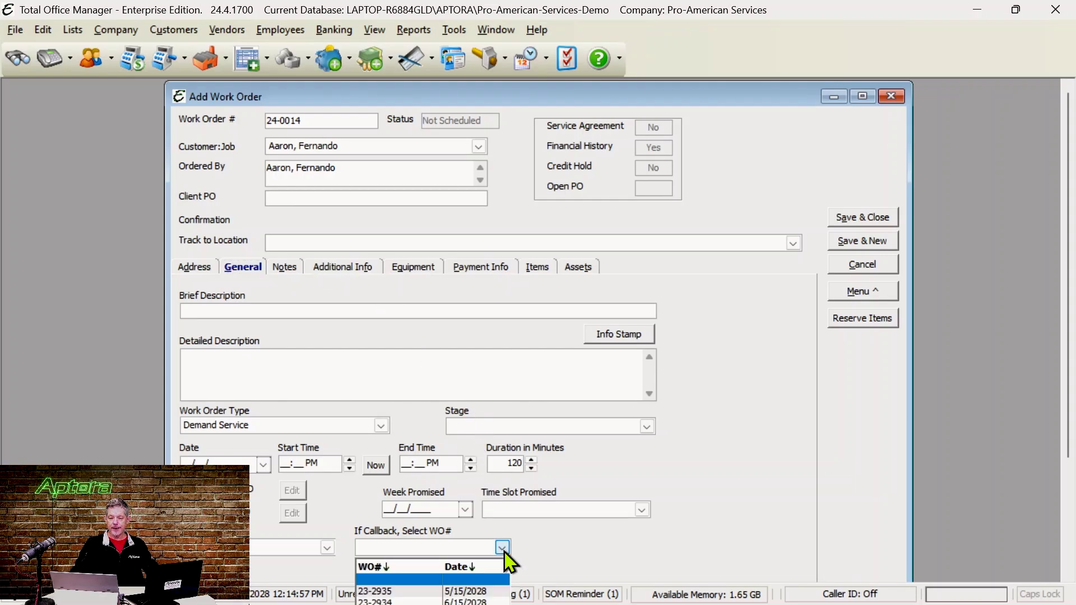
{"action": "left_click", "coordinate": [729, 90]}
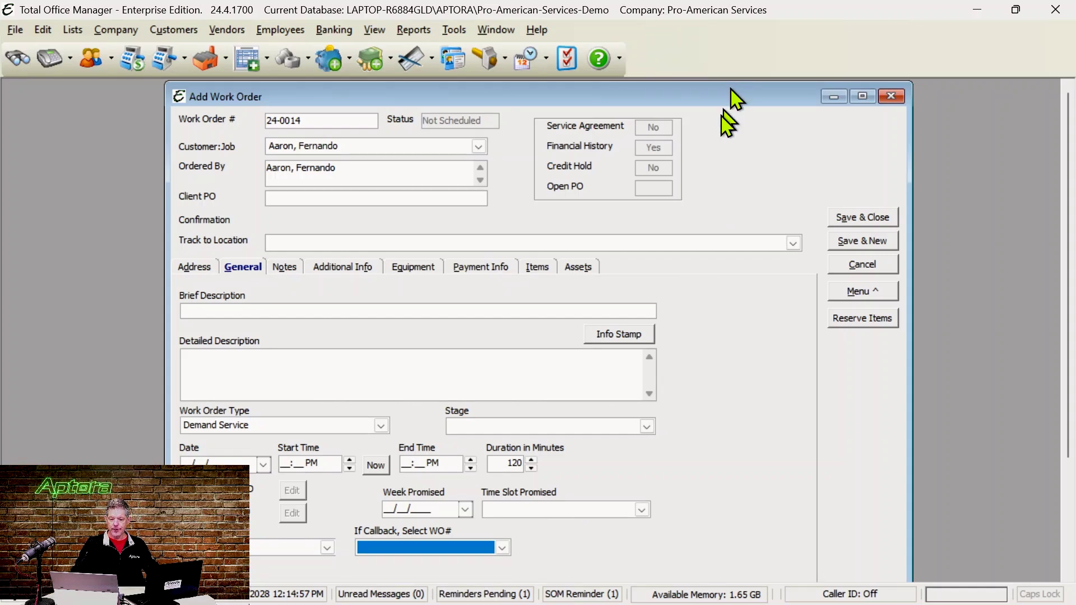
{"action": "left_click", "coordinate": [503, 548]}
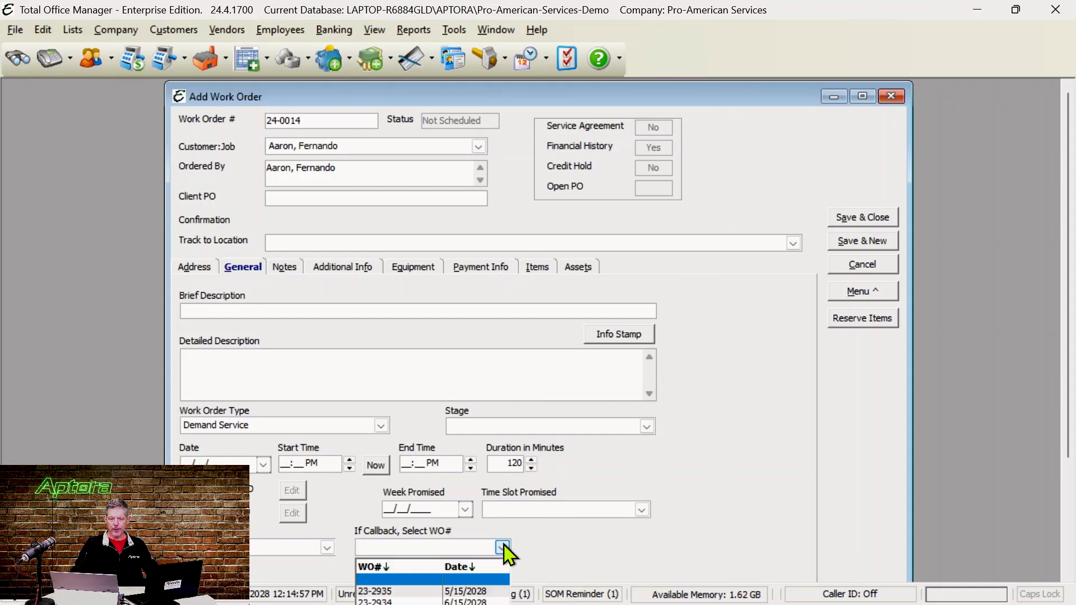
{"action": "left_click", "coordinate": [582, 543]}
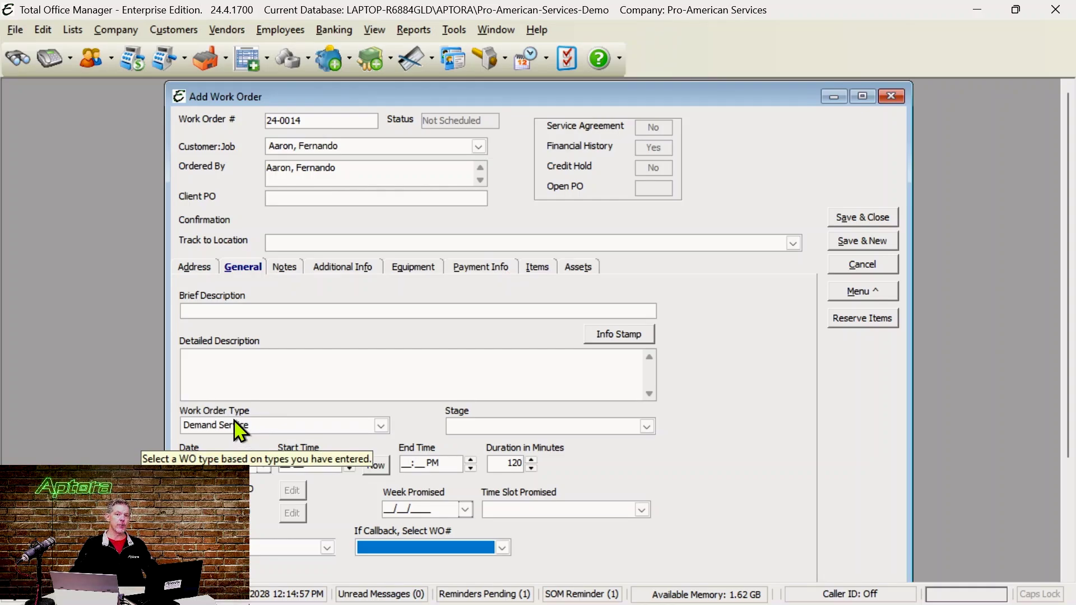
- Open the Work Order Type List from the company lists
{"action": "left_click", "coordinate": [120, 25]}
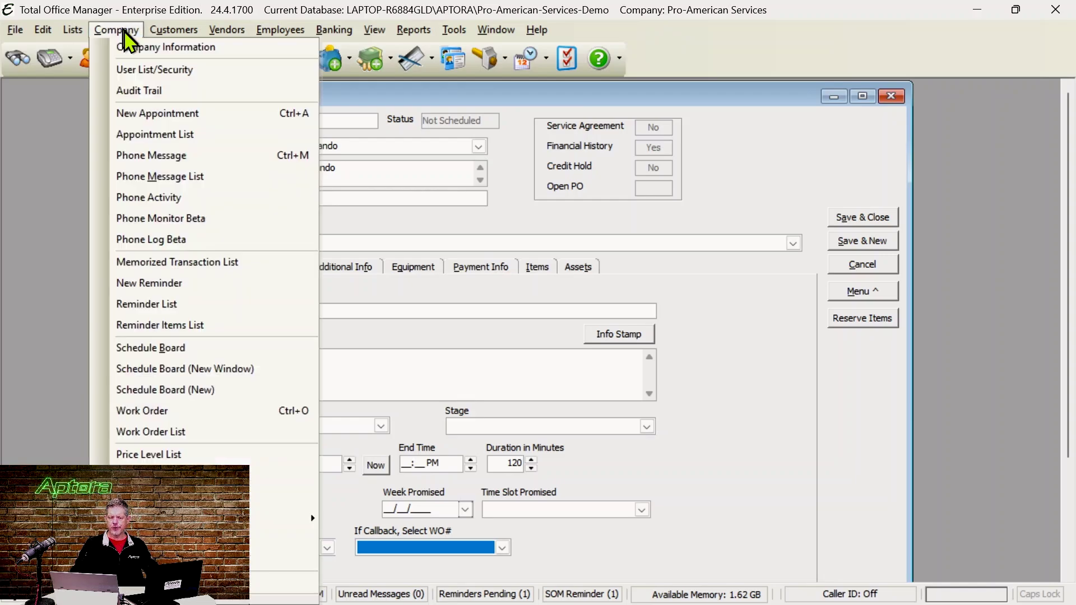
{"action": "mouse_move", "coordinate": [264, 599]}
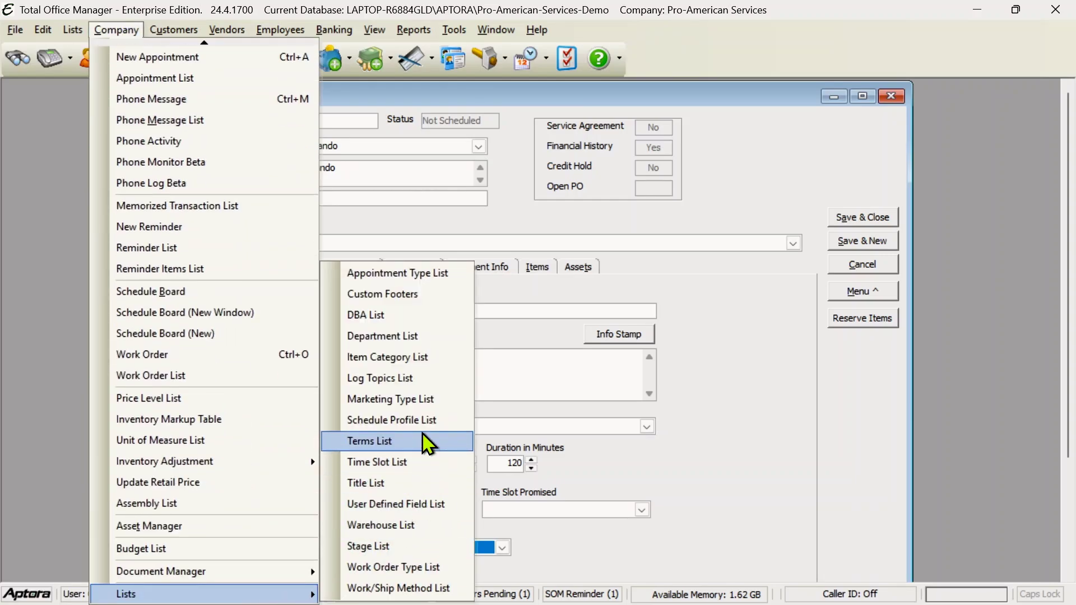
{"action": "left_click", "coordinate": [429, 568]}
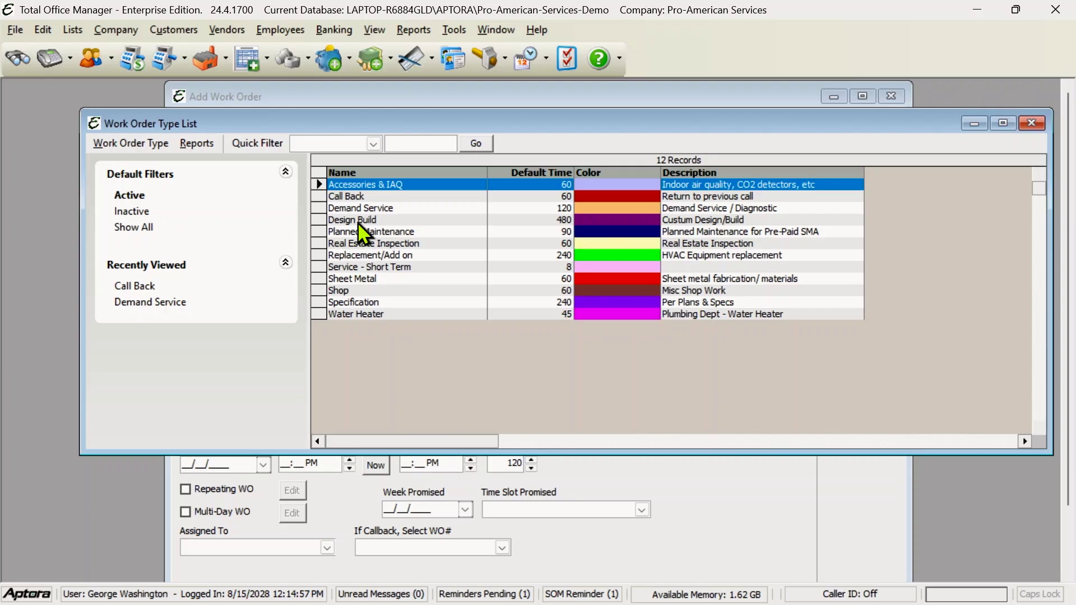
- Open the Planned Maintenance work order type and review the categories that can best describe it
{"action": "double_click", "coordinate": [402, 234]}
{"action": "left_click_drag", "start_coordinate": [678, 426], "coordinate": [461, 178]}
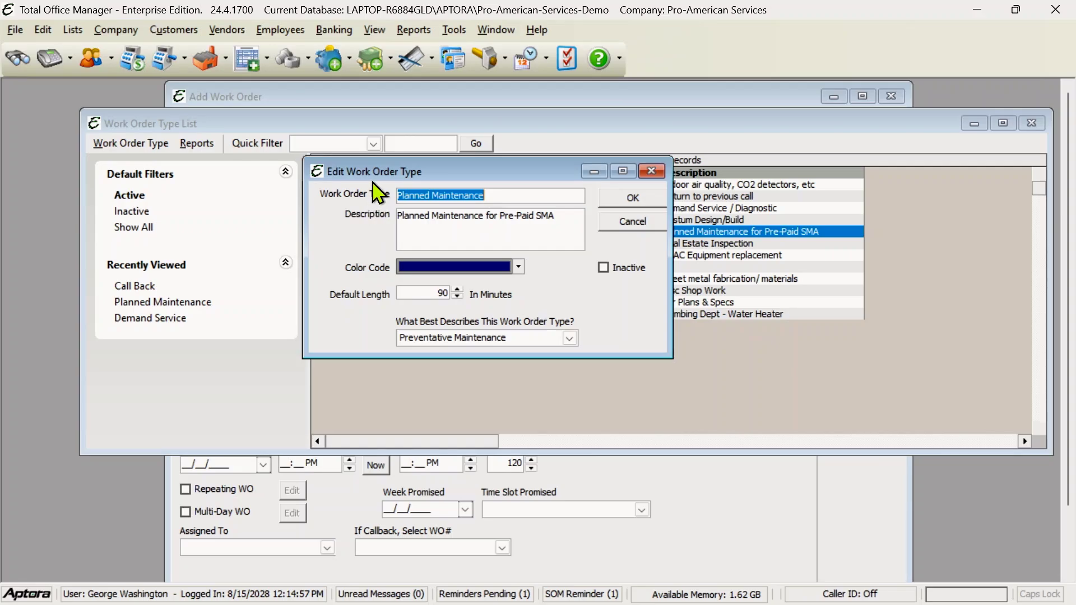
{"action": "left_click", "coordinate": [498, 192]}
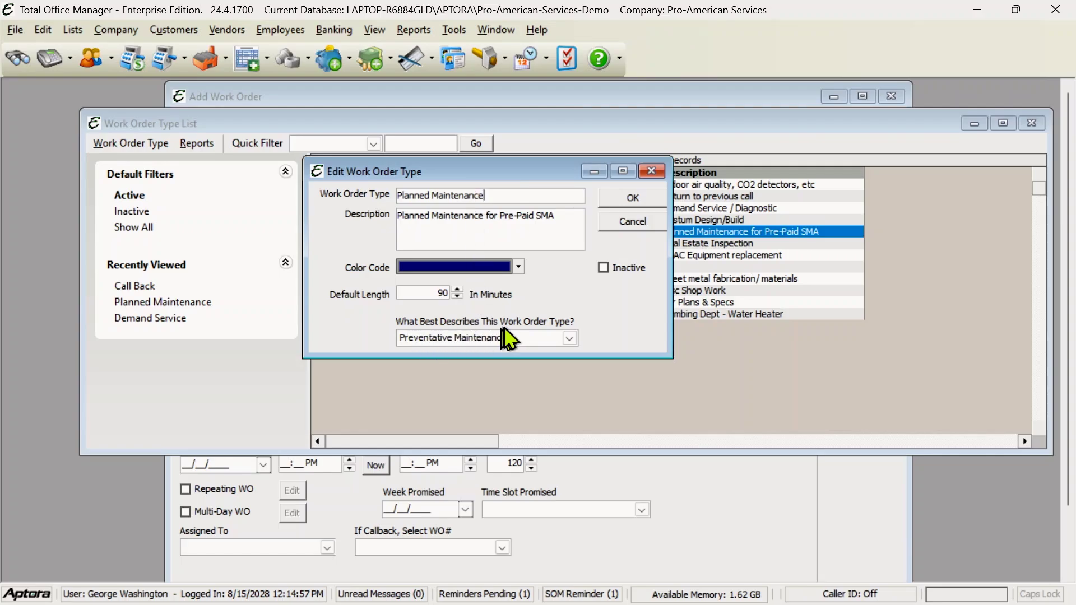
{"action": "left_click", "coordinate": [576, 342]}
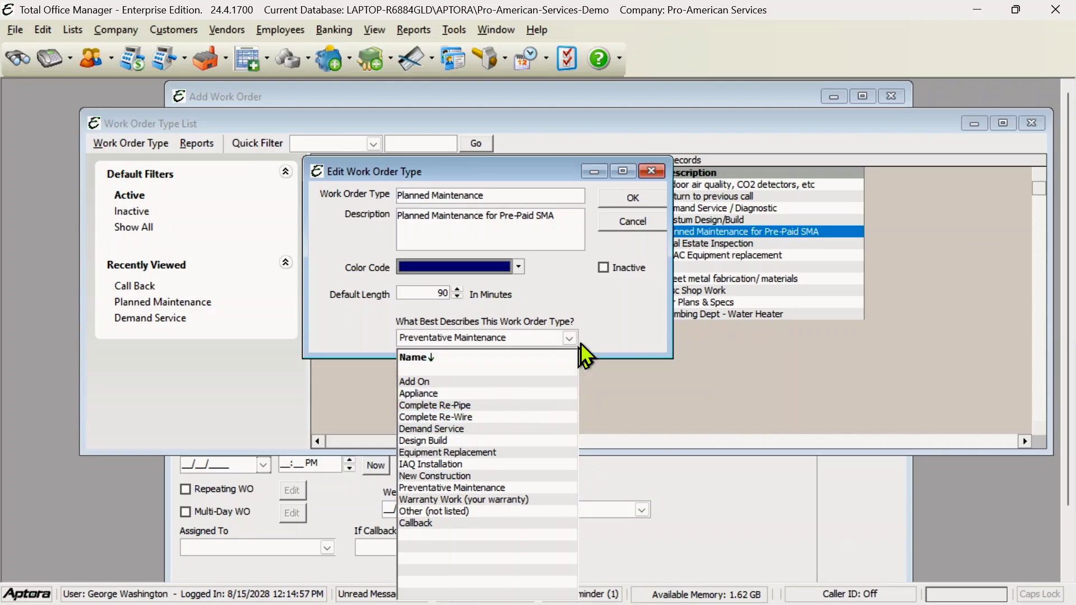
{"action": "left_click", "coordinate": [633, 315]}
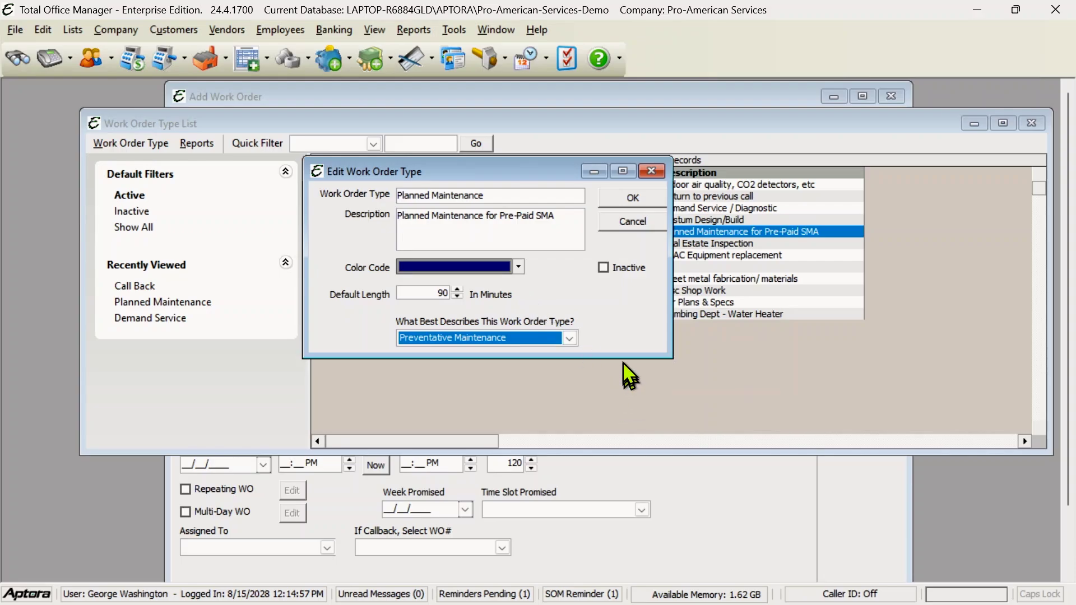
- Return to the new work order and review its private and technician's notes and general details
{"action": "left_click", "coordinate": [700, 476]}
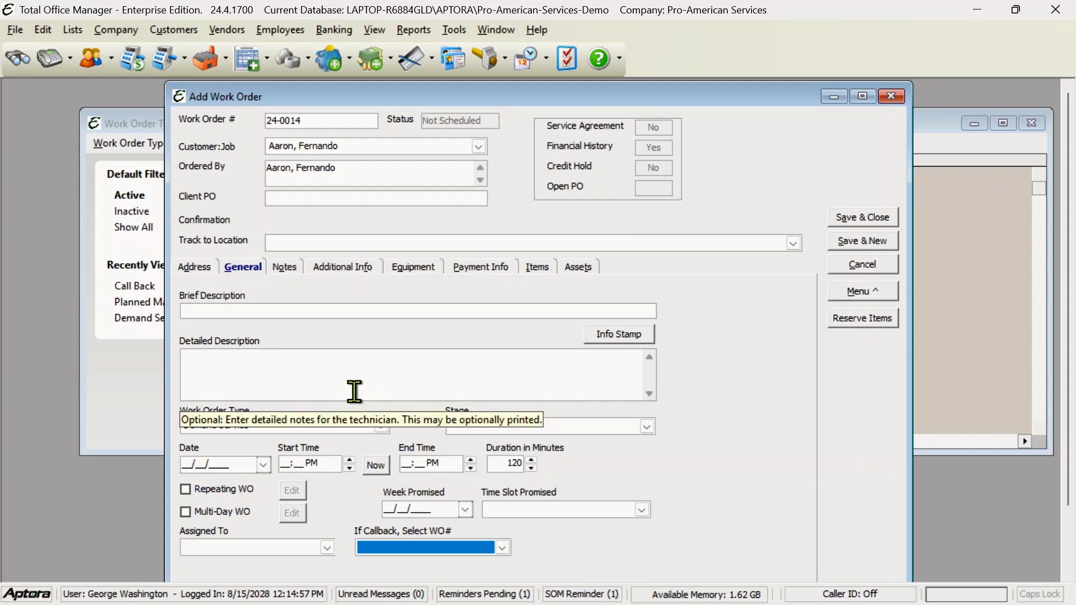
{"action": "left_click", "coordinate": [292, 269]}
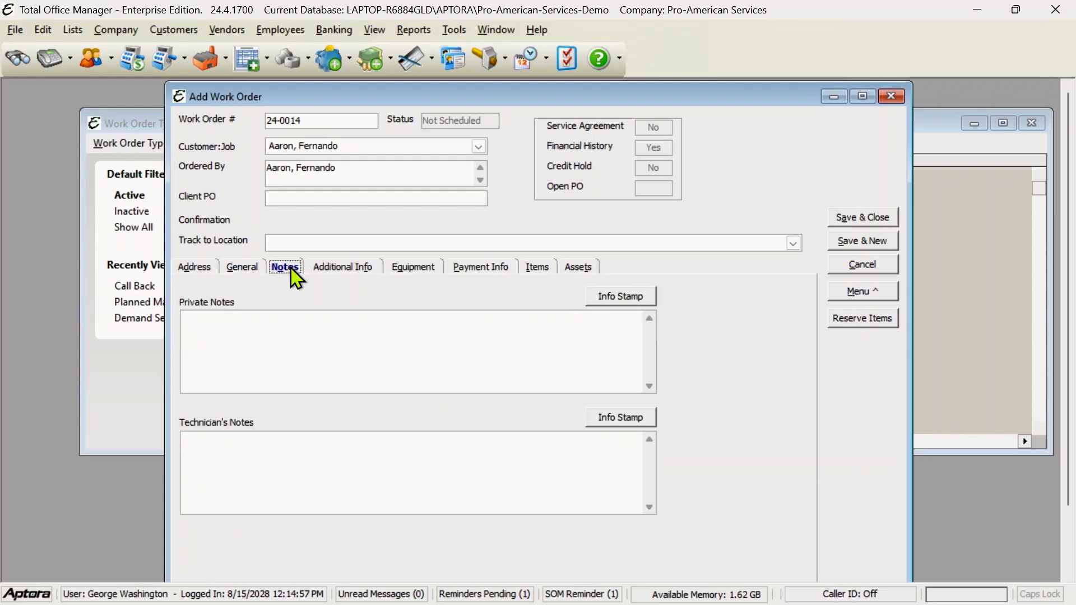
{"action": "left_click", "coordinate": [237, 270]}
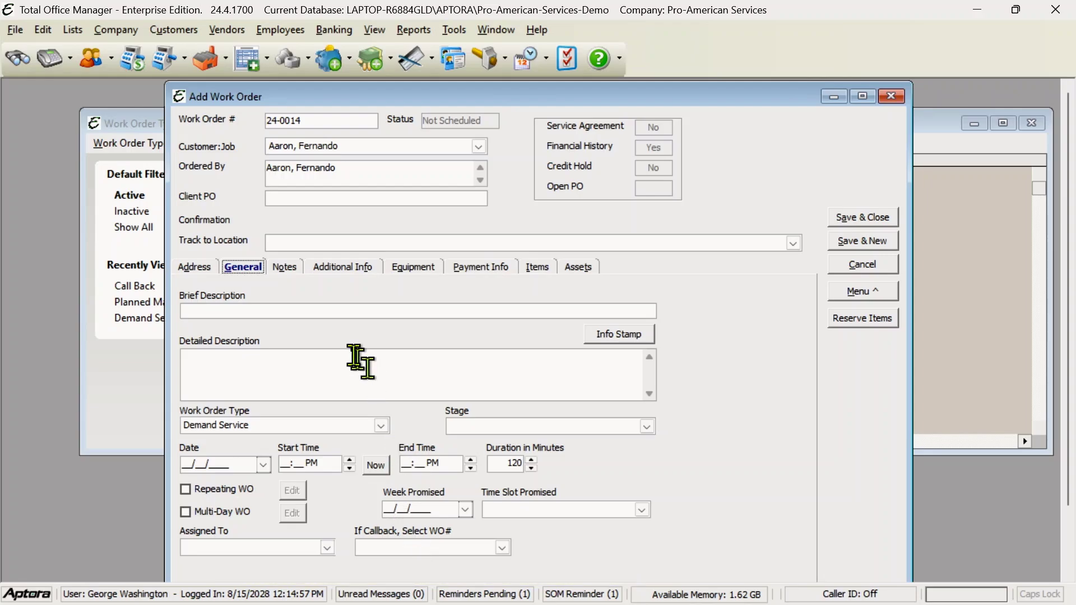
- Check the service agreement choices in the work order's additional info and set its marketing source to Facebook
{"action": "left_click", "coordinate": [325, 268]}
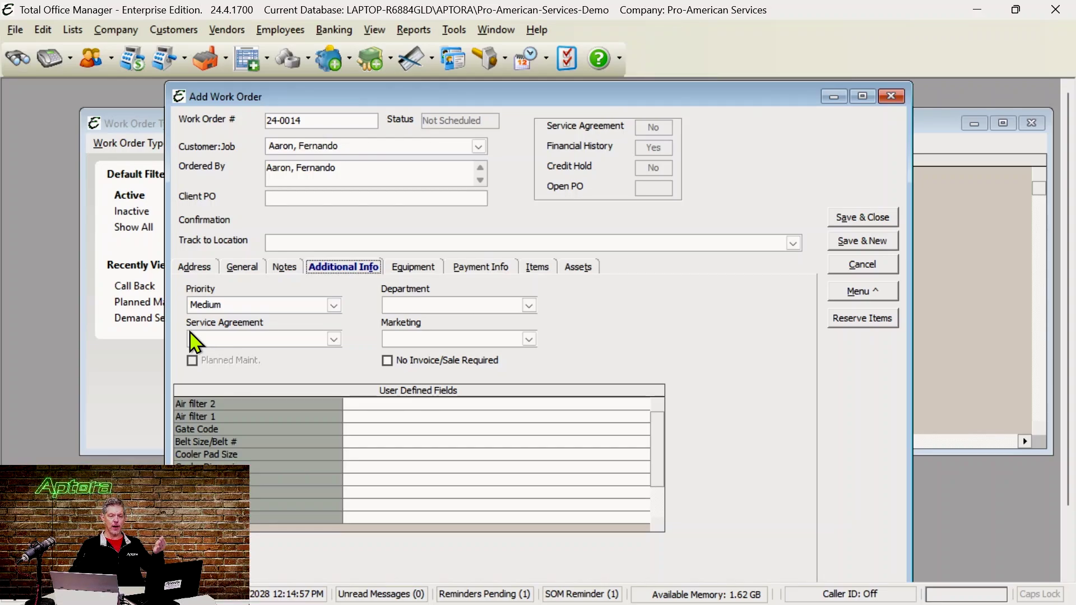
{"action": "left_click", "coordinate": [333, 339]}
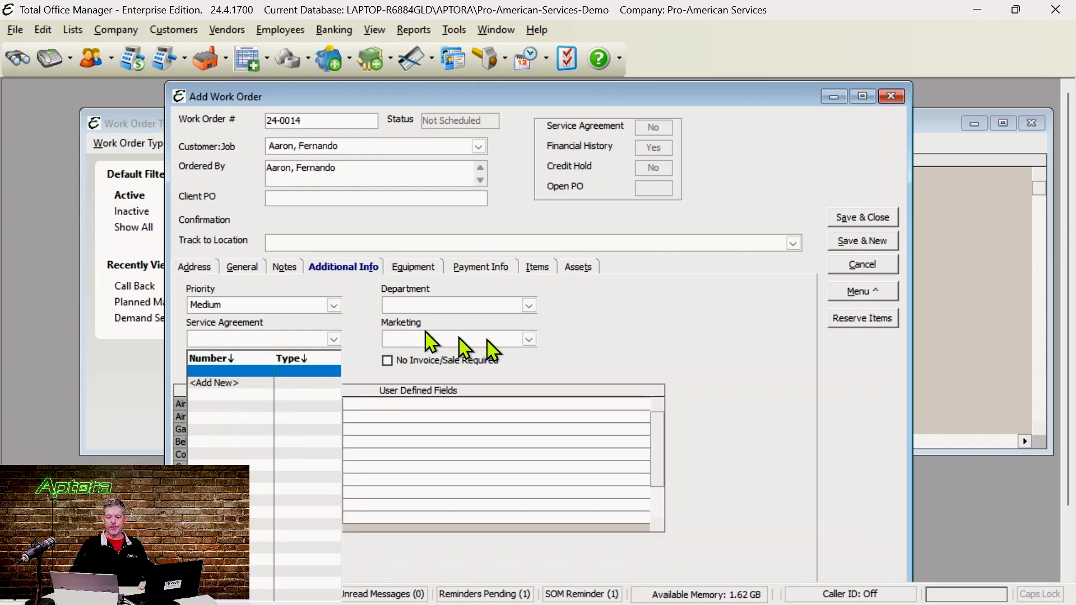
{"action": "left_click", "coordinate": [682, 337]}
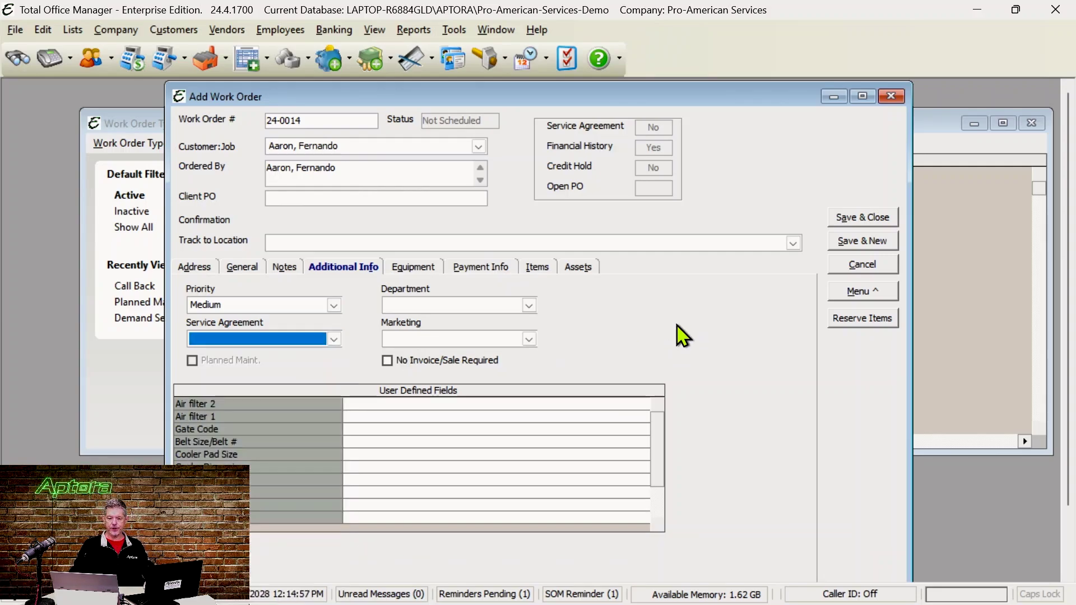
{"action": "left_click", "coordinate": [529, 339]}
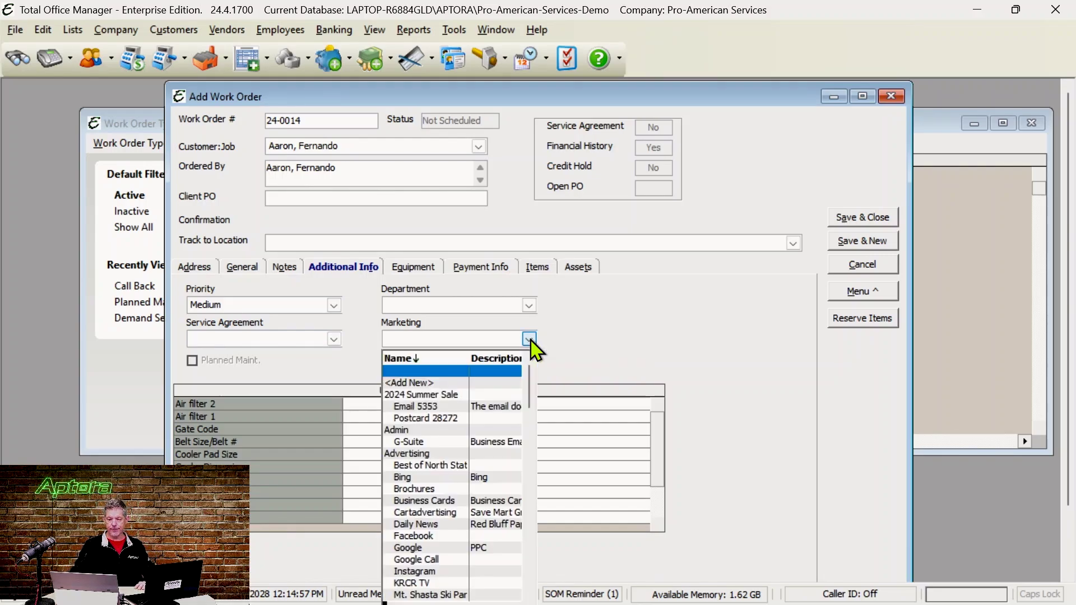
{"action": "left_click", "coordinate": [412, 537]}
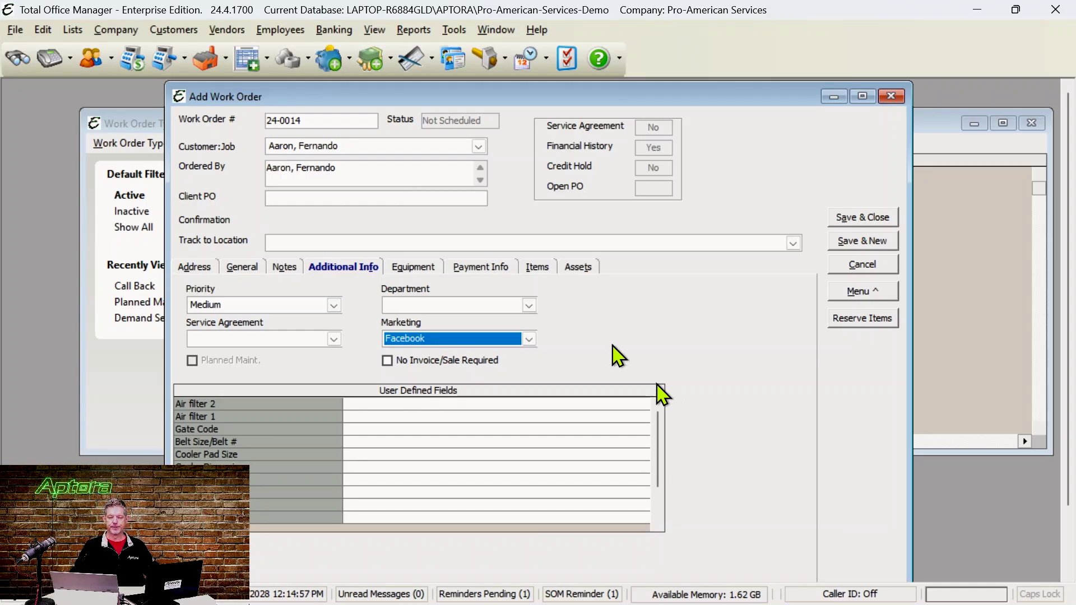
- Review the new work order's equipment and payment information
{"action": "left_click", "coordinate": [415, 268]}
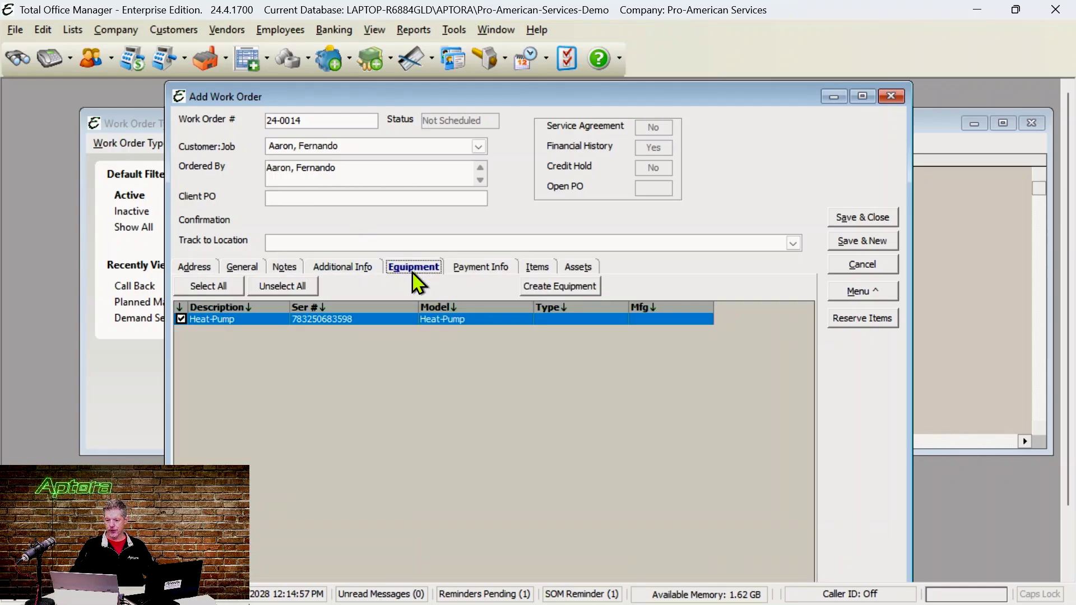
{"action": "left_click", "coordinate": [495, 275]}
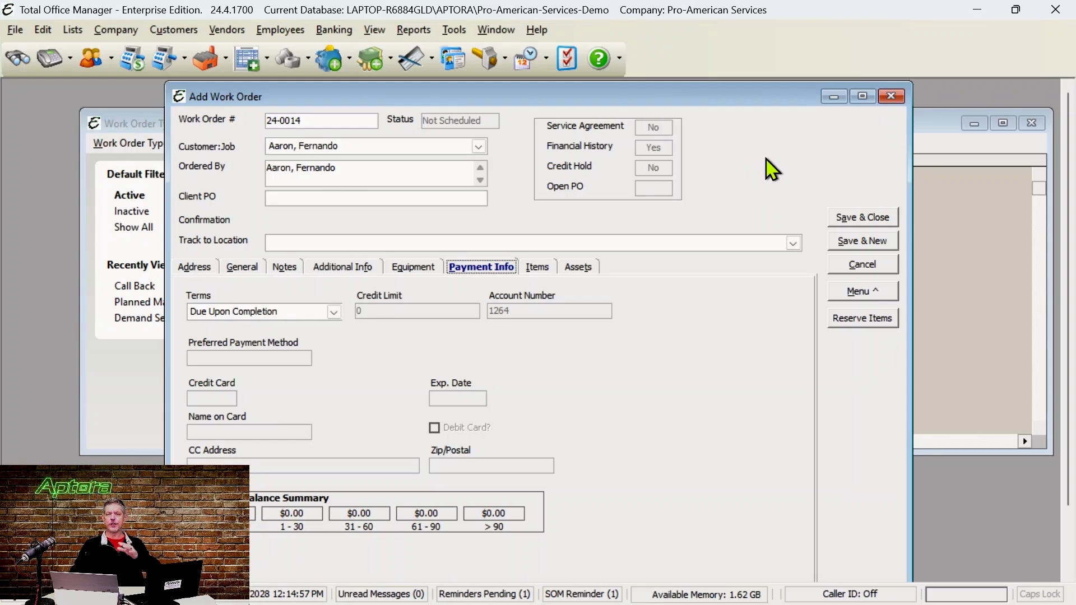
- Open the Chart of Accounts List and open the 60010 - All other Marketing Mediums expense account
{"action": "left_click", "coordinate": [334, 30]}
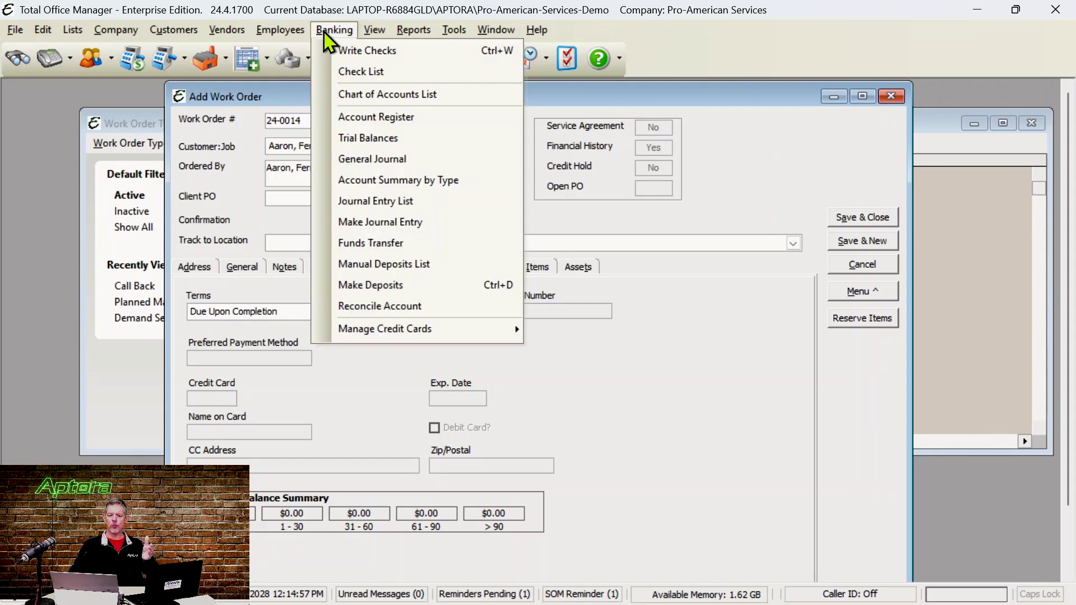
{"action": "left_click", "coordinate": [353, 98]}
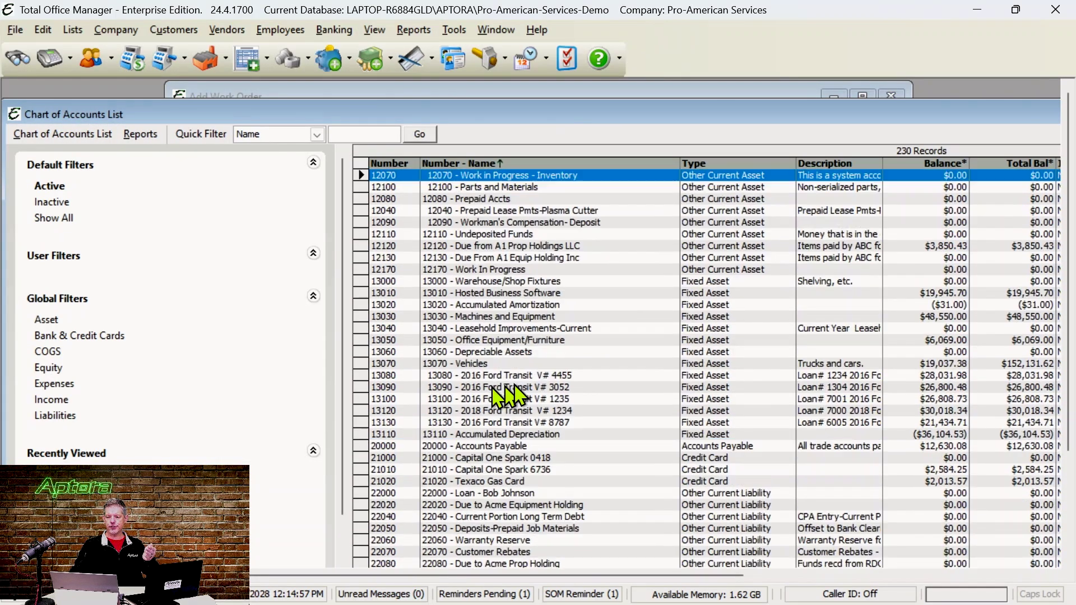
{"action": "scroll", "coordinate": [539, 386], "scroll_direction": "down", "scroll_amount": 10}
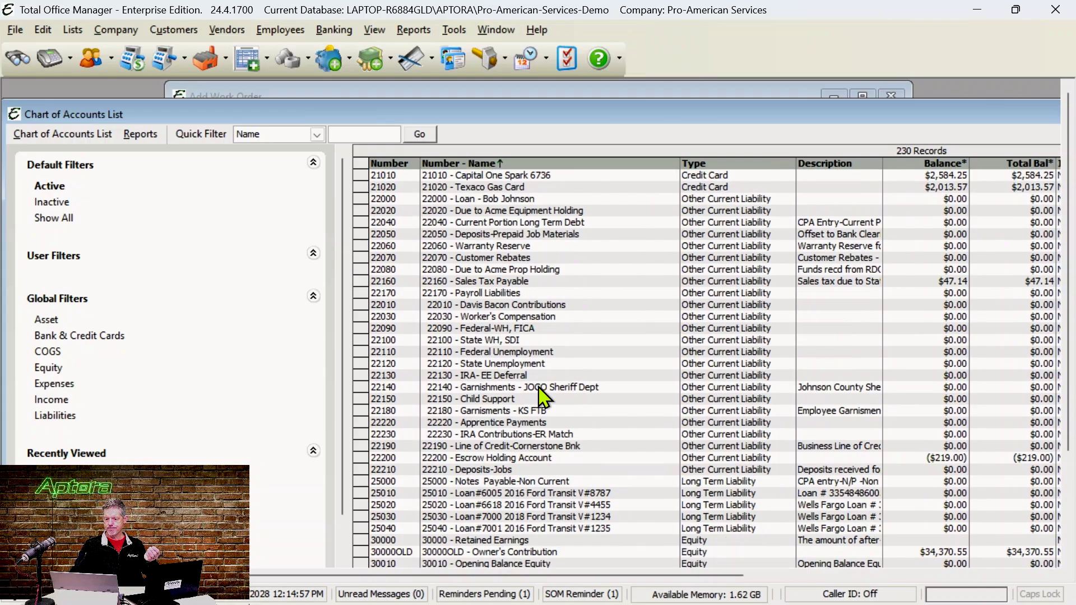
{"action": "scroll", "coordinate": [540, 387], "scroll_direction": "down", "scroll_amount": 10}
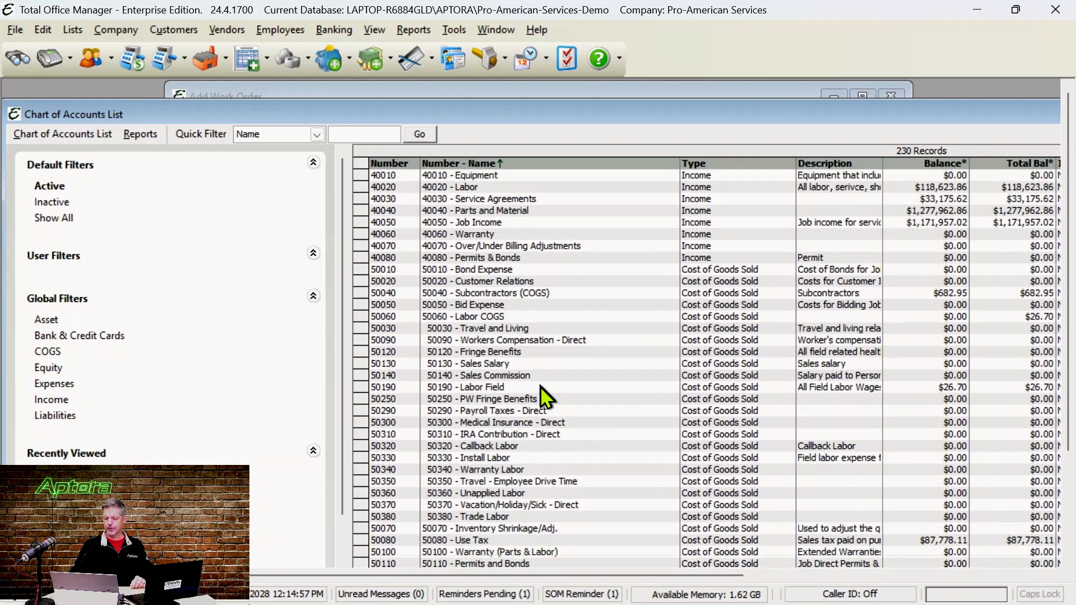
{"action": "scroll", "coordinate": [553, 387], "scroll_direction": "down", "scroll_amount": 8}
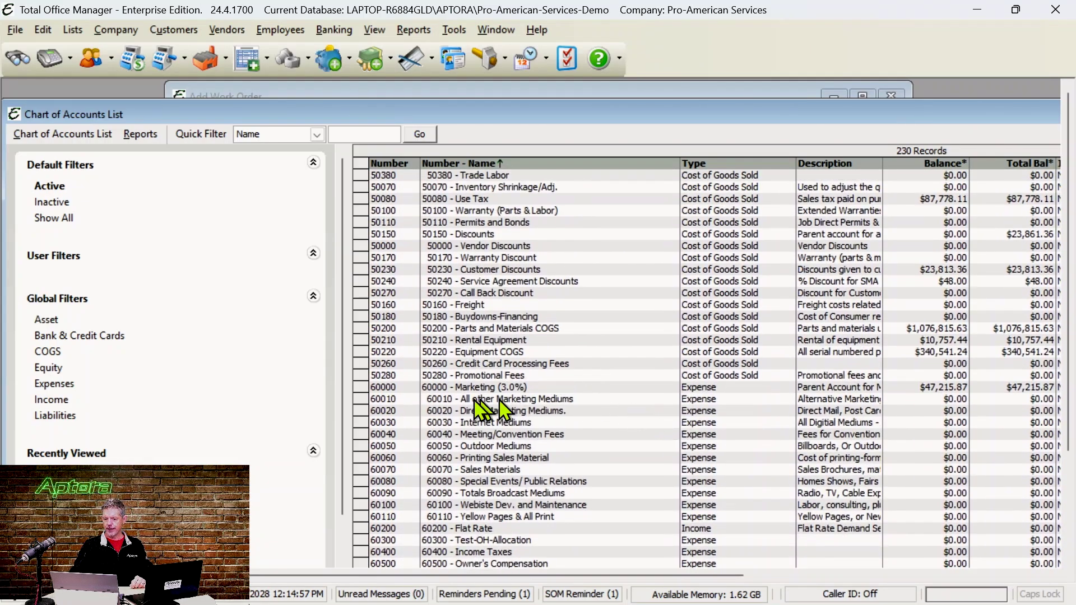
{"action": "double_click", "coordinate": [464, 398]}
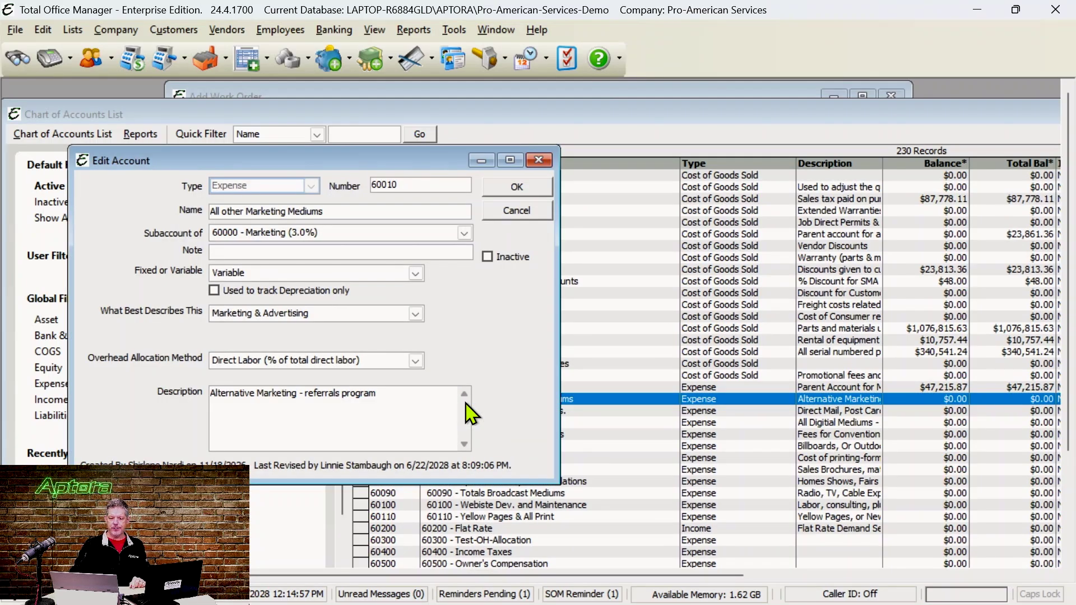
- Move the account window clear of the list and review the categories that can best describe the marketing account
{"action": "left_click_drag", "start_coordinate": [419, 157], "coordinate": [652, 126]}
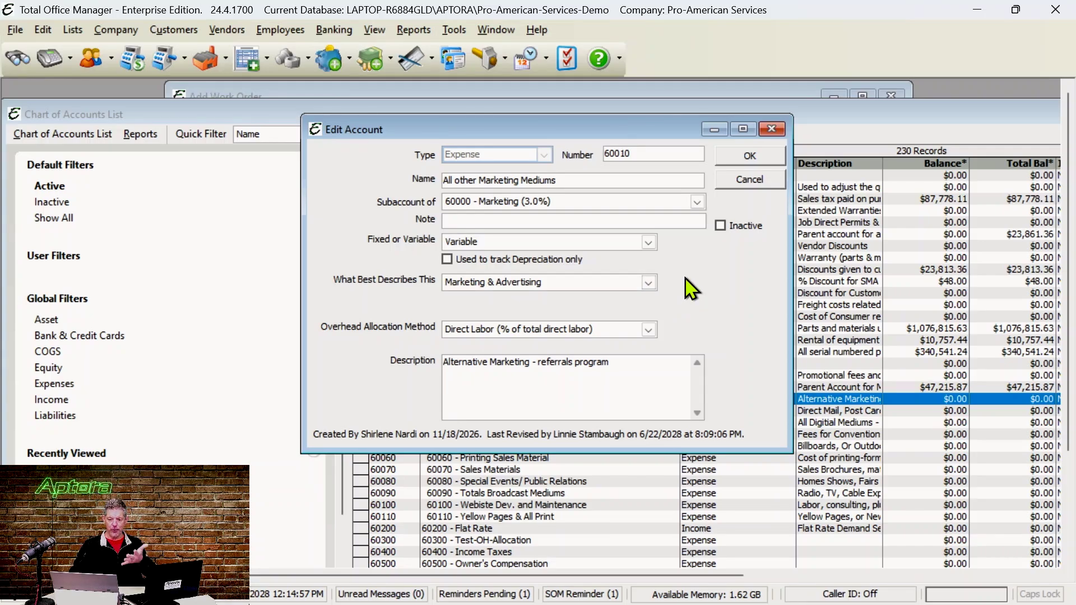
{"action": "left_click", "coordinate": [649, 283]}
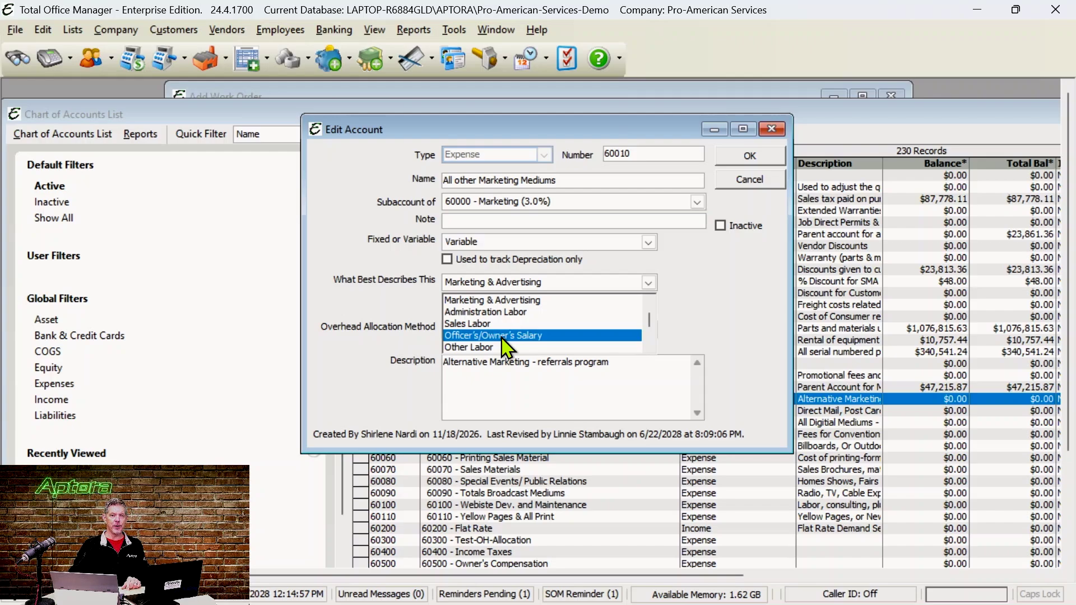
{"action": "scroll", "coordinate": [510, 342], "scroll_direction": "down", "scroll_amount": 4}
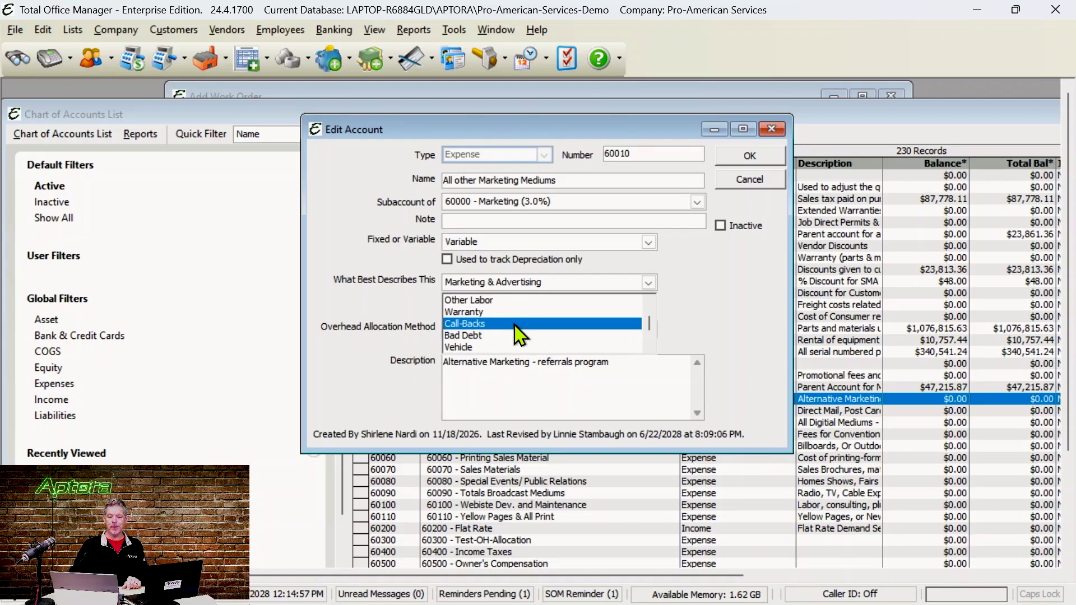
{"action": "scroll", "coordinate": [521, 334], "scroll_direction": "down", "scroll_amount": 2}
{"action": "scroll", "coordinate": [520, 335], "scroll_direction": "up", "scroll_amount": 2}
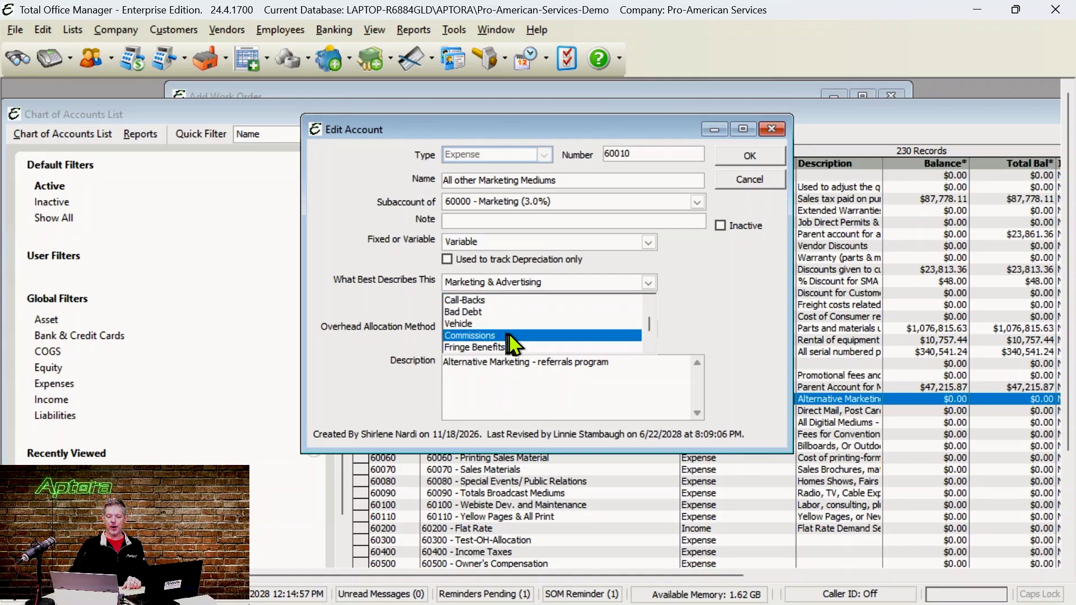
{"action": "left_click", "coordinate": [746, 288]}
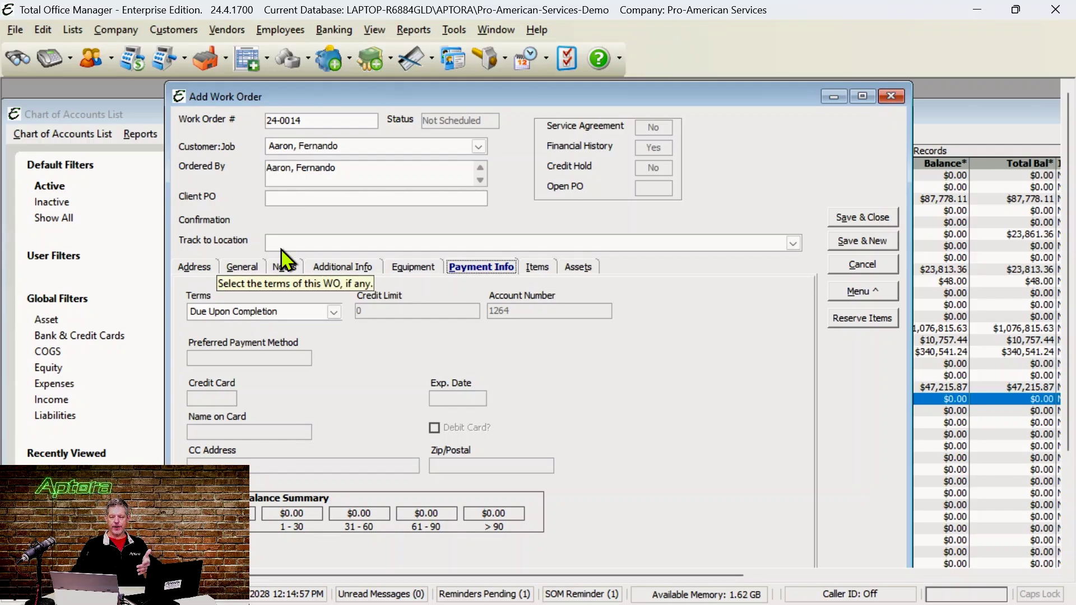
- Return to the new work order and check its Track to Location choices without selecting one
{"action": "left_click", "coordinate": [298, 245]}
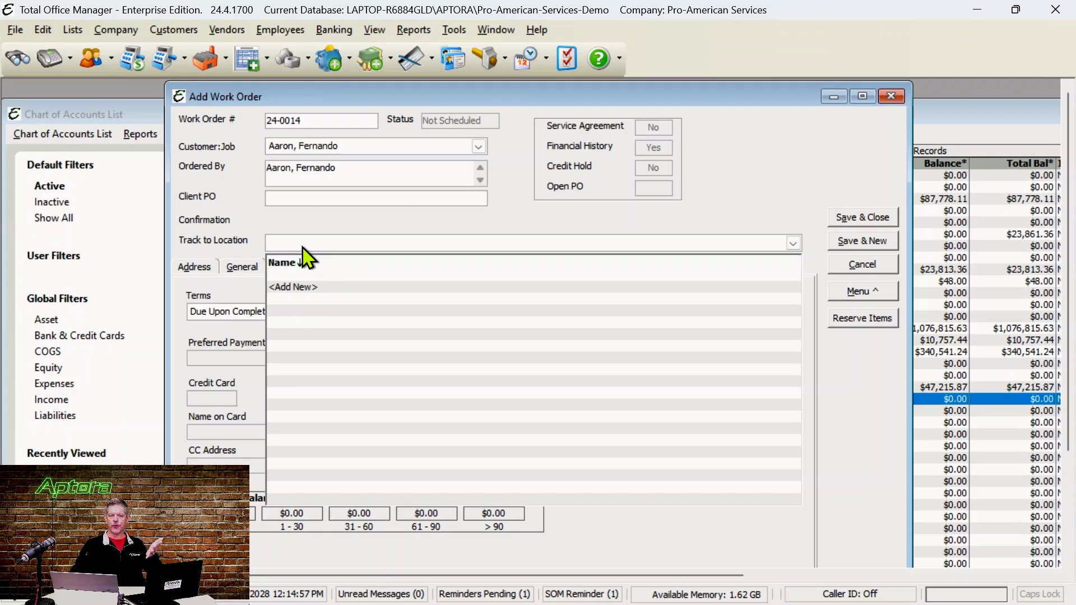
{"action": "left_click", "coordinate": [313, 218]}
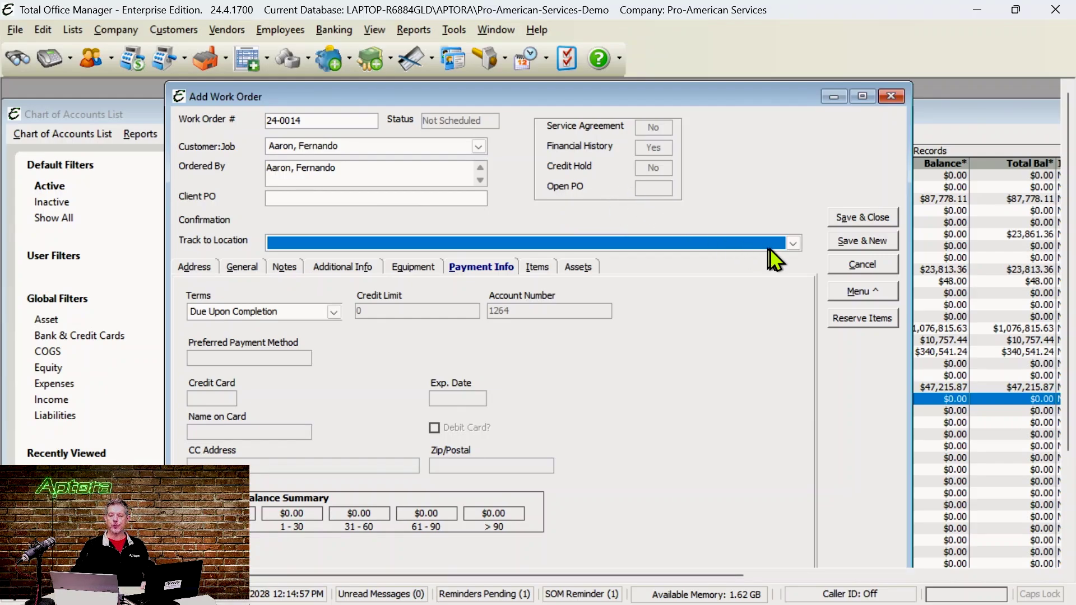
{"action": "left_click", "coordinate": [793, 243]}
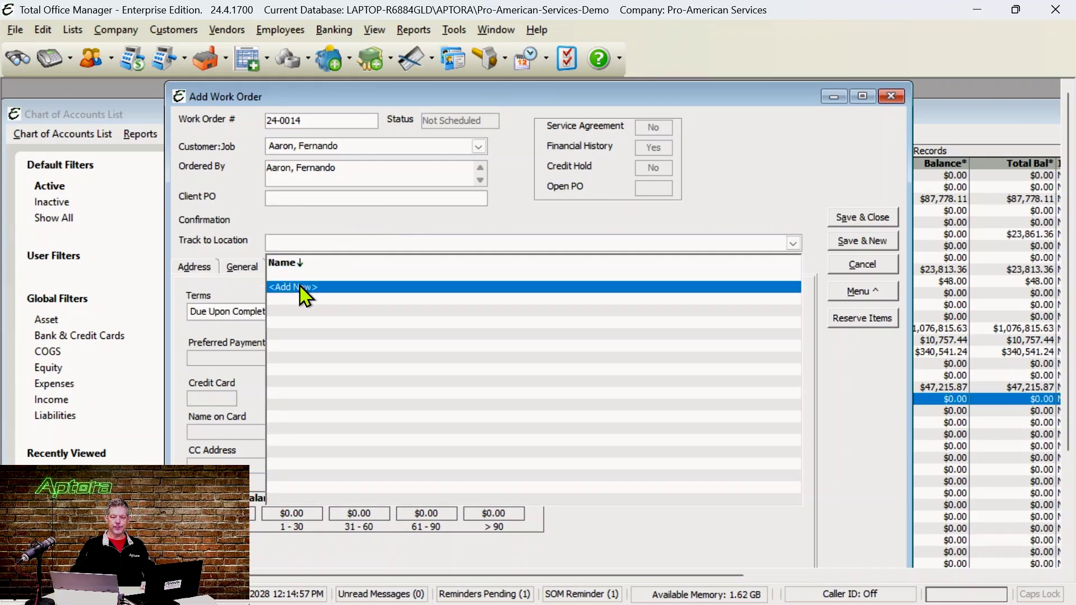
{"action": "left_click", "coordinate": [280, 240]}
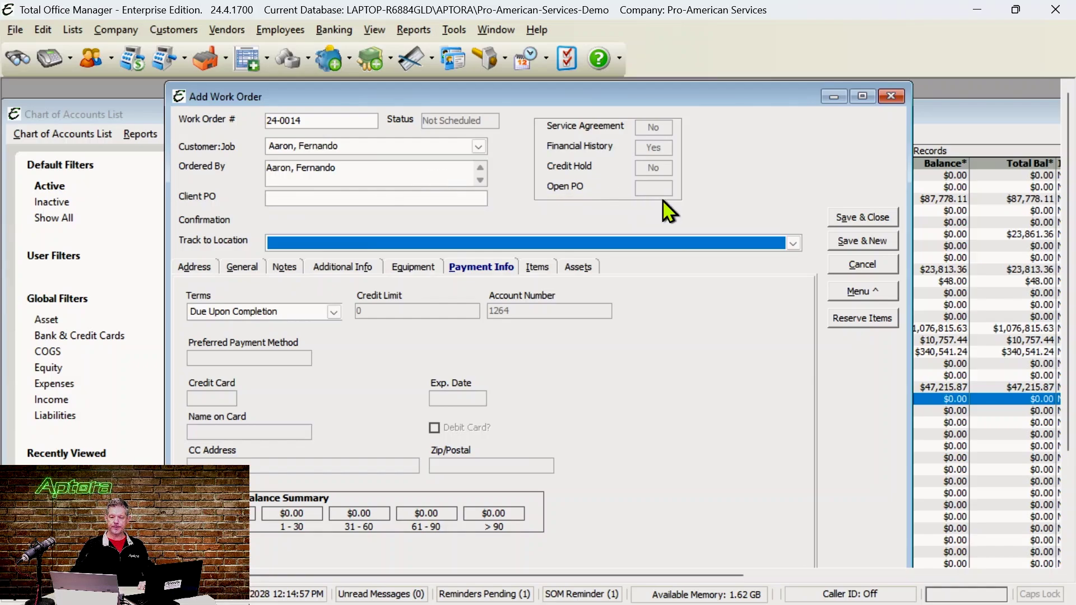
- Close the new work order without saving it and close the All other Marketing Mediums account
{"action": "left_click", "coordinate": [891, 96]}
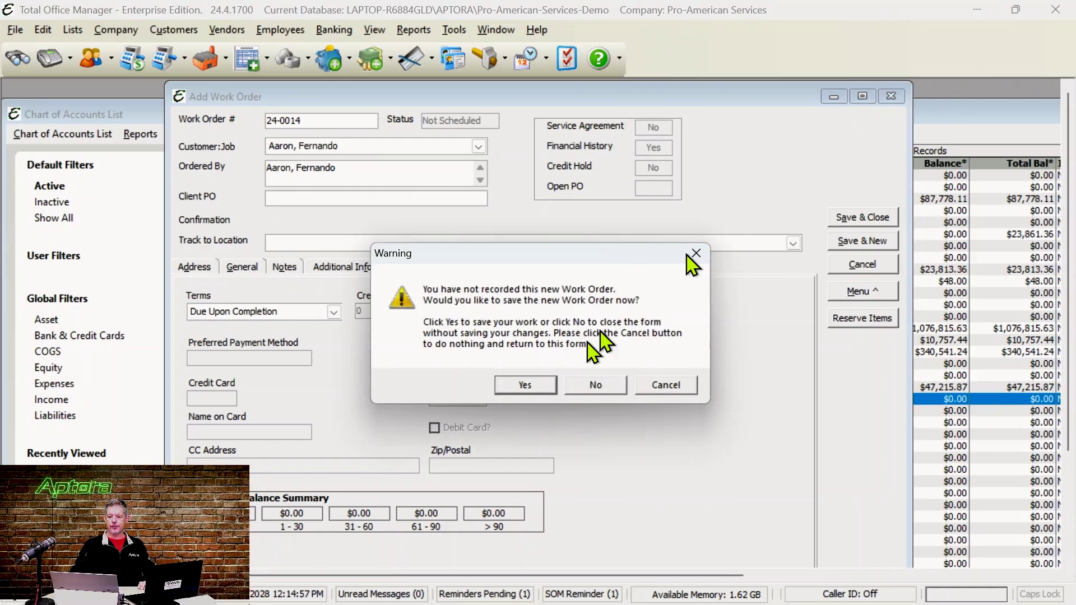
{"action": "left_click", "coordinate": [592, 386]}
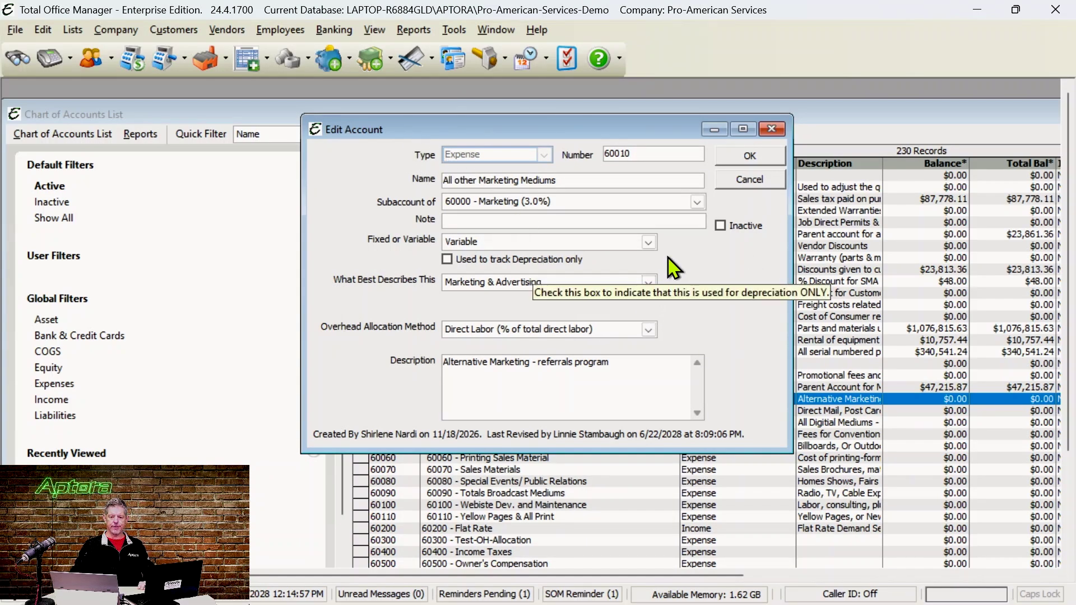
{"action": "left_click", "coordinate": [772, 129]}
- Open the 50330 - Install Labor account, review the categories that can best describe it, and close it without changes
{"action": "scroll", "coordinate": [601, 258], "scroll_direction": "up", "scroll_amount": 3}
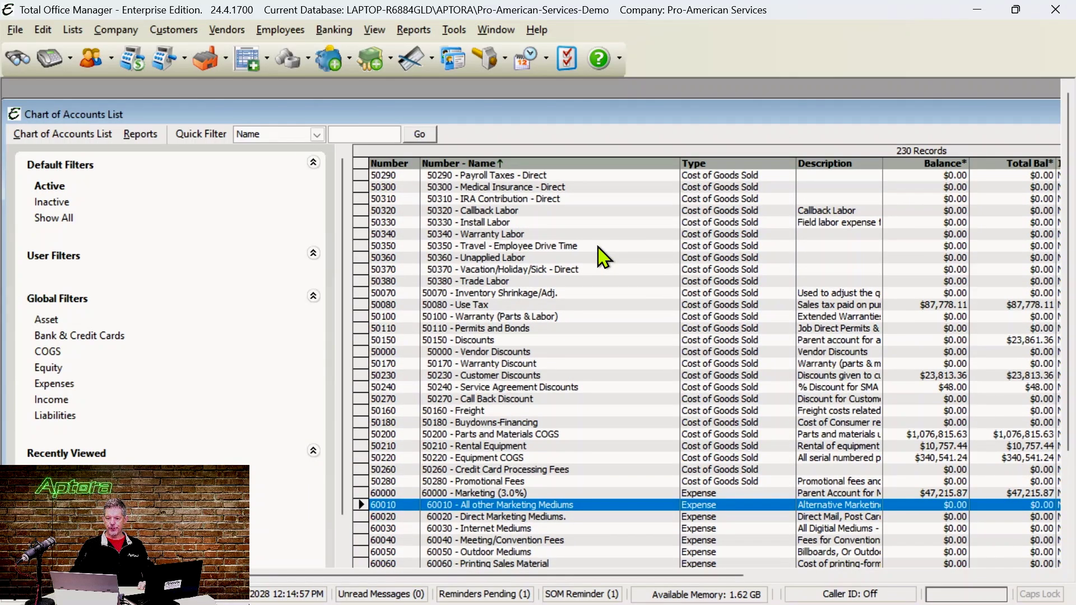
{"action": "double_click", "coordinate": [520, 223]}
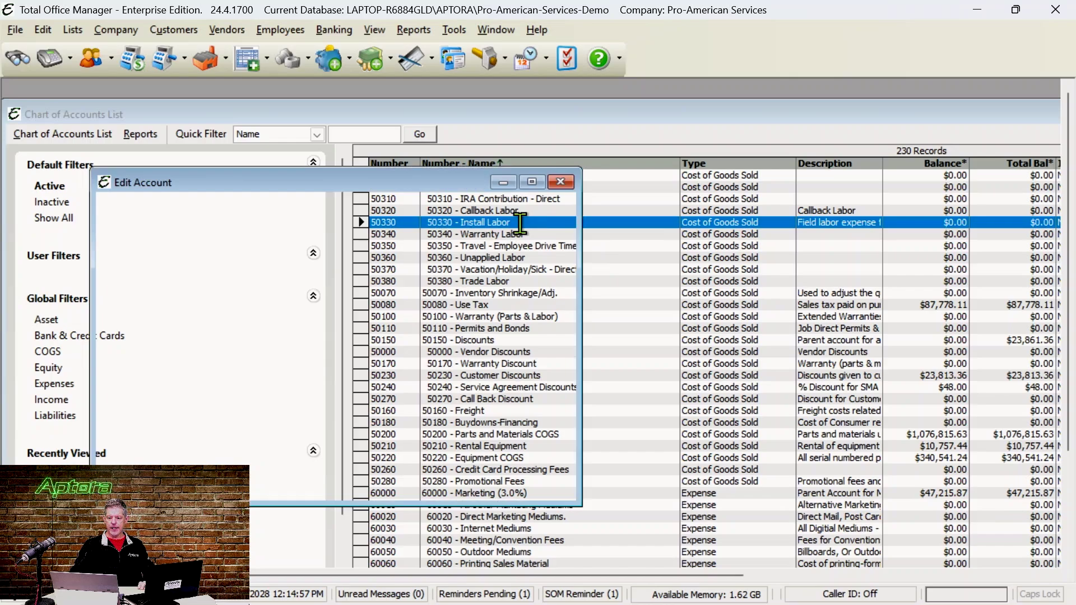
{"action": "left_click_drag", "start_coordinate": [469, 183], "coordinate": [725, 138]}
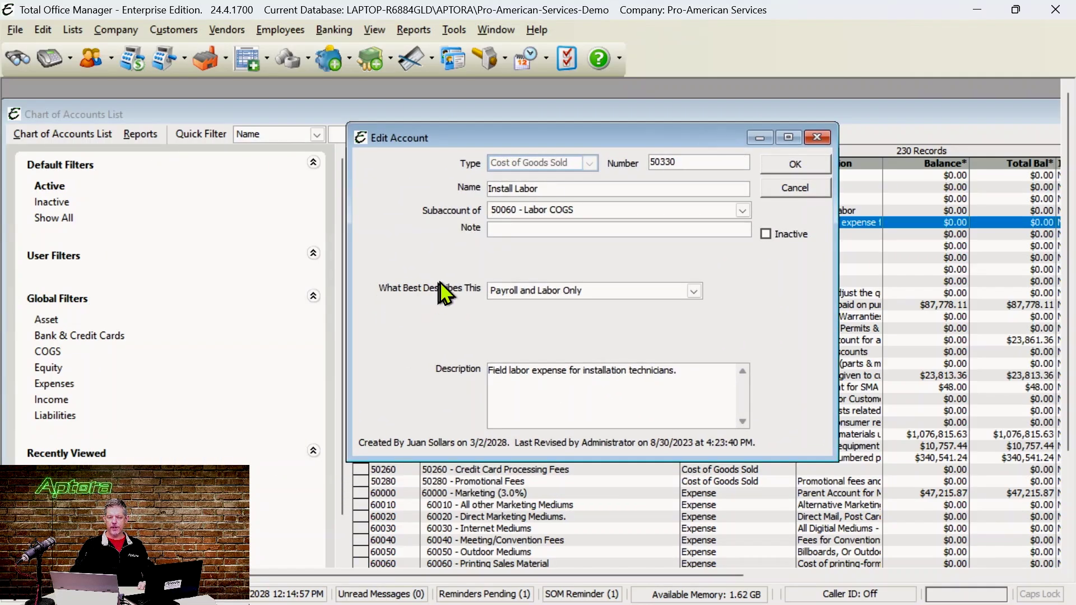
{"action": "left_click", "coordinate": [694, 292]}
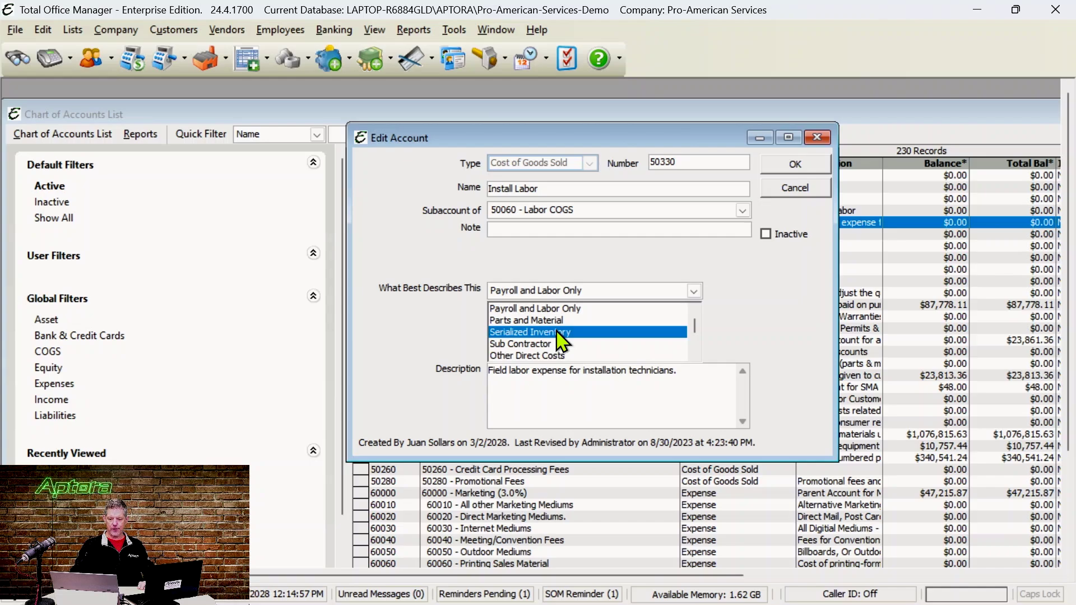
{"action": "left_click", "coordinate": [597, 261]}
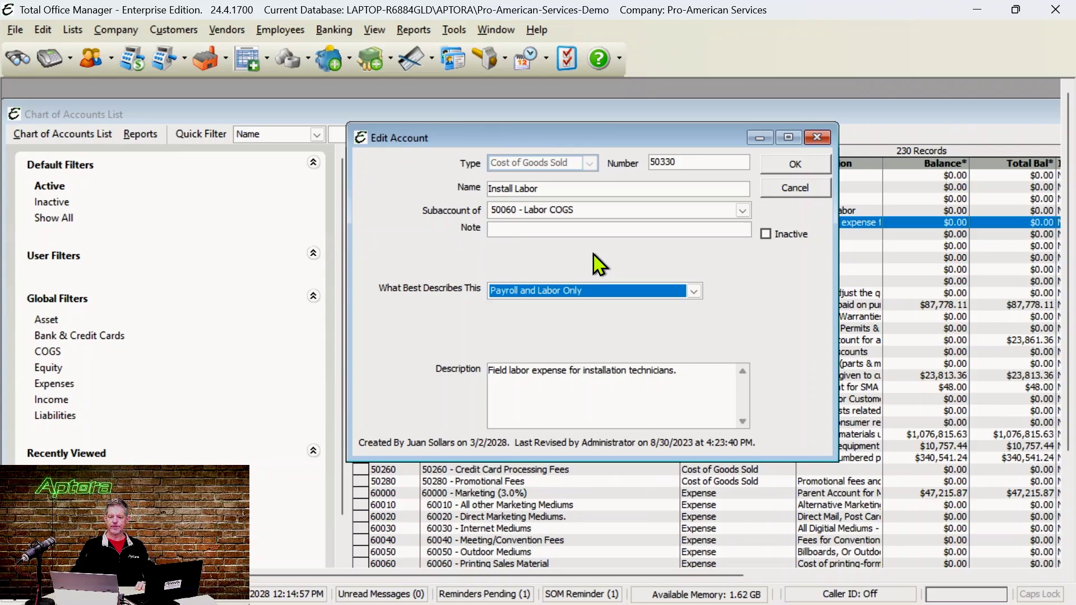
{"action": "left_click", "coordinate": [817, 138]}
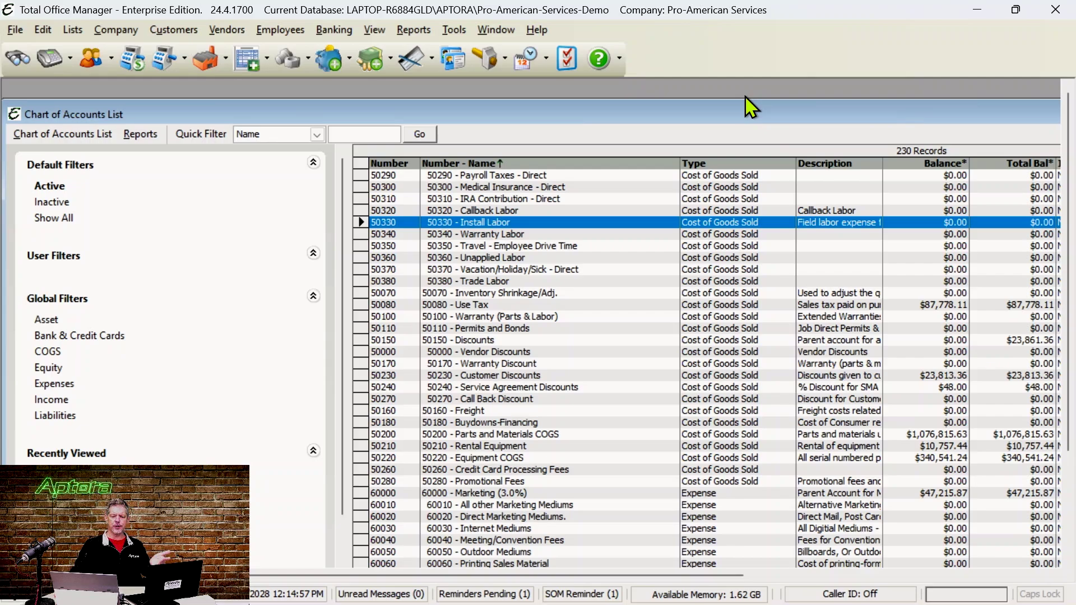
- Open the list of vendor bills and narrow its filter pane to give the bill columns more room
{"action": "left_click", "coordinate": [219, 34]}
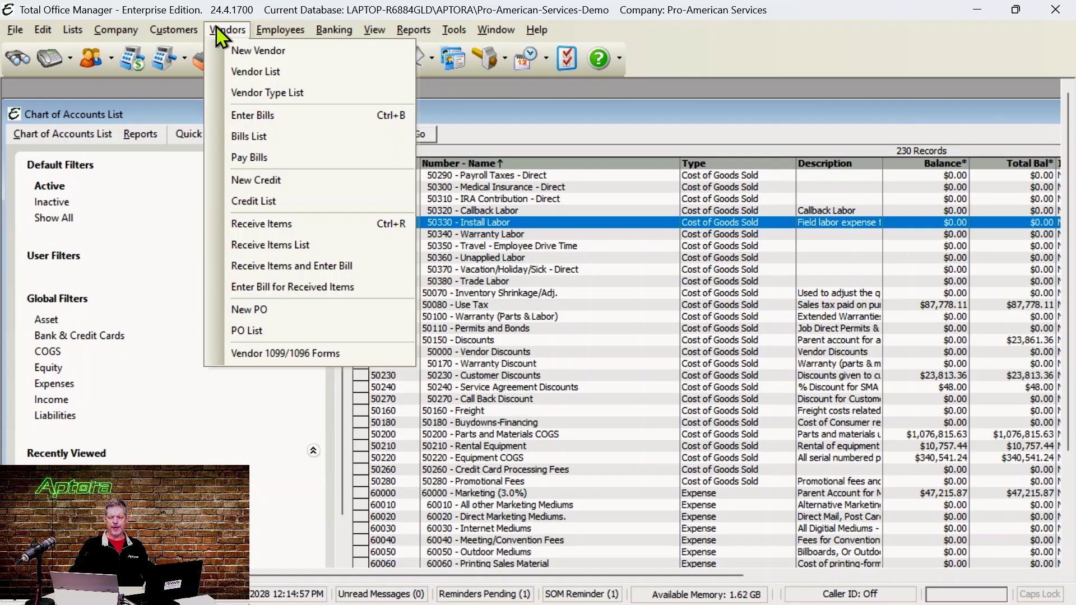
{"action": "left_click", "coordinate": [258, 135]}
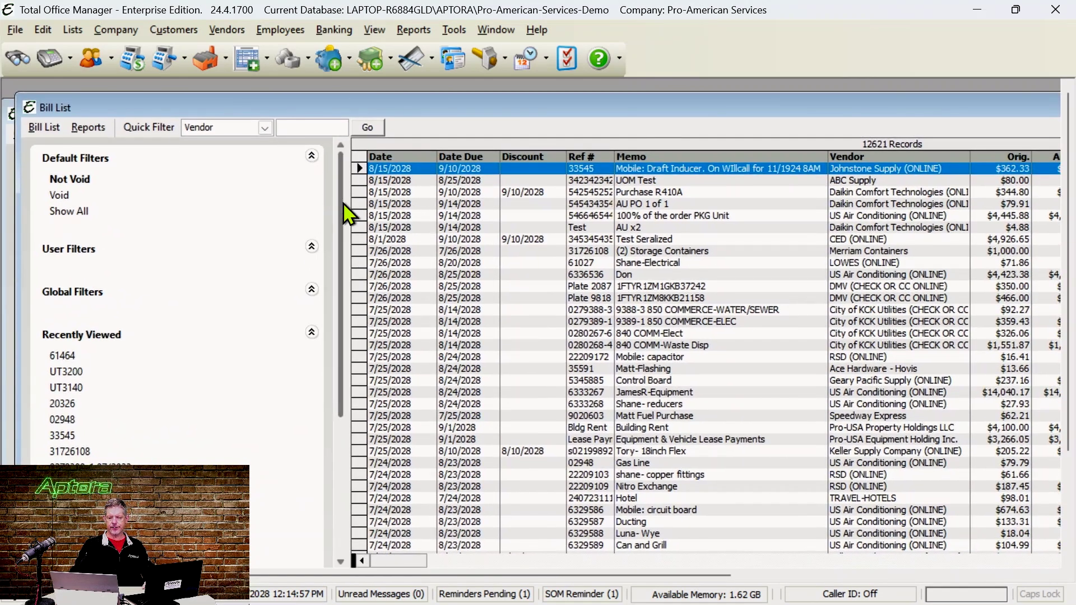
{"action": "left_click_drag", "start_coordinate": [347, 198], "coordinate": [234, 203]}
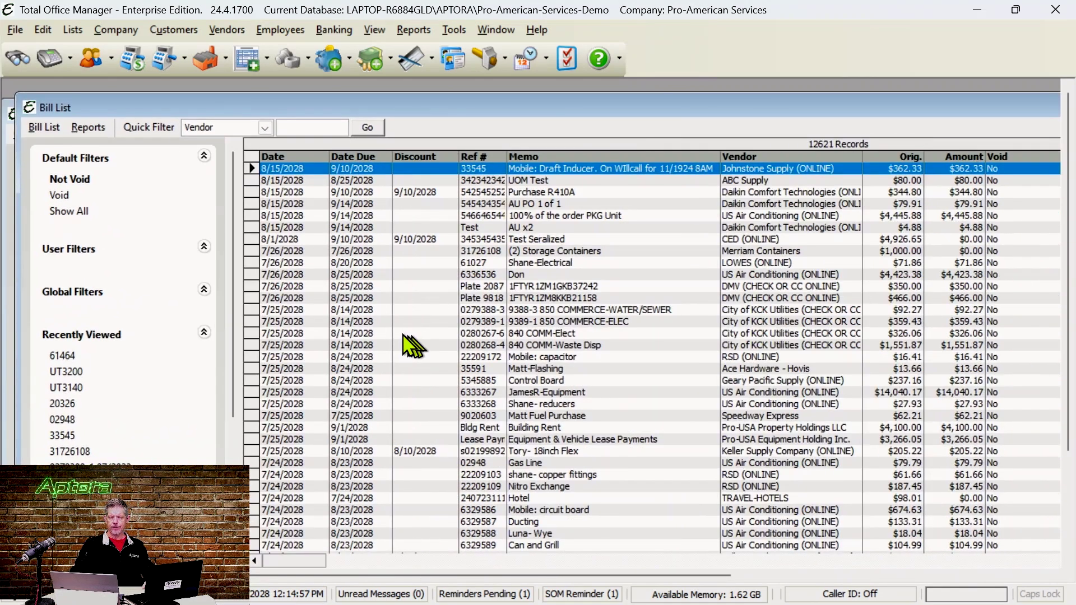
- Review the commands available for the Test Seralized bill, including those for its vendor, without running any
{"action": "right_click", "coordinate": [343, 240]}
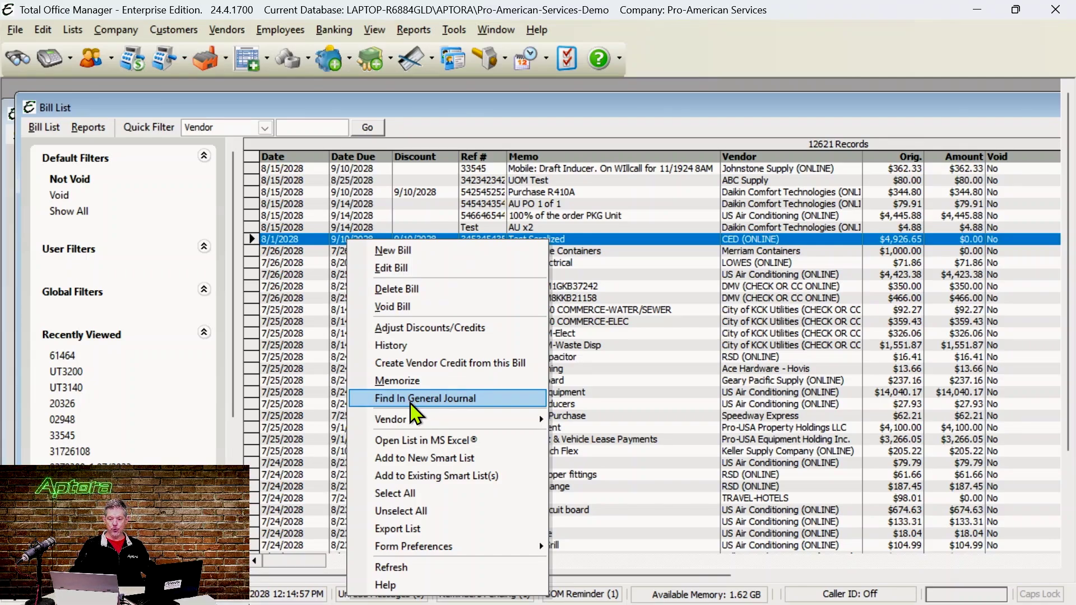
{"action": "mouse_move", "coordinate": [415, 421]}
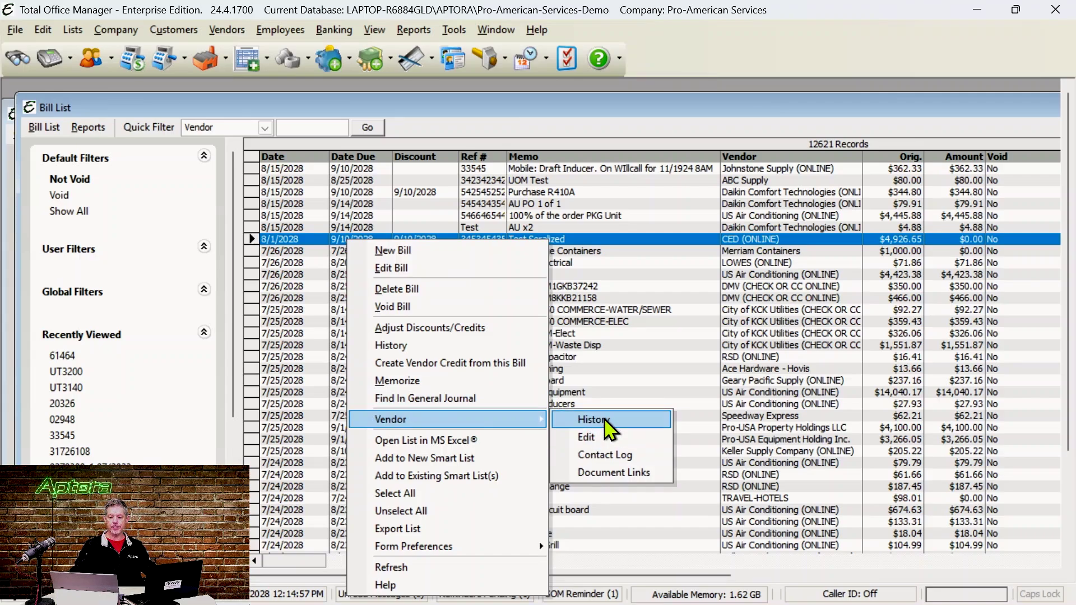
{"action": "left_click", "coordinate": [645, 321]}
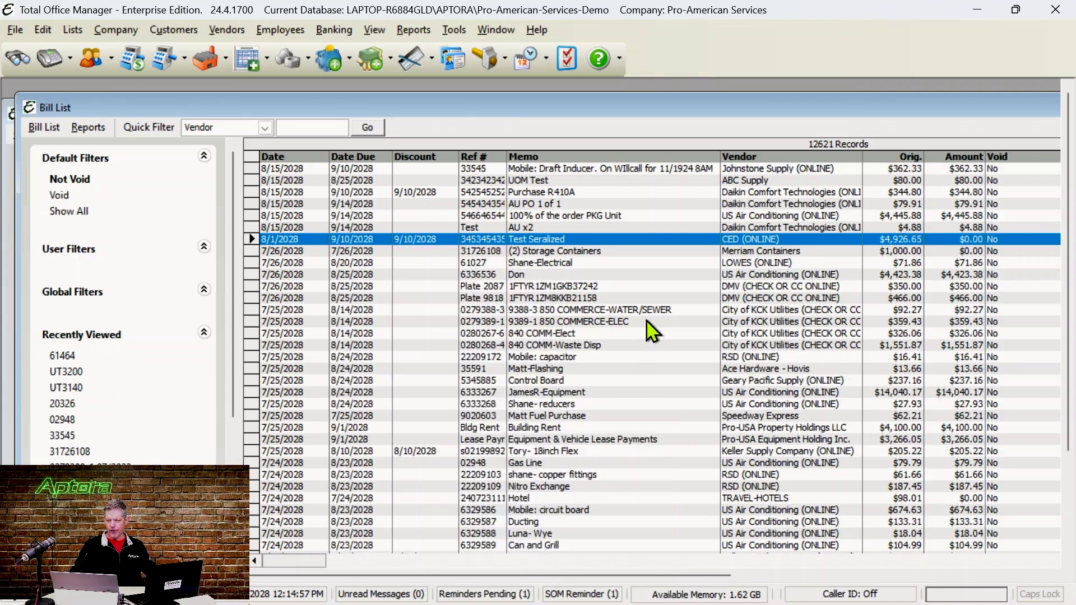
- Open the vendor history for LOWES (ONLINE) from its 7/26/2028 bill
{"action": "left_click", "coordinate": [751, 263]}
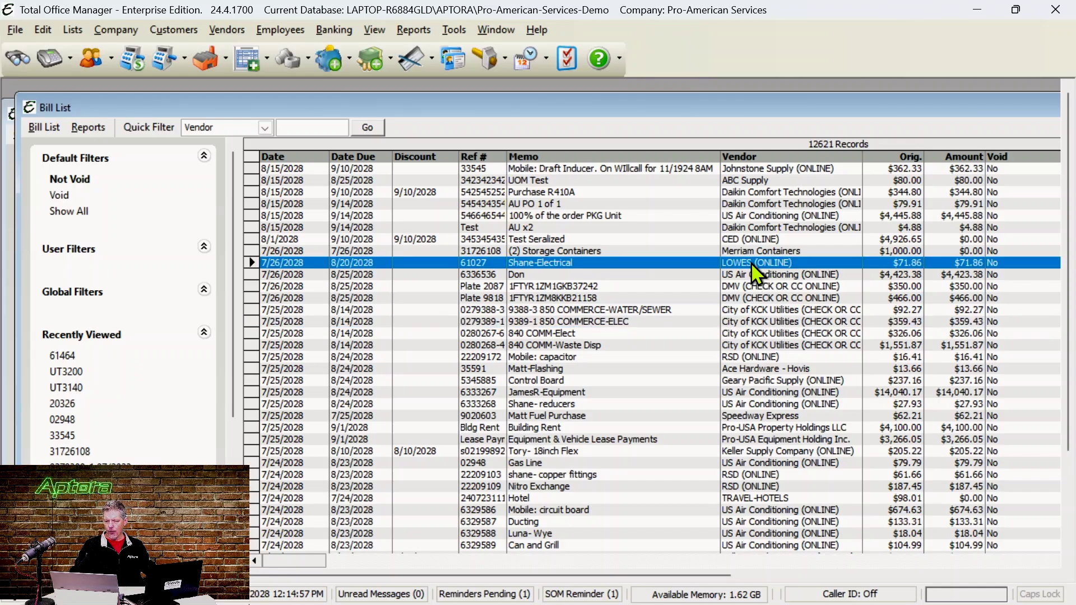
{"action": "right_click", "coordinate": [539, 261]}
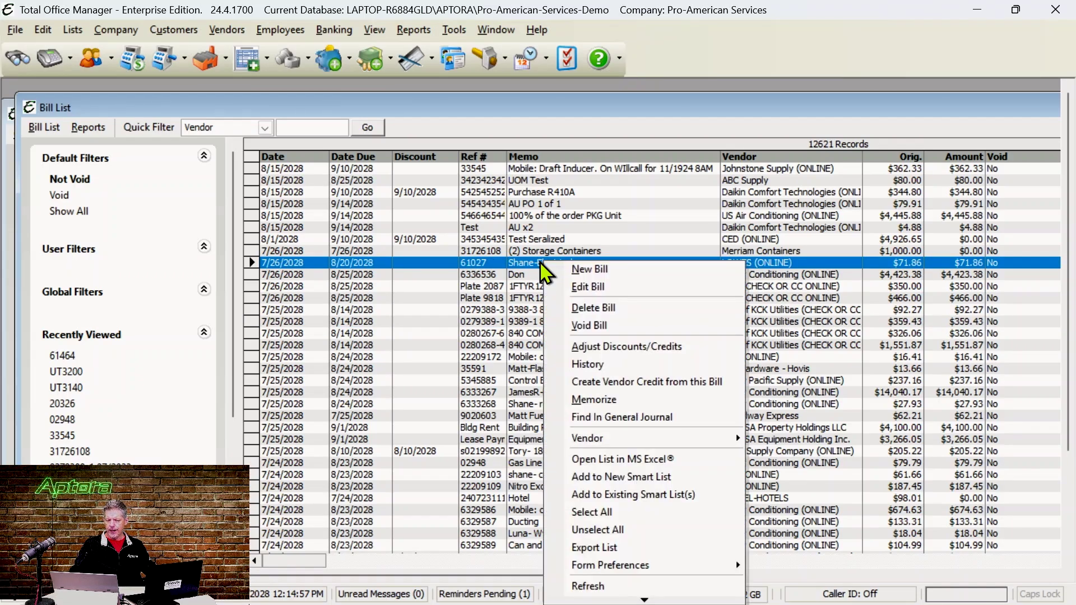
{"action": "mouse_move", "coordinate": [610, 439]}
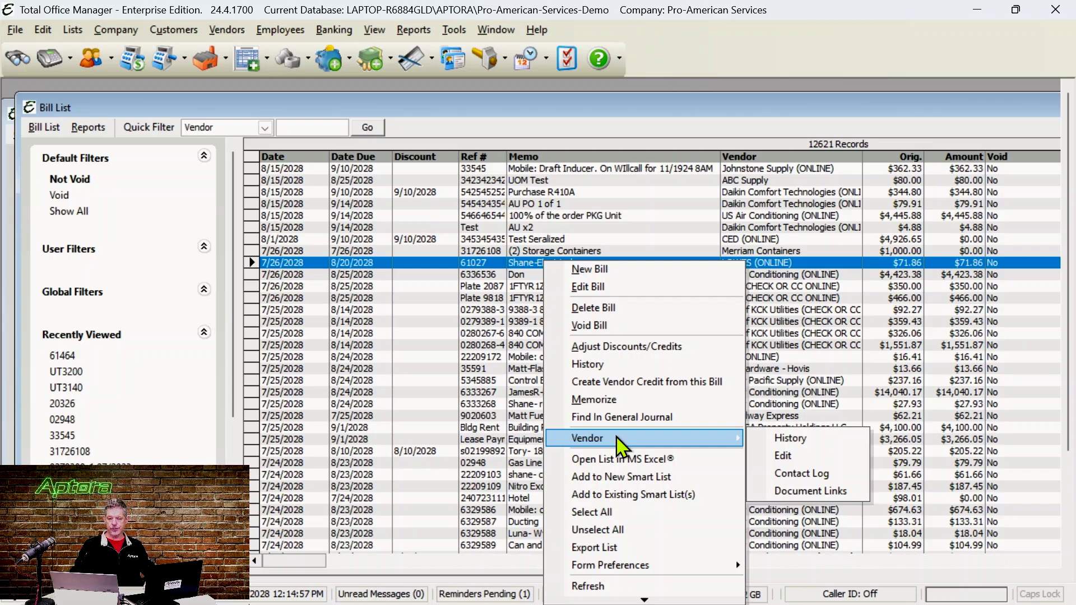
{"action": "left_click", "coordinate": [791, 440]}
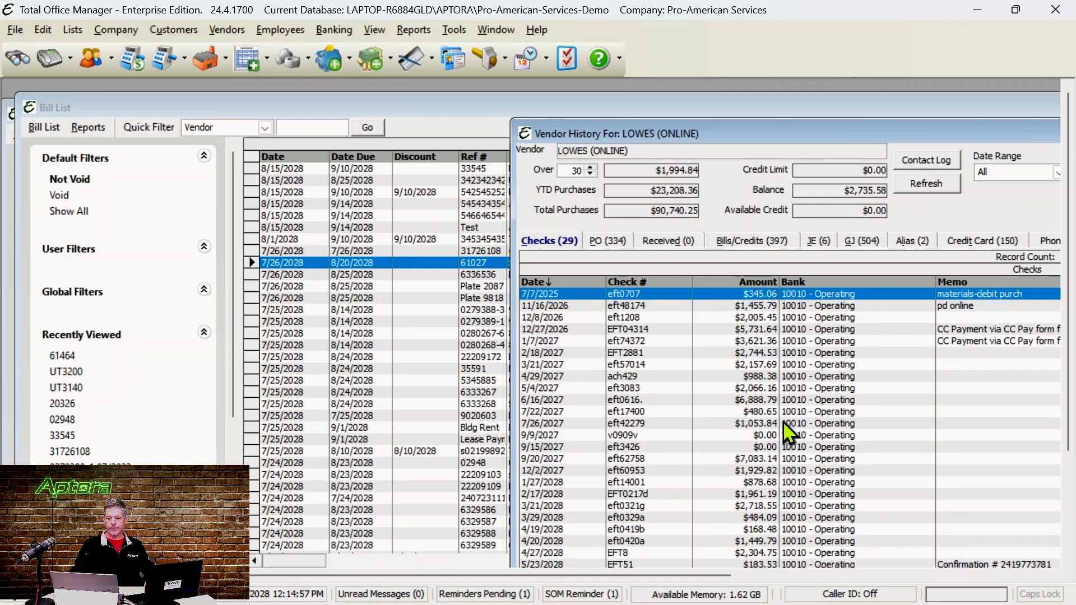
- Review the purchase orders, journal entries and credit card transactions in the LOWES (ONLINE) vendor history
{"action": "left_click_drag", "start_coordinate": [812, 143], "coordinate": [356, 135]}
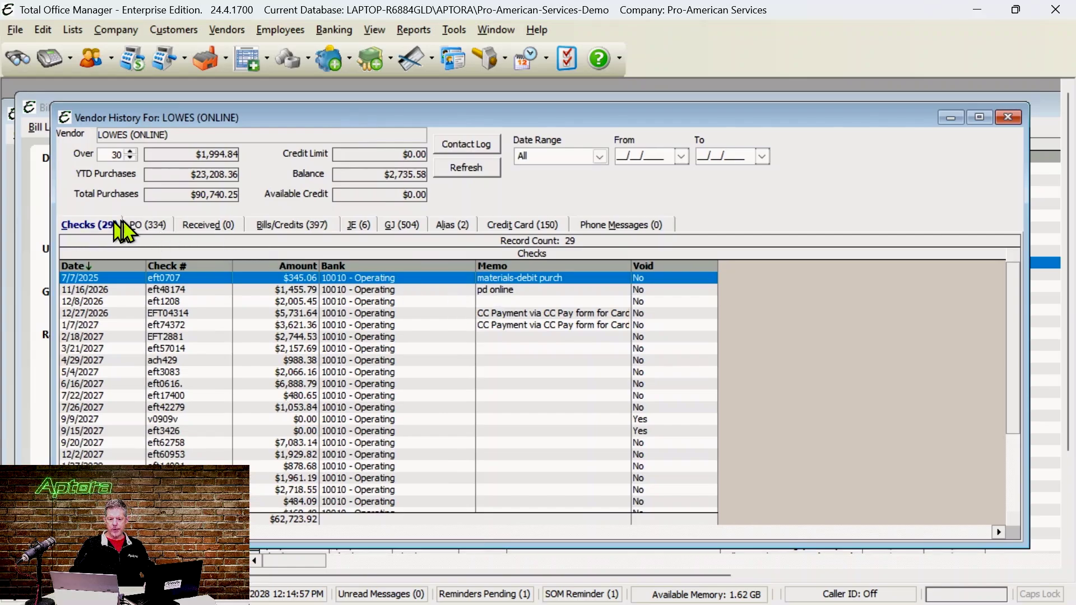
{"action": "left_click", "coordinate": [148, 225]}
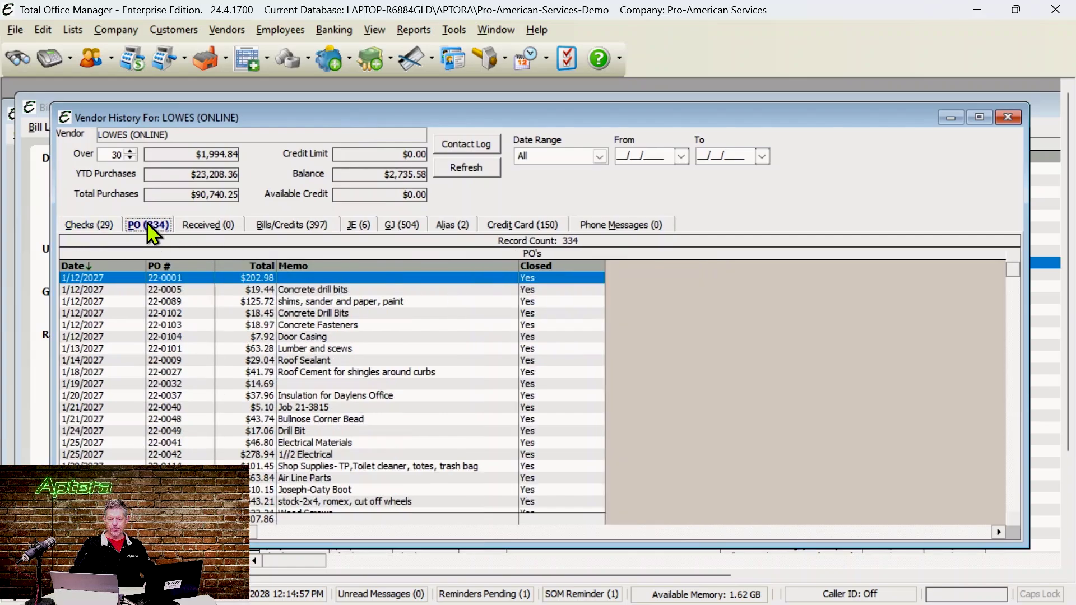
{"action": "left_click", "coordinate": [356, 227]}
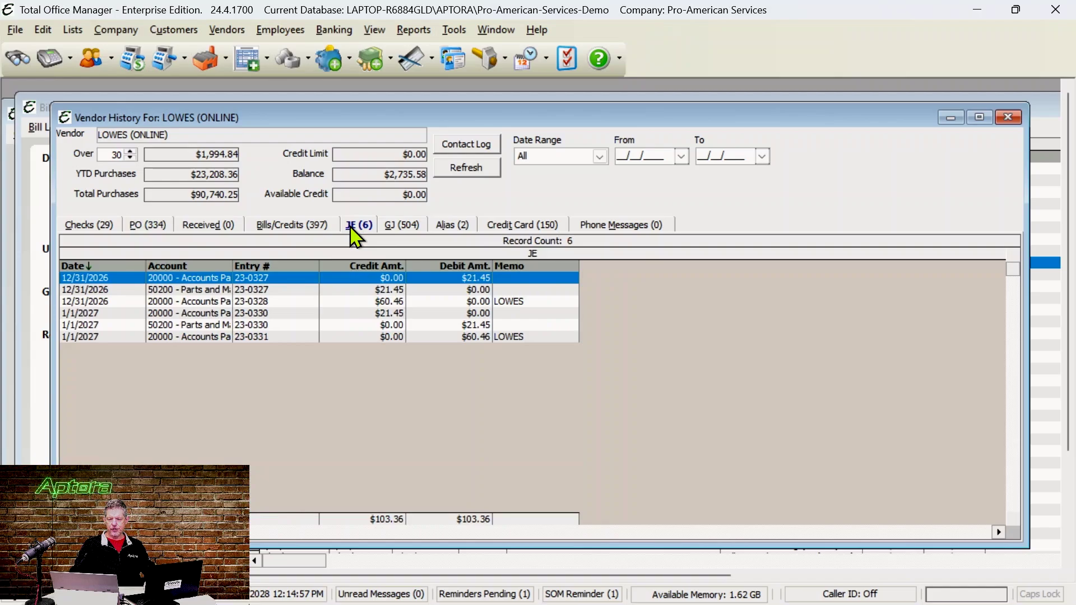
{"action": "left_click", "coordinate": [505, 227]}
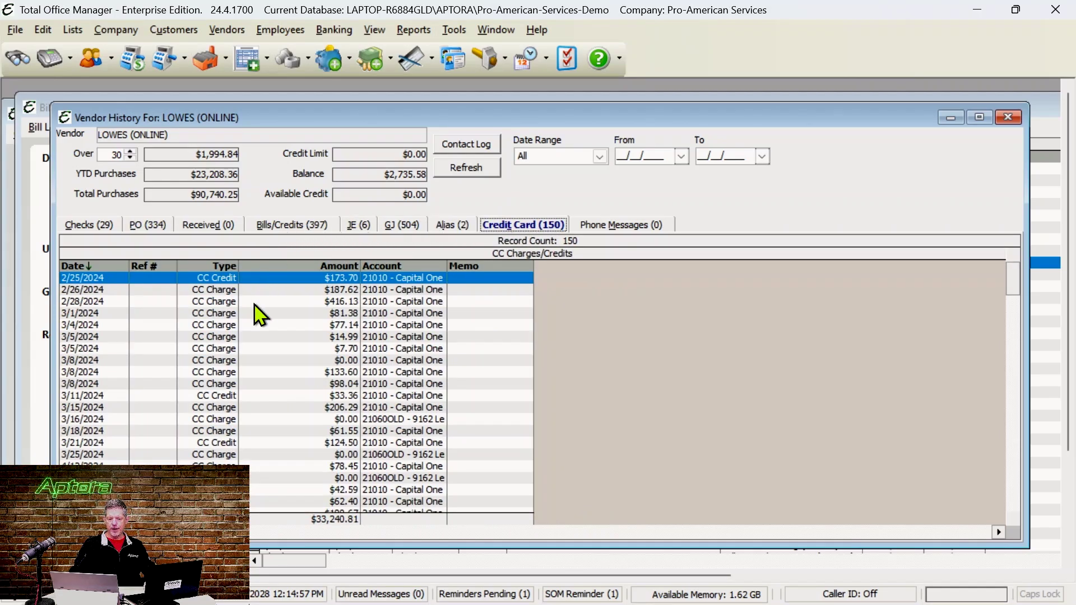
- Open the 3/1/2024 credit card charge, review its related-record commands without running any, and close it and the vendor history
{"action": "double_click", "coordinate": [175, 311]}
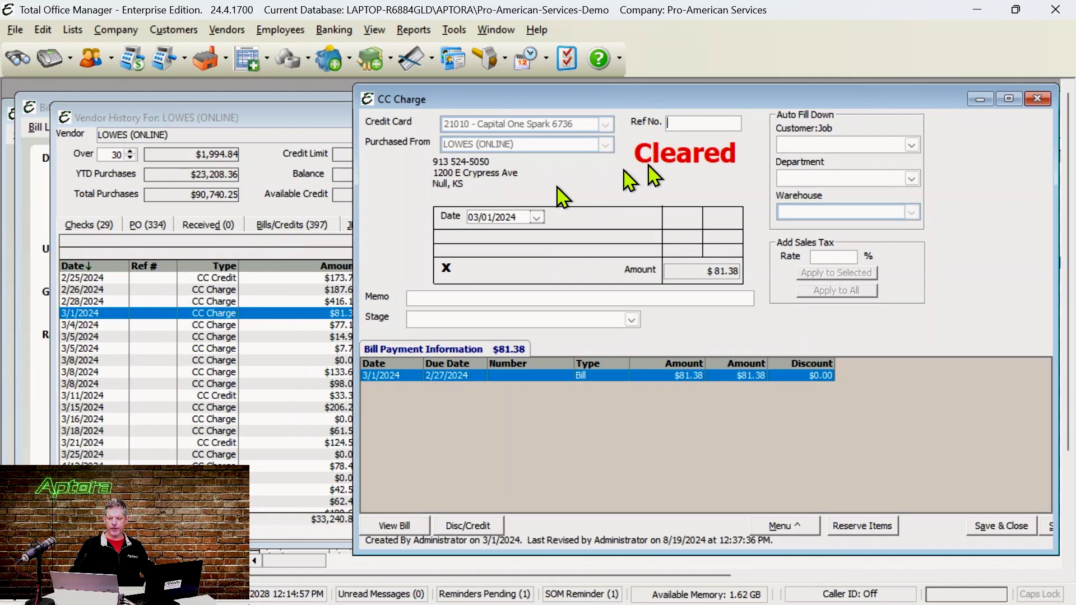
{"action": "left_click_drag", "start_coordinate": [682, 106], "coordinate": [433, 113]}
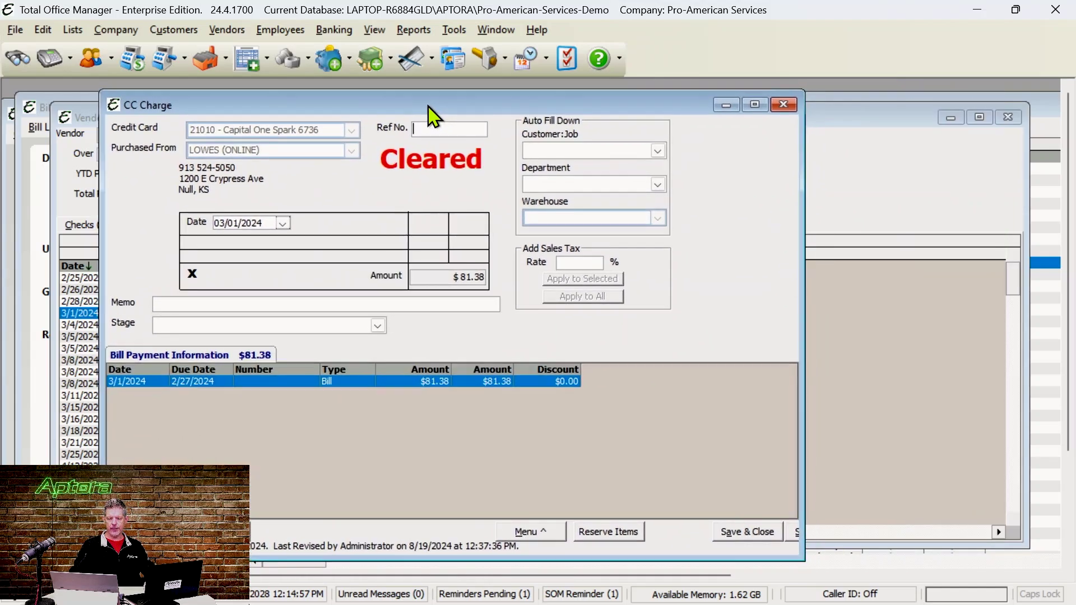
{"action": "right_click", "coordinate": [482, 324]}
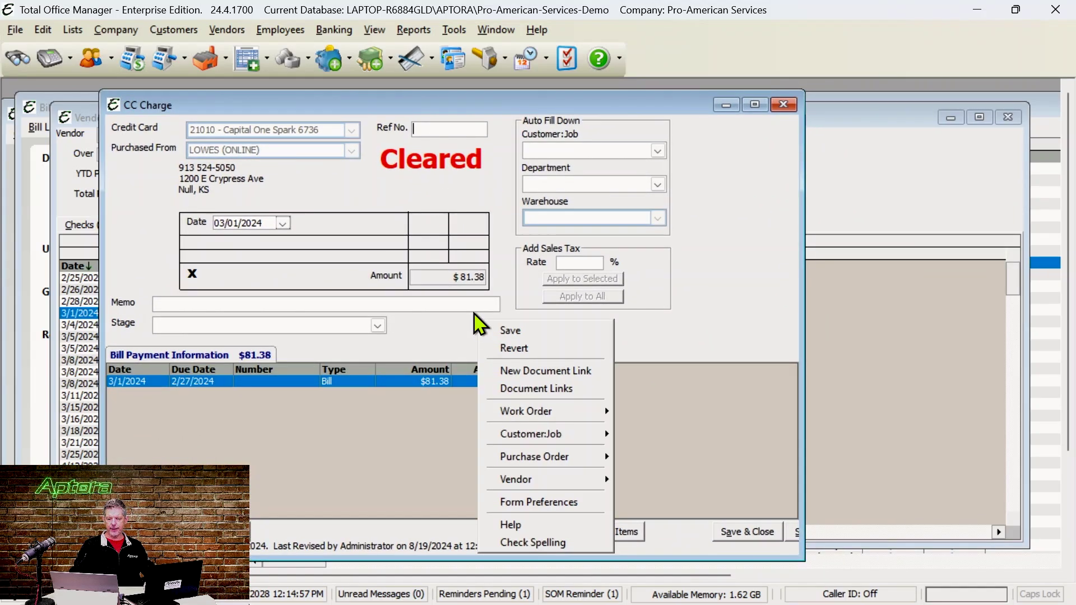
{"action": "mouse_move", "coordinate": [563, 435]}
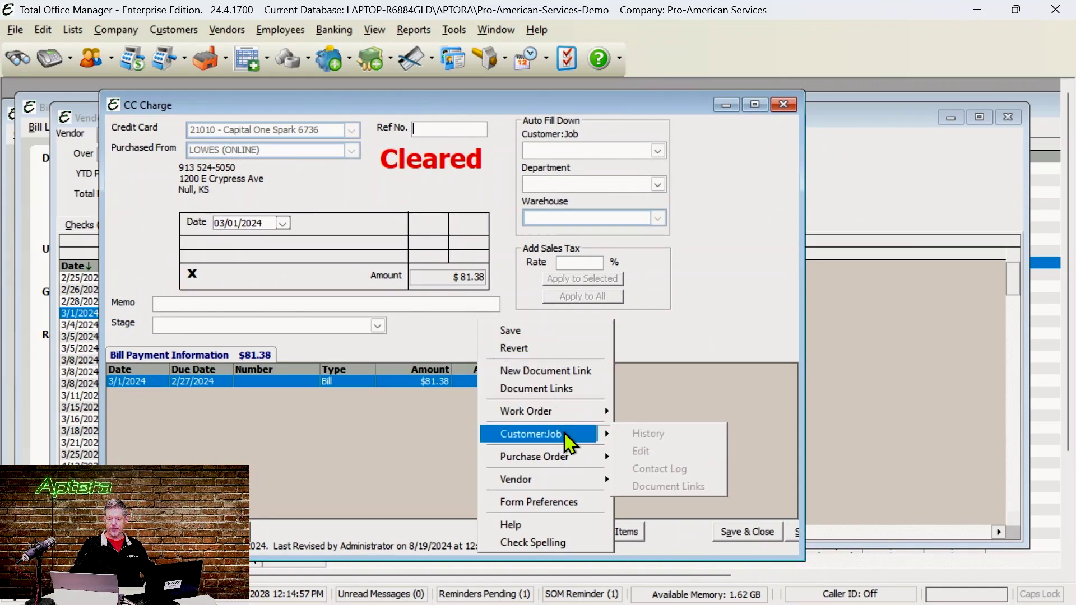
{"action": "left_click", "coordinate": [711, 333]}
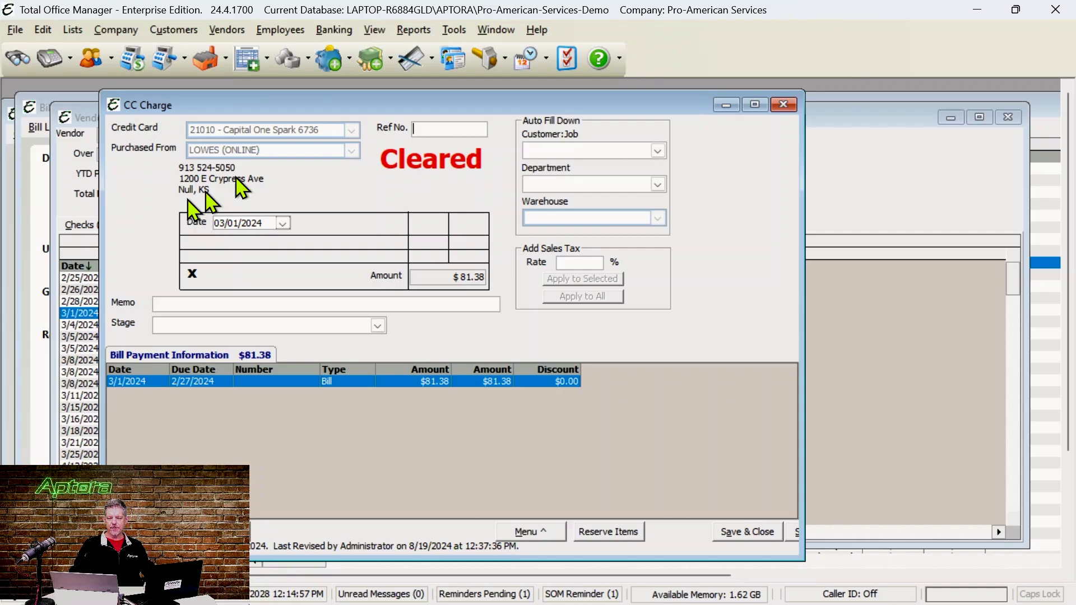
{"action": "left_click", "coordinate": [783, 105]}
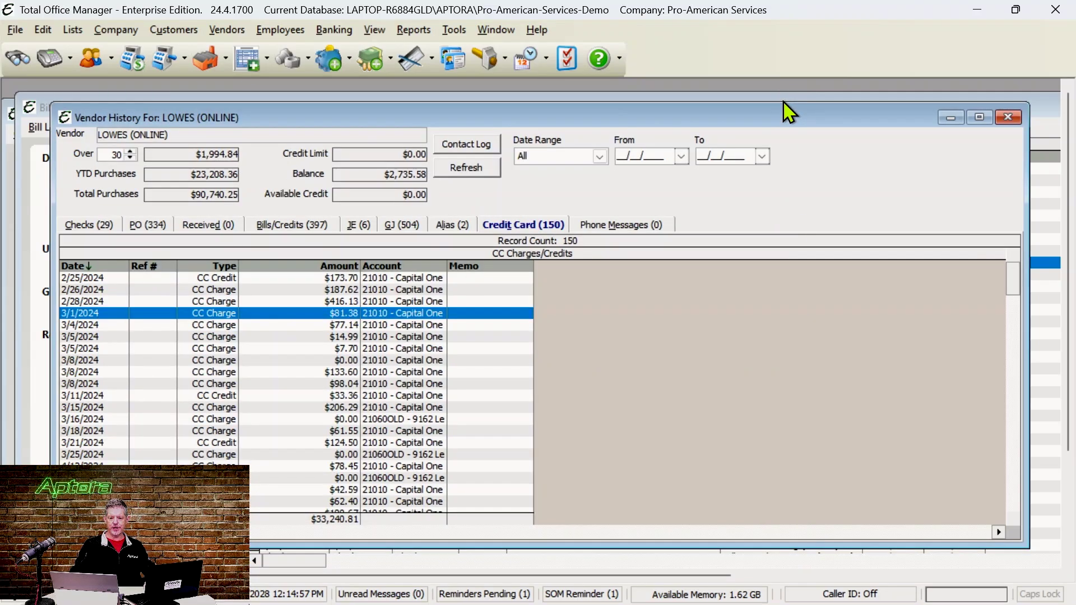
{"action": "left_click", "coordinate": [1007, 116]}
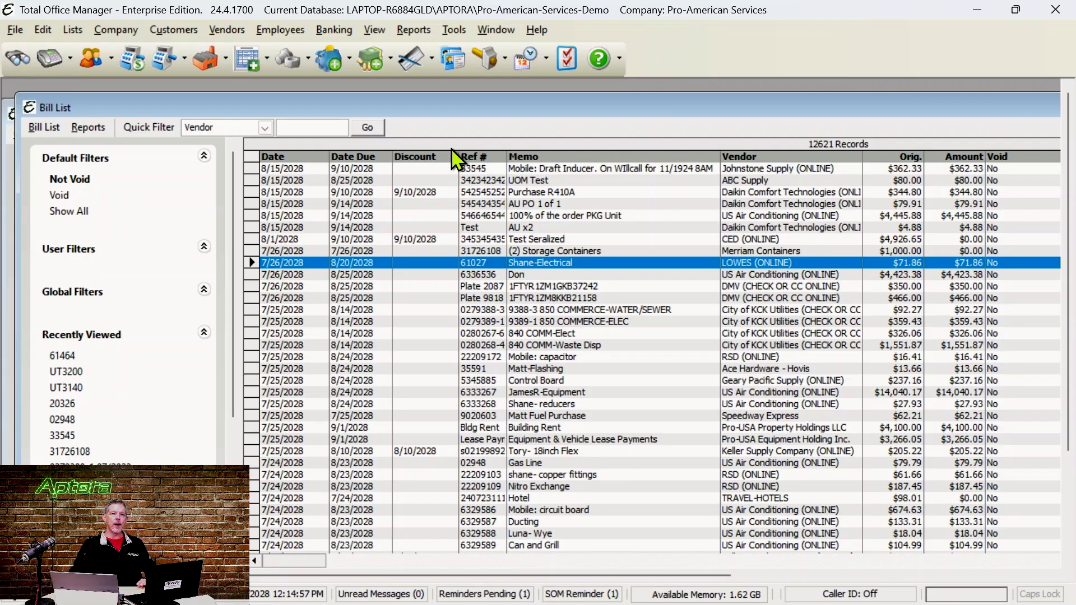
- Preview the Income Statement for This Year with percentage of income shown, and look through it in a maximized window
{"action": "left_click", "coordinate": [410, 27]}
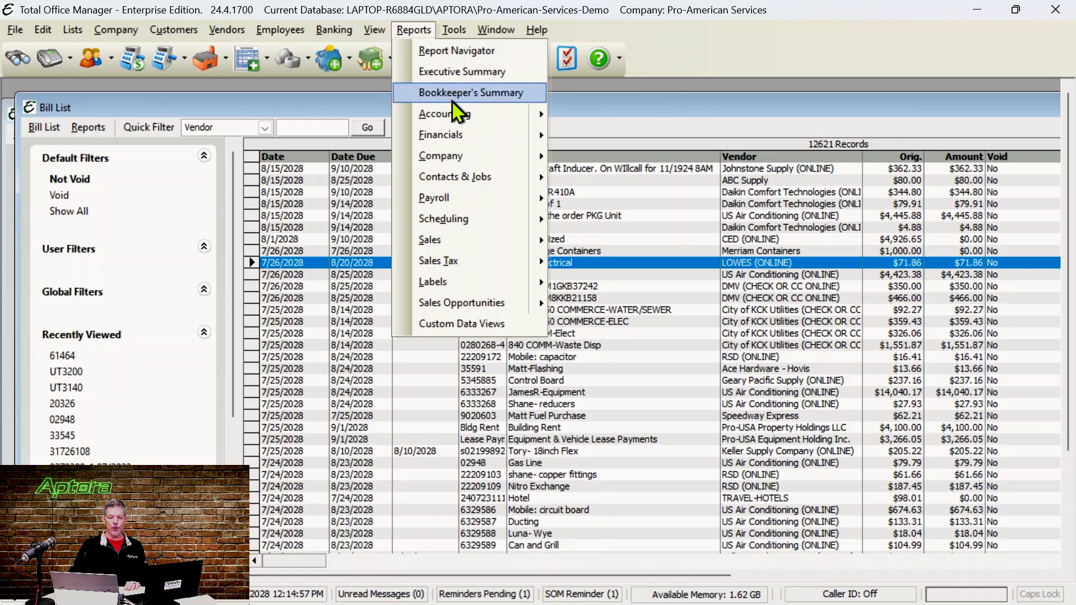
{"action": "mouse_move", "coordinate": [453, 109]}
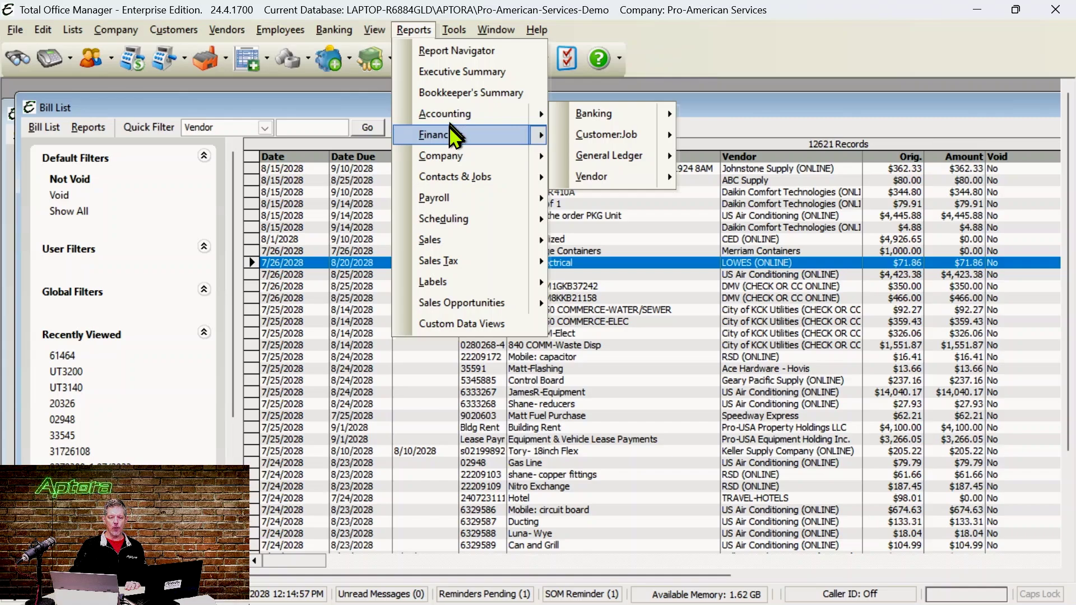
{"action": "mouse_move", "coordinate": [449, 134]}
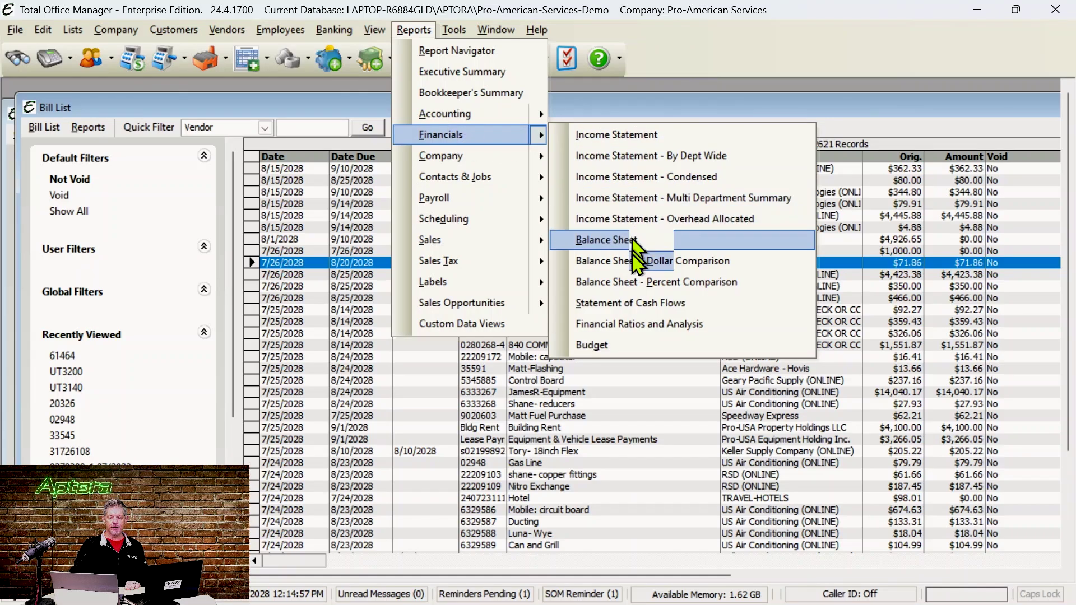
{"action": "left_click", "coordinate": [628, 141]}
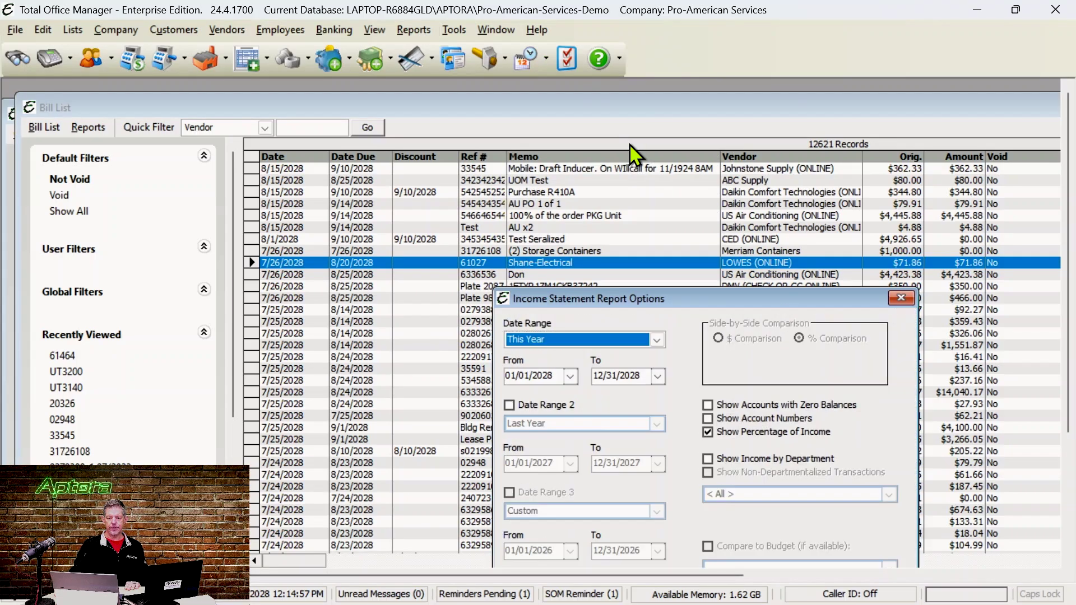
{"action": "left_click_drag", "start_coordinate": [416, 110], "coordinate": [410, 104]}
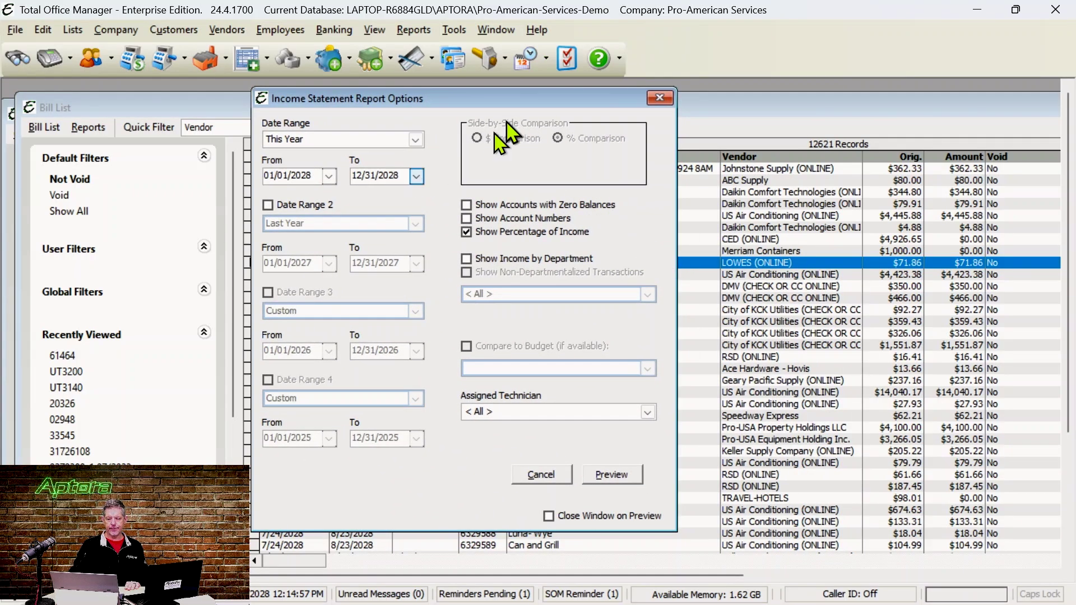
{"action": "left_click", "coordinate": [588, 258]}
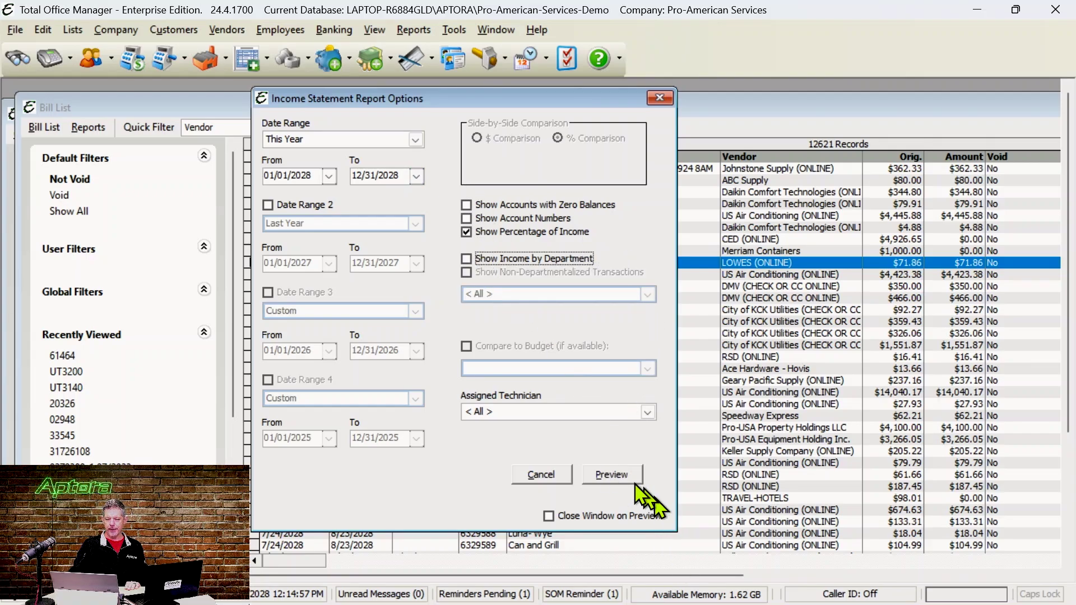
{"action": "left_click", "coordinate": [612, 474]}
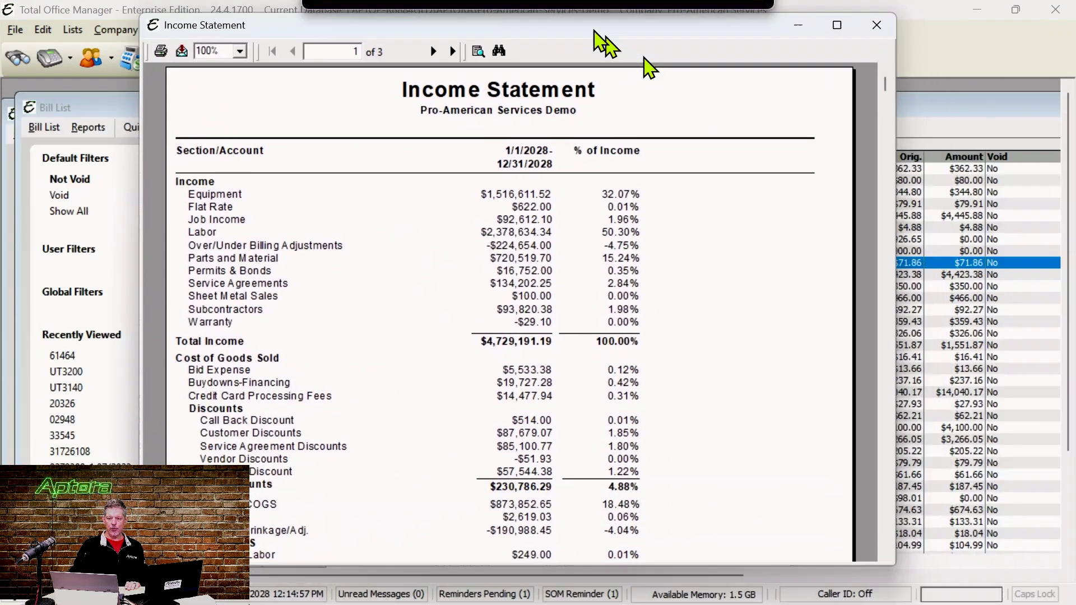
{"action": "left_click_drag", "start_coordinate": [601, 42], "coordinate": [473, 156]}
{"action": "left_click", "coordinate": [713, 139]}
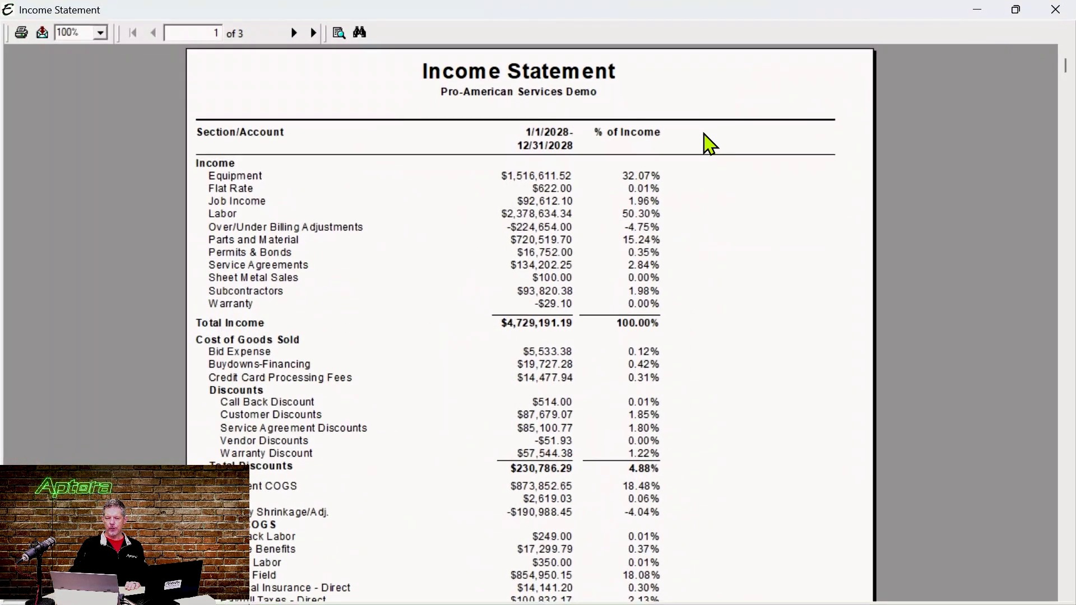
{"action": "scroll", "coordinate": [473, 413], "scroll_direction": "down", "scroll_amount": 5}
{"action": "scroll", "coordinate": [473, 413], "scroll_direction": "up", "scroll_amount": 5}
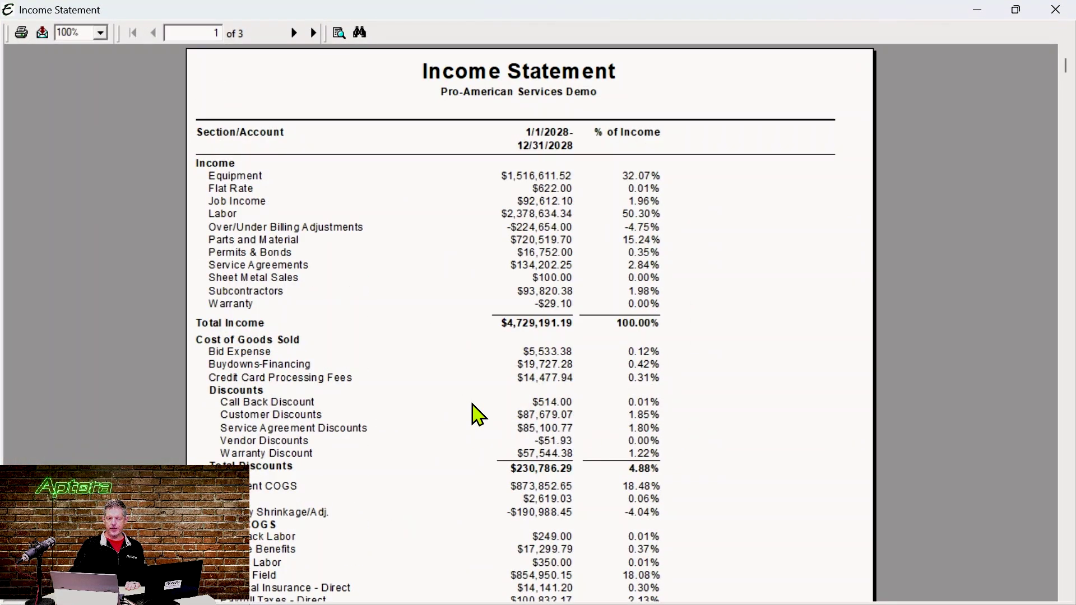
- Drill down from Over/Under Billing Adjustments to its transaction details, open a 01/31/2028 journal entry, and close it without changes
{"action": "left_click", "coordinate": [540, 216]}
{"action": "left_click", "coordinate": [542, 230]}
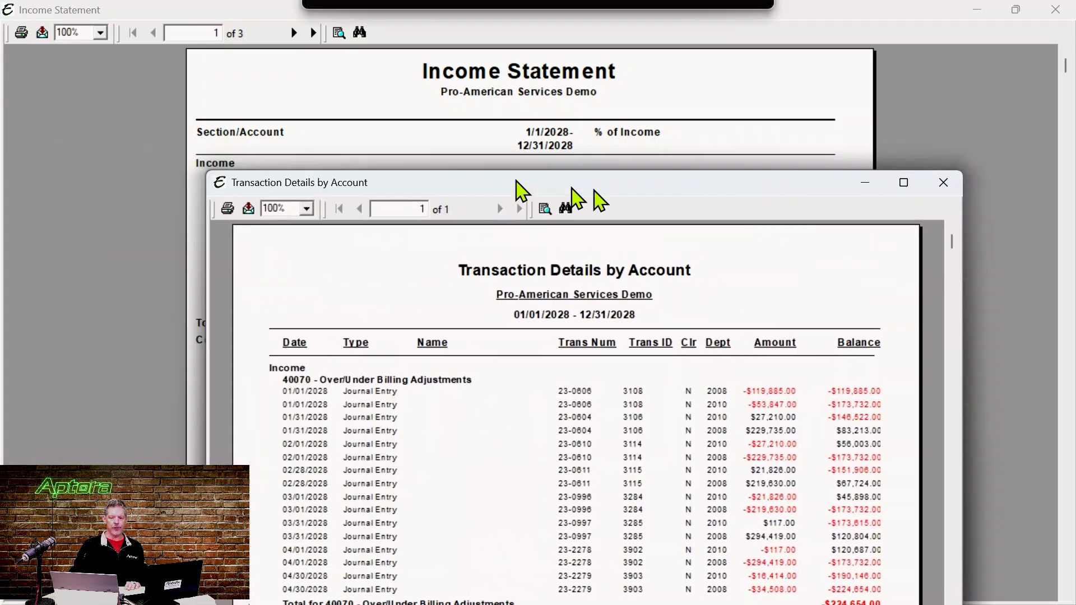
{"action": "left_click_drag", "start_coordinate": [594, 194], "coordinate": [545, 76]}
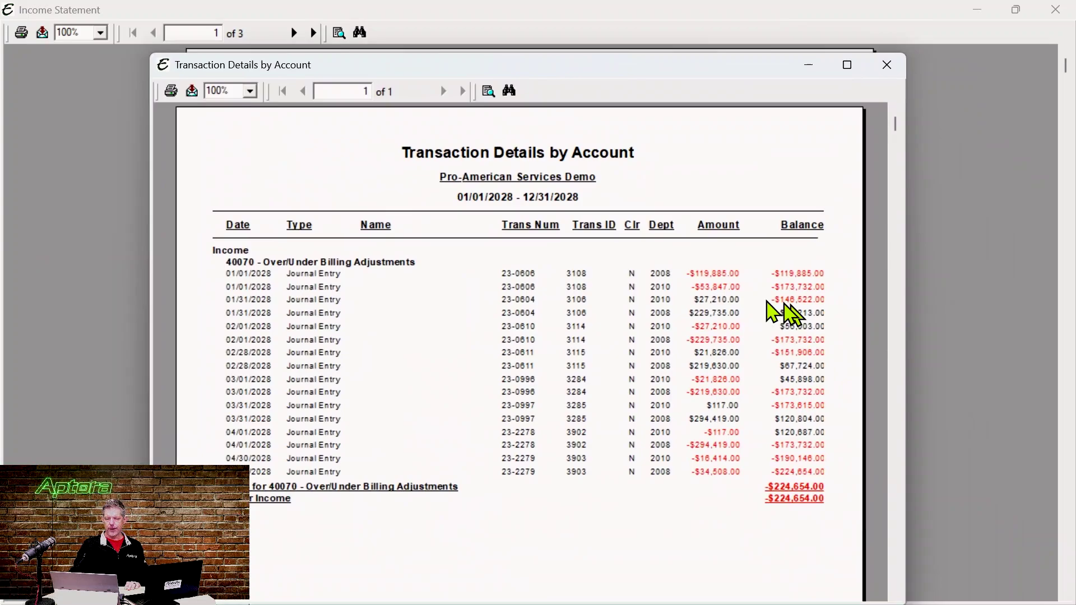
{"action": "double_click", "coordinate": [304, 315]}
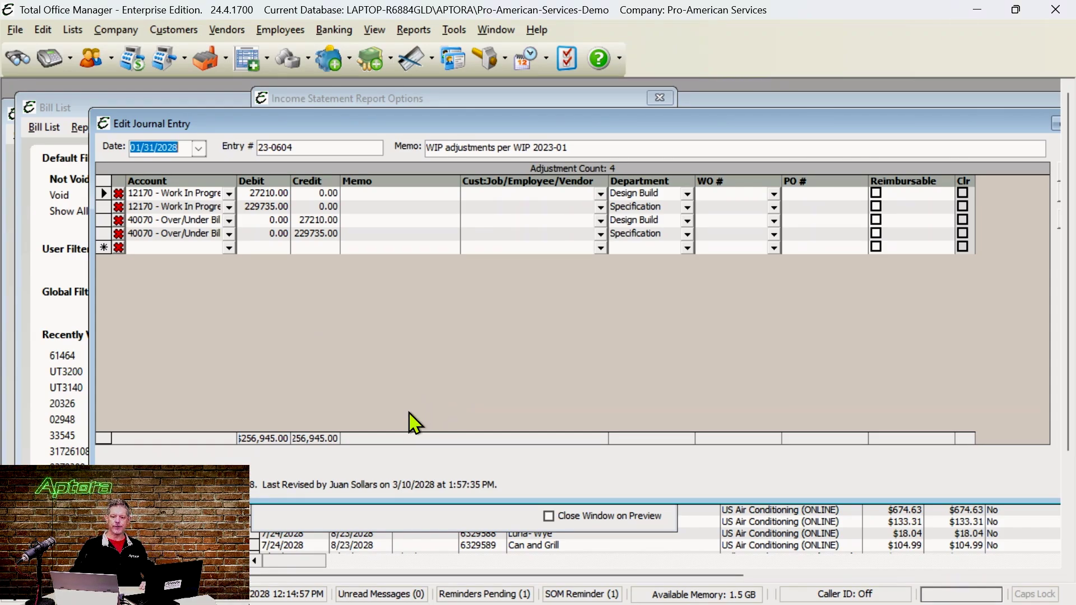
{"action": "left_click_drag", "start_coordinate": [667, 123], "coordinate": [571, 148]}
{"action": "left_click", "coordinate": [1028, 144]}
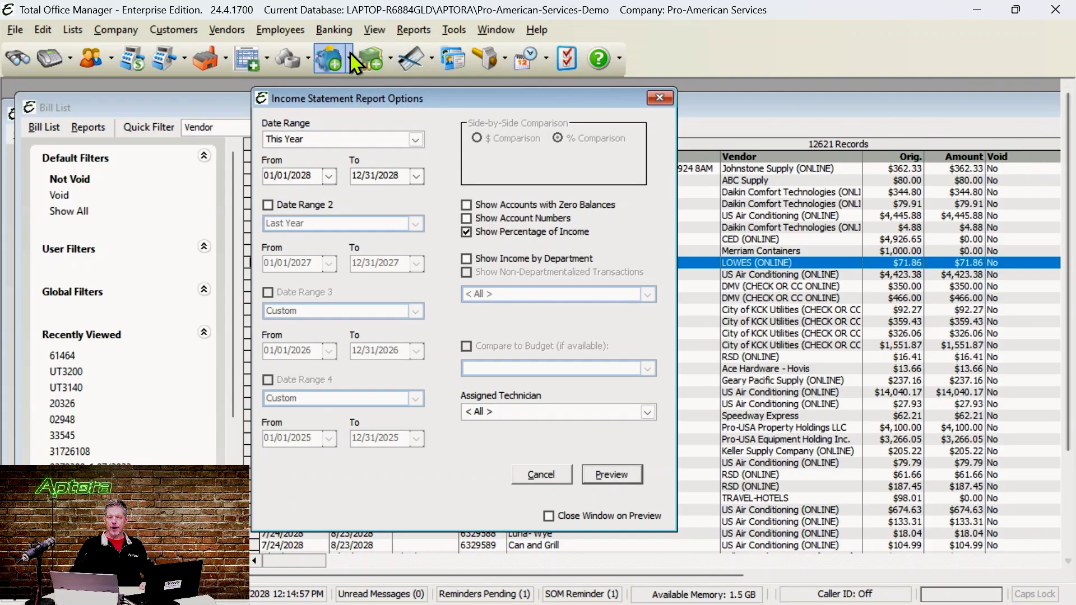
- Open the Report Navigator and look through its accounting, financial, company and inventory reports
{"action": "left_click", "coordinate": [414, 30]}
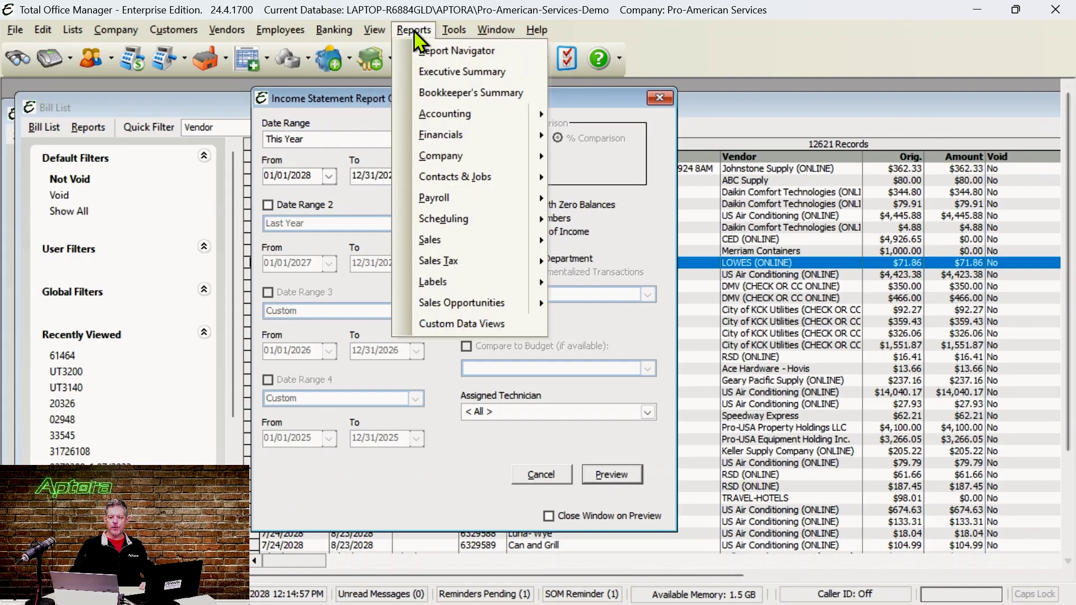
{"action": "left_click", "coordinate": [441, 51]}
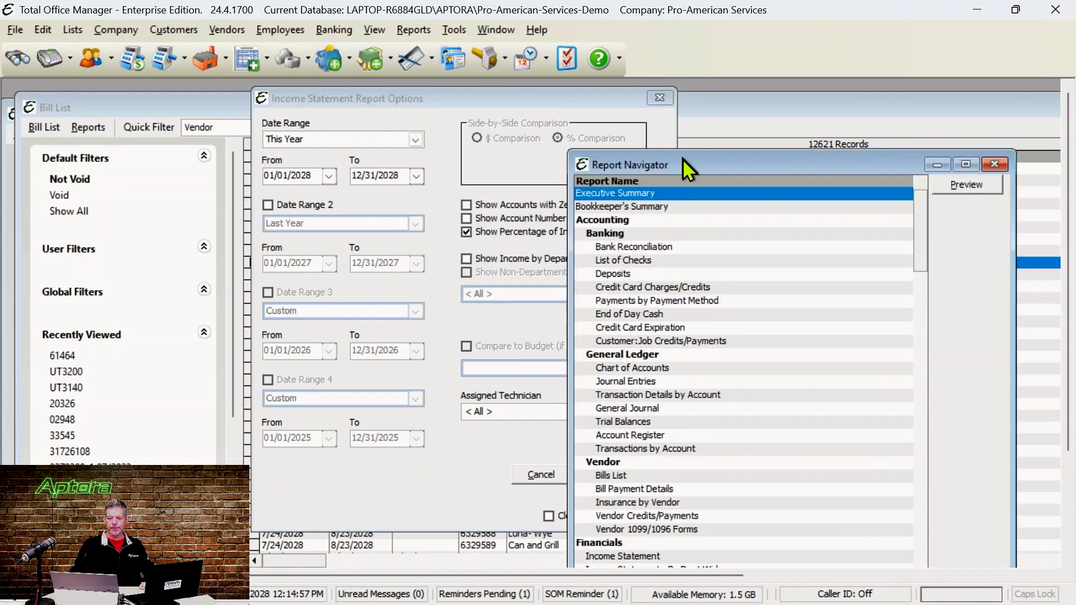
{"action": "left_click_drag", "start_coordinate": [683, 162], "coordinate": [398, 115]}
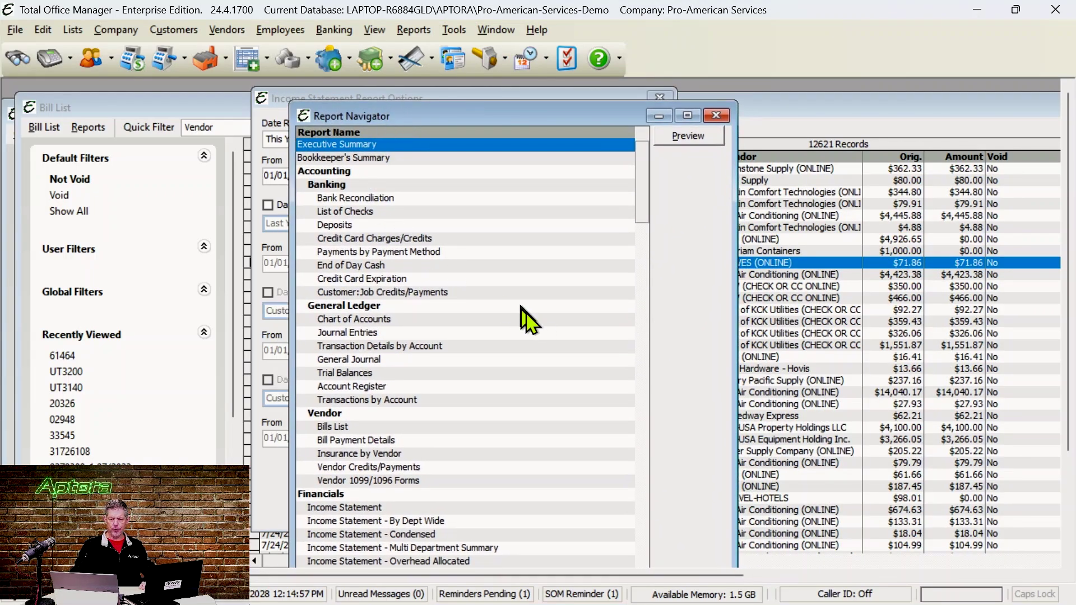
{"action": "scroll", "coordinate": [539, 318], "scroll_direction": "down", "scroll_amount": 3}
{"action": "scroll", "coordinate": [539, 321], "scroll_direction": "down", "scroll_amount": 5}
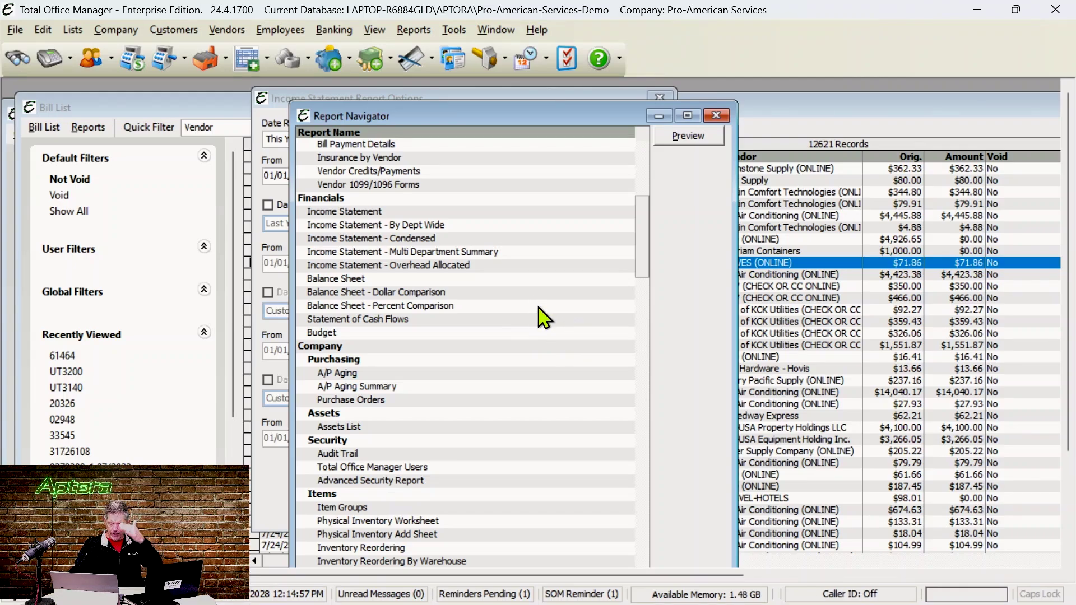
{"action": "scroll", "coordinate": [543, 322], "scroll_direction": "down", "scroll_amount": 3}
{"action": "scroll", "coordinate": [539, 327], "scroll_direction": "down", "scroll_amount": 6}
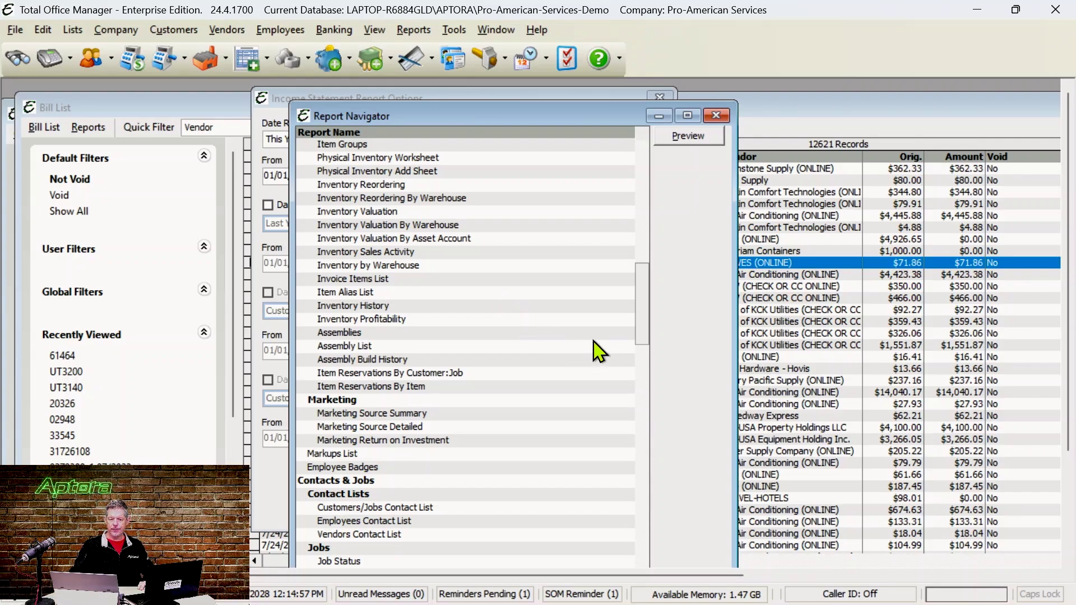
{"action": "scroll", "coordinate": [562, 314], "scroll_direction": "down", "scroll_amount": 1}
{"action": "scroll", "coordinate": [558, 286], "scroll_direction": "up", "scroll_amount": 2}
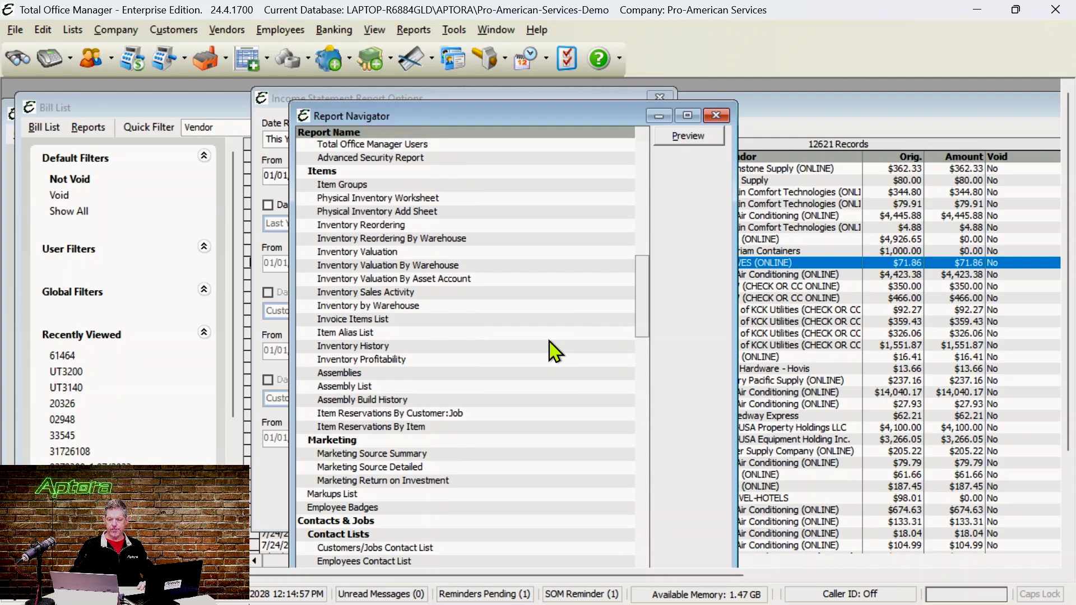
- Browse the inventory reordering and valuation reports by warehouse, continuing to the marketing and job report groups
{"action": "left_click", "coordinate": [374, 215]}
{"action": "left_click", "coordinate": [370, 237]}
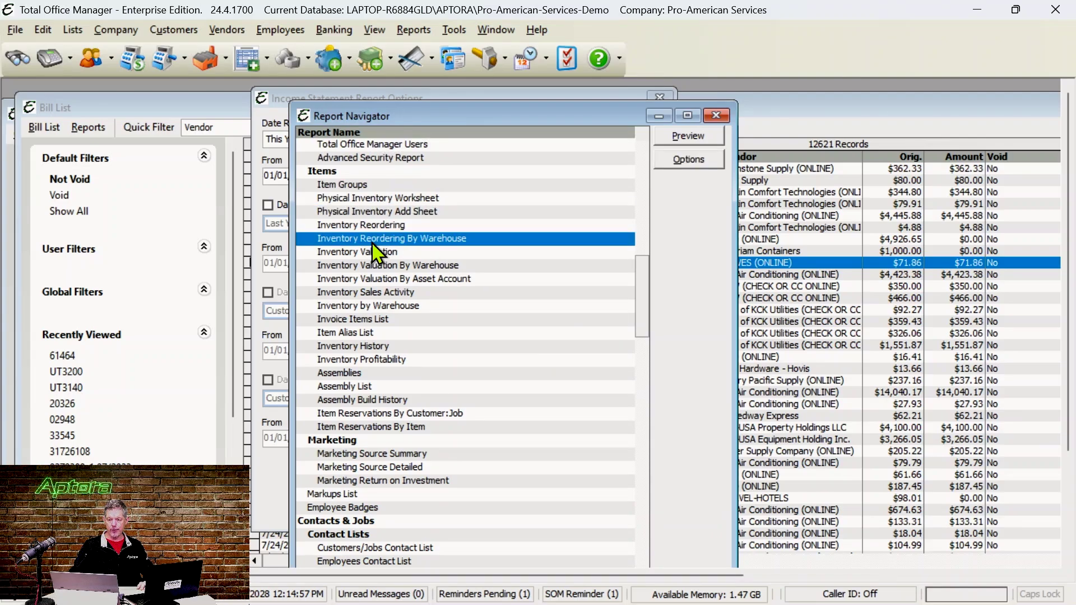
{"action": "left_click", "coordinate": [382, 265]}
{"action": "scroll", "coordinate": [504, 364], "scroll_direction": "down", "scroll_amount": 3}
{"action": "scroll", "coordinate": [483, 355], "scroll_direction": "down", "scroll_amount": 3}
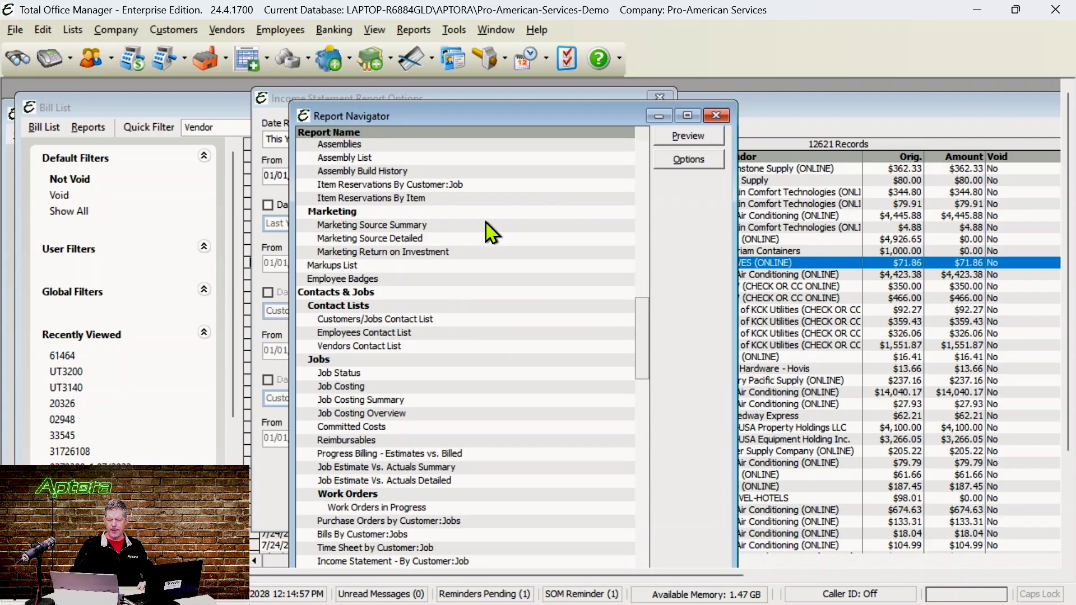
- Set up the Marketing Return on Investment report for Last Year with all marketing sources and zero amounts excluded, and accept the options
{"action": "left_click", "coordinate": [341, 256]}
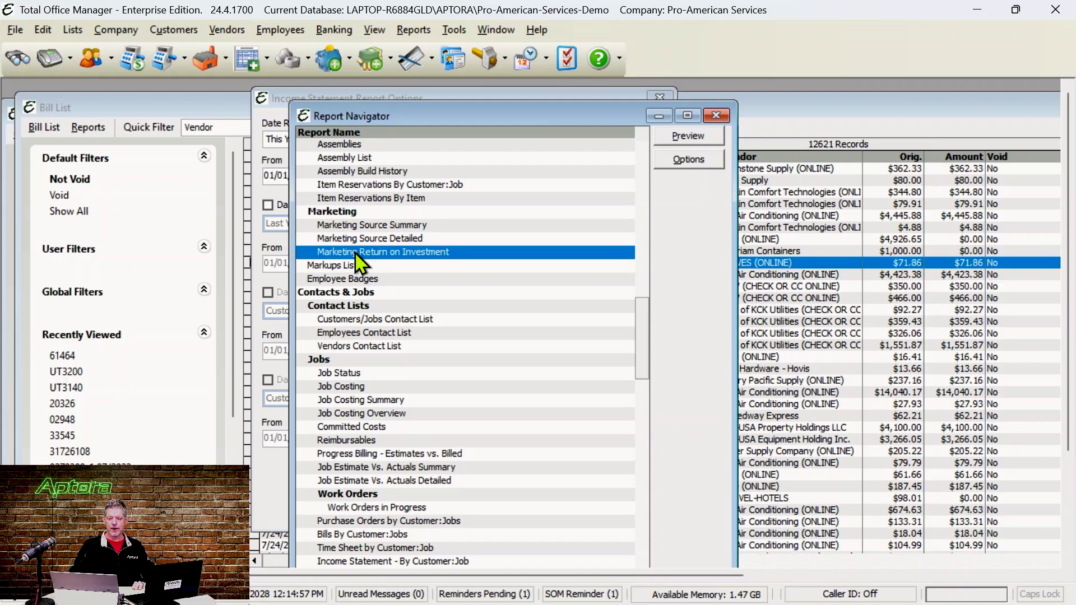
{"action": "left_click", "coordinate": [689, 160]}
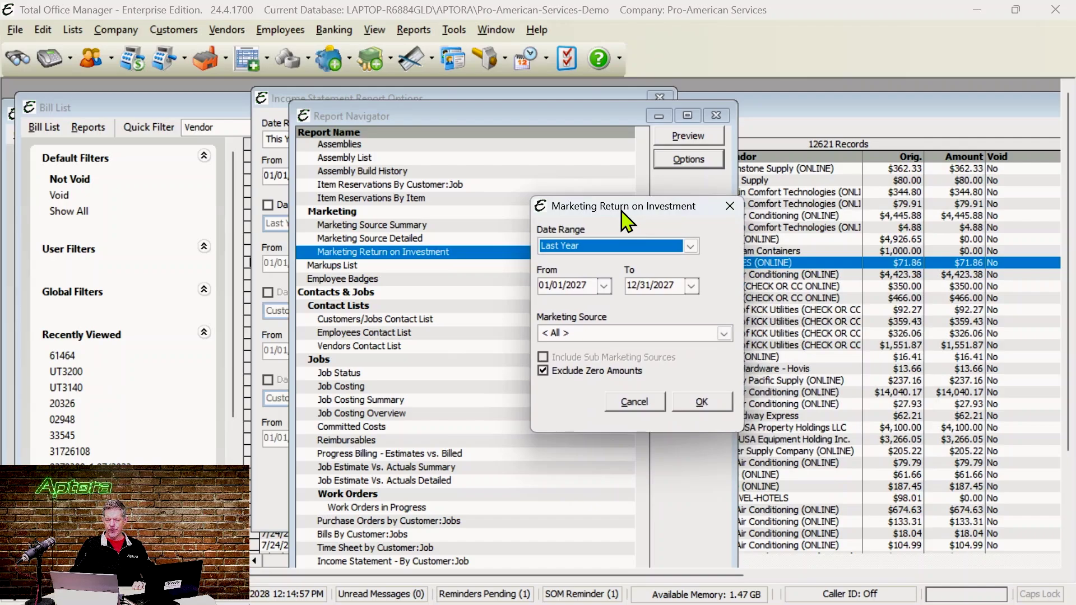
{"action": "left_click", "coordinate": [703, 402]}
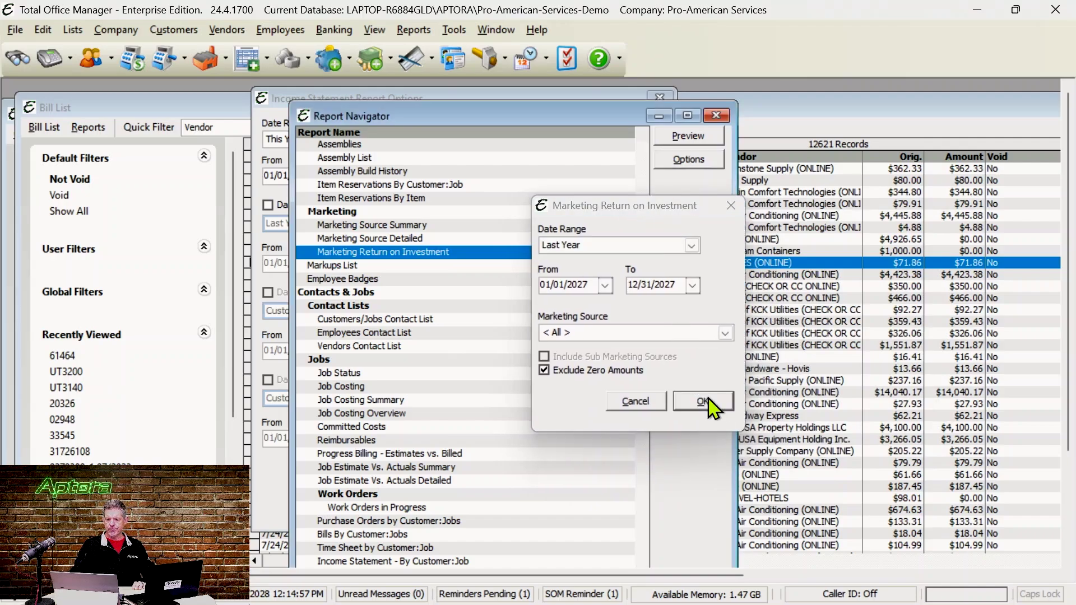
- Preview the Marketing Return on Investment report full screen, review sales, expenses, cost and ROI by marketing source, and close the preview
{"action": "left_click", "coordinate": [670, 140]}
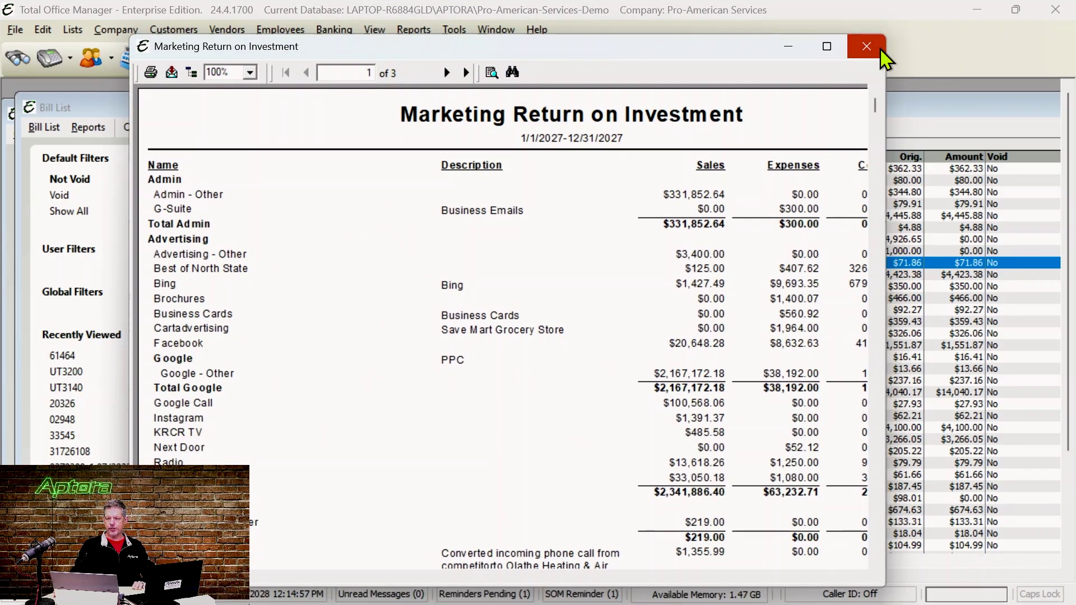
{"action": "left_click", "coordinate": [818, 52]}
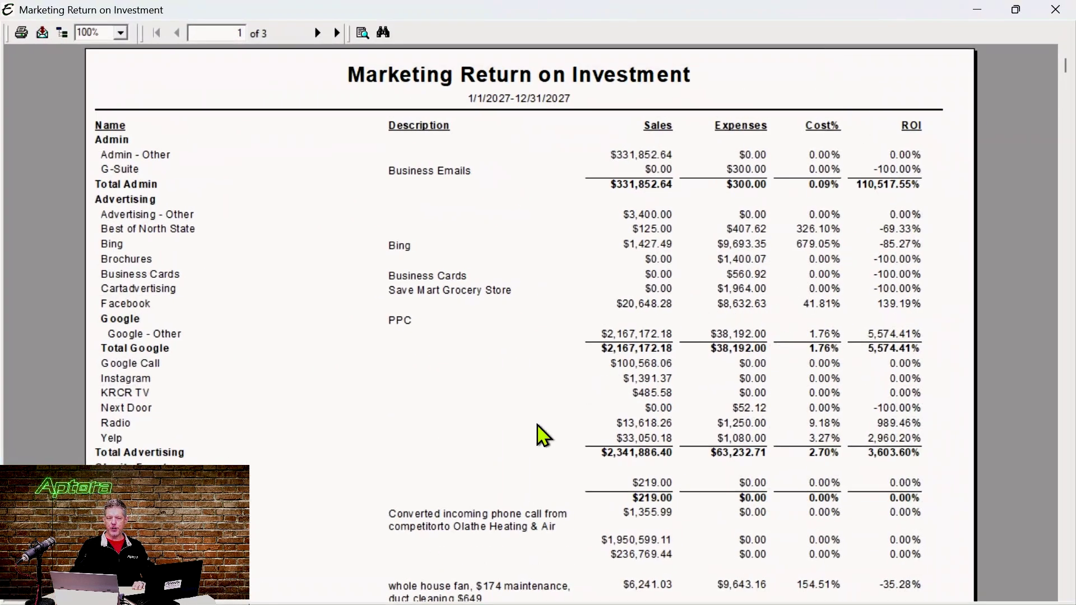
{"action": "scroll", "coordinate": [754, 381], "scroll_direction": "down", "scroll_amount": 3}
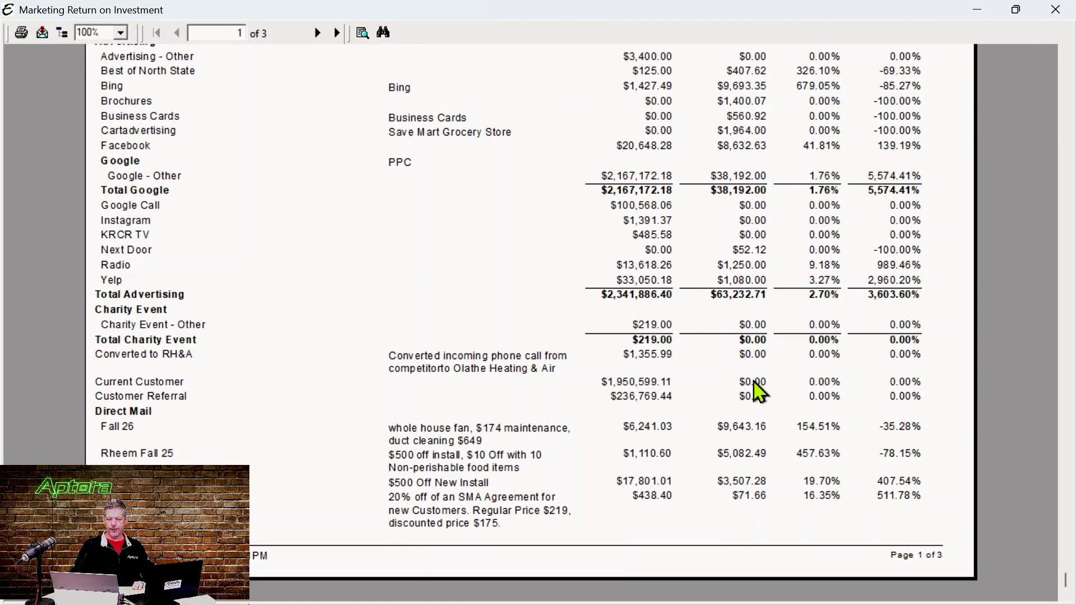
{"action": "scroll", "coordinate": [757, 387], "scroll_direction": "up", "scroll_amount": 3}
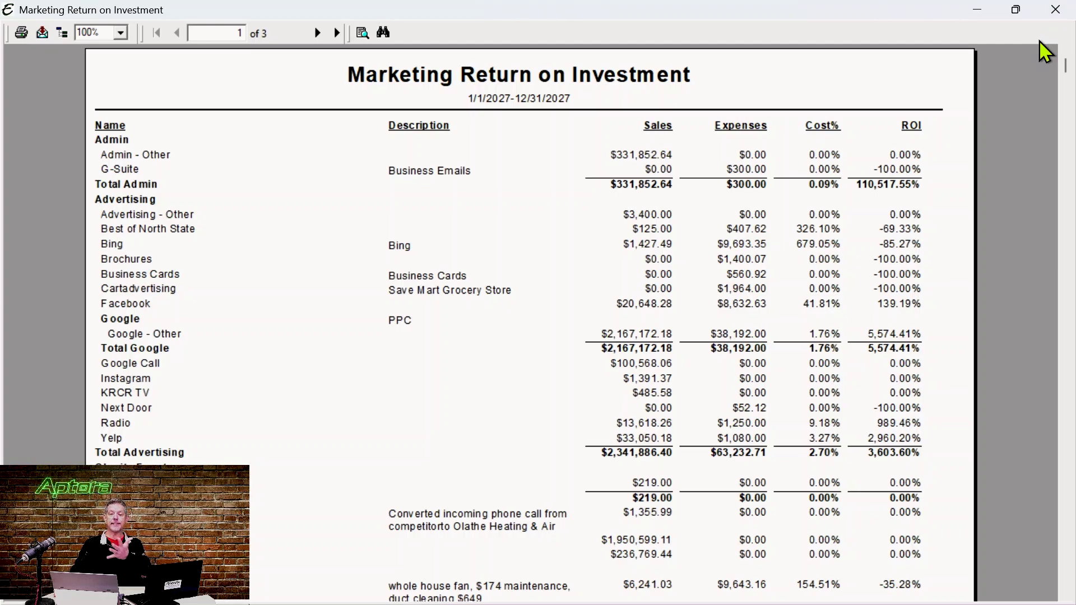
{"action": "left_click", "coordinate": [1054, 8]}
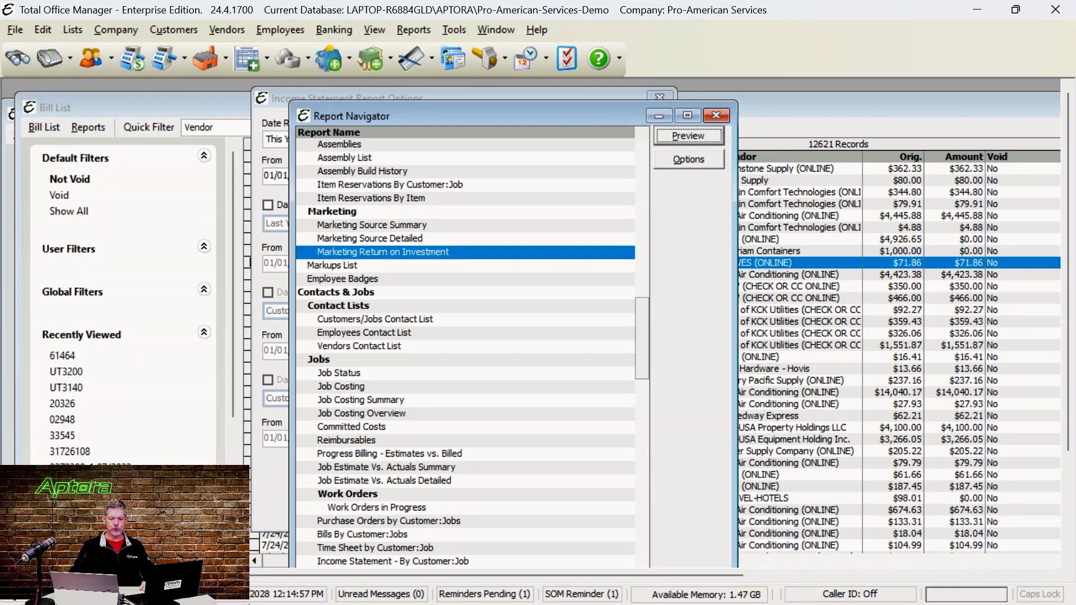
- Open the company's Marketing Type List and arrange its window to show the Sales, Expenses and Cost % columns
{"action": "left_click", "coordinate": [96, 42]}
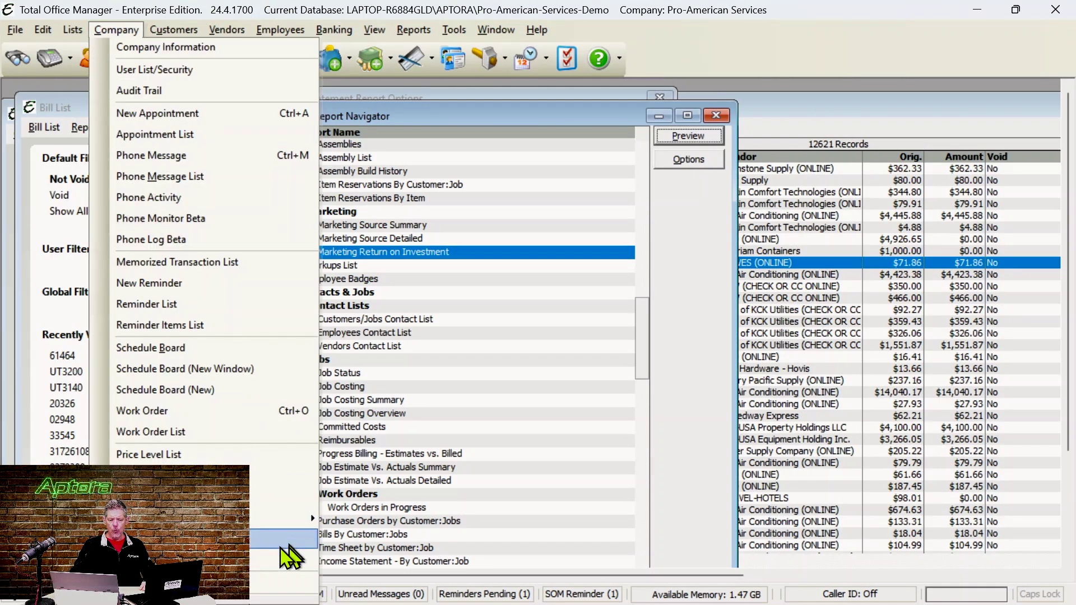
{"action": "mouse_move", "coordinate": [229, 599]}
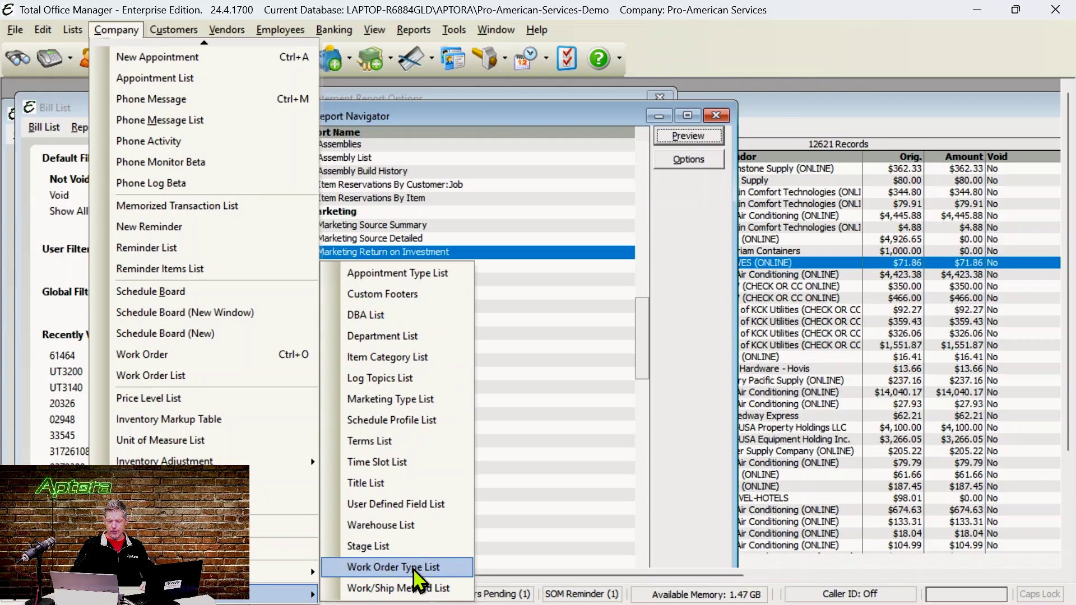
{"action": "left_click", "coordinate": [411, 399]}
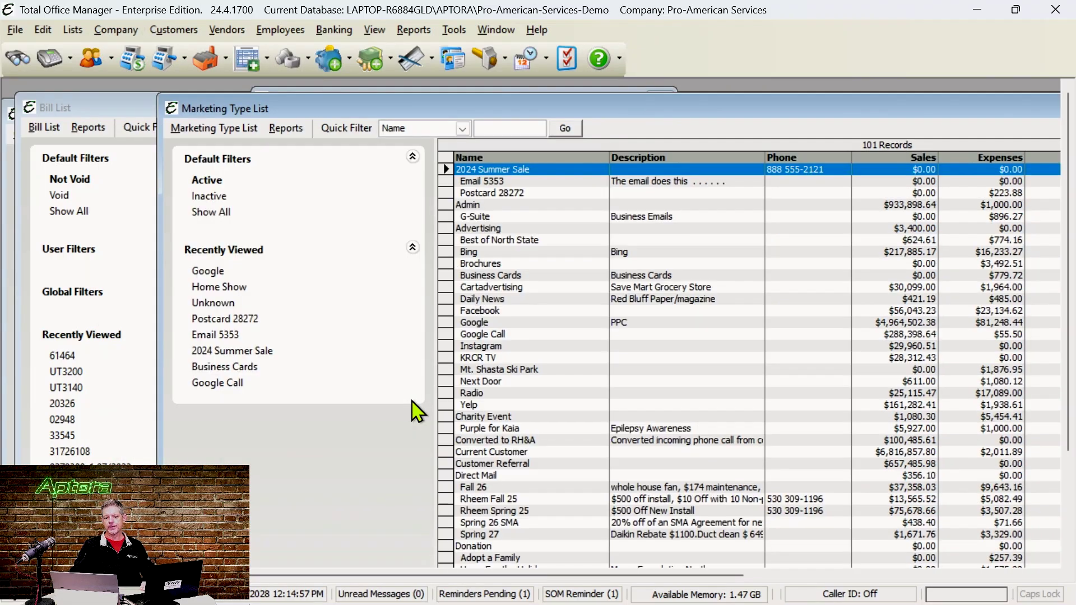
{"action": "left_click_drag", "start_coordinate": [157, 98], "coordinate": [374, 205]}
{"action": "left_click_drag", "start_coordinate": [591, 216], "coordinate": [303, 104]}
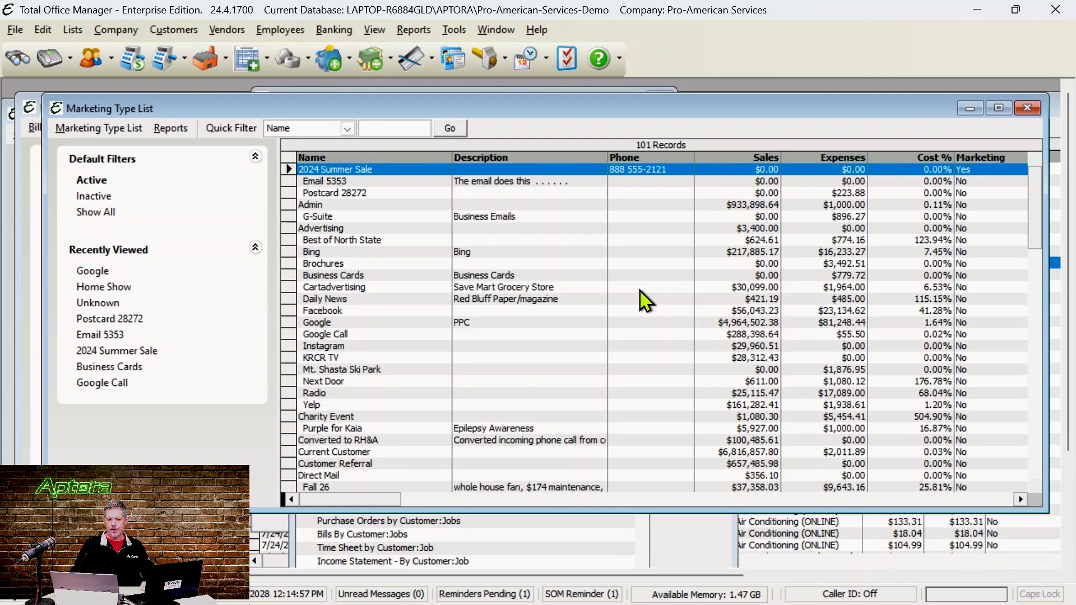
- Look through the marketing types and open the Home Show entry to view its subtype, description and lead source
{"action": "scroll", "coordinate": [538, 266], "scroll_direction": "down", "scroll_amount": 4}
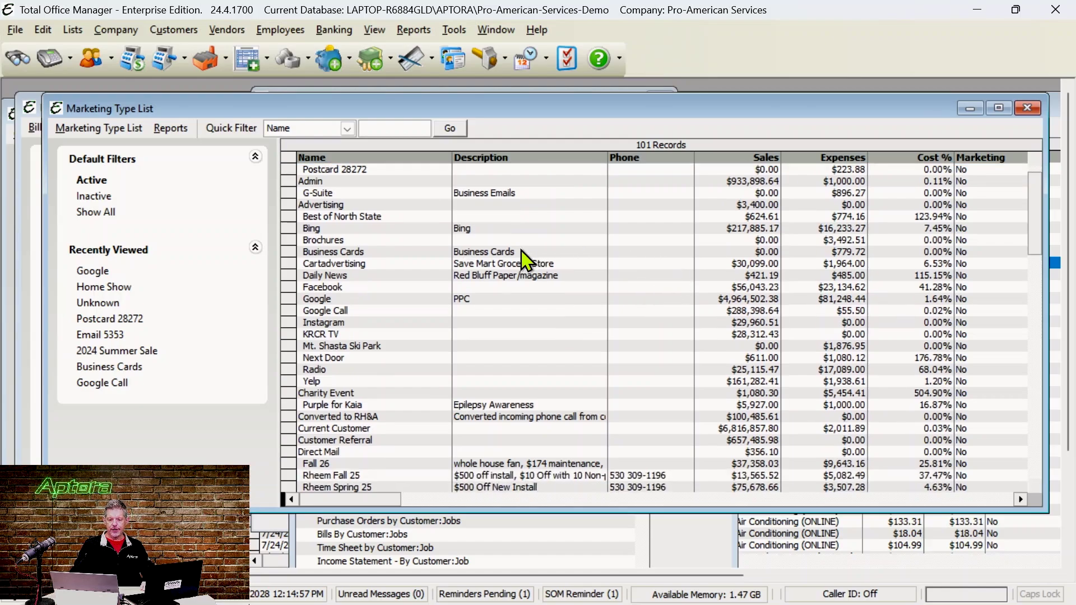
{"action": "scroll", "coordinate": [528, 264], "scroll_direction": "down", "scroll_amount": 7}
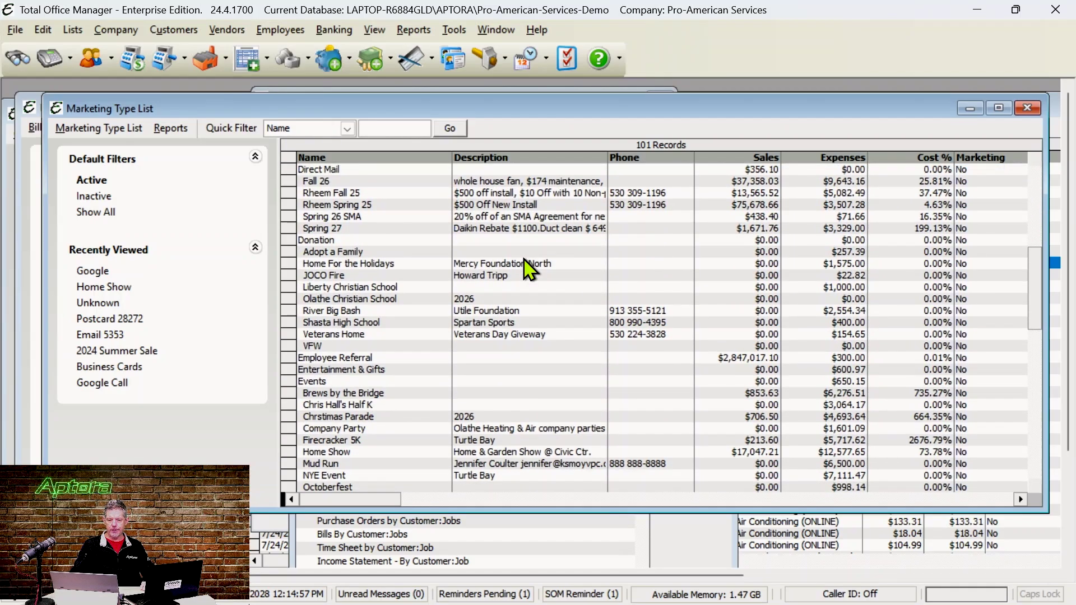
{"action": "scroll", "coordinate": [529, 267], "scroll_direction": "down", "scroll_amount": 2}
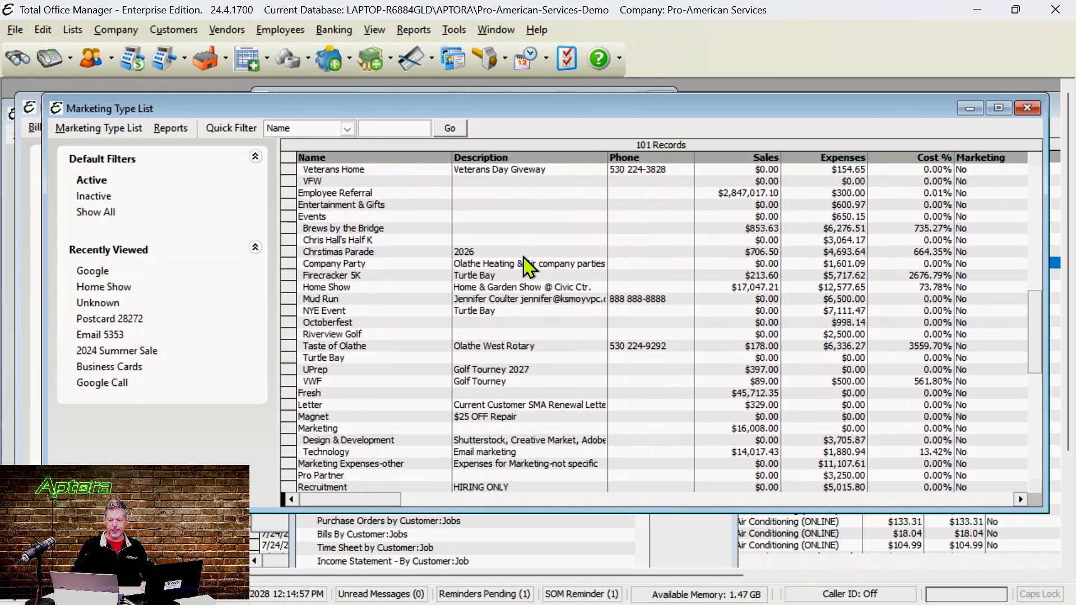
{"action": "scroll", "coordinate": [527, 267], "scroll_direction": "down", "scroll_amount": 3}
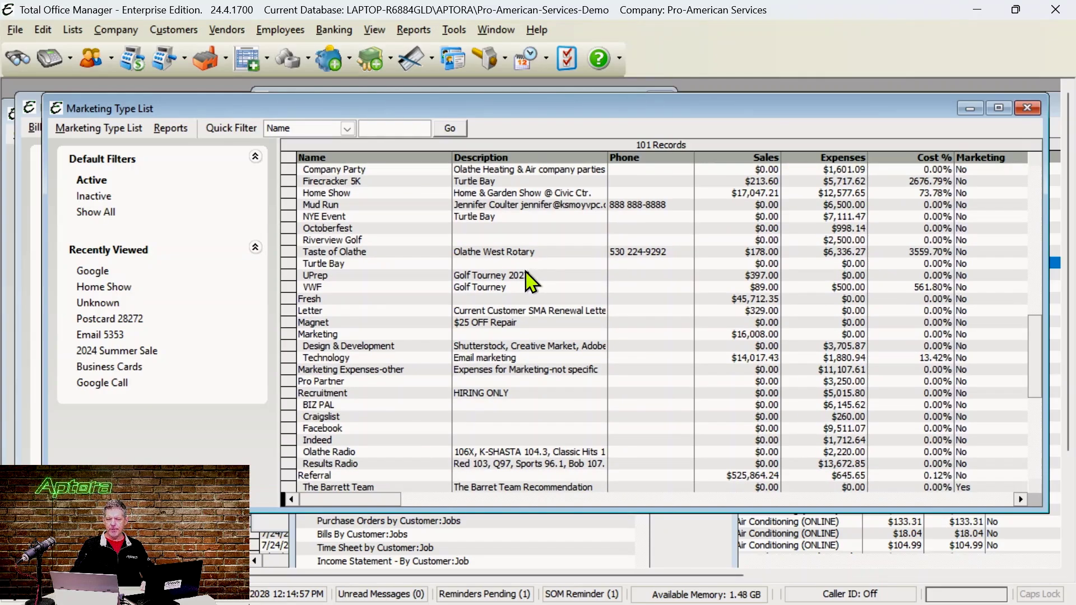
{"action": "left_click", "coordinate": [323, 196]}
{"action": "double_click", "coordinate": [324, 197]}
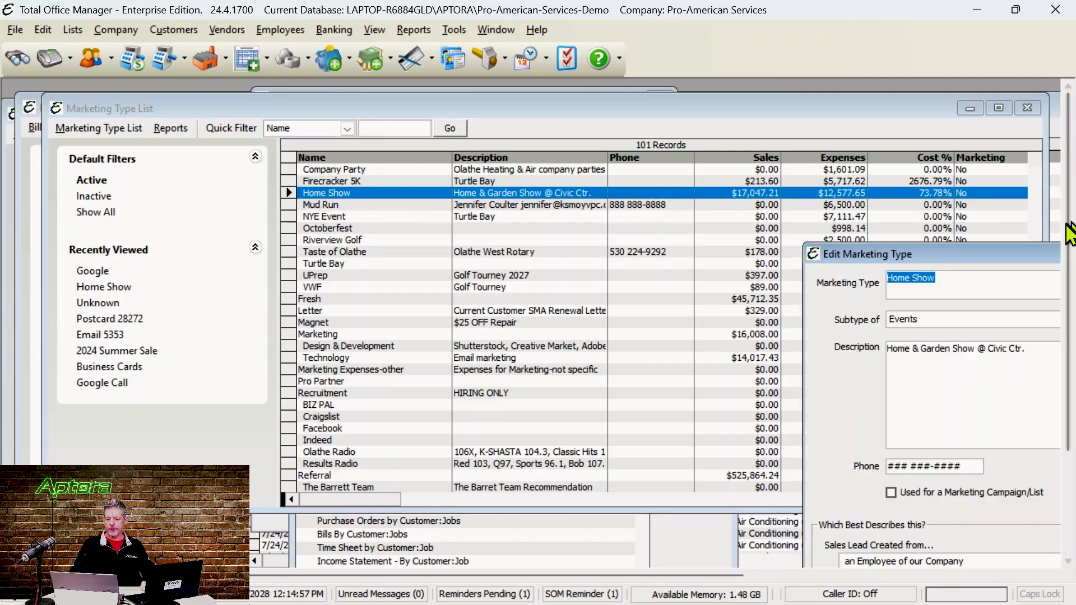
{"action": "left_click_drag", "start_coordinate": [1007, 248], "coordinate": [540, 165]}
{"action": "left_click", "coordinate": [595, 265]}
{"action": "left_click", "coordinate": [591, 276]}
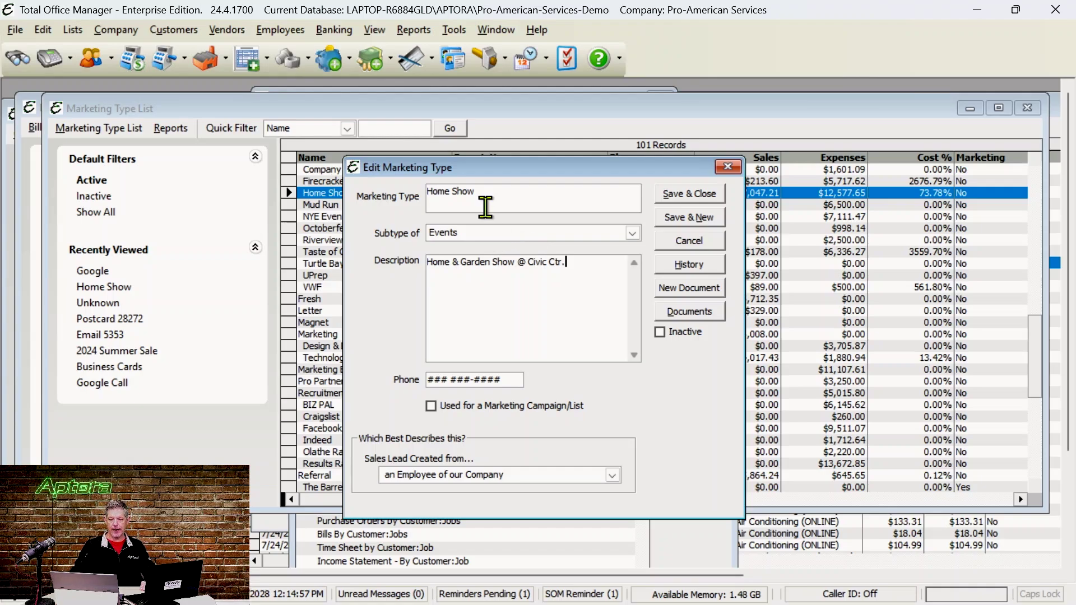
- Start a new credit card charge and choose the Capital One Spark account as its credit card
{"action": "left_click", "coordinate": [349, 31]}
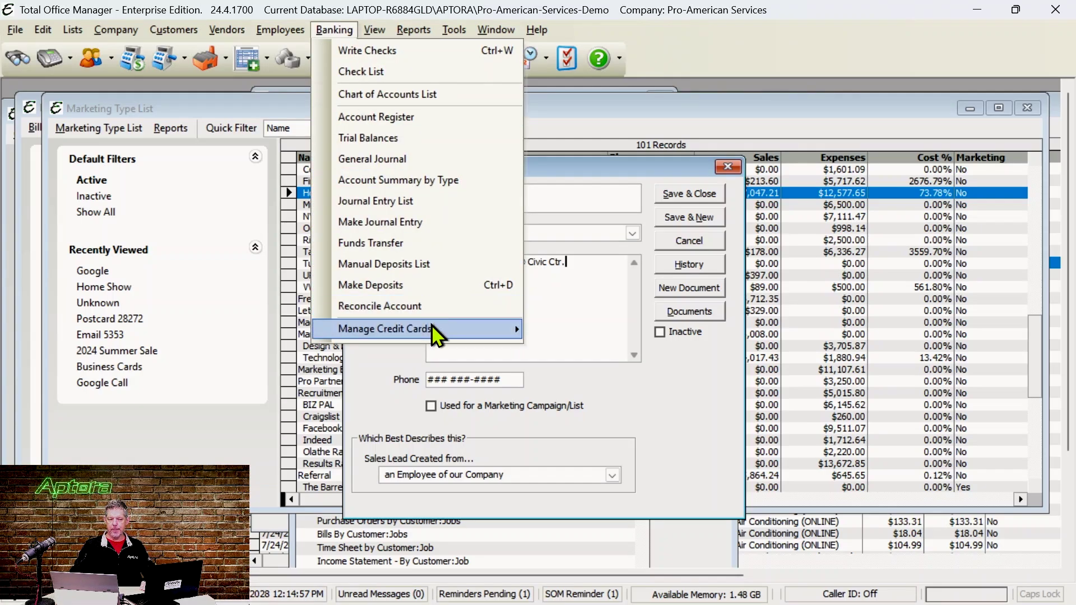
{"action": "mouse_move", "coordinate": [437, 335]}
{"action": "left_click", "coordinate": [622, 331]}
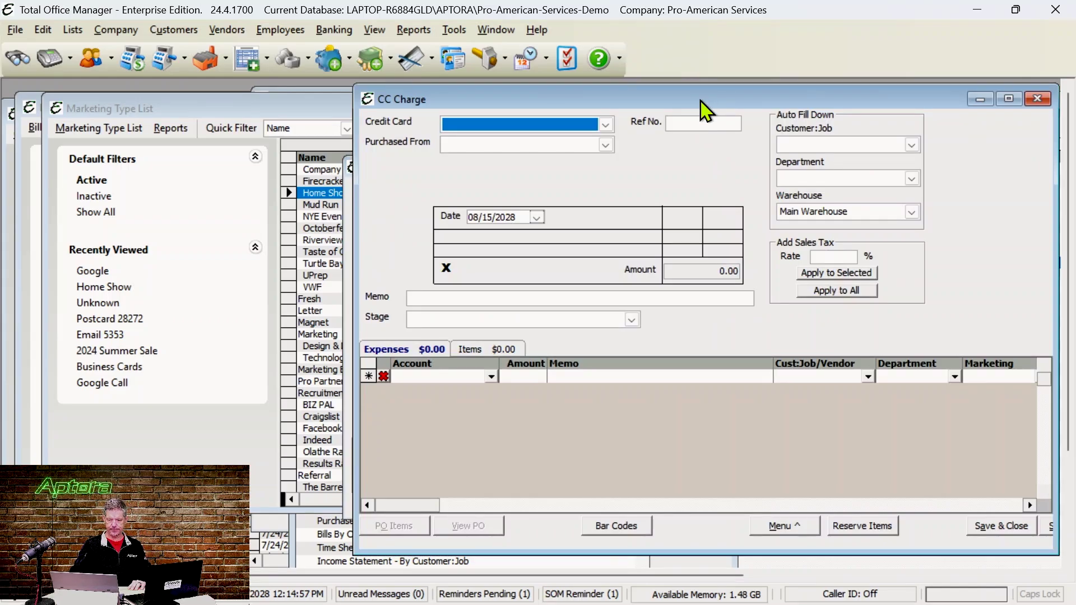
{"action": "left_click_drag", "start_coordinate": [701, 104], "coordinate": [471, 108]}
{"action": "left_click", "coordinate": [375, 128]}
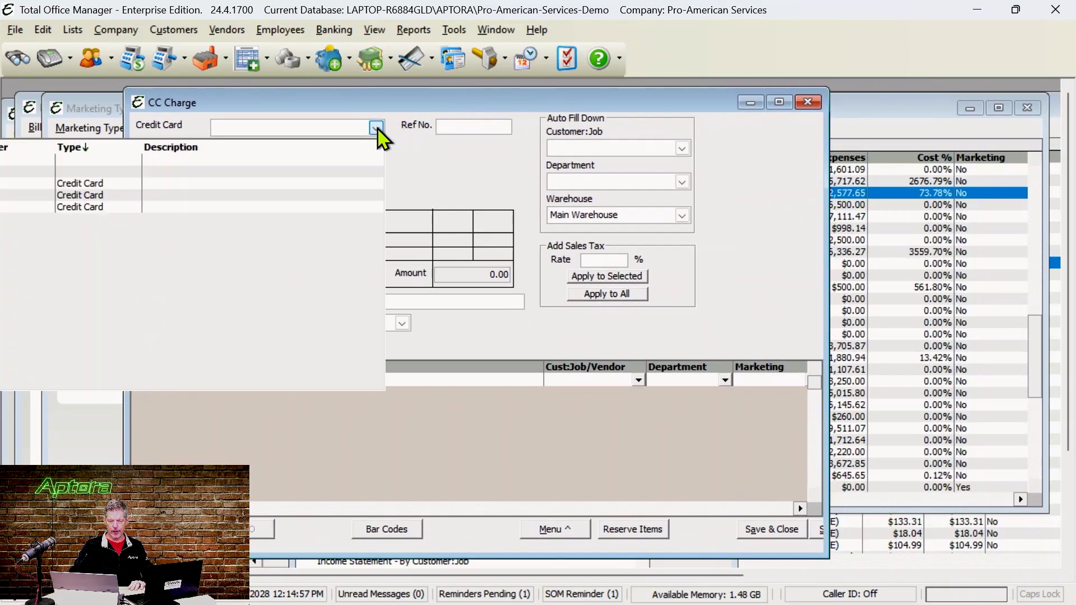
{"action": "left_click", "coordinate": [275, 196]}
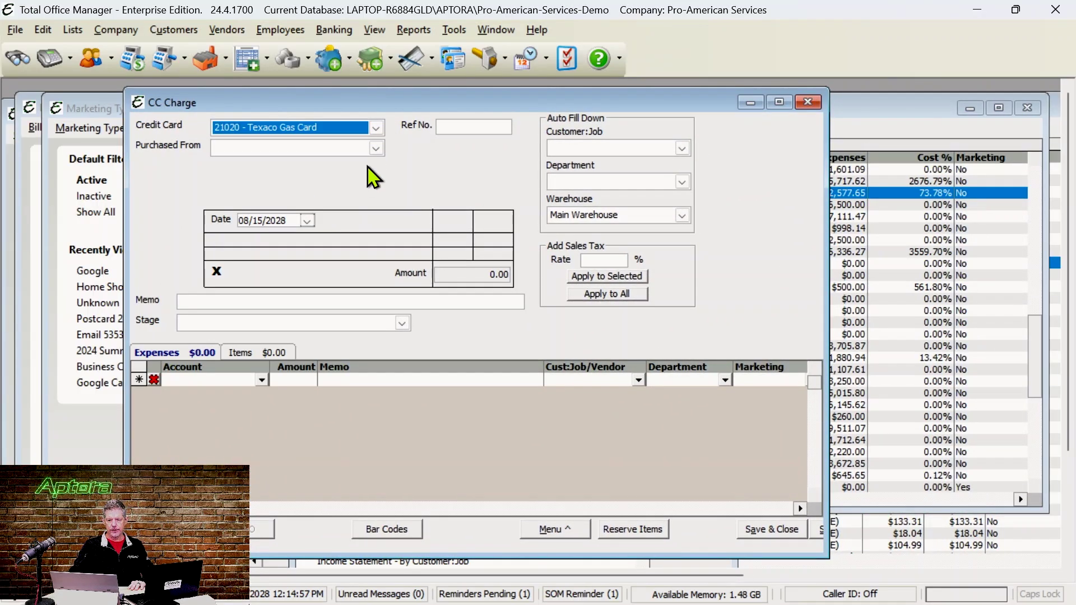
{"action": "left_click", "coordinate": [376, 128]}
{"action": "left_click", "coordinate": [238, 185]}
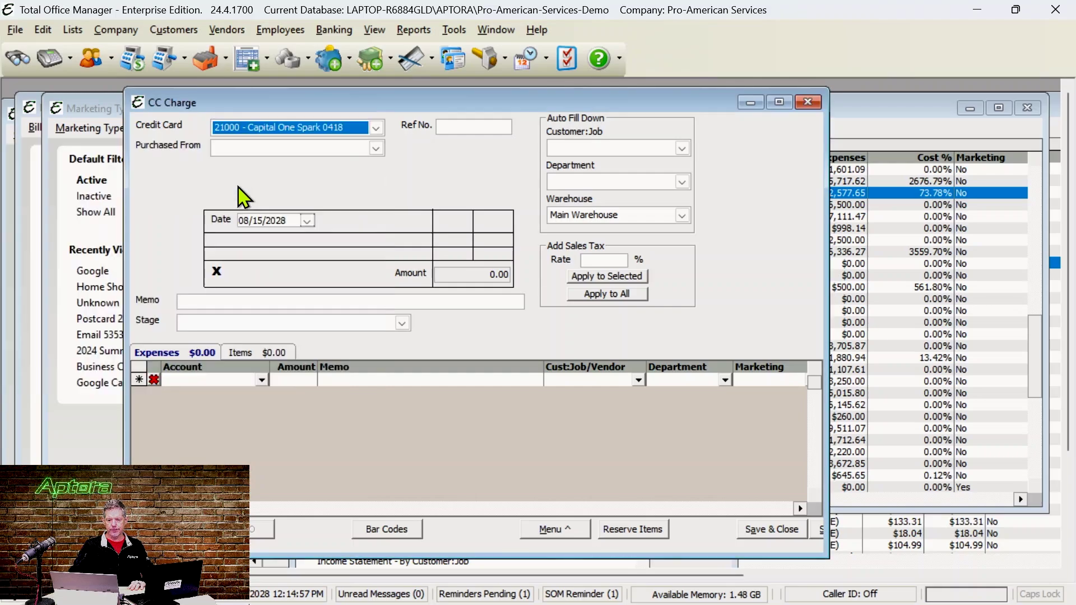
- Set the vendor the charge was purchased from to Aweber Systems
{"action": "left_click", "coordinate": [376, 148]}
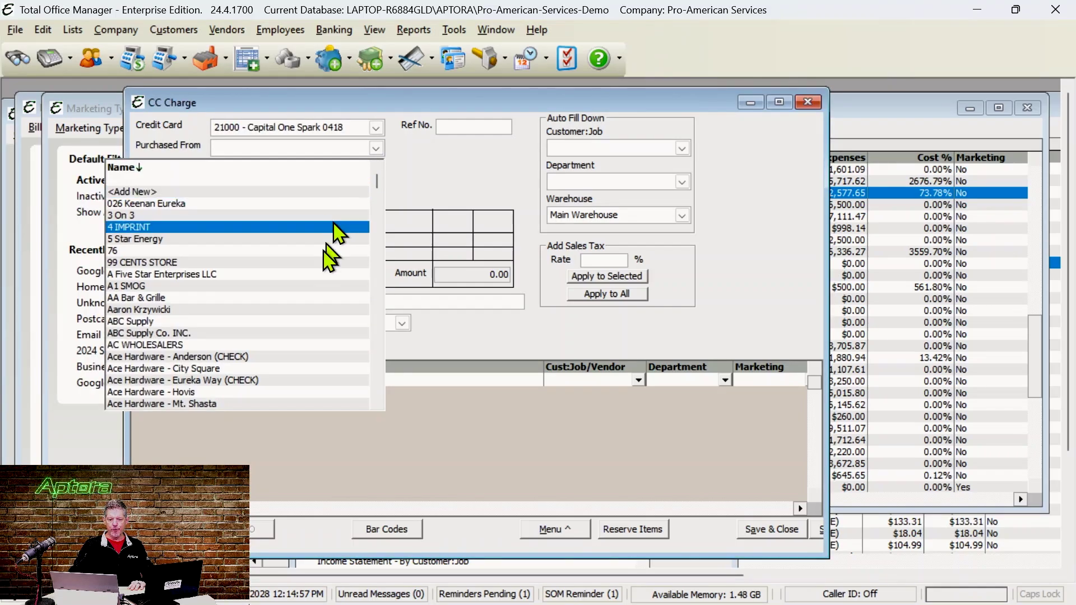
{"action": "scroll", "coordinate": [303, 283], "scroll_direction": "down", "scroll_amount": 4}
{"action": "scroll", "coordinate": [303, 289], "scroll_direction": "down", "scroll_amount": 12}
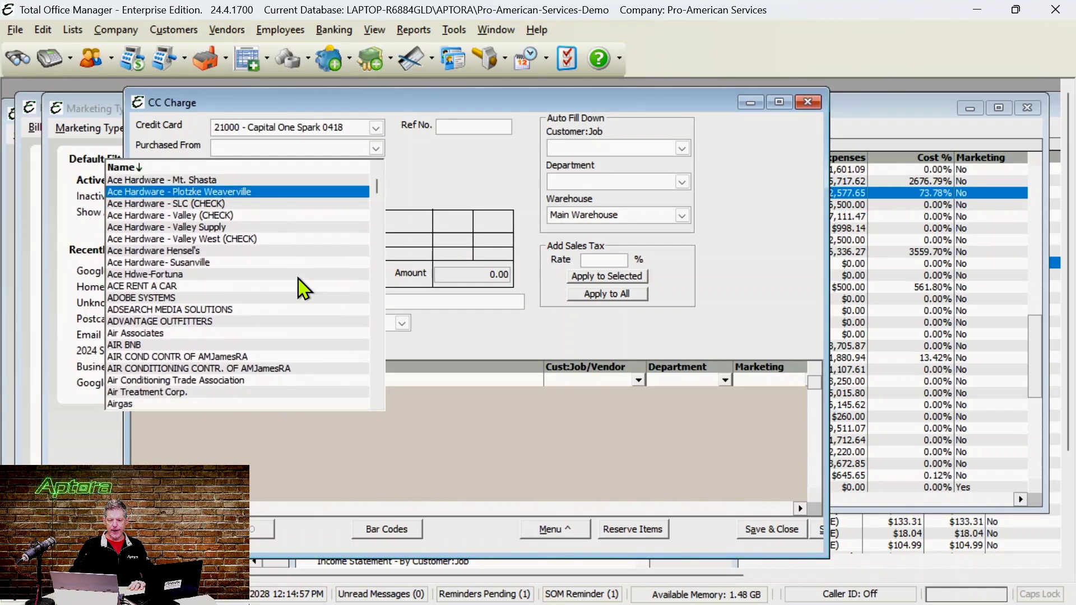
{"action": "scroll", "coordinate": [303, 288], "scroll_direction": "down", "scroll_amount": 2}
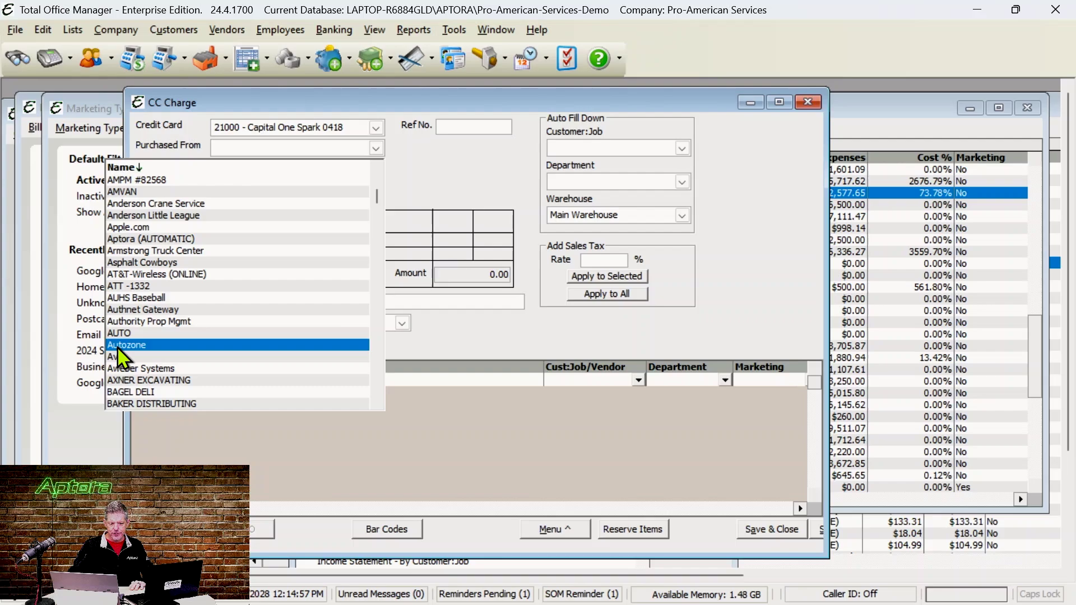
{"action": "left_click", "coordinate": [227, 370]}
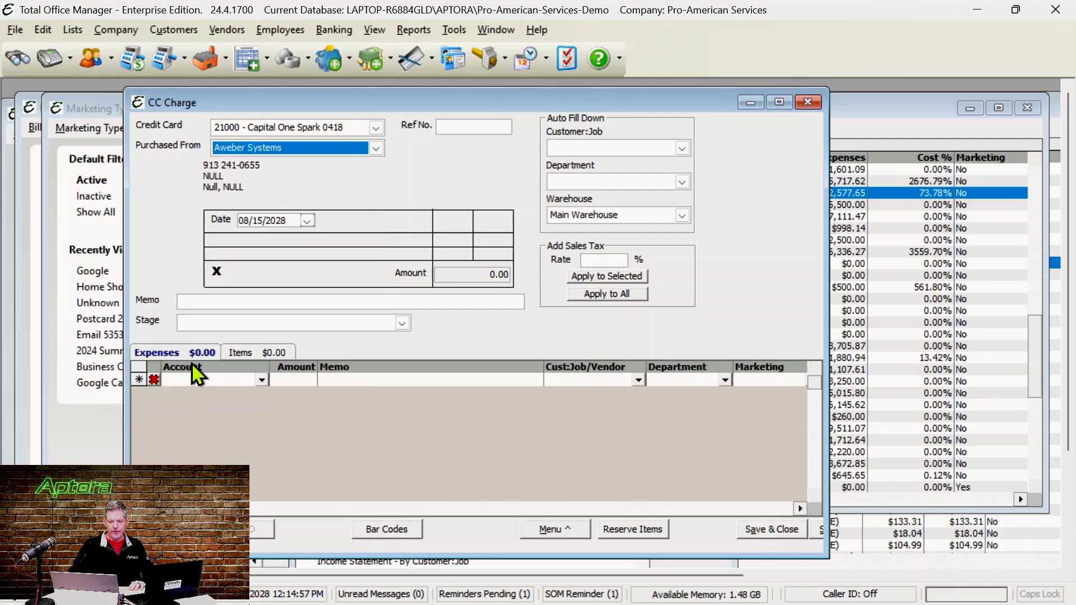
- Assign the 60020 Direct Marketing account to the first expense line of the charge
{"action": "left_click", "coordinate": [679, 385]}
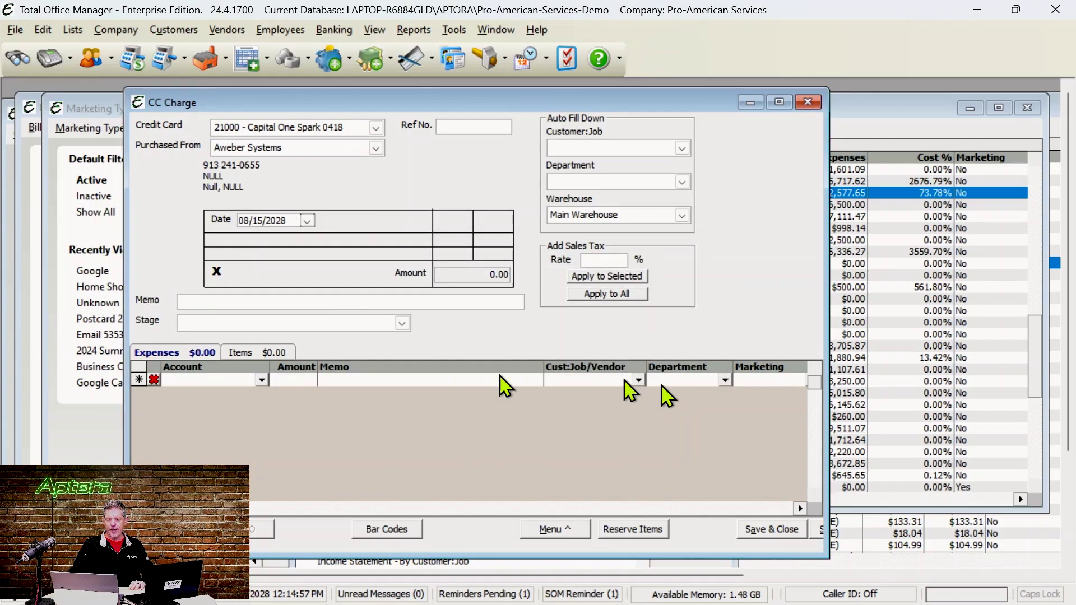
{"action": "left_click", "coordinate": [262, 380]}
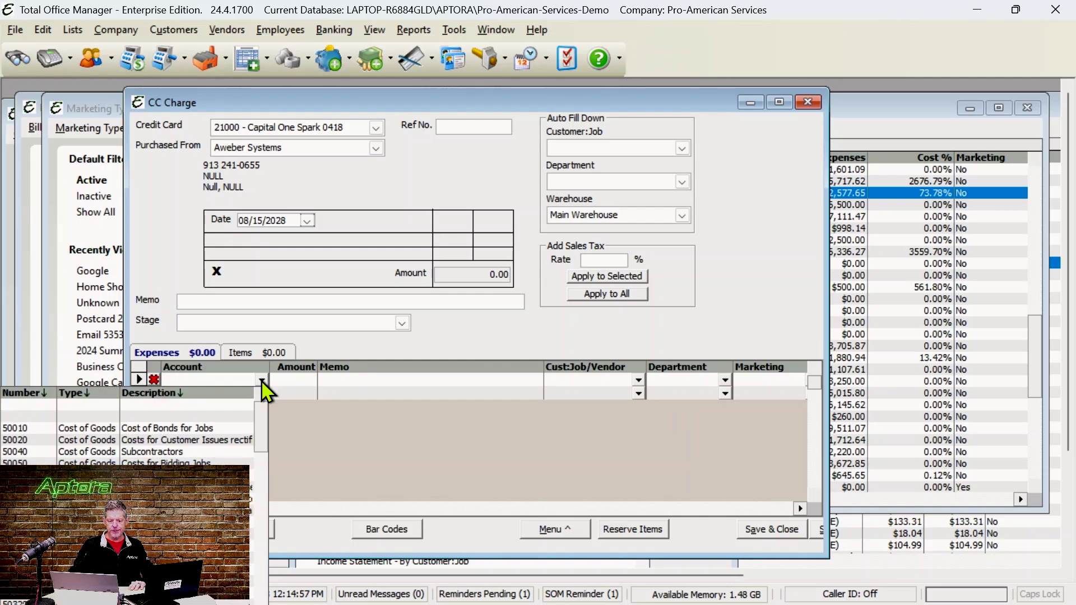
{"action": "left_click_drag", "start_coordinate": [512, 110], "coordinate": [712, 109]}
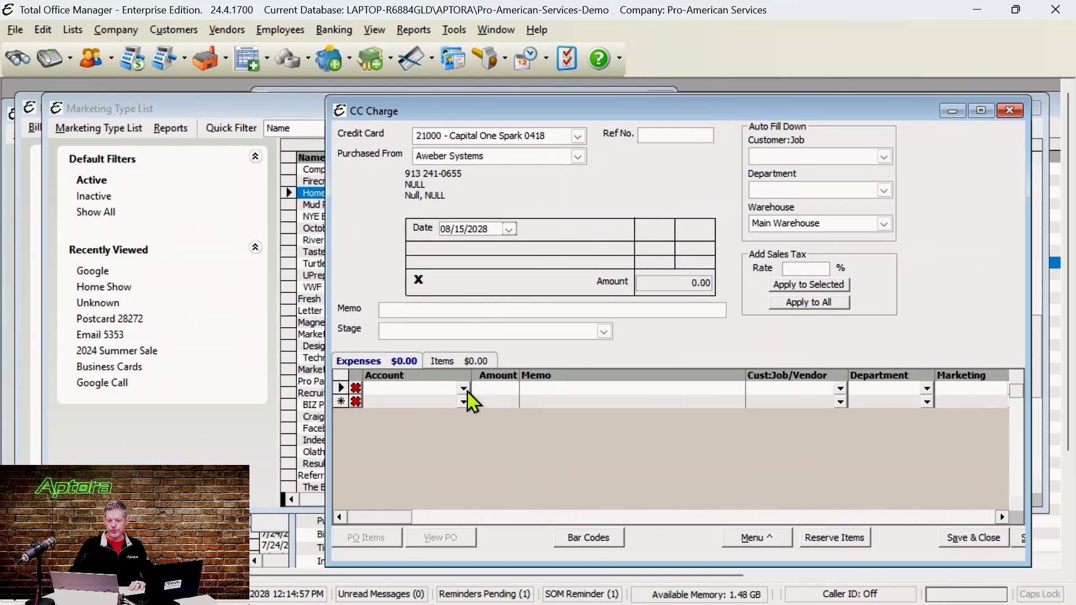
{"action": "left_click", "coordinate": [464, 389]}
{"action": "scroll", "coordinate": [382, 546], "scroll_direction": "down", "scroll_amount": 3}
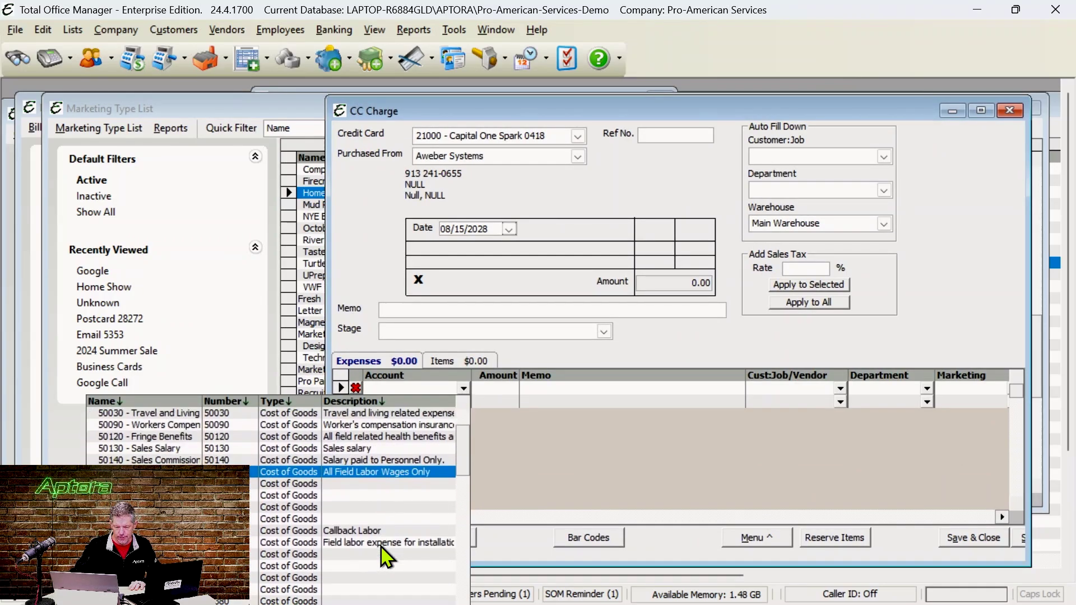
{"action": "scroll", "coordinate": [446, 482], "scroll_direction": "down", "scroll_amount": 3}
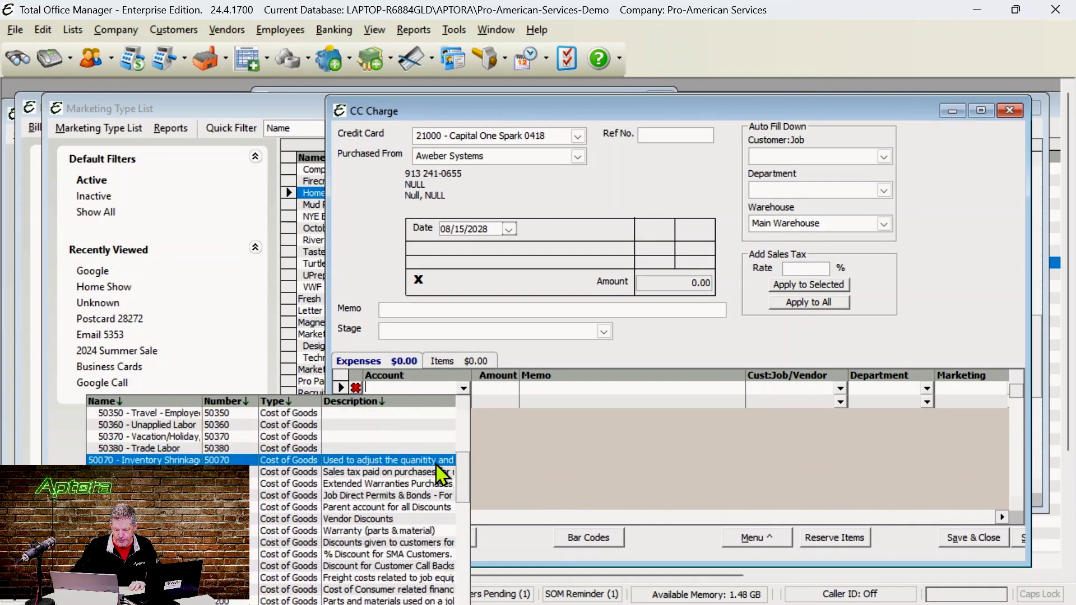
{"action": "scroll", "coordinate": [443, 480], "scroll_direction": "down", "scroll_amount": 3}
{"action": "scroll", "coordinate": [442, 475], "scroll_direction": "down", "scroll_amount": 1}
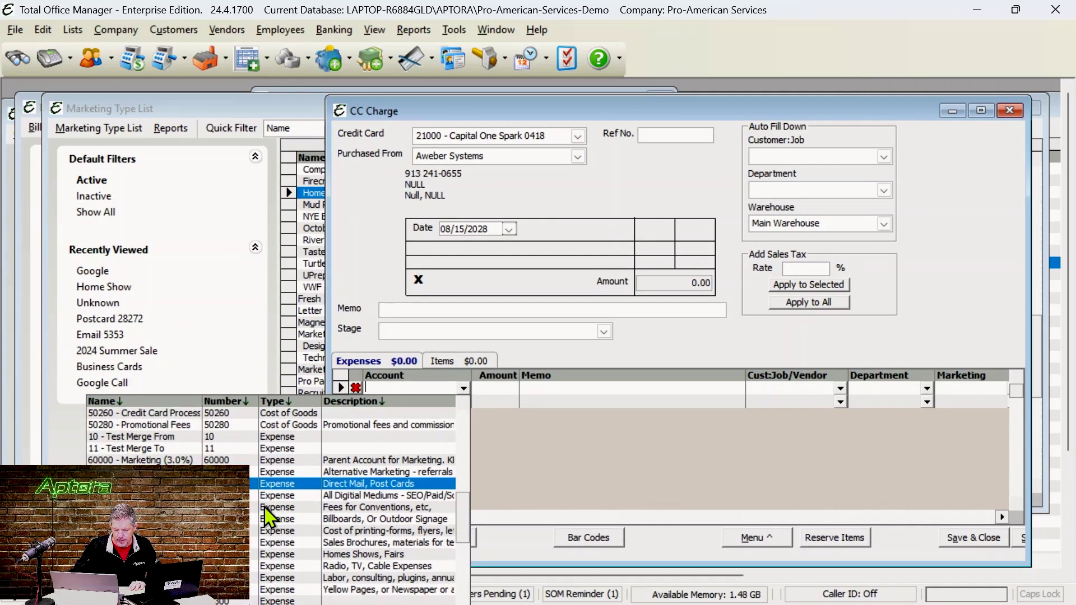
{"action": "scroll", "coordinate": [269, 498], "scroll_direction": "down", "scroll_amount": 1}
{"action": "left_click", "coordinate": [151, 483]}
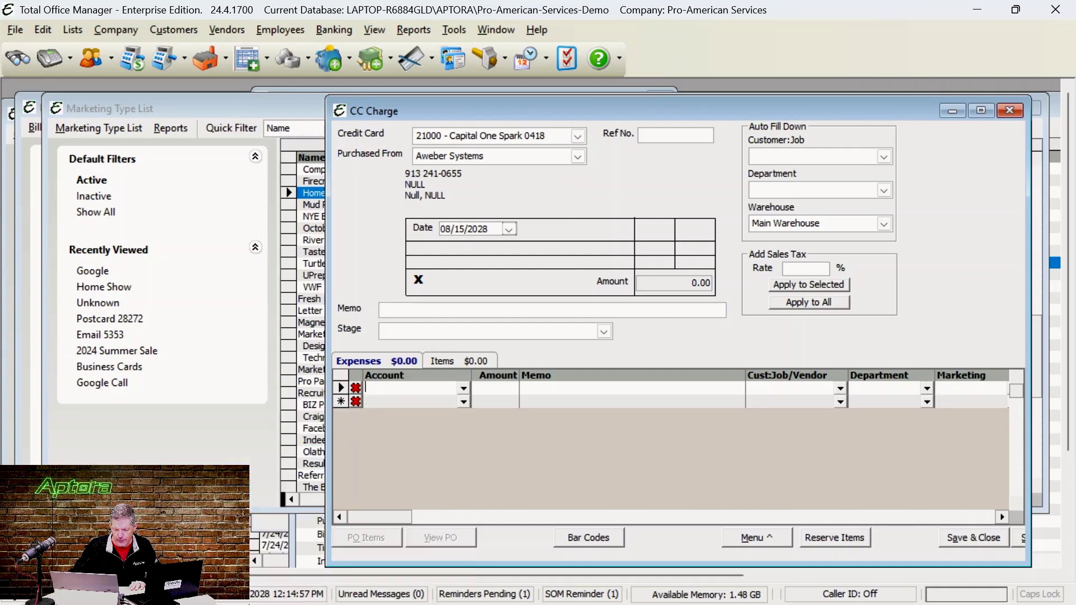
- Enter 999.00 as the expense line's amount and widen the charge window to show the full Marketing and Asset columns
{"action": "left_click", "coordinate": [503, 388]}
{"action": "type", "text": "99"}
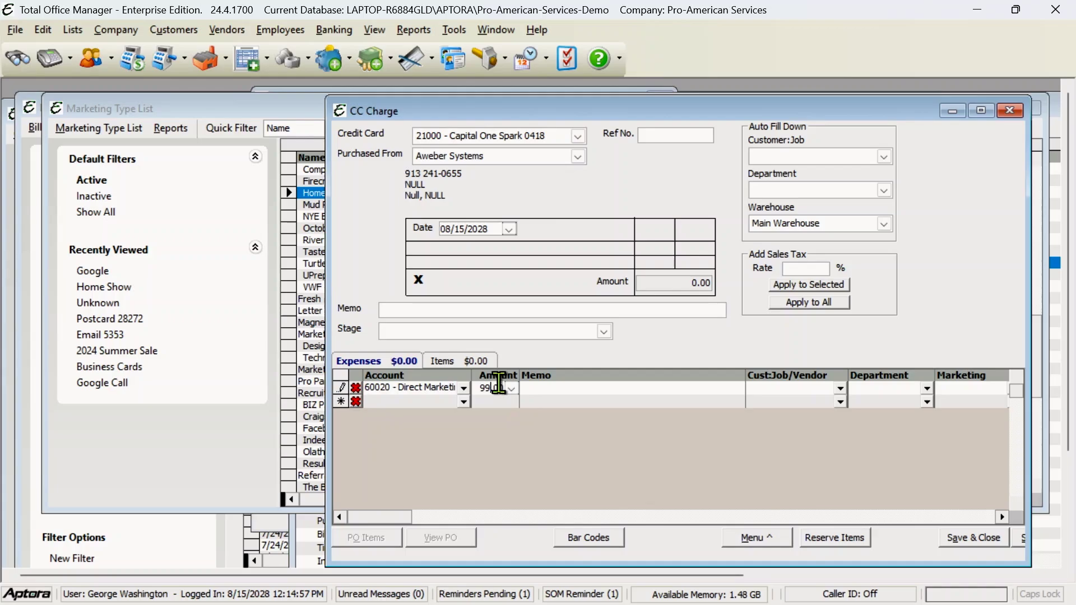
{"action": "type", "text": "9"}
{"action": "left_click", "coordinate": [580, 388]}
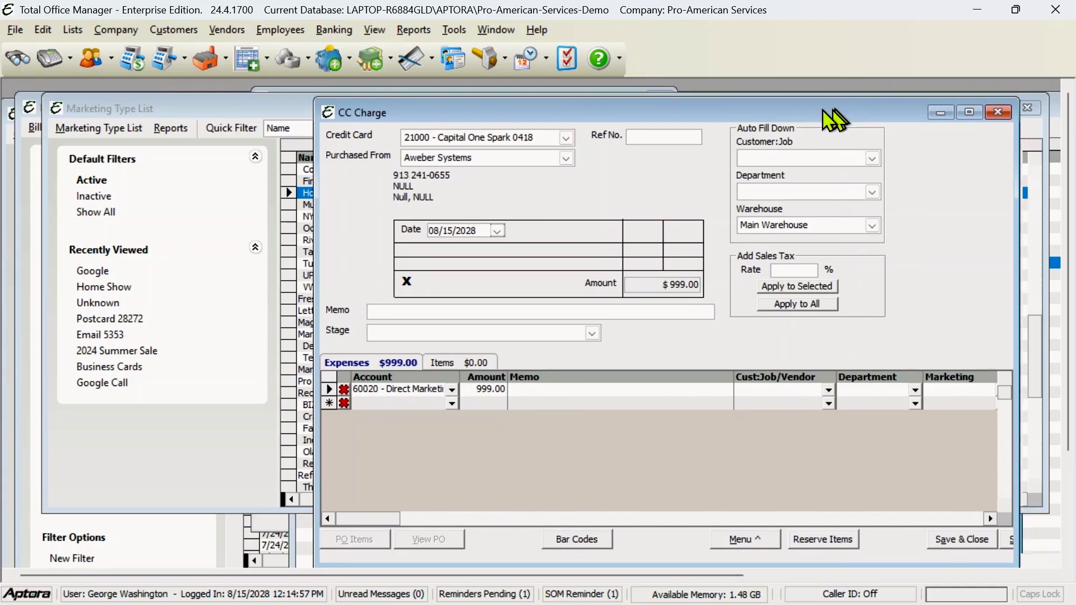
{"action": "left_click_drag", "start_coordinate": [838, 111], "coordinate": [633, 97]}
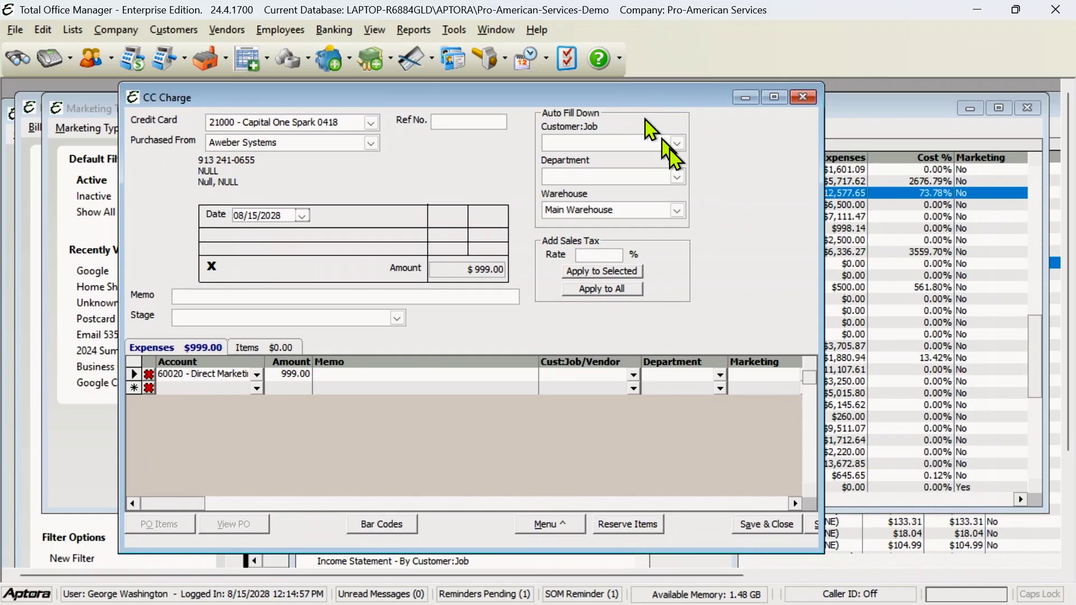
{"action": "left_click_drag", "start_coordinate": [822, 204], "coordinate": [959, 219]}
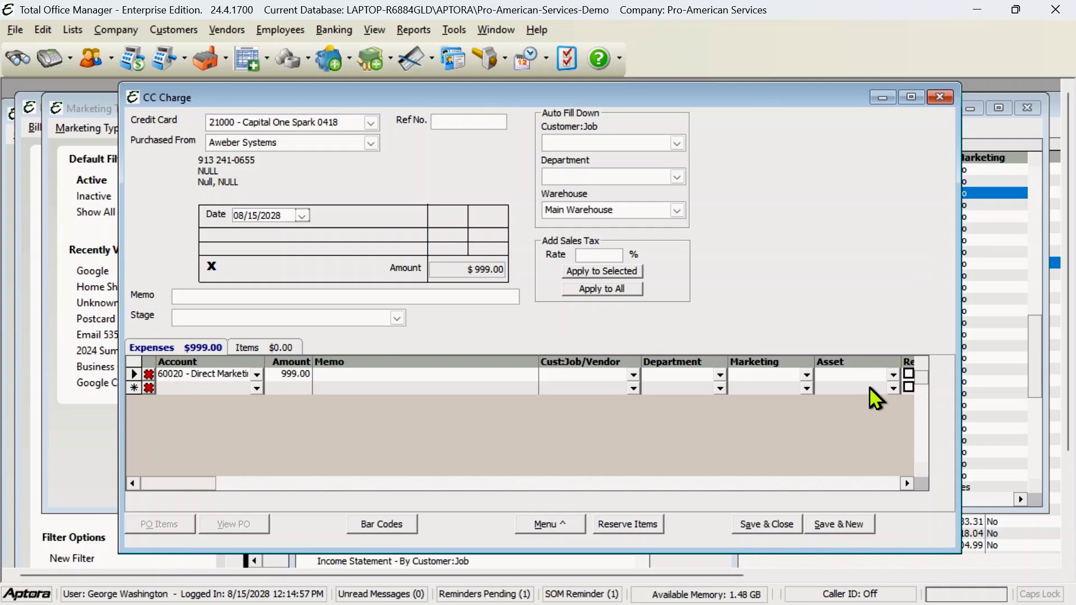
- Assign the Home Show marketing type to the Direct Marketing expense line of the credit card charge
{"action": "left_click", "coordinate": [806, 375]}
{"action": "scroll", "coordinate": [731, 476], "scroll_direction": "down", "scroll_amount": 3}
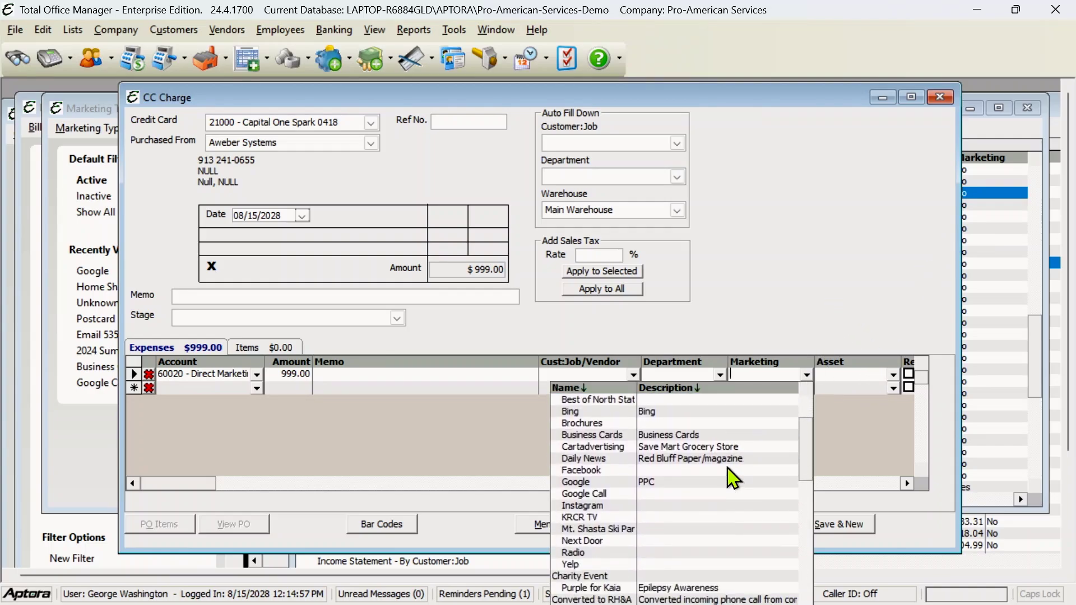
{"action": "scroll", "coordinate": [731, 476], "scroll_direction": "down", "scroll_amount": 3}
{"action": "scroll", "coordinate": [731, 476], "scroll_direction": "up", "scroll_amount": 3}
{"action": "scroll", "coordinate": [732, 477], "scroll_direction": "down", "scroll_amount": 1}
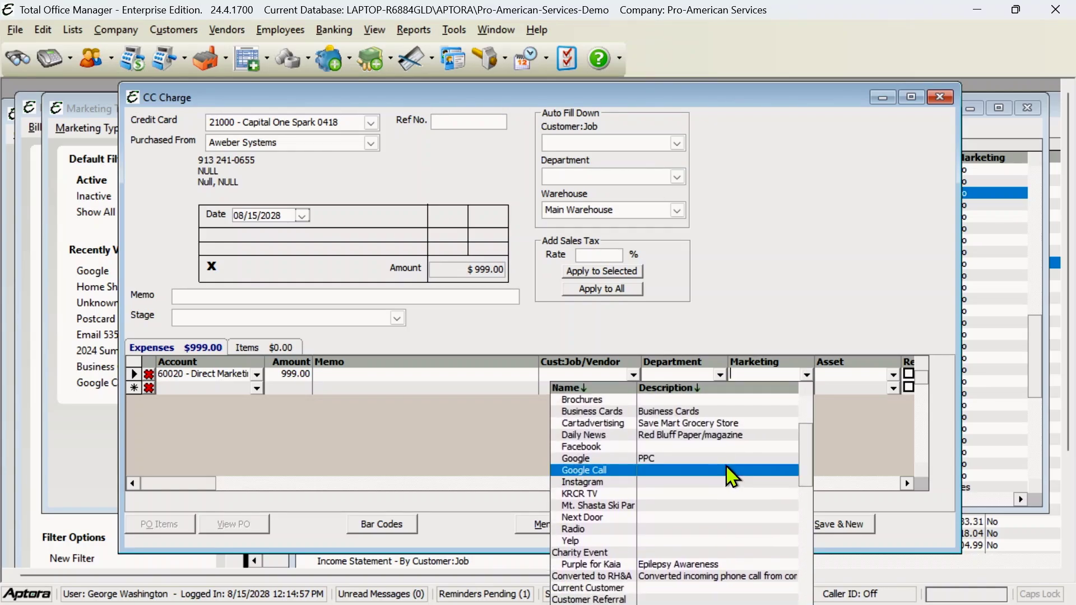
{"action": "scroll", "coordinate": [732, 477], "scroll_direction": "down", "scroll_amount": 7}
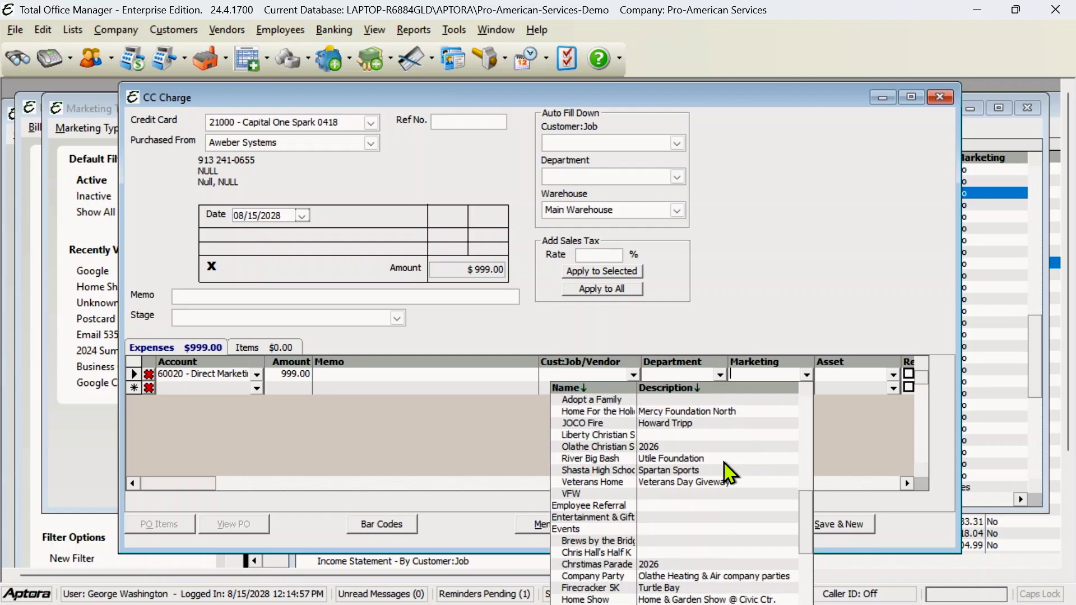
{"action": "scroll", "coordinate": [731, 477], "scroll_direction": "down", "scroll_amount": 4}
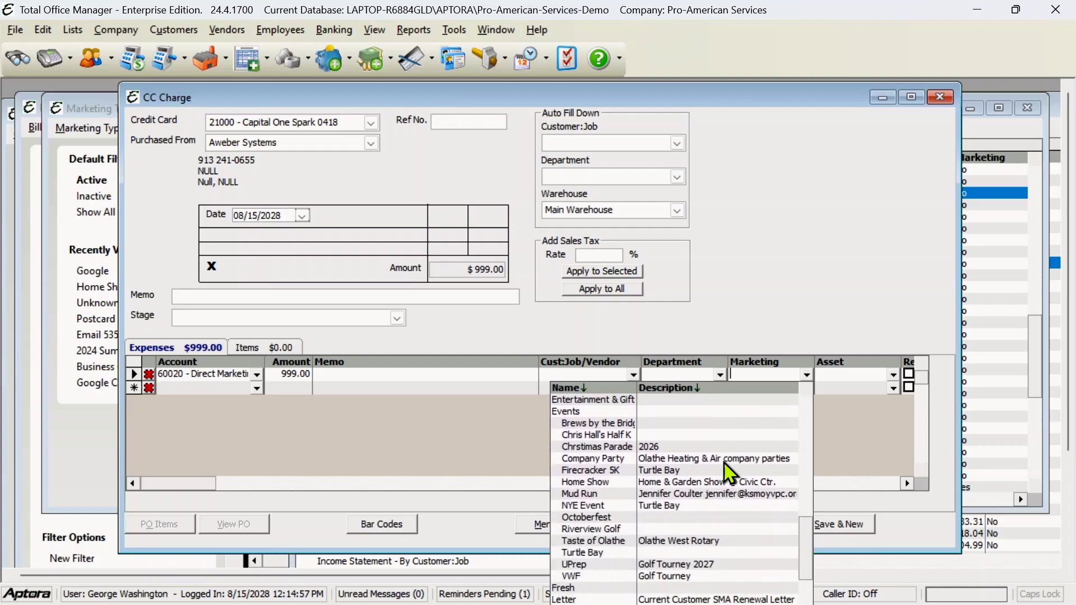
{"action": "type", "text": "Home For the Ho"}
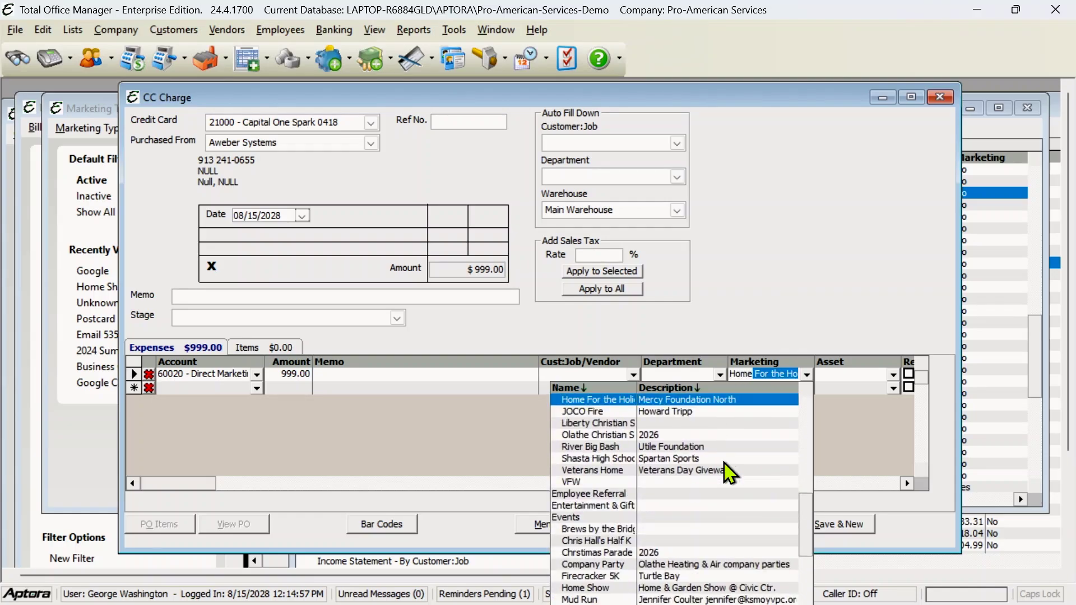
{"action": "scroll", "coordinate": [728, 474], "scroll_direction": "down", "scroll_amount": 7}
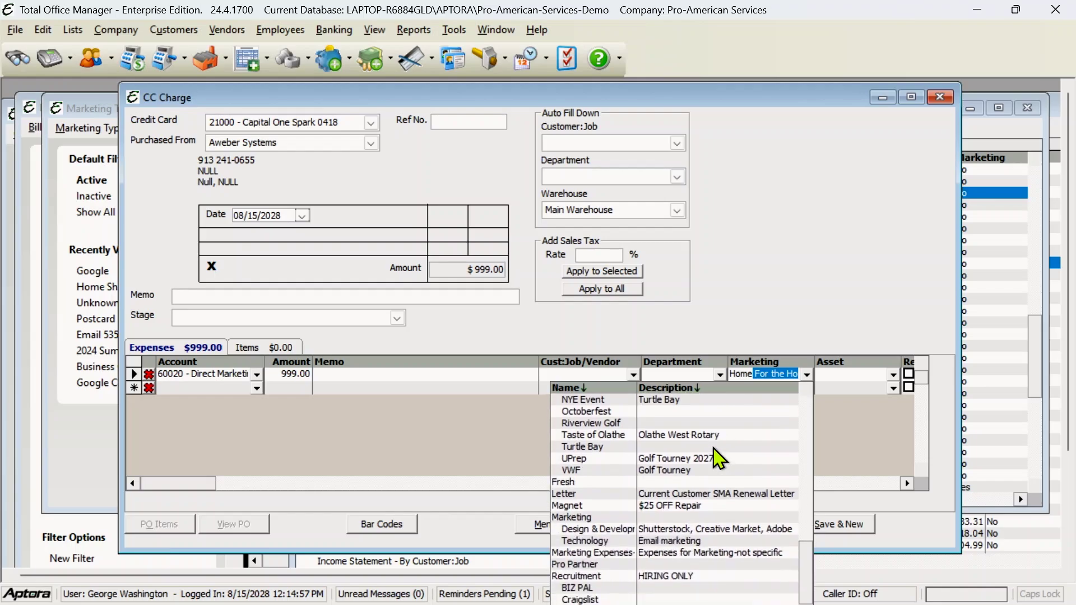
{"action": "scroll", "coordinate": [717, 459], "scroll_direction": "down", "scroll_amount": 8}
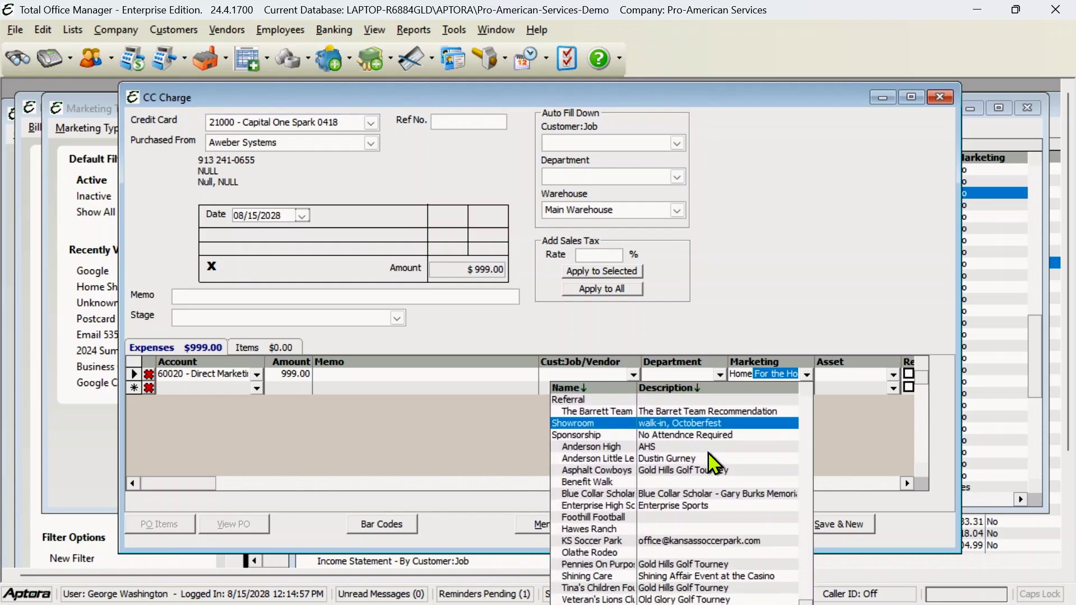
{"action": "scroll", "coordinate": [709, 454], "scroll_direction": "down", "scroll_amount": 1}
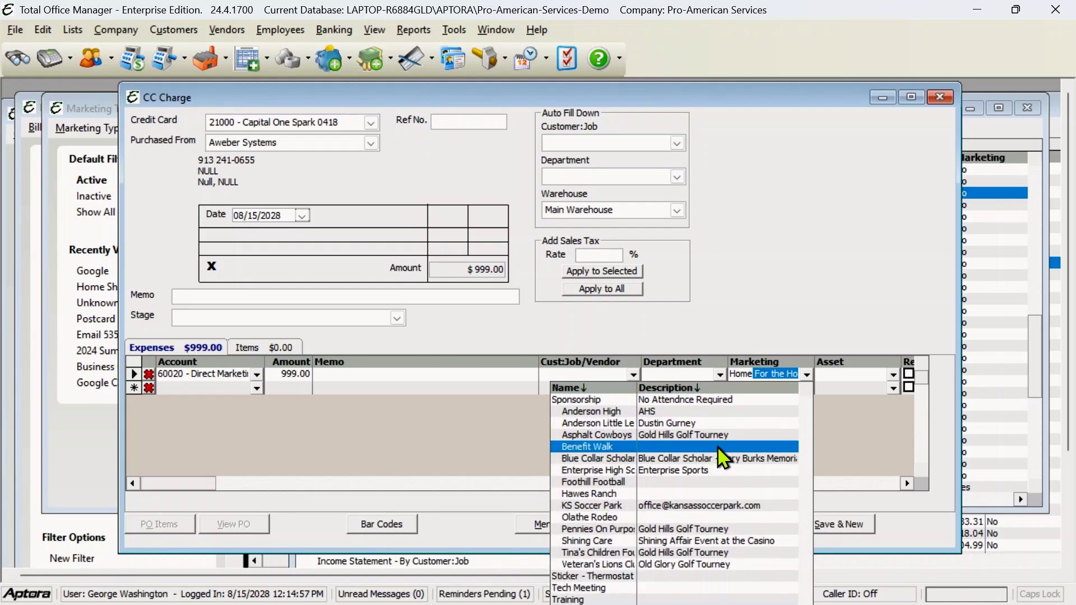
{"action": "scroll", "coordinate": [709, 454], "scroll_direction": "up", "scroll_amount": 5}
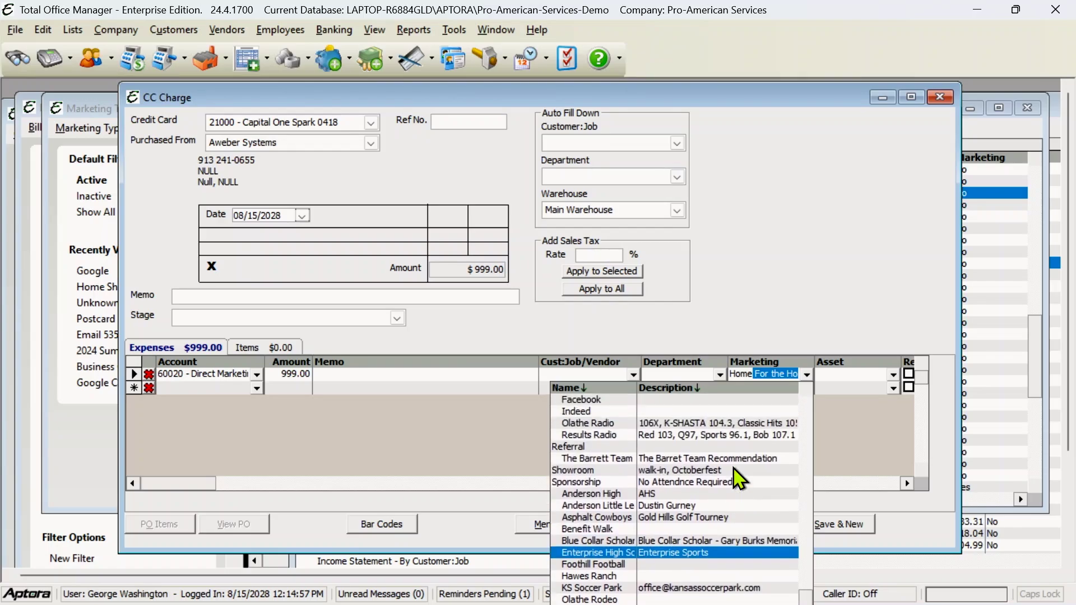
{"action": "scroll", "coordinate": [733, 475], "scroll_direction": "up", "scroll_amount": 2}
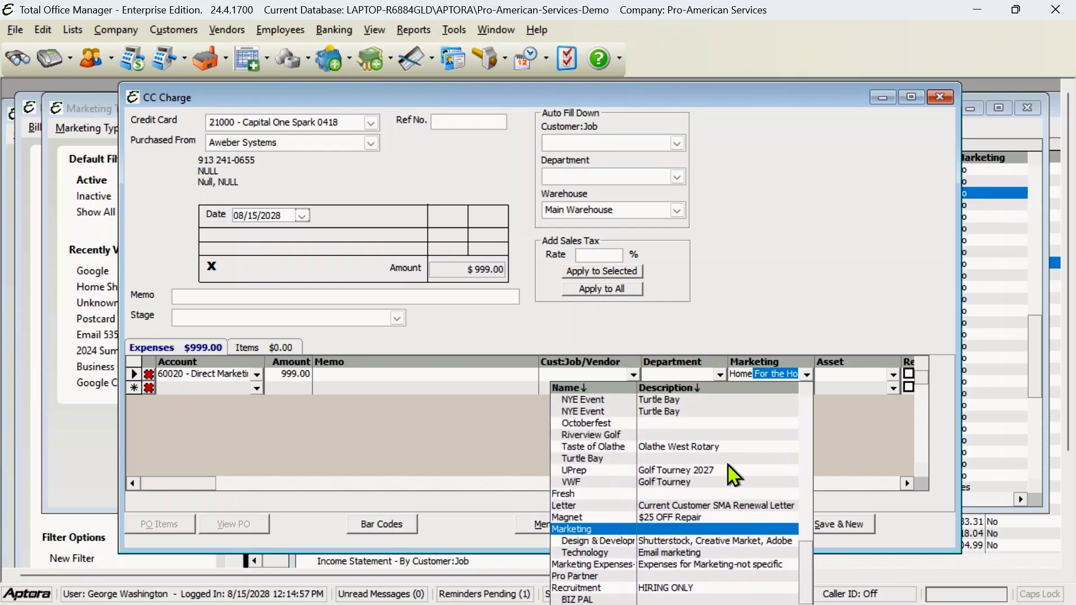
{"action": "scroll", "coordinate": [729, 471], "scroll_direction": "up", "scroll_amount": 3}
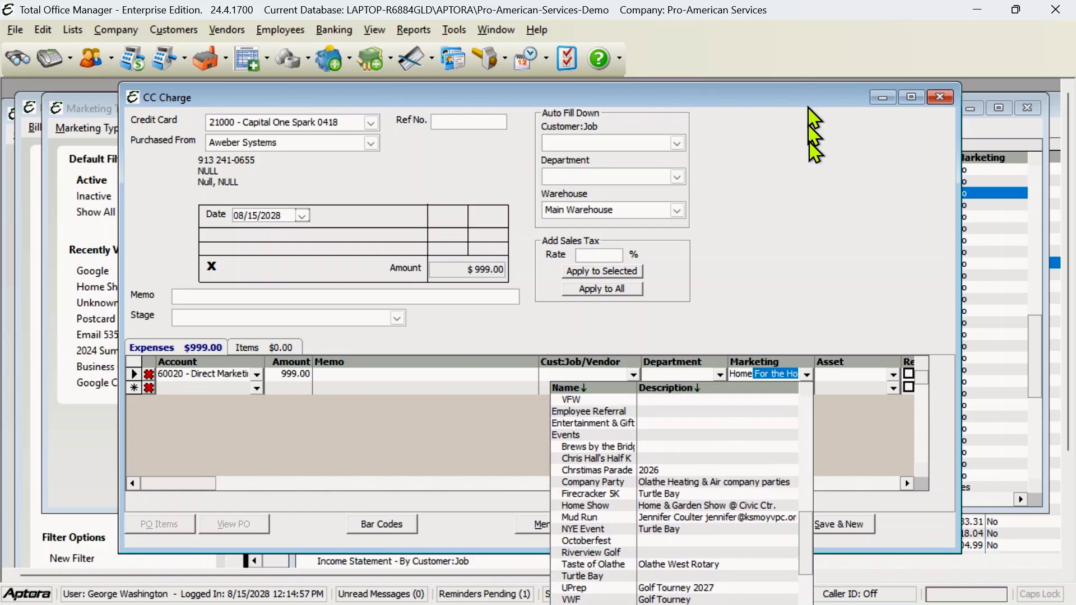
{"action": "left_click", "coordinate": [596, 506]}
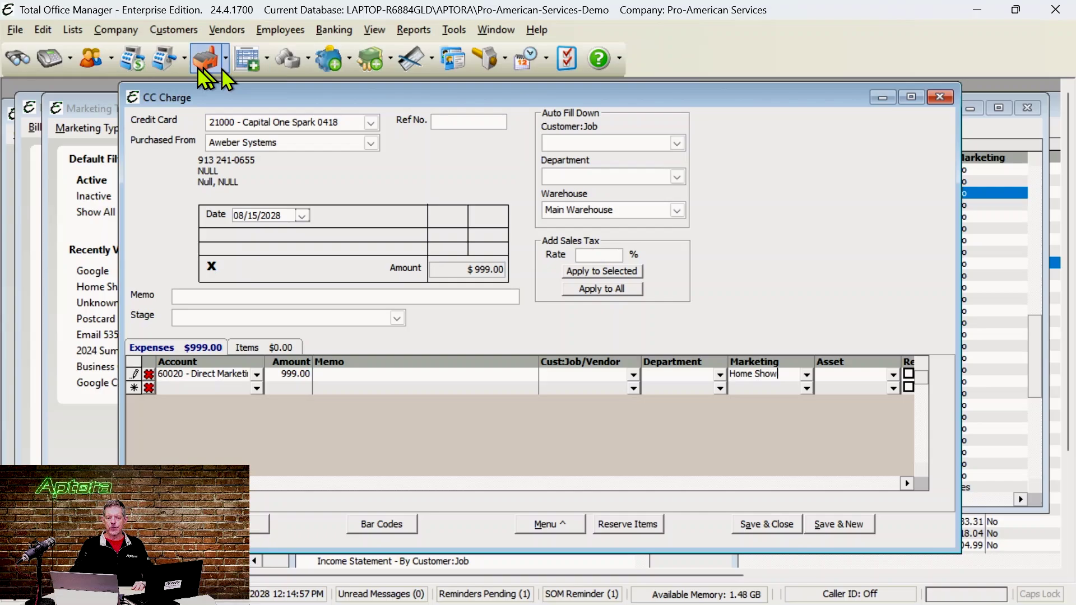
- Start a new invoice, move its window into view and choose the customer for the job
{"action": "left_click", "coordinate": [159, 58]}
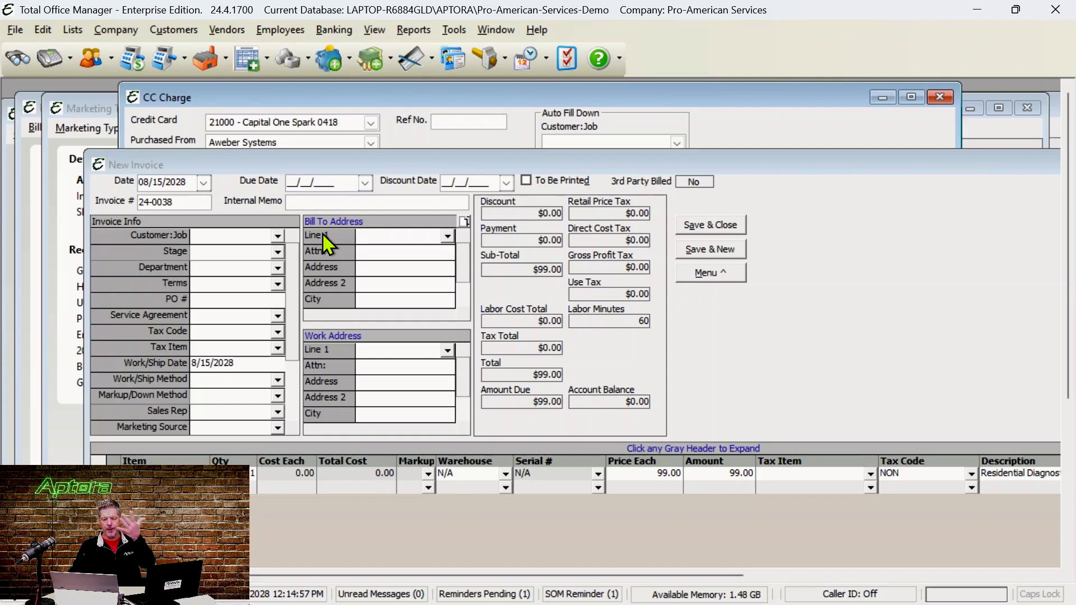
{"action": "left_click_drag", "start_coordinate": [372, 164], "coordinate": [314, 90]}
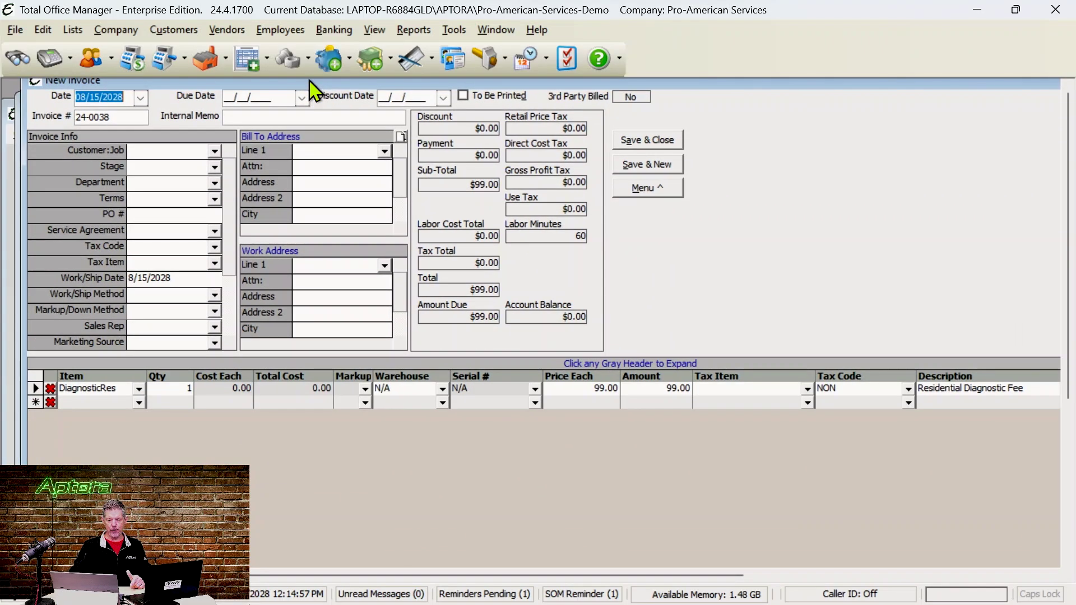
{"action": "left_click", "coordinate": [214, 152]}
{"action": "left_click", "coordinate": [133, 284]}
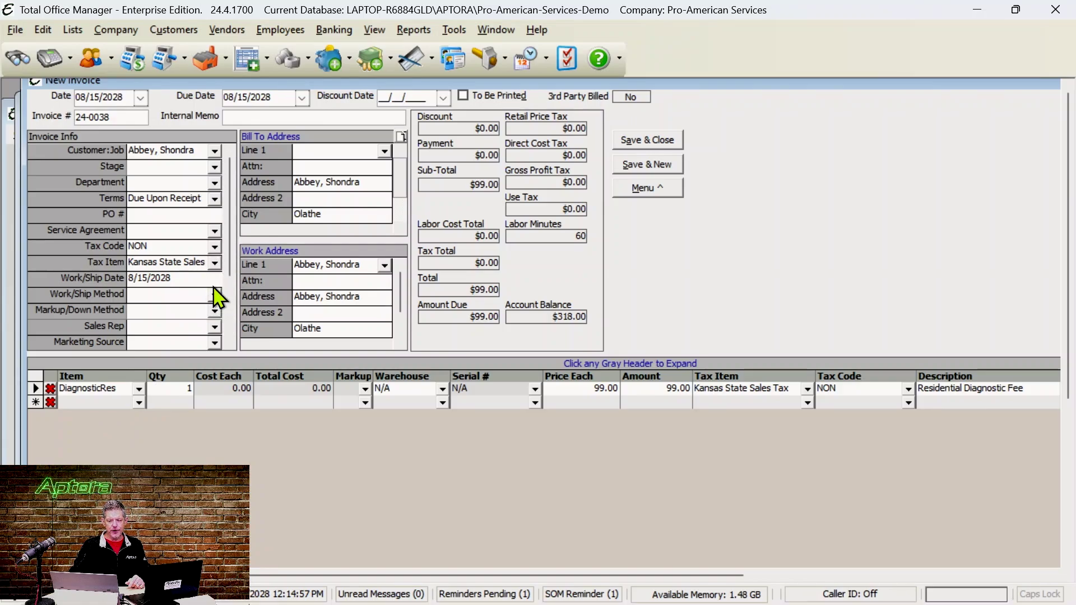
- Set the new invoice's marketing source to Home Show, repositioning the invoice window so the full list of sources is readable
{"action": "scroll", "coordinate": [218, 298], "scroll_direction": "down", "scroll_amount": 3}
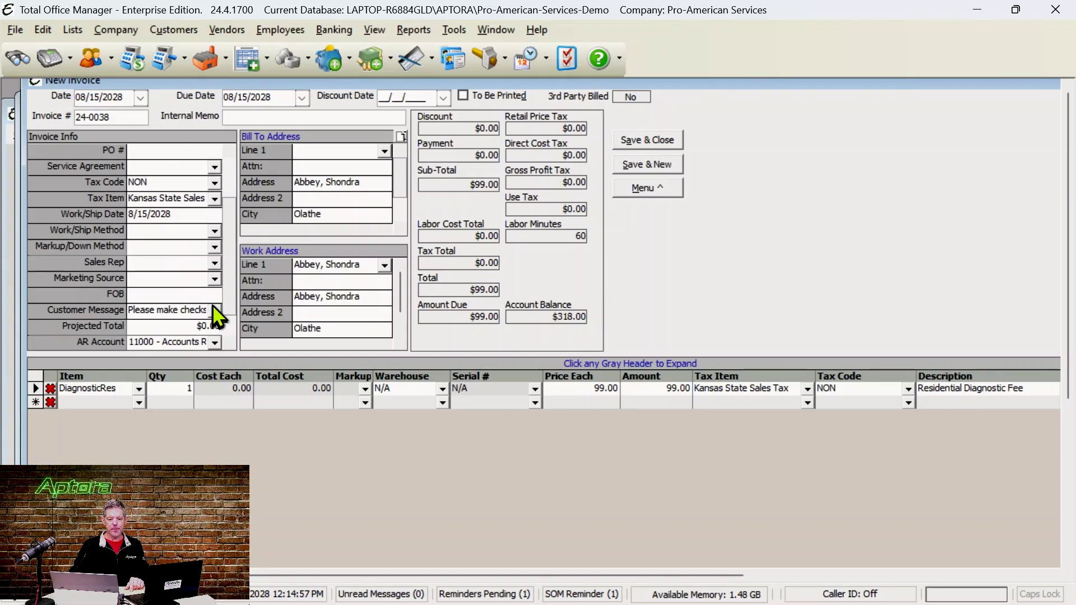
{"action": "left_click", "coordinate": [215, 279]}
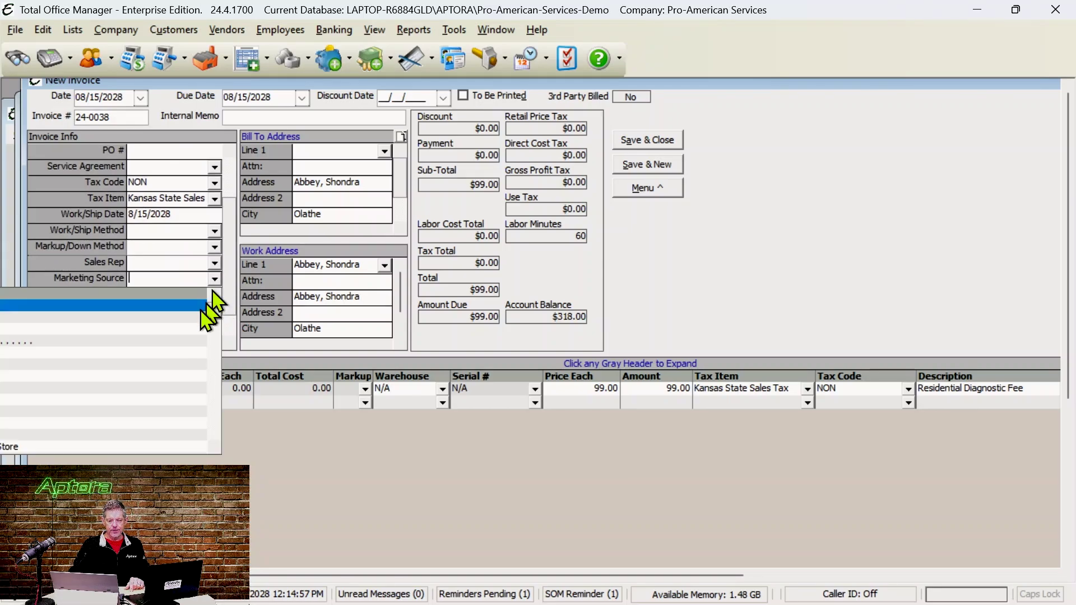
{"action": "left_click", "coordinate": [566, 82]}
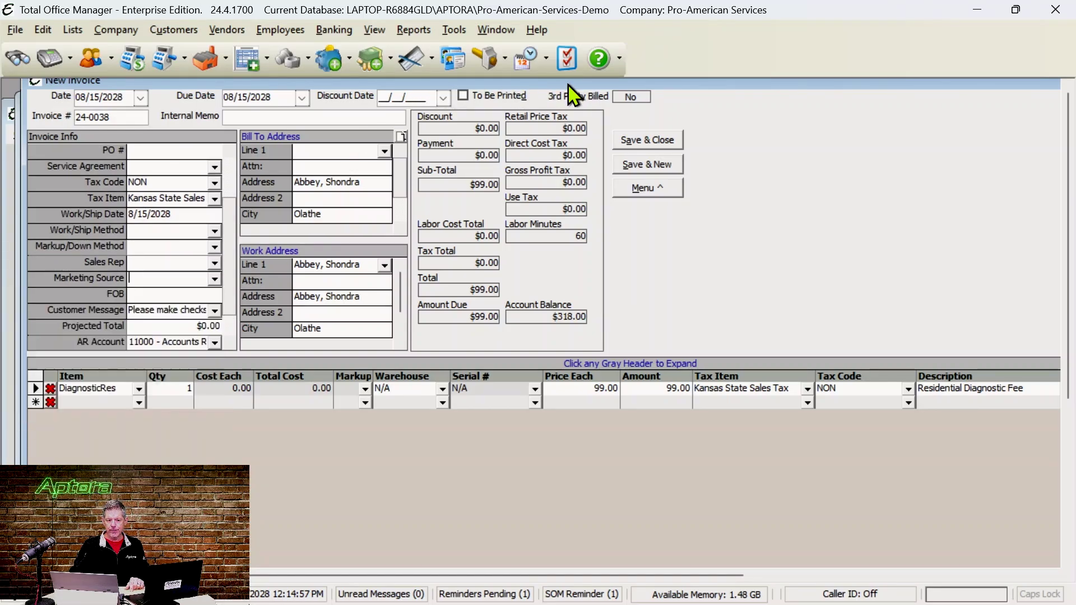
{"action": "left_click_drag", "start_coordinate": [672, 84], "coordinate": [909, 103]}
{"action": "left_click", "coordinate": [452, 298]}
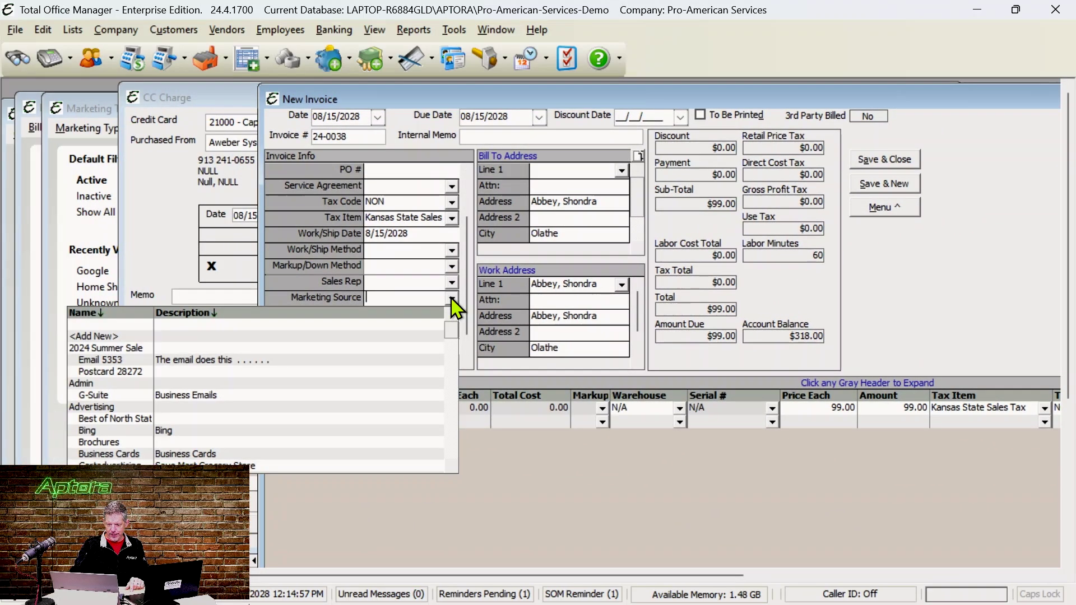
{"action": "scroll", "coordinate": [213, 404], "scroll_direction": "down", "scroll_amount": 3}
{"action": "scroll", "coordinate": [213, 407], "scroll_direction": "down", "scroll_amount": 6}
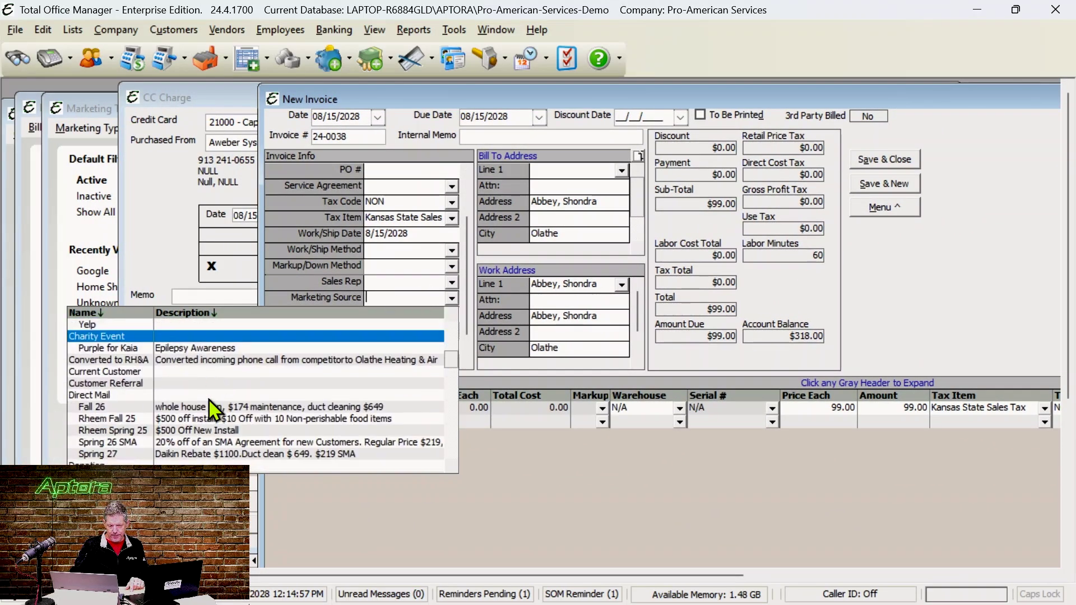
{"action": "scroll", "coordinate": [213, 408], "scroll_direction": "down", "scroll_amount": 5}
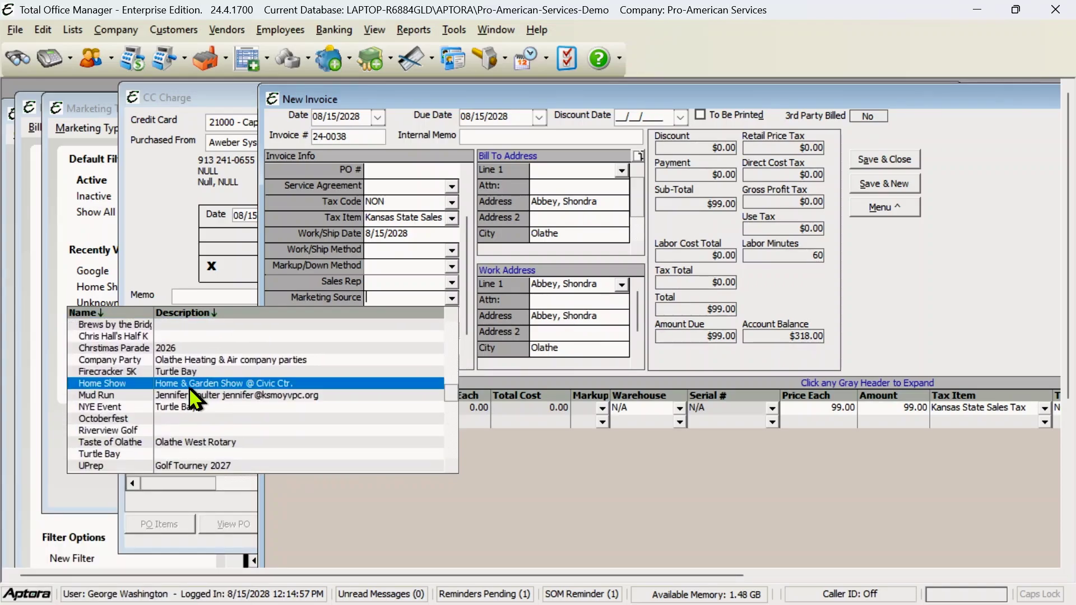
{"action": "left_click", "coordinate": [189, 388]}
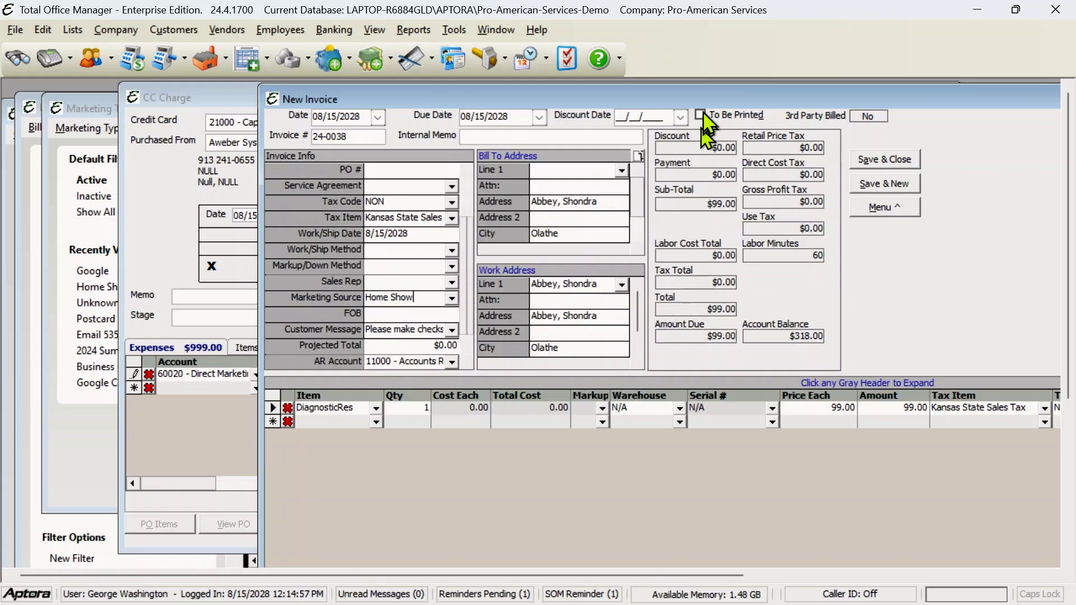
{"action": "left_click_drag", "start_coordinate": [704, 106], "coordinate": [491, 102]}
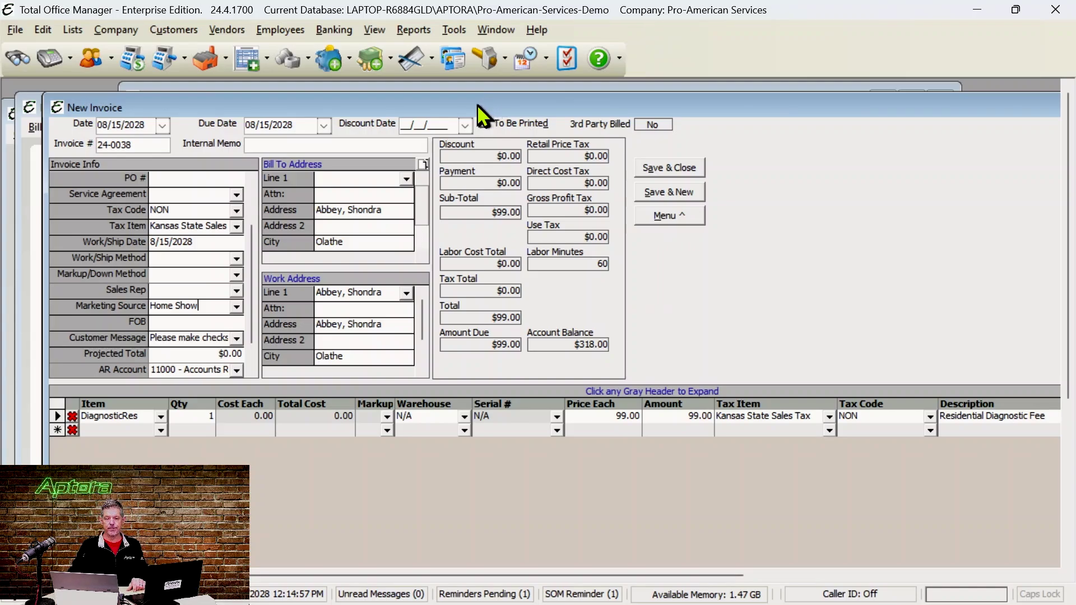
- Open the Marketing Type List and filter it by name for google
{"action": "left_click", "coordinate": [73, 29]}
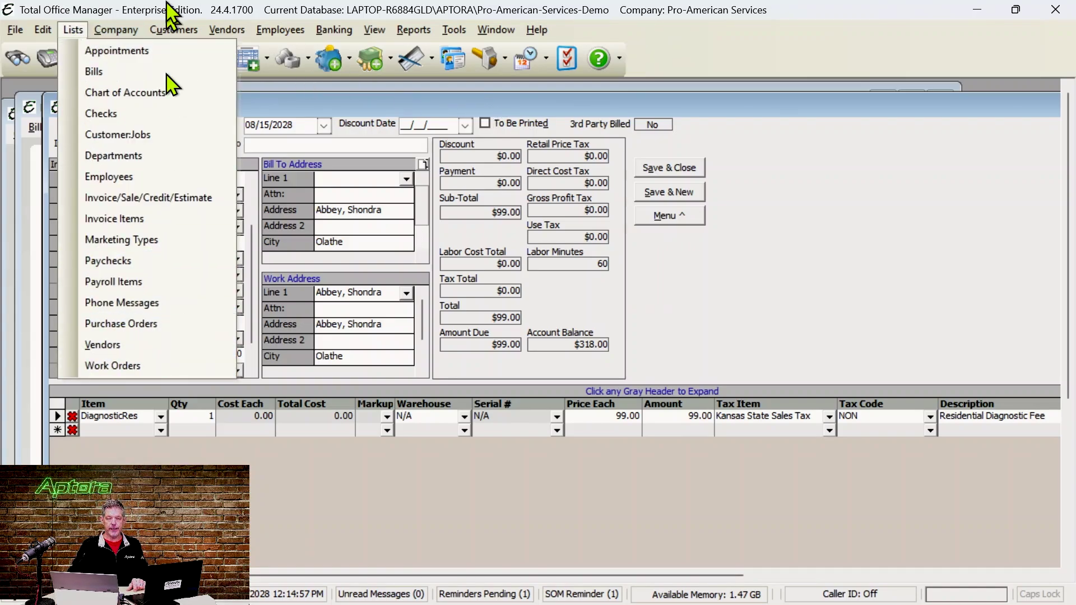
{"action": "left_click", "coordinate": [117, 29]}
{"action": "mouse_move", "coordinate": [230, 602]}
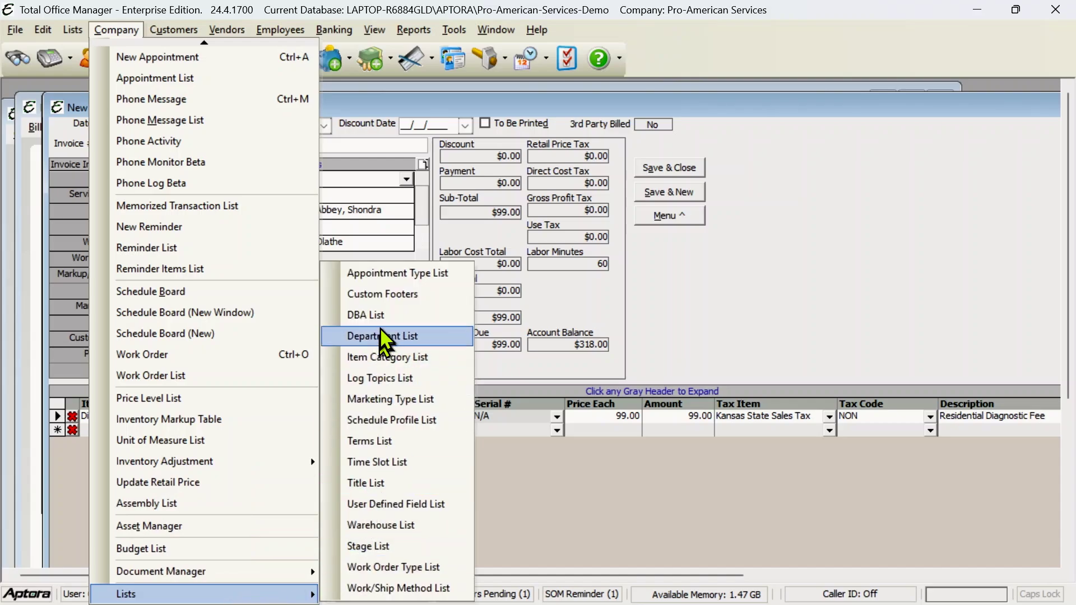
{"action": "left_click", "coordinate": [406, 400]}
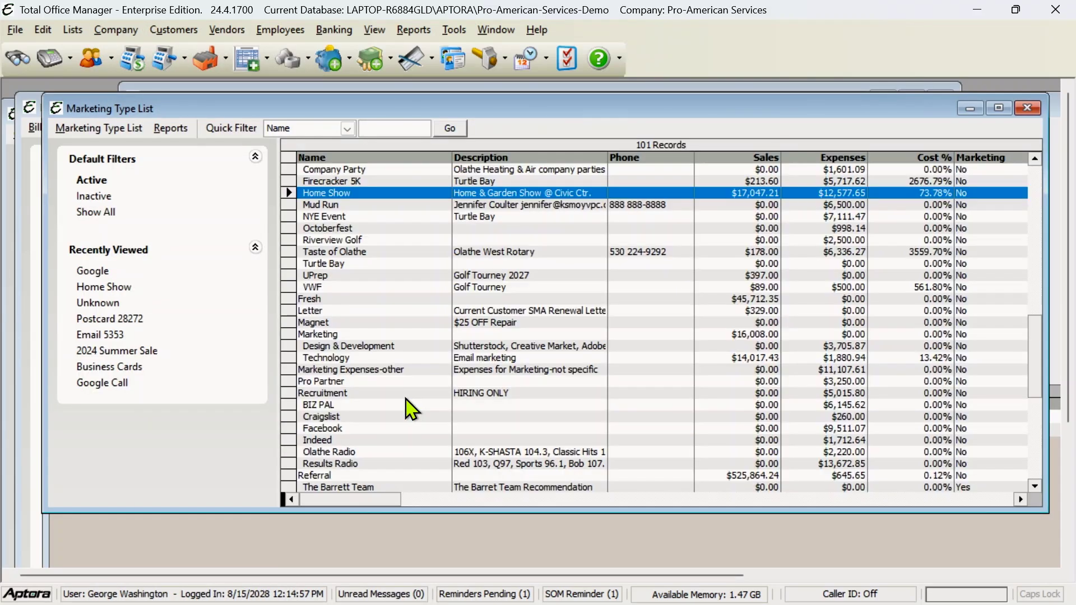
{"action": "scroll", "coordinate": [412, 405], "scroll_direction": "up", "scroll_amount": 2}
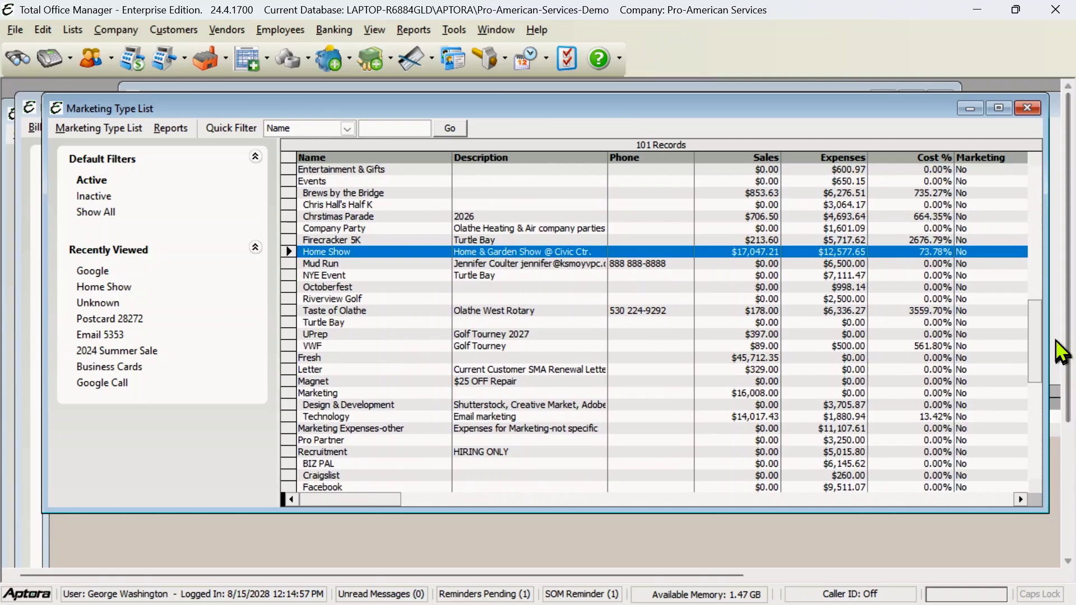
{"action": "left_click_drag", "start_coordinate": [1037, 325], "coordinate": [1033, 144]}
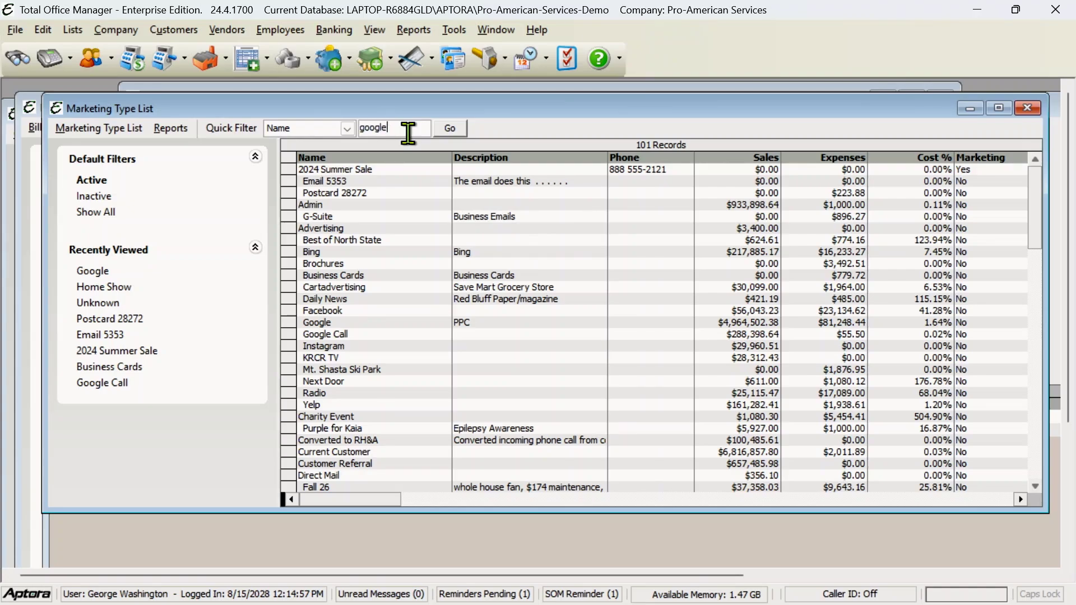
{"action": "left_click", "coordinate": [454, 129]}
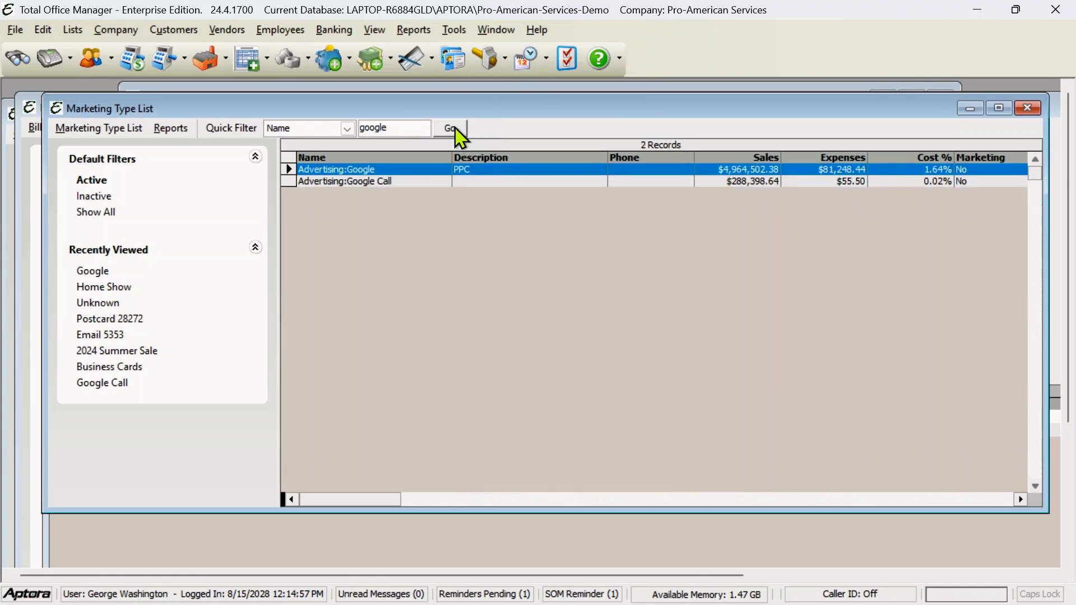
- Open the history of the Advertising:Google marketing type and resize its info window to fit the workspace
{"action": "double_click", "coordinate": [379, 170]}
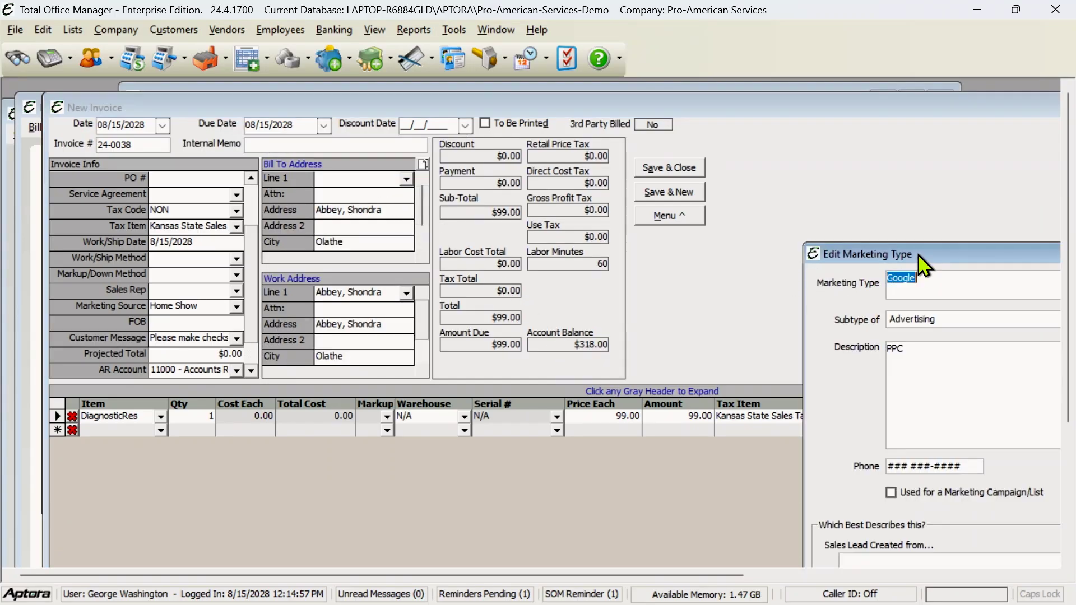
{"action": "left_click_drag", "start_coordinate": [920, 258], "coordinate": [396, 109]}
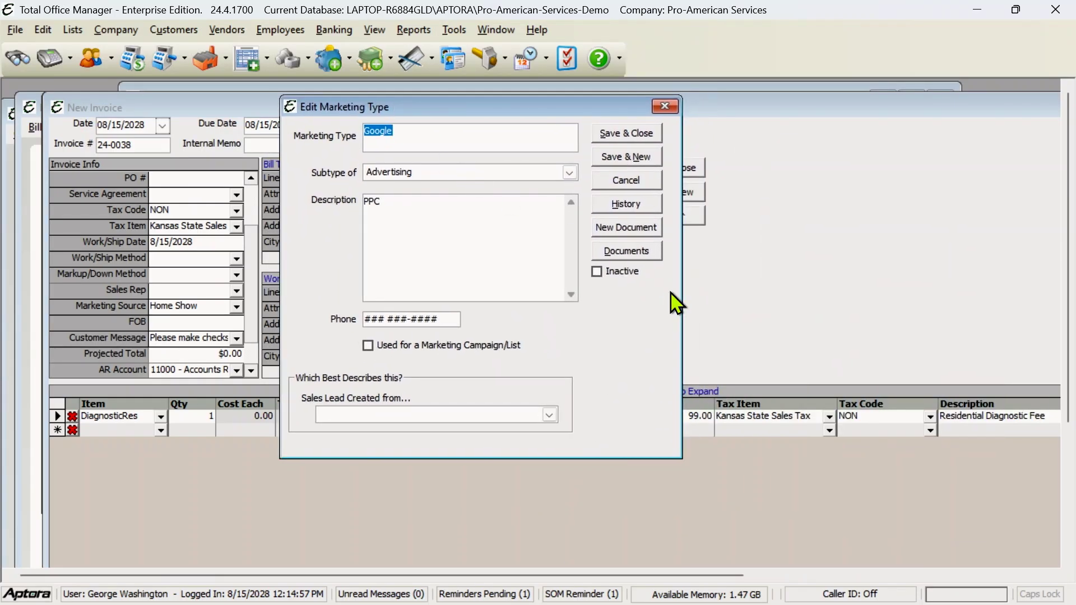
{"action": "left_click", "coordinate": [631, 203]}
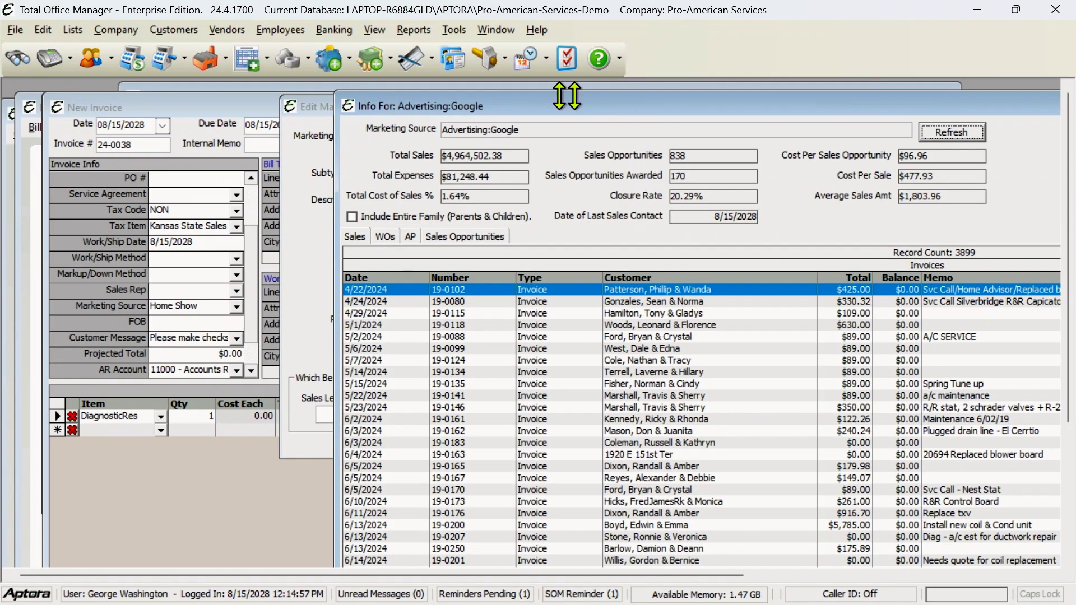
{"action": "left_click_drag", "start_coordinate": [441, 93], "coordinate": [213, 100]}
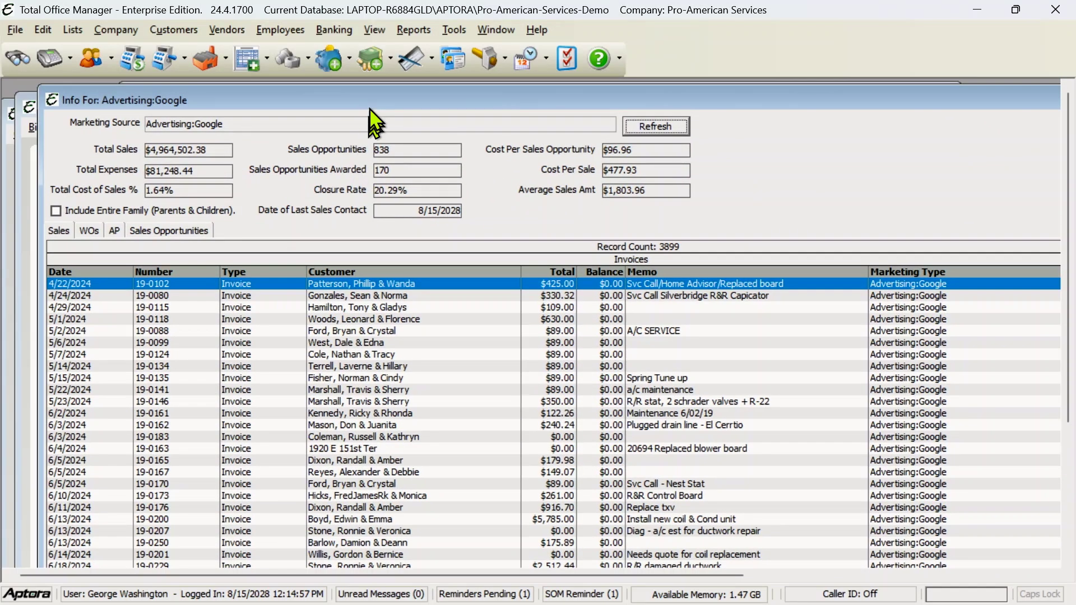
{"action": "mouse_move", "coordinate": [371, 112]}
{"action": "left_mouse_down"}
{"action": "mouse_move", "coordinate": [364, 216]}
{"action": "mouse_move", "coordinate": [360, 123]}
{"action": "left_mouse_up"}
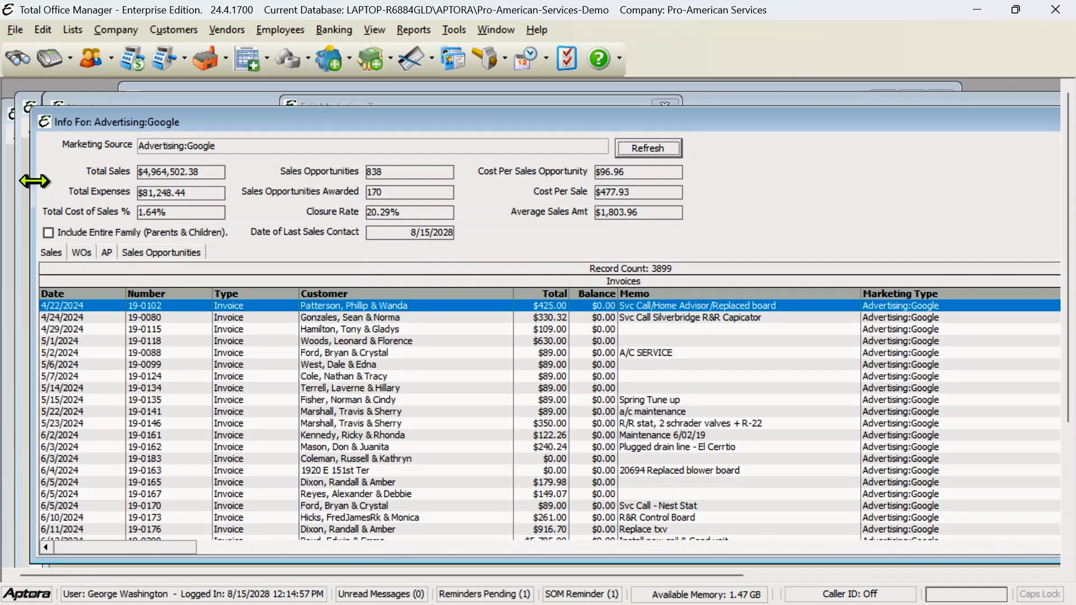
{"action": "left_click_drag", "start_coordinate": [35, 181], "coordinate": [246, 188]}
{"action": "left_click_drag", "start_coordinate": [681, 123], "coordinate": [483, 118]}
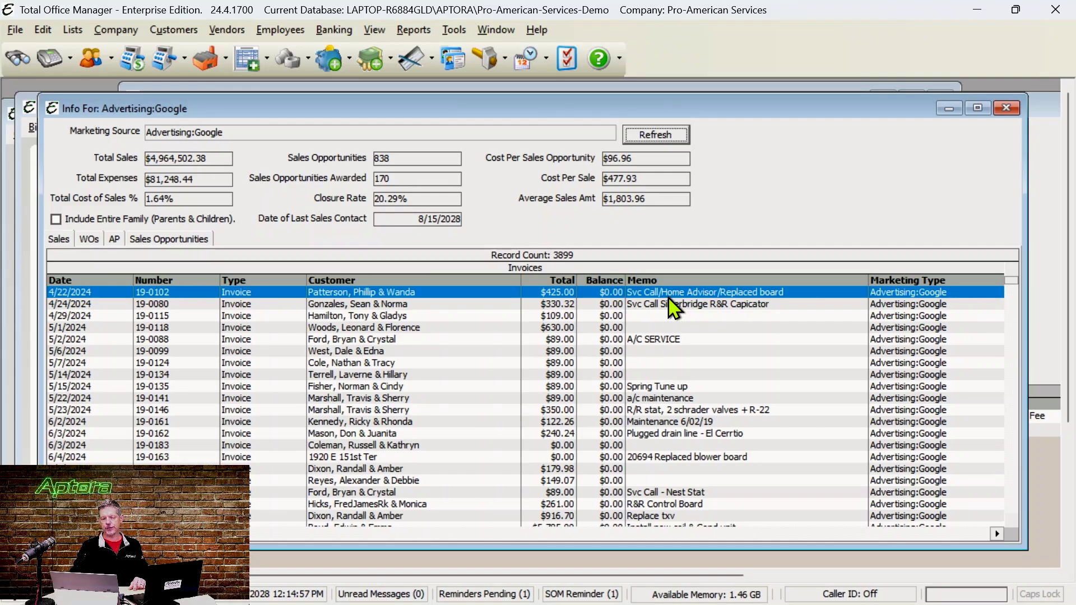
- Show the sales opportunities of the Advertising:Google type, open the 3/29/2026 package unit opportunity and move its window clear
{"action": "left_click", "coordinate": [175, 245]}
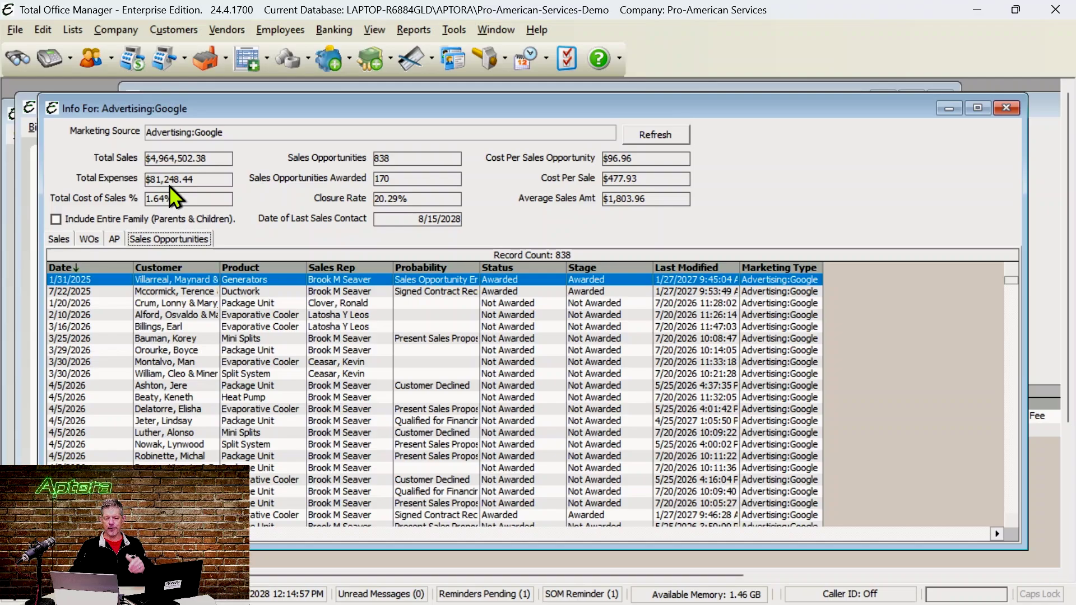
{"action": "left_click", "coordinate": [432, 283]}
{"action": "left_click", "coordinate": [161, 350]}
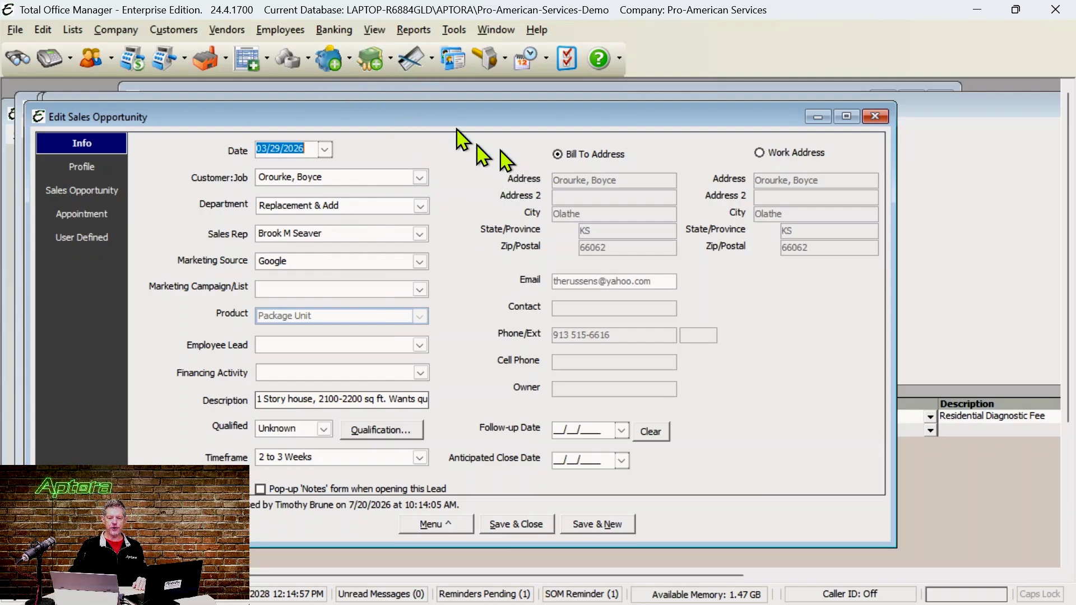
{"action": "left_click_drag", "start_coordinate": [535, 116], "coordinate": [576, 116]}
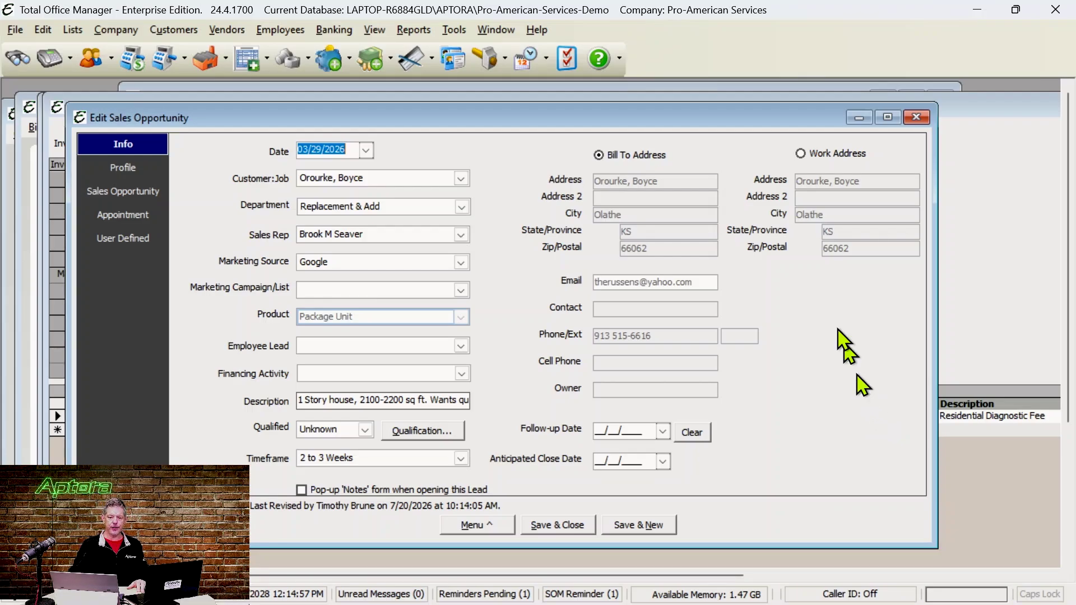
- Open the Report Navigator and look through the marketing, contacts and payroll reports, selecting Employee Efficiency under Payroll
{"action": "left_click", "coordinate": [423, 30]}
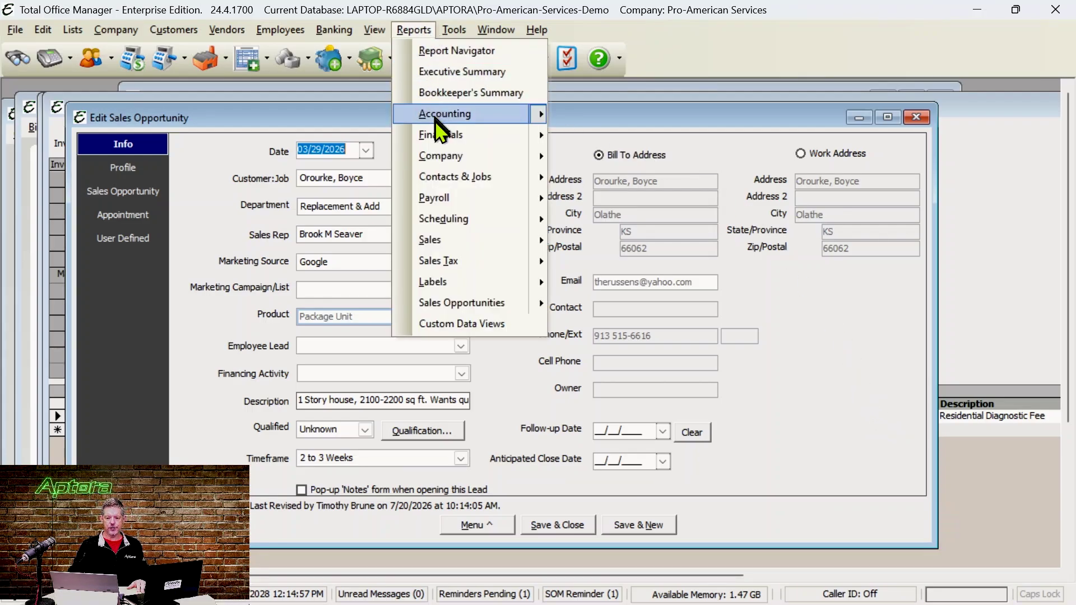
{"action": "mouse_move", "coordinate": [436, 129]}
{"action": "left_click", "coordinate": [454, 51]}
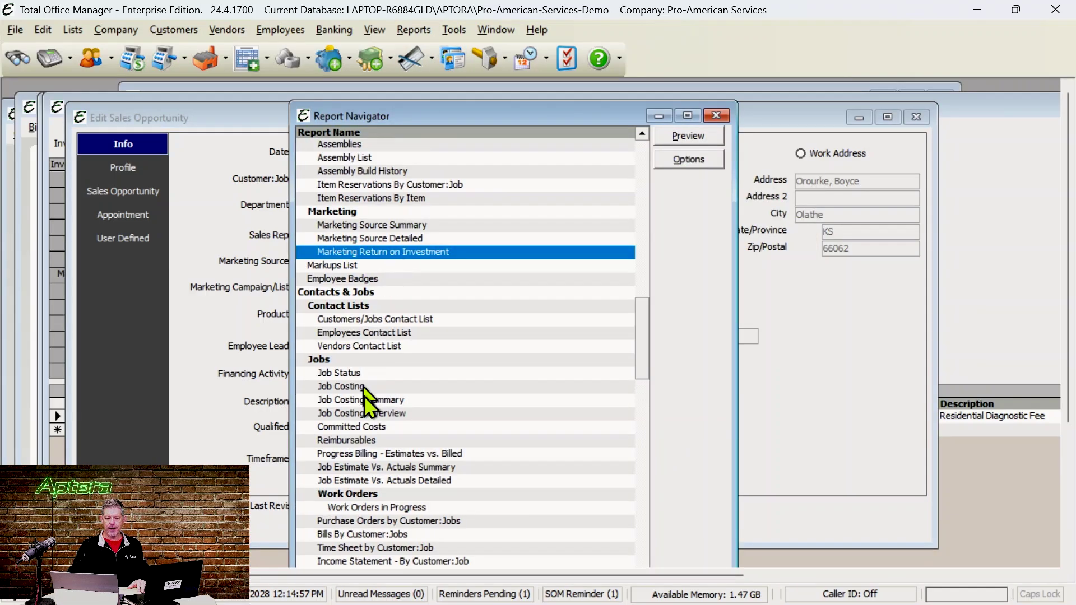
{"action": "scroll", "coordinate": [367, 396], "scroll_direction": "down", "scroll_amount": 3}
{"action": "scroll", "coordinate": [374, 396], "scroll_direction": "down", "scroll_amount": 11}
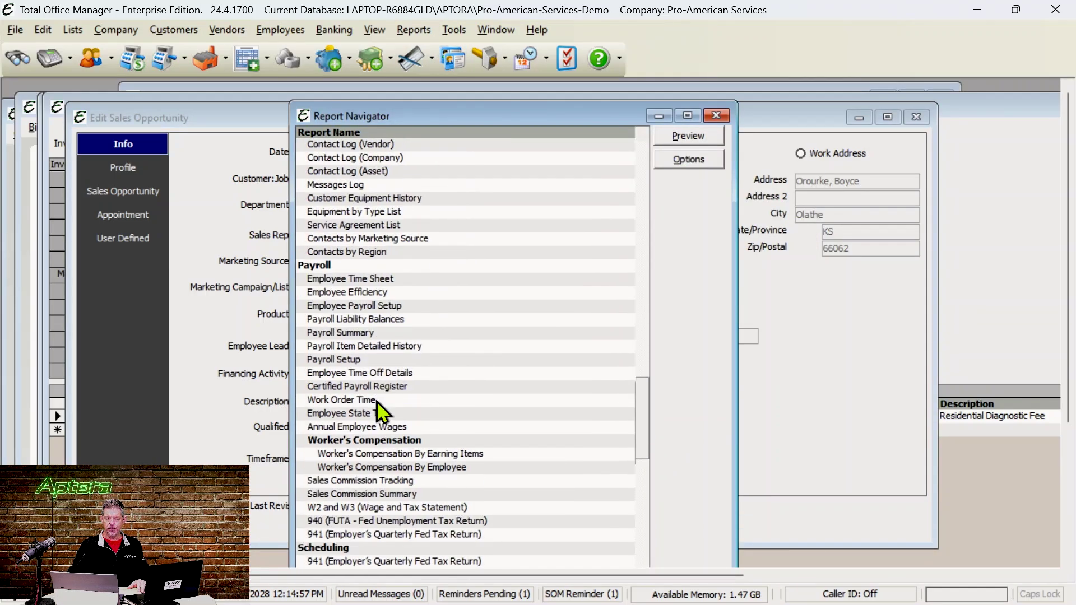
{"action": "scroll", "coordinate": [381, 403], "scroll_direction": "down", "scroll_amount": 2}
{"action": "scroll", "coordinate": [380, 396], "scroll_direction": "up", "scroll_amount": 4}
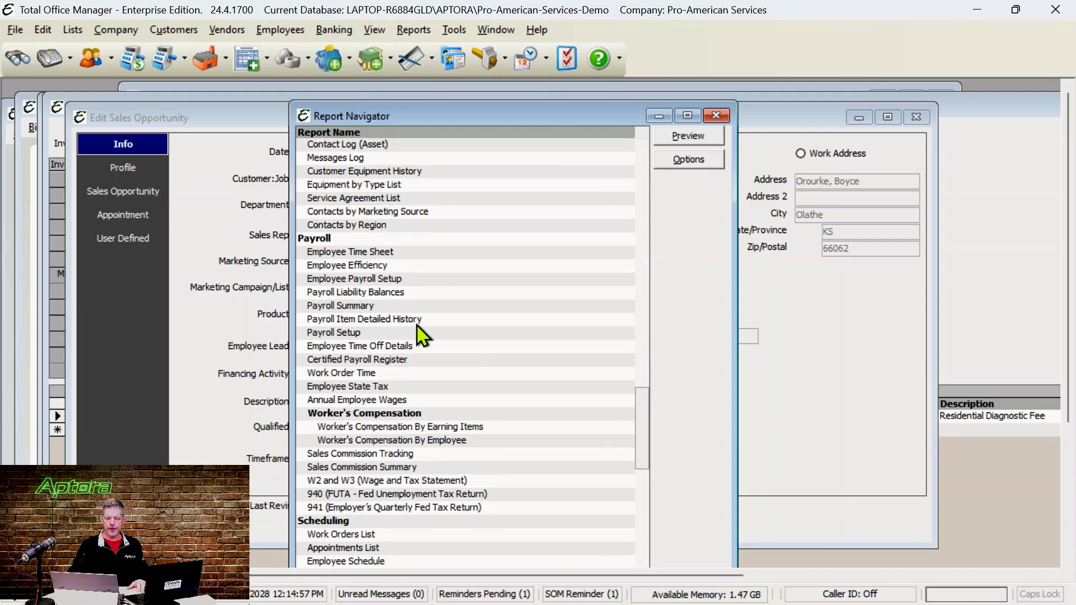
{"action": "left_click", "coordinate": [368, 266]}
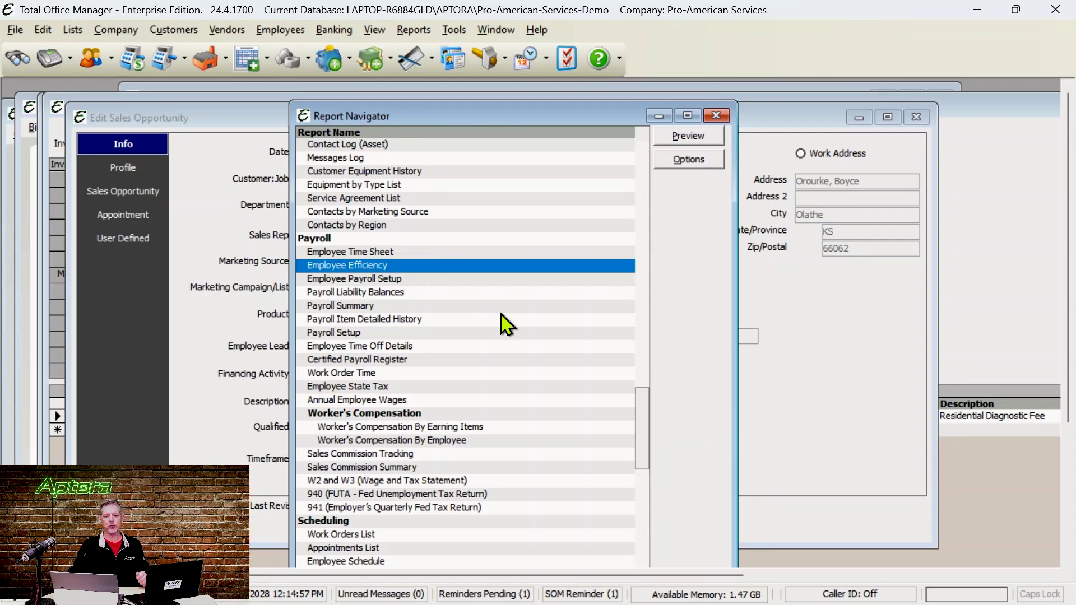
- Open the Weekly Time Sheet from the employee functions and move its window up into full view
{"action": "left_click", "coordinate": [280, 29]}
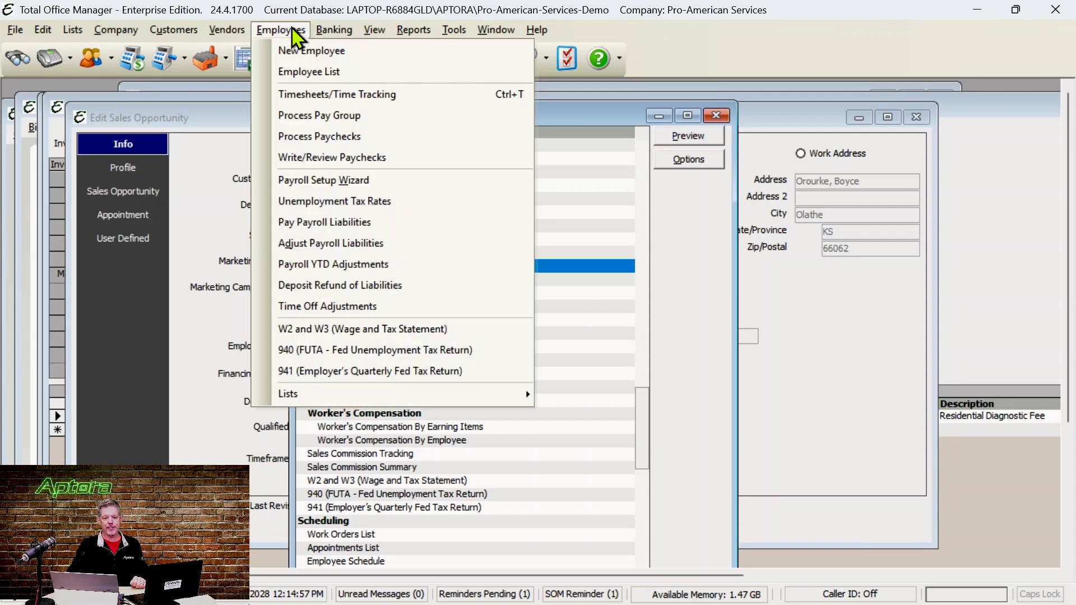
{"action": "left_click", "coordinate": [293, 89]}
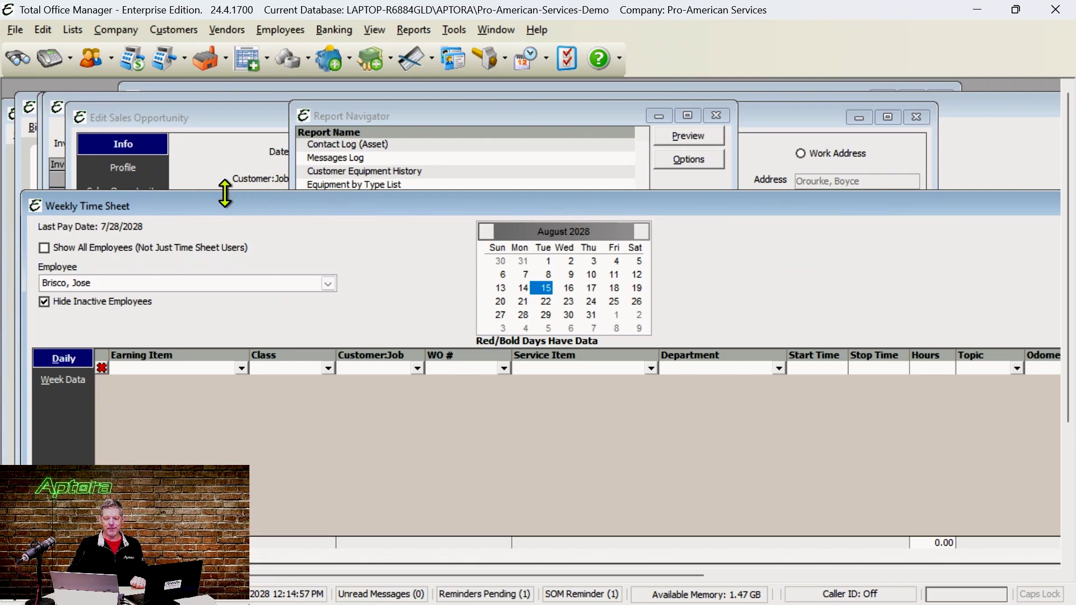
{"action": "left_click_drag", "start_coordinate": [230, 206], "coordinate": [229, 119]}
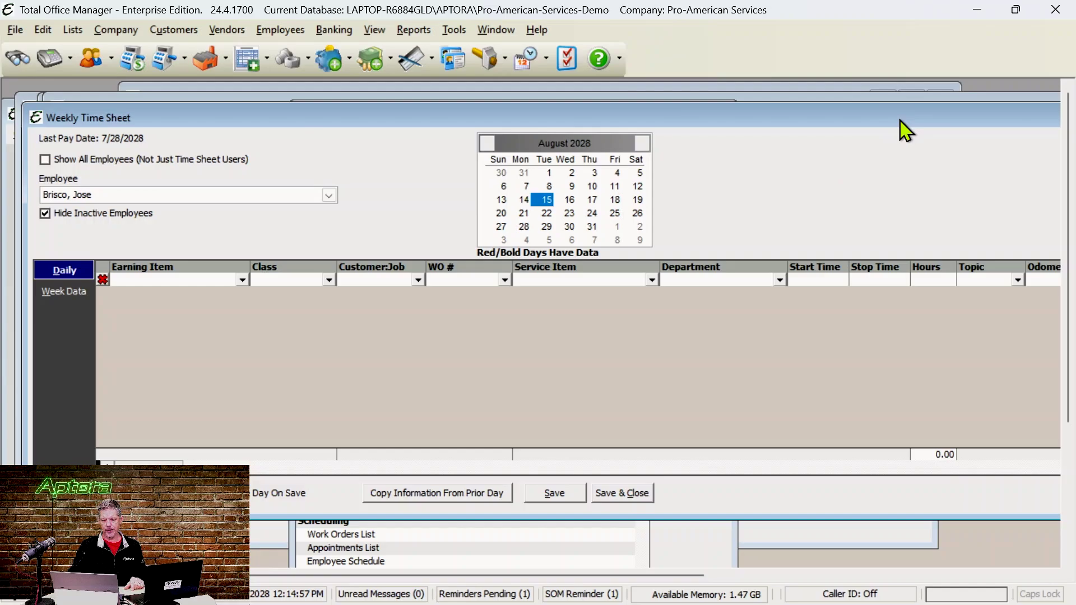
- Close all open windows at once, discarding the unrecorded new transactions
{"action": "left_click", "coordinate": [451, 31]}
{"action": "mouse_move", "coordinate": [486, 32]}
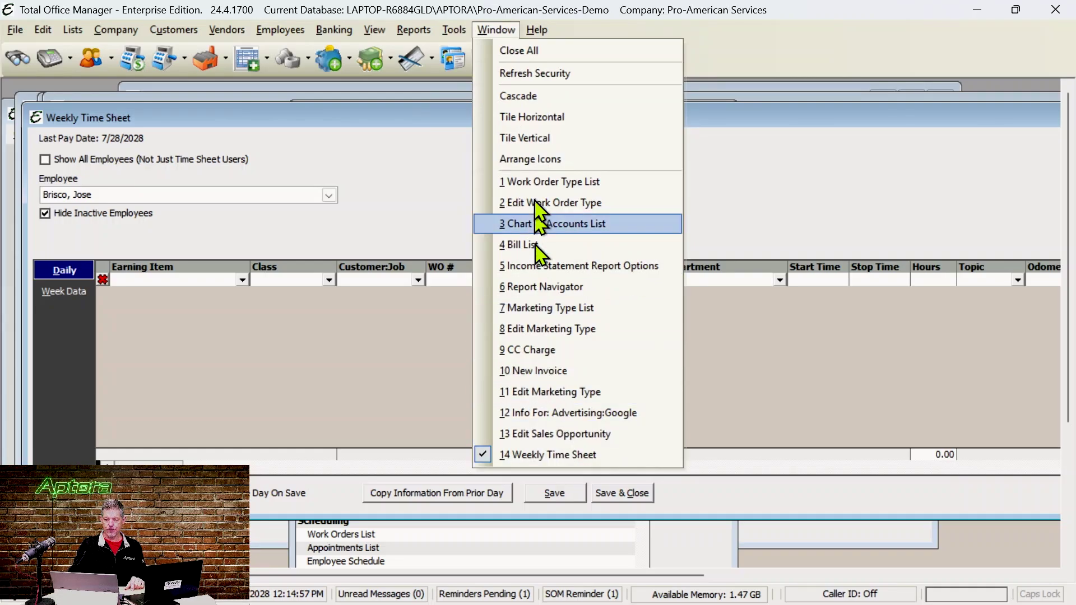
{"action": "left_click", "coordinate": [522, 48]}
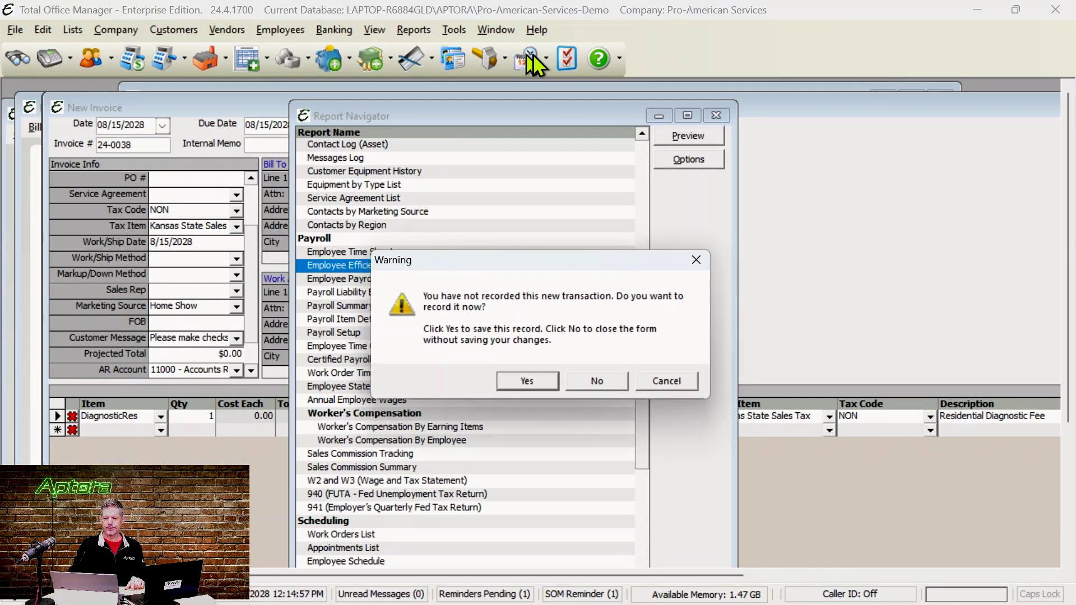
{"action": "left_click", "coordinate": [597, 382]}
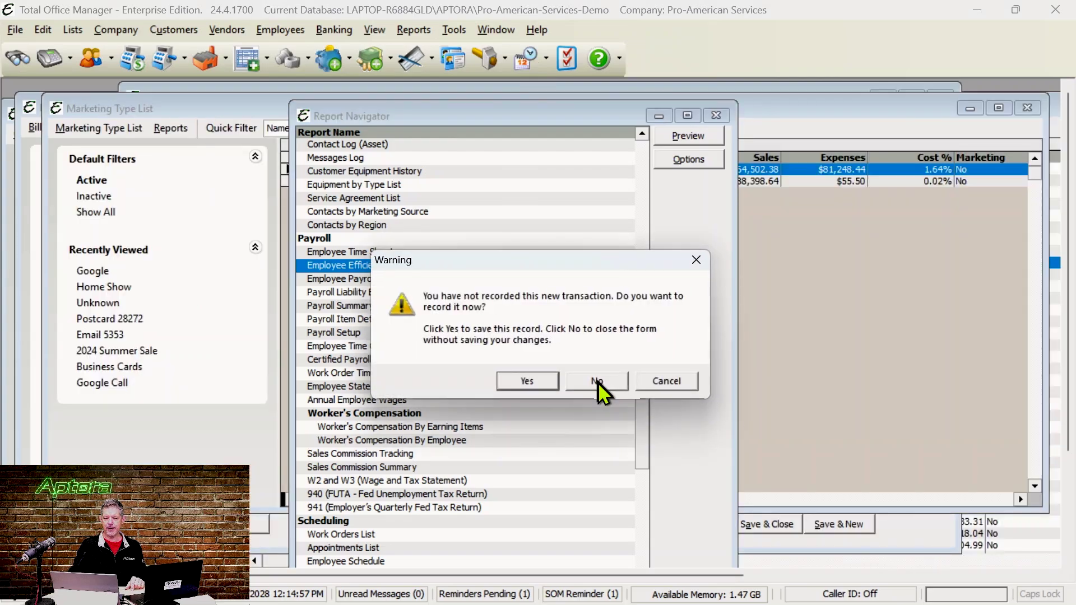
{"action": "left_click", "coordinate": [597, 381]}
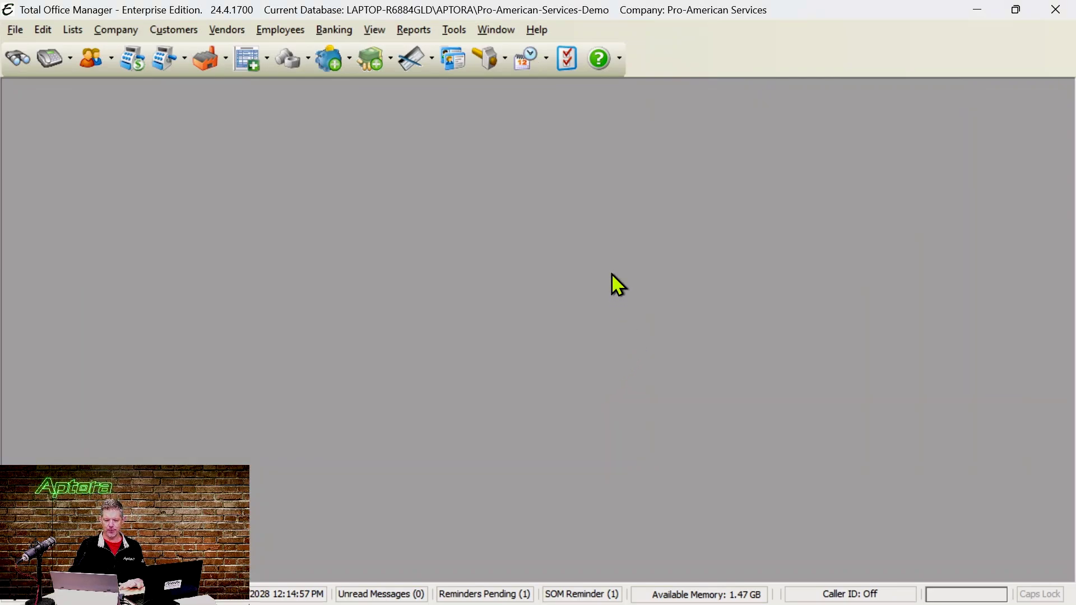
{"action": "left_click", "coordinate": [409, 29]}
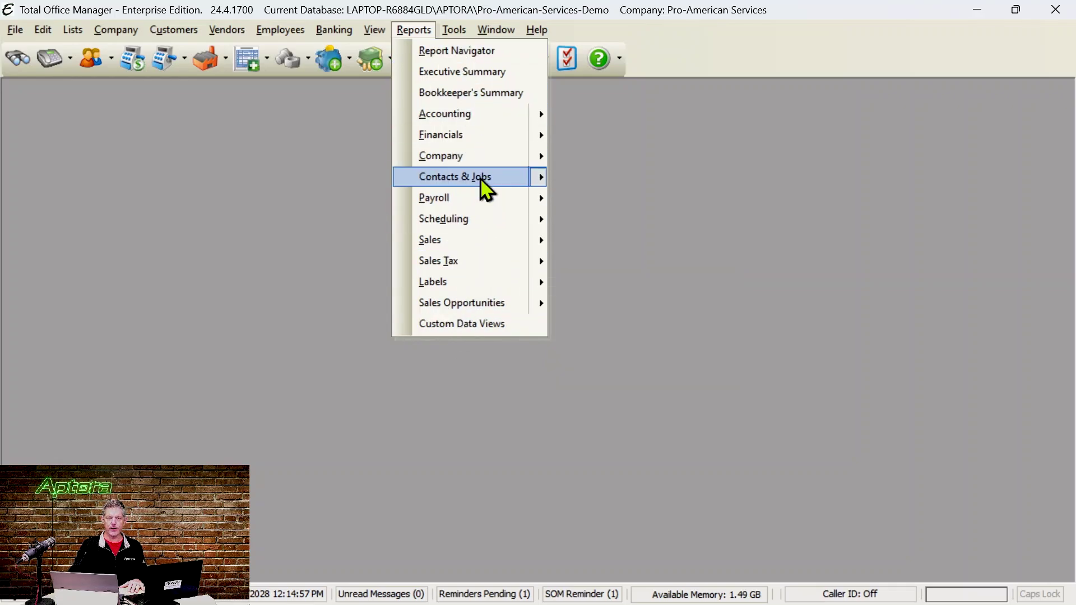
{"action": "mouse_move", "coordinate": [483, 189]}
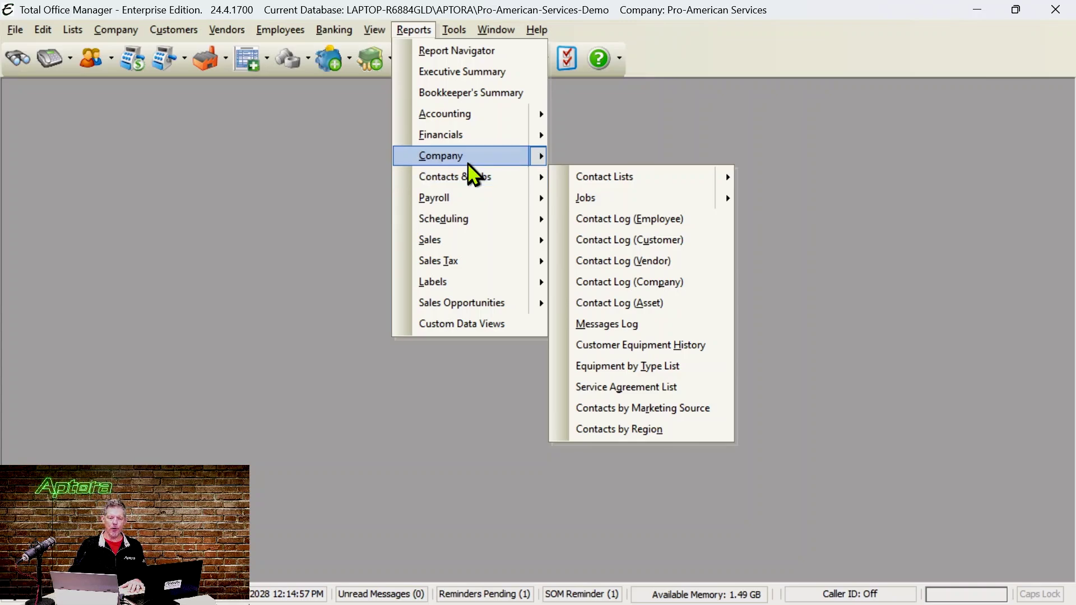
{"action": "left_click", "coordinate": [318, 197]}
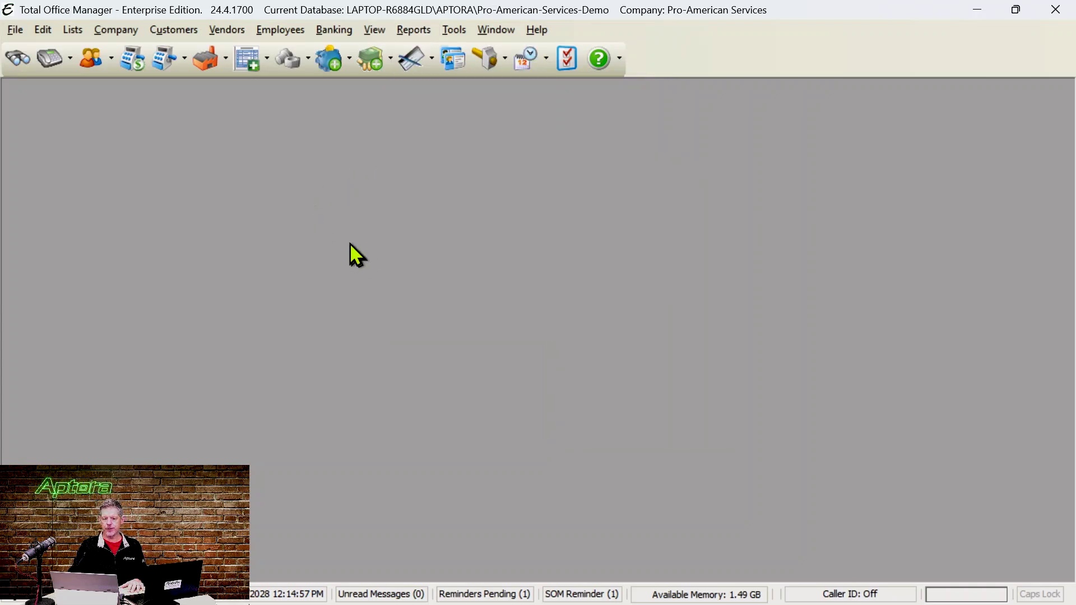
- Open the Sales Opportunity List and resize and move its window to fit the workspace
{"action": "left_click", "coordinate": [176, 32]}
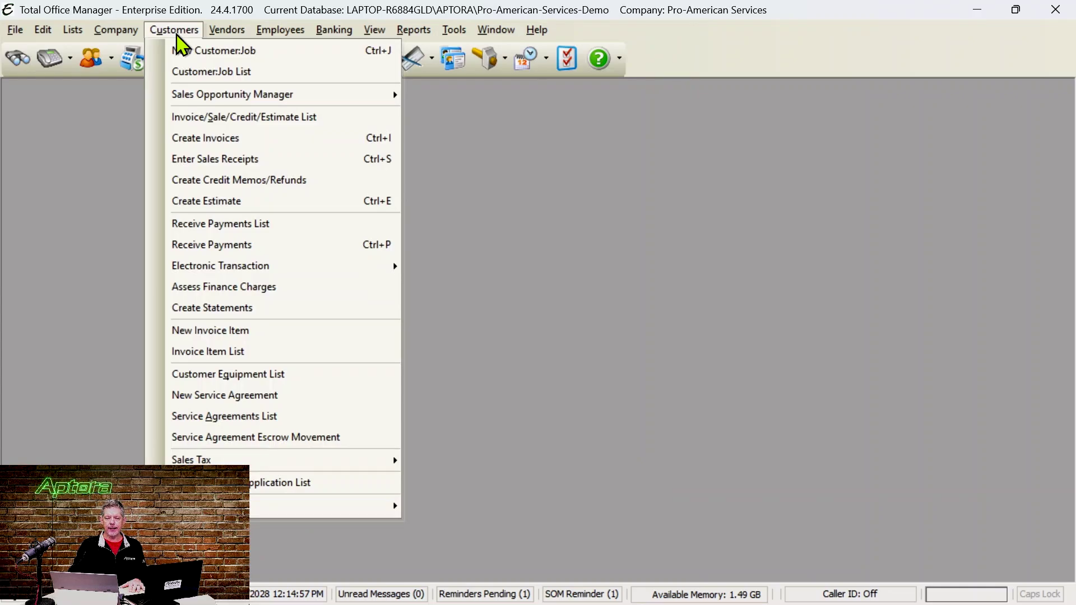
{"action": "mouse_move", "coordinate": [193, 92]}
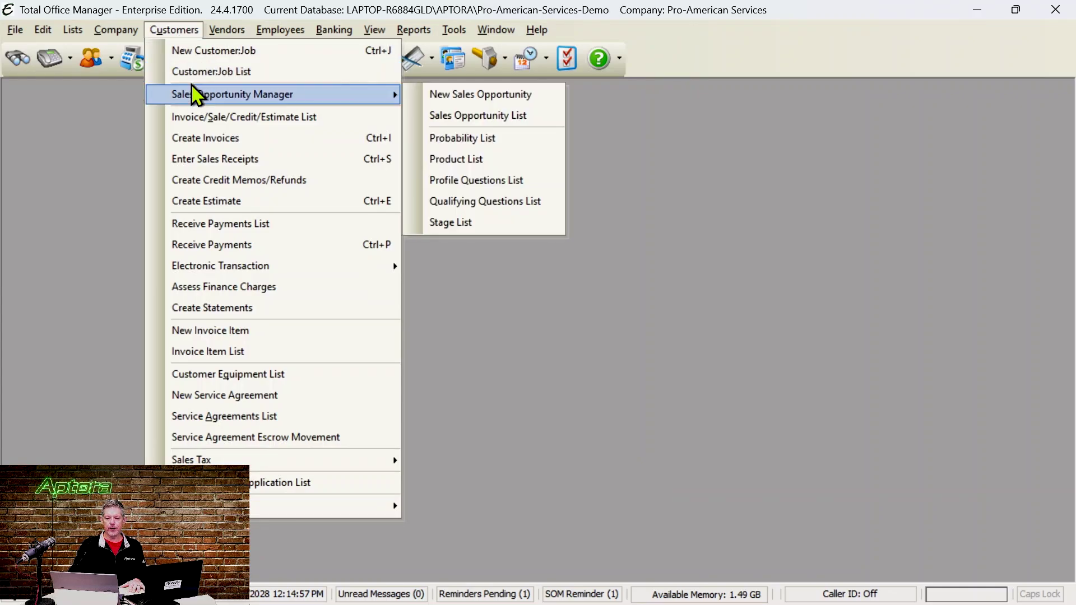
{"action": "left_click", "coordinate": [486, 115]}
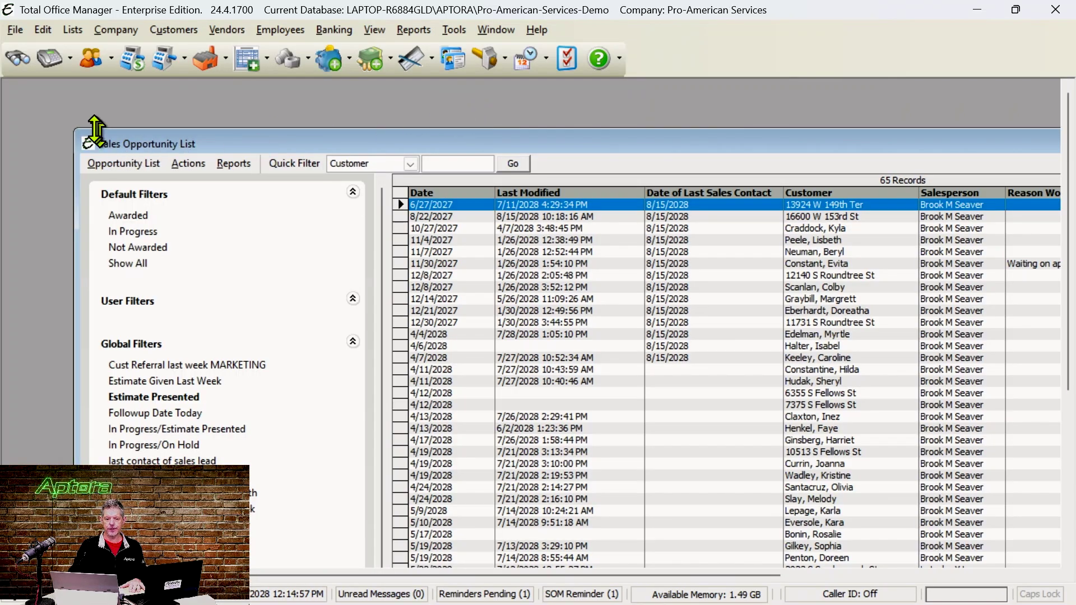
{"action": "left_click_drag", "start_coordinate": [78, 128], "coordinate": [288, 223]}
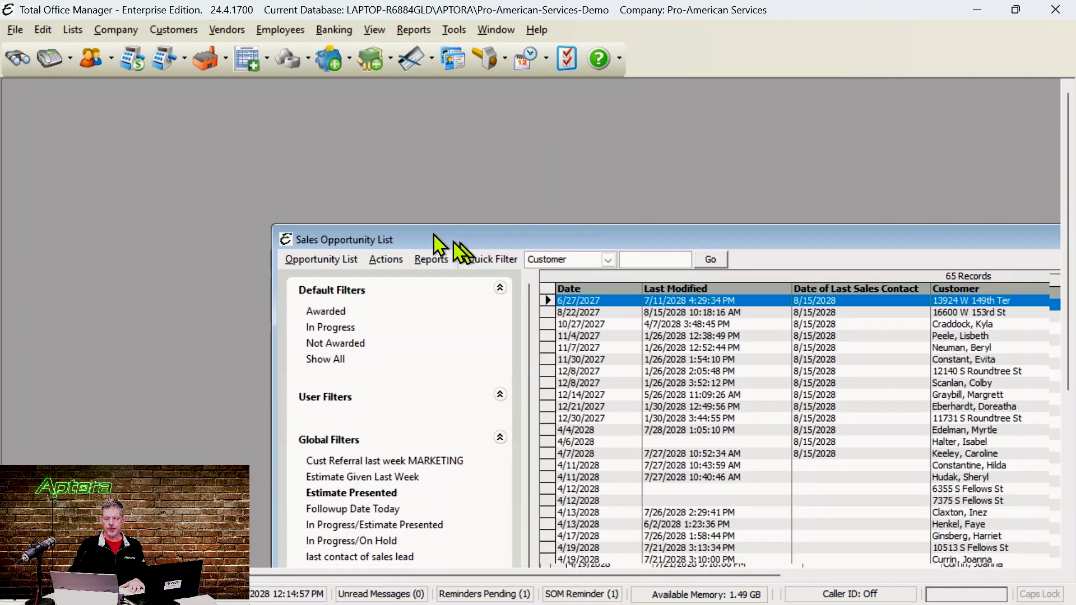
{"action": "left_click_drag", "start_coordinate": [439, 248], "coordinate": [148, 112]}
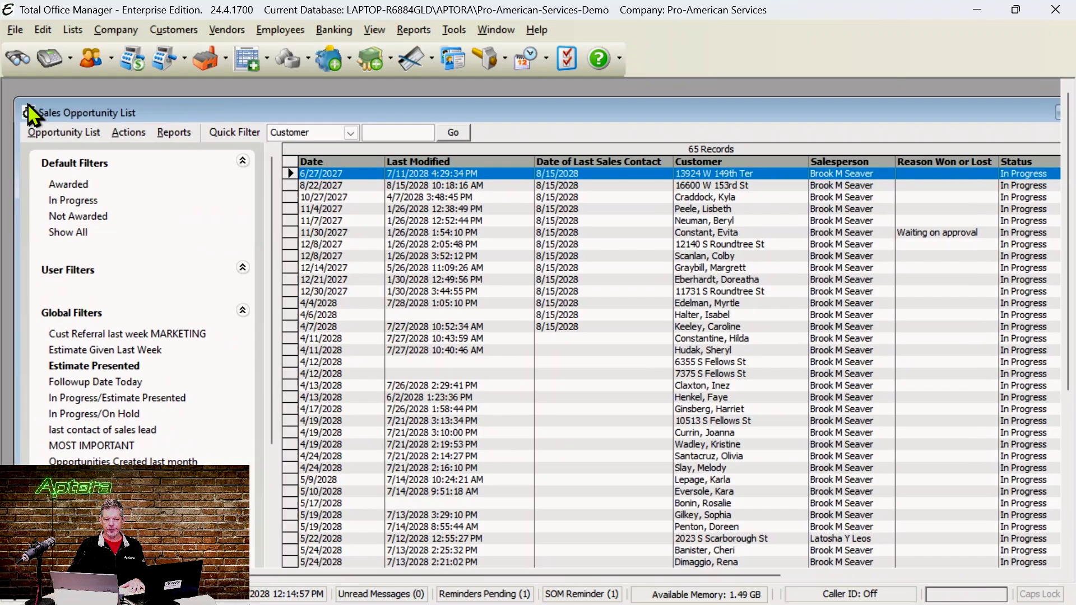
{"action": "left_click_drag", "start_coordinate": [16, 102], "coordinate": [103, 226]}
{"action": "left_click_drag", "start_coordinate": [298, 238], "coordinate": [218, 99]}
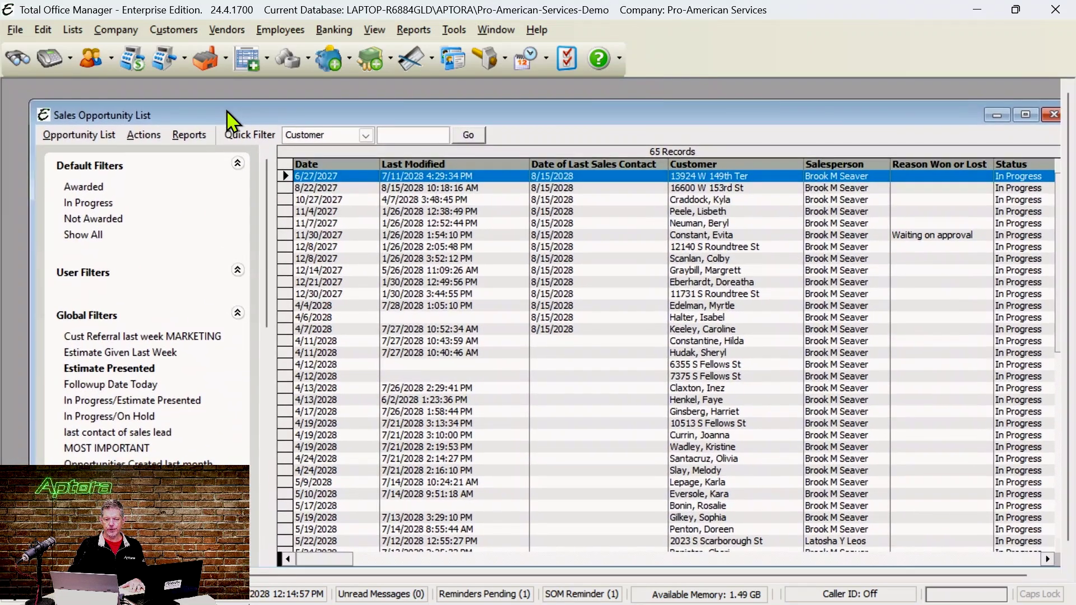
- Preview the printed report of the 6/27/2027 sales opportunity, centre the preview for reading and close it
{"action": "left_click", "coordinate": [188, 135]}
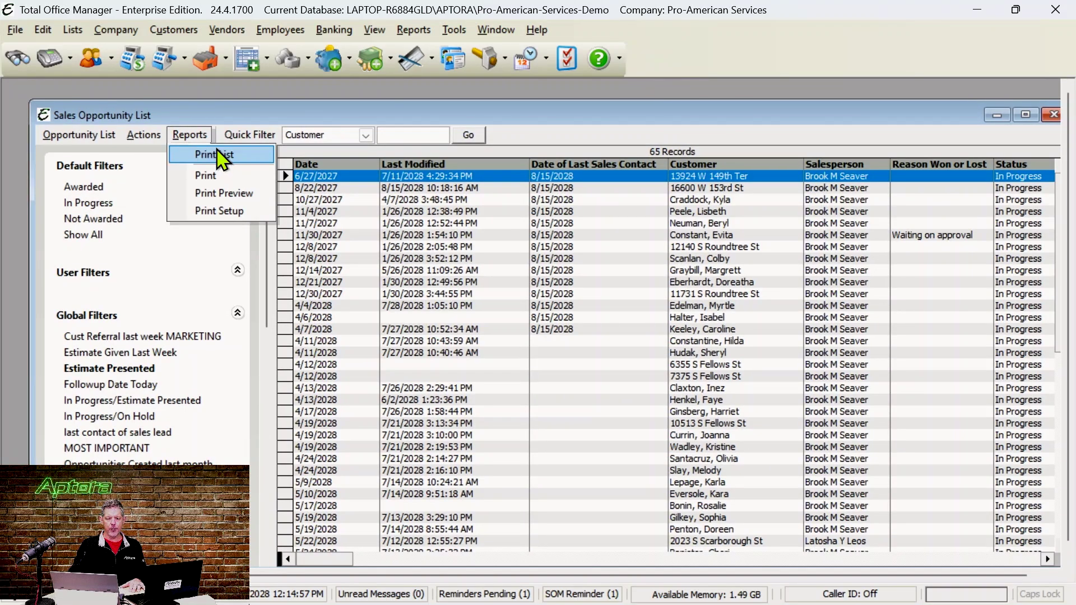
{"action": "left_click", "coordinate": [242, 194]}
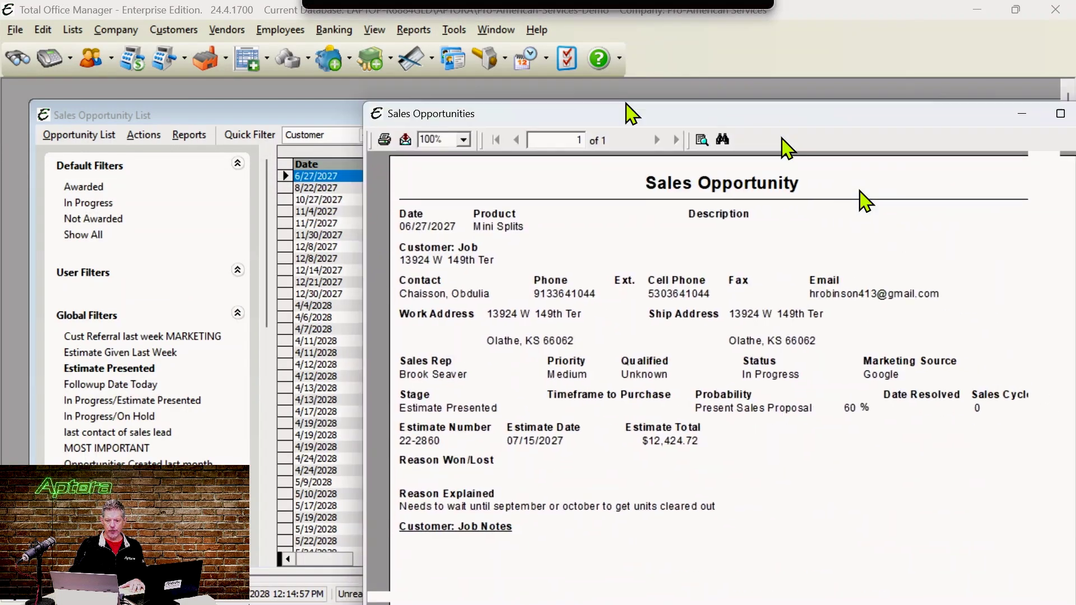
{"action": "left_click_drag", "start_coordinate": [588, 112], "coordinate": [481, 57]}
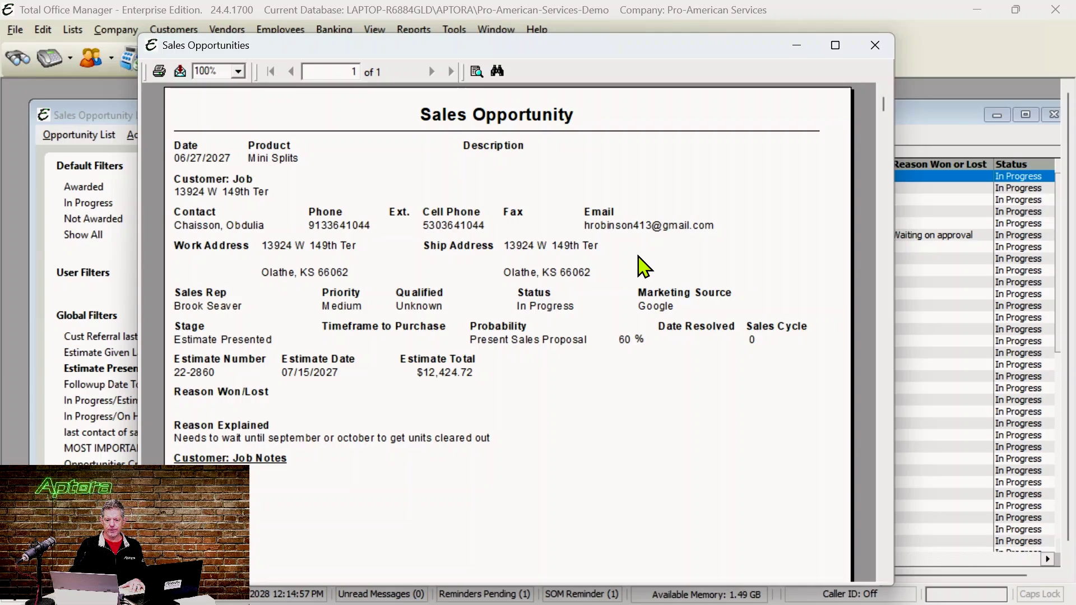
{"action": "left_click", "coordinate": [875, 45]}
- Preview the printout of the whole sales opportunity list, then close the preview
{"action": "left_click", "coordinate": [185, 137]}
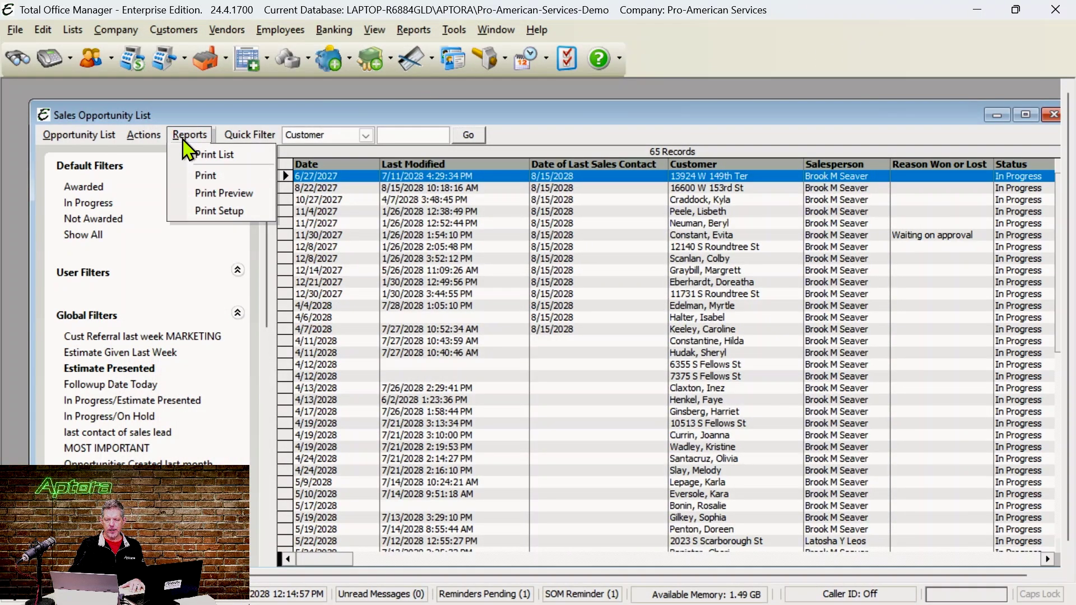
{"action": "left_click", "coordinate": [211, 156]}
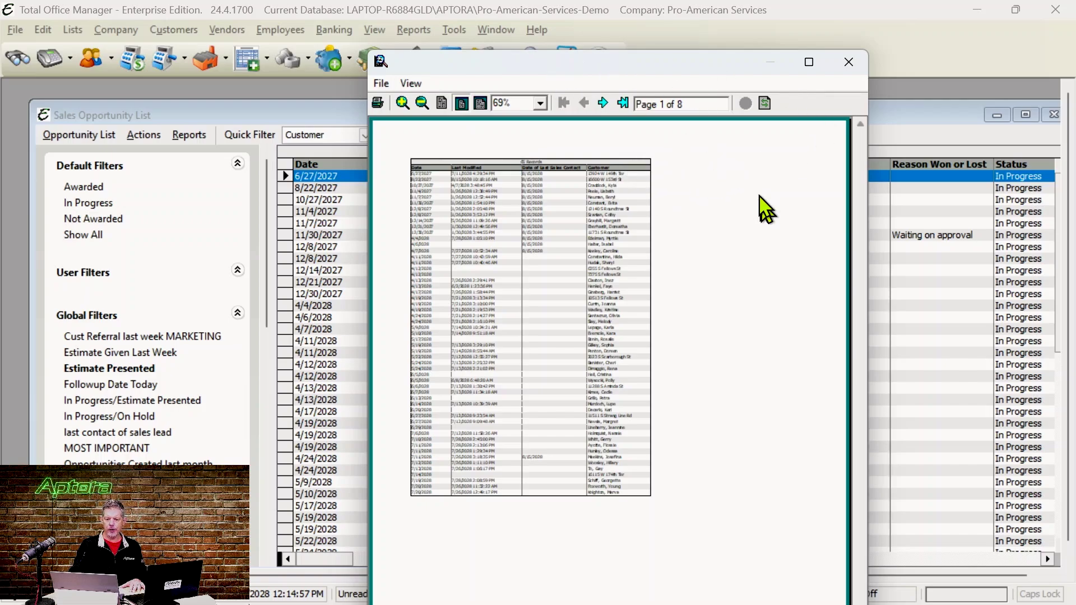
{"action": "left_click", "coordinate": [850, 61]}
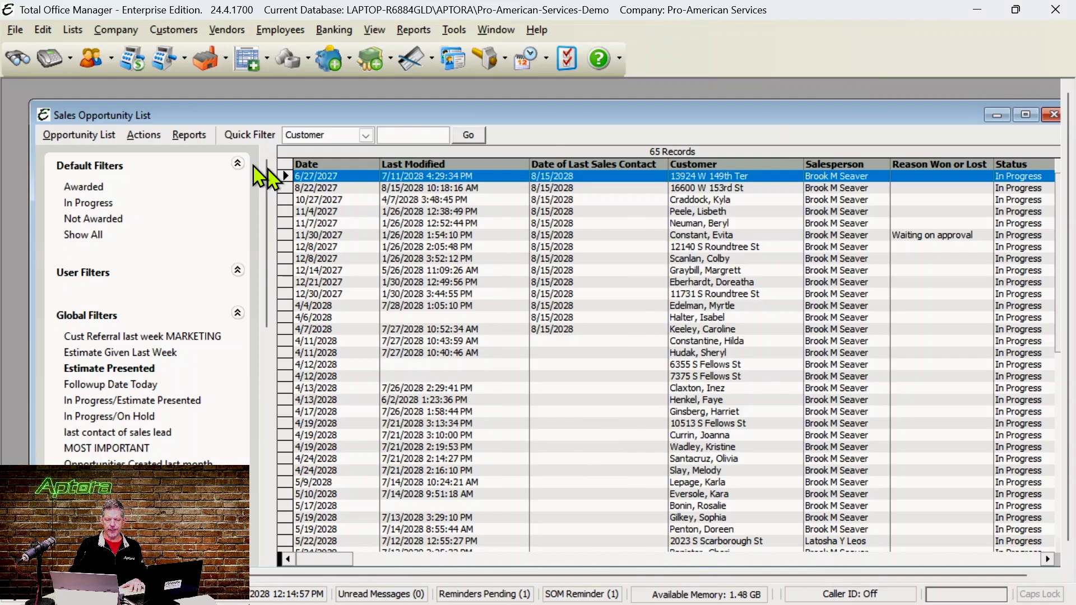
{"action": "left_click", "coordinate": [190, 137]}
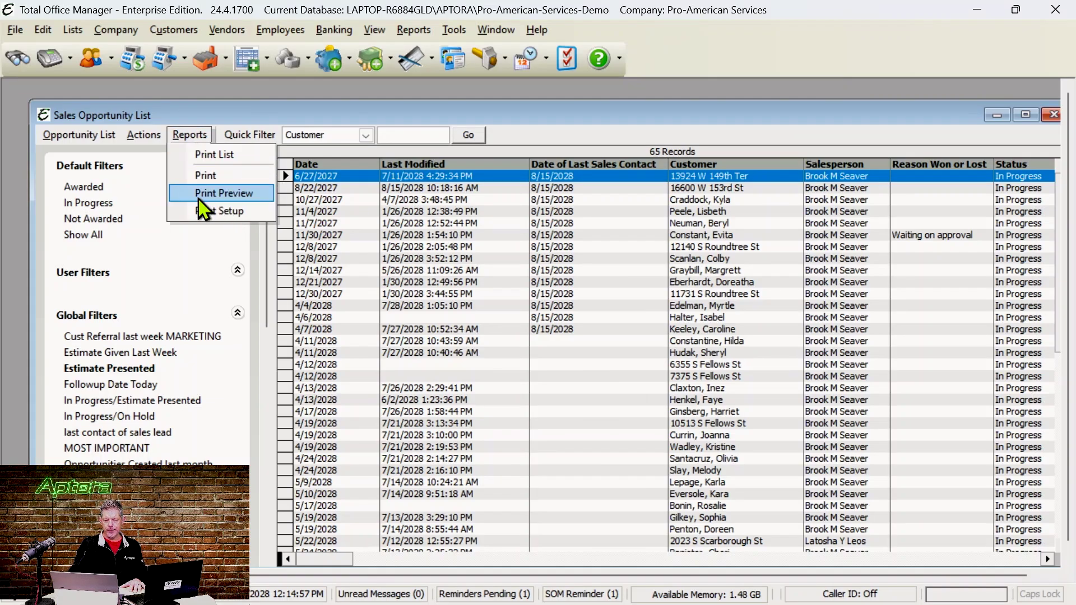
{"action": "left_click", "coordinate": [392, 215]}
{"action": "right_click", "coordinate": [384, 212]}
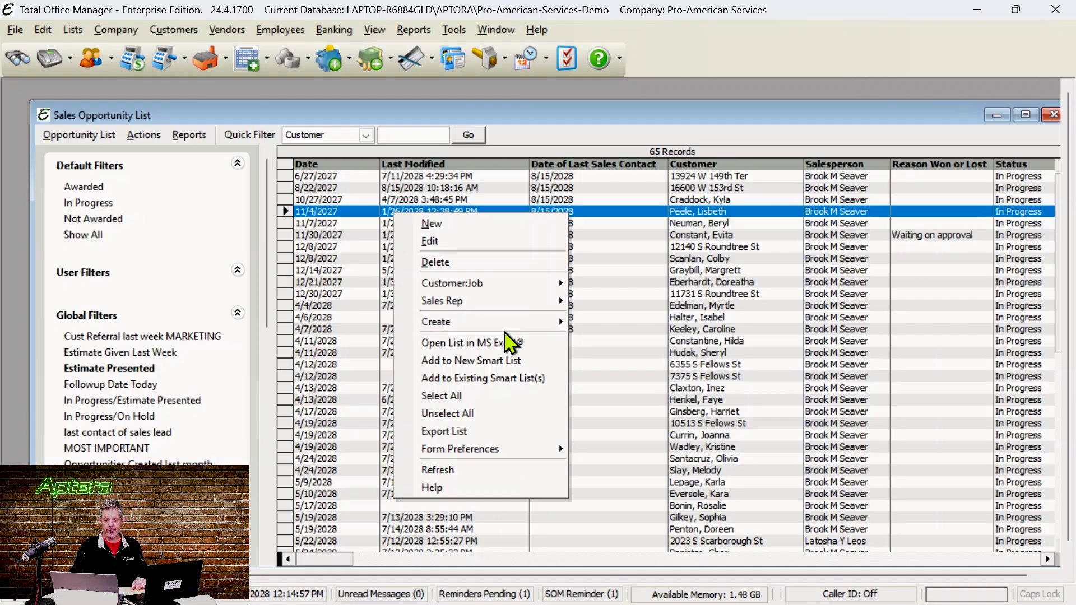
{"action": "left_click", "coordinate": [353, 283]}
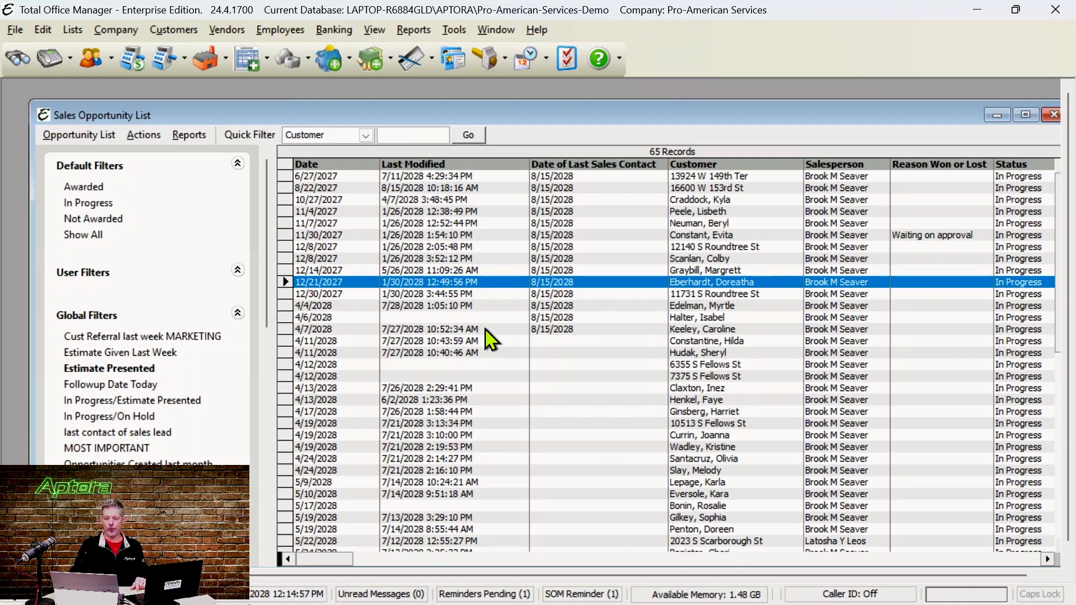
- Review the columns that can be shown in the Sales Opportunity List, then close the column chooser and select the 11/4/2027 opportunity
{"action": "left_click", "coordinate": [80, 133]}
{"action": "mouse_move", "coordinate": [142, 385]}
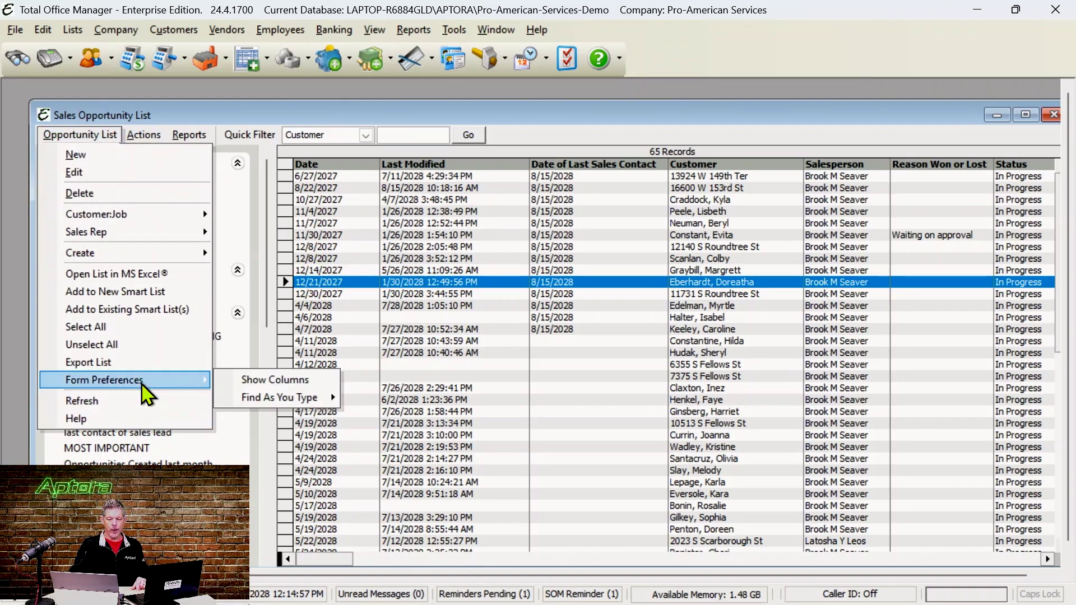
{"action": "left_click", "coordinate": [294, 384]}
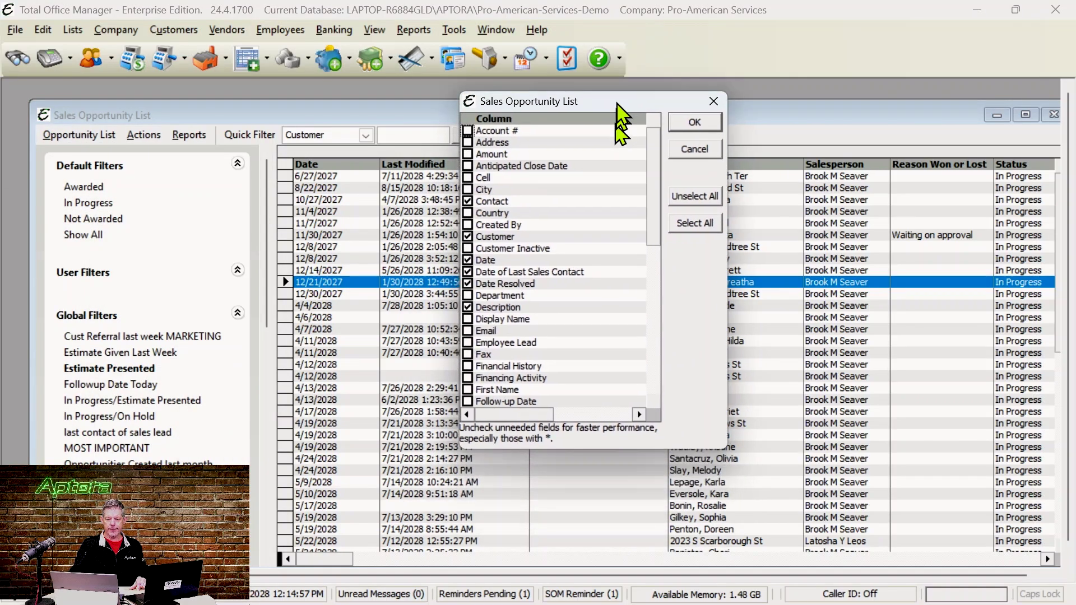
{"action": "left_click_drag", "start_coordinate": [660, 156], "coordinate": [655, 314]}
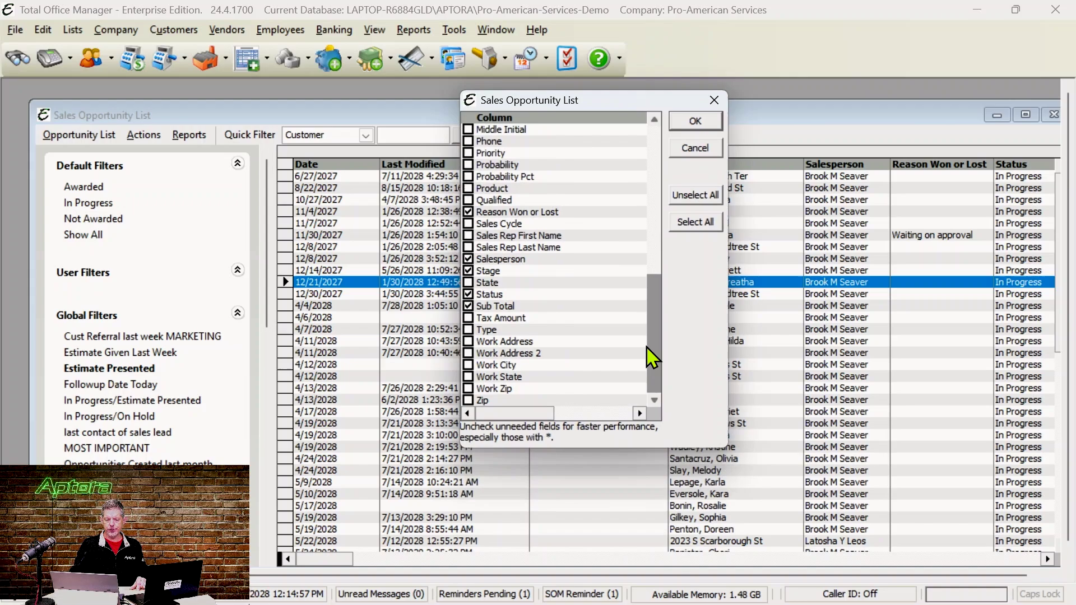
{"action": "left_click_drag", "start_coordinate": [653, 356], "coordinate": [632, 91]}
{"action": "left_click_drag", "start_coordinate": [628, 162], "coordinate": [634, 121]}
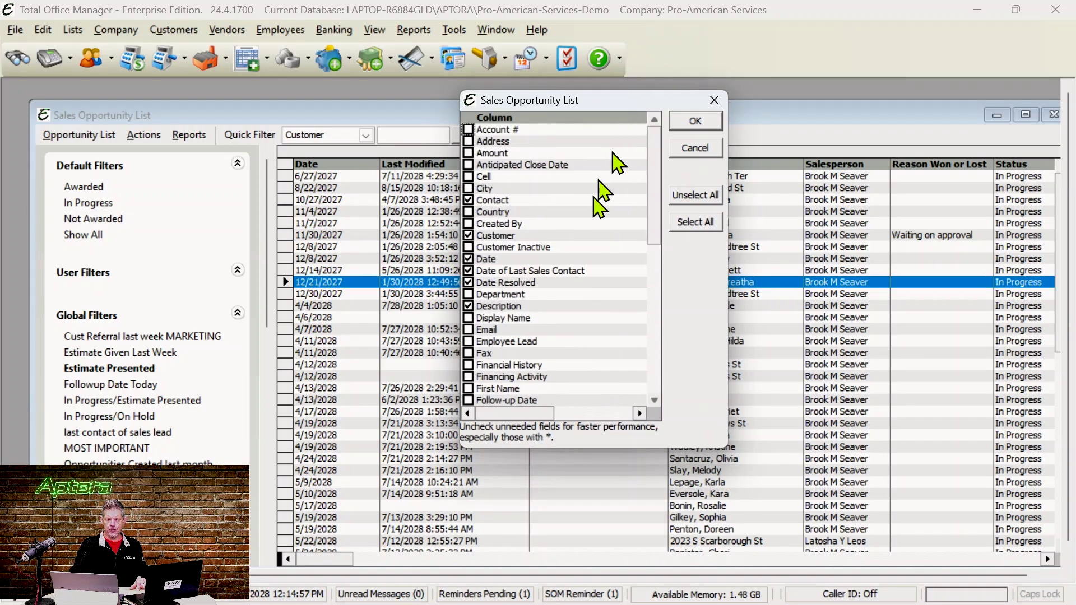
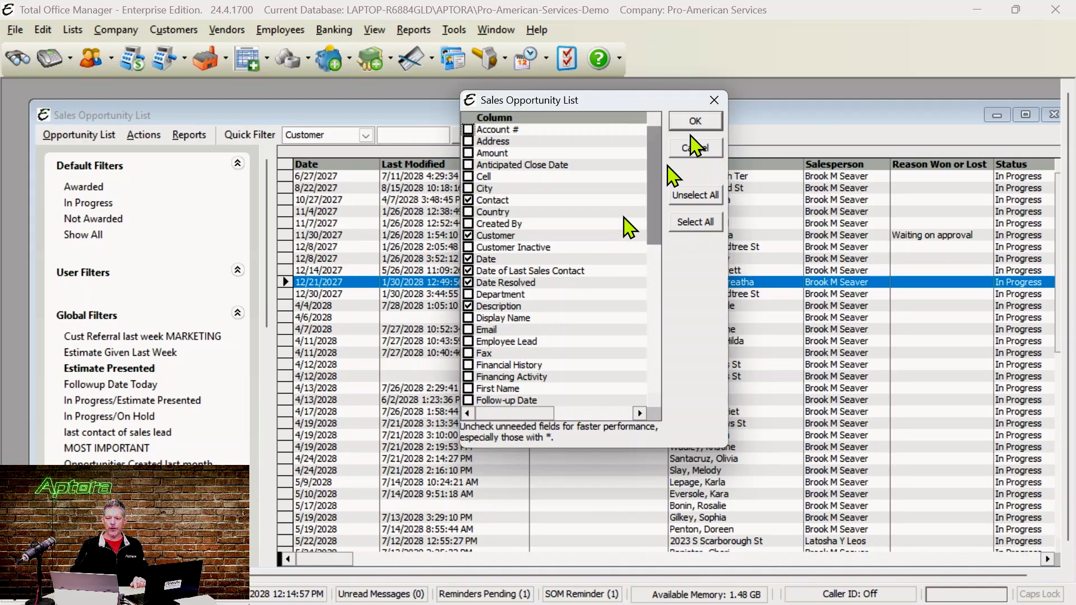
{"action": "left_click", "coordinate": [714, 99]}
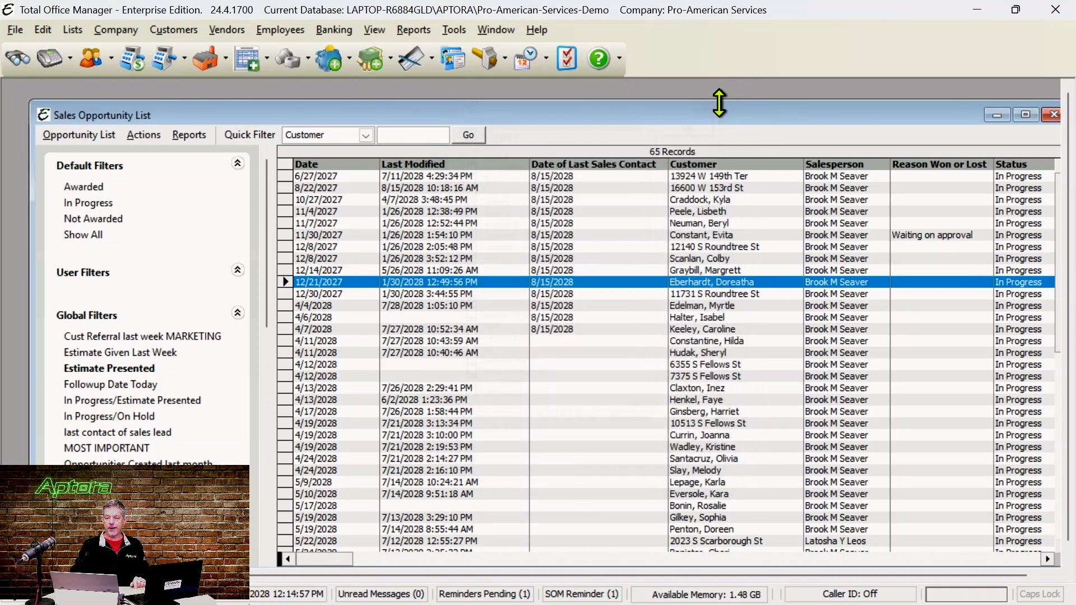
{"action": "left_click", "coordinate": [455, 214]}
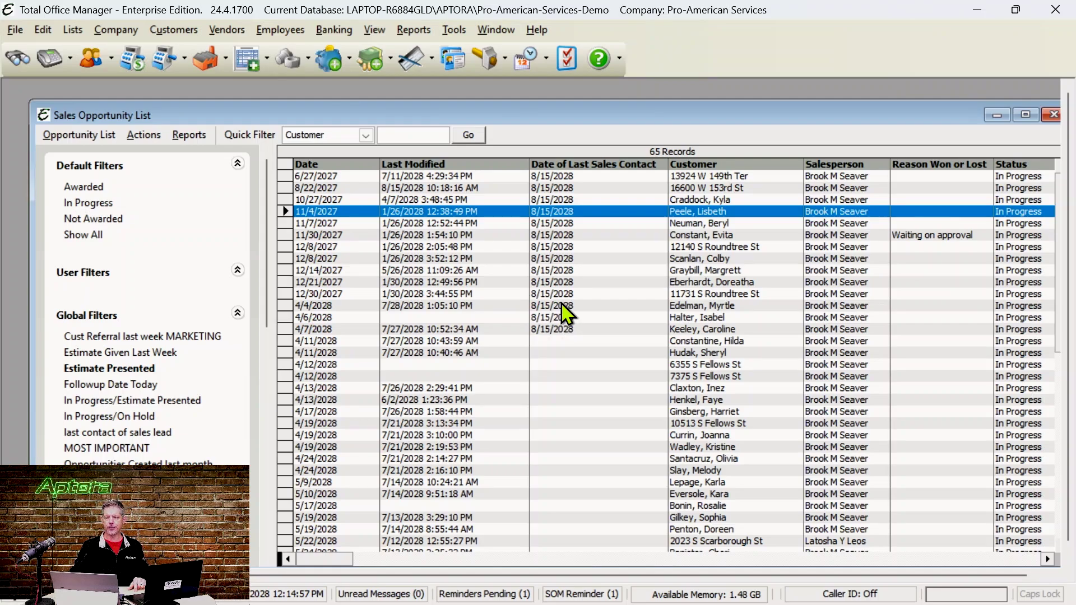
- Review the company-wide Appearance preferences for list speed and slow columns, then close Preferences and the Sales Opportunity List
{"action": "left_click", "coordinate": [567, 59]}
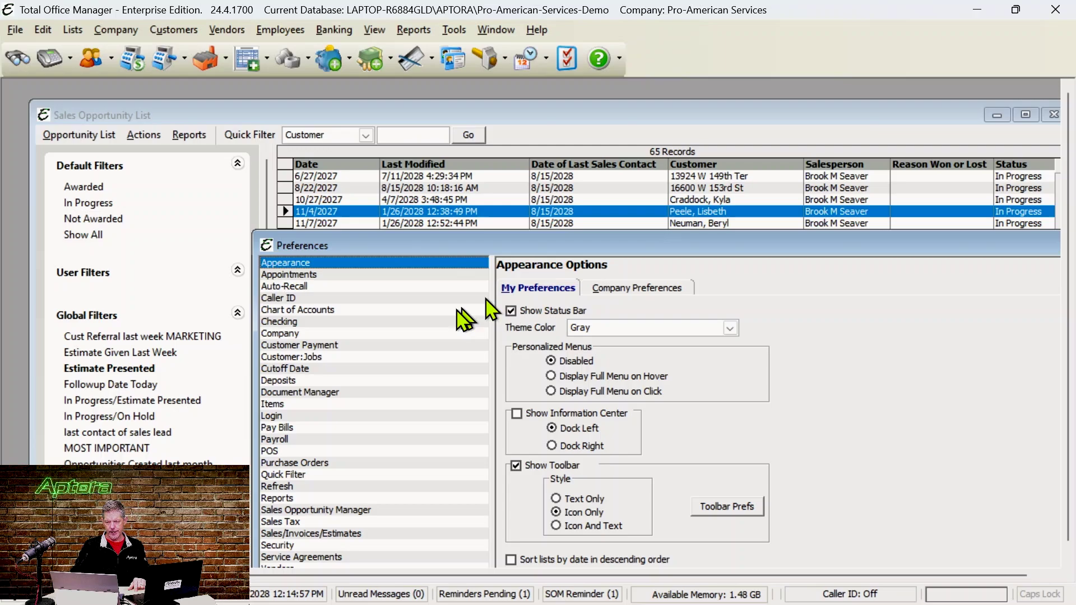
{"action": "left_click_drag", "start_coordinate": [337, 246], "coordinate": [241, 119]}
{"action": "left_click", "coordinate": [504, 163]}
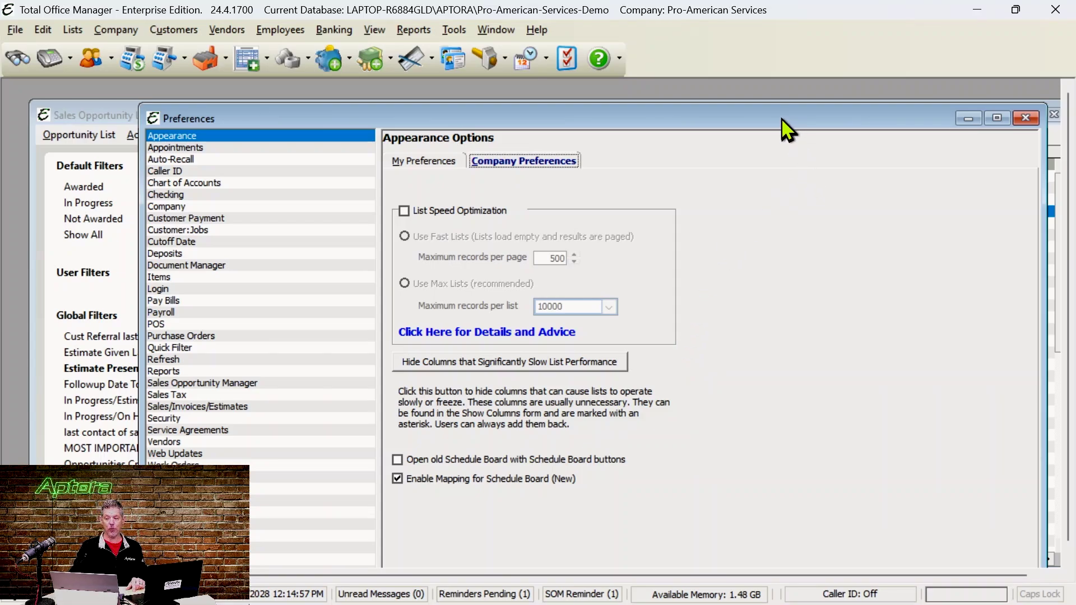
{"action": "left_click_drag", "start_coordinate": [782, 118], "coordinate": [752, 105]}
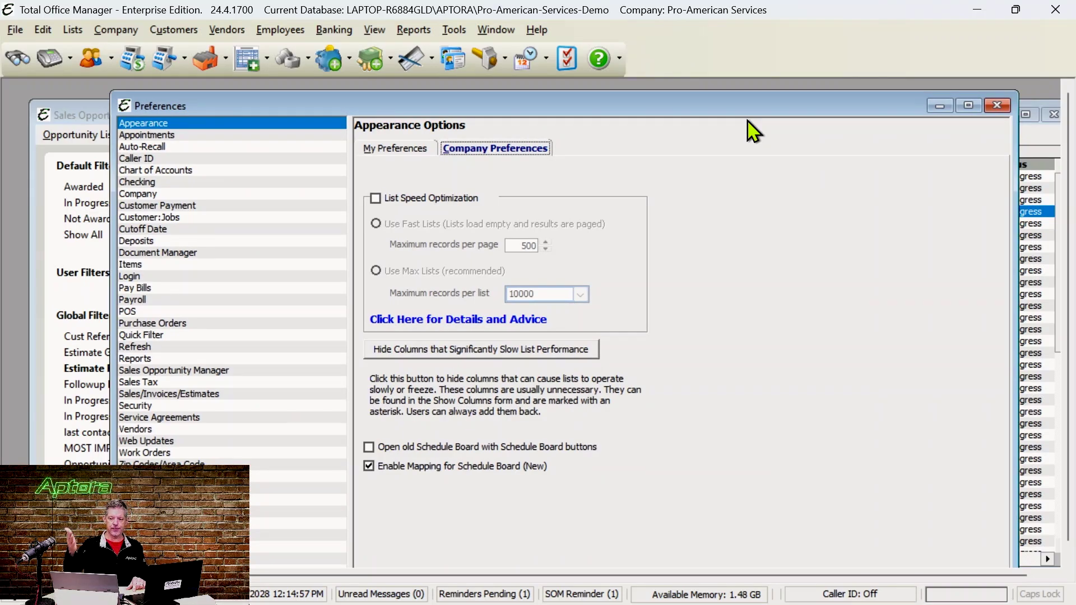
{"action": "left_click", "coordinate": [996, 105]}
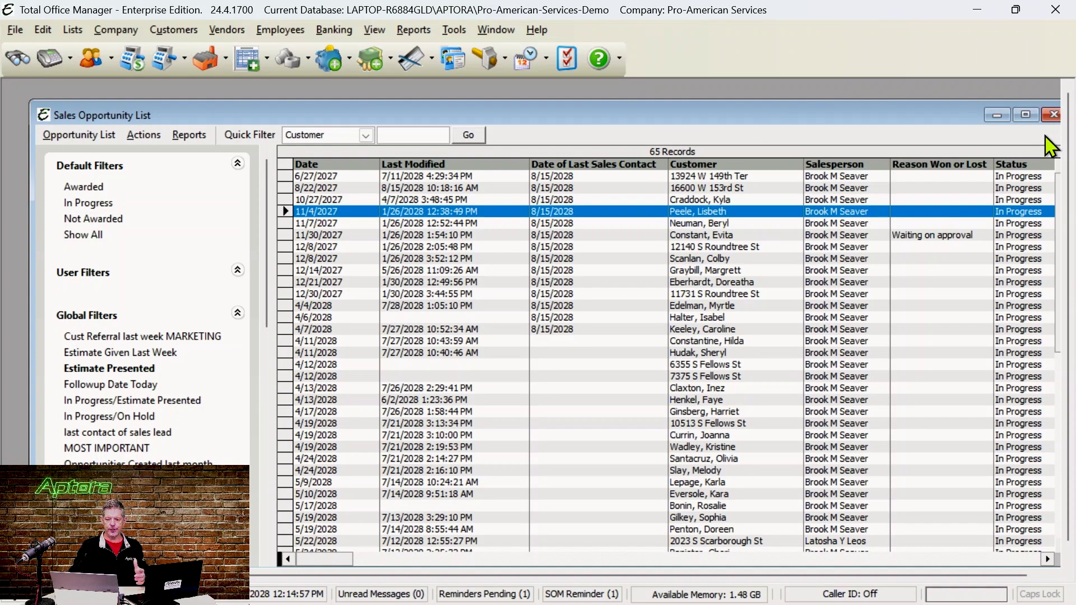
{"action": "left_click", "coordinate": [1044, 116]}
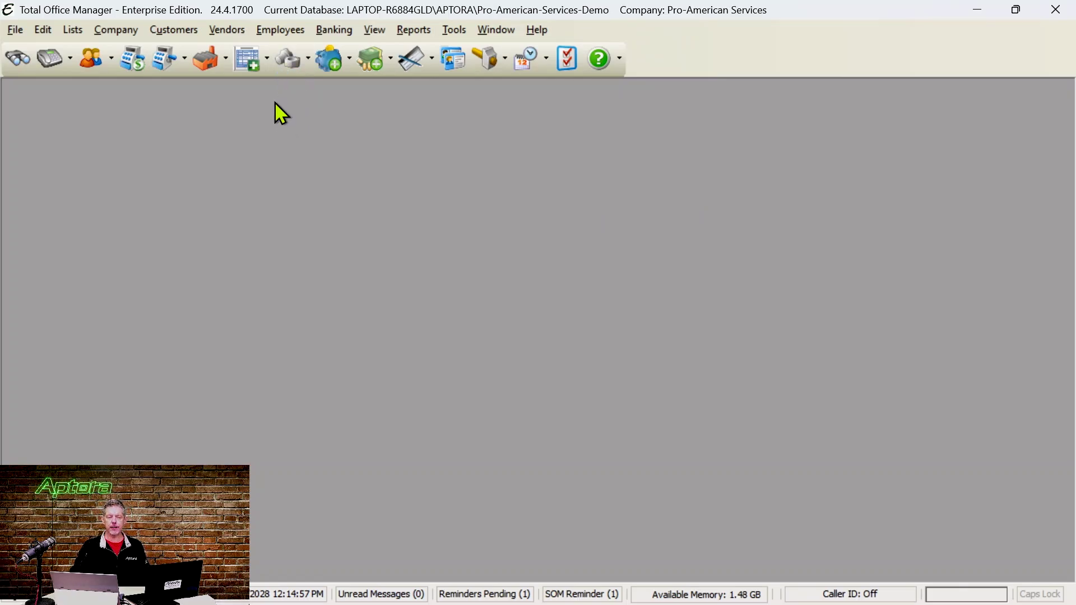
- Open the Custom Data Viewer from the reports and shrink and move its window to fit the workspace
{"action": "left_click", "coordinate": [416, 30]}
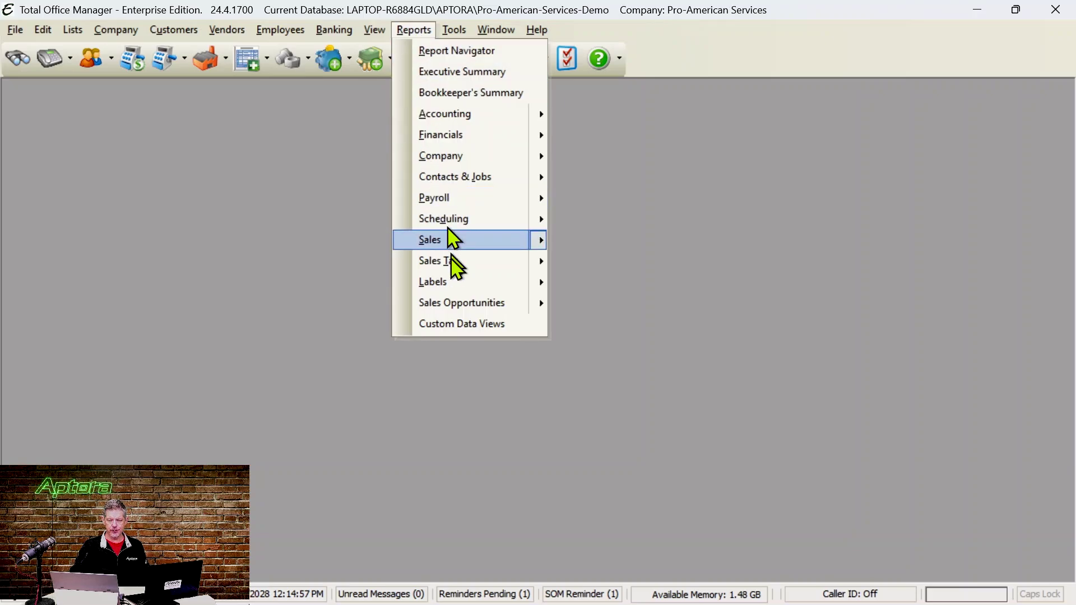
{"action": "left_click", "coordinate": [458, 325]}
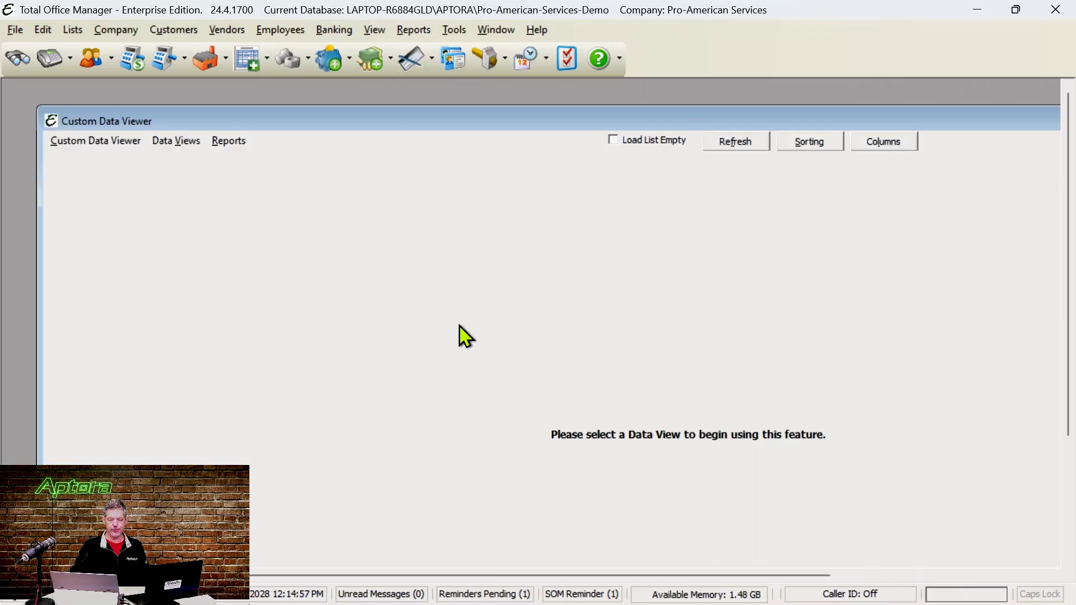
{"action": "left_click_drag", "start_coordinate": [39, 110], "coordinate": [247, 259]}
{"action": "left_click_drag", "start_coordinate": [566, 272], "coordinate": [345, 112]}
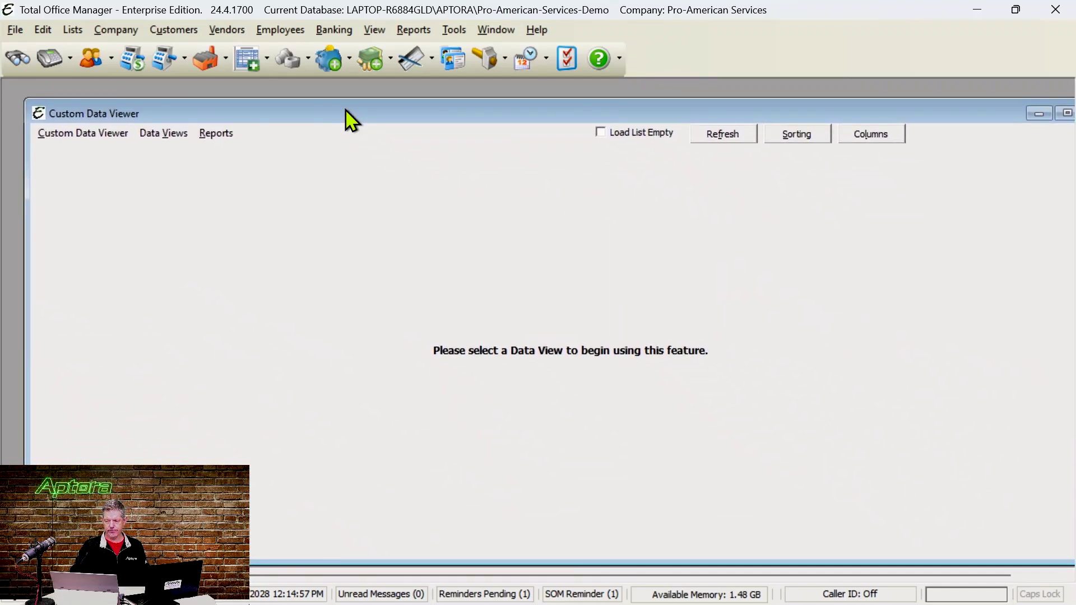
{"action": "left_click_drag", "start_coordinate": [26, 103], "coordinate": [152, 236]}
{"action": "left_click_drag", "start_coordinate": [523, 244], "coordinate": [416, 118]}
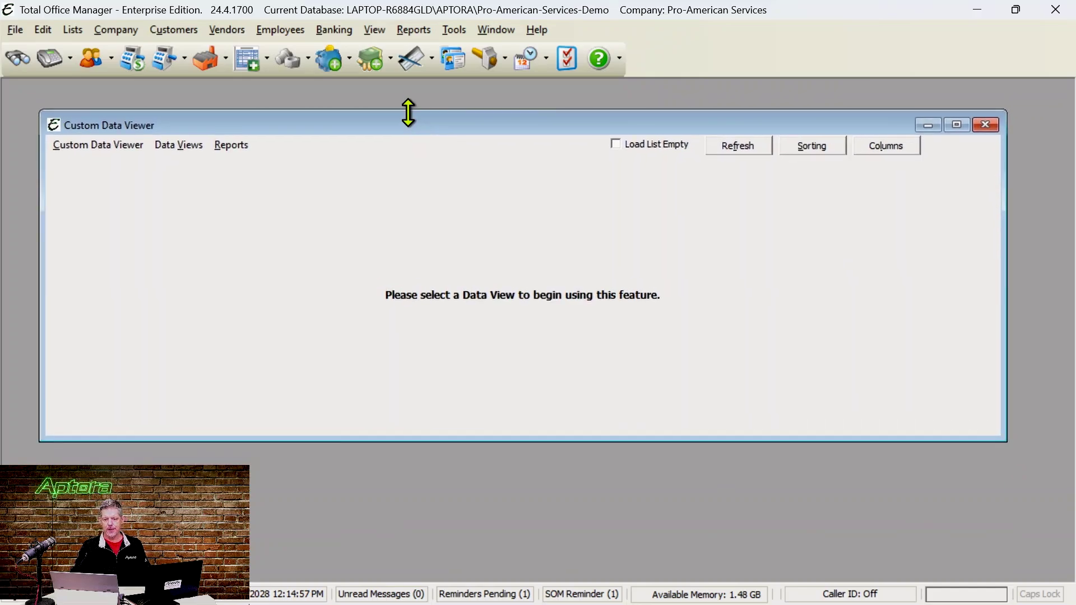
- Look through the custom data views offered for download or update, then close the Custom Data View Download form without updating any
{"action": "left_click", "coordinate": [82, 147]}
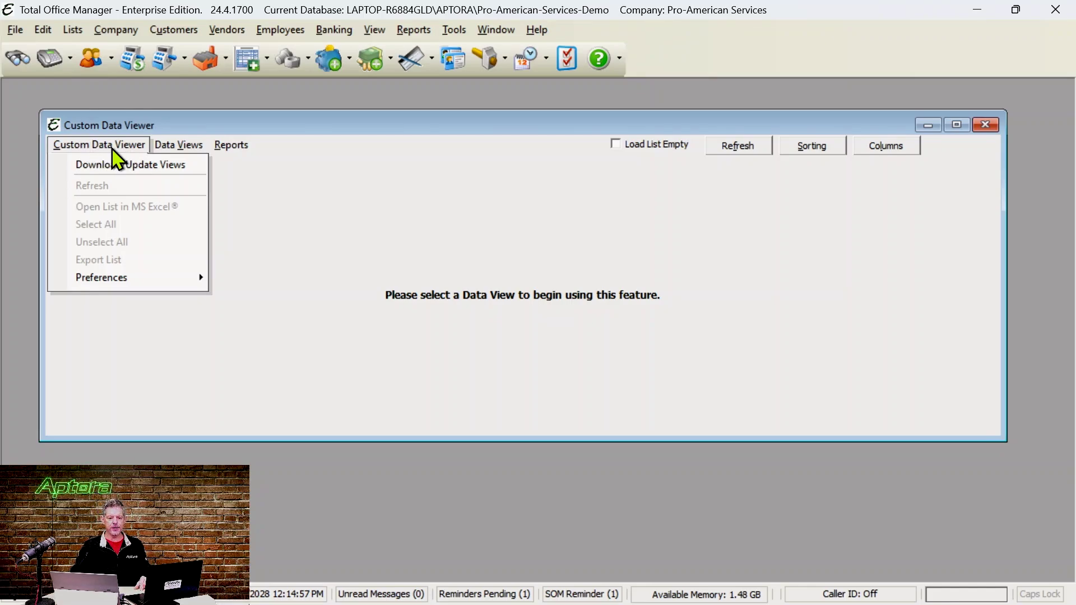
{"action": "left_click", "coordinate": [125, 165]}
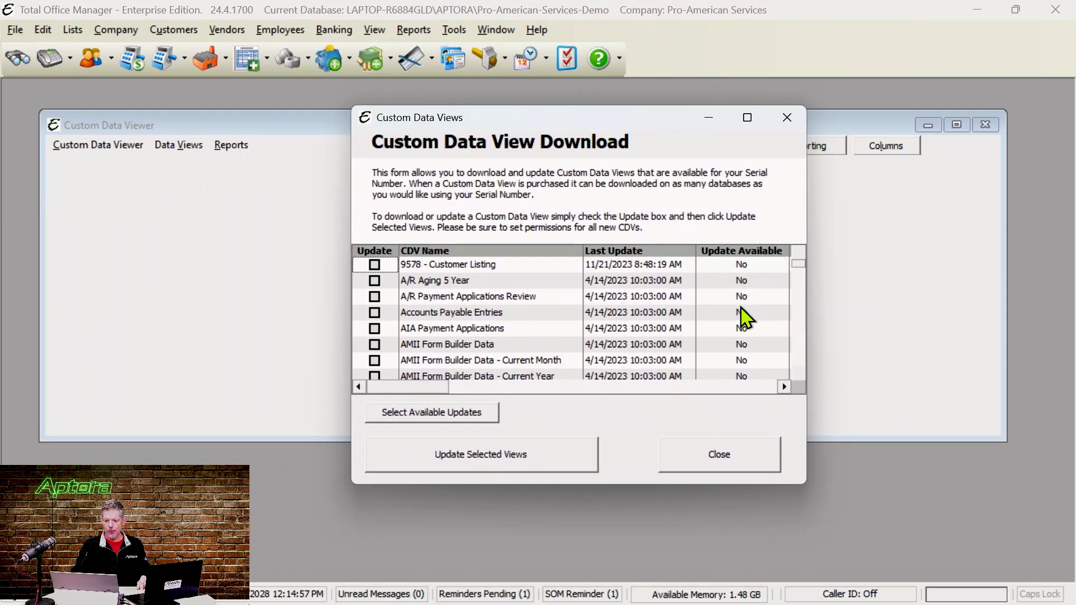
{"action": "left_click_drag", "start_coordinate": [798, 264], "coordinate": [791, 361]}
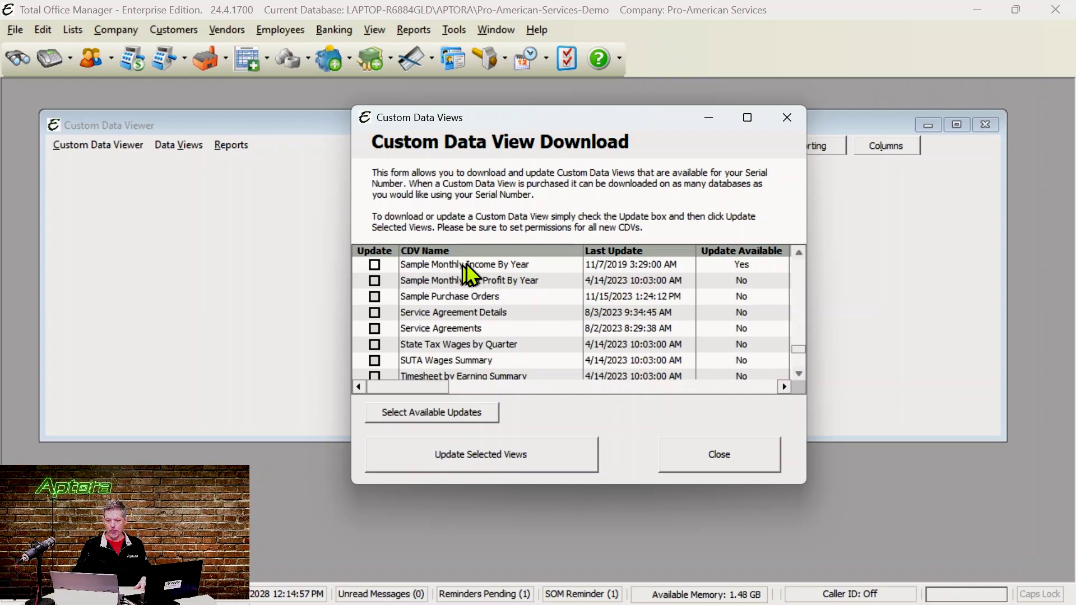
{"action": "scroll", "coordinate": [499, 342], "scroll_direction": "down", "scroll_amount": 1}
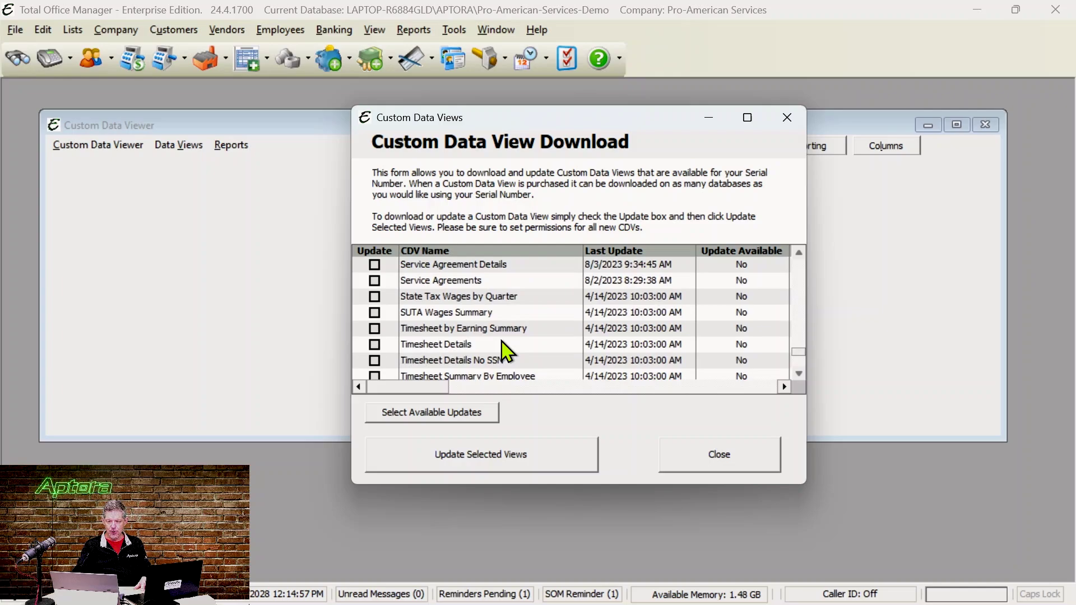
{"action": "scroll", "coordinate": [480, 343], "scroll_direction": "down", "scroll_amount": 1}
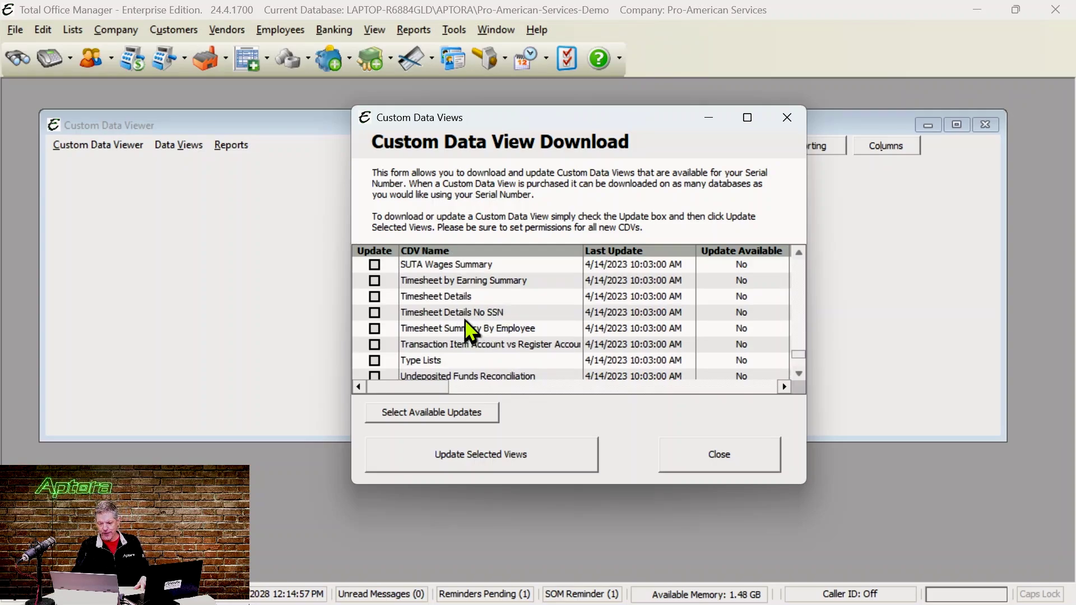
{"action": "scroll", "coordinate": [467, 324], "scroll_direction": "down", "scroll_amount": 1}
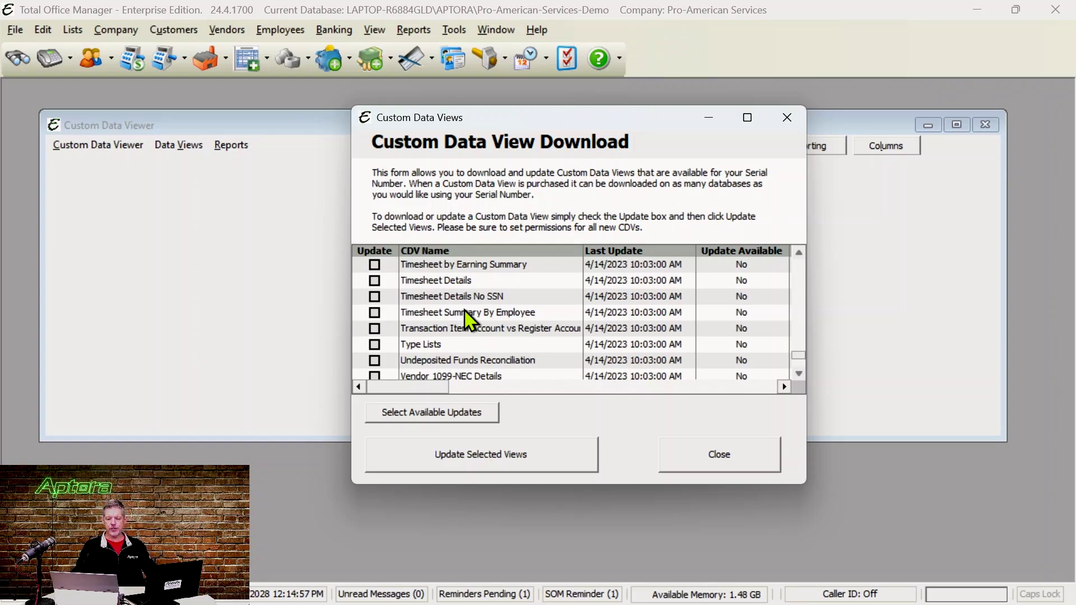
{"action": "left_click", "coordinate": [785, 116]}
{"action": "left_click", "coordinate": [112, 30]}
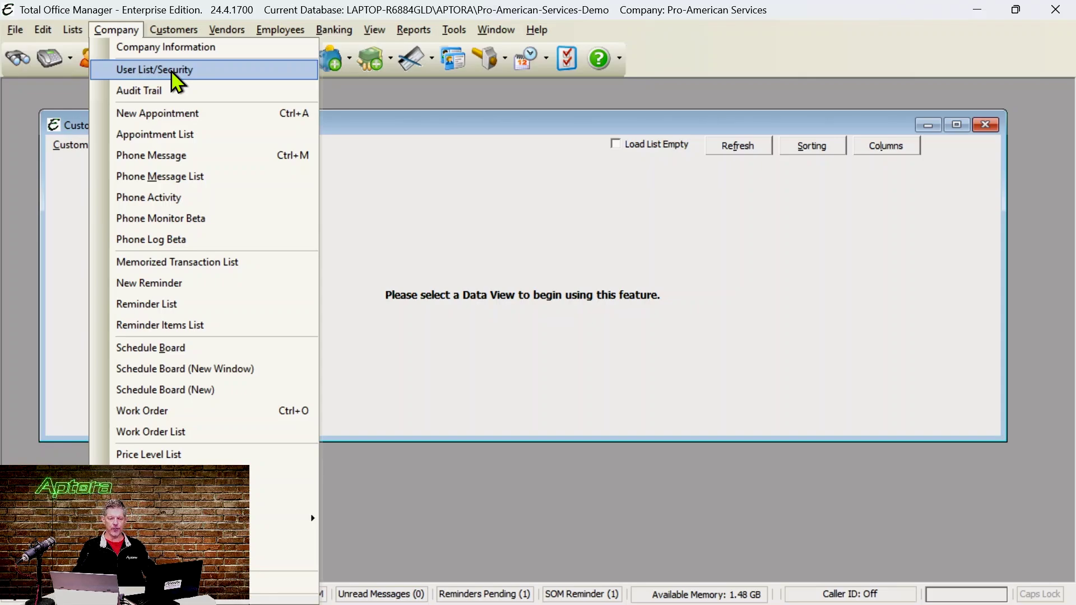
{"action": "left_click", "coordinate": [451, 207]}
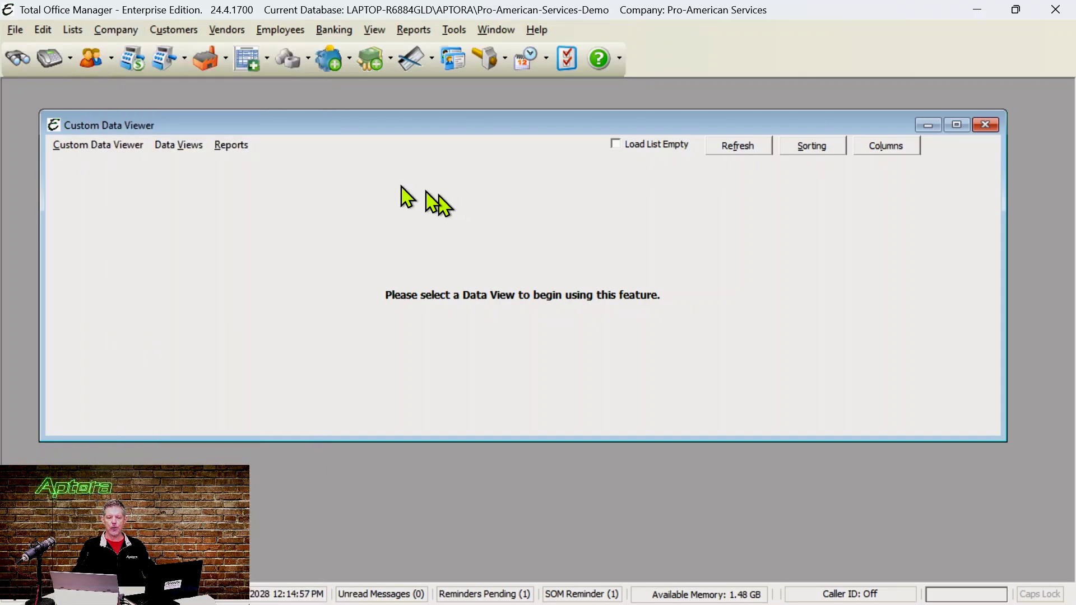
{"action": "left_click", "coordinate": [181, 149]}
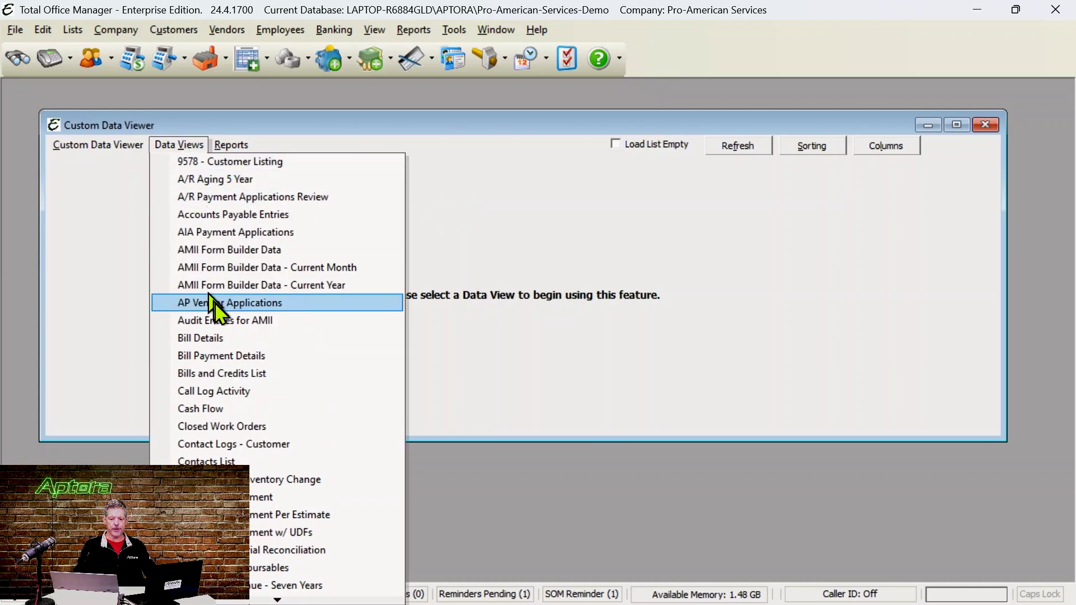
{"action": "key", "text": "Right"}
{"action": "left_click", "coordinate": [178, 147]}
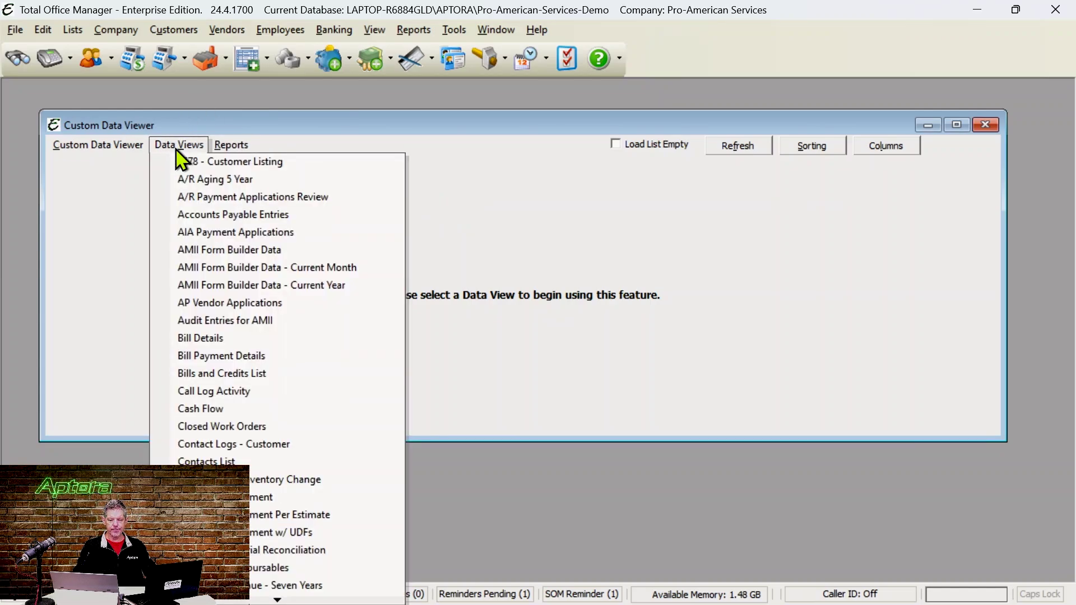
{"action": "left_click", "coordinate": [391, 134]}
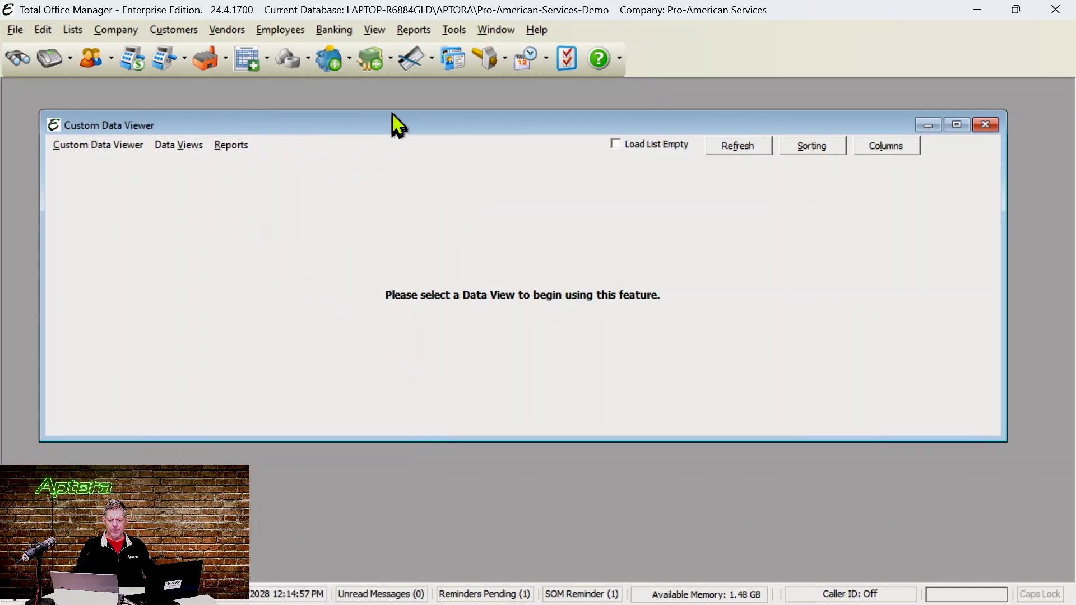
- Move the Custom Data Viewer window slightly upward and load the Estimate Over Under Details data view
{"action": "left_click_drag", "start_coordinate": [397, 123], "coordinate": [402, 111]}
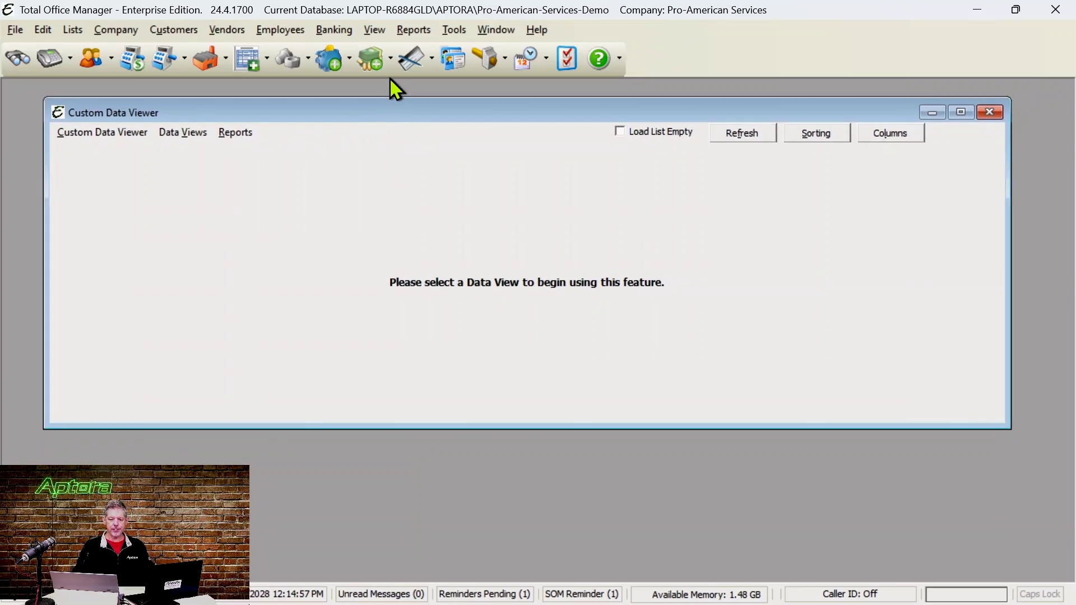
{"action": "left_click", "coordinate": [190, 134]}
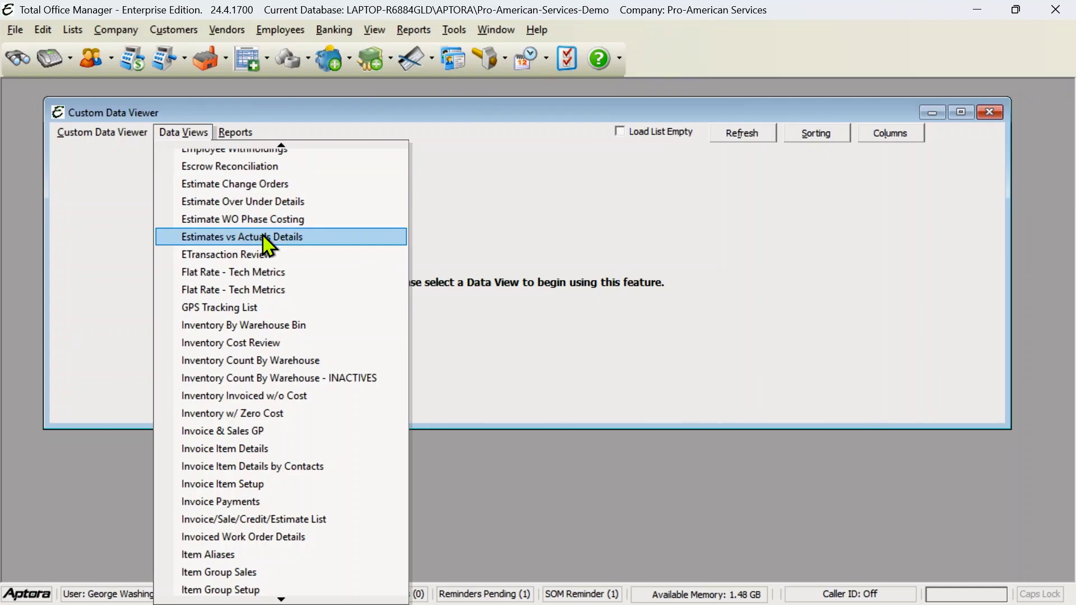
{"action": "left_click", "coordinate": [242, 202]}
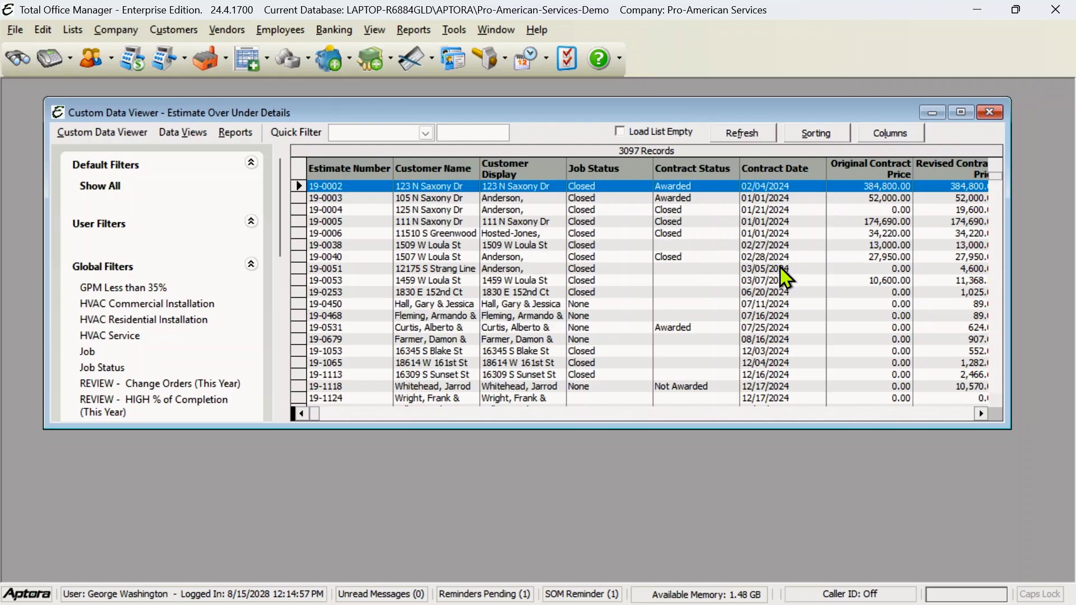
- Look through the full list of columns offered for the Estimate Over Under Details view, then close the column chooser with every column kept
{"action": "left_click", "coordinate": [888, 136]}
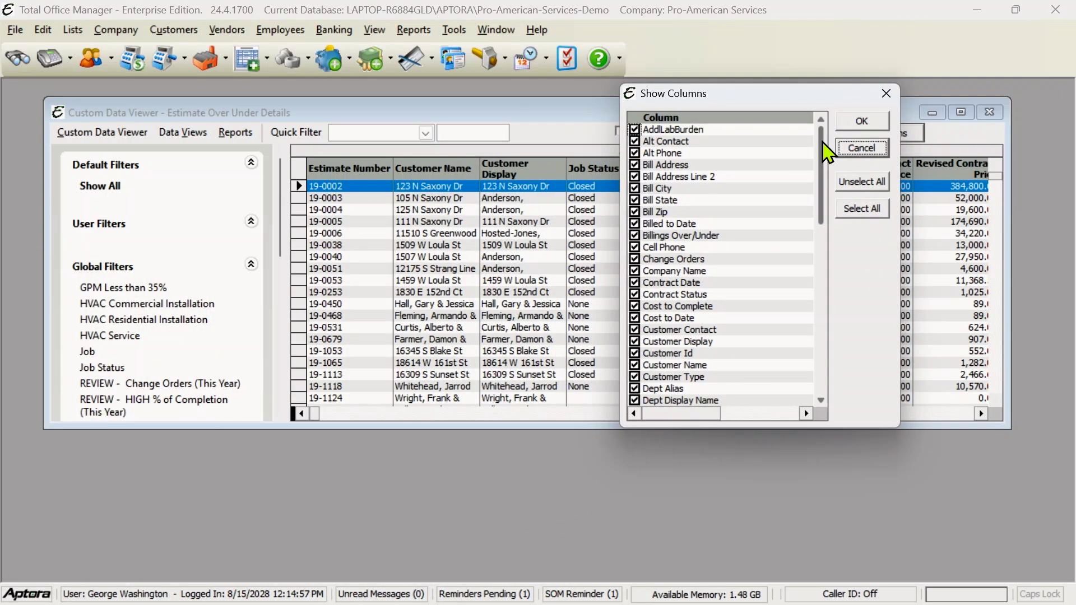
{"action": "left_click_drag", "start_coordinate": [824, 143], "coordinate": [837, 334]}
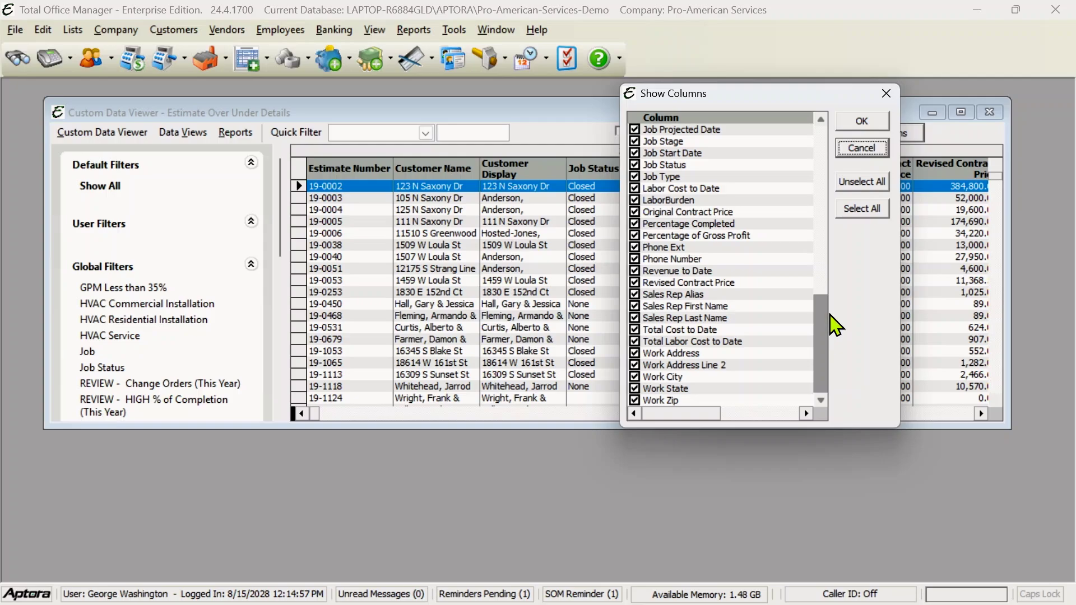
{"action": "left_click_drag", "start_coordinate": [835, 325], "coordinate": [834, 319]}
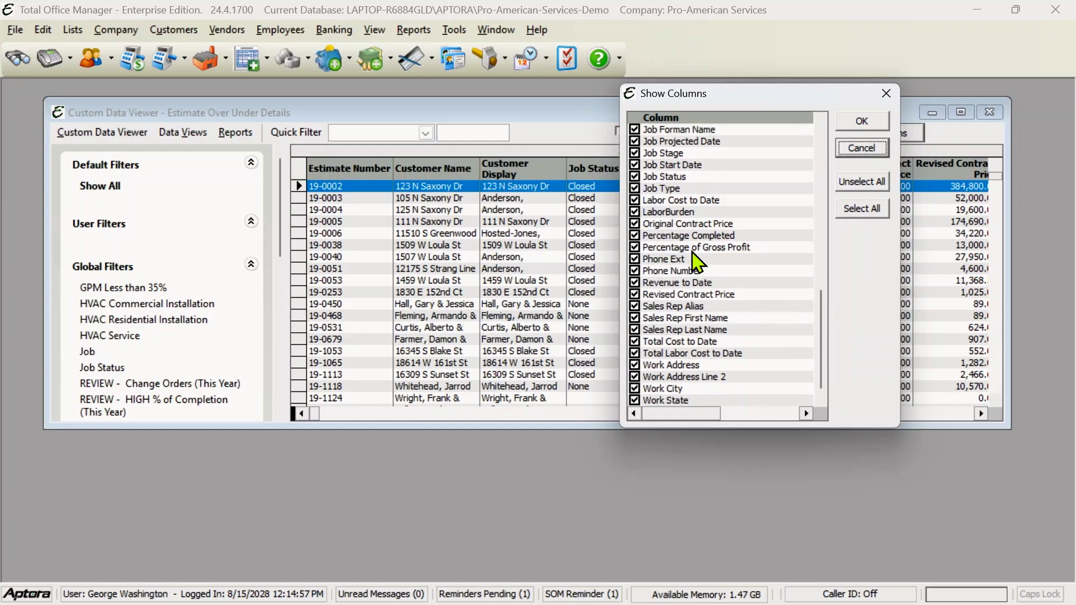
{"action": "scroll", "coordinate": [724, 246], "scroll_direction": "up", "scroll_amount": 1}
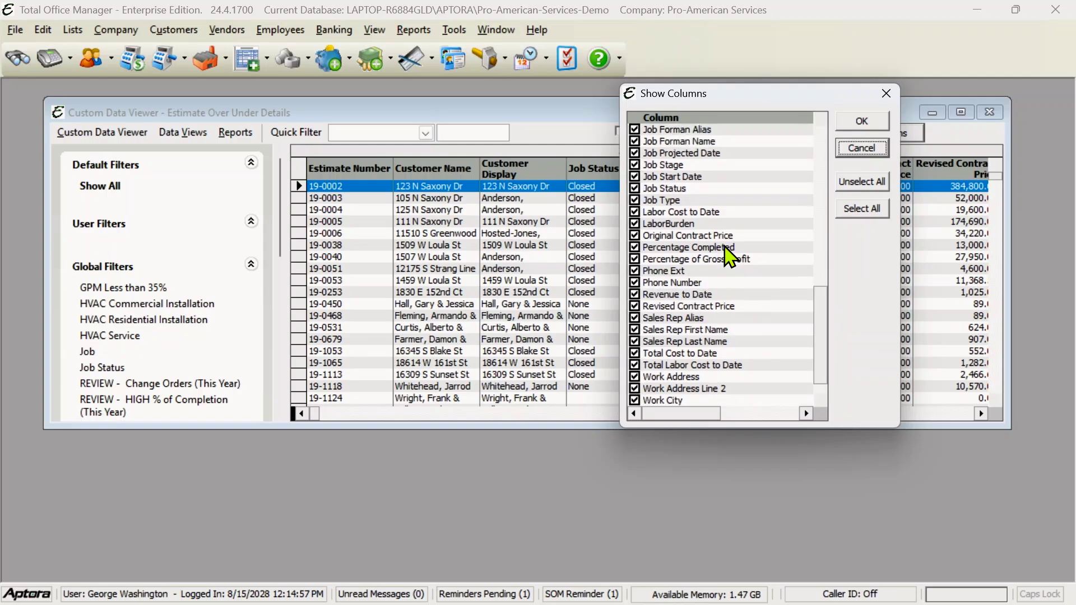
{"action": "scroll", "coordinate": [730, 258], "scroll_direction": "up", "scroll_amount": 5}
{"action": "scroll", "coordinate": [729, 259], "scroll_direction": "up", "scroll_amount": 20}
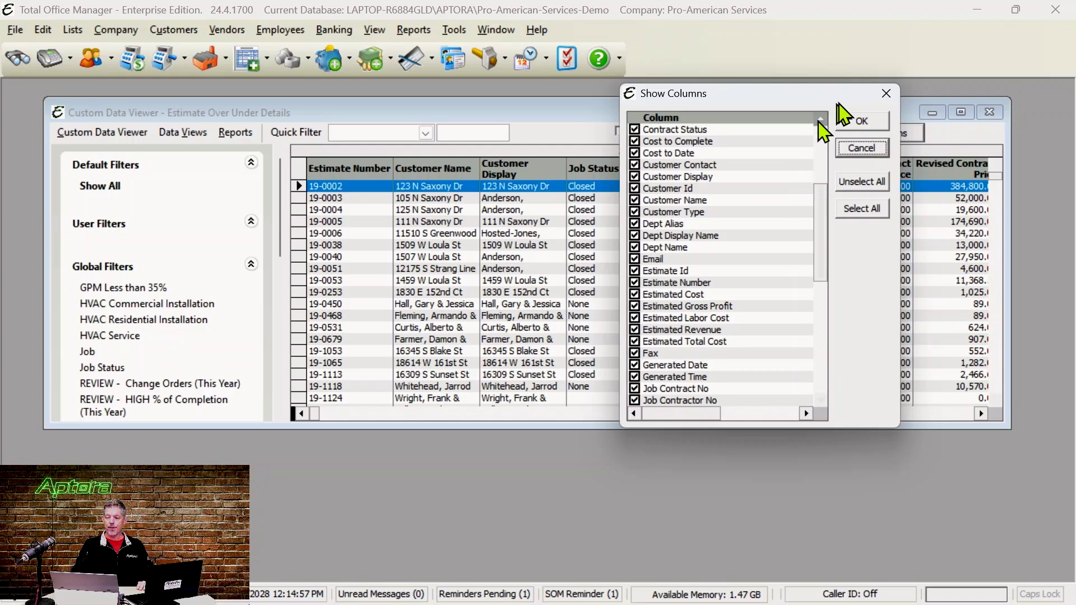
{"action": "left_click", "coordinate": [852, 120]}
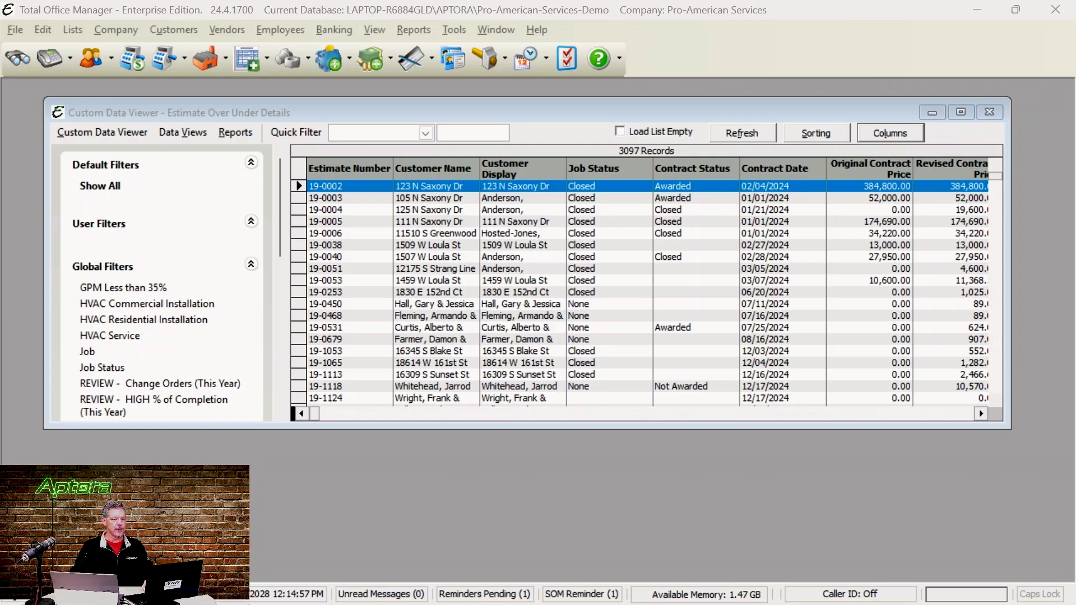
- Switch to SQL Server Management Studio, maximize it, and run the query "select * from vw_DASH_SOM_Opportunities"
{"action": "left_click_drag", "start_coordinate": [0, 263], "coordinate": [610, 50]}
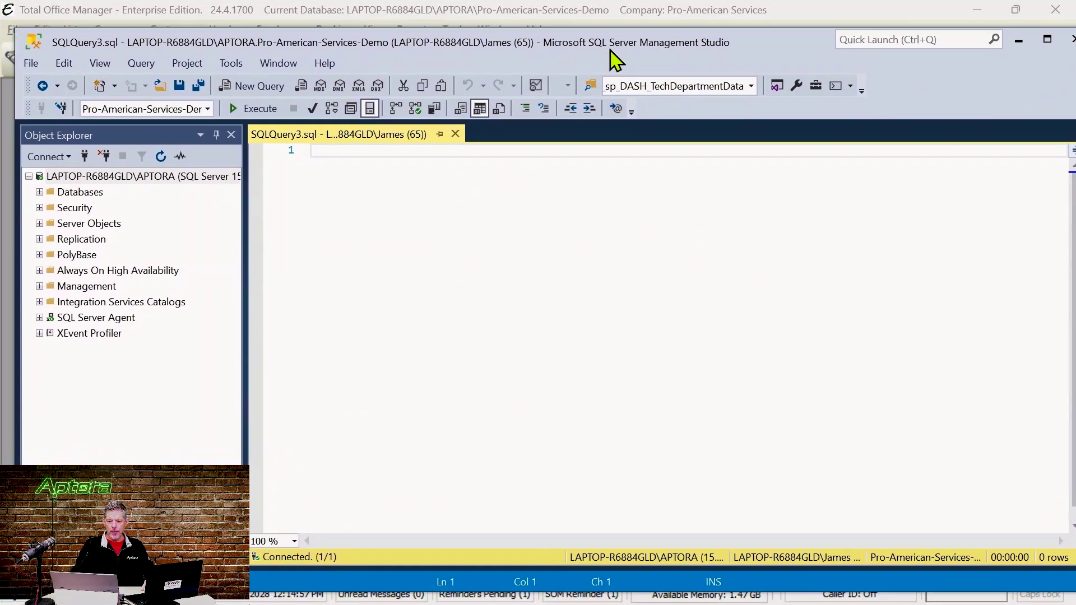
{"action": "left_click", "coordinate": [1046, 41]}
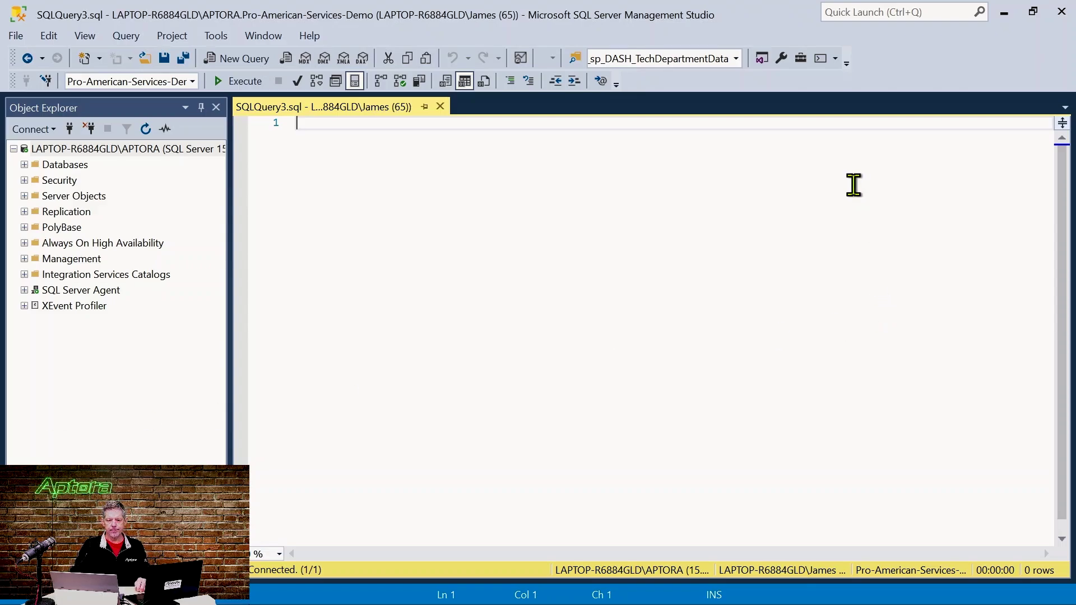
{"action": "type", "text": "select &"}
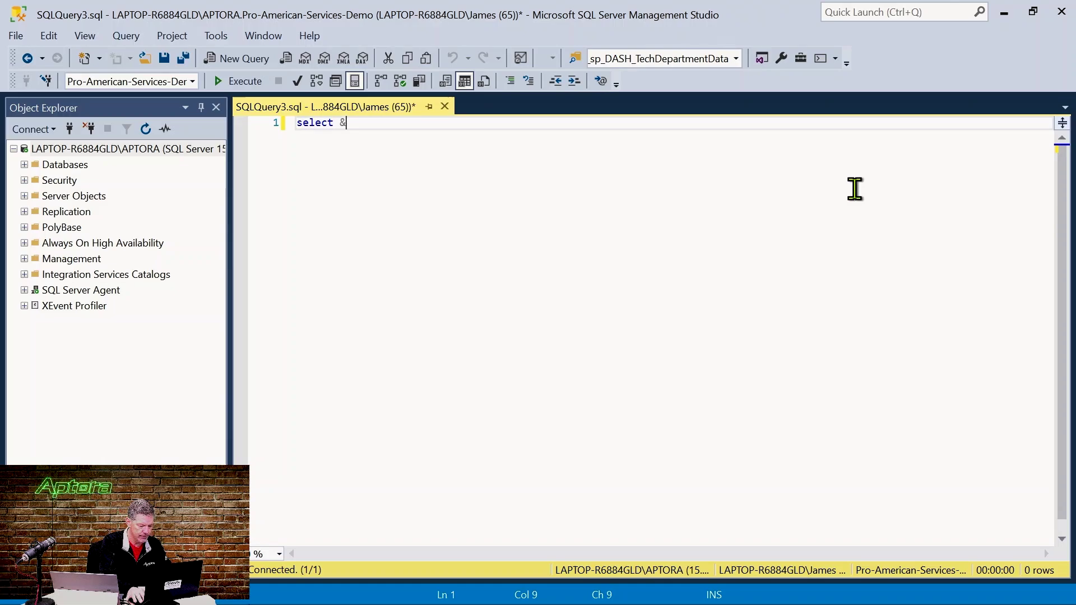
{"action": "key", "text": "BackSpace"}
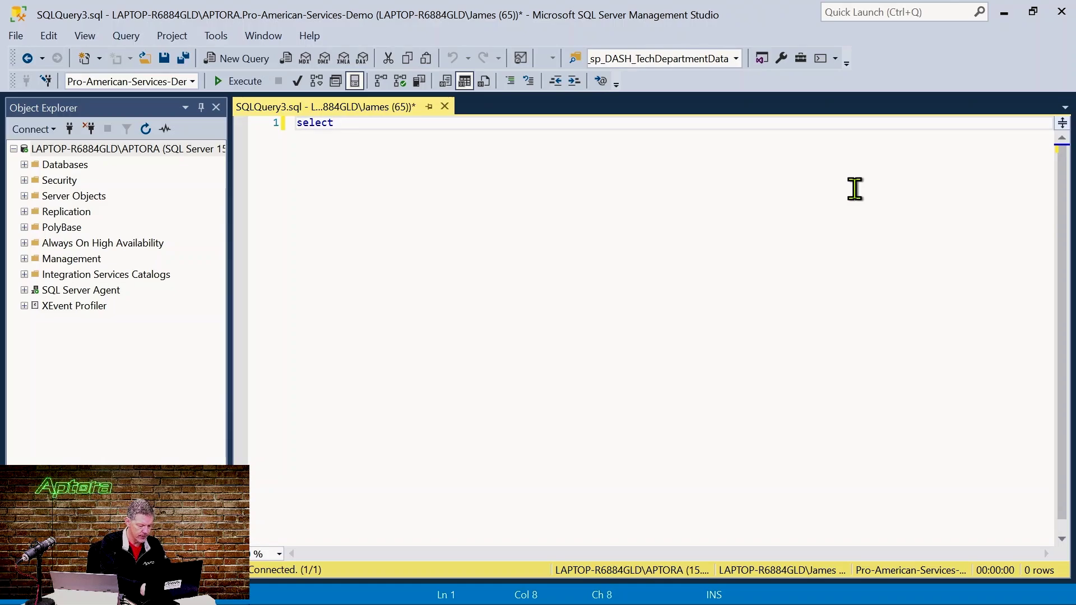
{"action": "type", "text": "* f"}
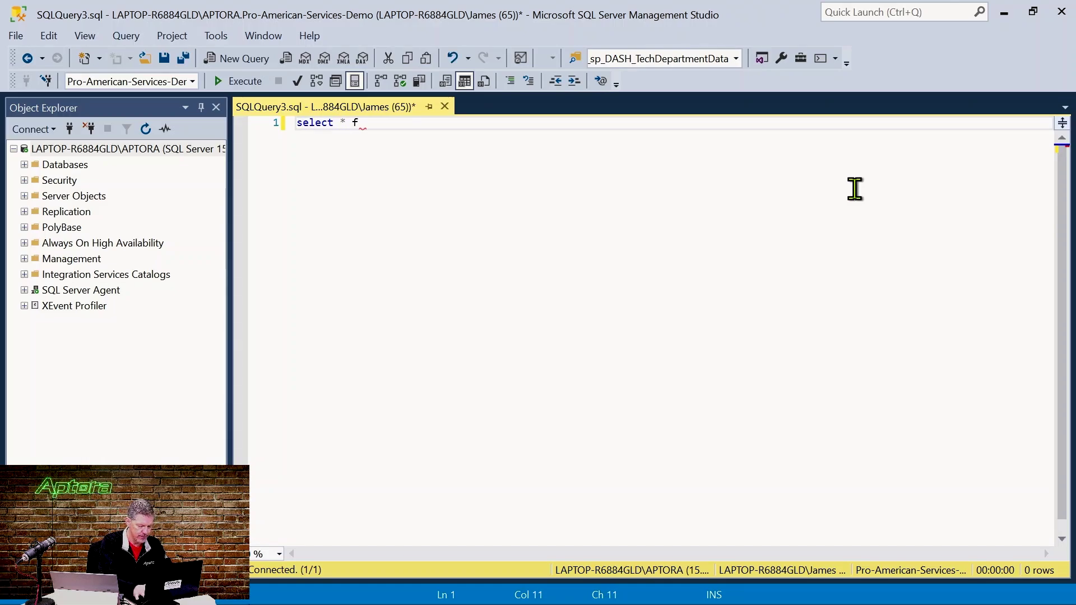
{"action": "type", "text": "rom vw_DASH_SOM_Opportunities"}
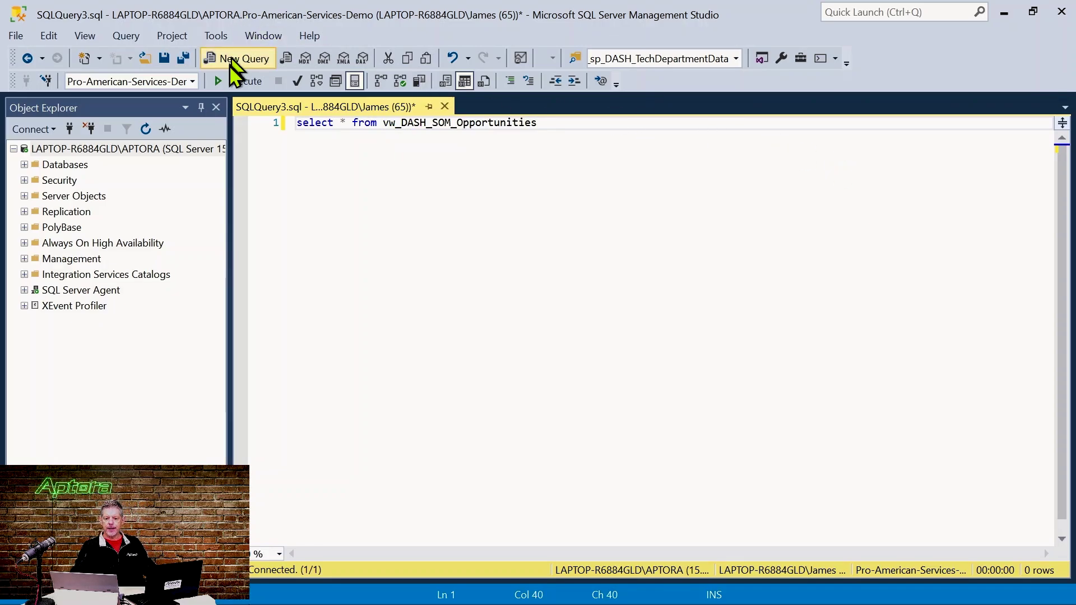
{"action": "left_click", "coordinate": [235, 82]}
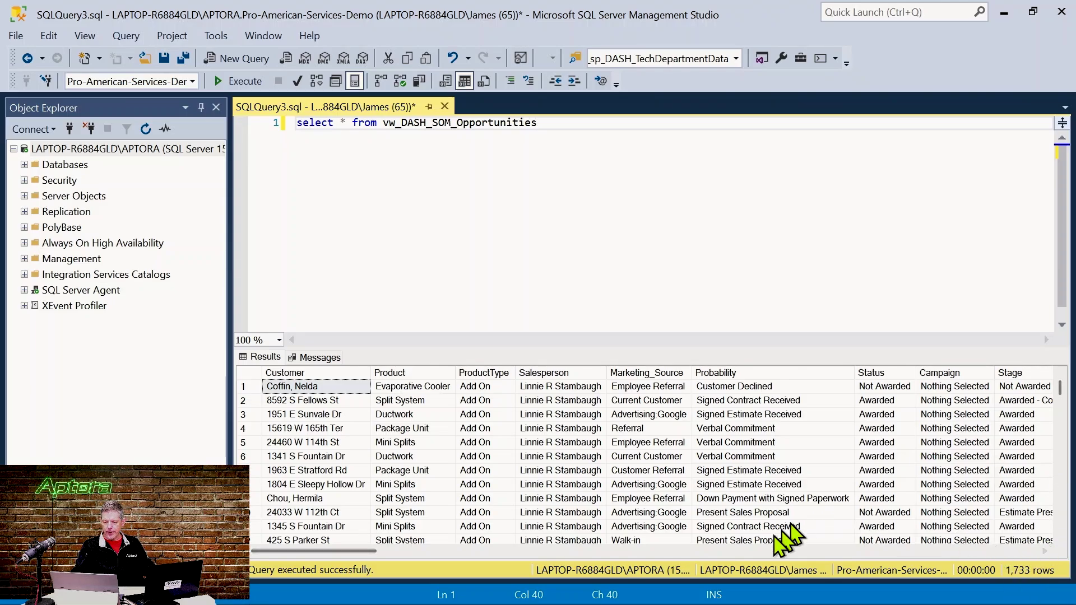
- Examine the columns of the opportunities query results and the view name in the query, then minimize SQL Server Management Studio
{"action": "left_click_drag", "start_coordinate": [306, 551], "coordinate": [359, 551]}
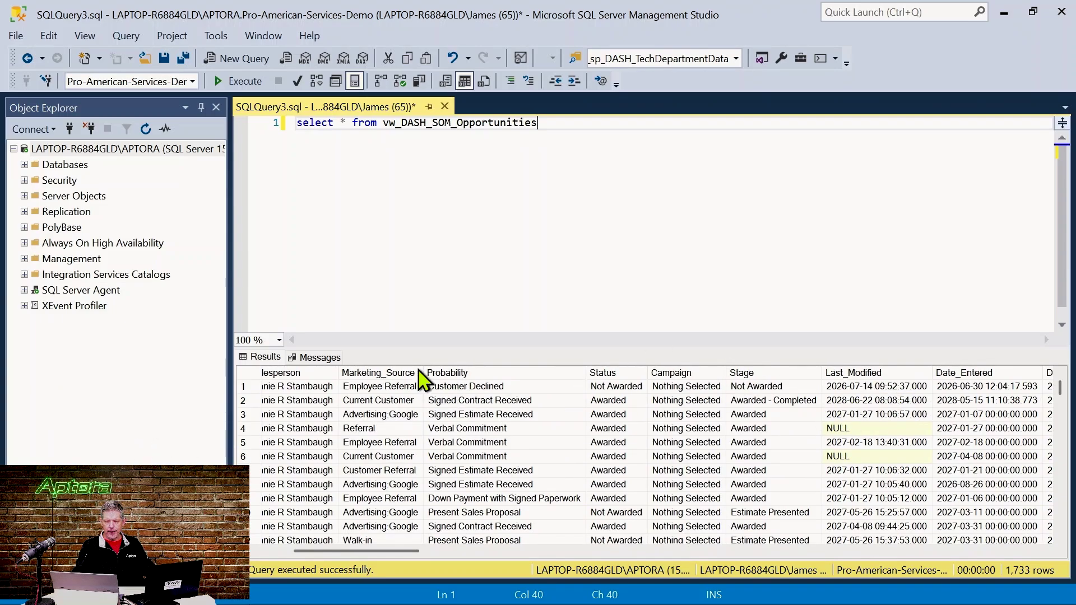
{"action": "left_click_drag", "start_coordinate": [392, 551], "coordinate": [250, 571]}
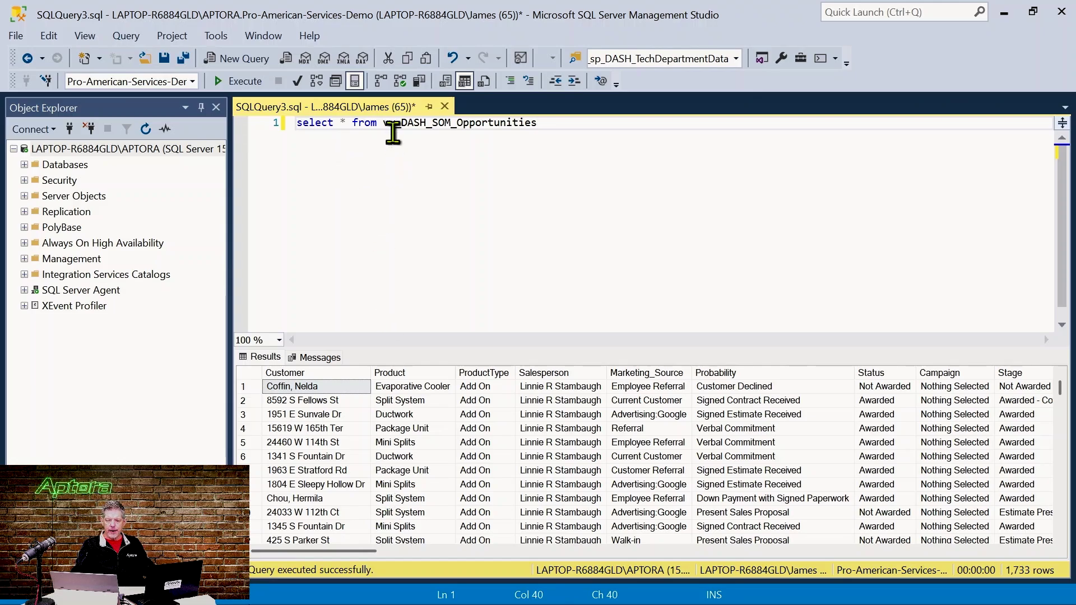
{"action": "left_click_drag", "start_coordinate": [383, 125], "coordinate": [558, 124]}
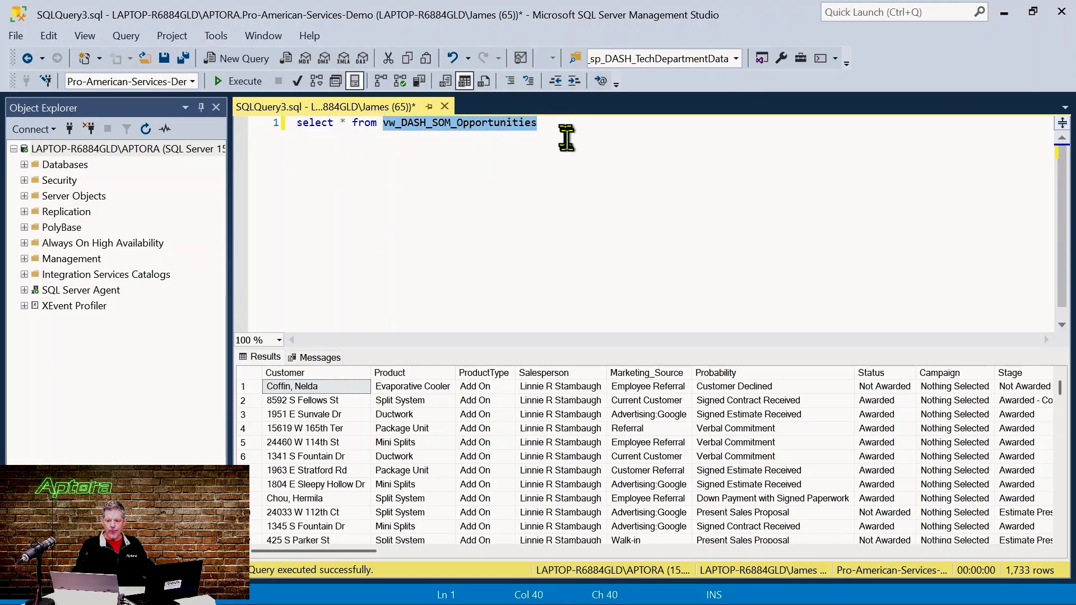
{"action": "left_click", "coordinate": [566, 133]}
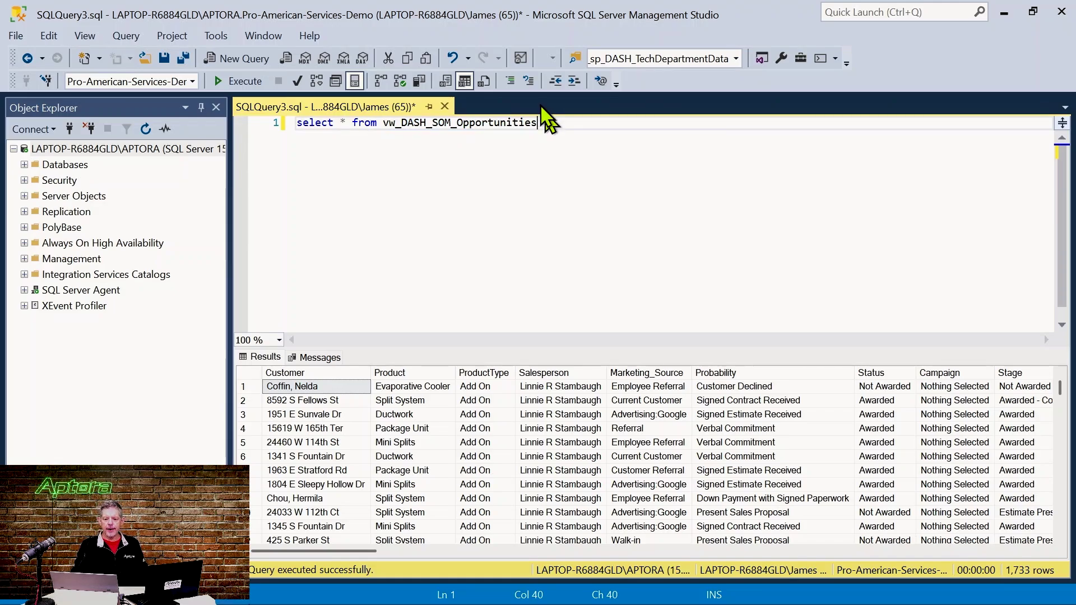
{"action": "left_click_drag", "start_coordinate": [540, 124], "coordinate": [382, 124]}
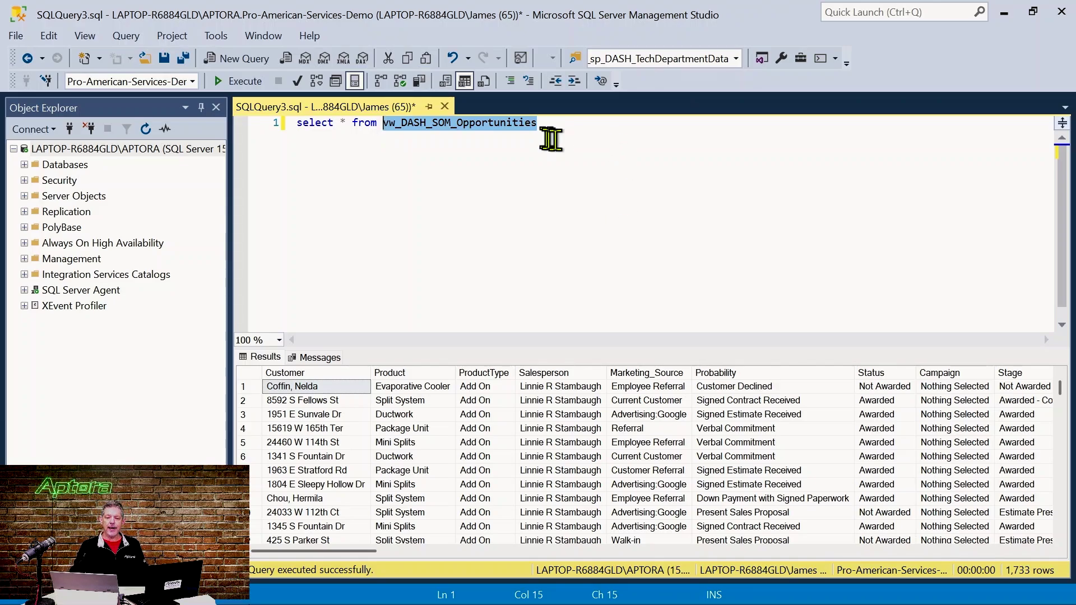
{"action": "left_click", "coordinate": [568, 133]}
{"action": "left_click", "coordinate": [1004, 12]}
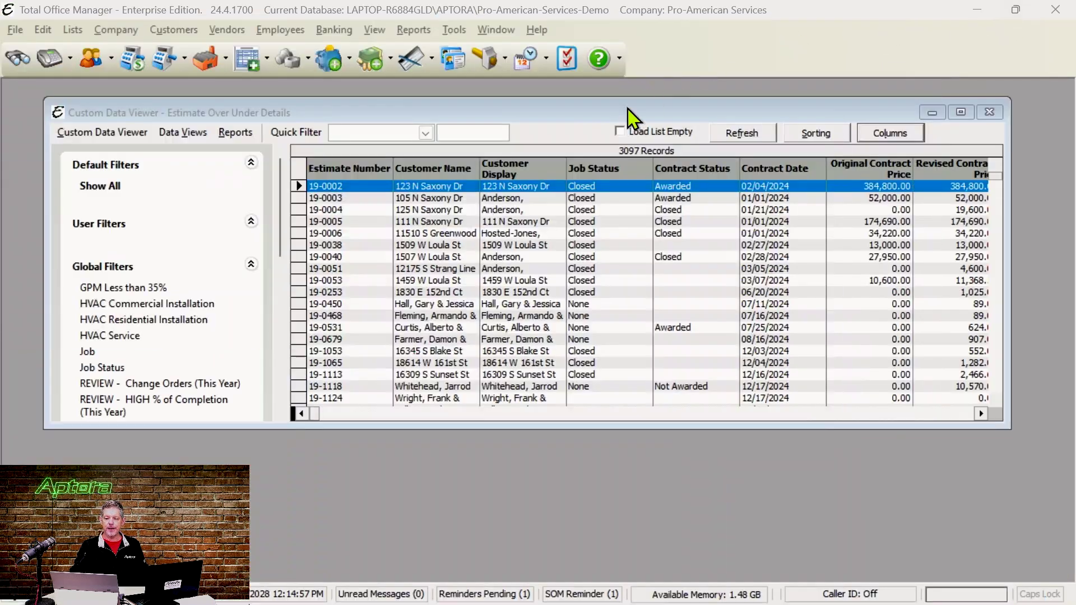
- Enlarge the Custom Data Viewer window in Total Office Manager to fill most of the workspace
{"action": "left_click", "coordinate": [579, 234]}
{"action": "left_click_drag", "start_coordinate": [455, 113], "coordinate": [453, 116]}
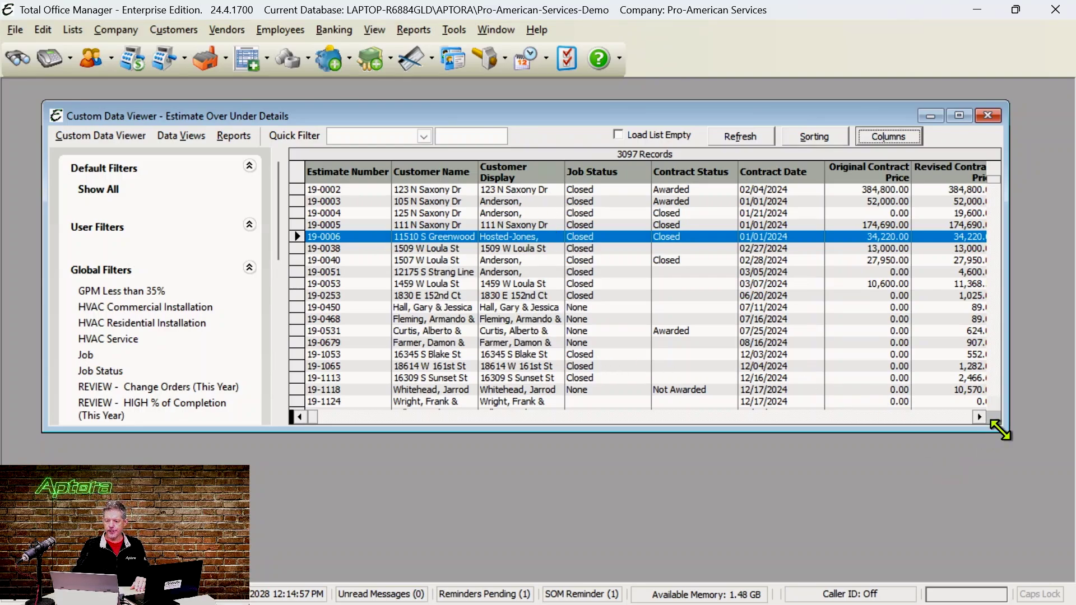
{"action": "left_click_drag", "start_coordinate": [1008, 432], "coordinate": [1060, 566]}
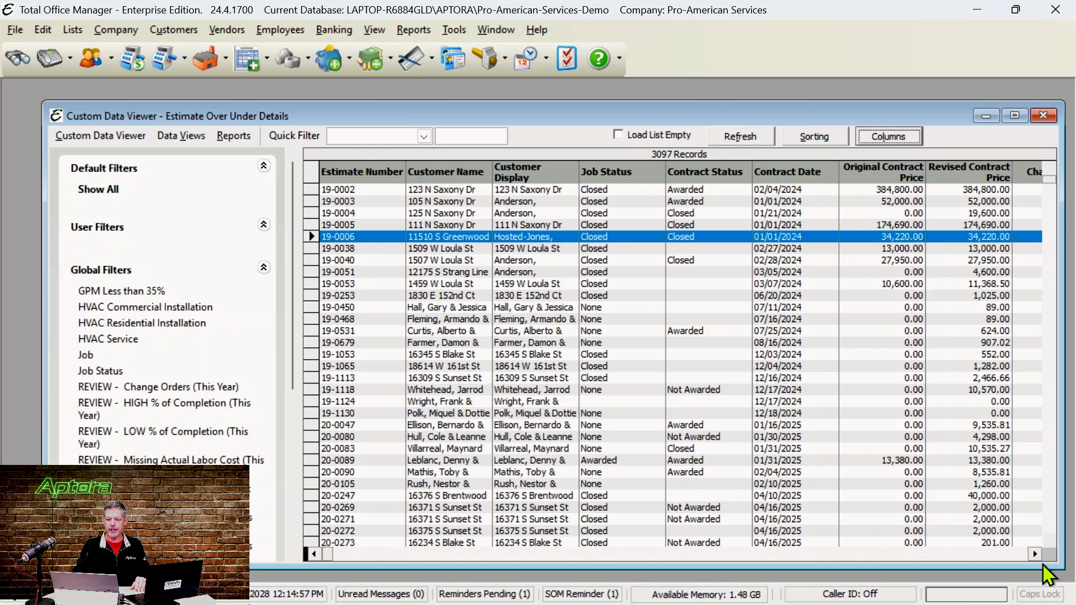
{"action": "left_click", "coordinate": [456, 307]}
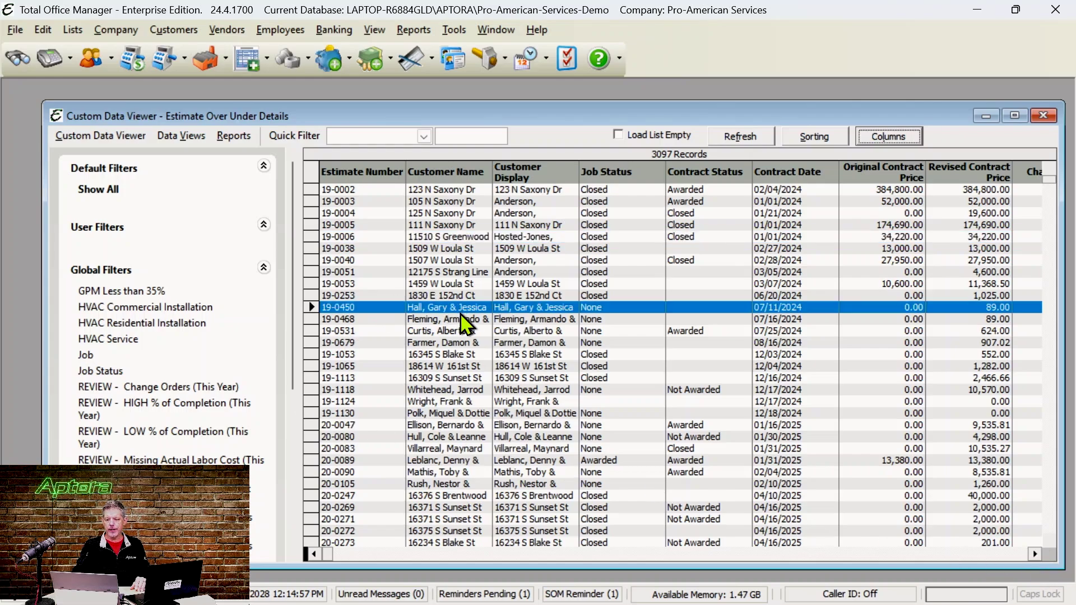
{"action": "left_click", "coordinate": [235, 137]}
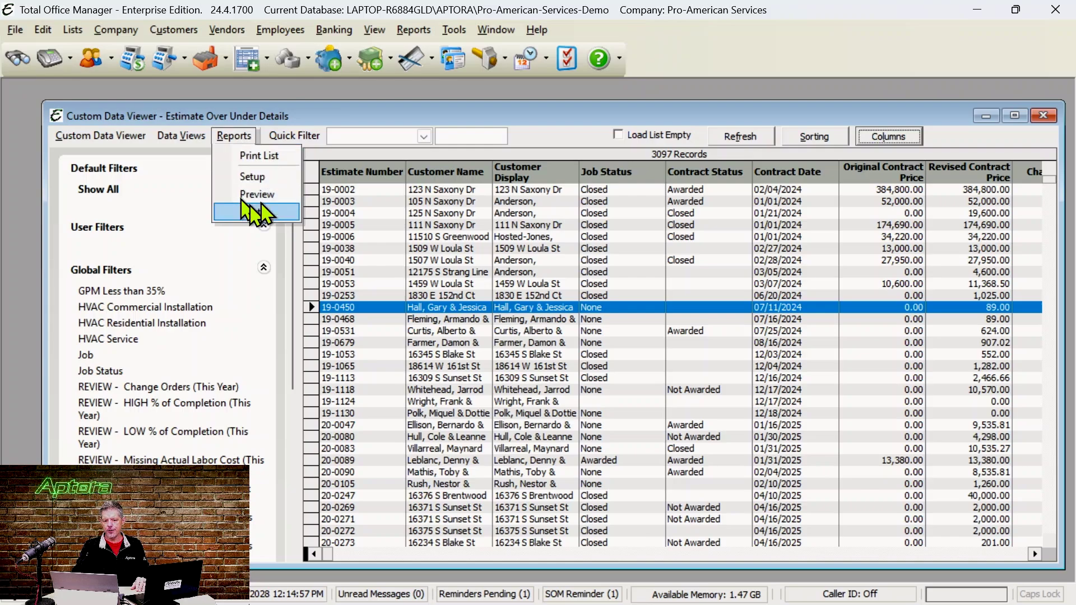
{"action": "right_click", "coordinate": [453, 236]}
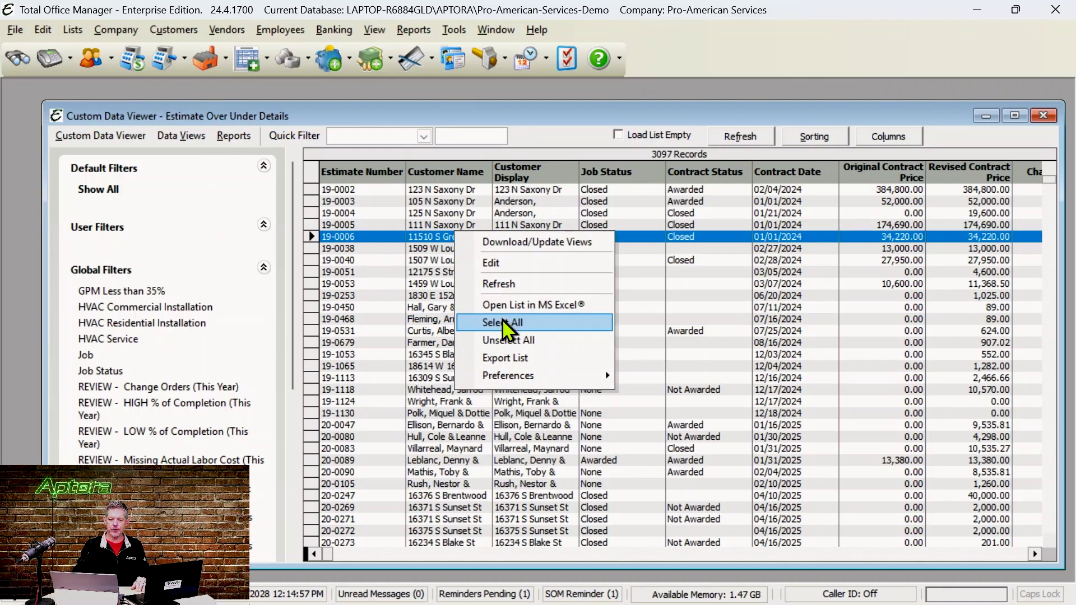
{"action": "left_click", "coordinate": [432, 335]}
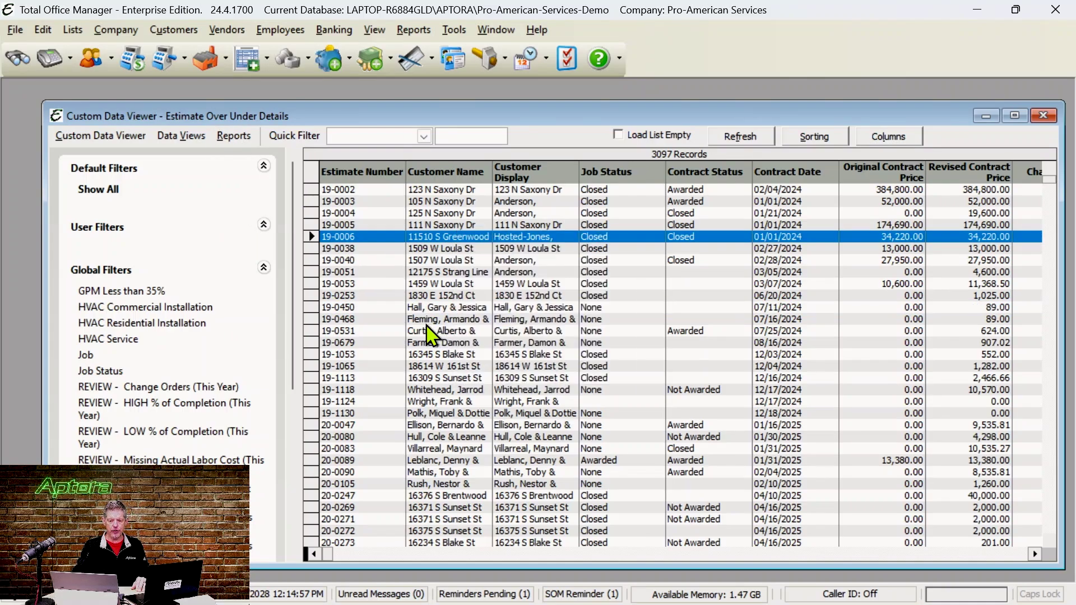
{"action": "left_click", "coordinate": [431, 335]}
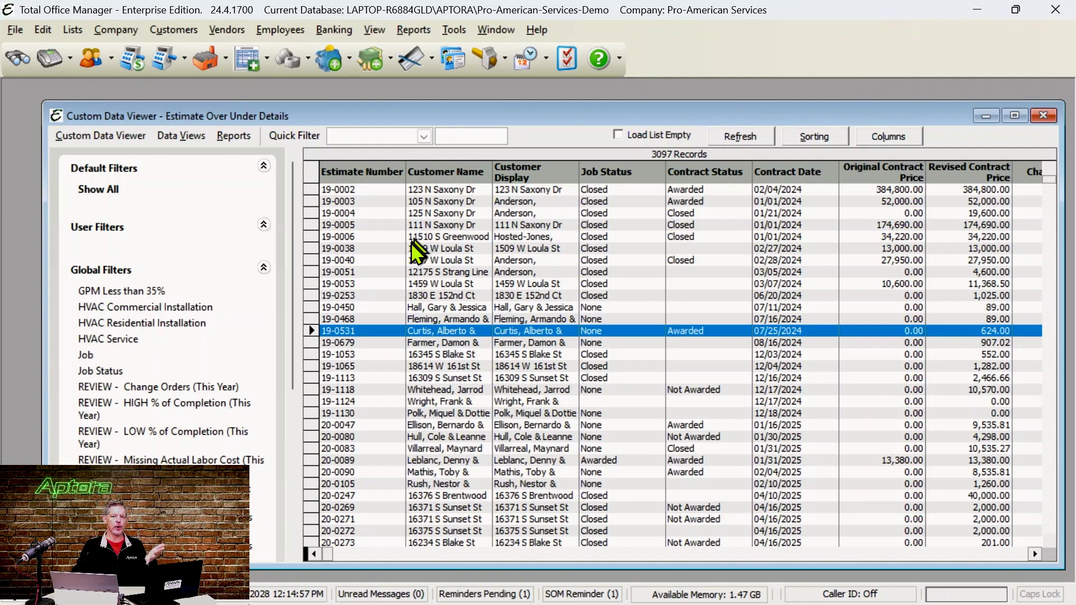
- Open the report setup for the data view, move it to the upper middle of the workspace, and select the Over under report
{"action": "left_click", "coordinate": [240, 140]}
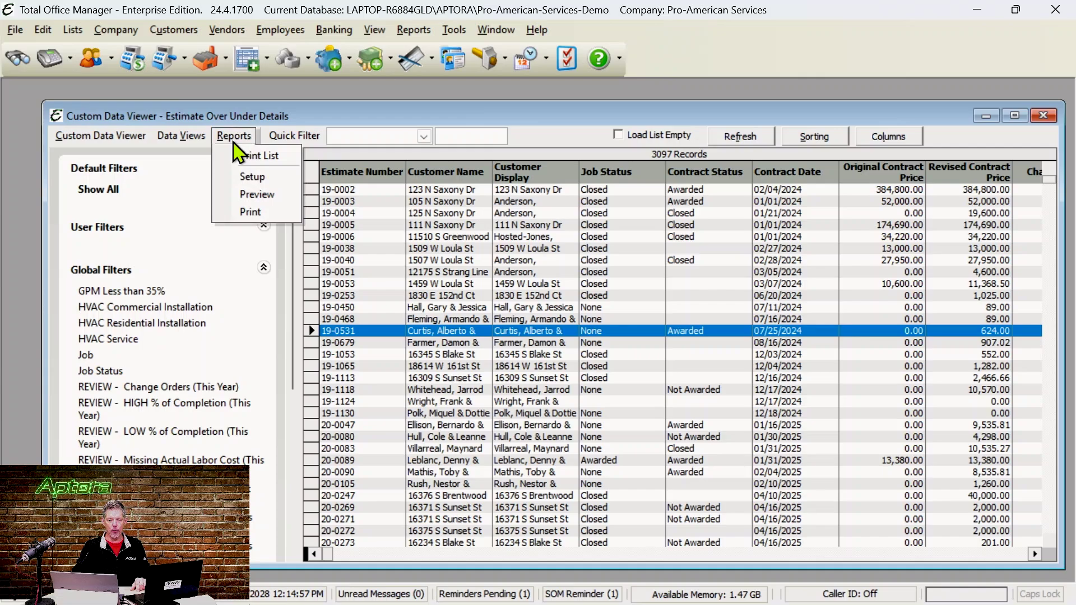
{"action": "left_click", "coordinate": [252, 176]}
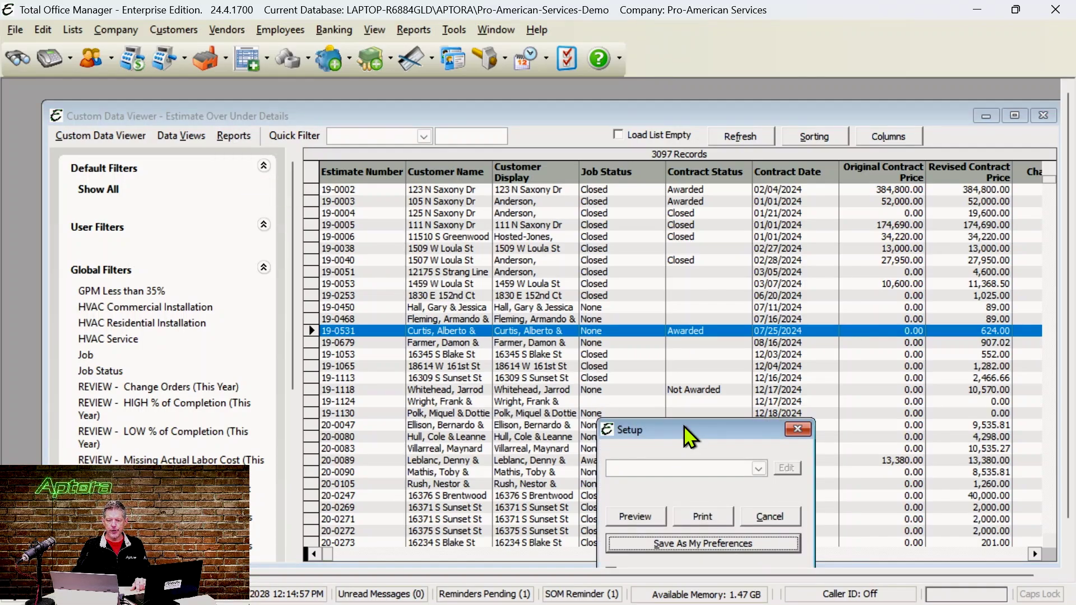
{"action": "left_click_drag", "start_coordinate": [681, 432], "coordinate": [541, 168]}
{"action": "left_click", "coordinate": [608, 204]}
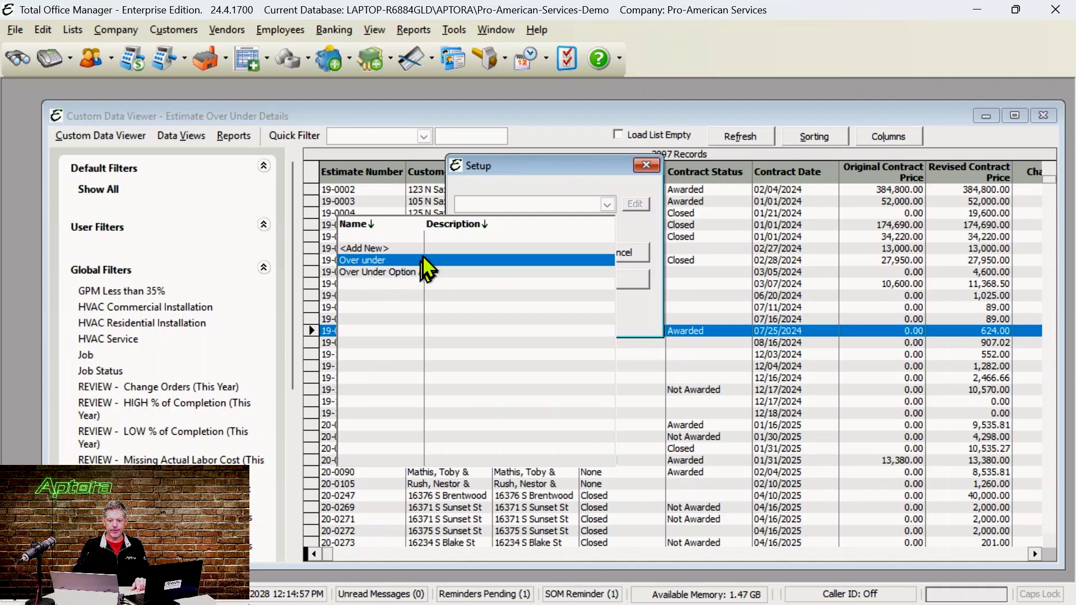
{"action": "left_click_drag", "start_coordinate": [424, 224], "coordinate": [458, 224]}
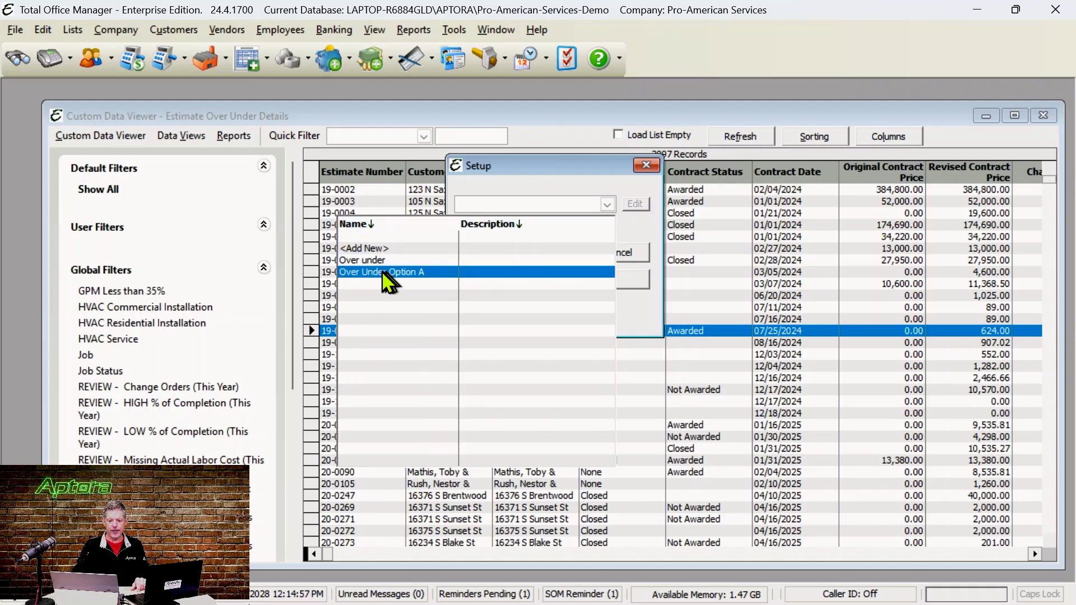
{"action": "left_click", "coordinate": [363, 263]}
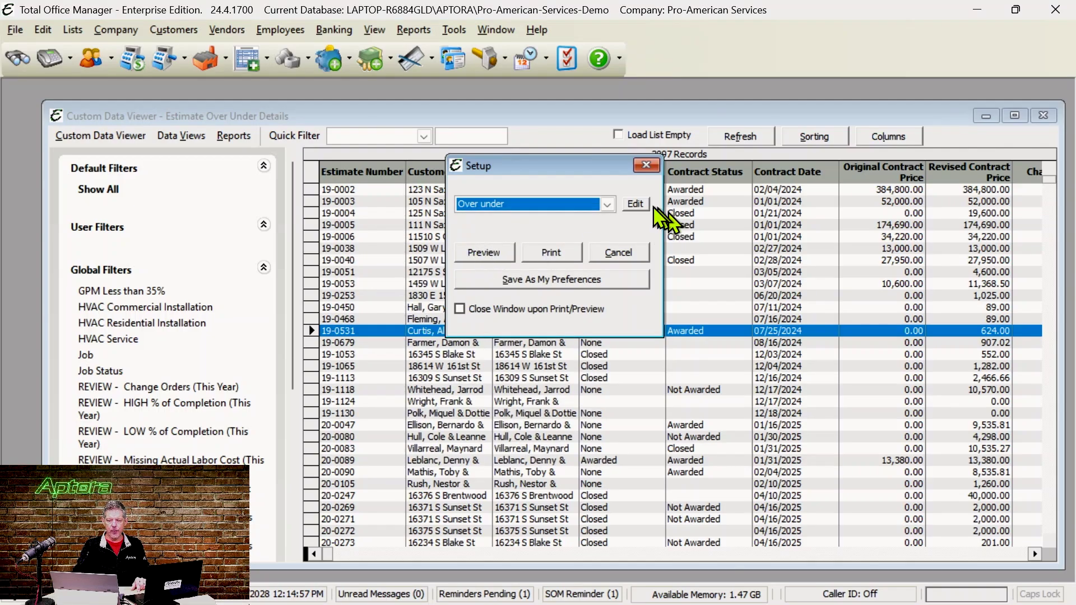
- Open the Over under report for editing, maximize the designer, and narrow the field list and properties to widen the layout area
{"action": "left_click", "coordinate": [637, 204]}
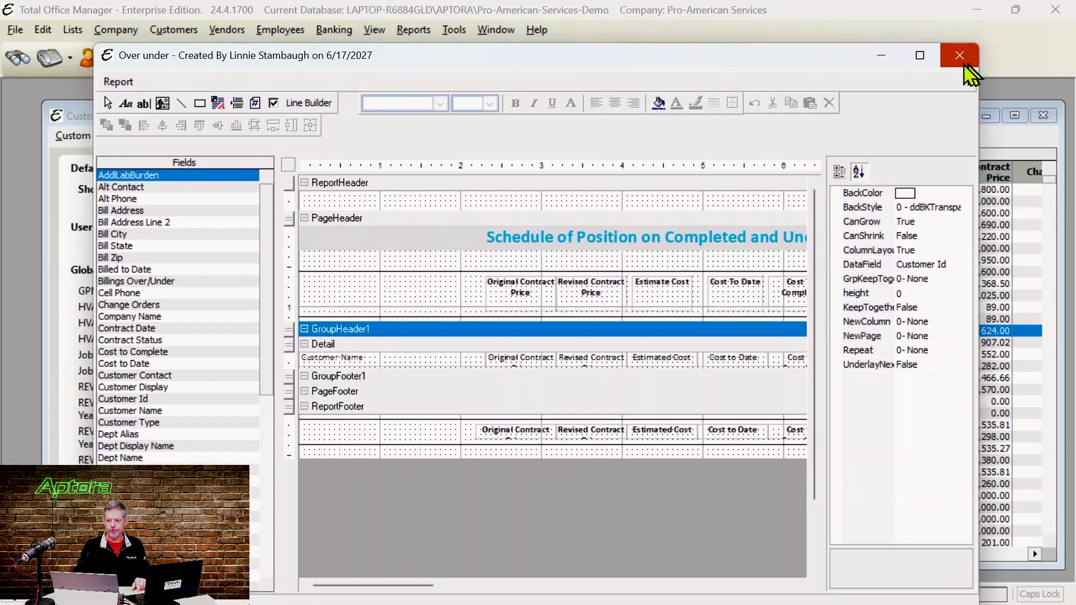
{"action": "left_click", "coordinate": [920, 55]}
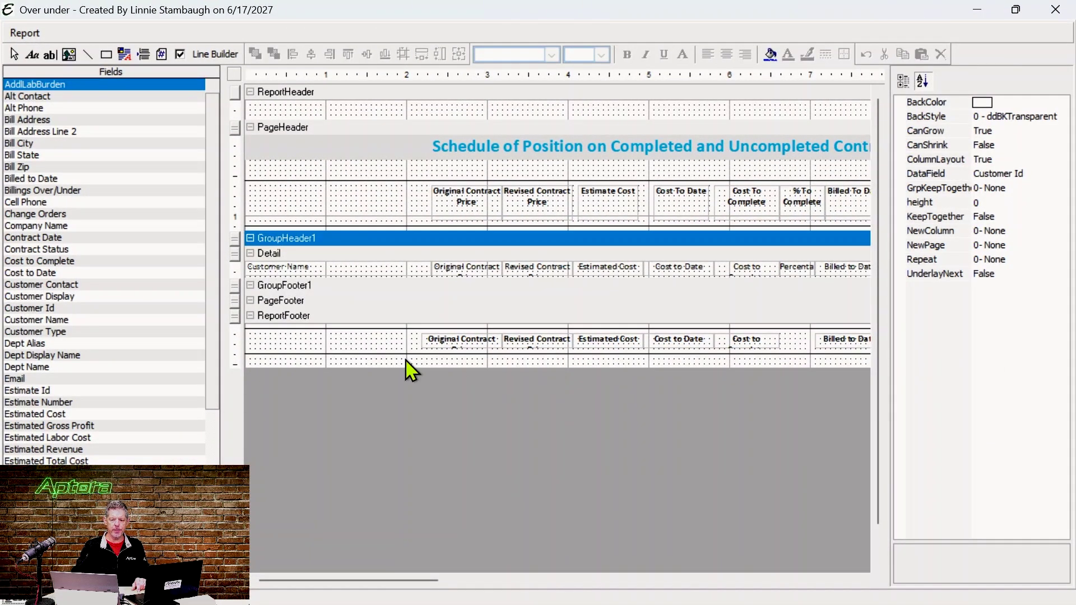
{"action": "left_click_drag", "start_coordinate": [225, 117], "coordinate": [145, 124]}
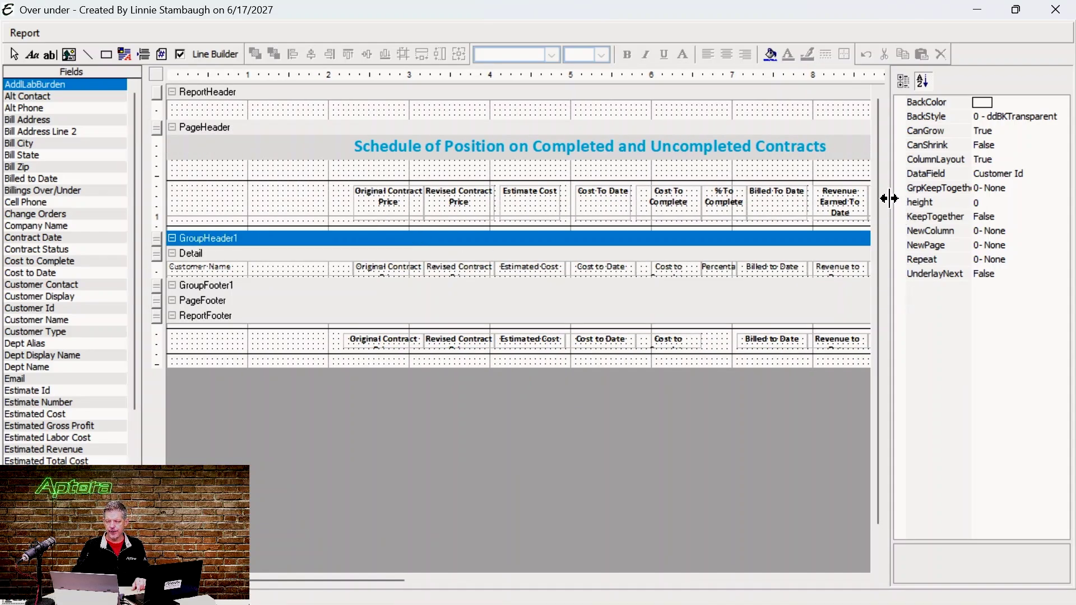
{"action": "left_click_drag", "start_coordinate": [891, 200], "coordinate": [921, 204]}
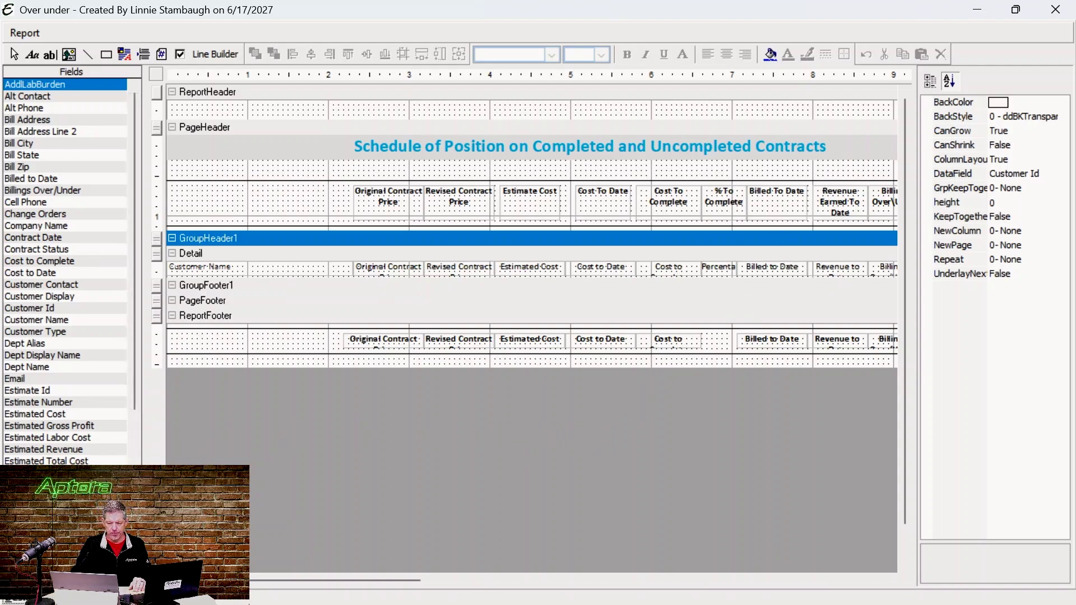
- Preview the Over under report and page through its first pages, checking the contract price, cost and billing columns
{"action": "left_click", "coordinate": [66, 597]}
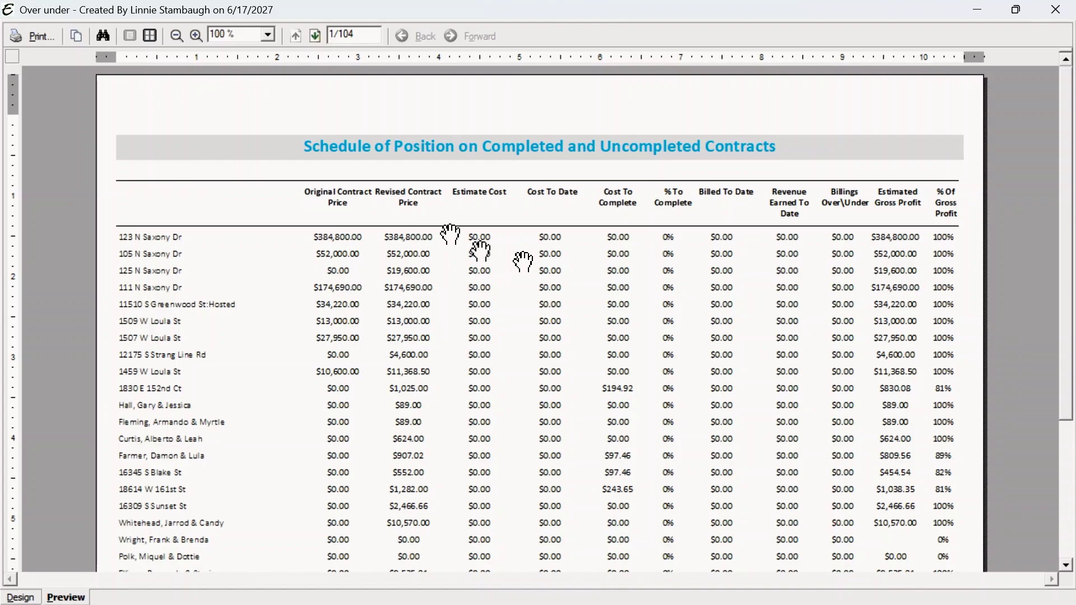
{"action": "scroll", "coordinate": [549, 272], "scroll_direction": "down", "scroll_amount": 5}
{"action": "scroll", "coordinate": [548, 272], "scroll_direction": "up", "scroll_amount": 5}
{"action": "left_click", "coordinate": [316, 37]}
{"action": "left_click", "coordinate": [315, 37]}
{"action": "left_click", "coordinate": [315, 36]}
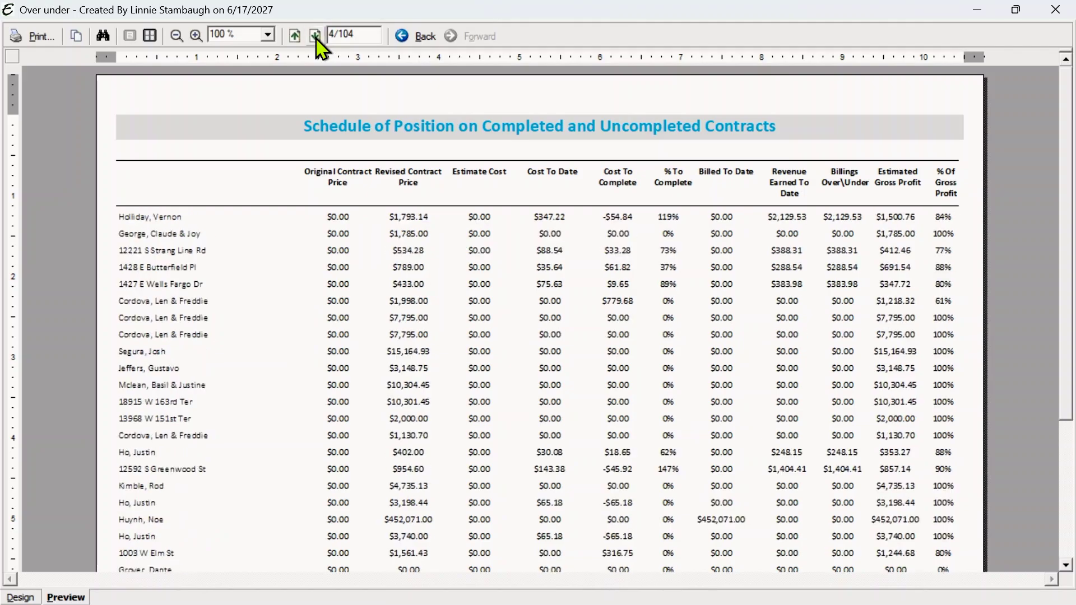
{"action": "left_click", "coordinate": [315, 36]}
{"action": "left_click", "coordinate": [315, 36]}
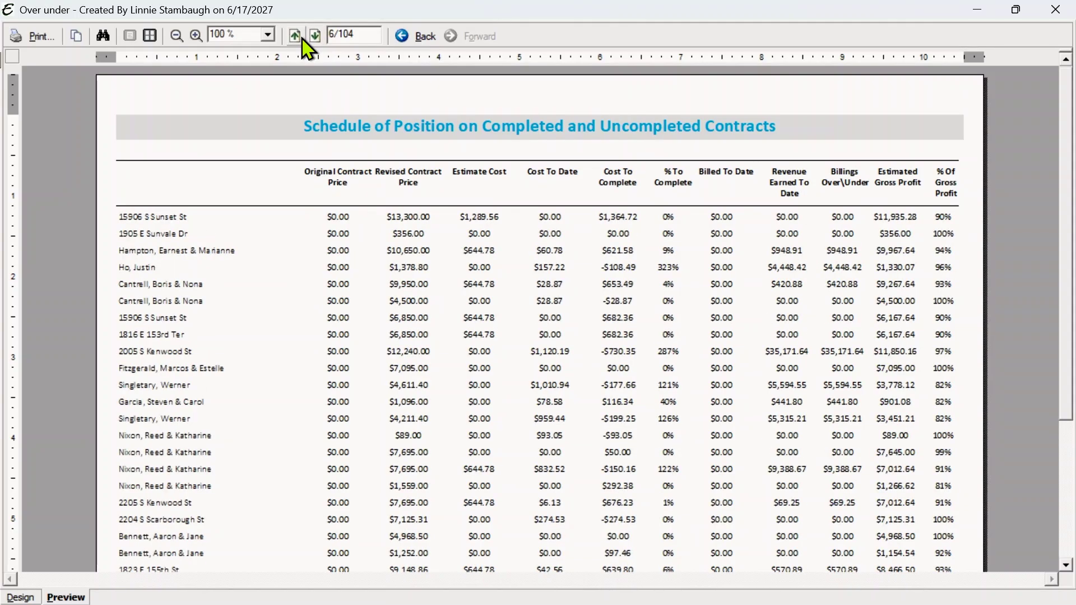
{"action": "left_click", "coordinate": [295, 37]}
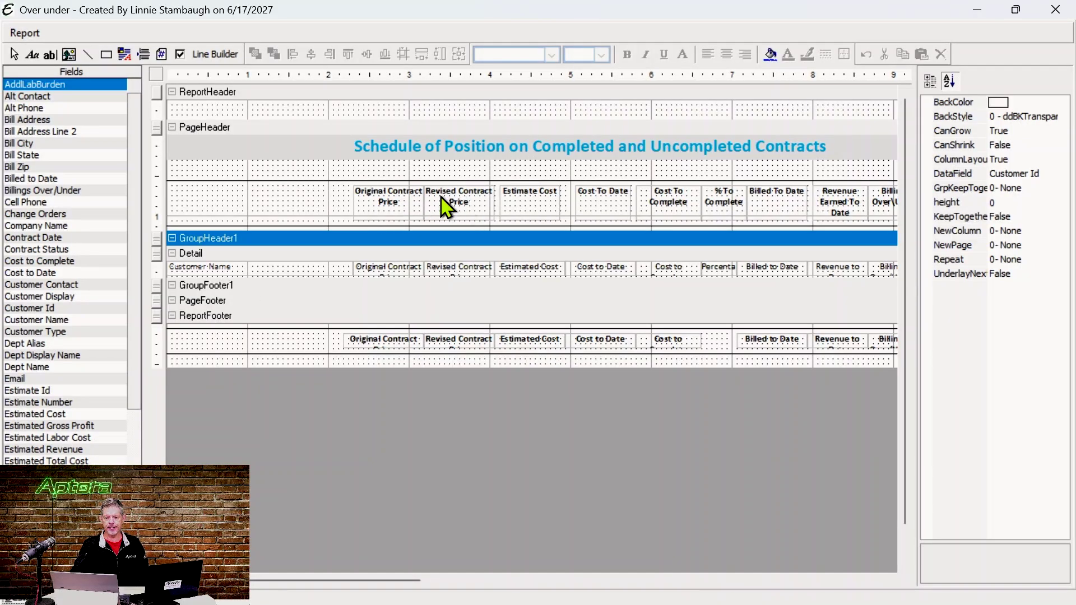
- Look over the designer's available fields and report commands, then close the Over under designer and its report setup
{"action": "scroll", "coordinate": [123, 243], "scroll_direction": "down", "scroll_amount": 2}
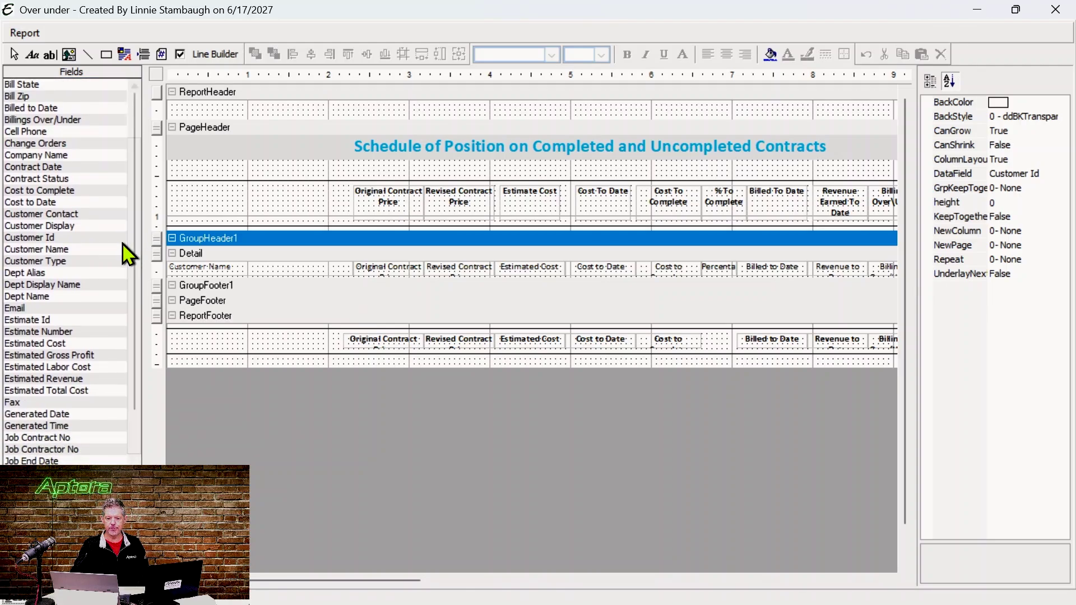
{"action": "scroll", "coordinate": [122, 243], "scroll_direction": "up", "scroll_amount": 2}
{"action": "left_click", "coordinate": [26, 33]}
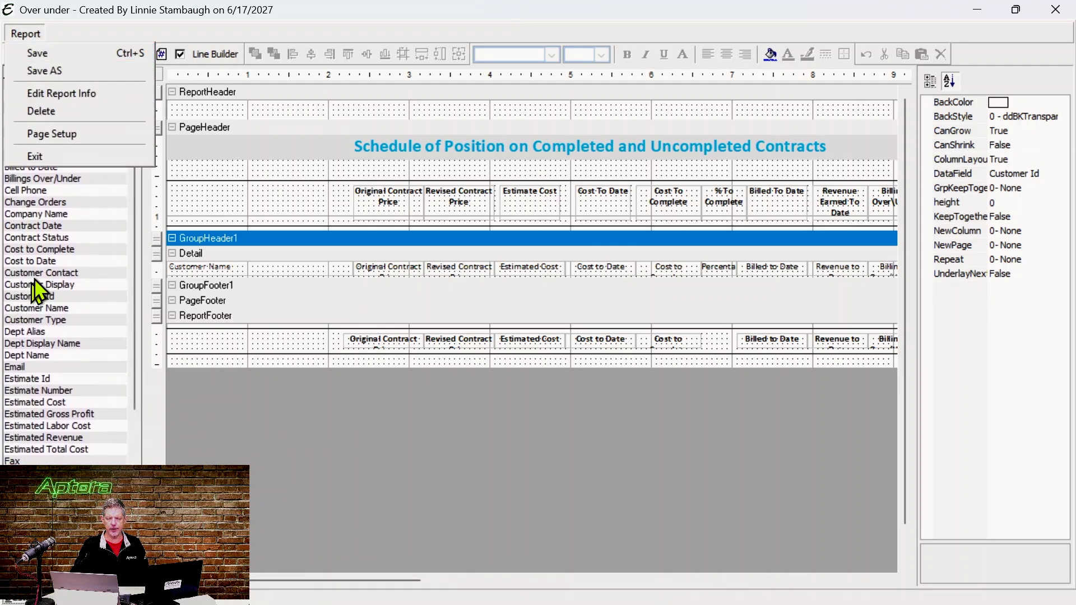
{"action": "left_click", "coordinate": [1061, 15]}
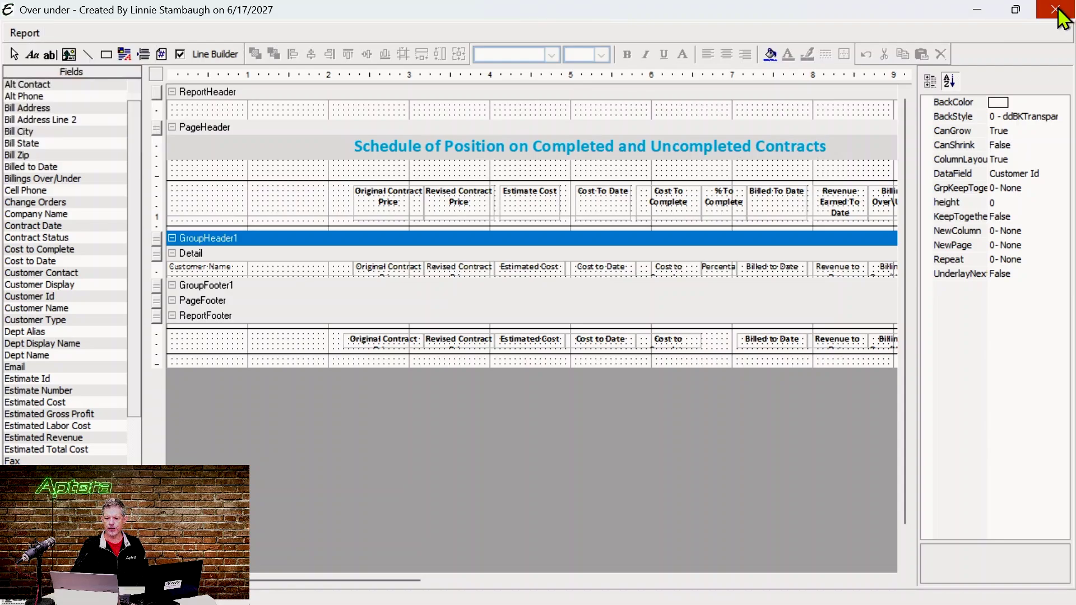
{"action": "left_click", "coordinate": [1058, 9]}
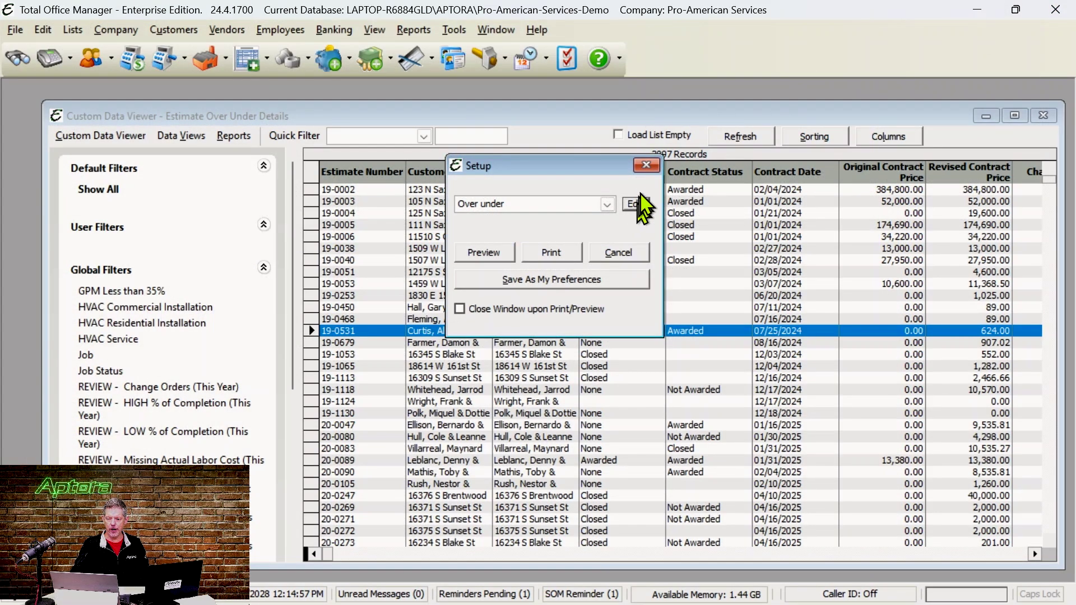
{"action": "left_click", "coordinate": [646, 165]}
- Examine the full list of available data views in the Custom Data Viewer, then dismiss it without switching views
{"action": "left_click", "coordinate": [182, 135]}
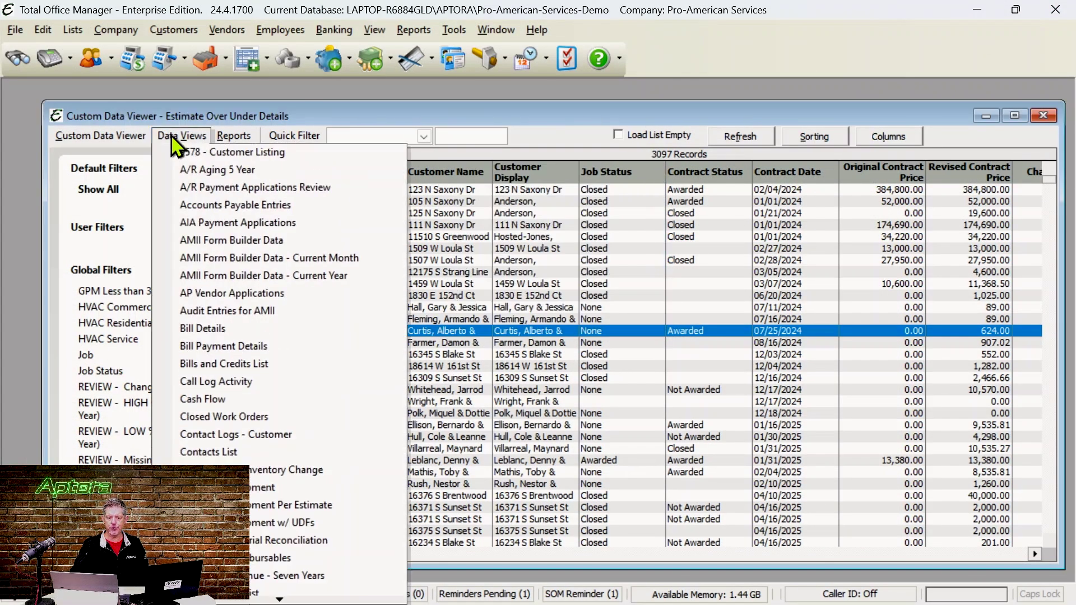
{"action": "scroll", "coordinate": [307, 591], "scroll_direction": "down", "scroll_amount": 3}
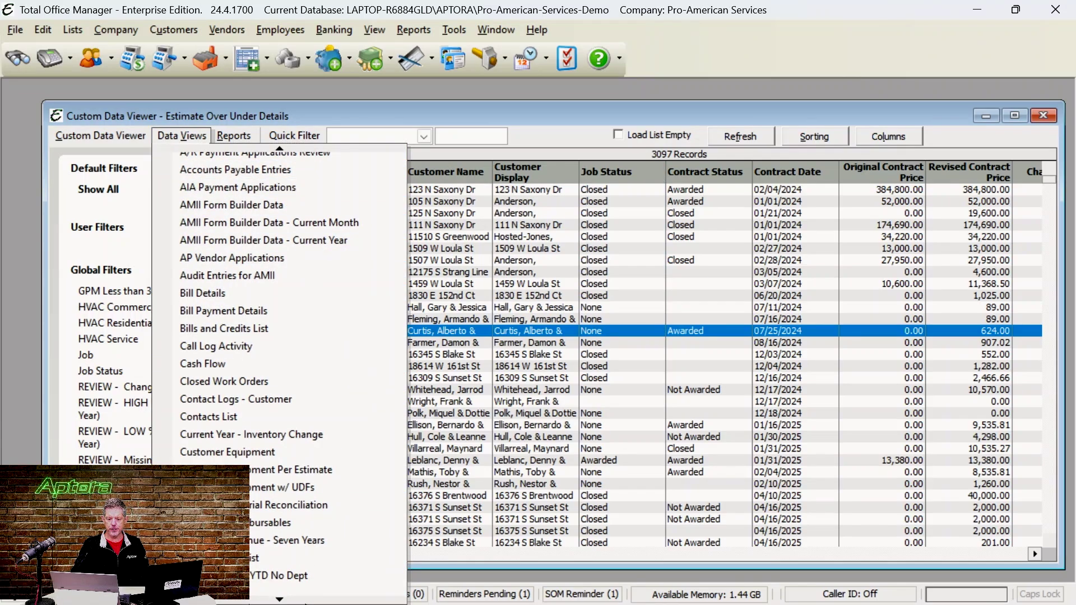
{"action": "scroll", "coordinate": [303, 599], "scroll_direction": "down", "scroll_amount": 4}
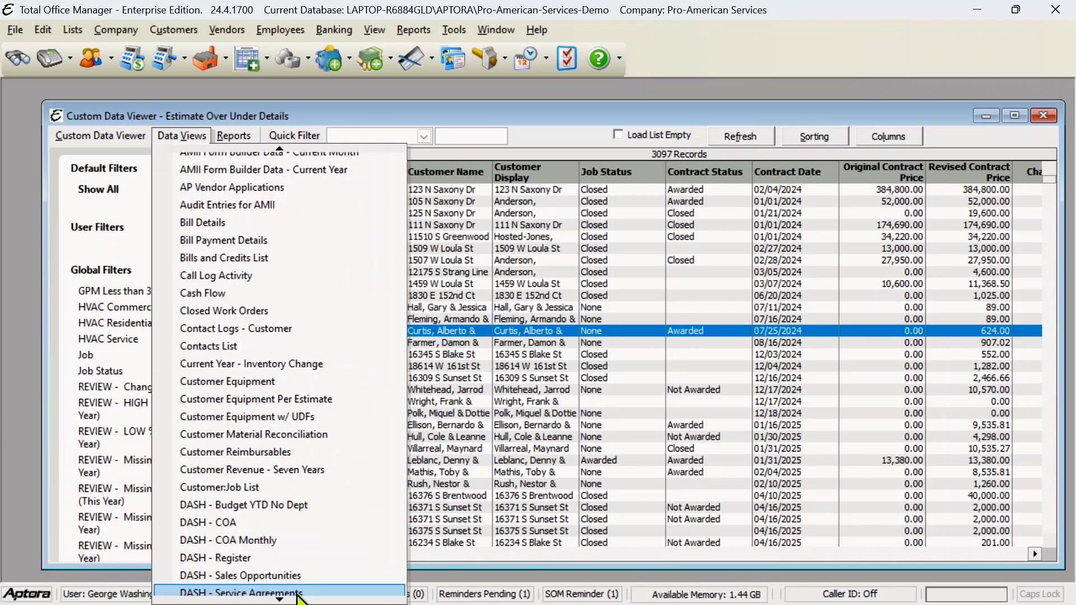
{"action": "scroll", "coordinate": [297, 601], "scroll_direction": "down", "scroll_amount": 5}
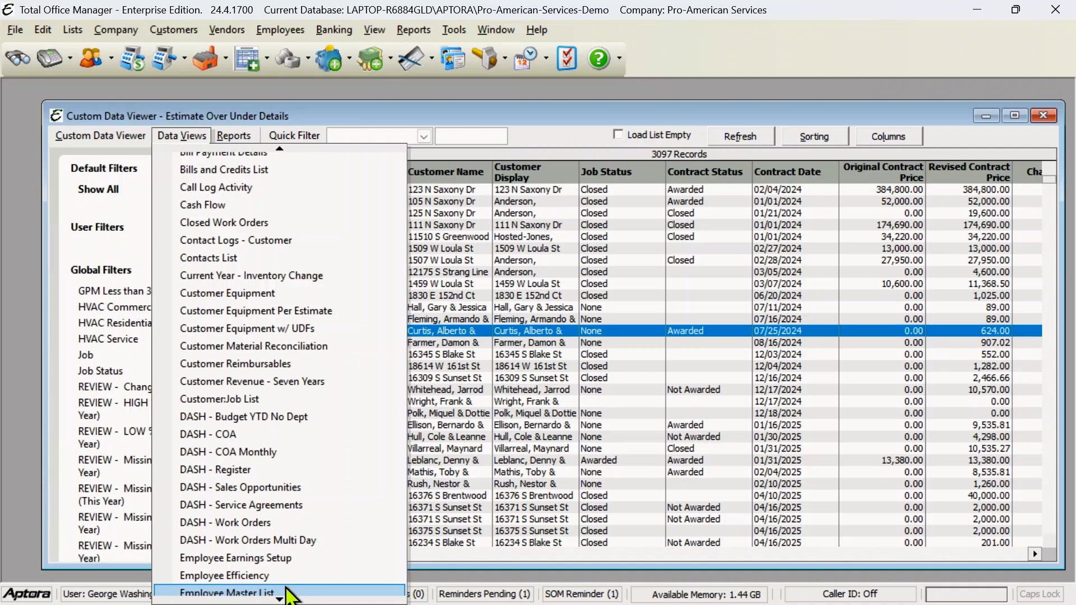
{"action": "scroll", "coordinate": [286, 600], "scroll_direction": "down", "scroll_amount": 9}
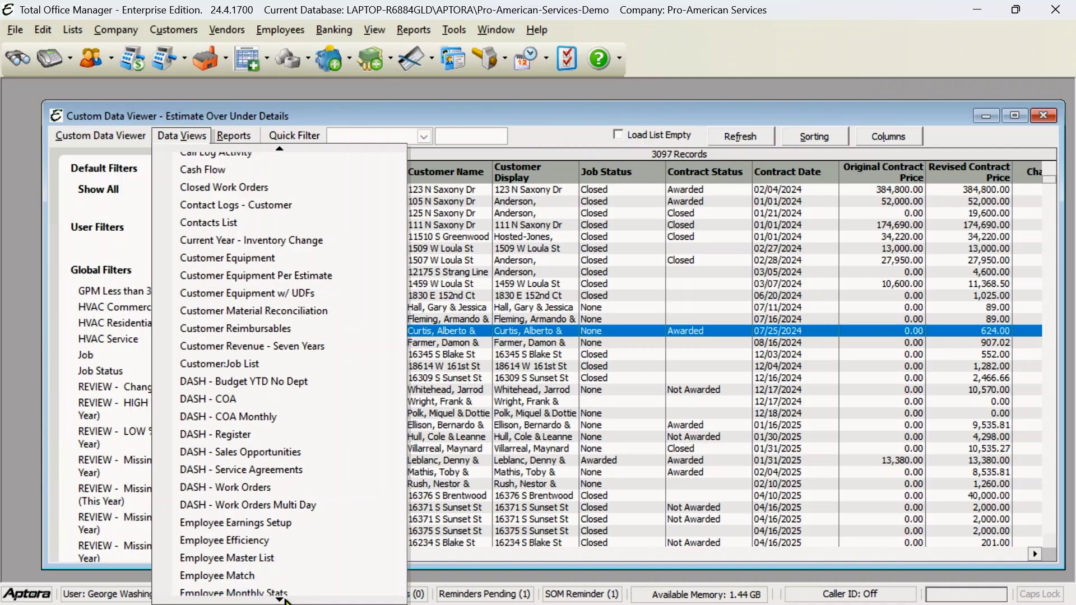
{"action": "scroll", "coordinate": [284, 600], "scroll_direction": "down", "scroll_amount": 3}
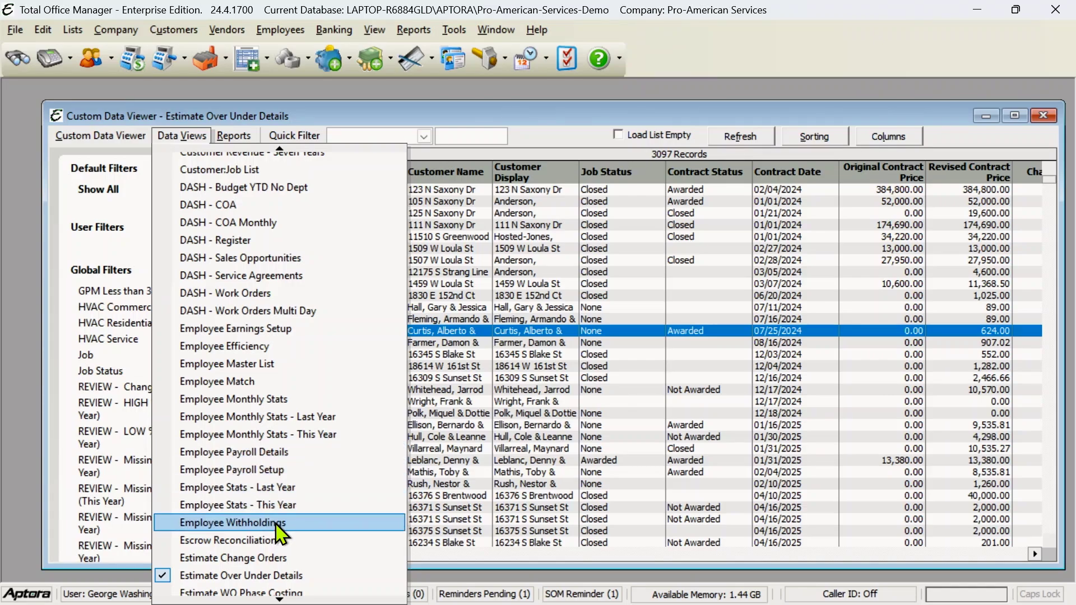
{"action": "scroll", "coordinate": [283, 553], "scroll_direction": "down", "scroll_amount": 3}
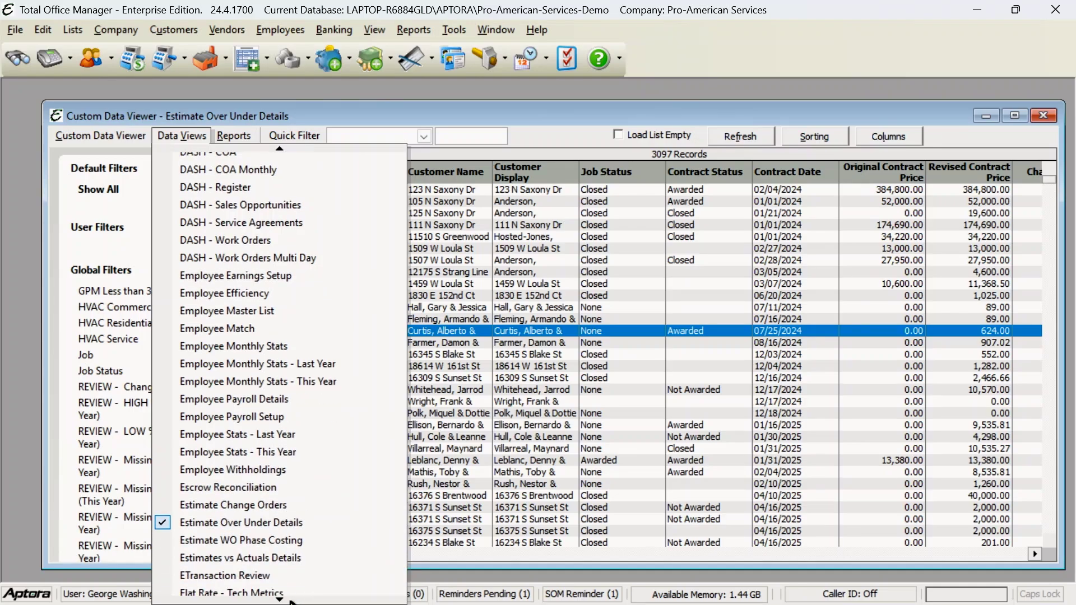
{"action": "scroll", "coordinate": [288, 560], "scroll_direction": "down", "scroll_amount": 6}
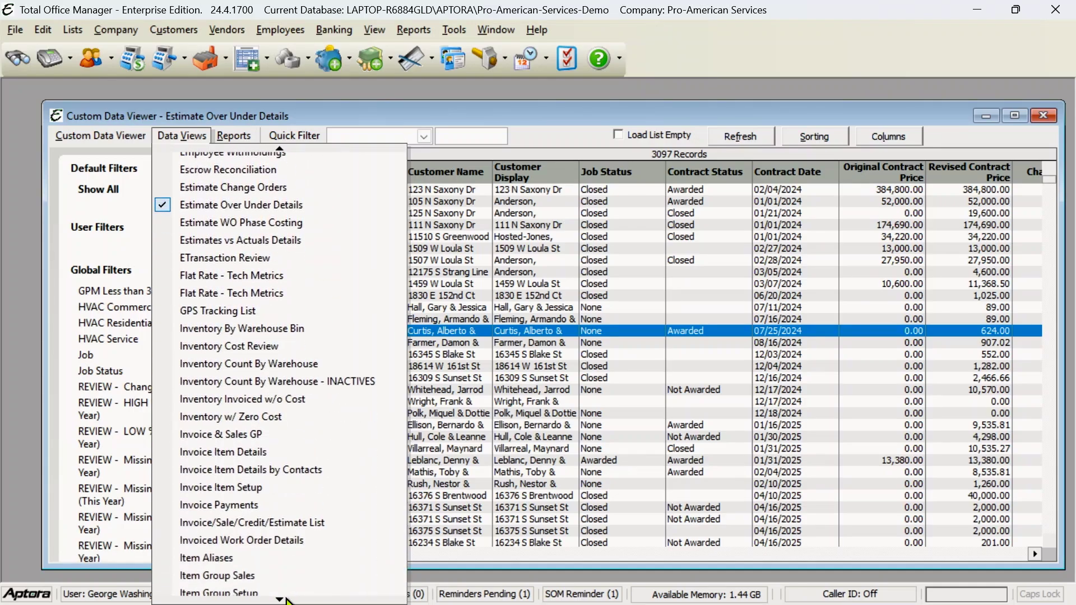
{"action": "scroll", "coordinate": [286, 600], "scroll_direction": "down", "scroll_amount": 3}
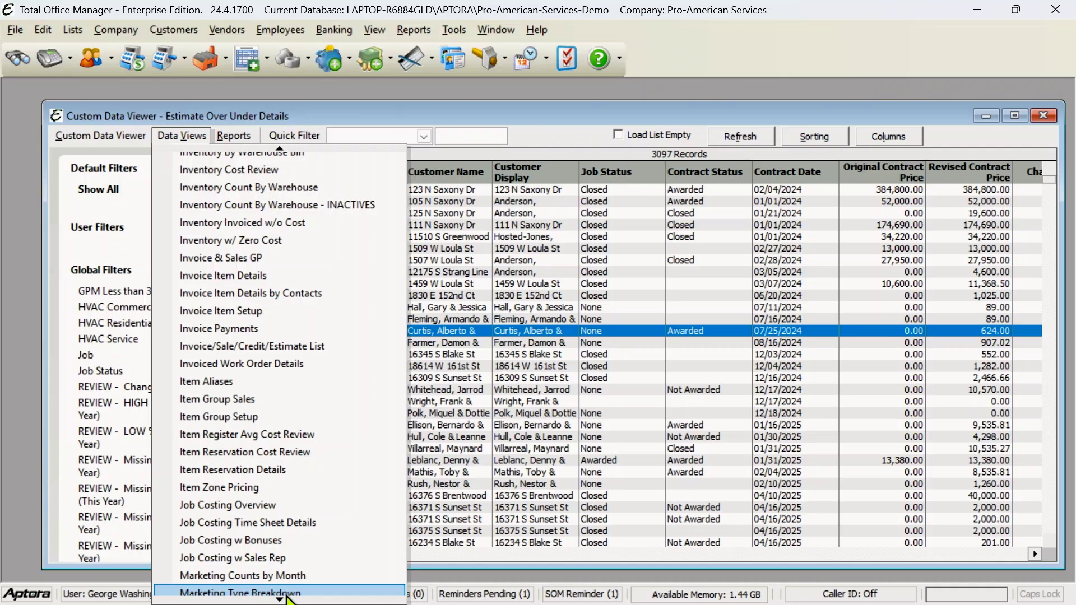
{"action": "scroll", "coordinate": [286, 599], "scroll_direction": "down", "scroll_amount": 4}
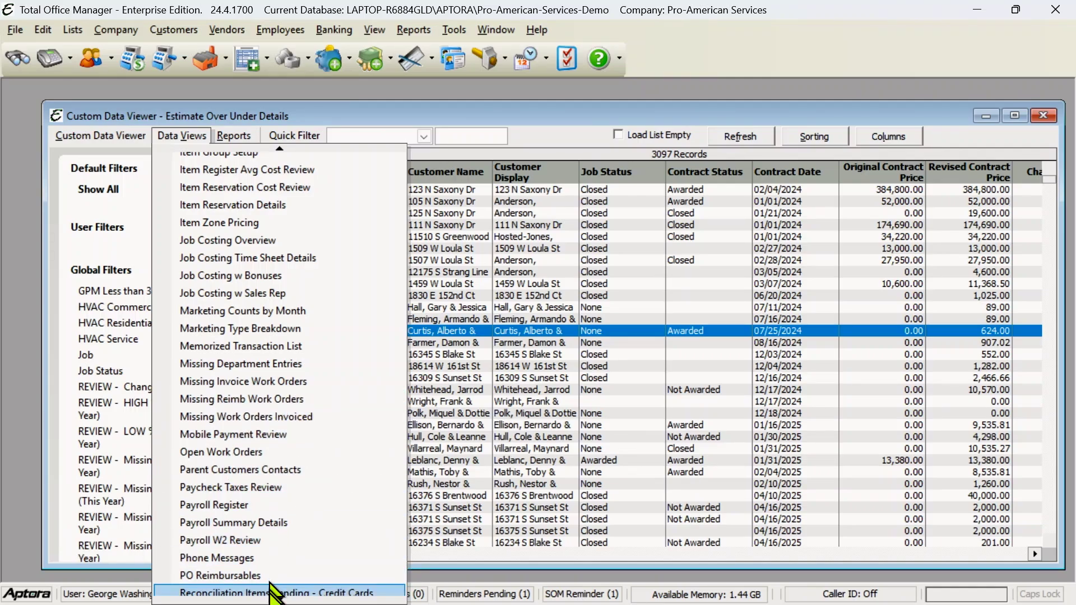
{"action": "mouse_move", "coordinate": [291, 600]}
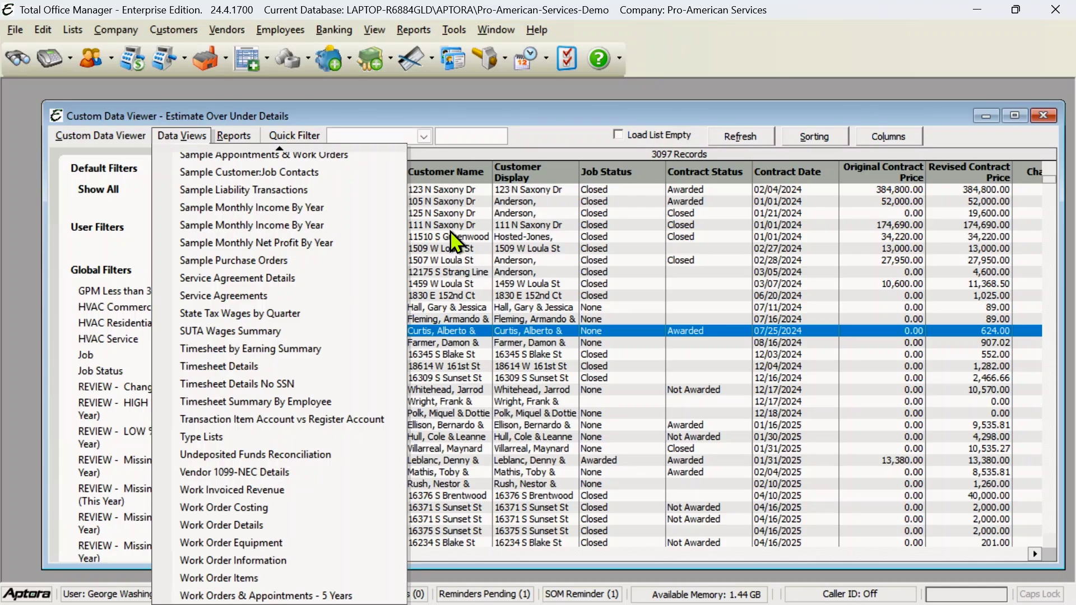
{"action": "left_click", "coordinate": [468, 266]}
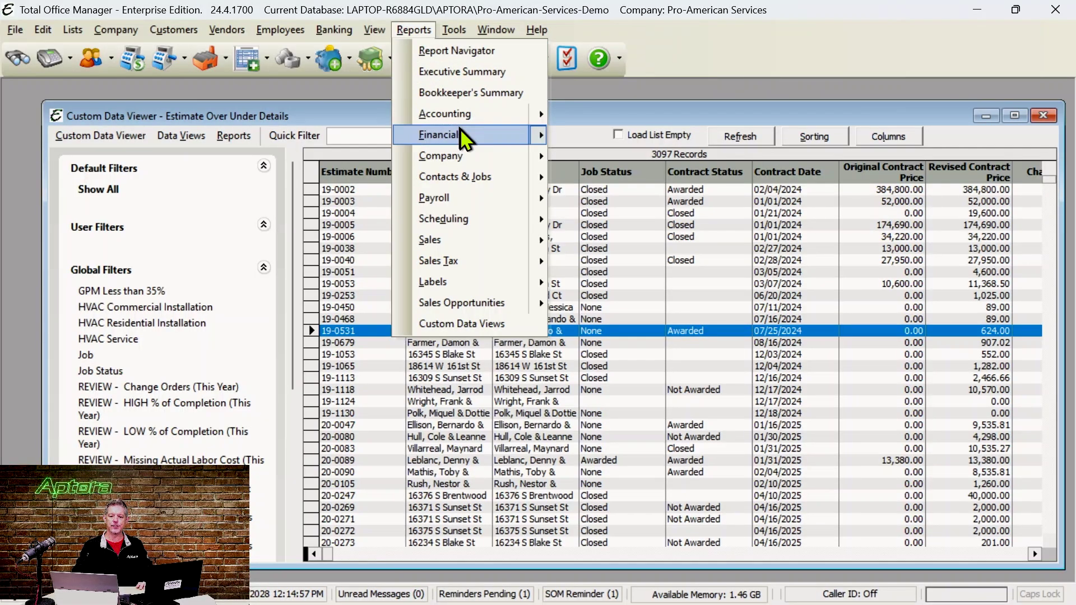
- Open the Balance Sheet report options from the financial reports, move the dialog to the upper middle of the workspace, and preview the report
{"action": "mouse_move", "coordinate": [460, 129]}
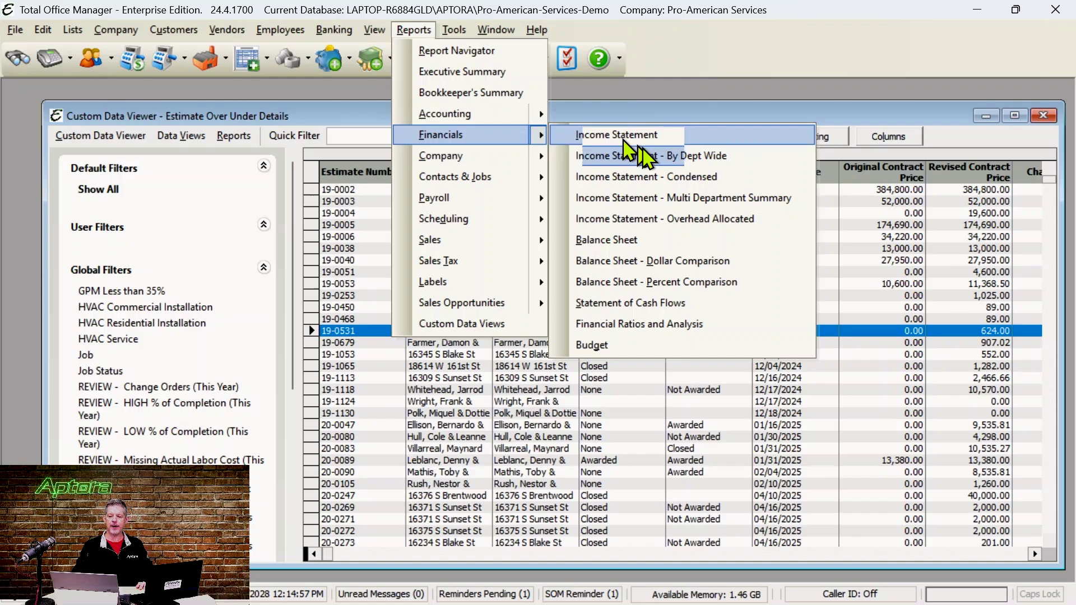
{"action": "left_click", "coordinate": [625, 248]}
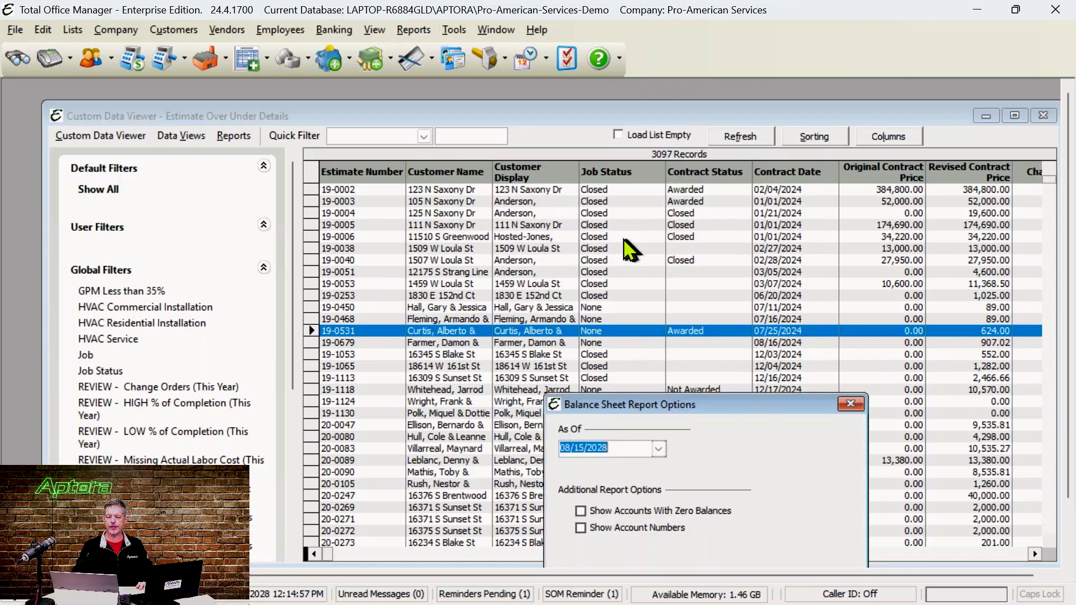
{"action": "left_click_drag", "start_coordinate": [672, 412], "coordinate": [465, 155]}
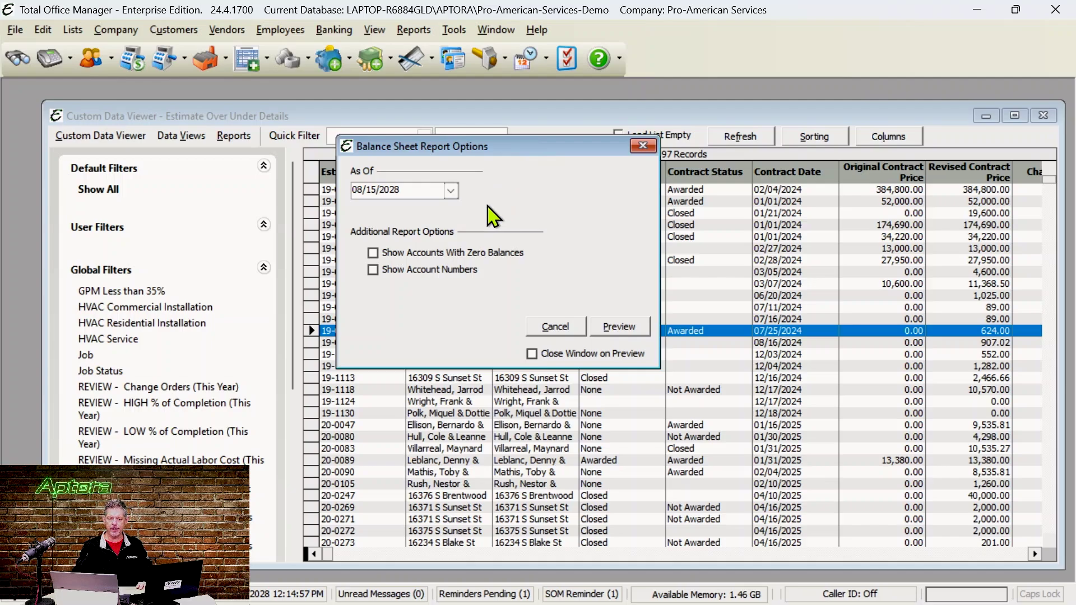
{"action": "left_click", "coordinate": [622, 329]}
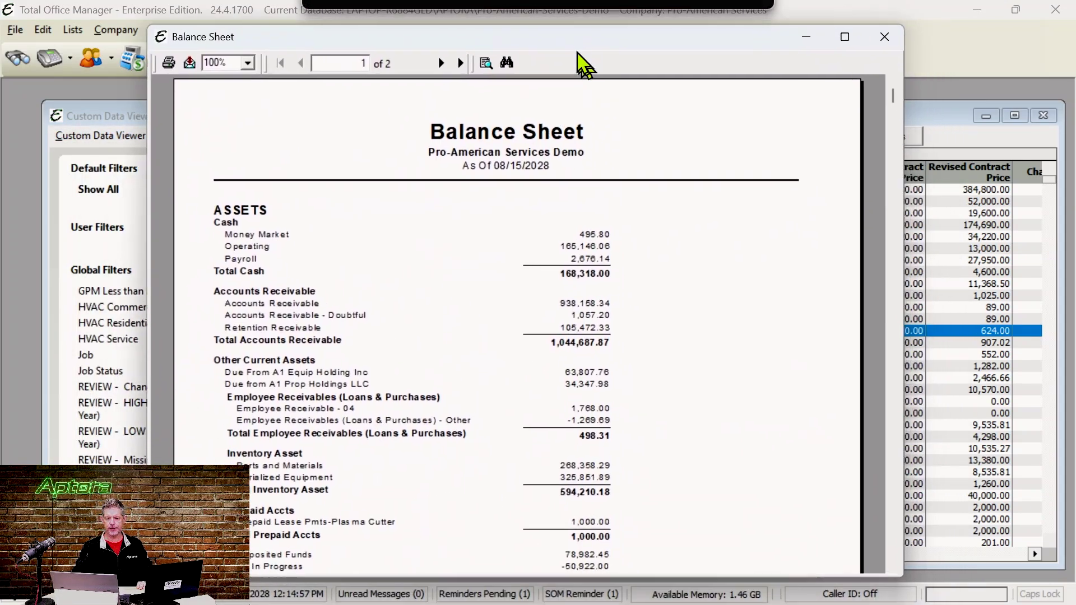
- Maximize the Balance Sheet preview and read through the asset accounts on its first page
{"action": "left_click", "coordinate": [844, 36]}
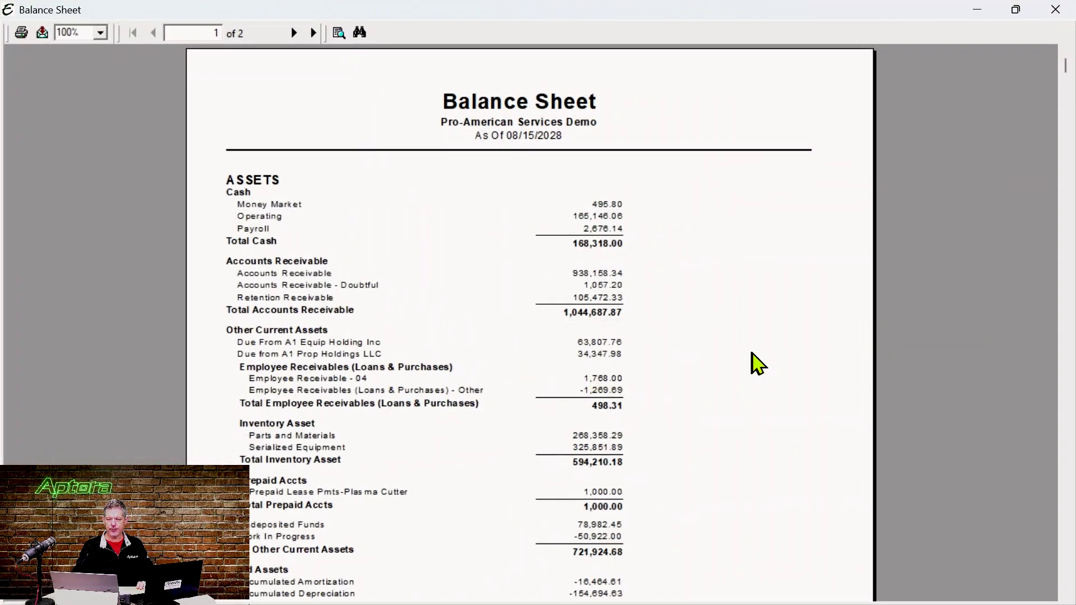
{"action": "scroll", "coordinate": [760, 364], "scroll_direction": "down", "scroll_amount": 3}
{"action": "scroll", "coordinate": [763, 362], "scroll_direction": "up", "scroll_amount": 3}
{"action": "scroll", "coordinate": [762, 354], "scroll_direction": "down", "scroll_amount": 3}
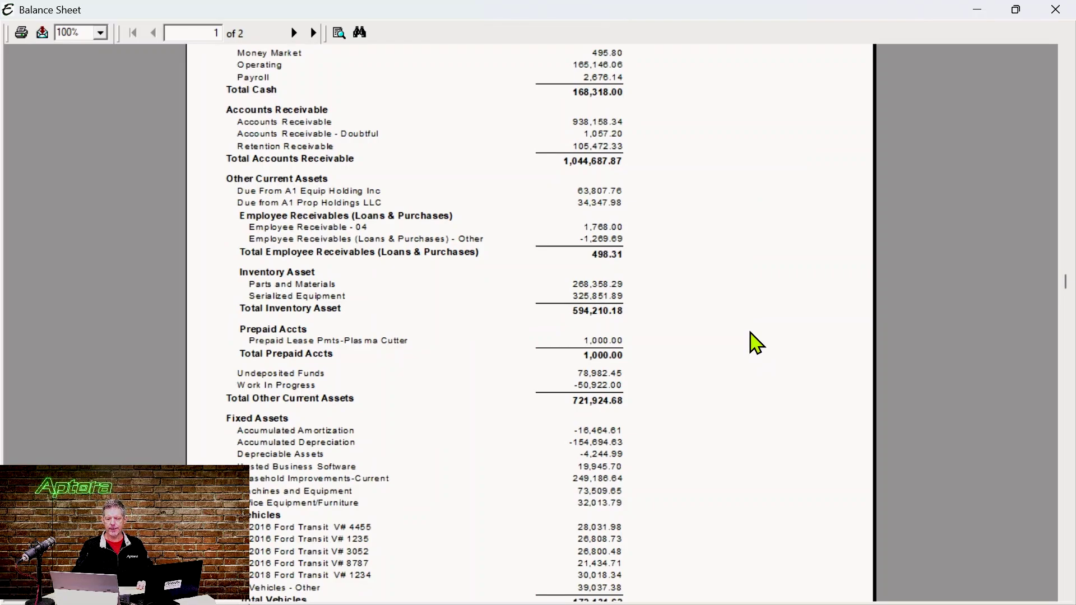
- Examine the Inventory Asset section of the balance sheet, including Parts and Materials, Serialized Equipment and the section total
{"action": "left_click", "coordinate": [266, 273]}
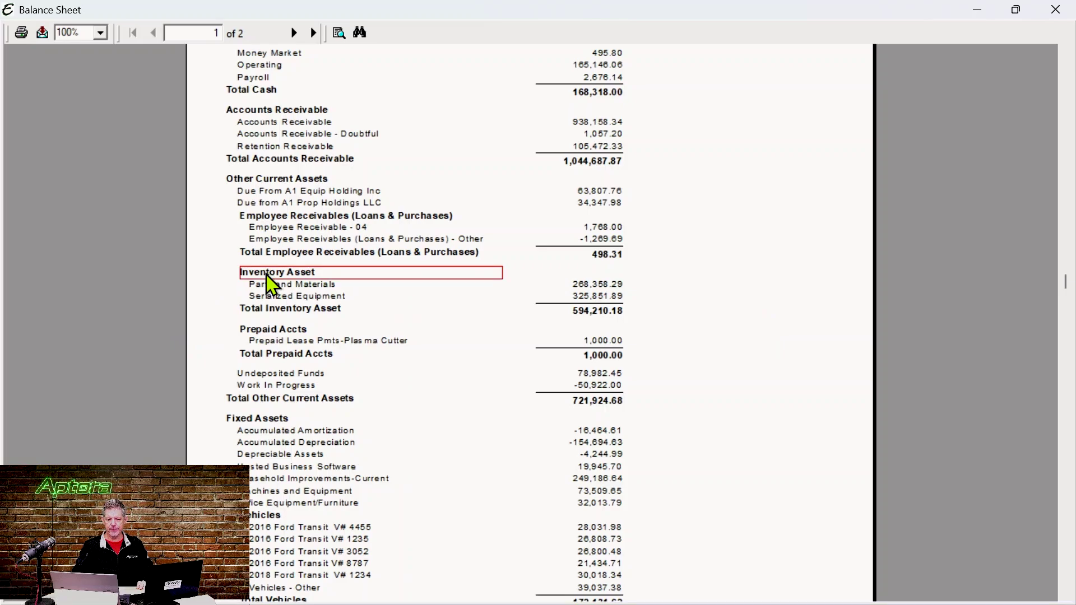
{"action": "left_click", "coordinate": [269, 285]}
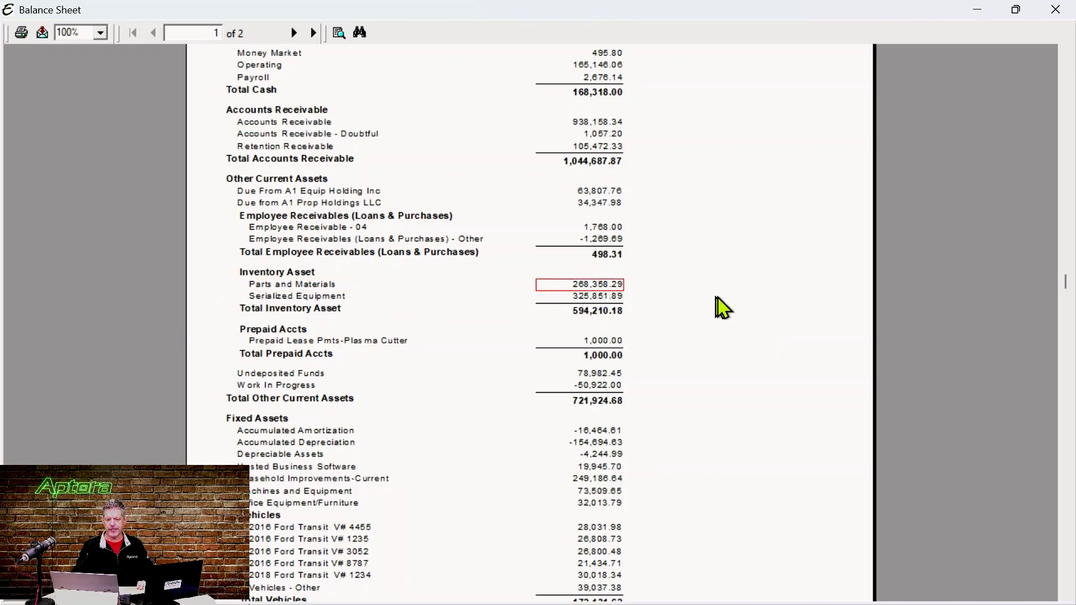
{"action": "left_click", "coordinate": [284, 301]}
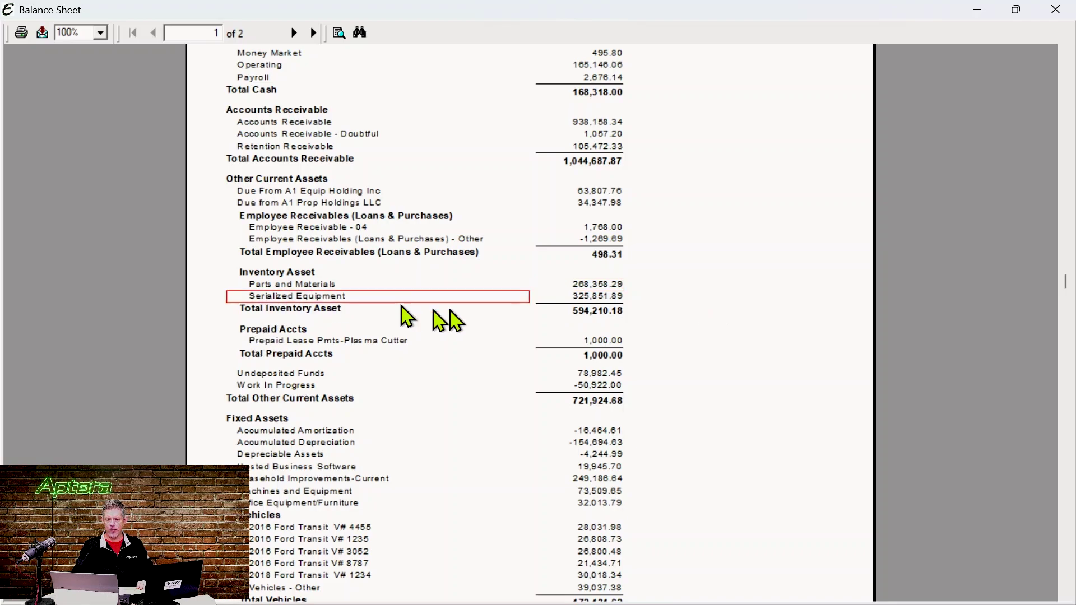
{"action": "left_click", "coordinate": [597, 295]}
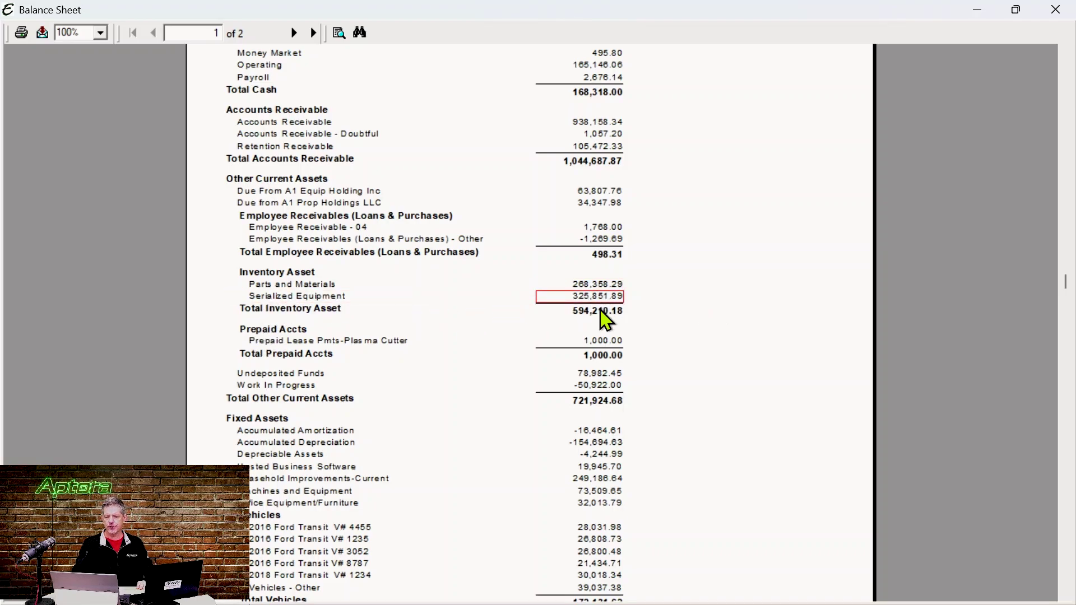
{"action": "left_click", "coordinate": [606, 314]}
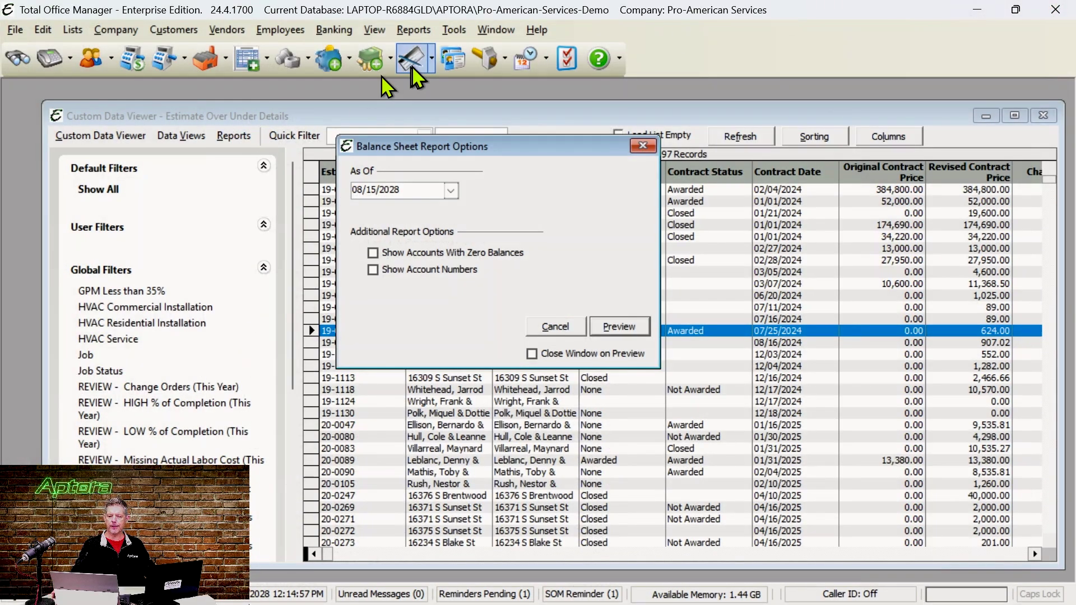
- Open the Financial Ratios and Analysis report, then reposition and enlarge its window to show all the raw numbers
{"action": "left_click", "coordinate": [413, 30]}
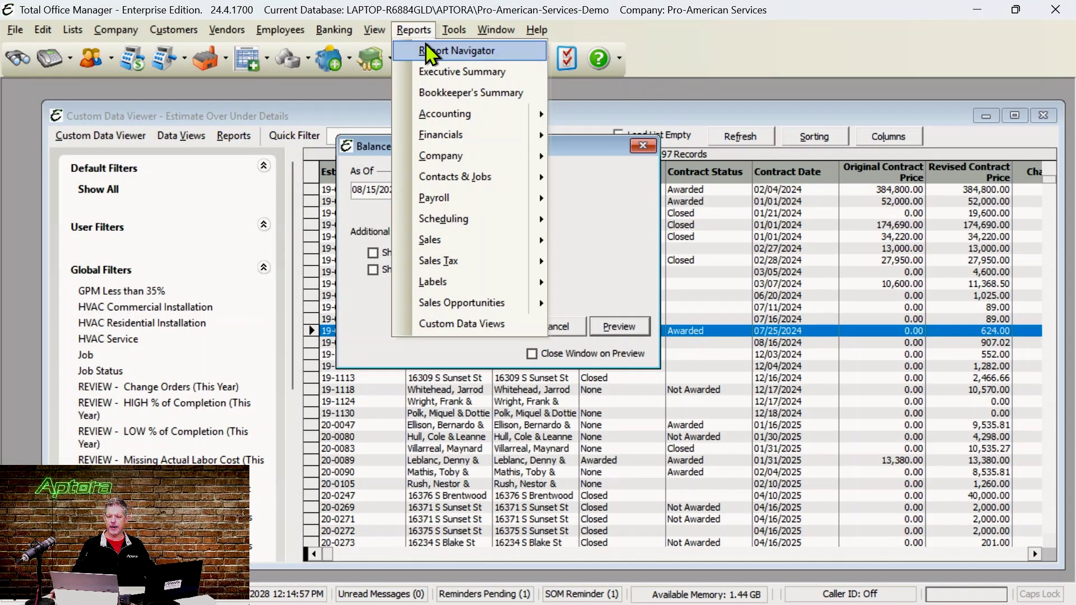
{"action": "mouse_move", "coordinate": [440, 132]}
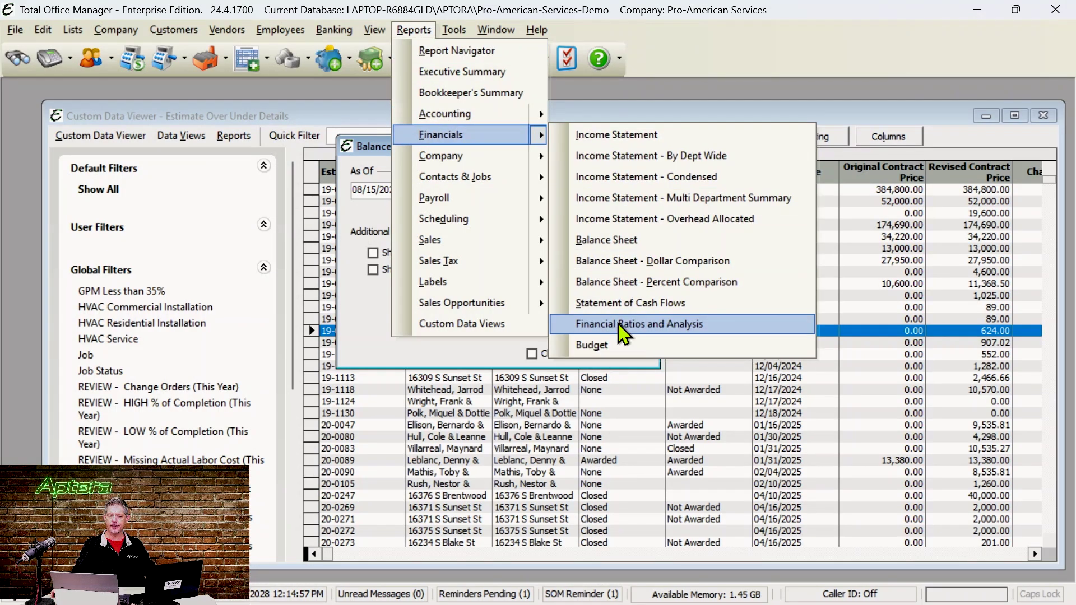
{"action": "left_click", "coordinate": [639, 324]}
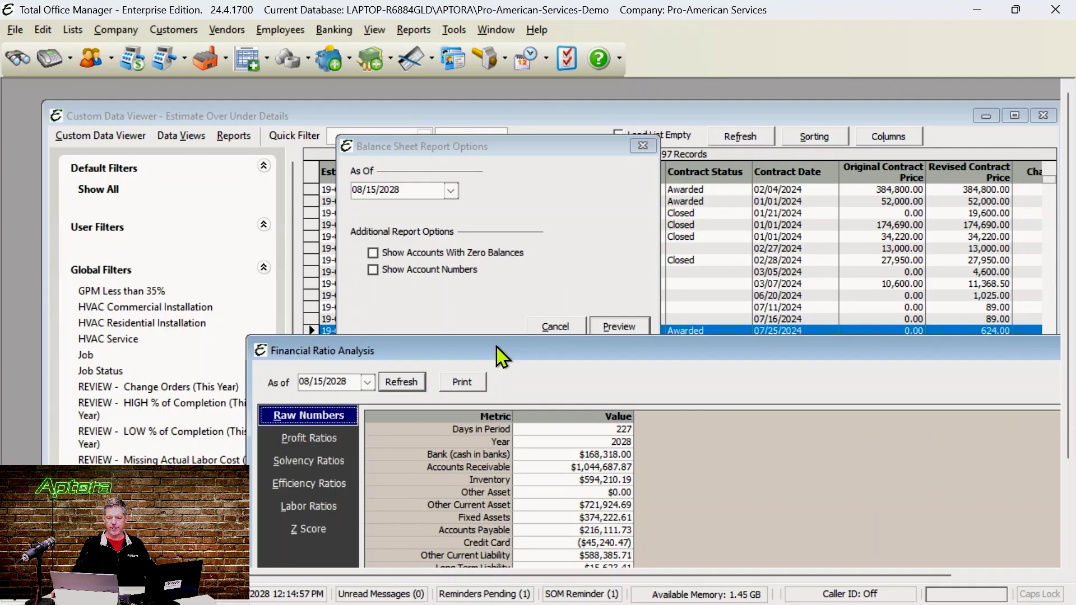
{"action": "left_click_drag", "start_coordinate": [495, 346], "coordinate": [342, 138]}
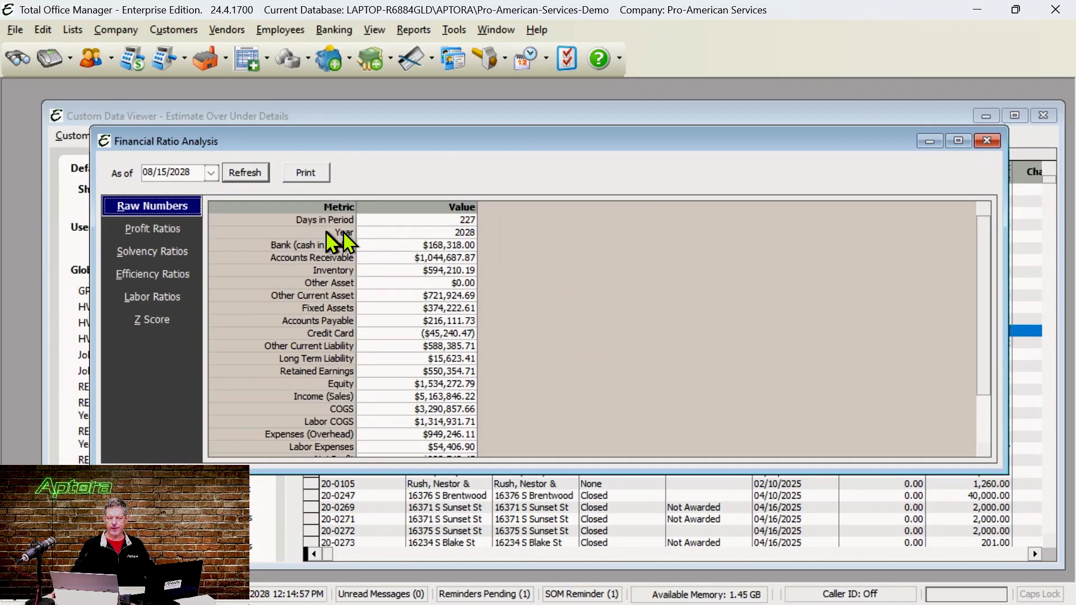
{"action": "left_click_drag", "start_coordinate": [424, 472], "coordinate": [427, 546]}
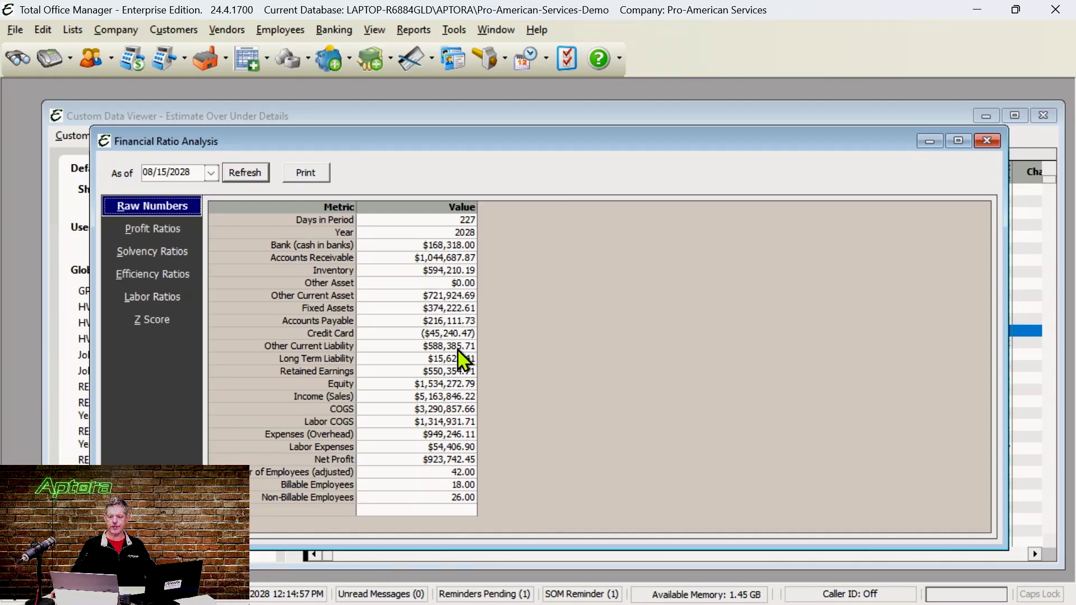
- Review the Profit Ratios metrics from Net Profit through Breakeven Sales Factor, including their formulas and industry goals
{"action": "left_click", "coordinate": [152, 229]}
{"action": "scroll", "coordinate": [588, 400], "scroll_direction": "down", "scroll_amount": 2}
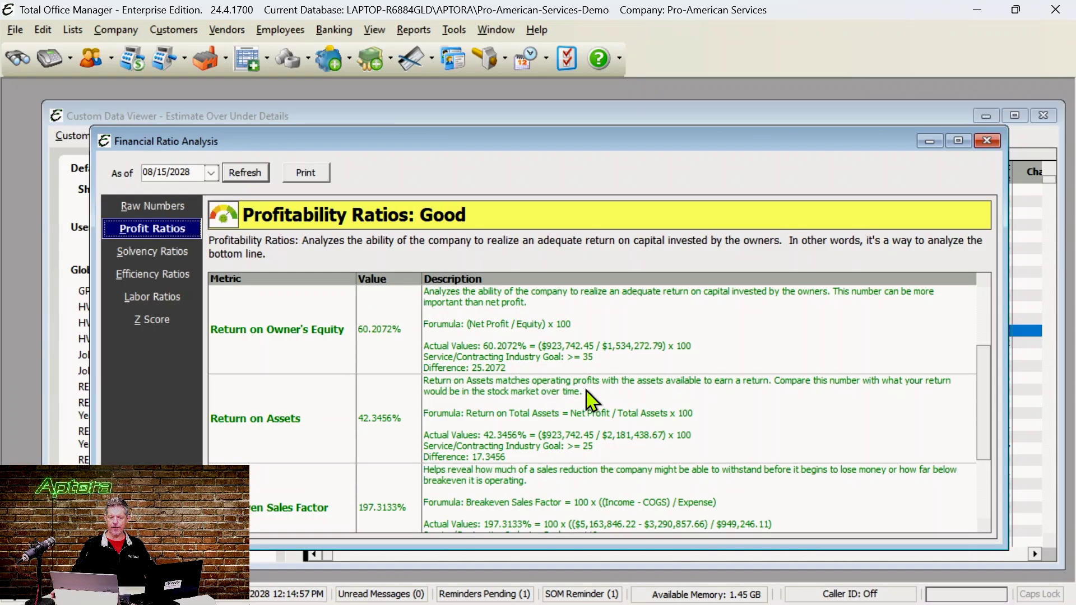
{"action": "scroll", "coordinate": [588, 401], "scroll_direction": "up", "scroll_amount": 2}
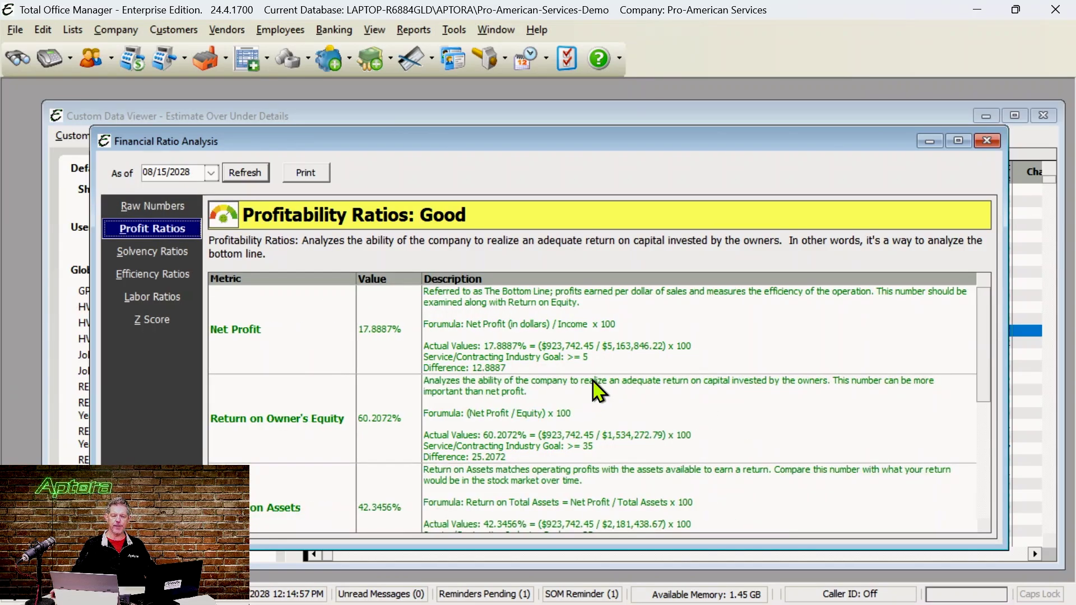
{"action": "scroll", "coordinate": [597, 390], "scroll_direction": "down", "scroll_amount": 1}
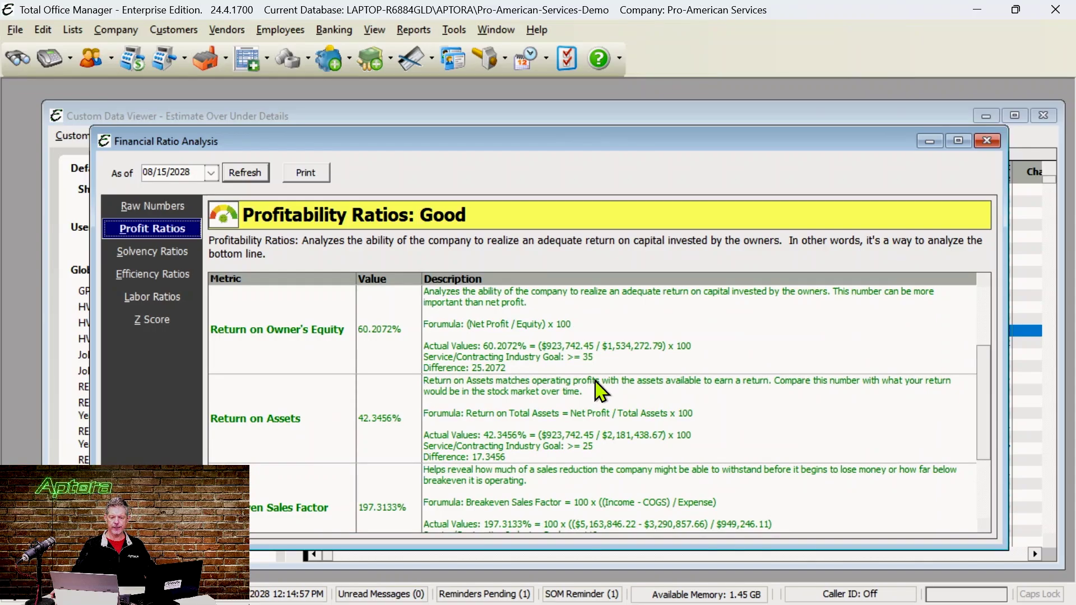
{"action": "scroll", "coordinate": [598, 388], "scroll_direction": "down", "scroll_amount": 1}
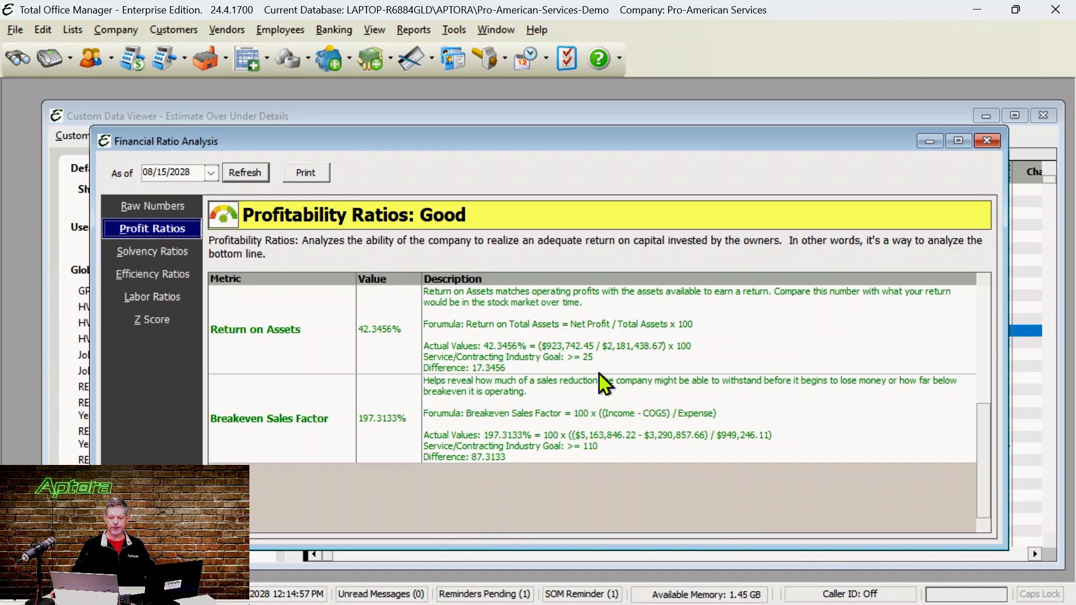
{"action": "scroll", "coordinate": [597, 372], "scroll_direction": "up", "scroll_amount": 2}
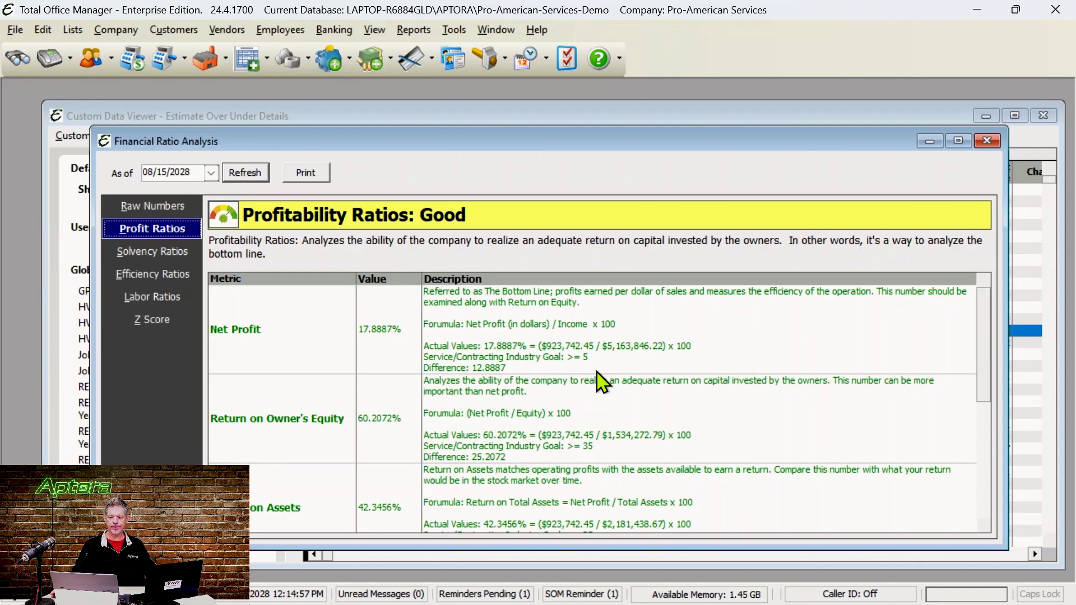
- Review the Solvency Ratios metrics from Current Ratio through Owners Equity to Total Liabilities
{"action": "left_click", "coordinate": [170, 253]}
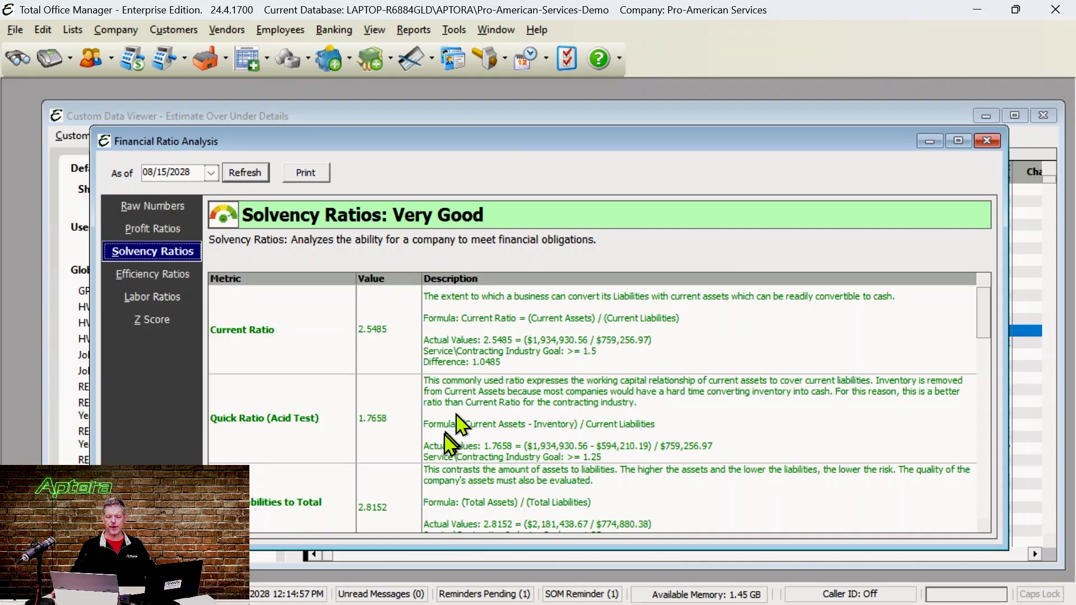
{"action": "scroll", "coordinate": [443, 447], "scroll_direction": "down", "scroll_amount": 2}
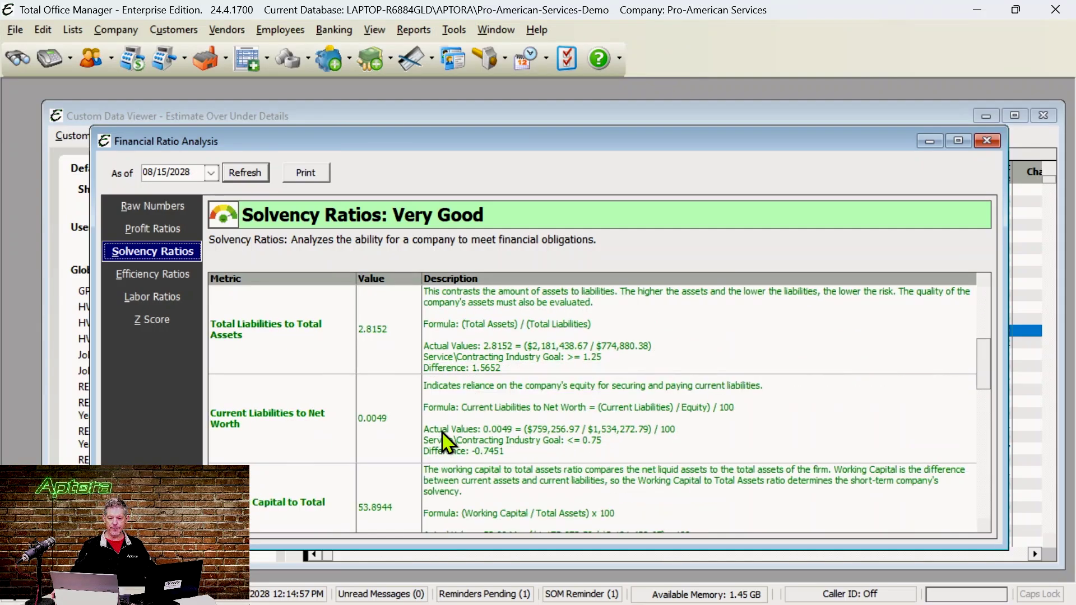
{"action": "scroll", "coordinate": [449, 441], "scroll_direction": "down", "scroll_amount": 1}
{"action": "scroll", "coordinate": [447, 441], "scroll_direction": "down", "scroll_amount": 4}
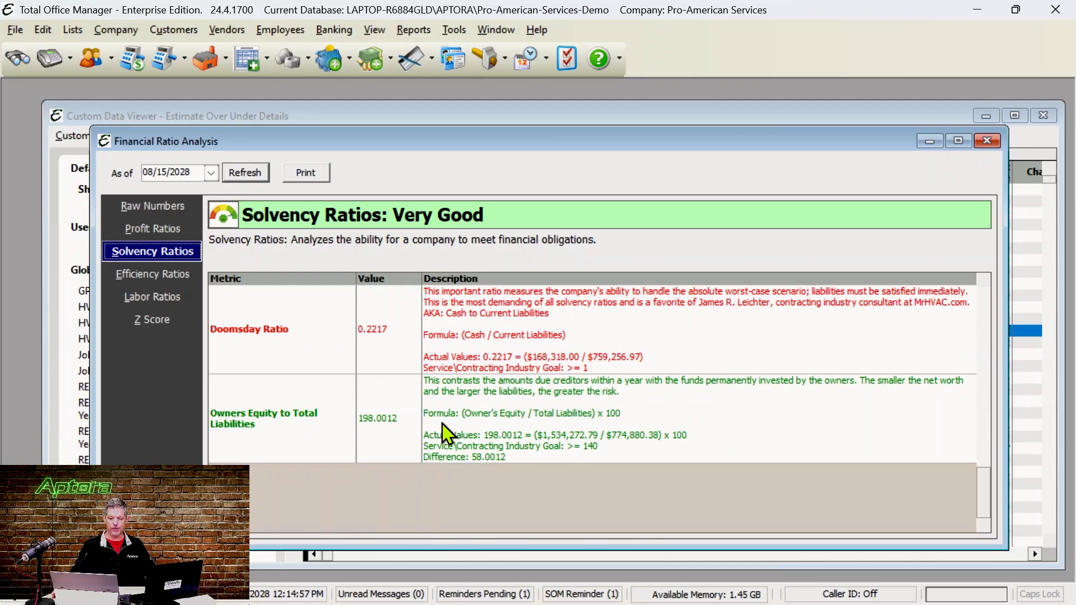
{"action": "scroll", "coordinate": [445, 434], "scroll_direction": "up", "scroll_amount": 5}
{"action": "scroll", "coordinate": [443, 430], "scroll_direction": "up", "scroll_amount": 1}
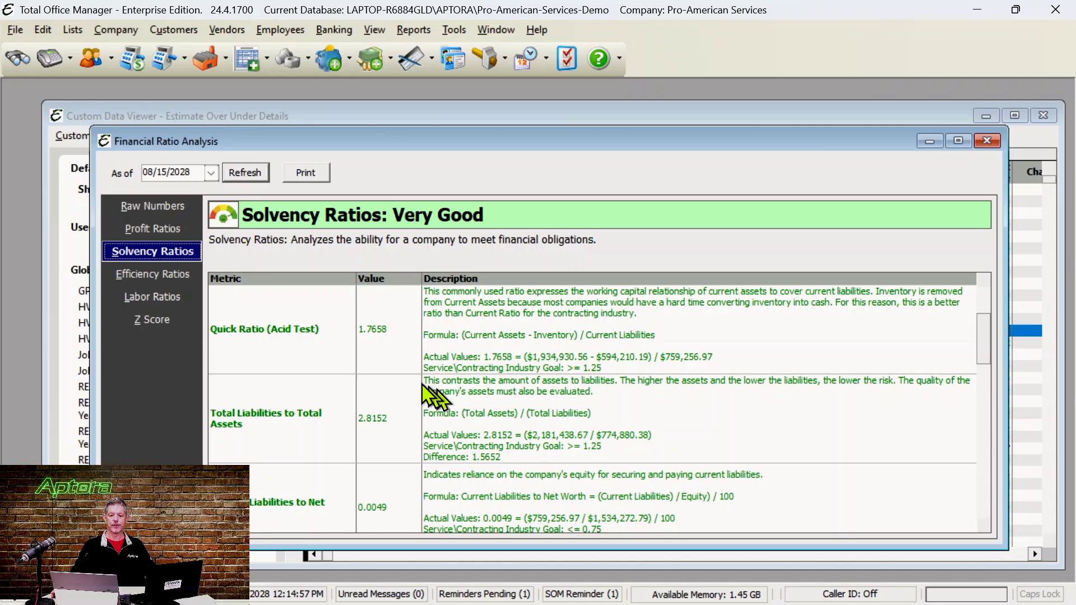
- Review the Efficiency Ratios metrics from Sales to Total Assets through Billable to Non-Billable Employees
{"action": "left_click", "coordinate": [147, 272]}
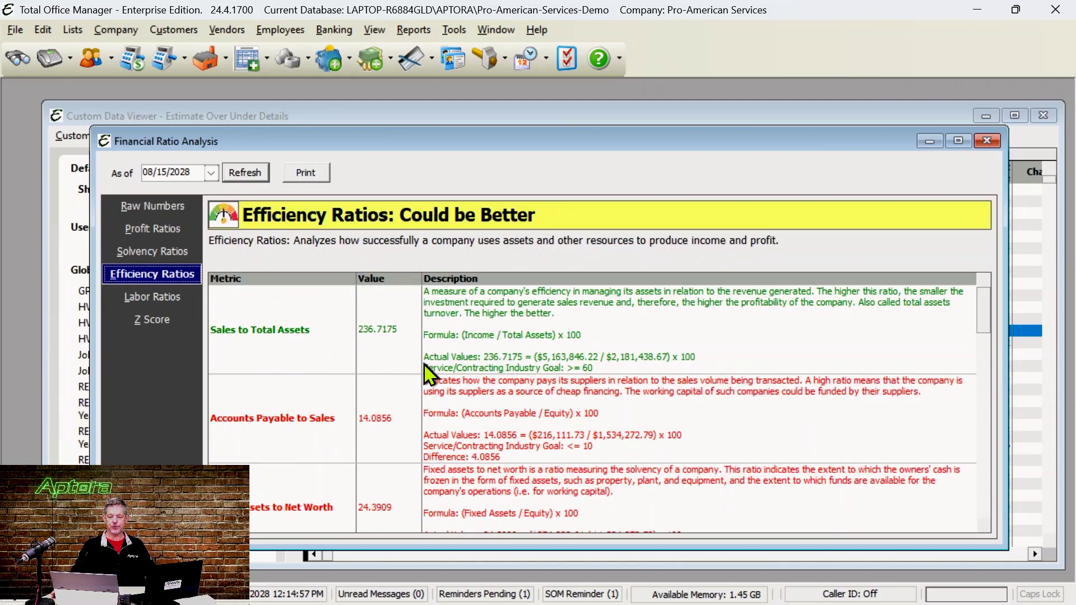
{"action": "scroll", "coordinate": [425, 365], "scroll_direction": "down", "scroll_amount": 5}
{"action": "scroll", "coordinate": [428, 375], "scroll_direction": "down", "scroll_amount": 3}
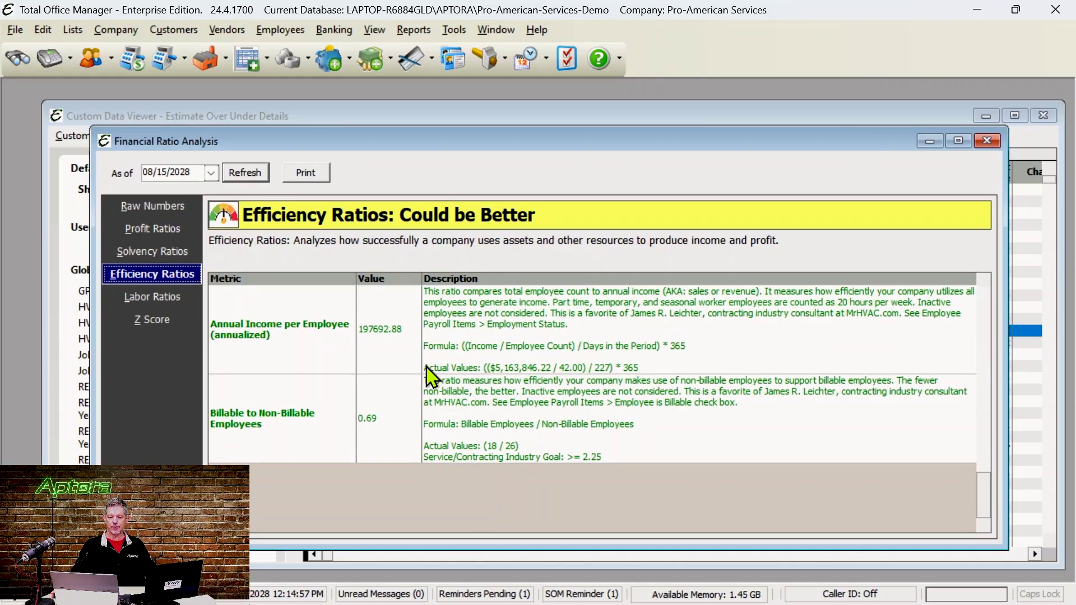
{"action": "scroll", "coordinate": [427, 376], "scroll_direction": "up", "scroll_amount": 3}
- Check the Labor Ratios and the Z Score explanation, returning to the Profit Ratios
{"action": "left_click", "coordinate": [177, 300]}
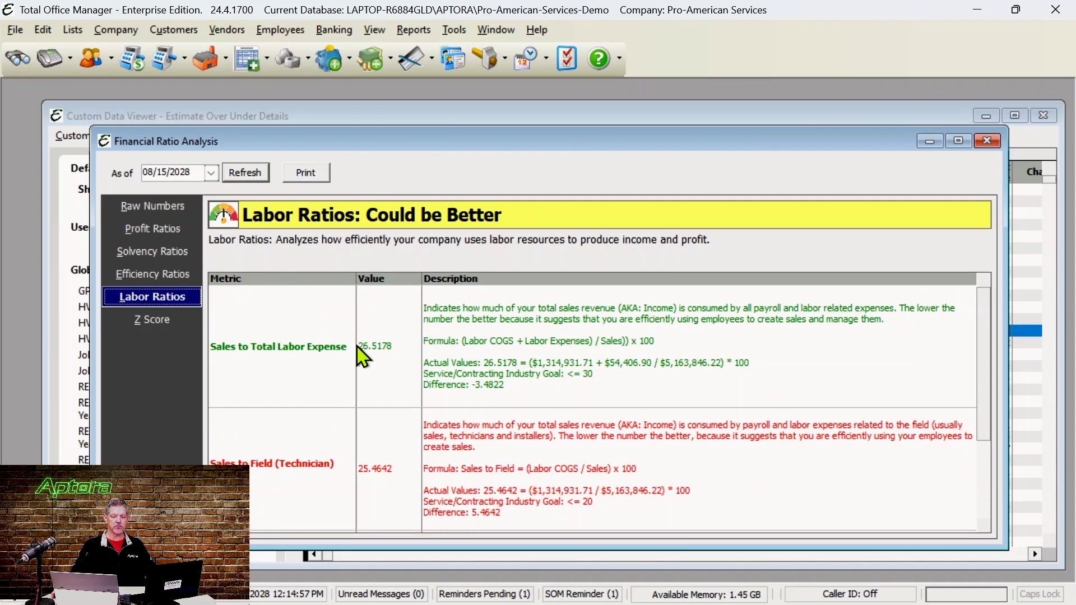
{"action": "left_click", "coordinate": [161, 325]}
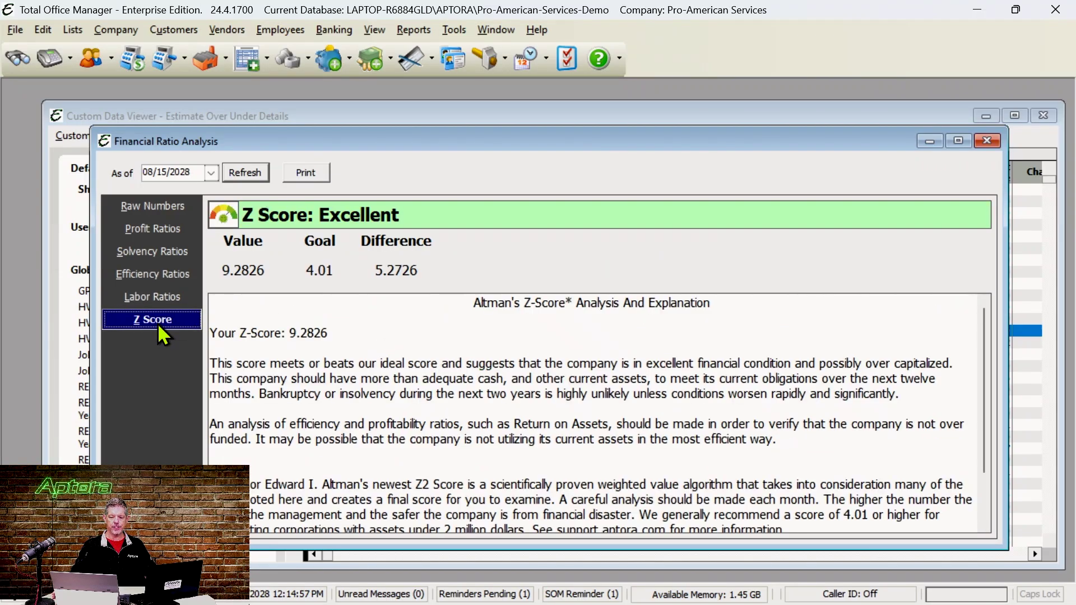
{"action": "scroll", "coordinate": [471, 348], "scroll_direction": "down", "scroll_amount": 2}
{"action": "scroll", "coordinate": [471, 351], "scroll_direction": "up", "scroll_amount": 1}
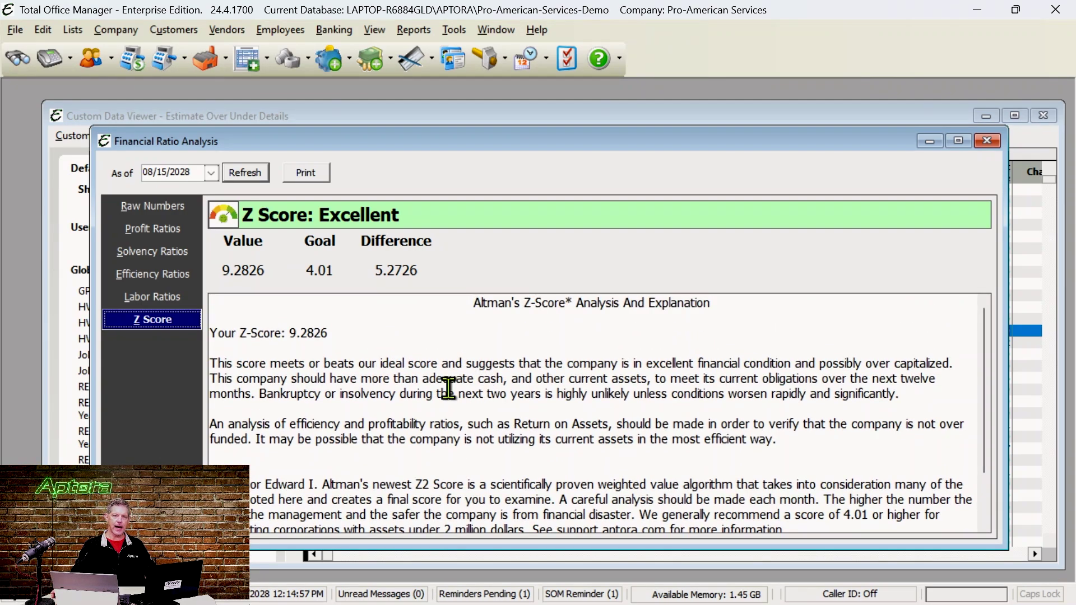
{"action": "left_click", "coordinate": [163, 230]}
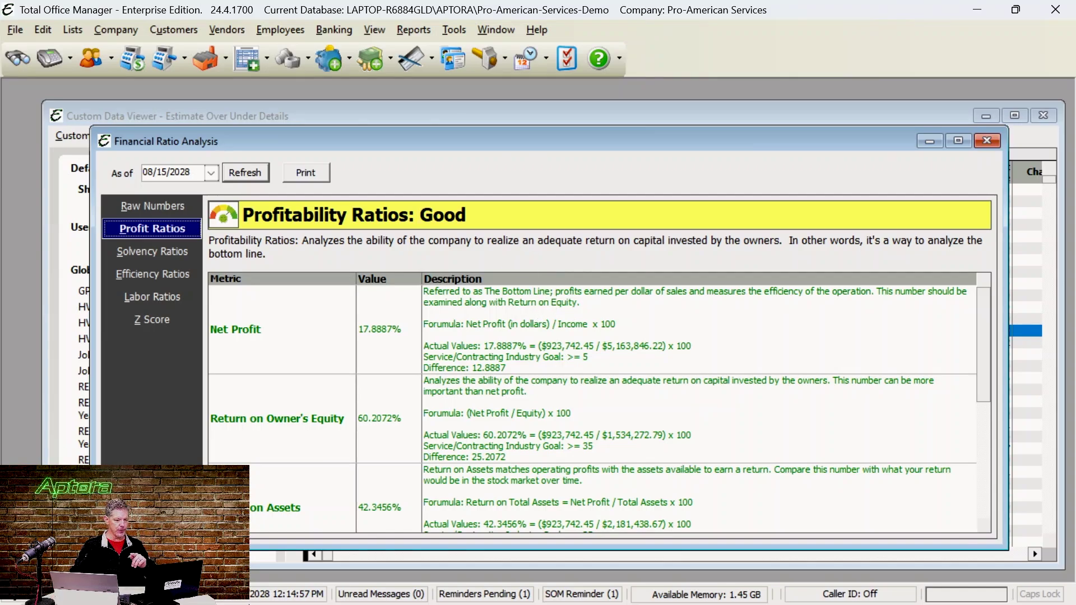
- Switch to the Aptora website in the browser and open its support help page search
{"action": "key", "text": "alt+Tab"}
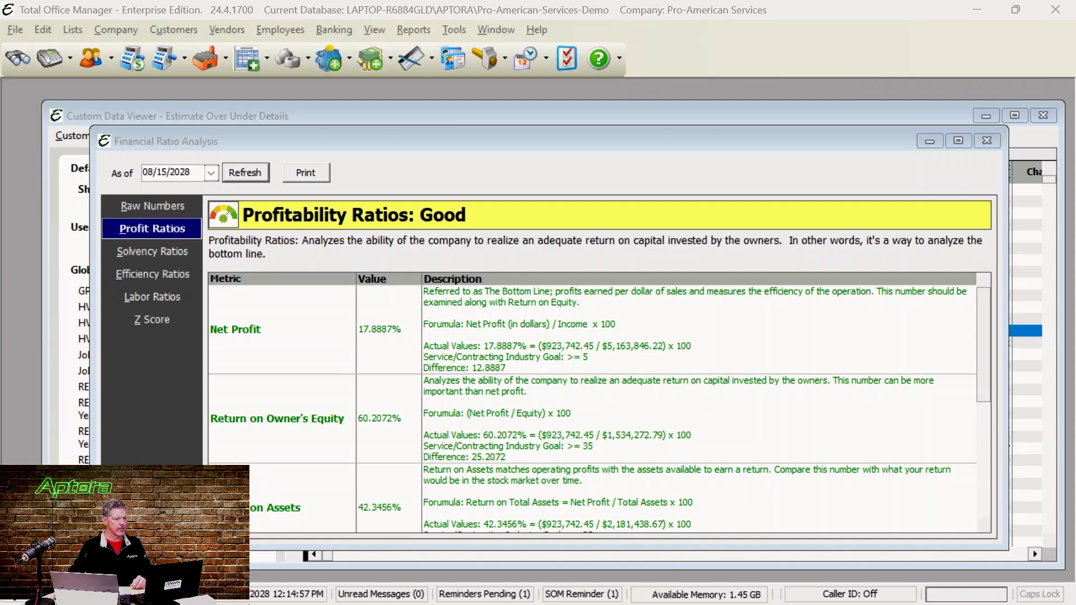
{"action": "left_click_drag", "start_coordinate": [0, 140], "coordinate": [393, 58]}
{"action": "left_click", "coordinate": [944, 50]}
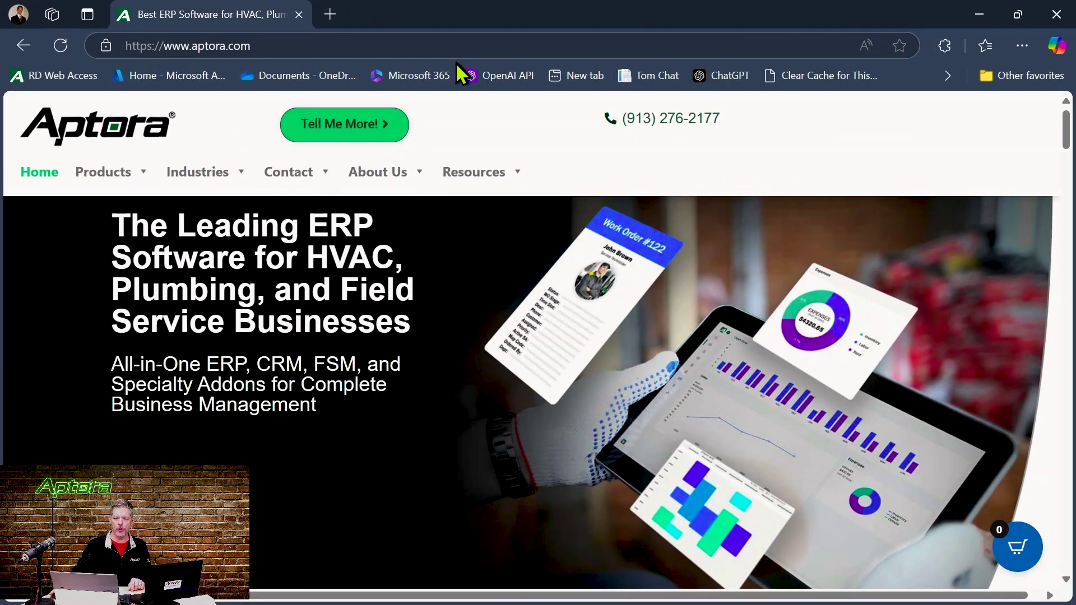
{"action": "mouse_move", "coordinate": [517, 179]}
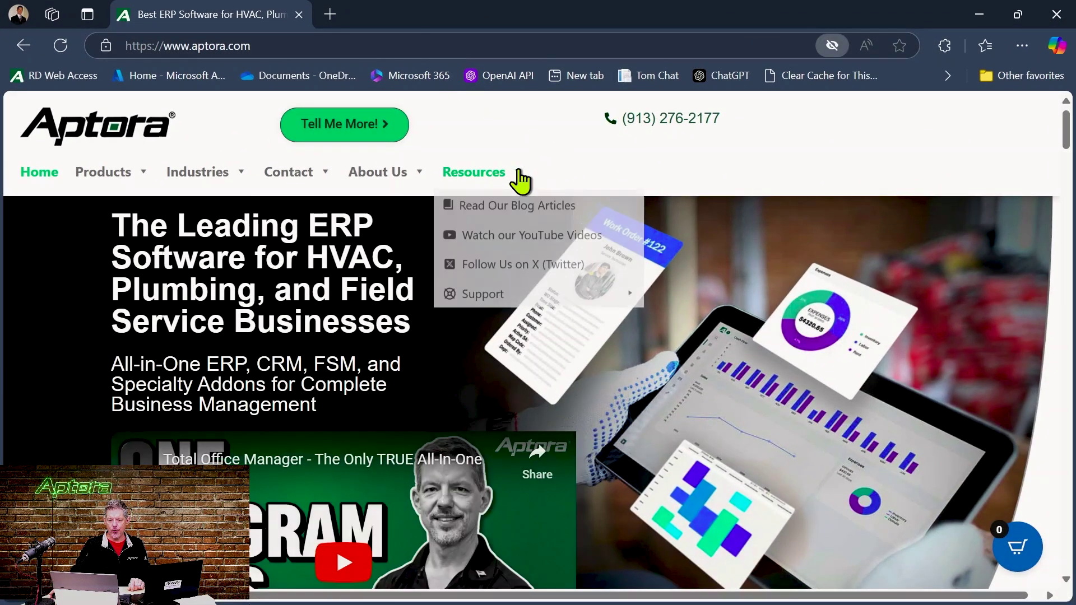
{"action": "mouse_move", "coordinate": [569, 303]}
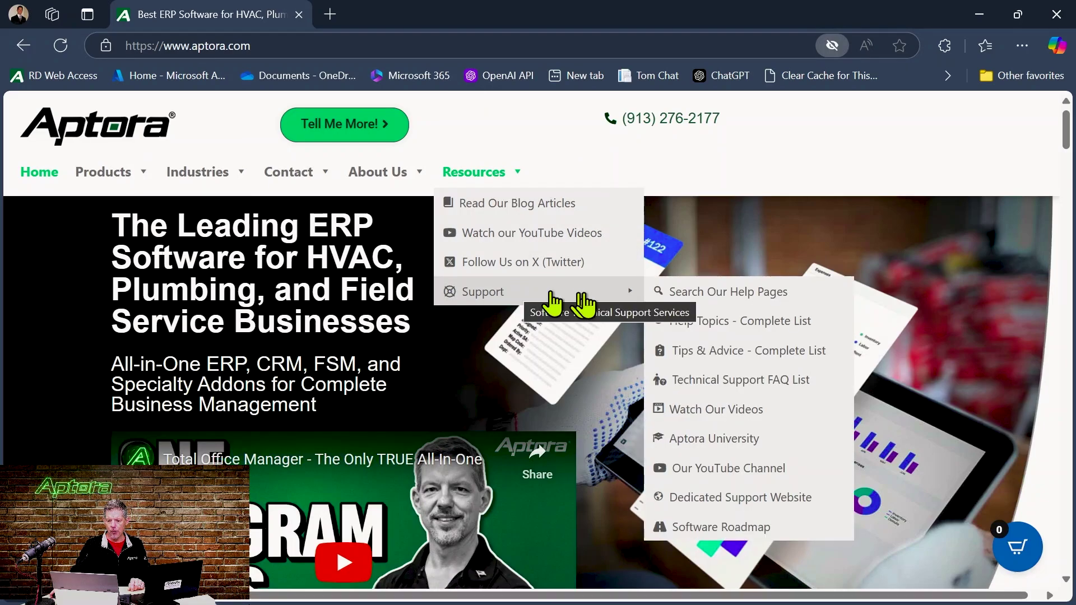
{"action": "left_click", "coordinate": [738, 301]}
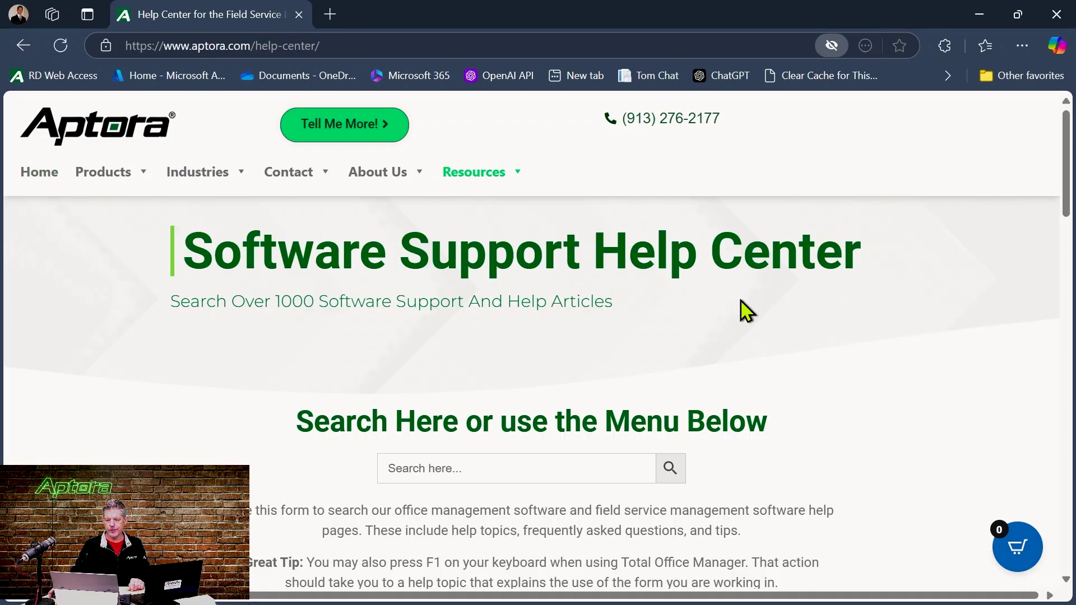
- Search the help center for "custom data" and open the article Custom Data Views (CDV) For Report Building
{"action": "left_click", "coordinate": [440, 476]}
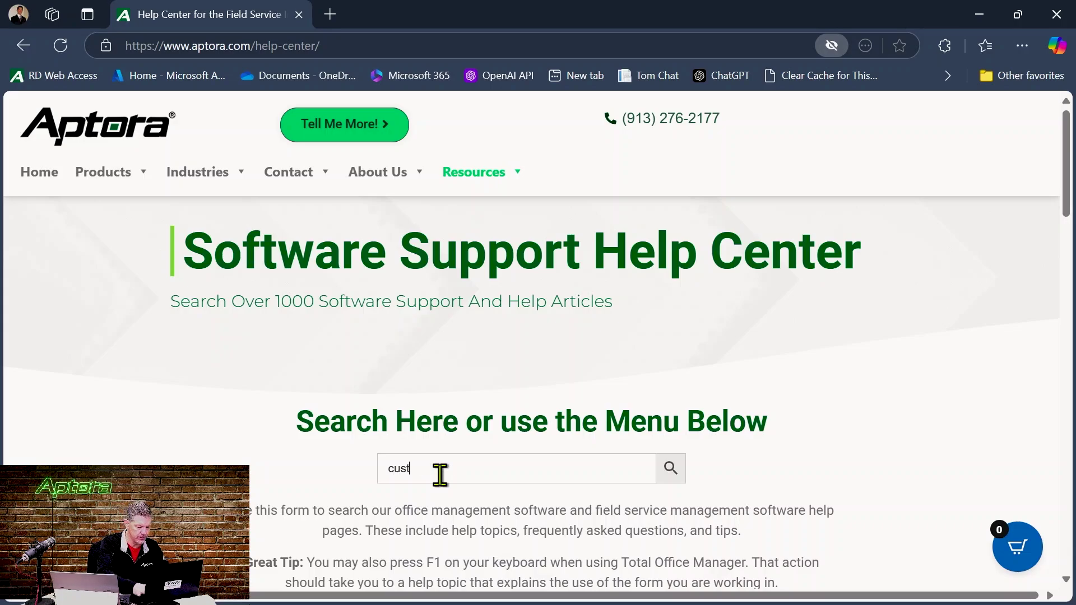
{"action": "type", "text": "custom d"}
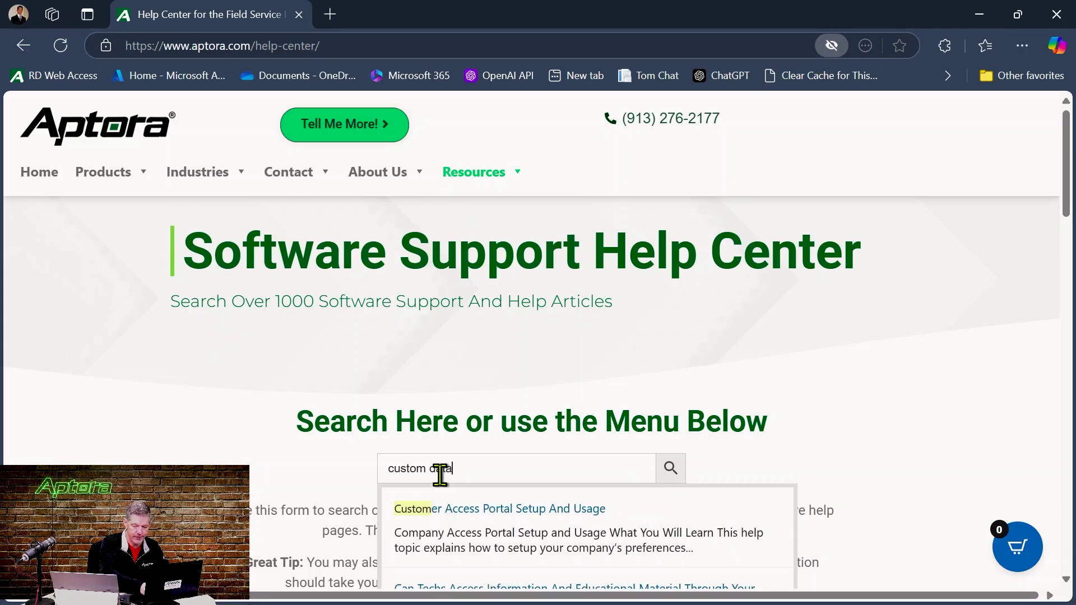
{"action": "type", "text": "ata"}
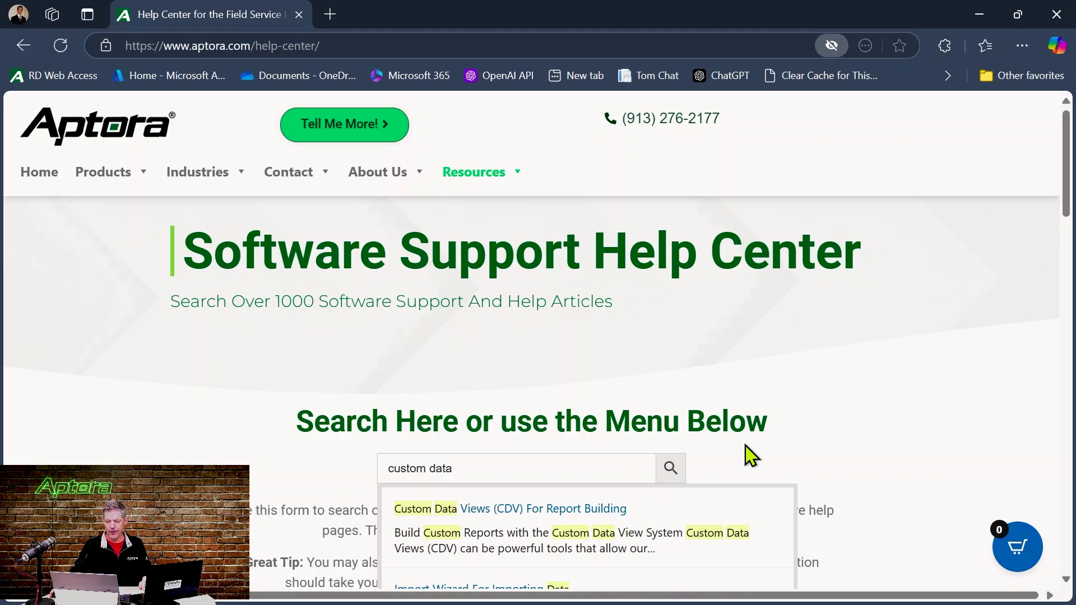
{"action": "left_click", "coordinate": [548, 511]}
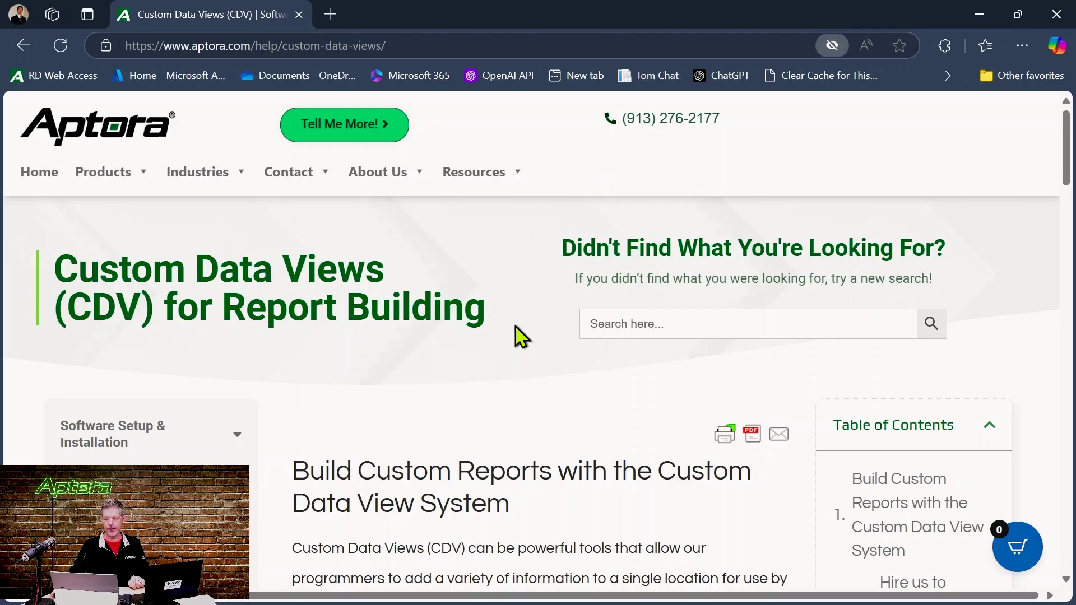
{"action": "scroll", "coordinate": [522, 336], "scroll_direction": "down", "scroll_amount": 5}
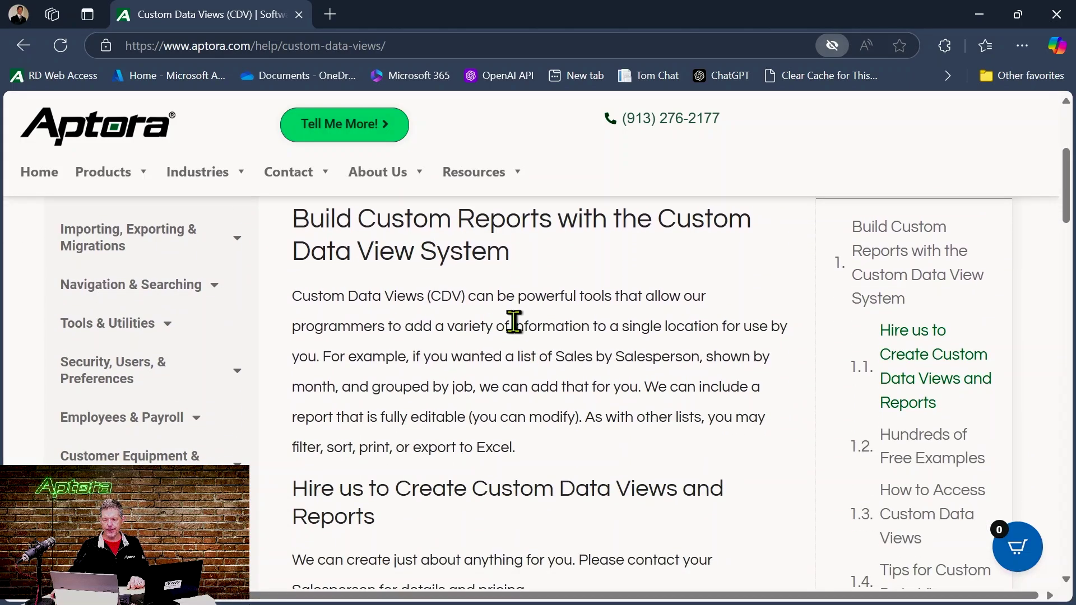
- Read through the Custom Data Views article, from its introduction and table of contents to the access instructions, tips and related content
{"action": "scroll", "coordinate": [512, 319], "scroll_direction": "up", "scroll_amount": 5}
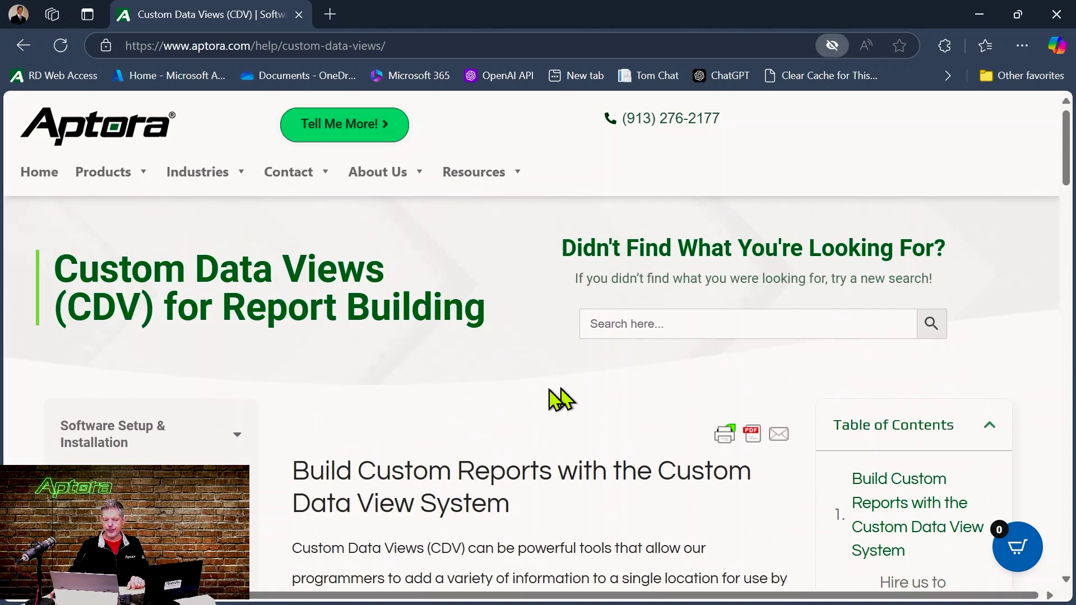
{"action": "scroll", "coordinate": [560, 399], "scroll_direction": "down", "scroll_amount": 3}
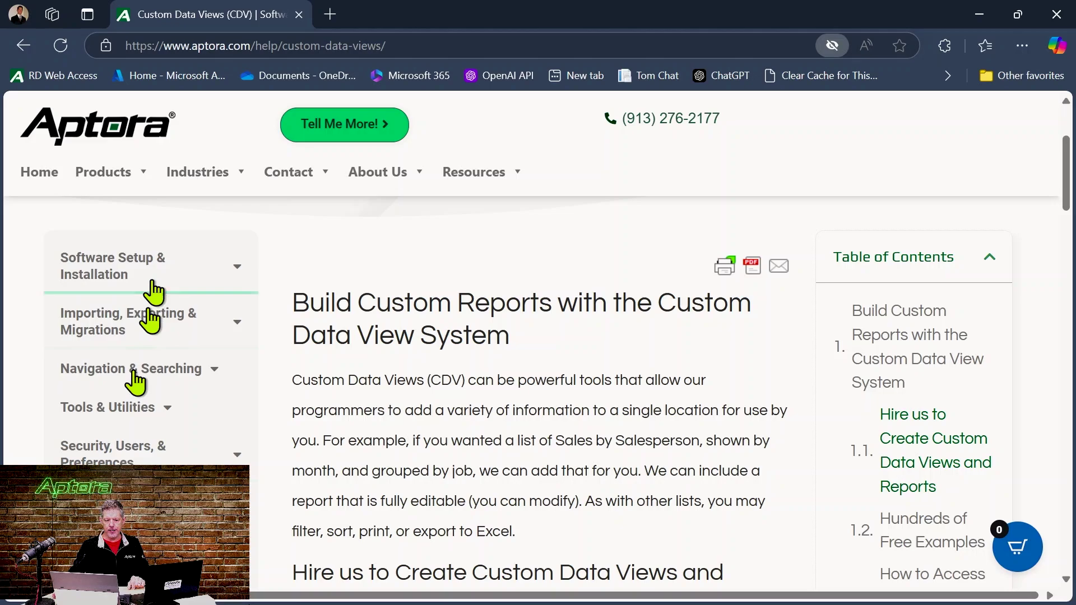
{"action": "mouse_move", "coordinate": [94, 382]}
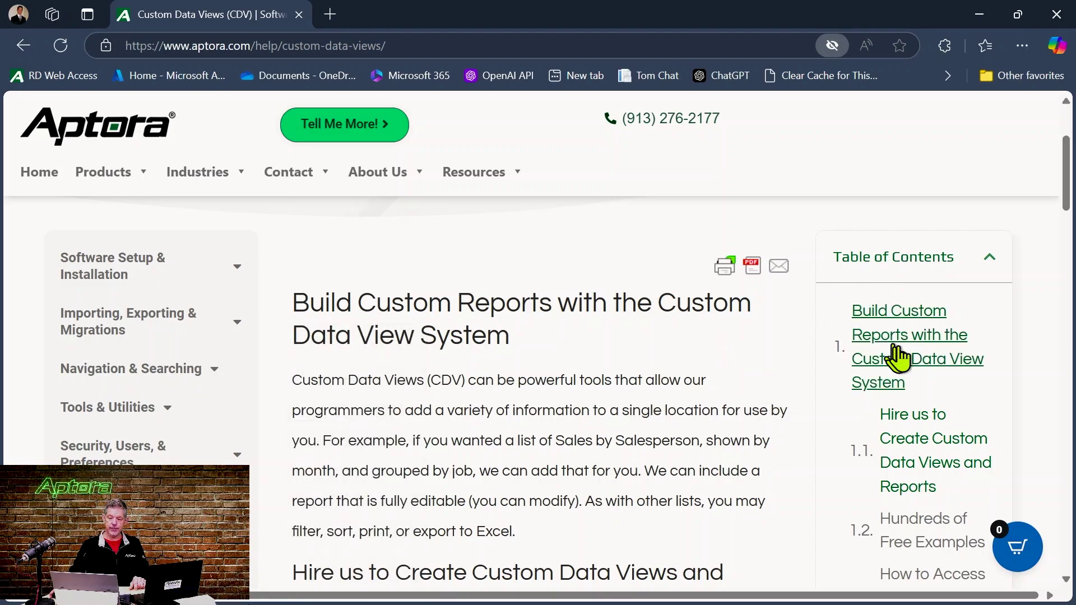
{"action": "scroll", "coordinate": [893, 408], "scroll_direction": "down", "scroll_amount": 3}
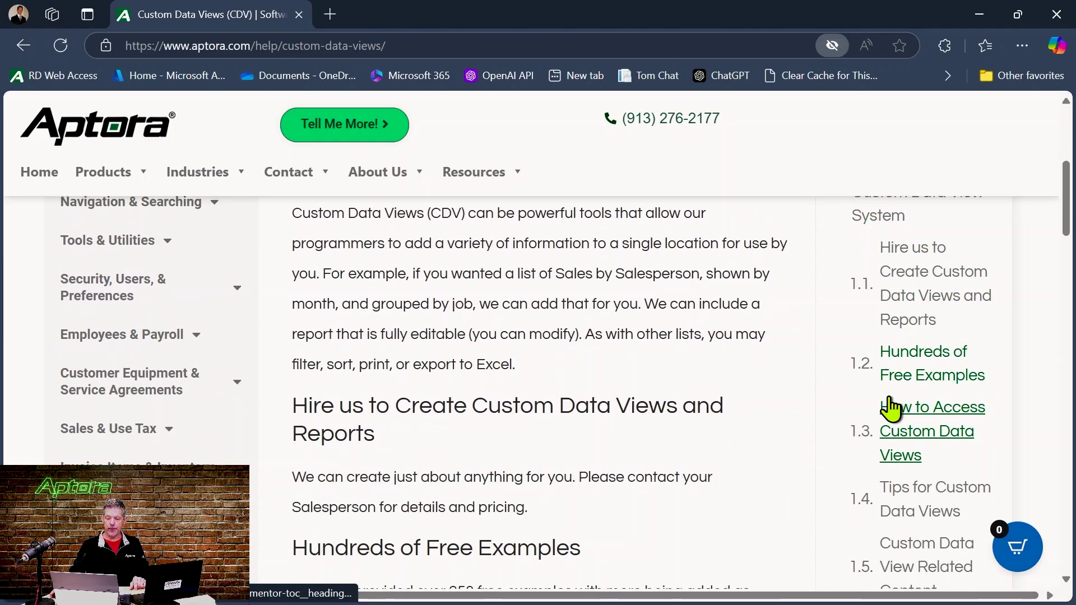
{"action": "scroll", "coordinate": [892, 408], "scroll_direction": "up", "scroll_amount": 3}
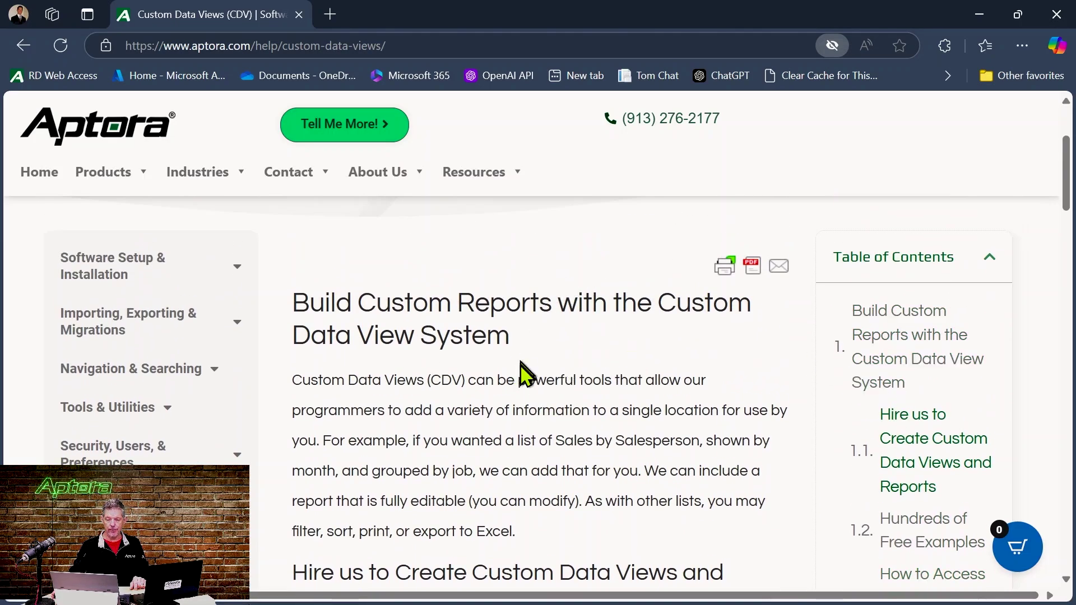
{"action": "scroll", "coordinate": [520, 365], "scroll_direction": "down", "scroll_amount": 10}
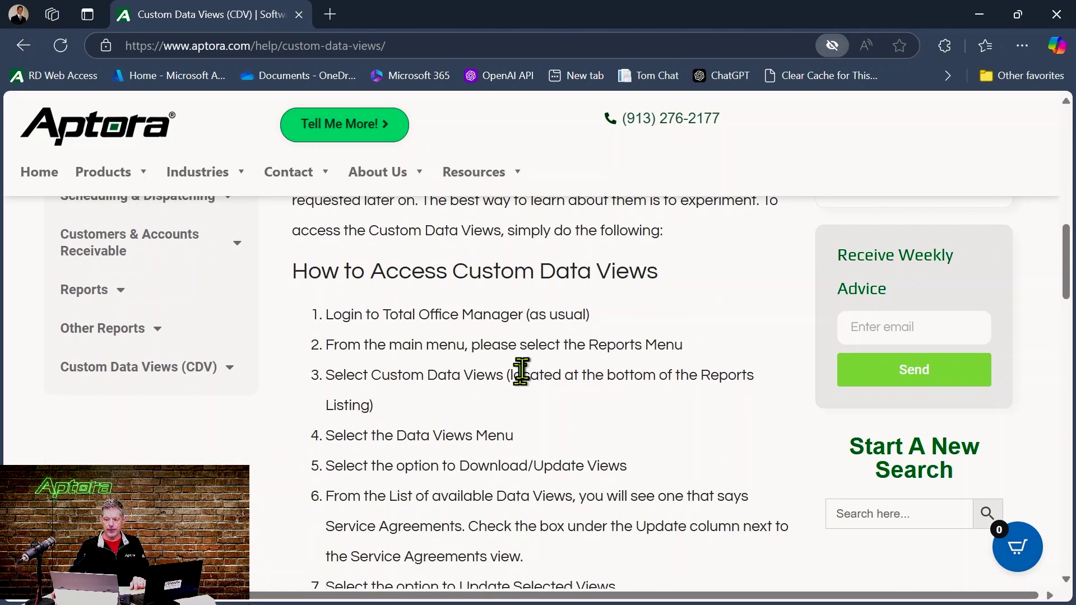
{"action": "scroll", "coordinate": [521, 371], "scroll_direction": "down", "scroll_amount": 17}
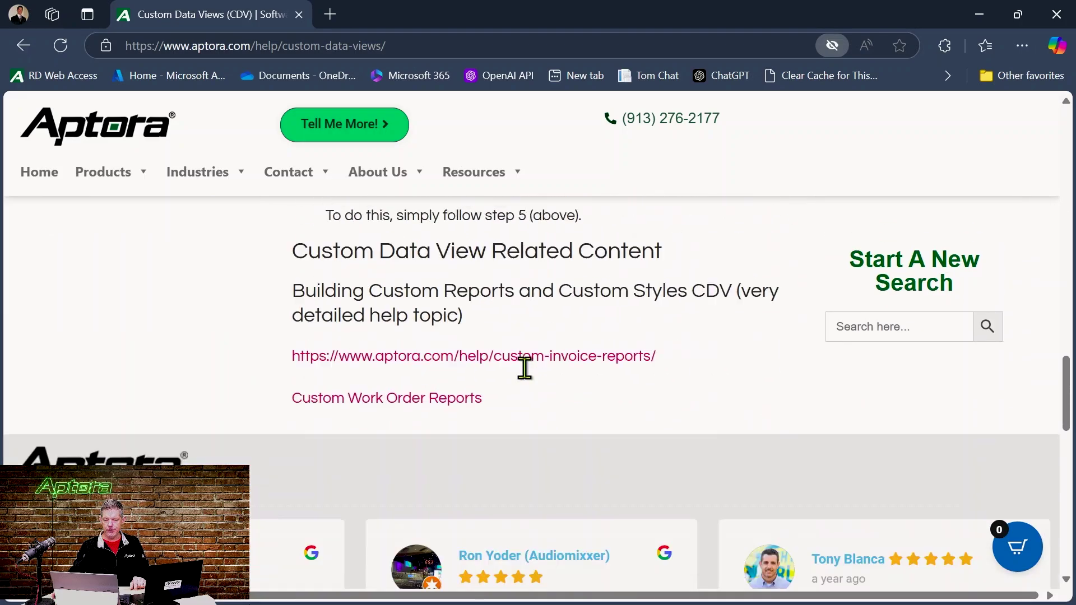
{"action": "scroll", "coordinate": [530, 370], "scroll_direction": "up", "scroll_amount": 20}
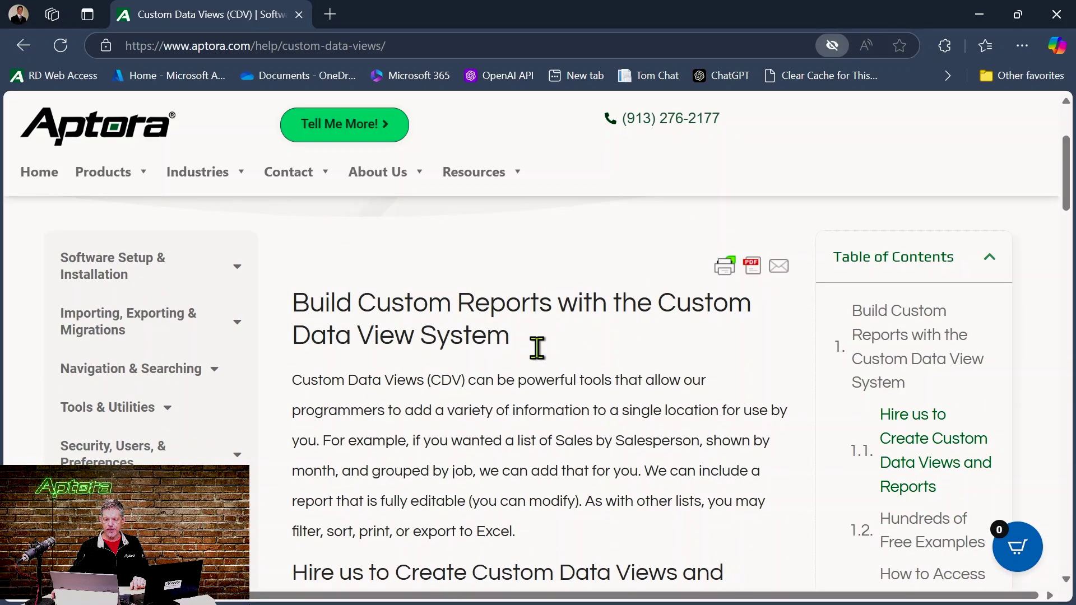
{"action": "scroll", "coordinate": [537, 348], "scroll_direction": "down", "scroll_amount": 20}
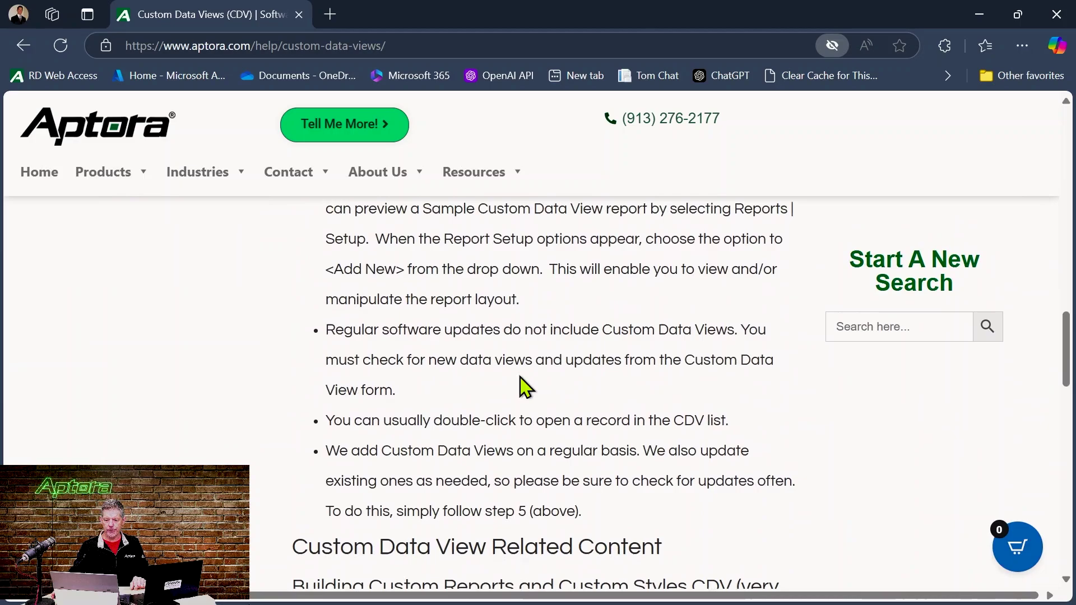
- Open the related help topic on Building Custom Reports and Custom Styles CDV and skim its introduction
{"action": "scroll", "coordinate": [524, 387], "scroll_direction": "down", "scroll_amount": 3}
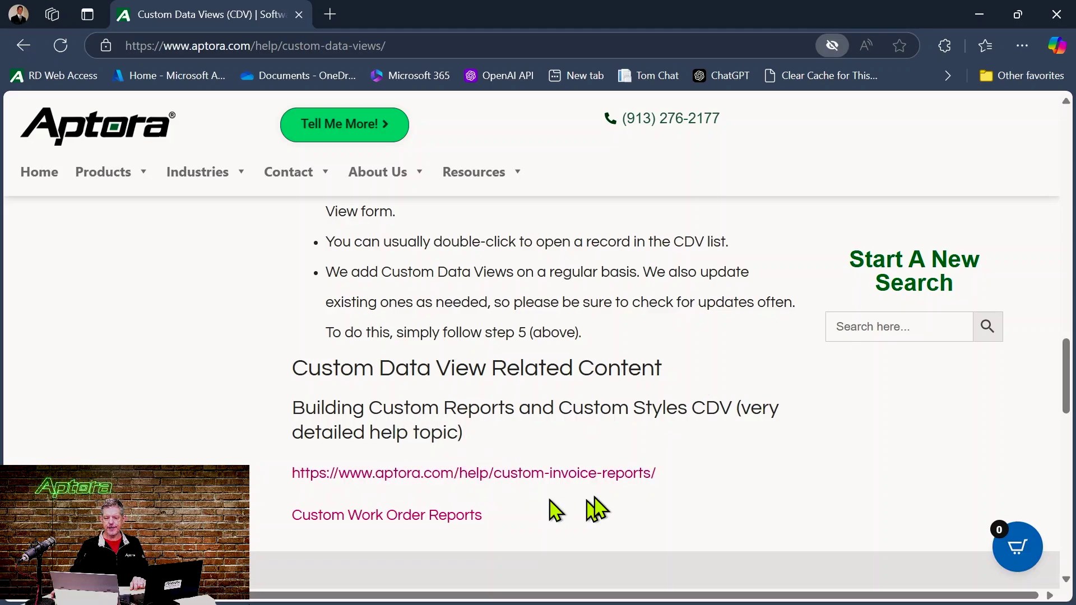
{"action": "left_click", "coordinate": [587, 473]}
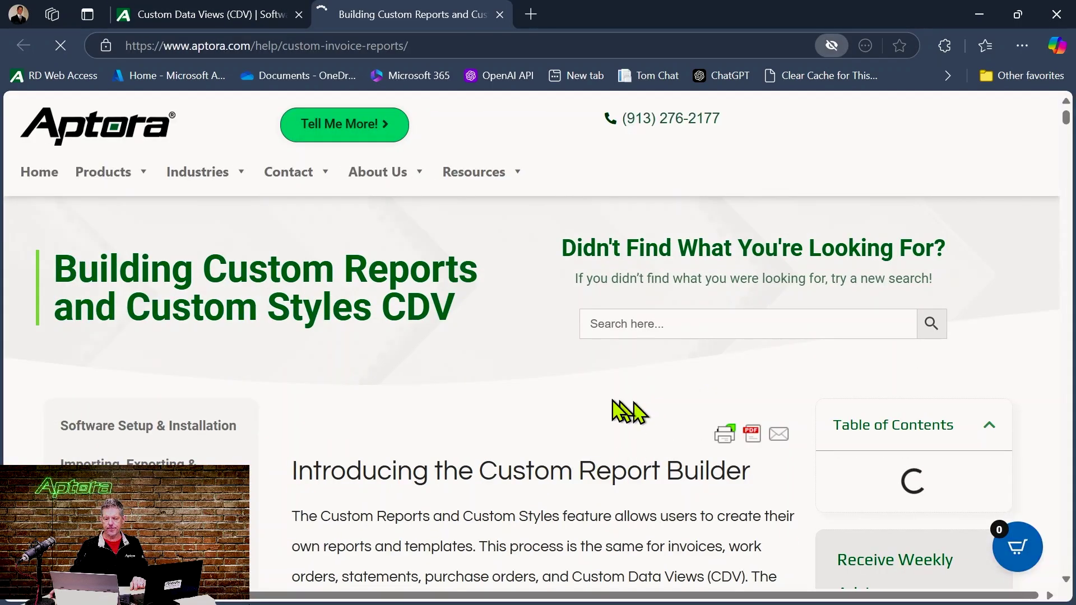
{"action": "scroll", "coordinate": [488, 398], "scroll_direction": "down", "scroll_amount": 5}
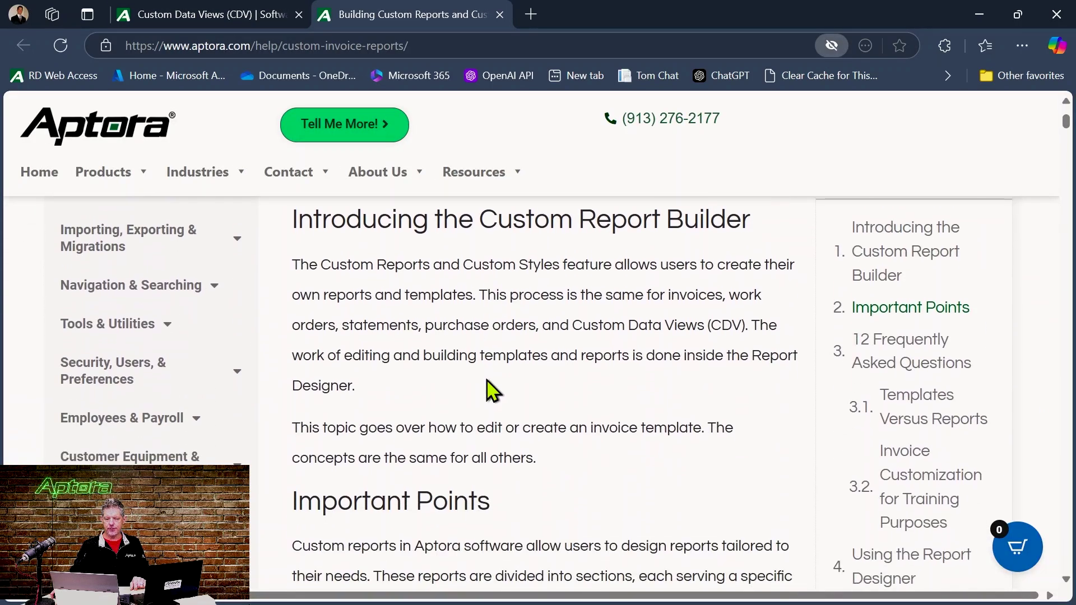
{"action": "scroll", "coordinate": [492, 390], "scroll_direction": "down", "scroll_amount": 2}
{"action": "scroll", "coordinate": [487, 381], "scroll_direction": "down", "scroll_amount": 6}
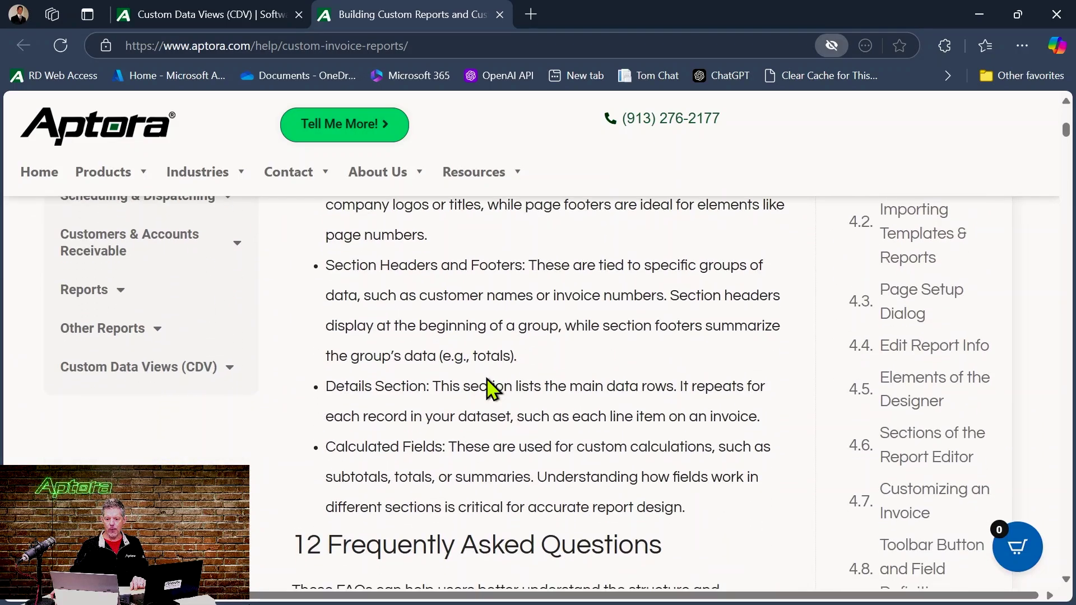
{"action": "scroll", "coordinate": [488, 382], "scroll_direction": "down", "scroll_amount": 3}
{"action": "scroll", "coordinate": [483, 378], "scroll_direction": "up", "scroll_amount": 11}
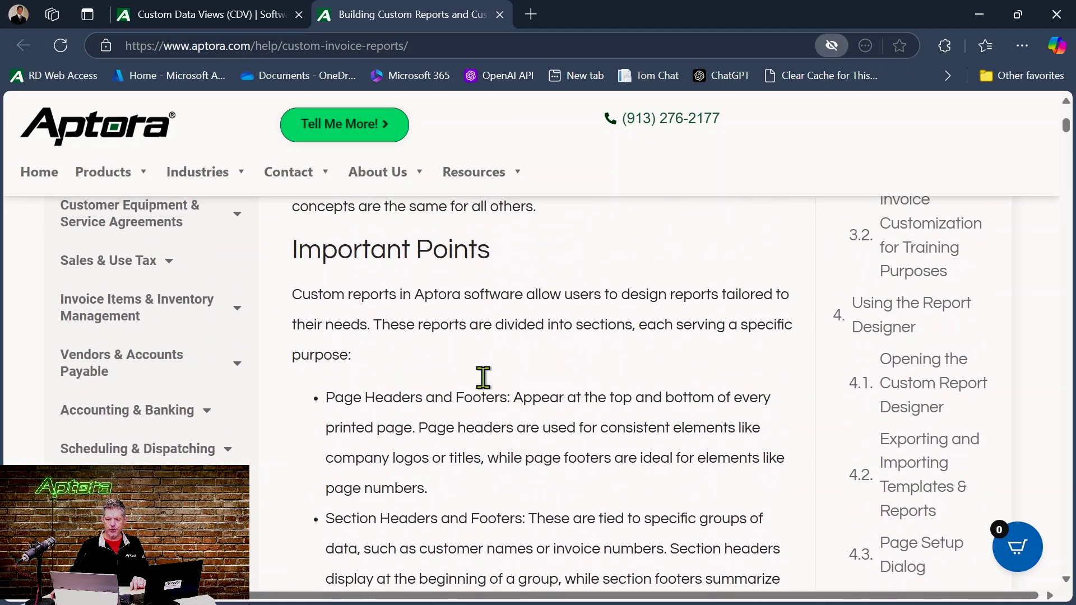
- Review the article's Important Points section and the 12 Frequently Asked Questions on report structure
{"action": "scroll", "coordinate": [488, 389], "scroll_direction": "down", "scroll_amount": 2}
{"action": "left_click_drag", "start_coordinate": [297, 252], "coordinate": [526, 292]}
{"action": "left_click", "coordinate": [561, 392]}
{"action": "scroll", "coordinate": [560, 392], "scroll_direction": "down", "scroll_amount": 1}
{"action": "scroll", "coordinate": [561, 392], "scroll_direction": "down", "scroll_amount": 8}
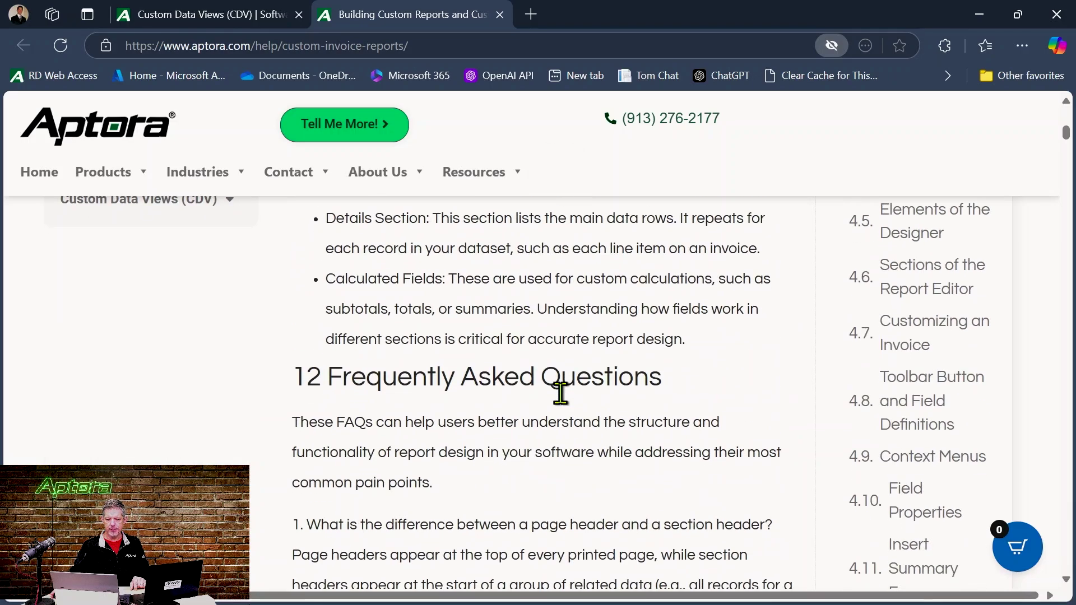
{"action": "scroll", "coordinate": [401, 381], "scroll_direction": "down", "scroll_amount": 6}
{"action": "scroll", "coordinate": [401, 395], "scroll_direction": "down", "scroll_amount": 14}
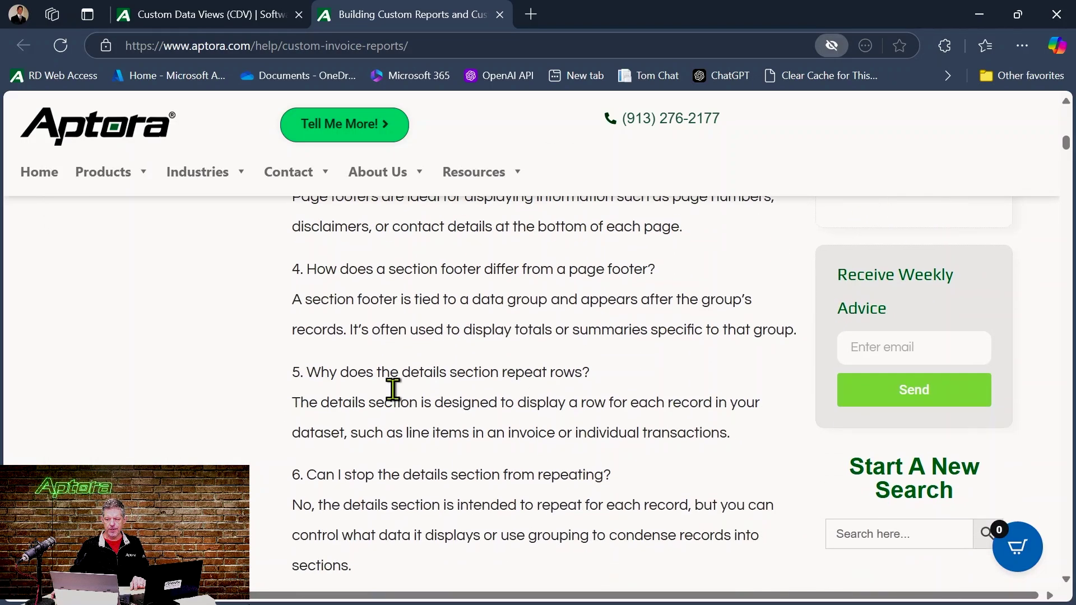
{"action": "scroll", "coordinate": [394, 386], "scroll_direction": "down", "scroll_amount": 15}
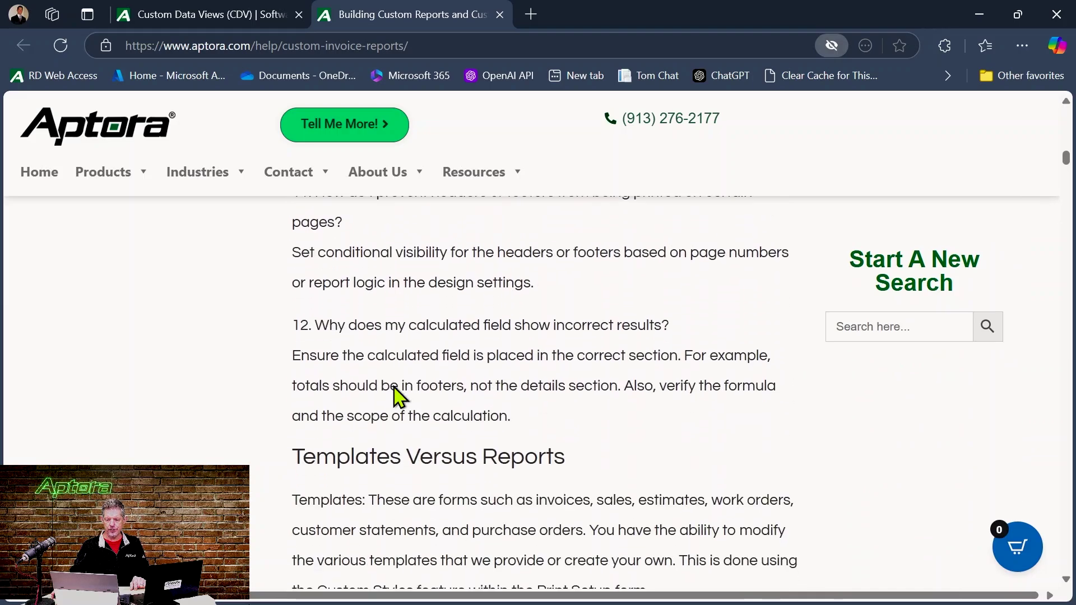
- Review the article from Templates Versus Reports through importing reports, page setup, designer elements and the group header and footer explanations
{"action": "scroll", "coordinate": [394, 381], "scroll_direction": "down", "scroll_amount": 15}
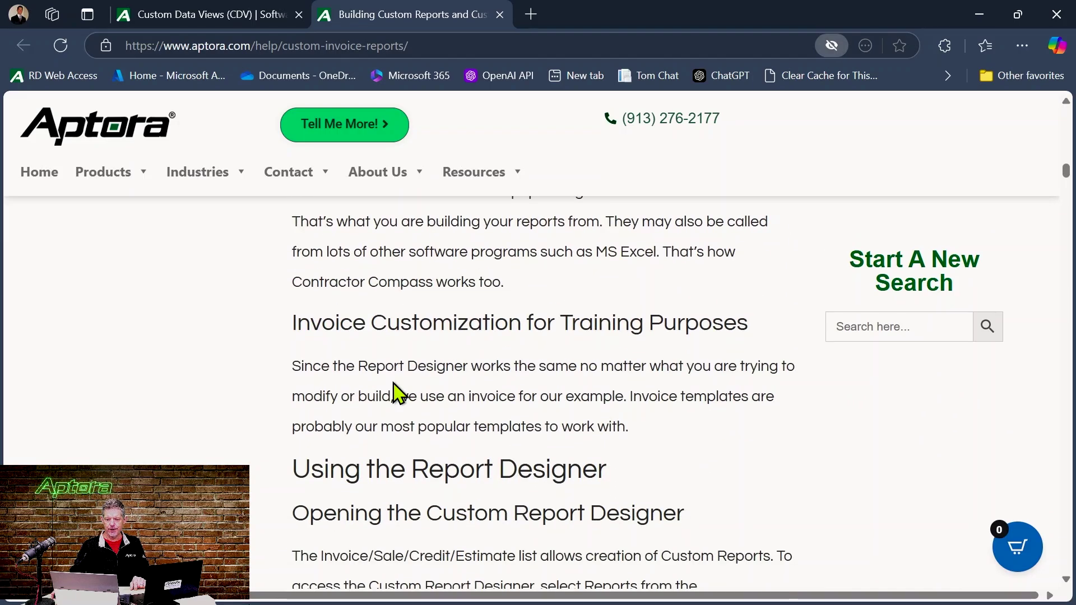
{"action": "scroll", "coordinate": [396, 388], "scroll_direction": "down", "scroll_amount": 15}
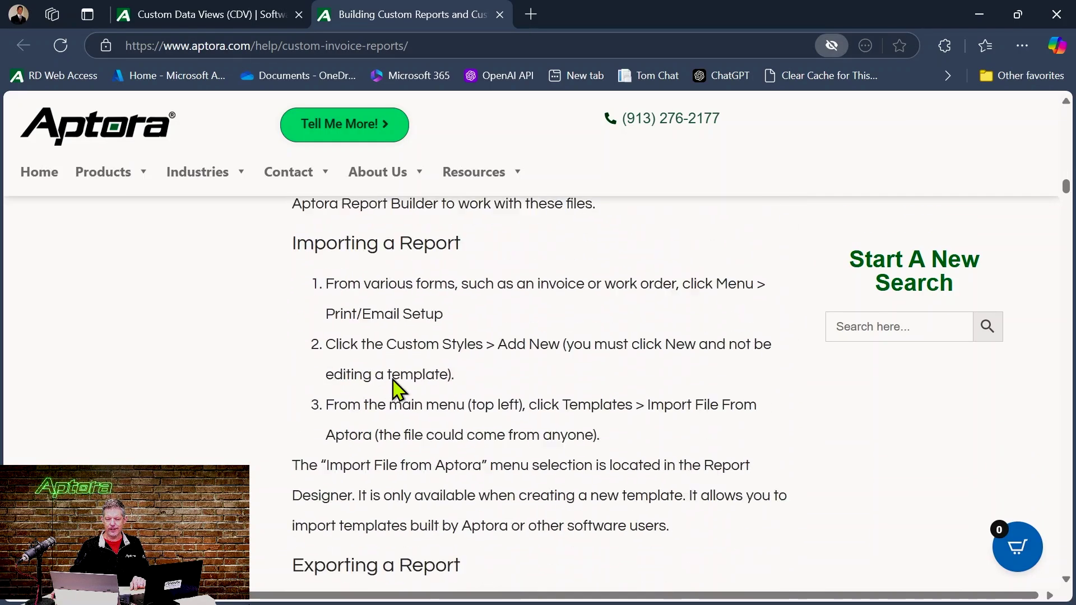
{"action": "scroll", "coordinate": [395, 387], "scroll_direction": "down", "scroll_amount": 15}
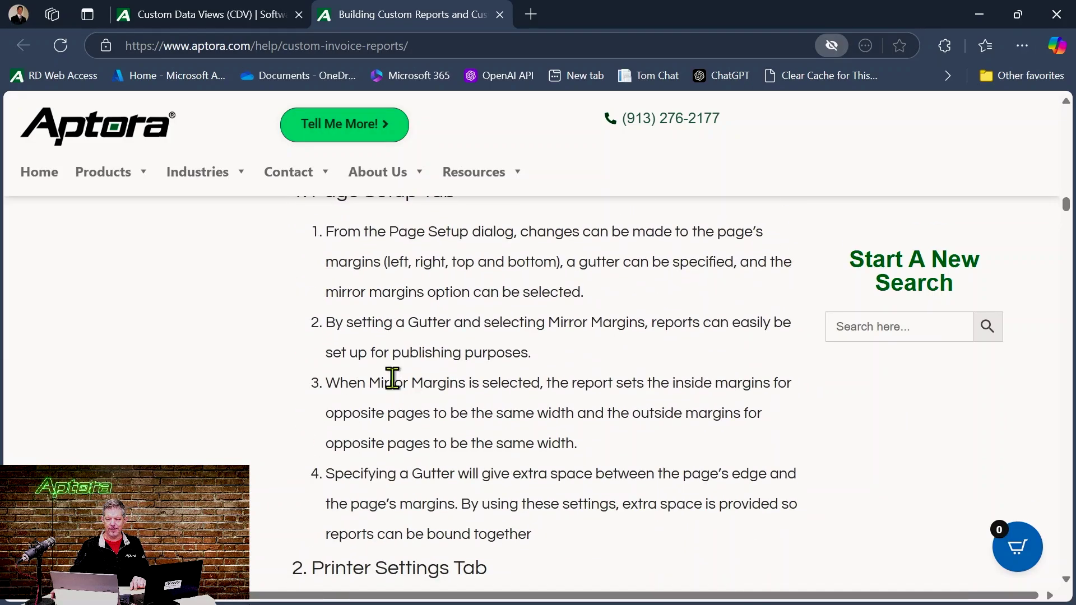
{"action": "scroll", "coordinate": [390, 376], "scroll_direction": "down", "scroll_amount": 5}
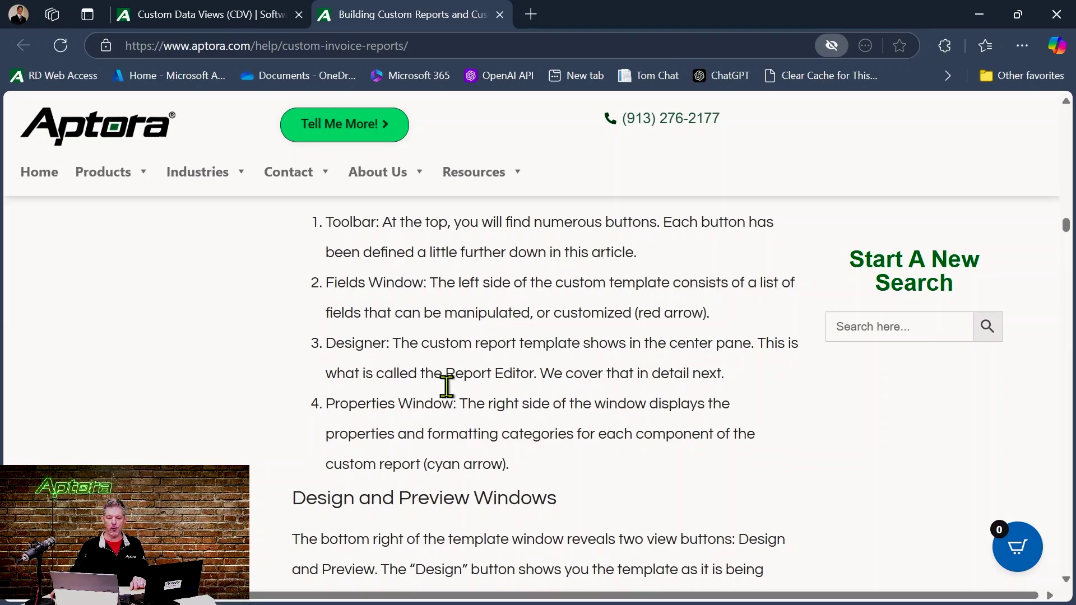
{"action": "scroll", "coordinate": [446, 387], "scroll_direction": "down", "scroll_amount": 15}
{"action": "scroll", "coordinate": [446, 392], "scroll_direction": "down", "scroll_amount": 7}
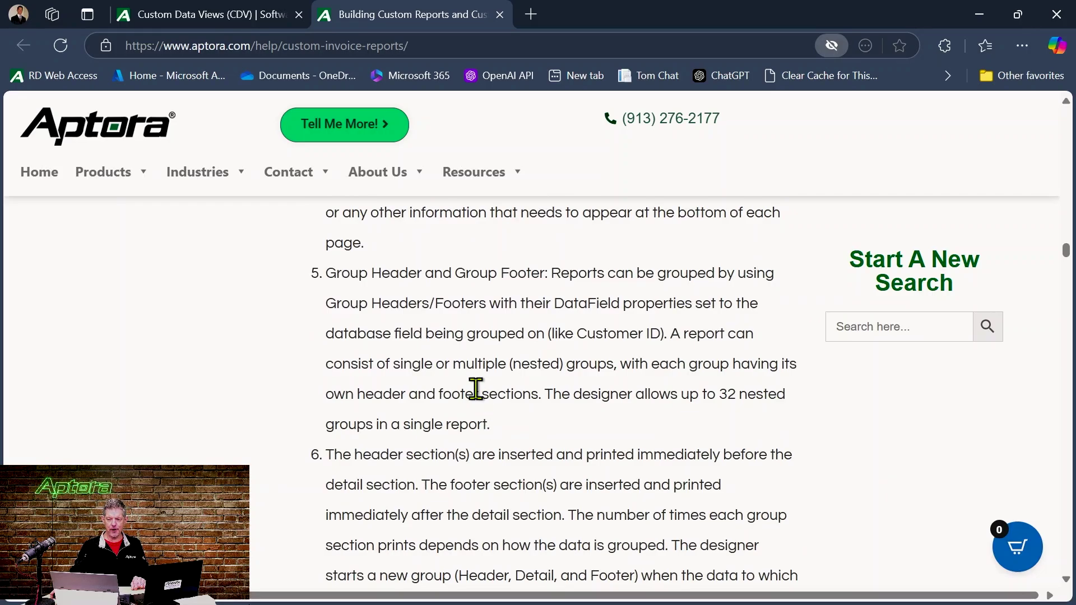
- Examine the Customizing an Invoice guidance, including lines, fields and images, through to the field editing and alignment tool descriptions
{"action": "scroll", "coordinate": [476, 388], "scroll_direction": "down", "scroll_amount": 10}
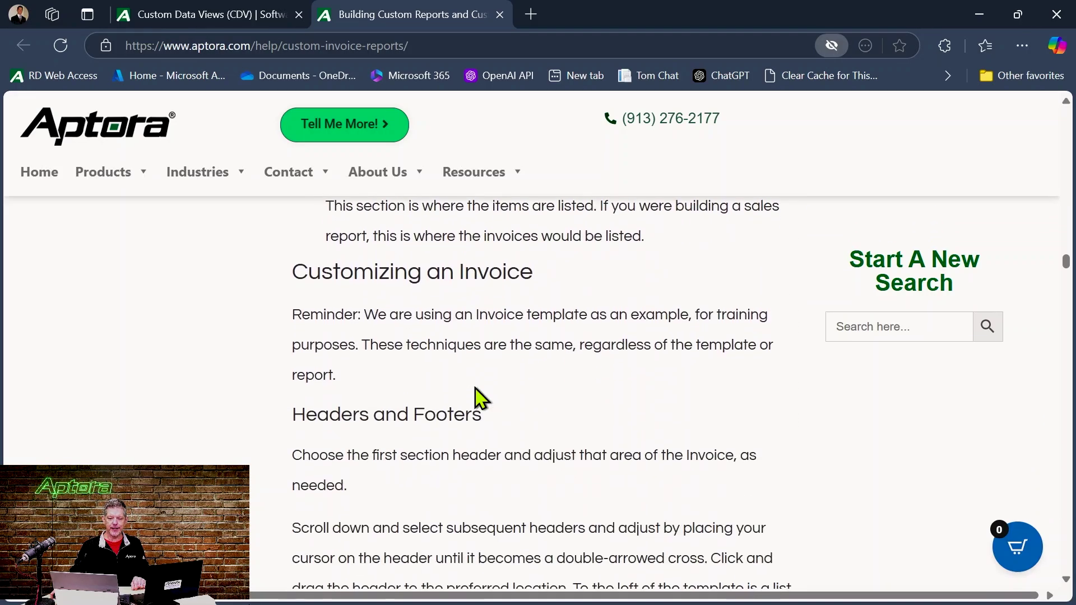
{"action": "scroll", "coordinate": [469, 392], "scroll_direction": "down", "scroll_amount": 10}
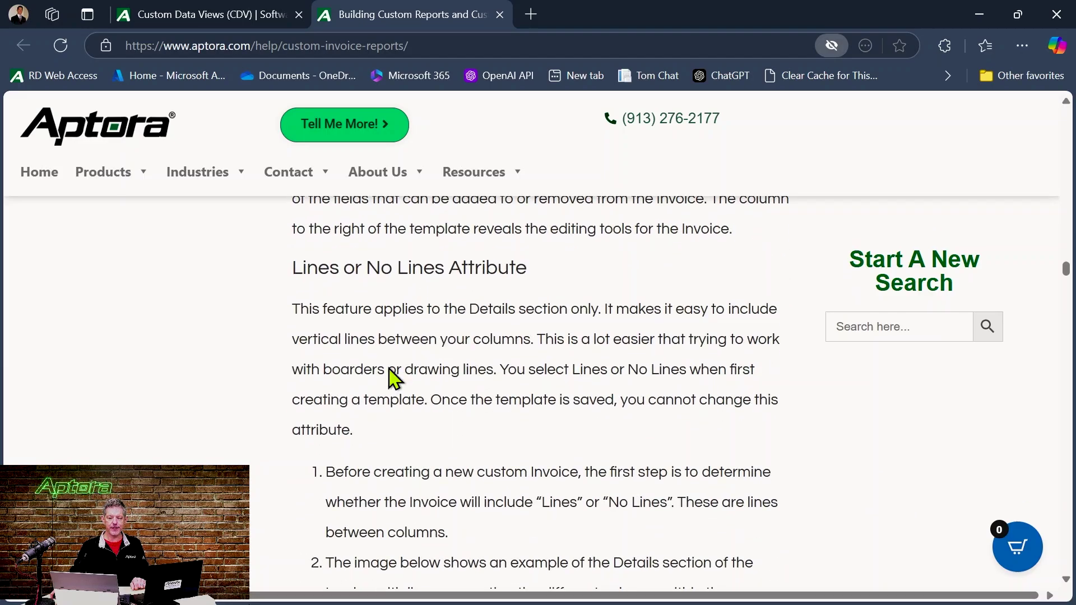
{"action": "scroll", "coordinate": [438, 388], "scroll_direction": "down", "scroll_amount": 10}
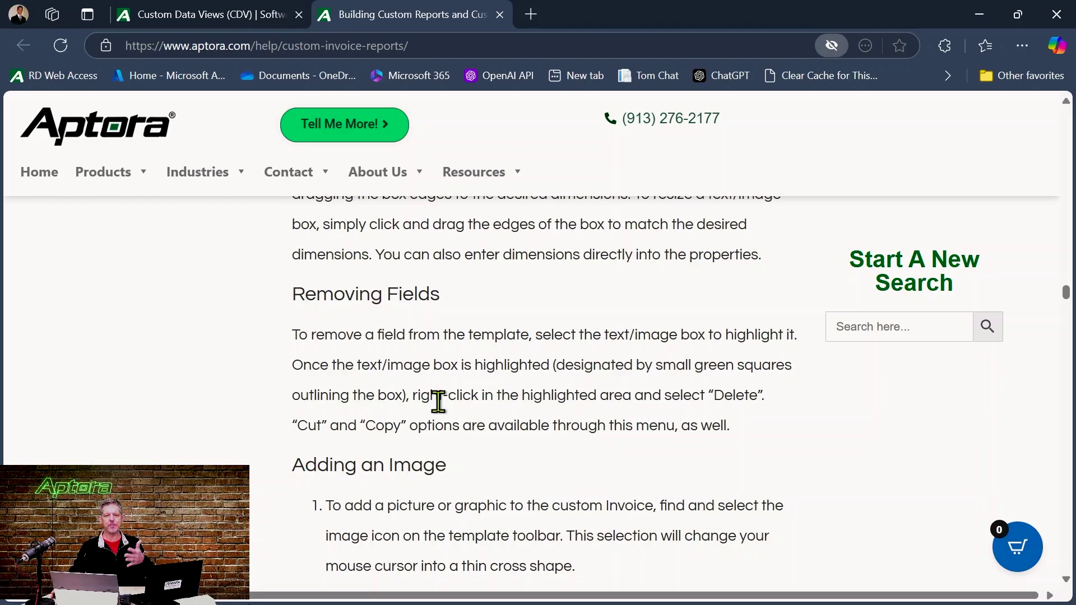
{"action": "scroll", "coordinate": [469, 411], "scroll_direction": "down", "scroll_amount": 15}
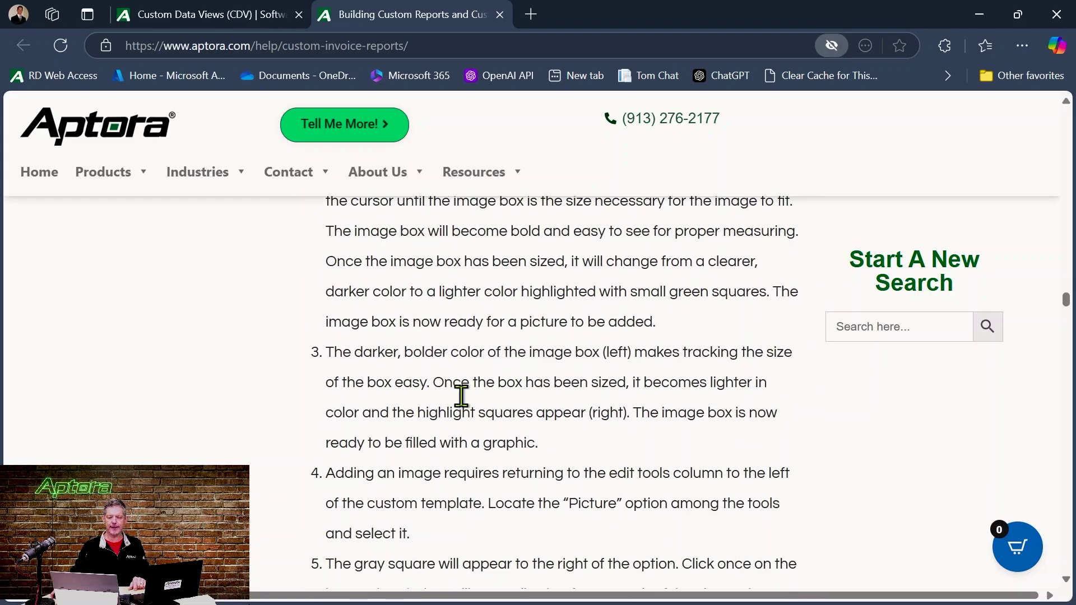
{"action": "scroll", "coordinate": [461, 392], "scroll_direction": "down", "scroll_amount": 15}
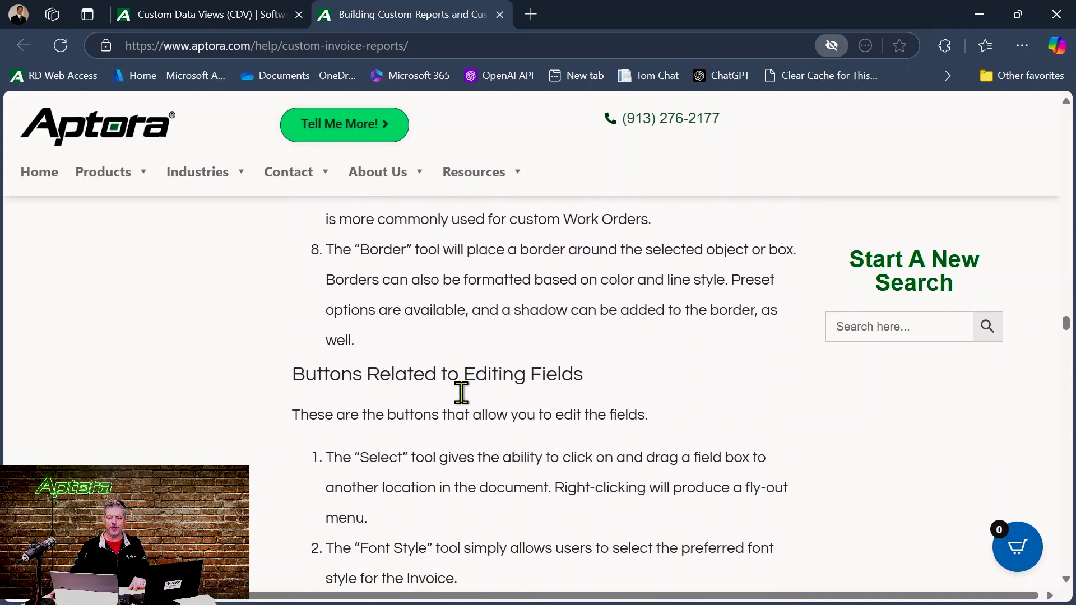
{"action": "scroll", "coordinate": [460, 394], "scroll_direction": "down", "scroll_amount": 10}
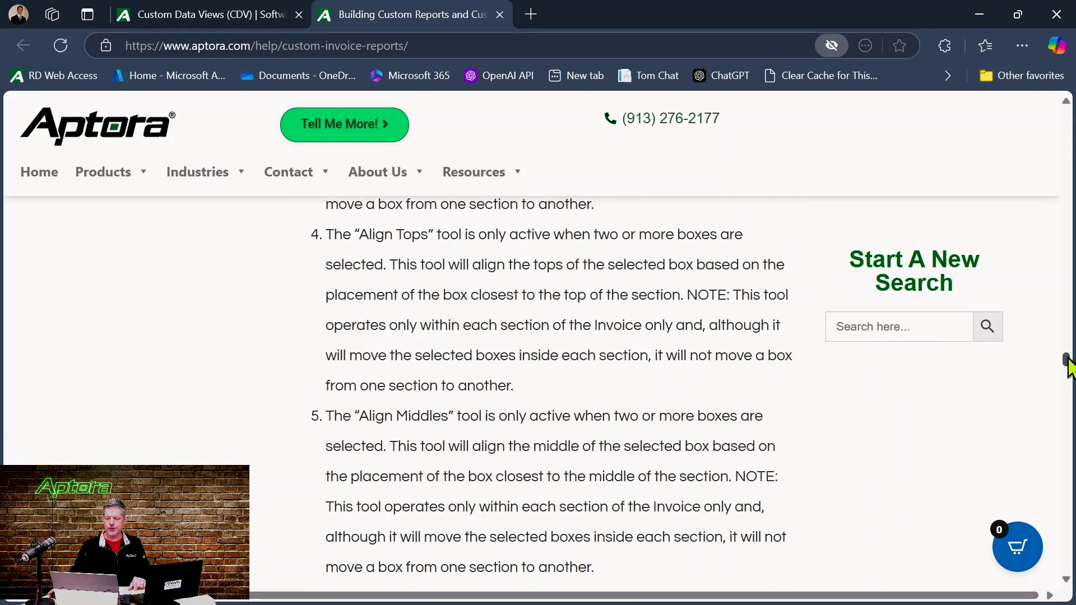
- Return to the beginning of the Building Custom Reports article and open its PDF version preview
{"action": "left_click_drag", "start_coordinate": [1067, 361], "coordinate": [1057, 98]}
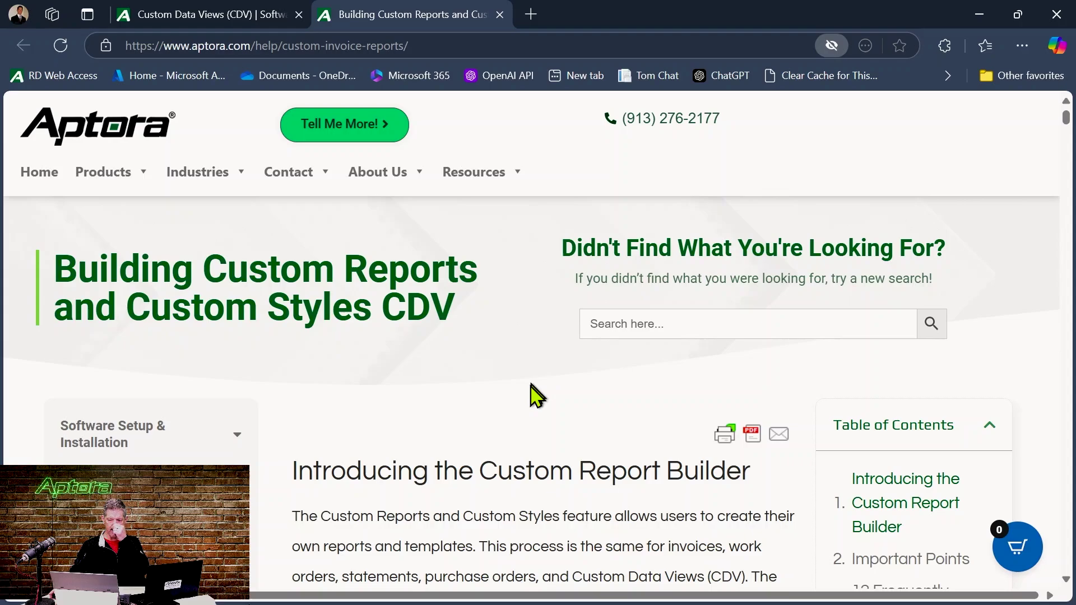
{"action": "scroll", "coordinate": [532, 395], "scroll_direction": "down", "scroll_amount": 4}
{"action": "scroll", "coordinate": [487, 403], "scroll_direction": "up", "scroll_amount": 5}
{"action": "scroll", "coordinate": [493, 381], "scroll_direction": "down", "scroll_amount": 1}
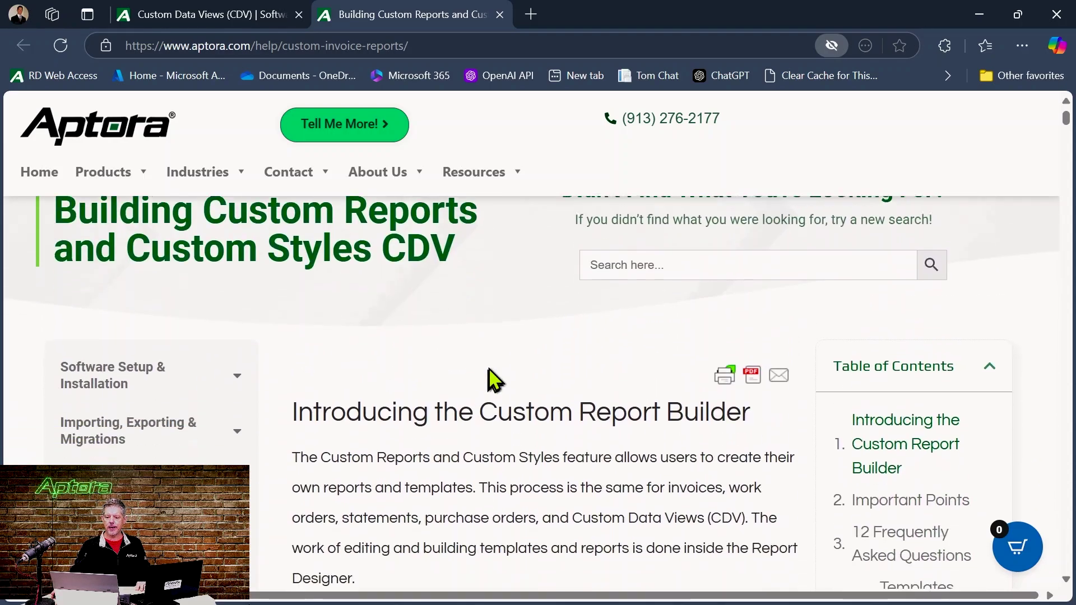
{"action": "scroll", "coordinate": [494, 381], "scroll_direction": "down", "scroll_amount": 2}
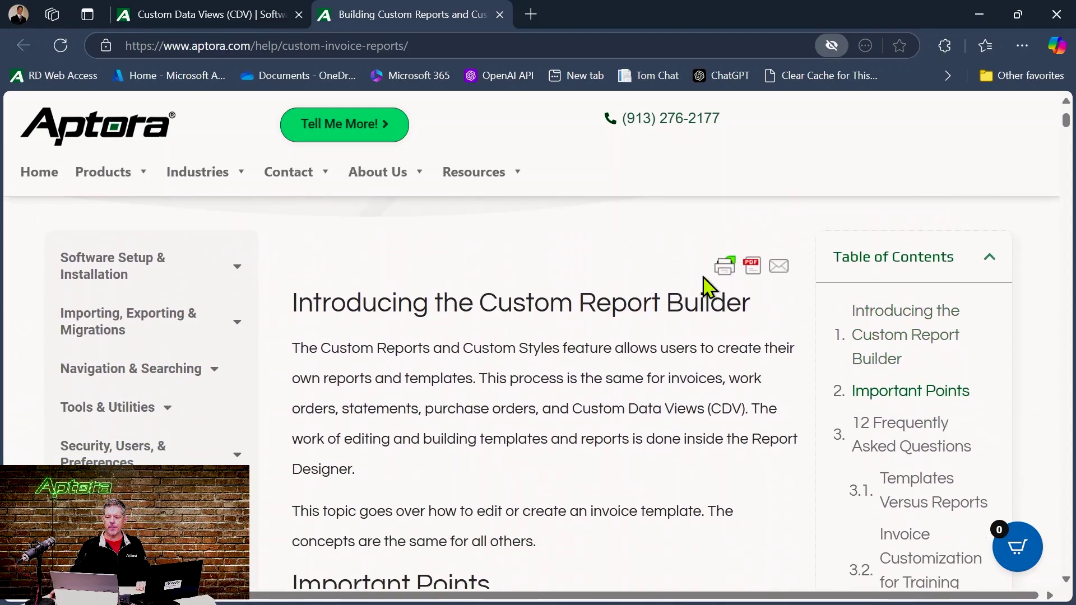
{"action": "left_click", "coordinate": [754, 277]}
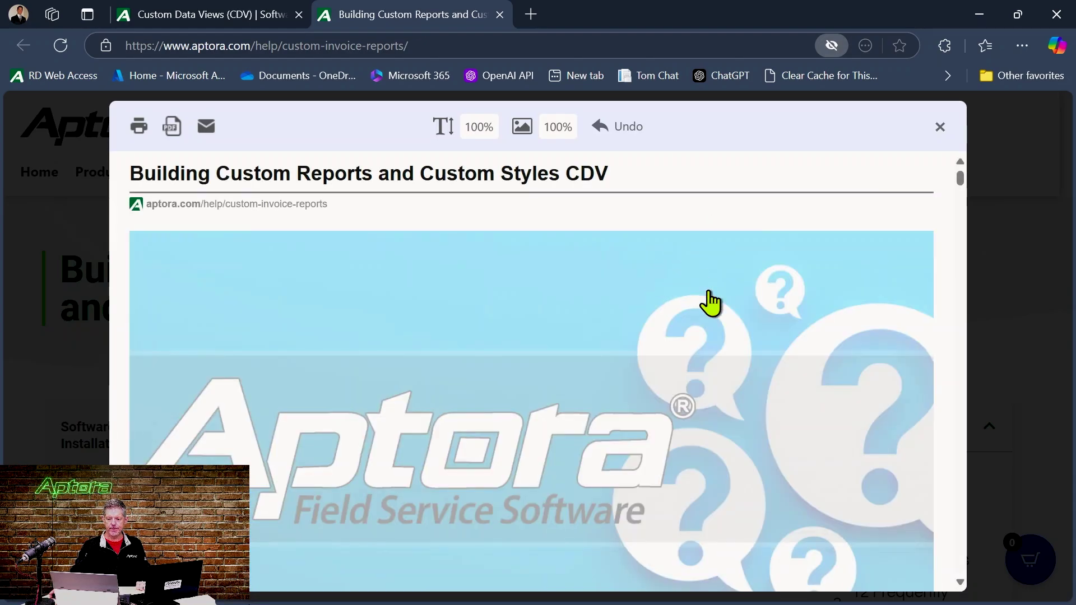
- Look through the article's PDF preview from the title image to the frequently asked questions and back
{"action": "scroll", "coordinate": [639, 328], "scroll_direction": "down", "scroll_amount": 10}
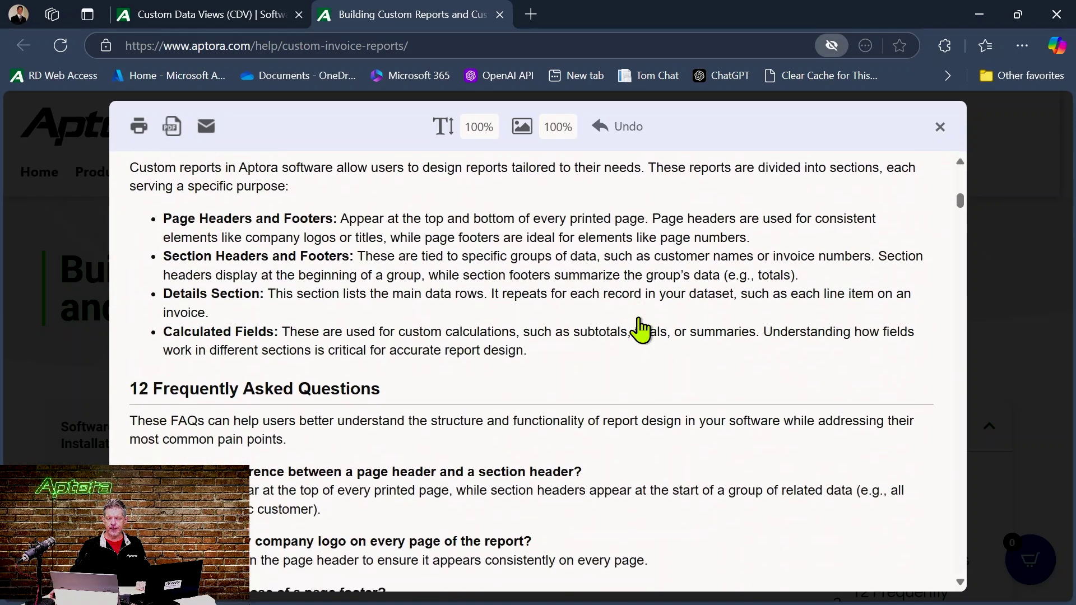
{"action": "scroll", "coordinate": [639, 328], "scroll_direction": "down", "scroll_amount": 5}
{"action": "scroll", "coordinate": [639, 329], "scroll_direction": "up", "scroll_amount": 15}
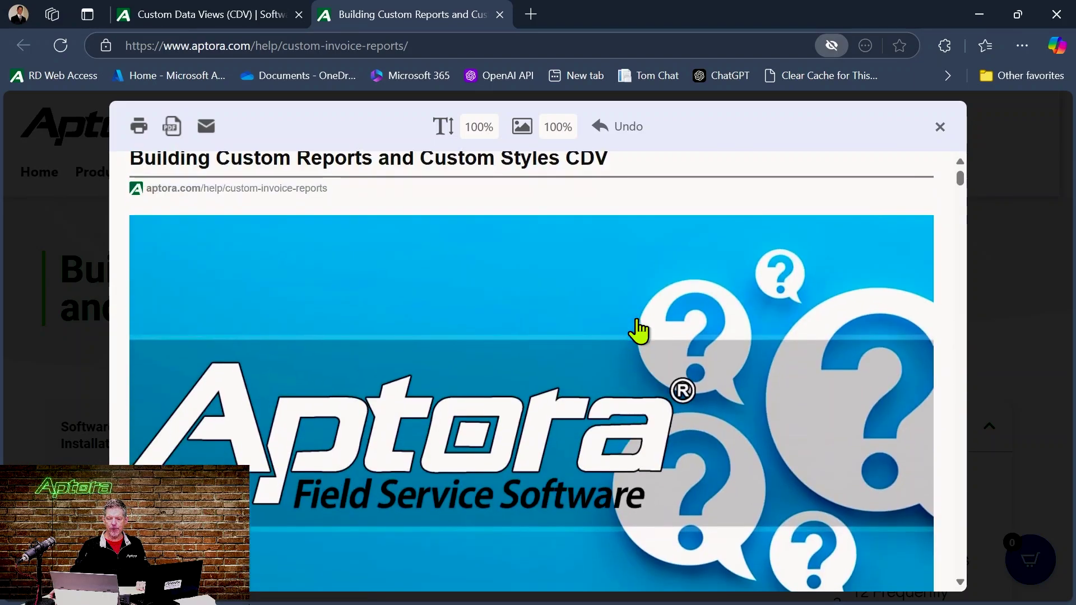
{"action": "scroll", "coordinate": [639, 314], "scroll_direction": "down", "scroll_amount": 3}
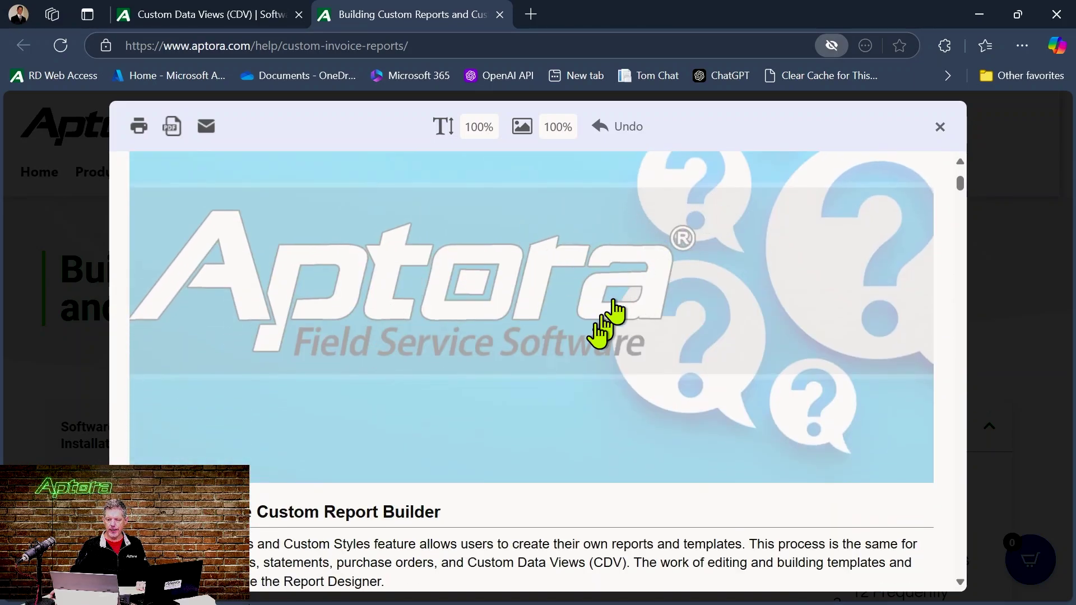
- Remove the title image from the article preview, and download and open the Letter-size PDF
{"action": "scroll", "coordinate": [708, 223], "scroll_direction": "up", "scroll_amount": 3}
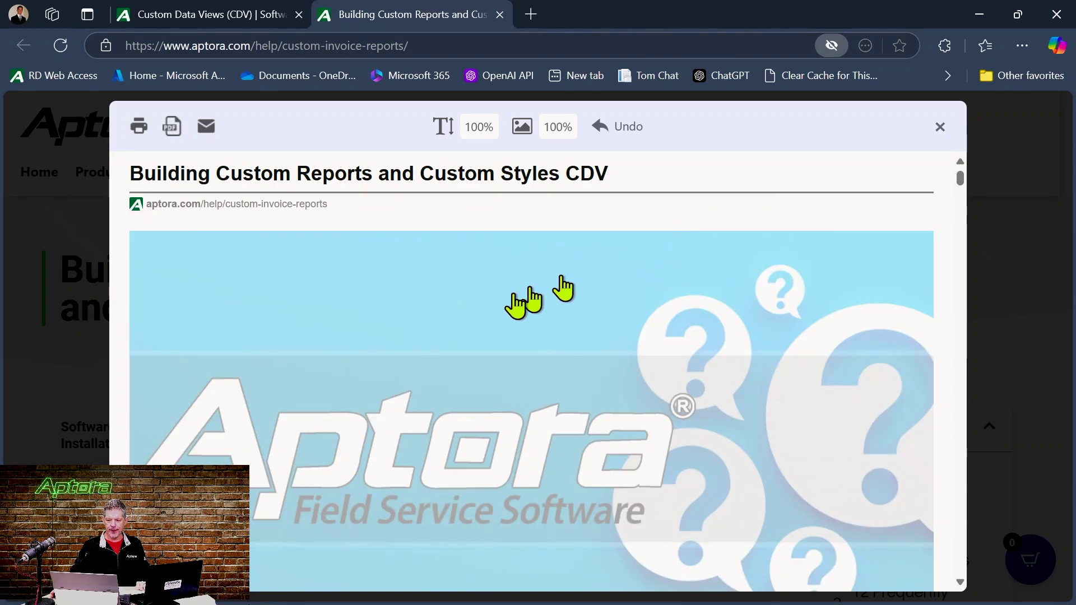
{"action": "left_click", "coordinate": [484, 318]}
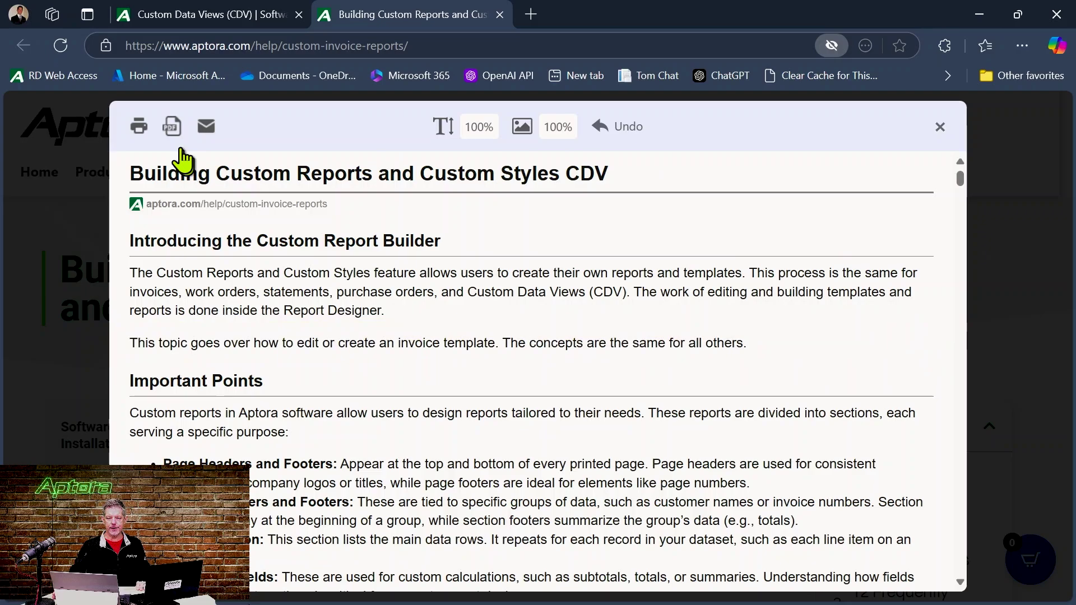
{"action": "left_click", "coordinate": [171, 130]}
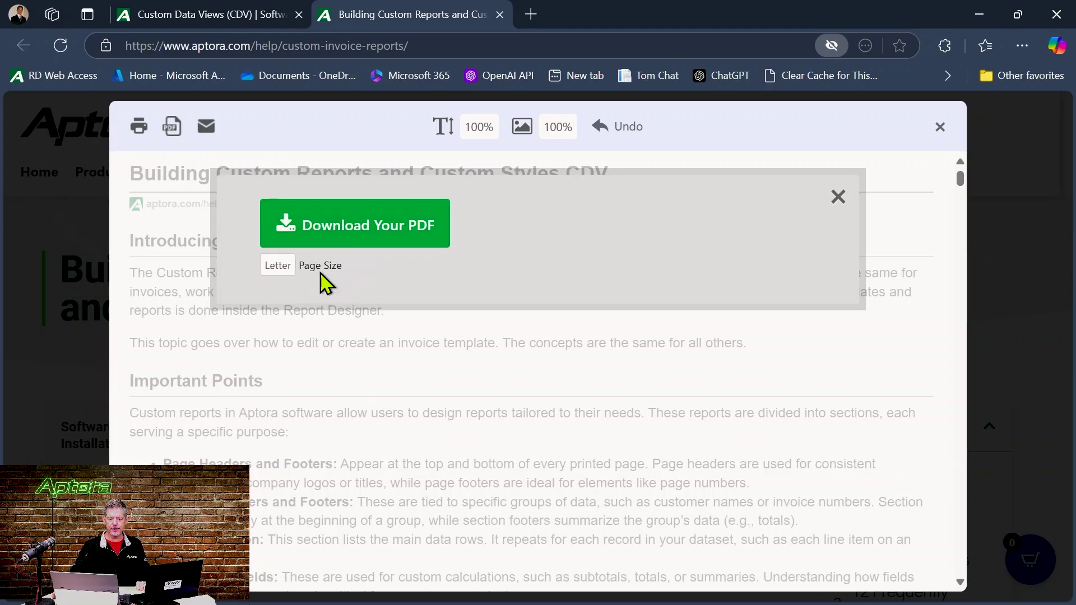
{"action": "left_click", "coordinate": [370, 232]}
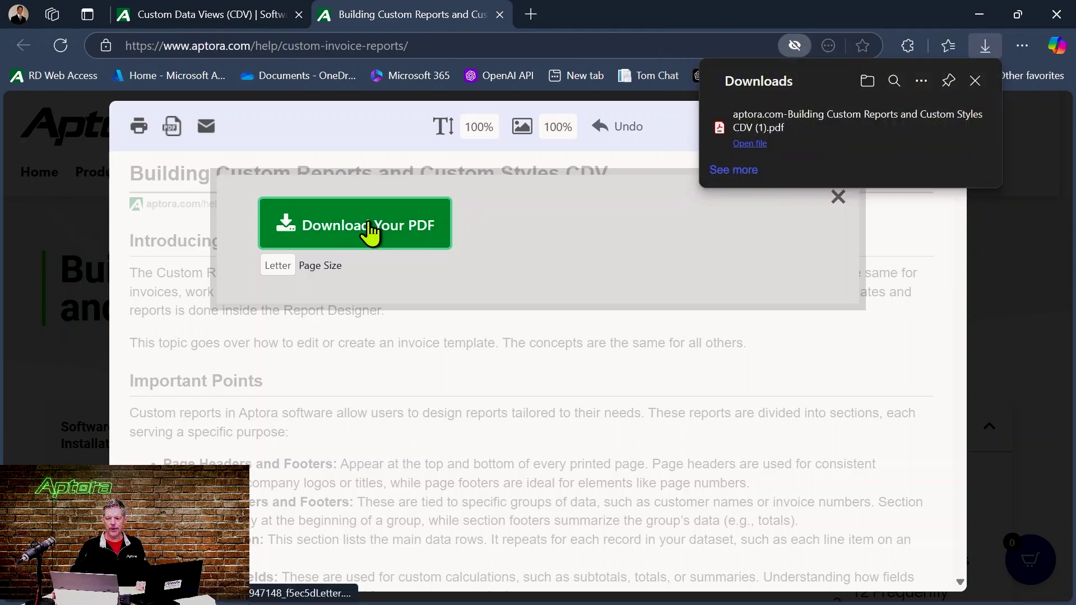
{"action": "left_click", "coordinate": [751, 144]}
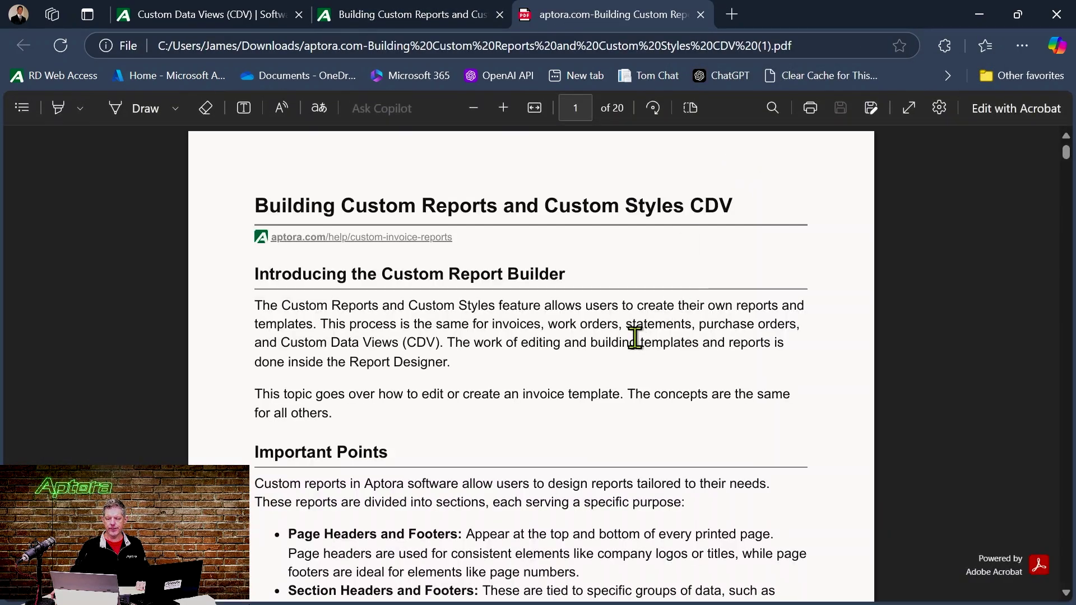
- Look through the downloaded PDF from the Custom Report Builder introduction to the Report Building Tips
{"action": "scroll", "coordinate": [635, 337], "scroll_direction": "down", "scroll_amount": 20}
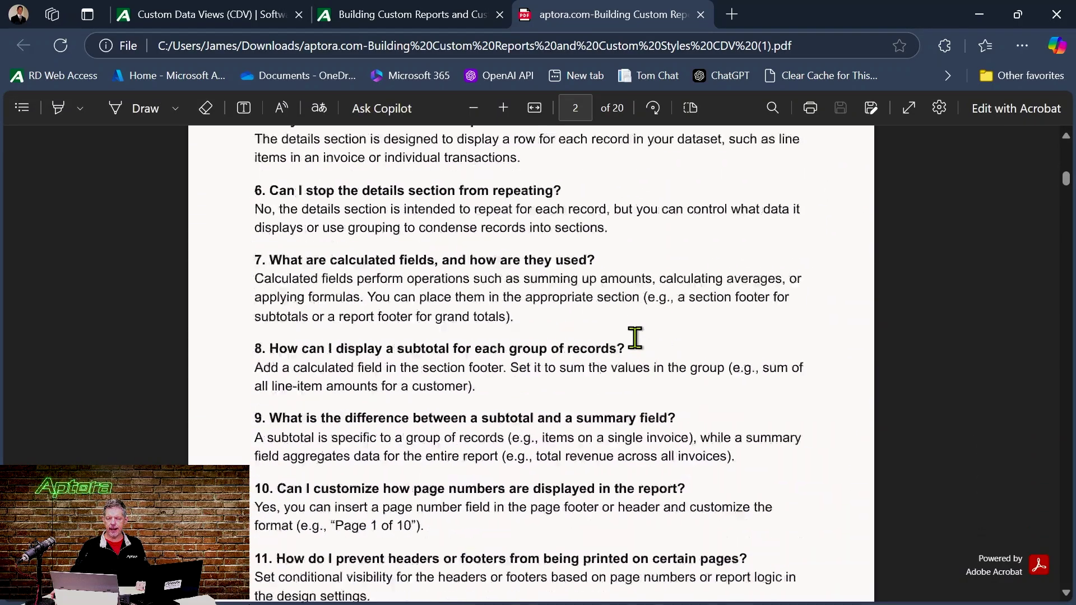
{"action": "scroll", "coordinate": [635, 336], "scroll_direction": "down", "scroll_amount": 20}
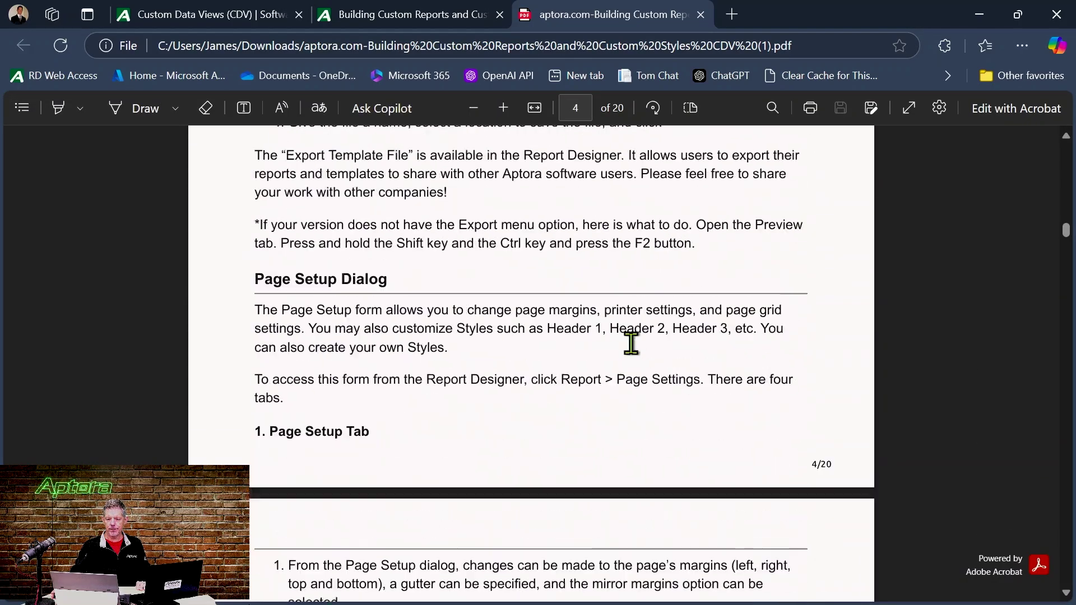
{"action": "scroll", "coordinate": [631, 343], "scroll_direction": "down", "scroll_amount": 20}
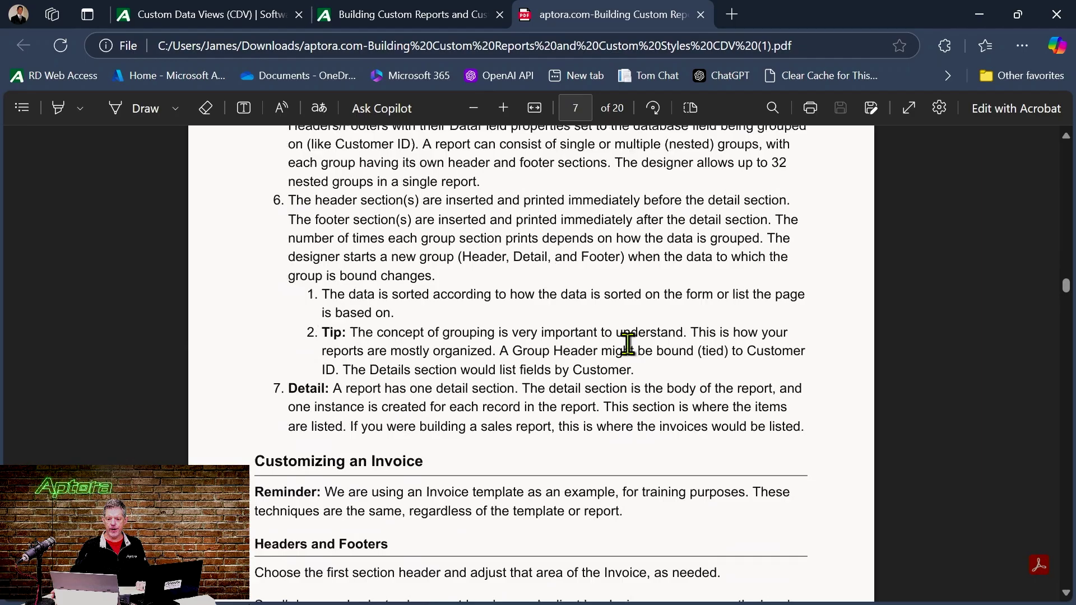
{"action": "scroll", "coordinate": [627, 343], "scroll_direction": "down", "scroll_amount": 20}
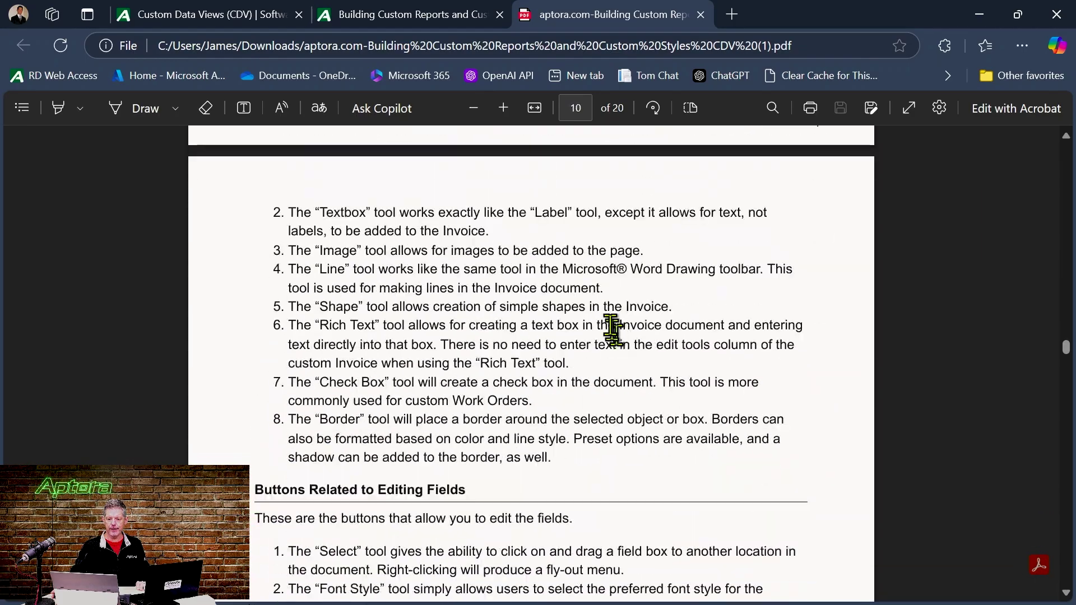
{"action": "scroll", "coordinate": [612, 331], "scroll_direction": "down", "scroll_amount": 20}
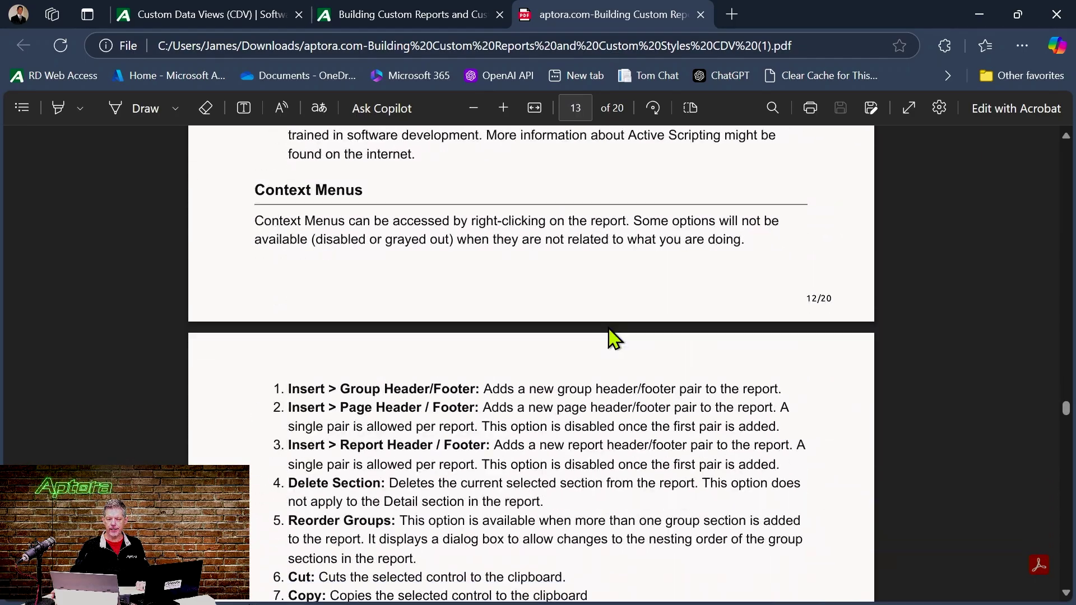
{"action": "scroll", "coordinate": [612, 337], "scroll_direction": "down", "scroll_amount": 20}
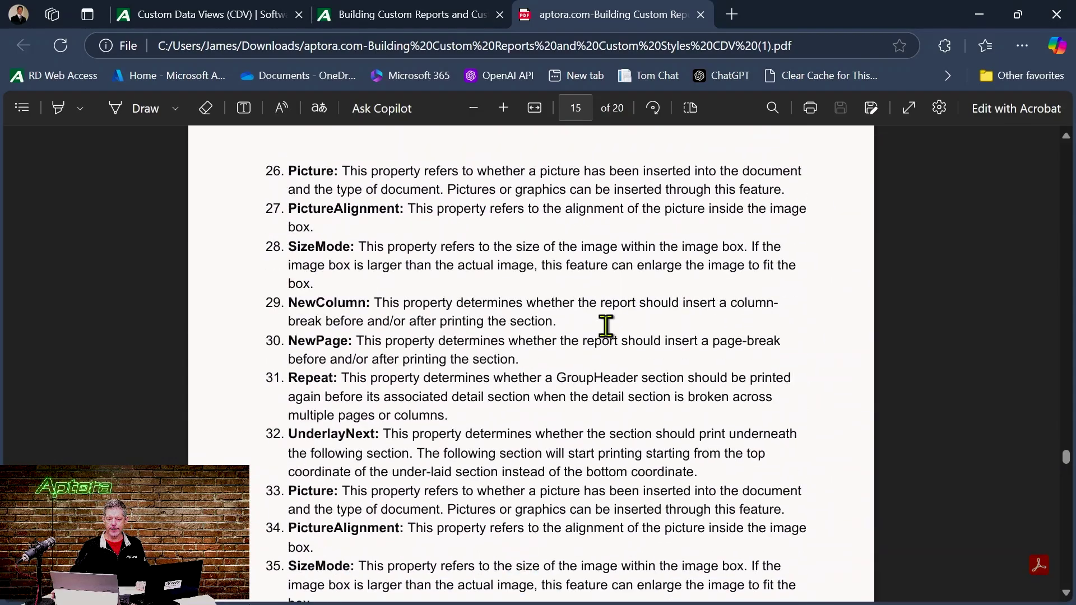
{"action": "scroll", "coordinate": [605, 326], "scroll_direction": "down", "scroll_amount": 20}
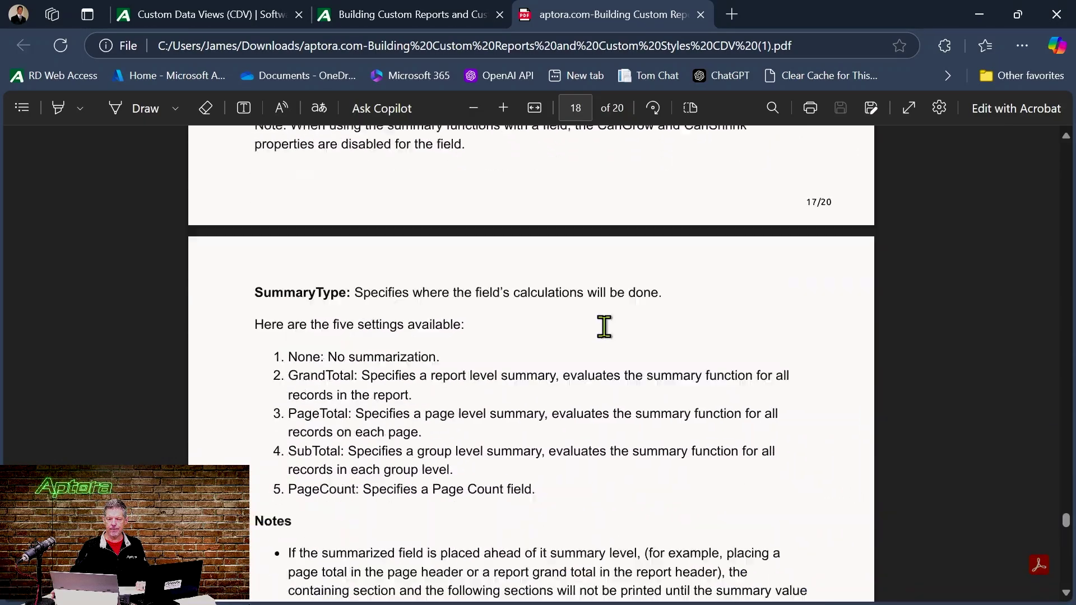
{"action": "scroll", "coordinate": [604, 326], "scroll_direction": "down", "scroll_amount": 10}
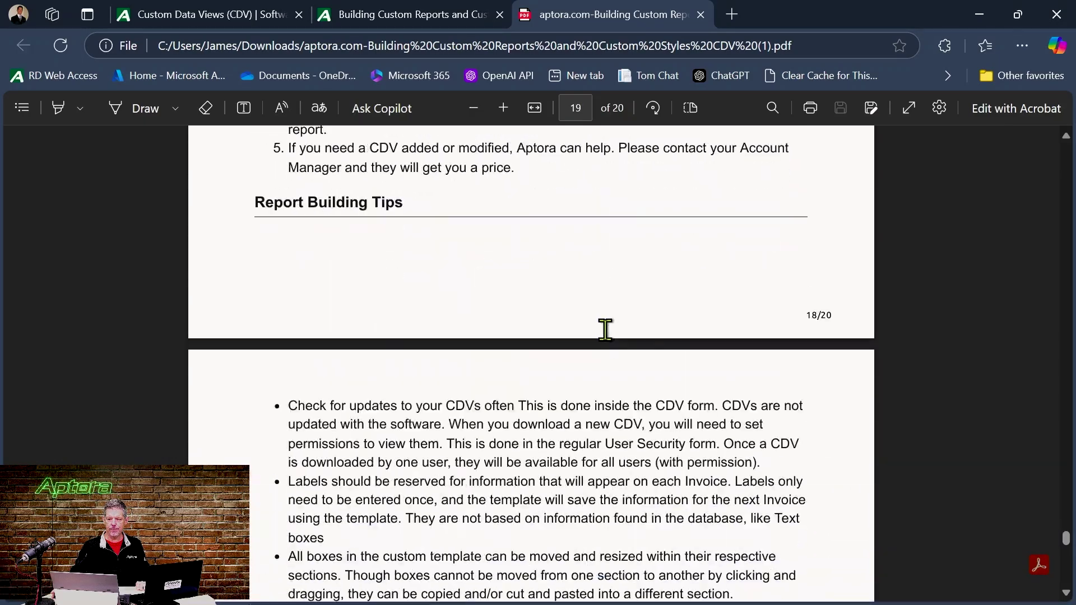
- Close the downloaded PDF, the custom reports article and the browser to return to Total Office Manager
{"action": "left_click", "coordinate": [701, 14]}
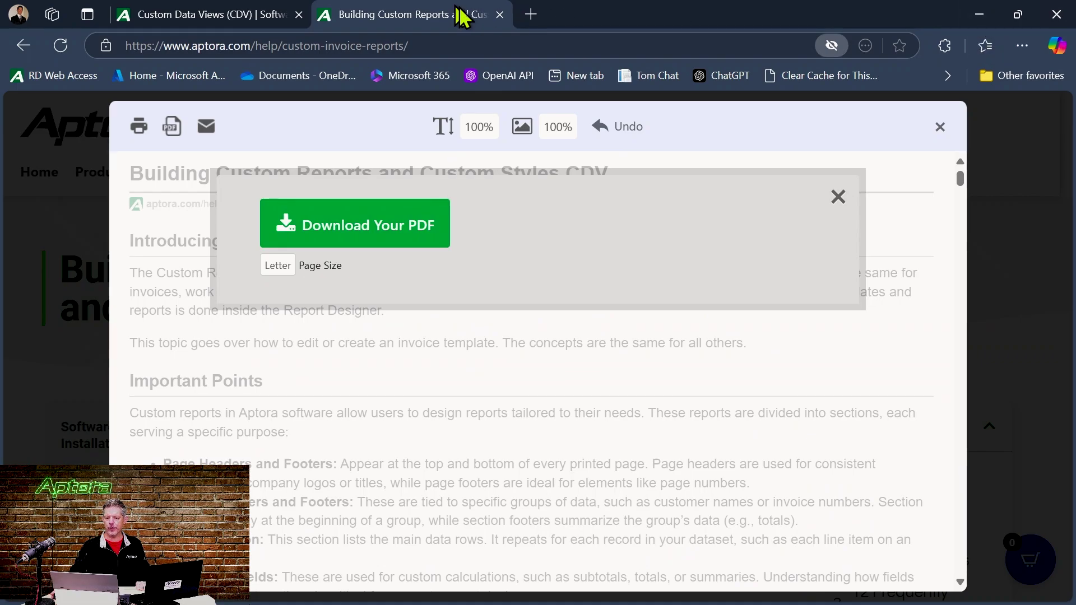
{"action": "left_click", "coordinate": [501, 14]}
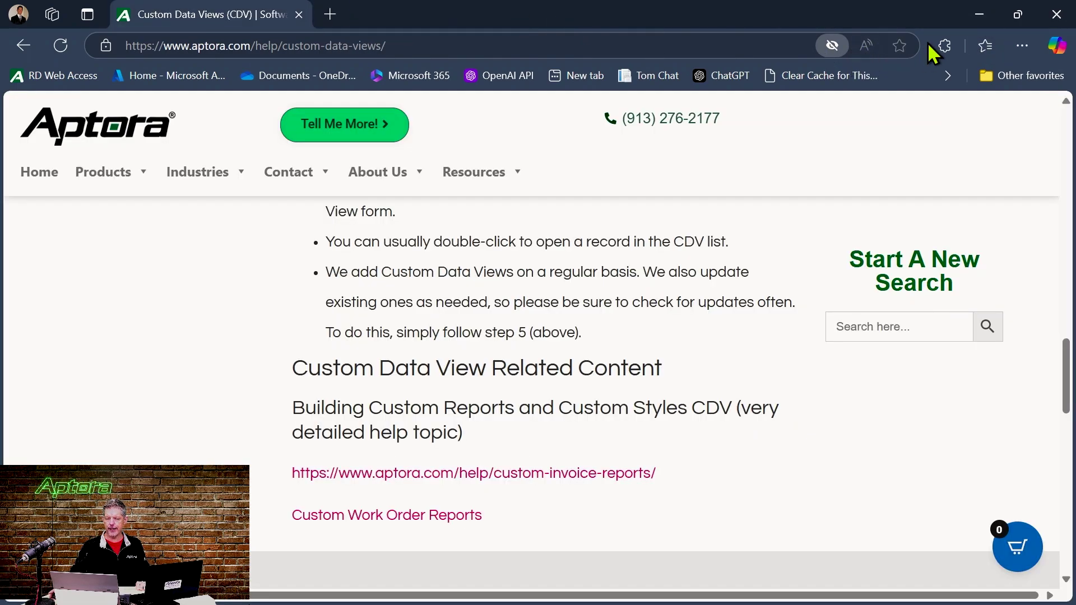
{"action": "left_click", "coordinate": [1056, 17]}
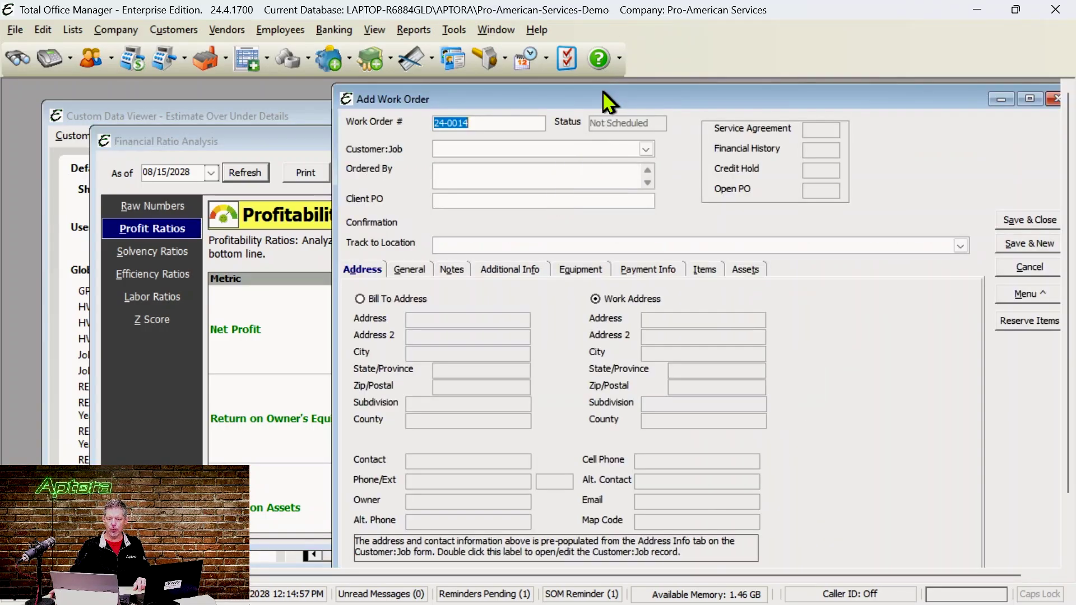
- Move the Add Work Order form fully into view and review the additional commands it offers
{"action": "left_click_drag", "start_coordinate": [605, 93], "coordinate": [408, 93]}
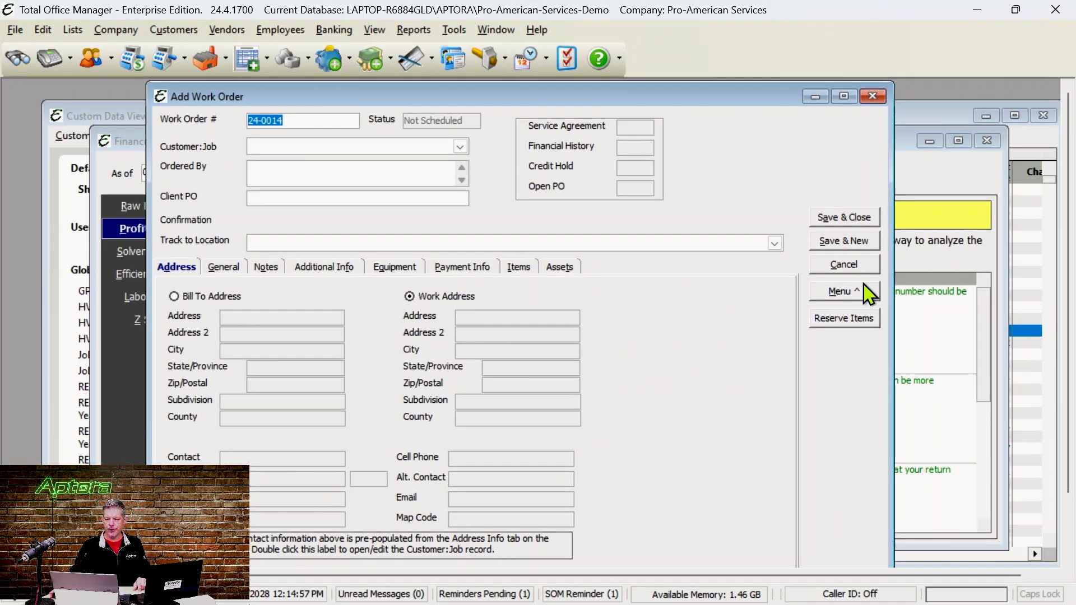
{"action": "left_click", "coordinate": [841, 292]}
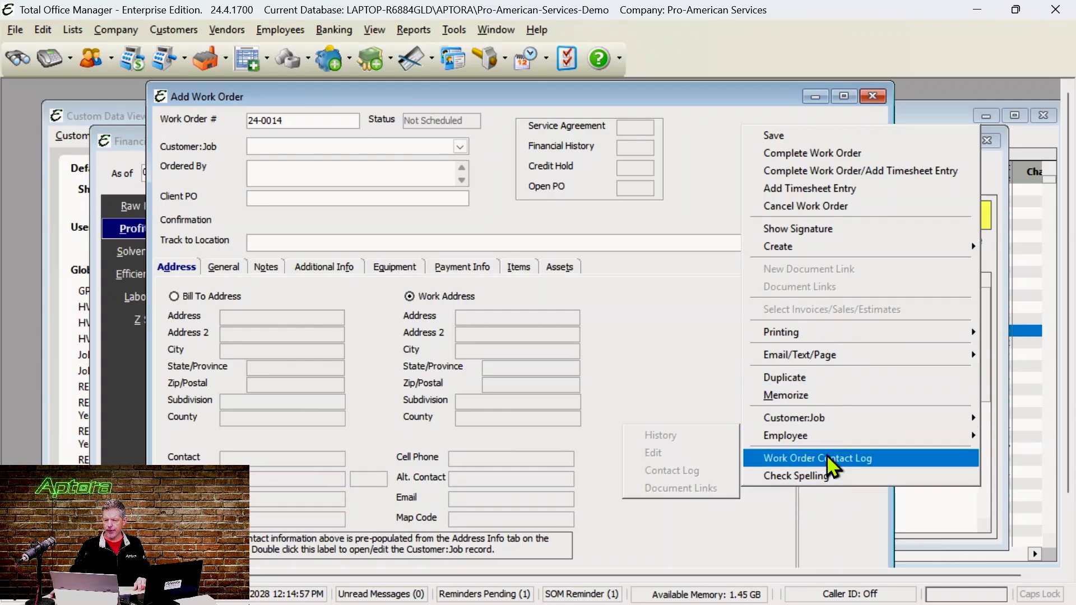
{"action": "left_click", "coordinate": [708, 177]}
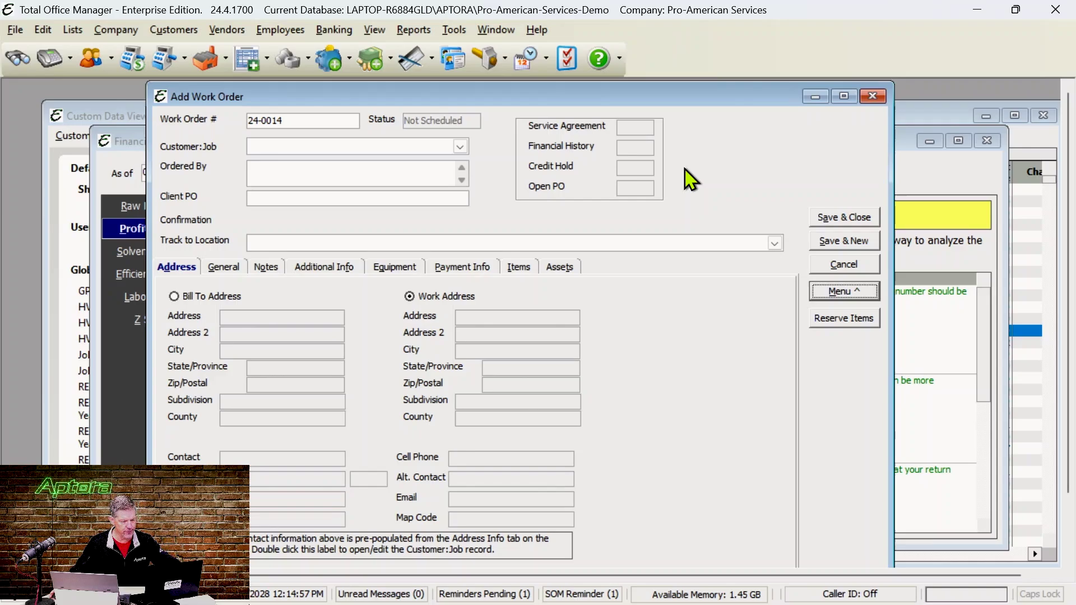
- Open the context help for the work order form, read from the basics through the Equipment Tab section, and close the article
{"action": "key", "text": "F1"}
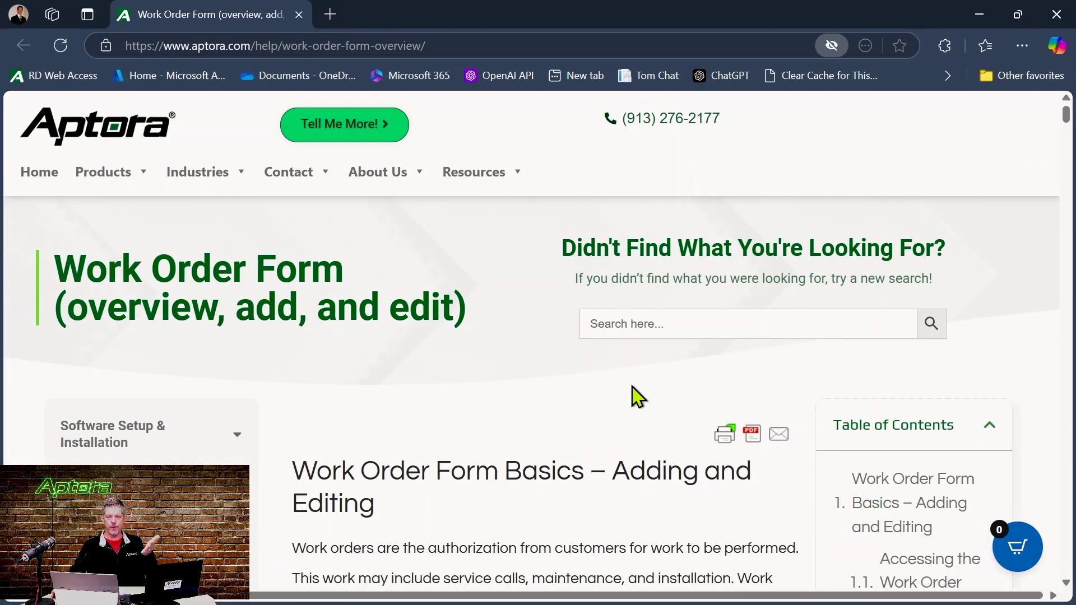
{"action": "scroll", "coordinate": [621, 446], "scroll_direction": "down", "scroll_amount": 5}
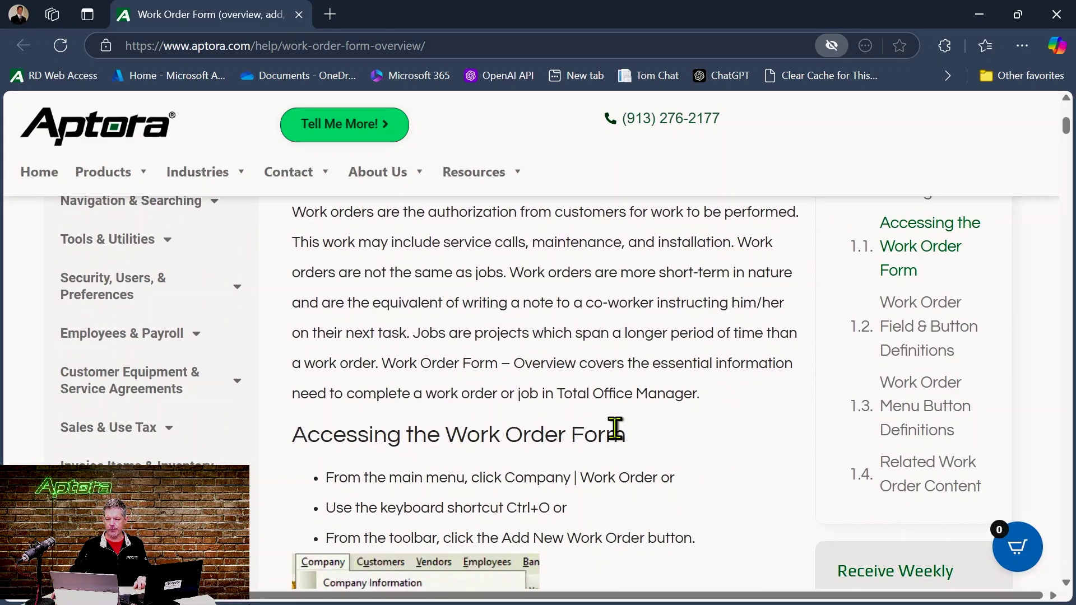
{"action": "scroll", "coordinate": [615, 432], "scroll_direction": "up", "scroll_amount": 5}
{"action": "scroll", "coordinate": [617, 435], "scroll_direction": "down", "scroll_amount": 3}
{"action": "scroll", "coordinate": [619, 440], "scroll_direction": "down", "scroll_amount": 10}
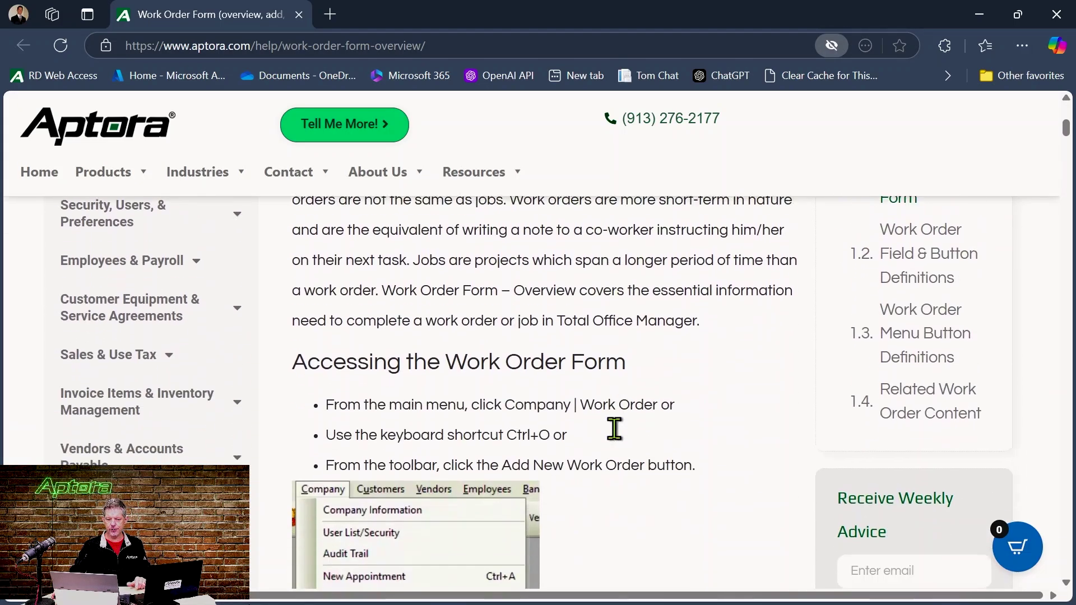
{"action": "scroll", "coordinate": [615, 429], "scroll_direction": "down", "scroll_amount": 15}
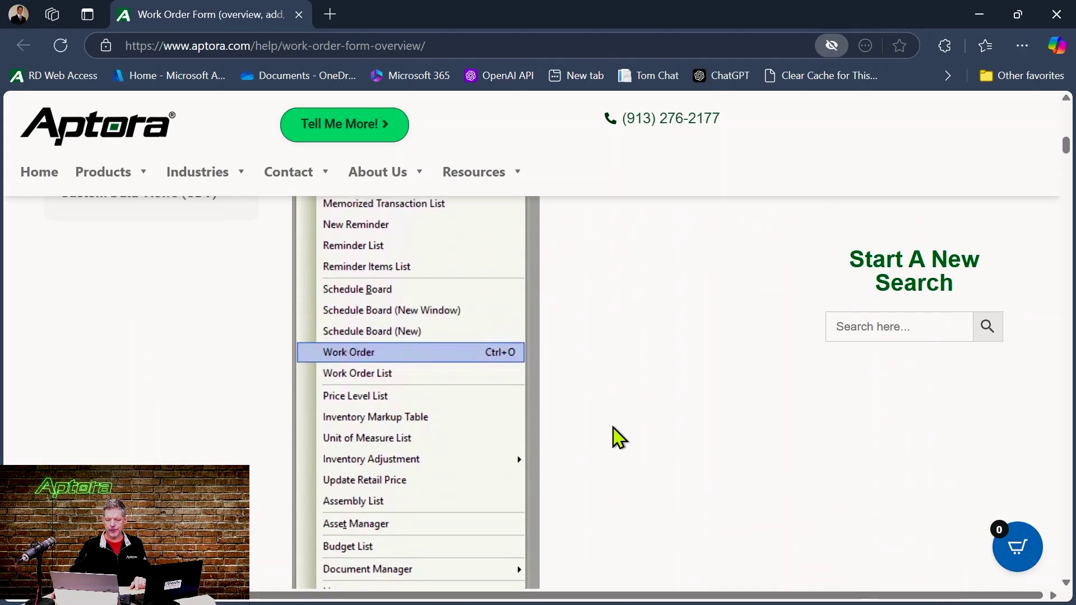
{"action": "scroll", "coordinate": [614, 429], "scroll_direction": "down", "scroll_amount": 18}
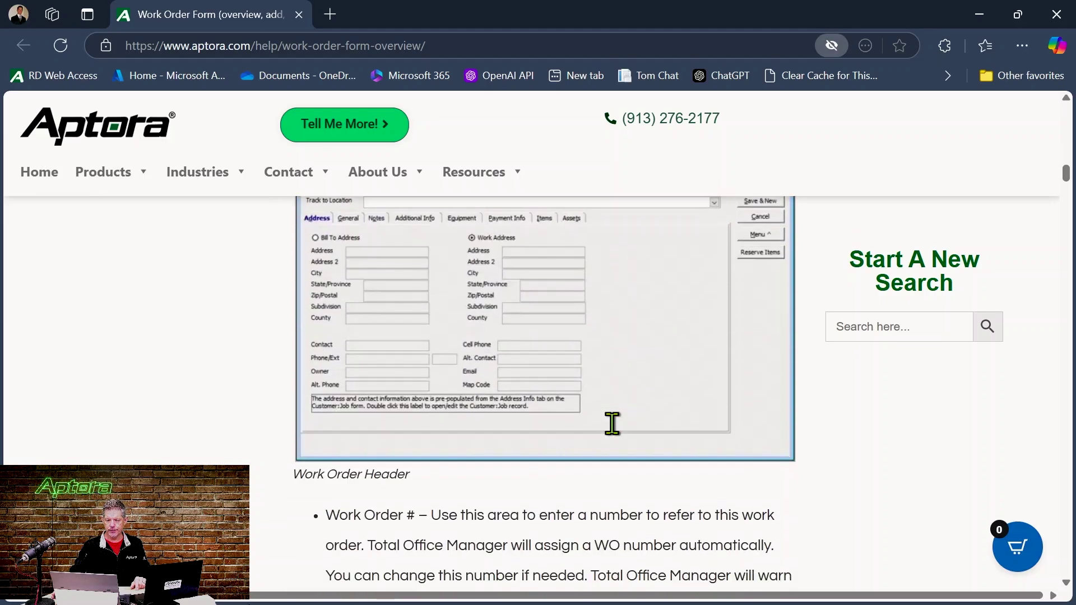
{"action": "scroll", "coordinate": [617, 438], "scroll_direction": "down", "scroll_amount": 18}
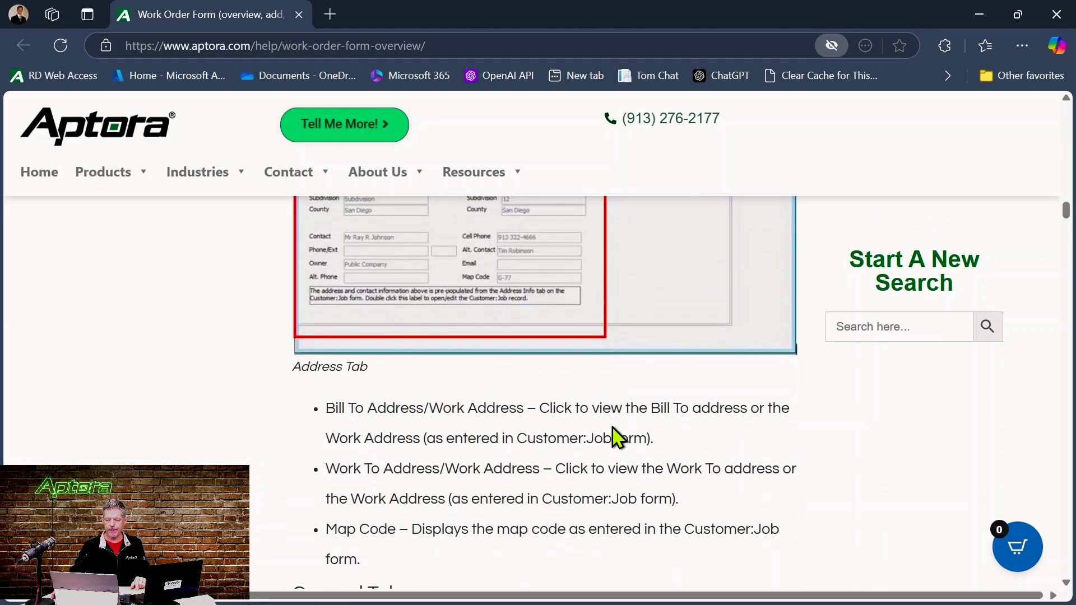
{"action": "scroll", "coordinate": [616, 436], "scroll_direction": "down", "scroll_amount": 18}
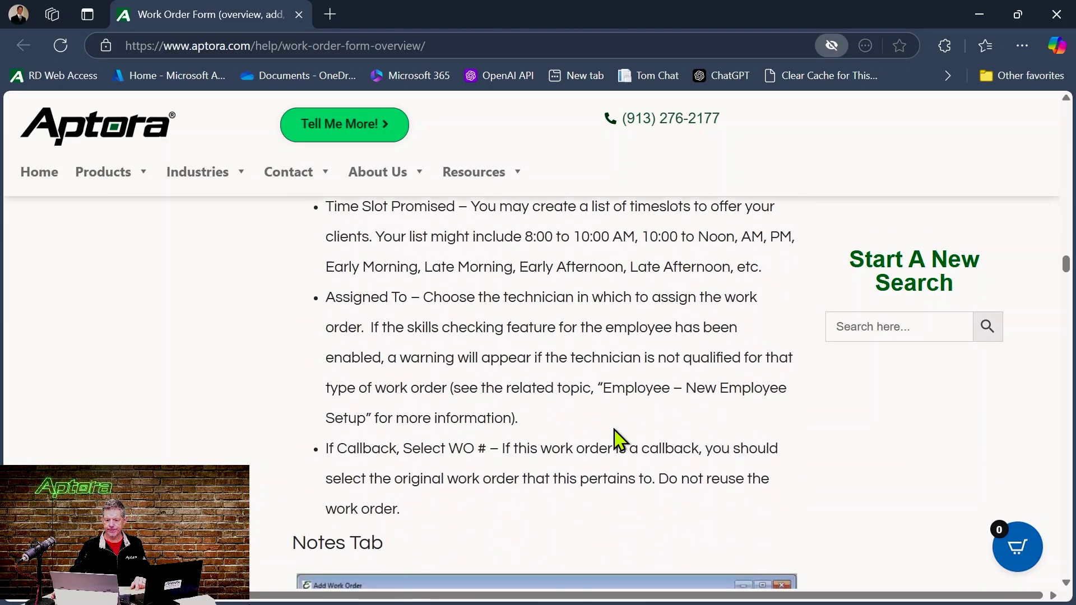
{"action": "scroll", "coordinate": [615, 433], "scroll_direction": "down", "scroll_amount": 5}
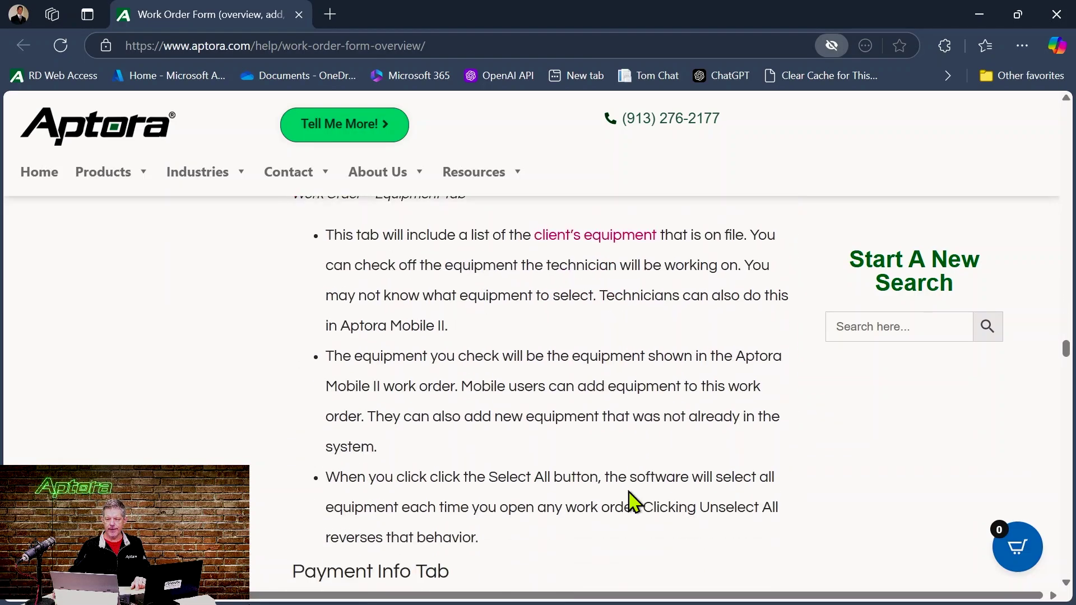
{"action": "left_click", "coordinate": [1057, 14]}
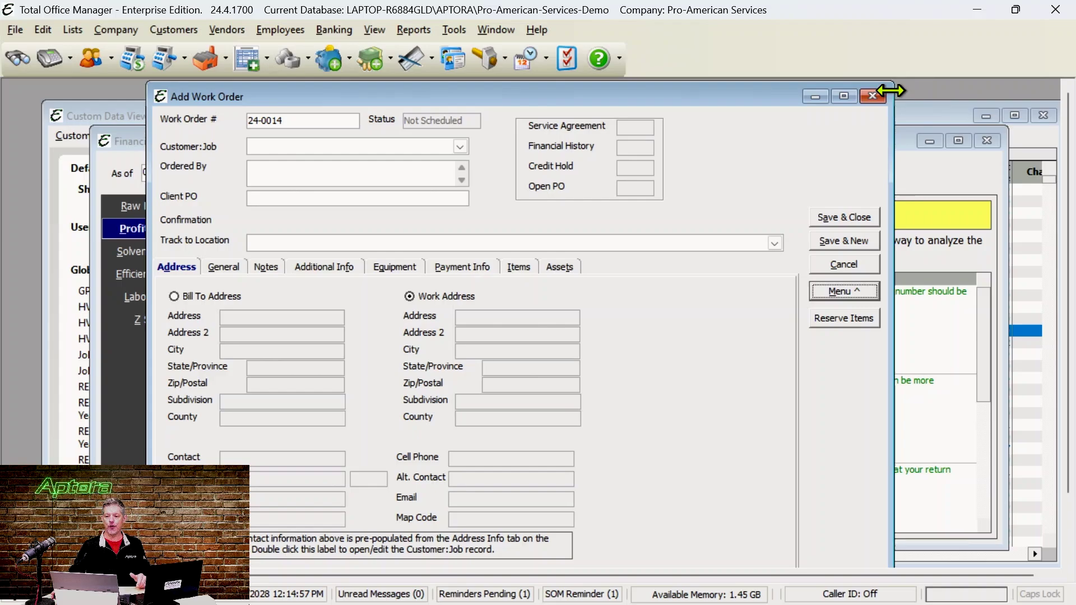
- Discard the unsaved work order and close the Financial Ratio Analysis, Balance Sheet Report Options and Custom Data Viewer windows
{"action": "left_click", "coordinate": [874, 95]}
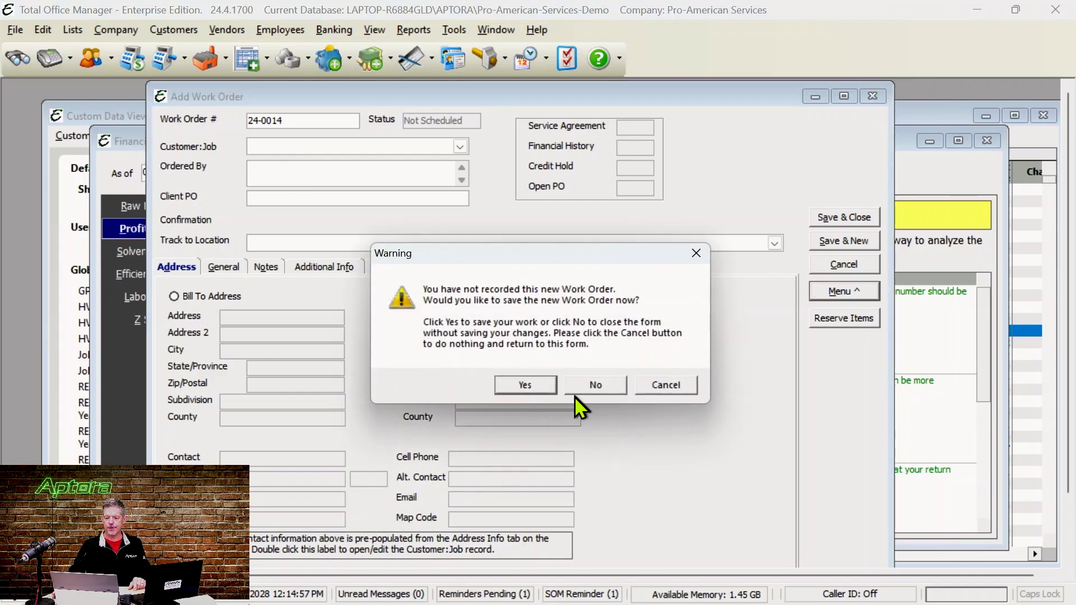
{"action": "left_click", "coordinate": [595, 385]}
{"action": "left_click", "coordinate": [982, 140]}
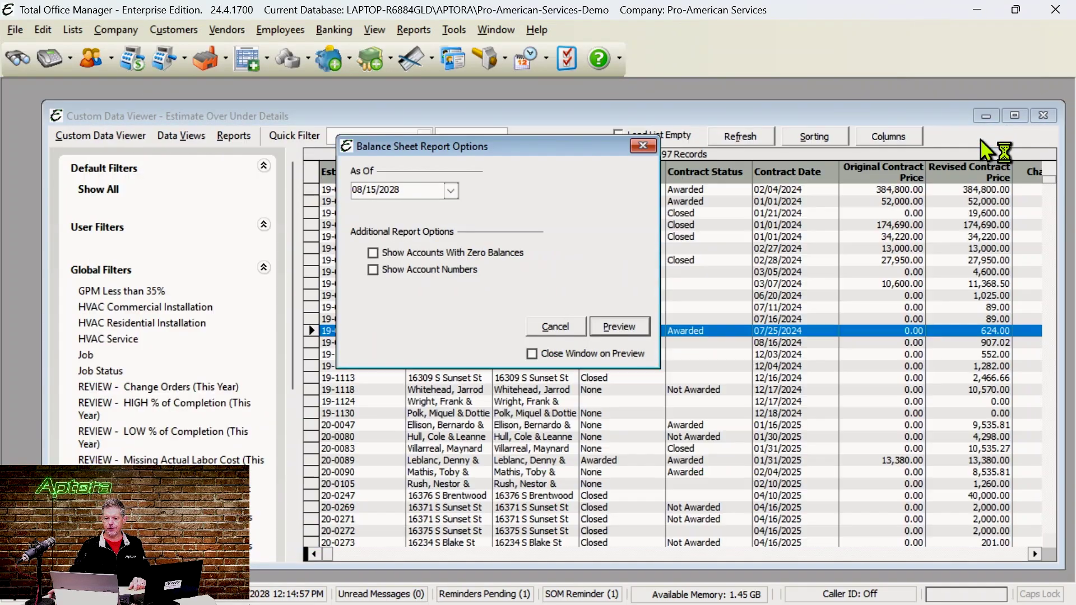
{"action": "left_click", "coordinate": [640, 147]}
{"action": "left_click", "coordinate": [1043, 116]}
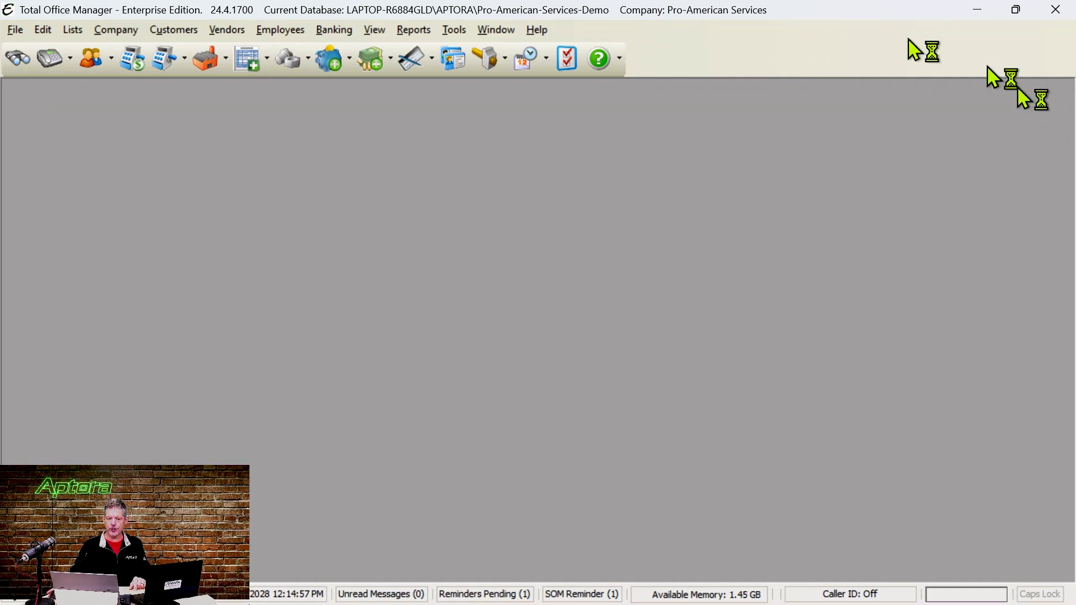
- Open the Chart of Accounts List, and resize and reposition its window to fit inside the workspace
{"action": "left_click", "coordinate": [339, 31]}
{"action": "left_click", "coordinate": [366, 94]}
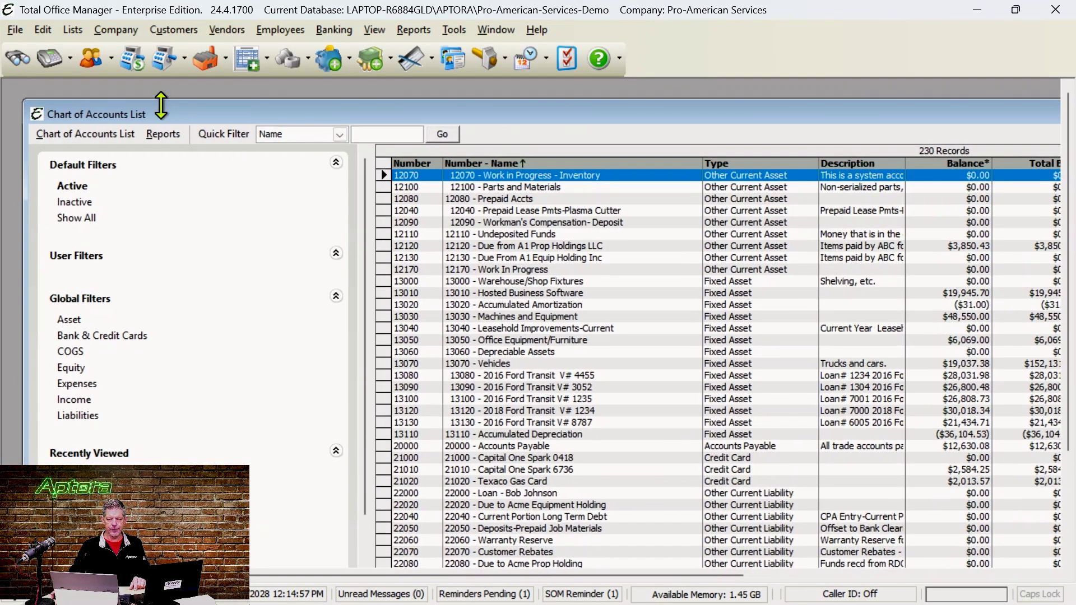
{"action": "left_click_drag", "start_coordinate": [4, 100], "coordinate": [162, 193]}
{"action": "mouse_move", "coordinate": [404, 216]}
{"action": "left_mouse_down"}
{"action": "mouse_move", "coordinate": [423, 247]}
{"action": "mouse_move", "coordinate": [312, 125]}
{"action": "mouse_move", "coordinate": [269, 108]}
{"action": "mouse_move", "coordinate": [258, 115]}
{"action": "mouse_move", "coordinate": [281, 120]}
{"action": "left_mouse_up"}
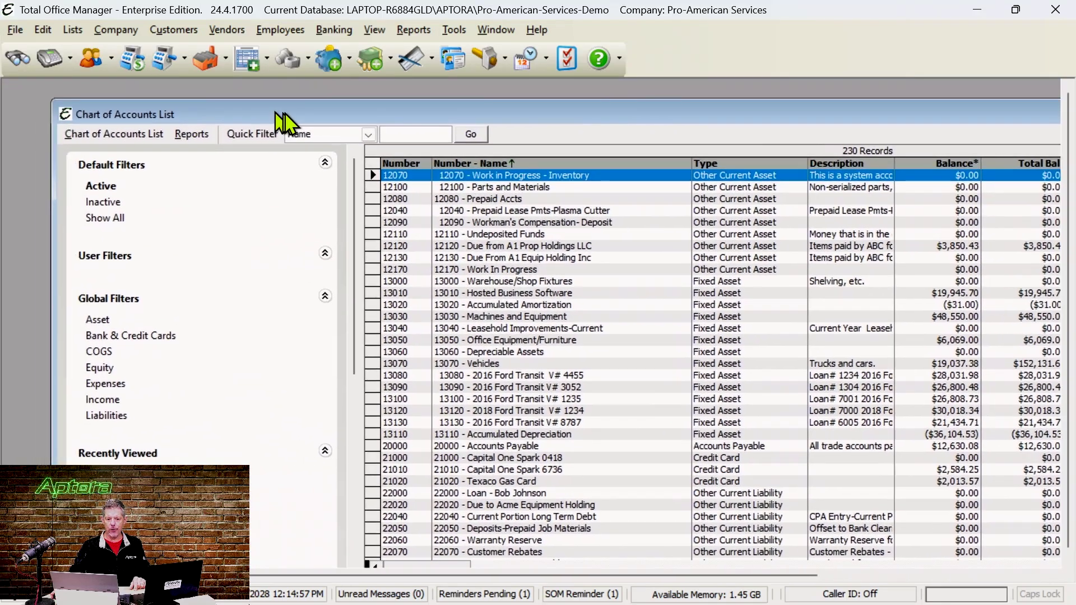
{"action": "left_click_drag", "start_coordinate": [49, 173], "coordinate": [332, 175]}
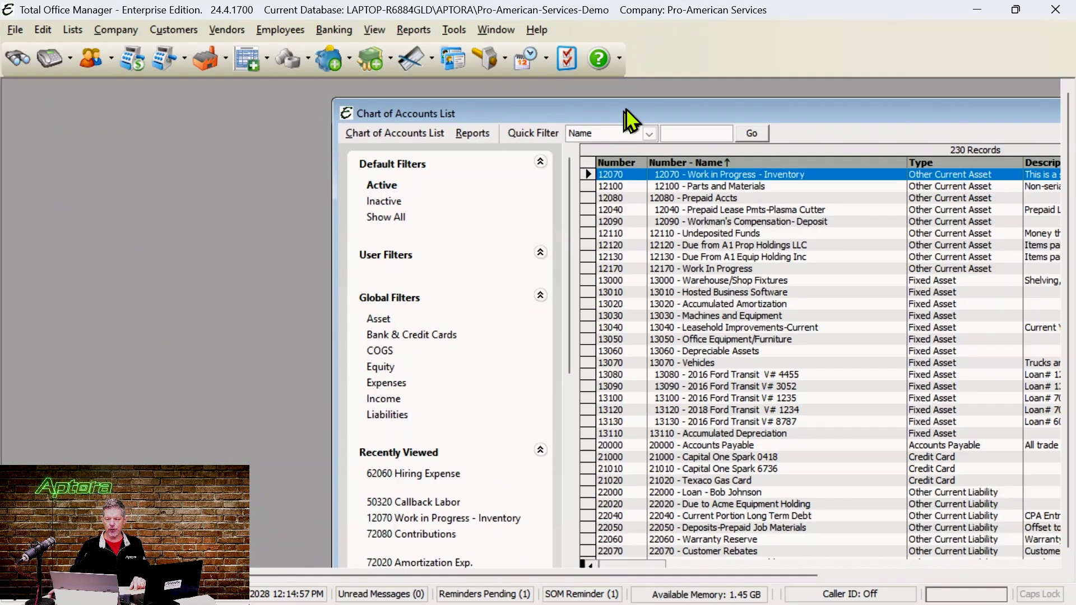
{"action": "left_click_drag", "start_coordinate": [626, 109], "coordinate": [316, 99]}
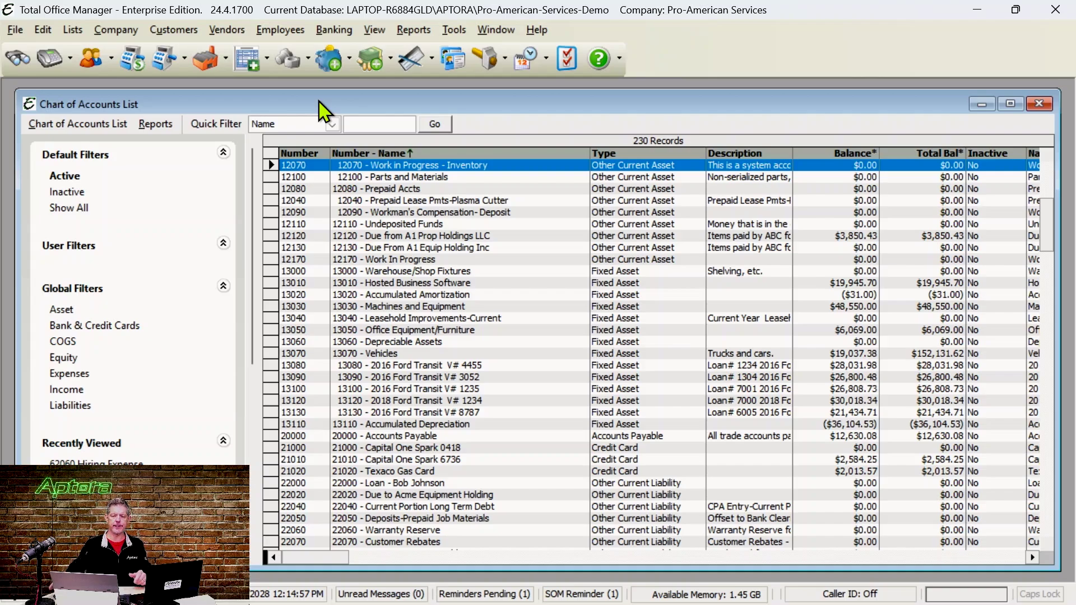
- Browse the Chart of Accounts down to the Cost of Goods Sold accounts, view the PW Fringe Benefits account's details, and close it
{"action": "scroll", "coordinate": [533, 312], "scroll_direction": "up", "scroll_amount": 3}
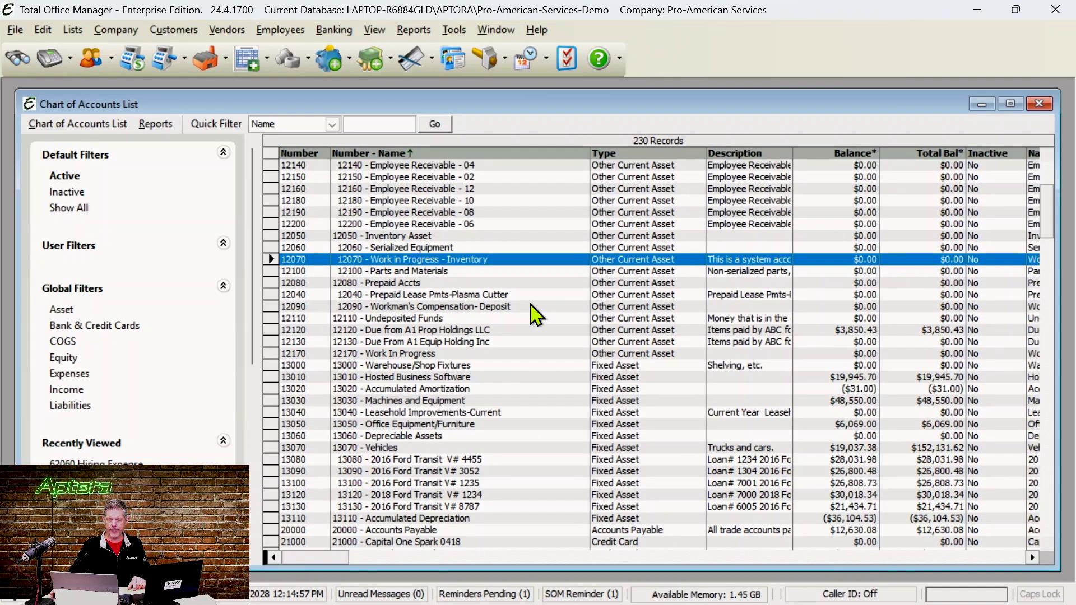
{"action": "scroll", "coordinate": [533, 315], "scroll_direction": "up", "scroll_amount": 1}
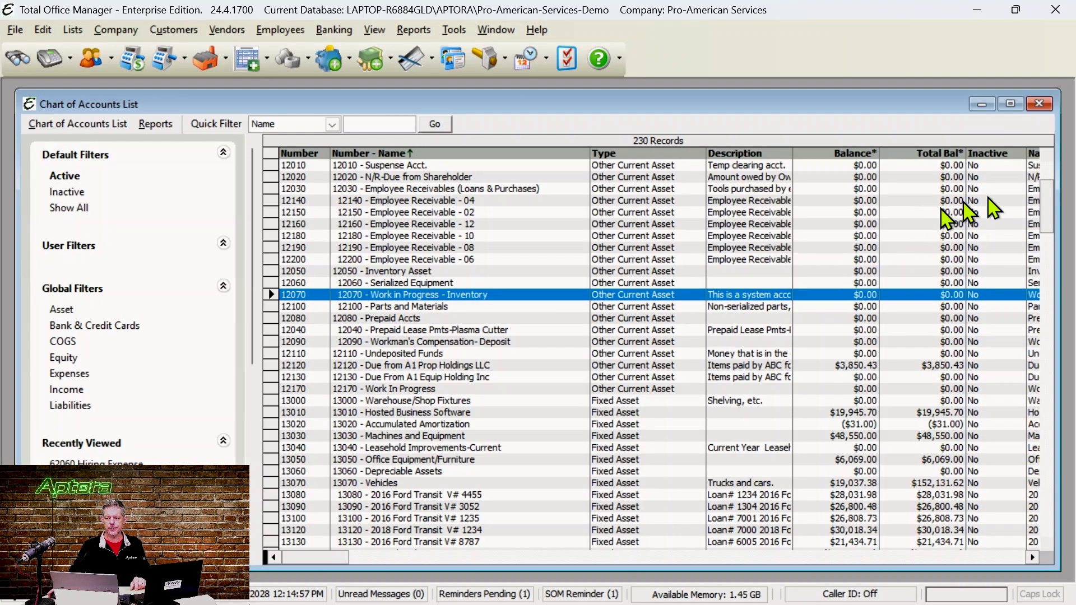
{"action": "left_click_drag", "start_coordinate": [1057, 203], "coordinate": [1063, 282]}
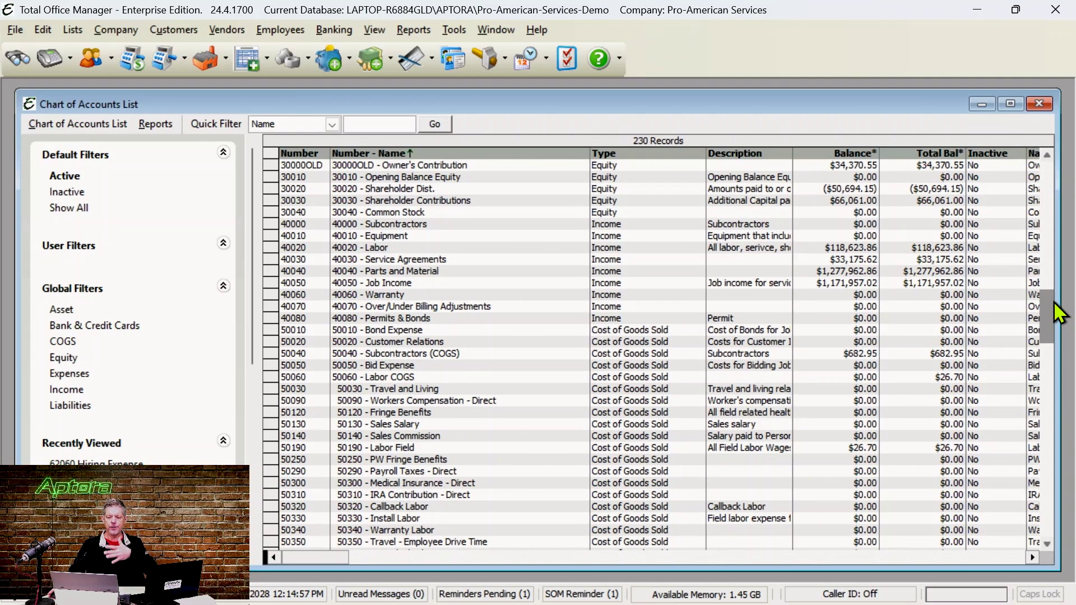
{"action": "left_click_drag", "start_coordinate": [1055, 303], "coordinate": [1051, 325]}
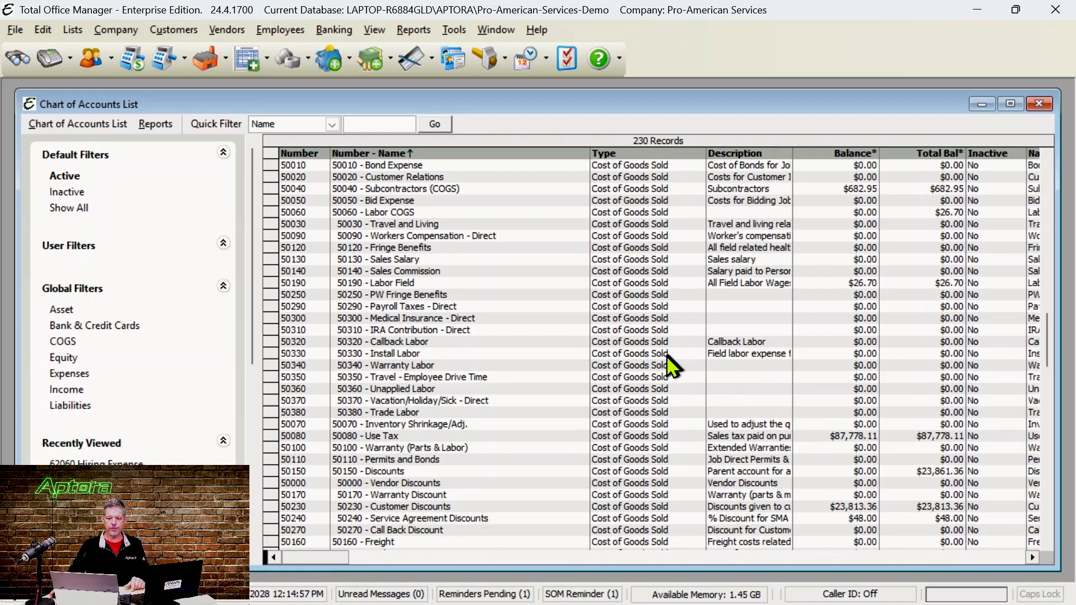
{"action": "left_click", "coordinate": [422, 296]}
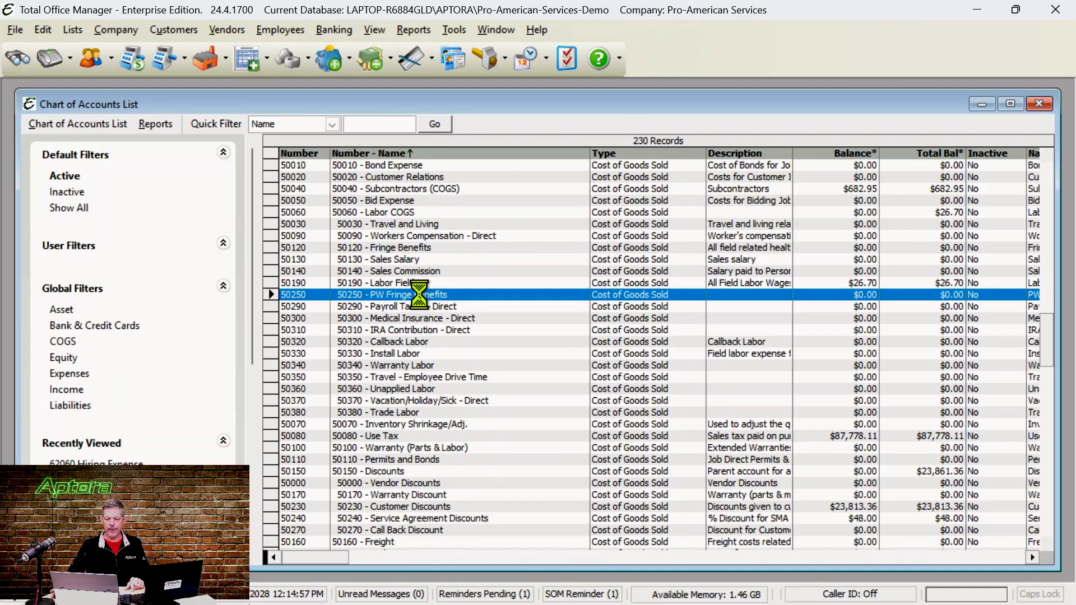
{"action": "double_click", "coordinate": [400, 278]}
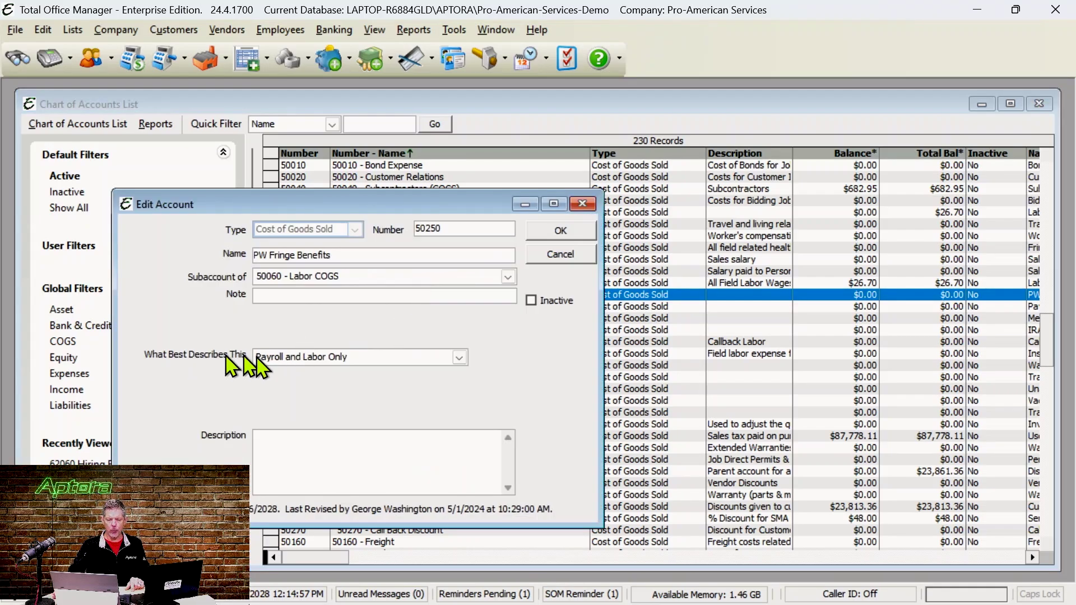
{"action": "left_click", "coordinate": [583, 204]}
- Open the Internet Mediums expense account under Marketing and review its Fixed or Variable choices
{"action": "scroll", "coordinate": [576, 314], "scroll_direction": "down", "scroll_amount": 7}
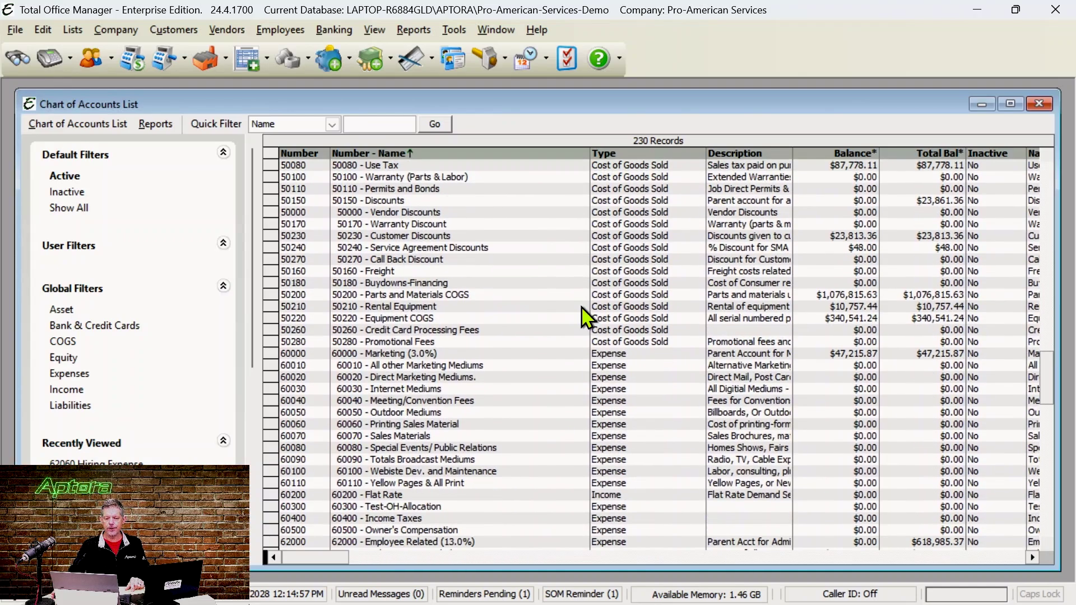
{"action": "double_click", "coordinate": [434, 319]}
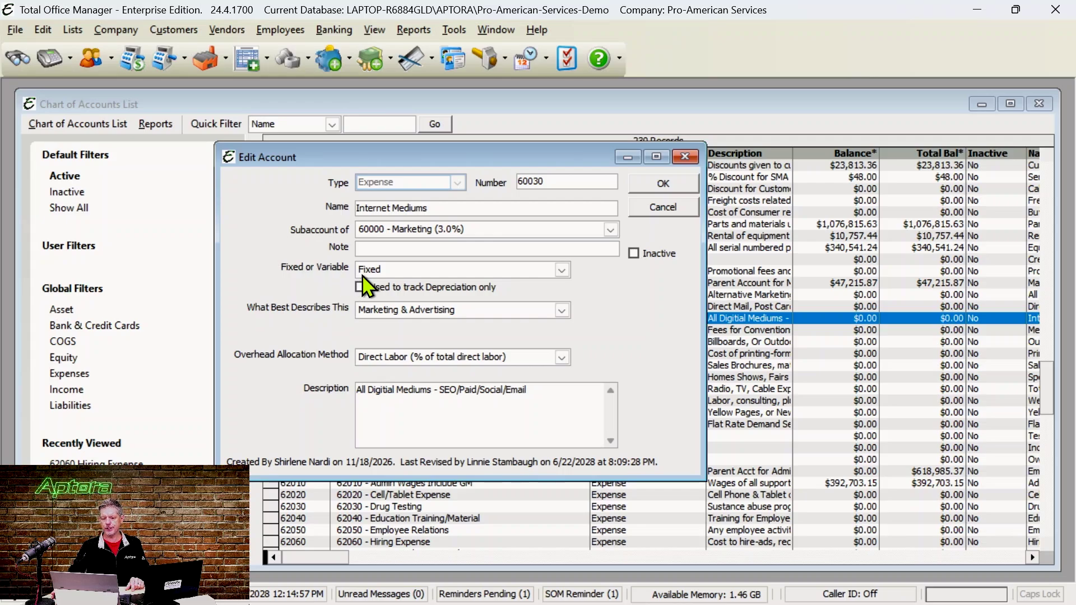
{"action": "left_click", "coordinate": [561, 271]}
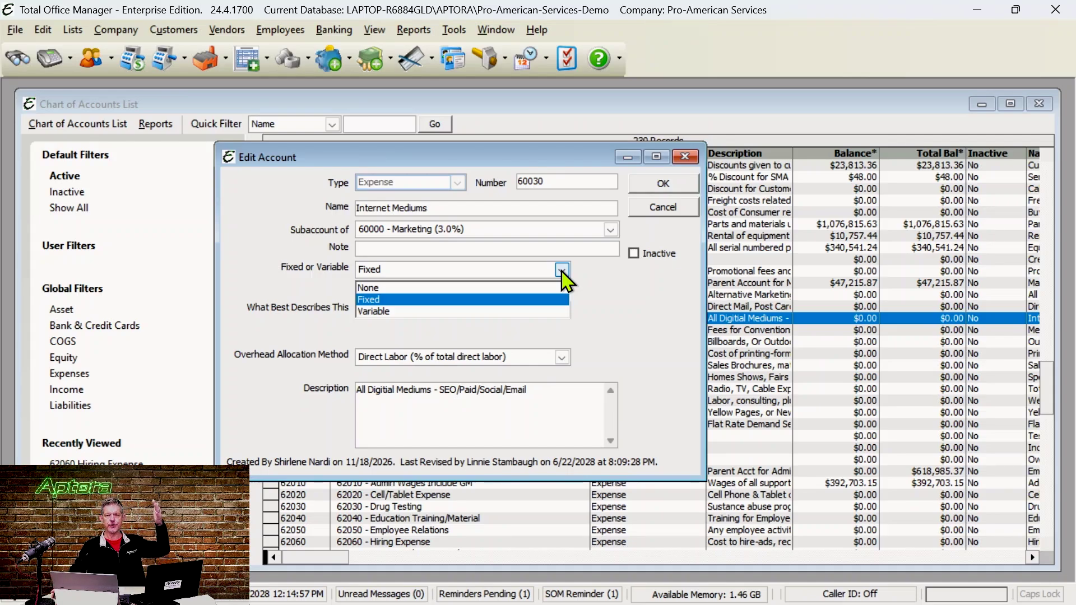
{"action": "left_click", "coordinate": [625, 306]}
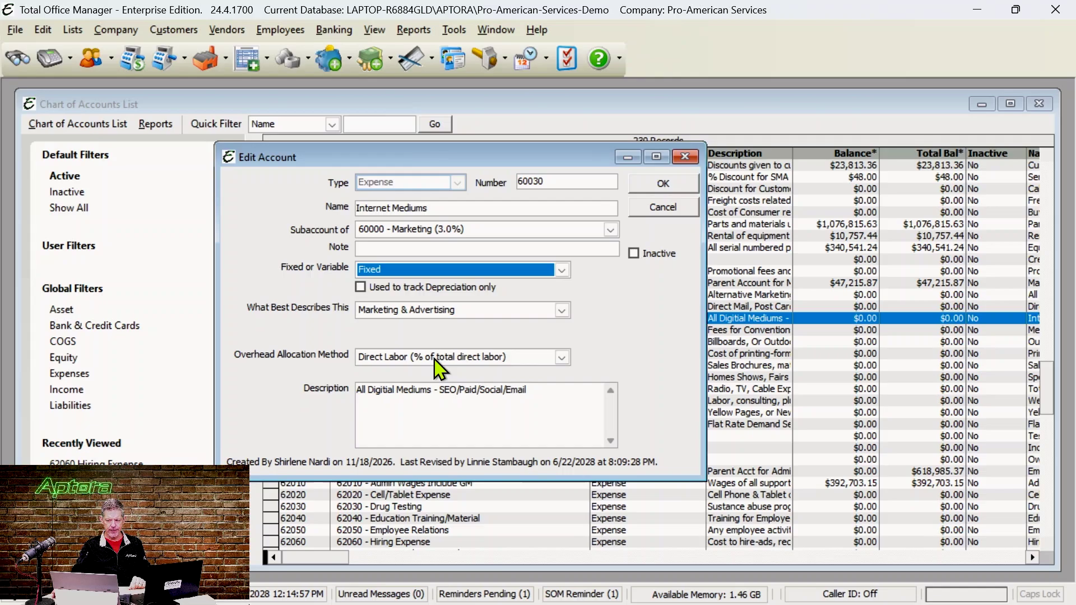
- Review the Internet Mediums account's Overhead Allocation Method choices, keeping Direct Labor (% of total direct labor), and close the account and the Chart of Accounts List
{"action": "left_click", "coordinate": [560, 357]}
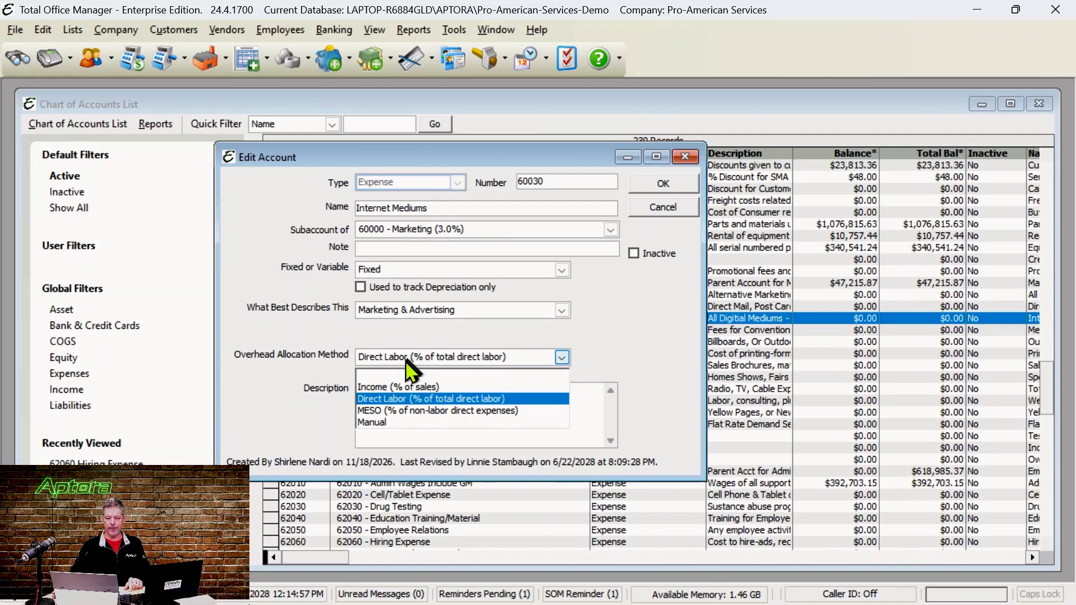
{"action": "left_click", "coordinate": [410, 398]}
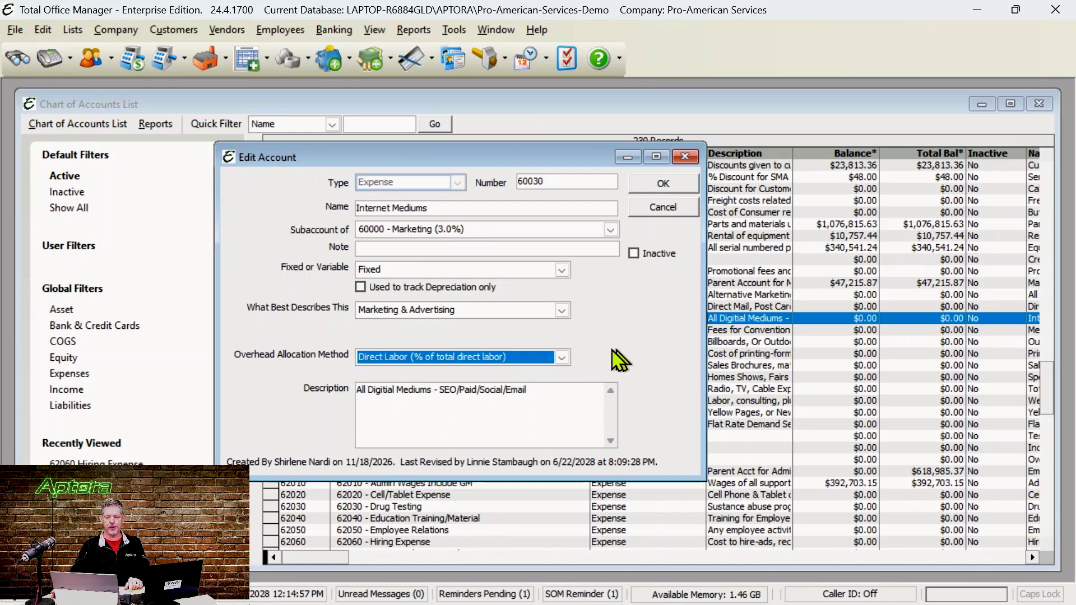
{"action": "left_click", "coordinate": [562, 357]}
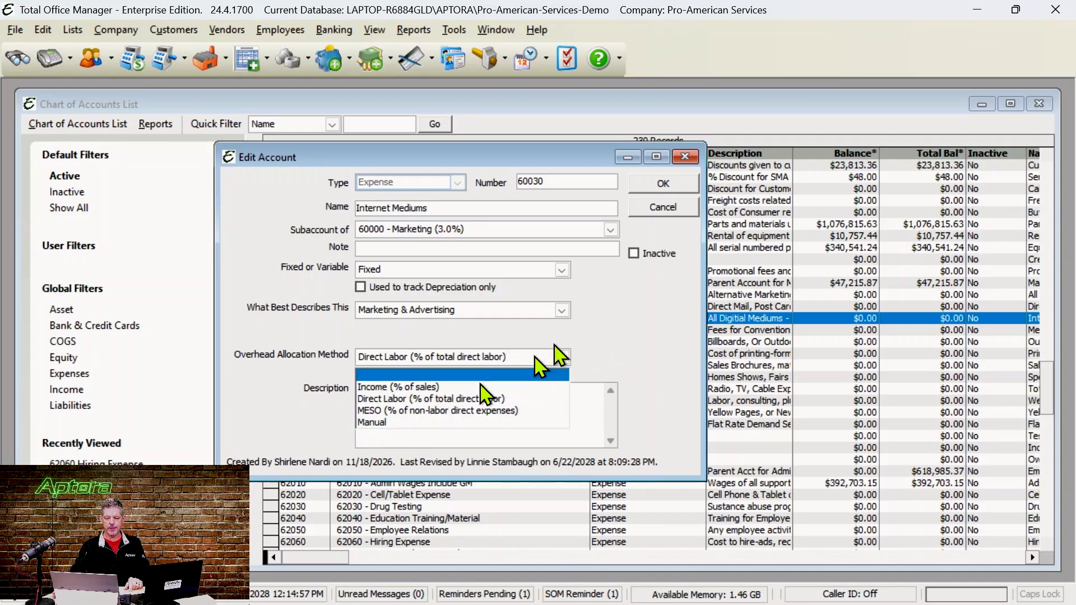
{"action": "left_click", "coordinate": [640, 341]}
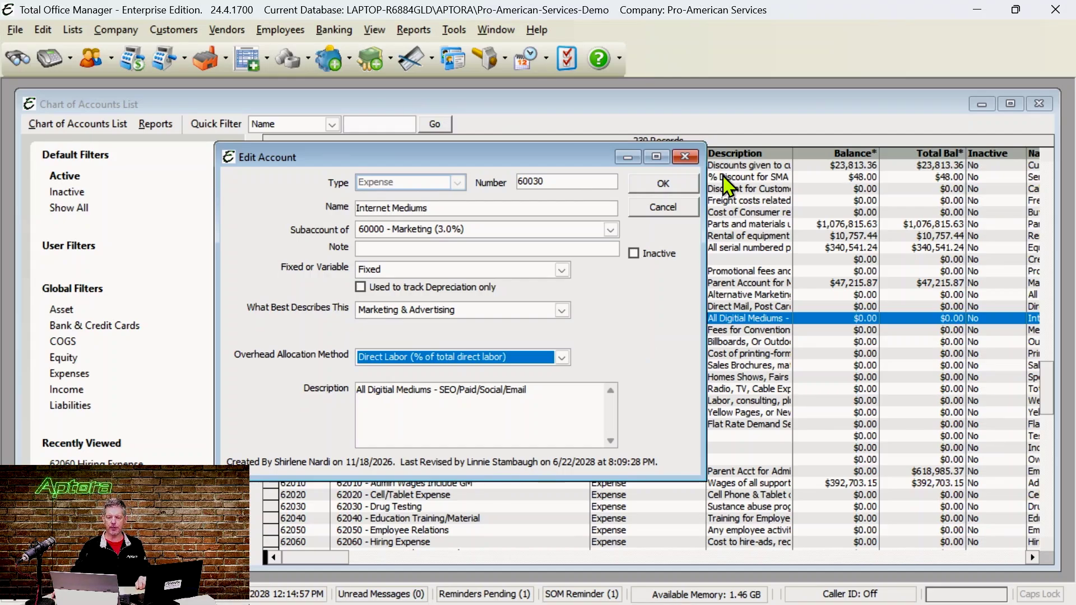
{"action": "left_click", "coordinate": [685, 160]}
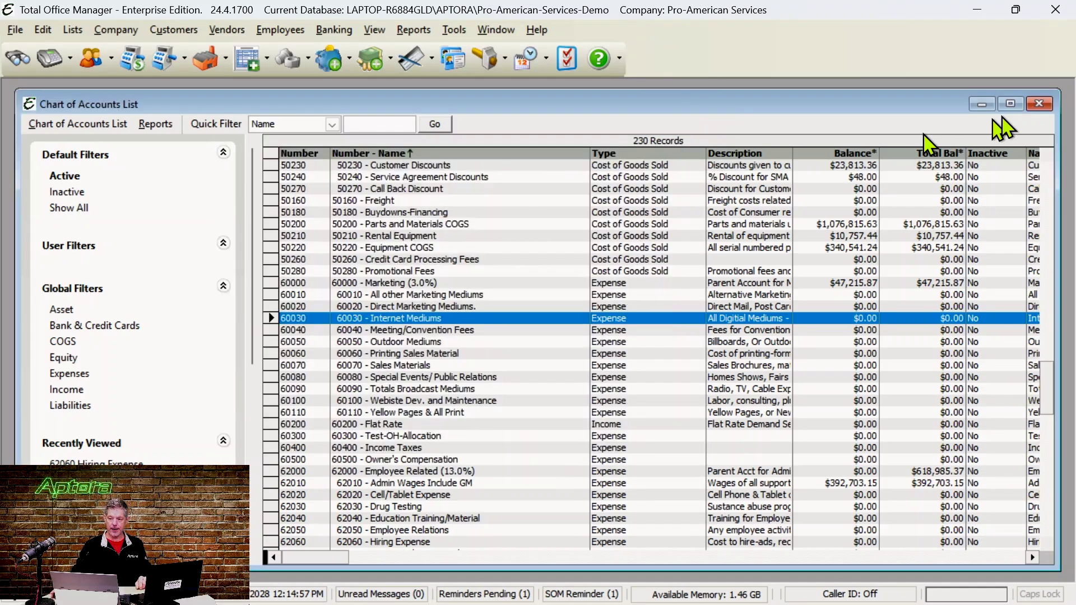
{"action": "left_click", "coordinate": [1038, 105]}
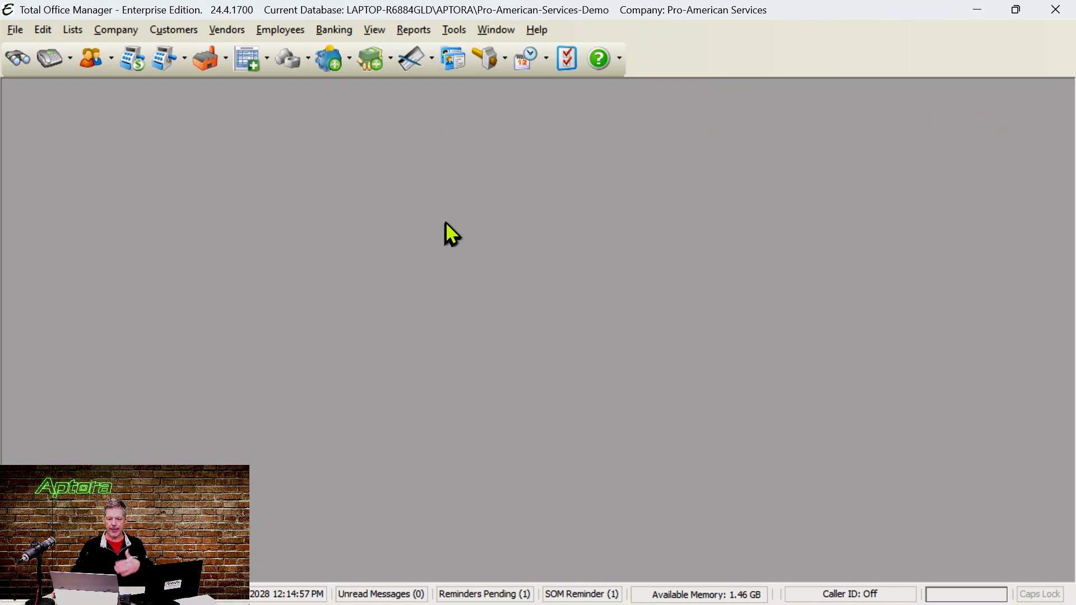
- Open the Department List, and narrow and reposition its window to fit inside the workspace
{"action": "left_click", "coordinate": [116, 29]}
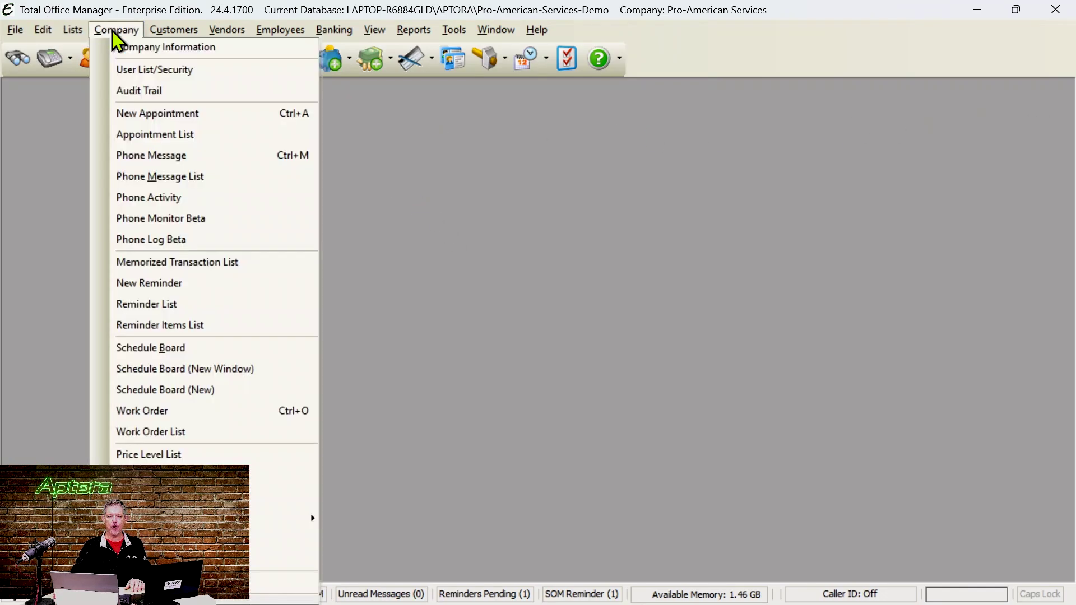
{"action": "scroll", "coordinate": [168, 448], "scroll_direction": "down", "scroll_amount": 2}
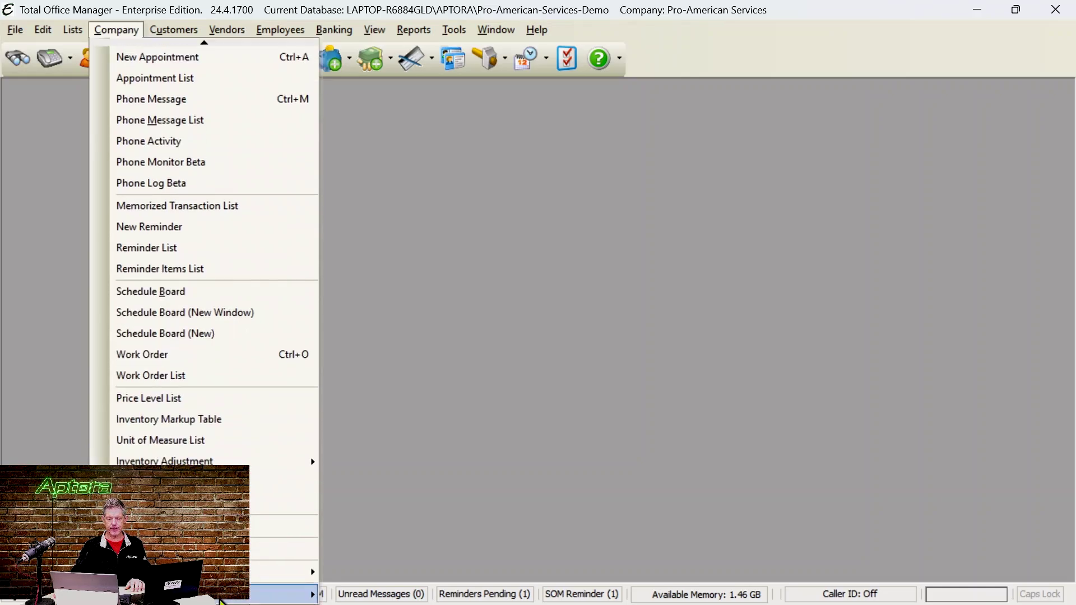
{"action": "mouse_move", "coordinate": [307, 594]}
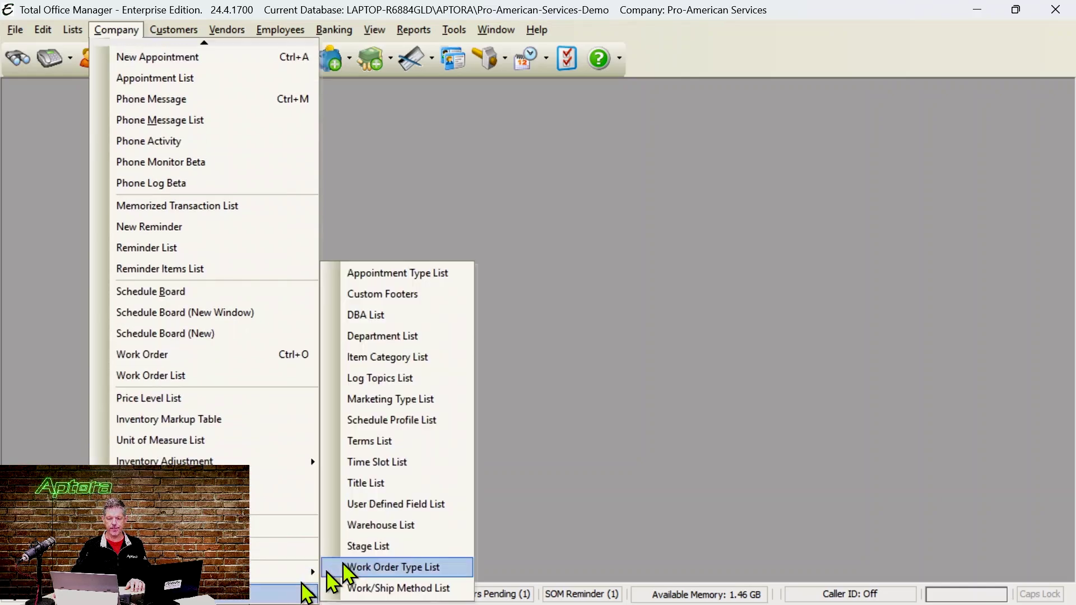
{"action": "left_click", "coordinate": [400, 340]}
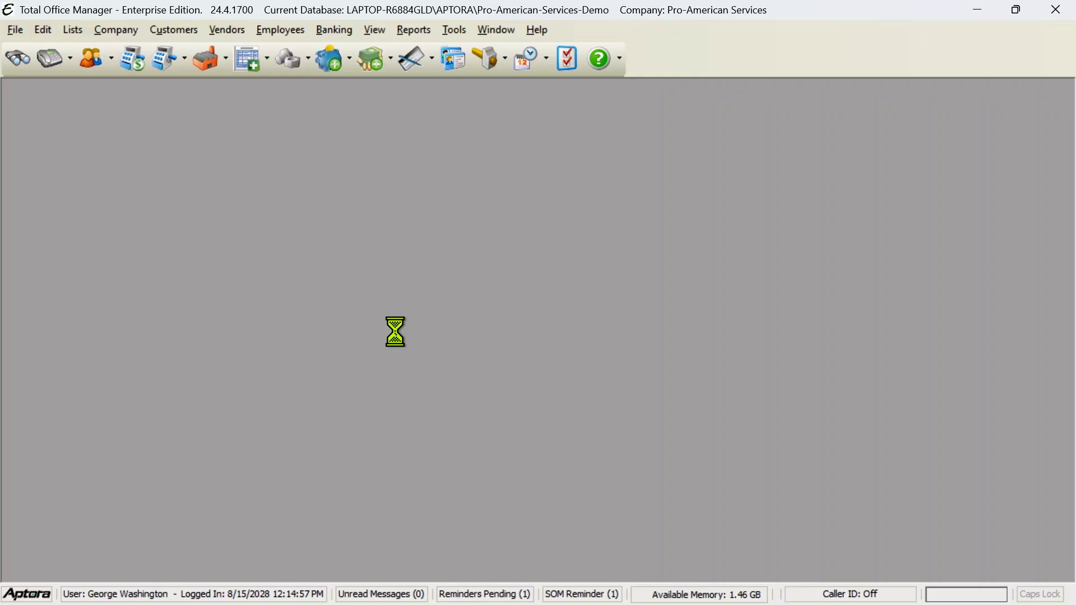
{"action": "left_click_drag", "start_coordinate": [494, 126], "coordinate": [345, 112]}
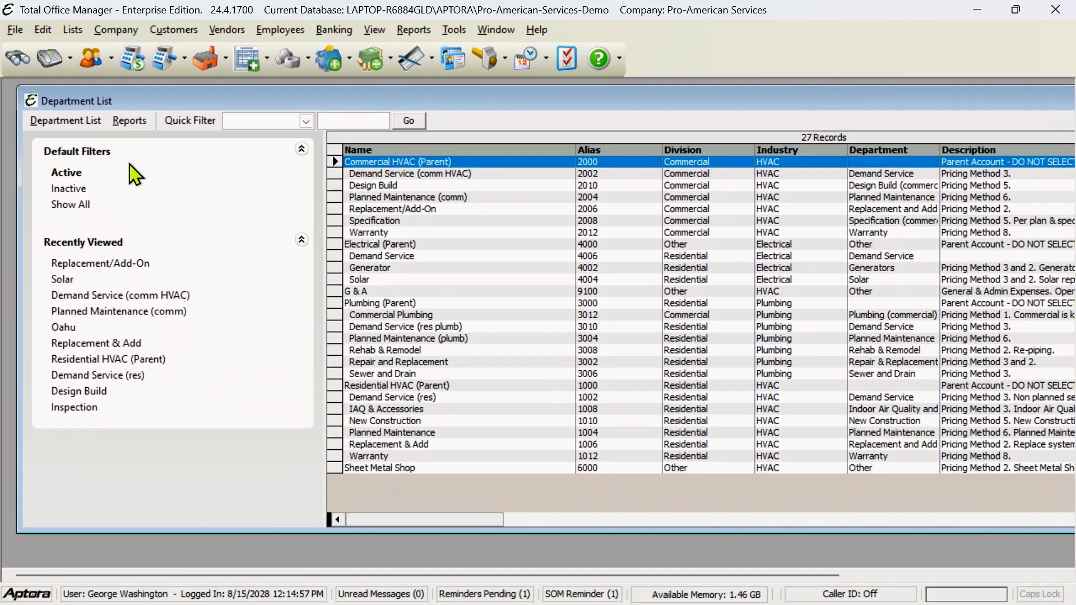
{"action": "left_click_drag", "start_coordinate": [303, 178], "coordinate": [211, 183]}
{"action": "left_click_drag", "start_coordinate": [19, 144], "coordinate": [168, 140]}
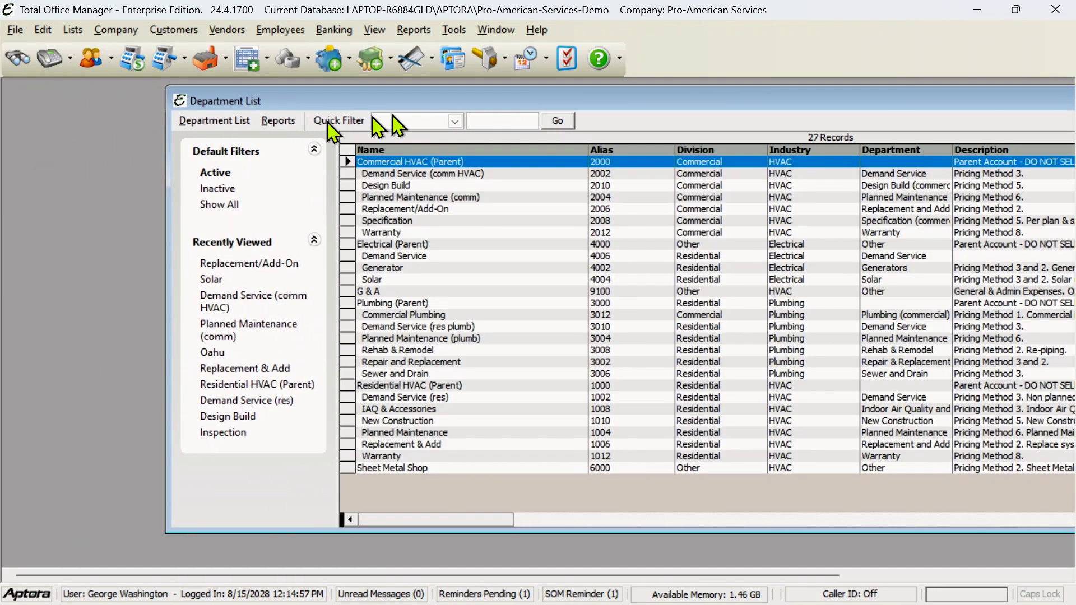
{"action": "left_click_drag", "start_coordinate": [483, 105], "coordinate": [323, 114]}
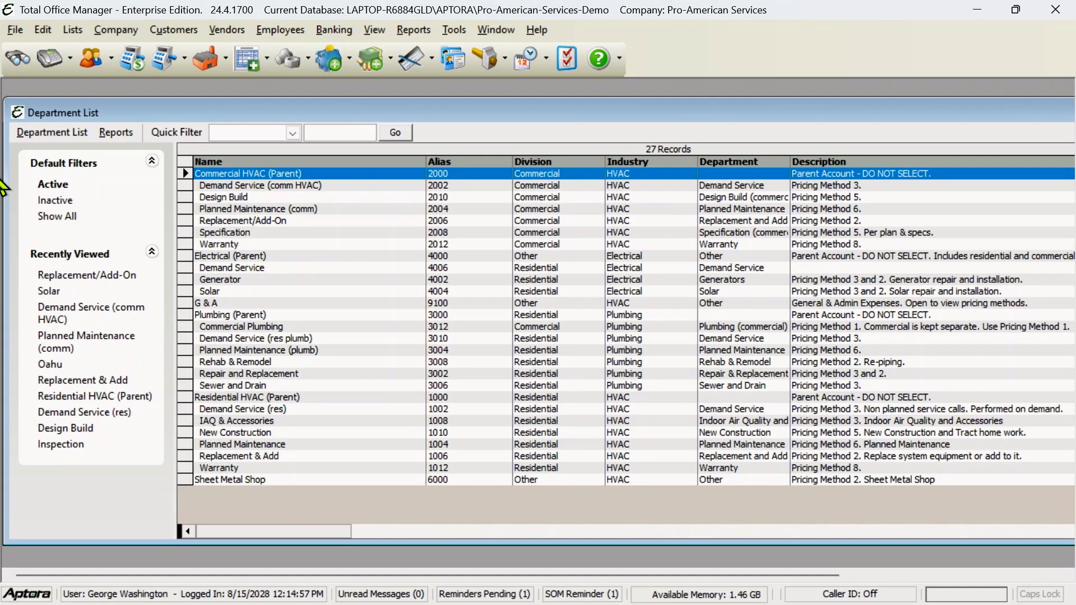
{"action": "left_click_drag", "start_coordinate": [8, 158], "coordinate": [149, 149]}
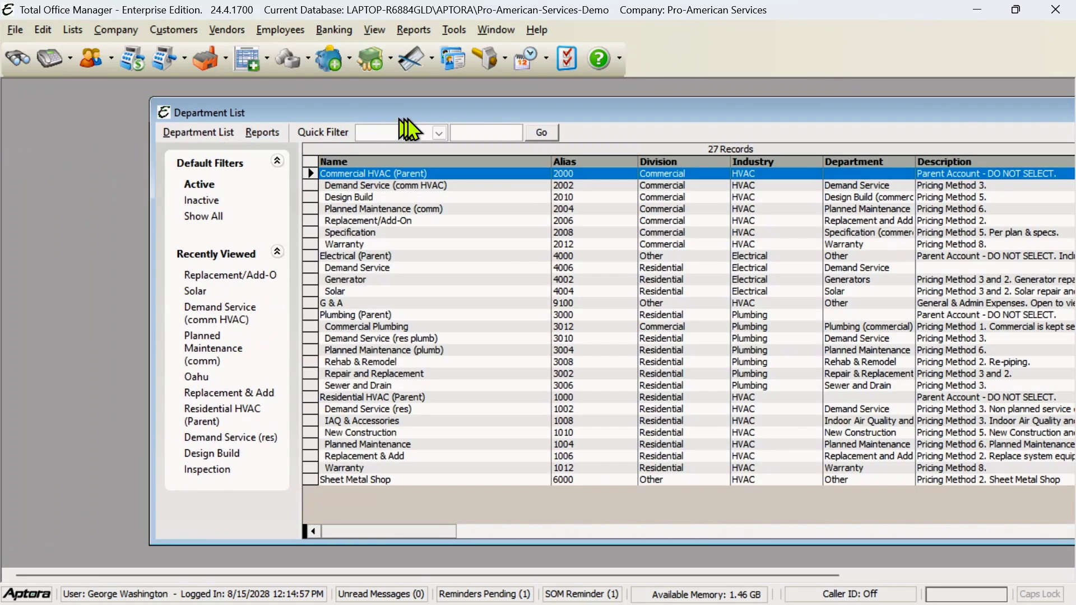
{"action": "left_click_drag", "start_coordinate": [416, 116], "coordinate": [290, 108]}
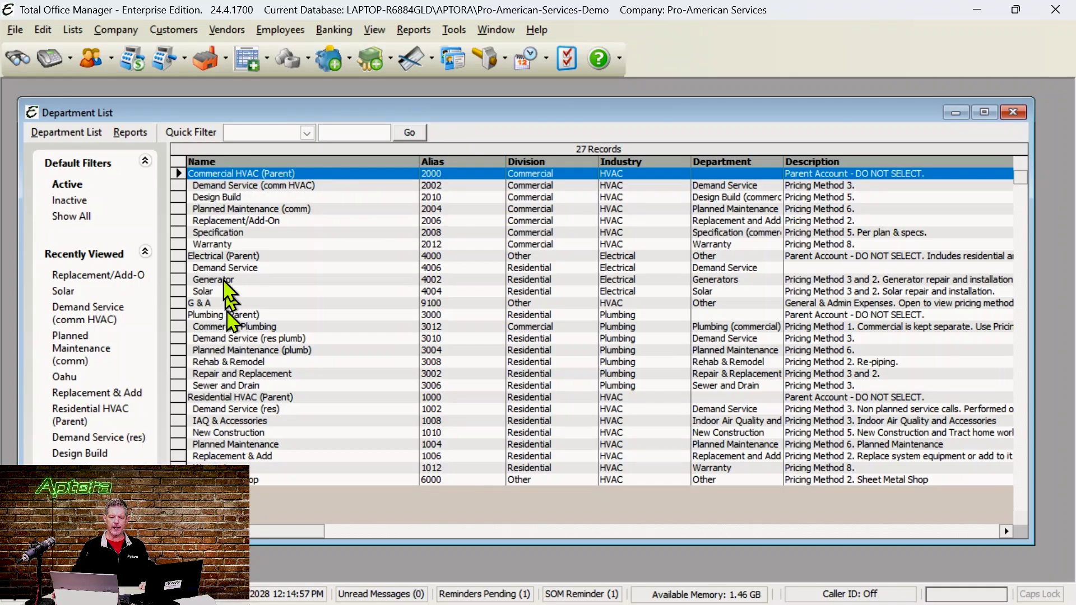
- Examine the Residential HVAC parent department and the Commercial HVAC sub-departments Design Build, Replacement/Add-On, Specification and Warranty
{"action": "left_click", "coordinate": [209, 398]}
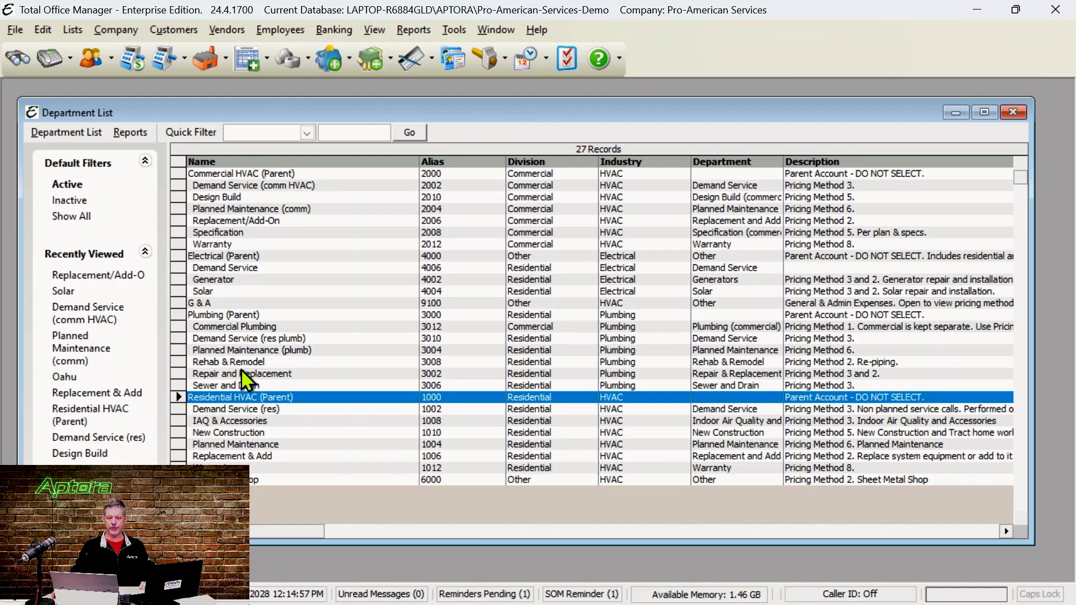
{"action": "left_click", "coordinate": [263, 198]}
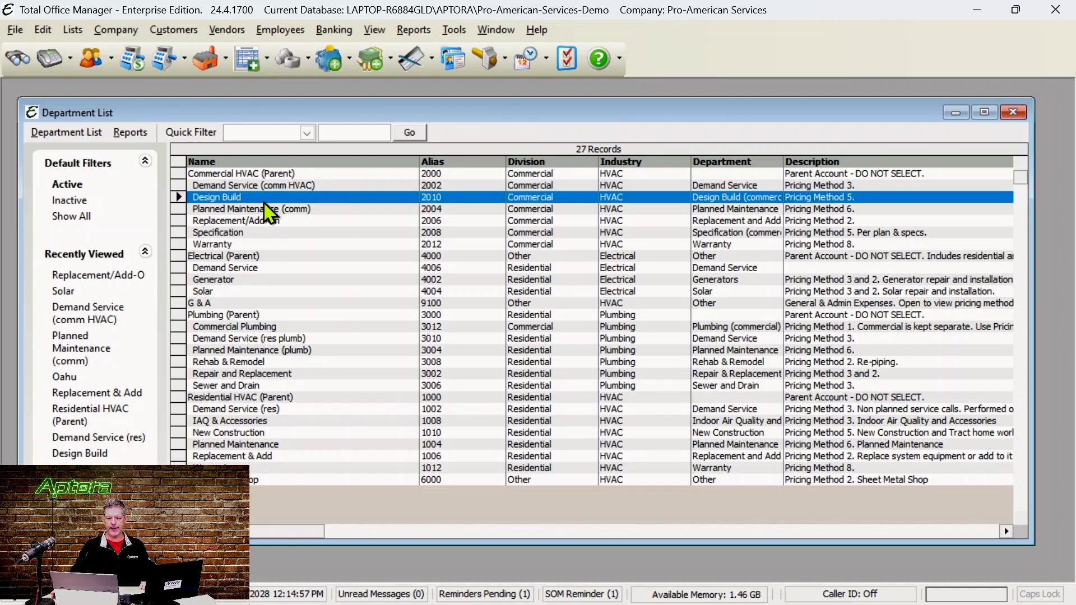
{"action": "left_click", "coordinate": [260, 221]}
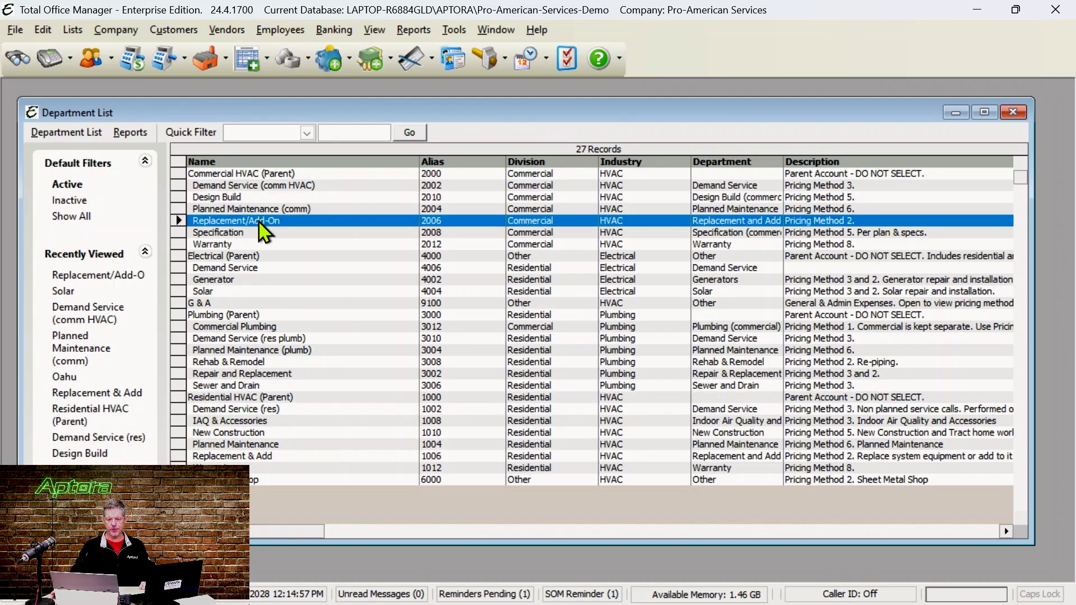
{"action": "left_click", "coordinate": [232, 234]}
{"action": "left_click", "coordinate": [232, 246]}
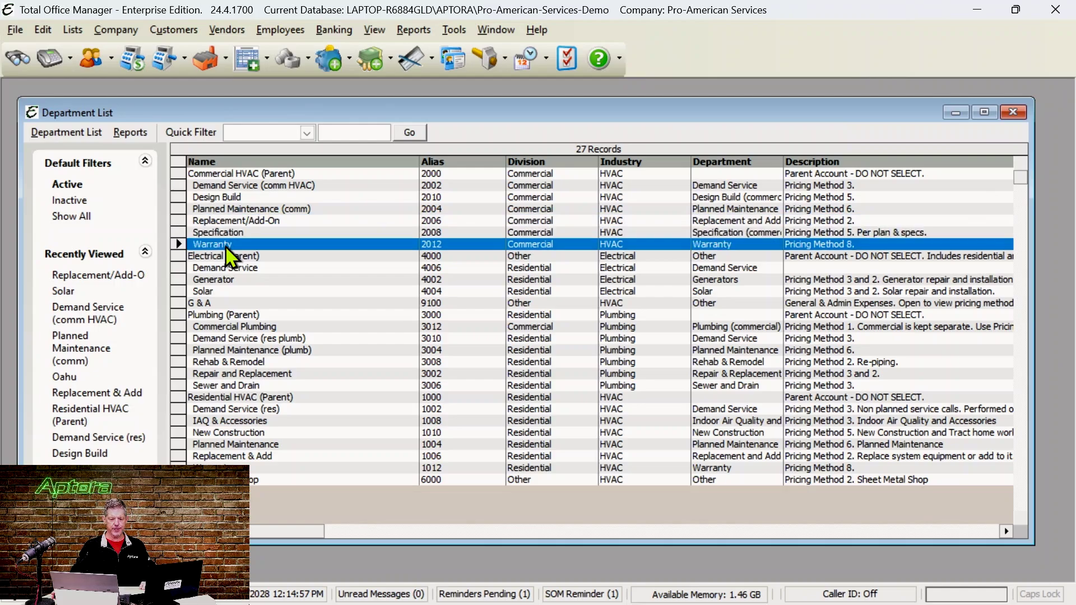
- Open the Demand Service (res) department under Residential HVAC and move its edit form up so it is fully in view
{"action": "left_click", "coordinate": [227, 414]}
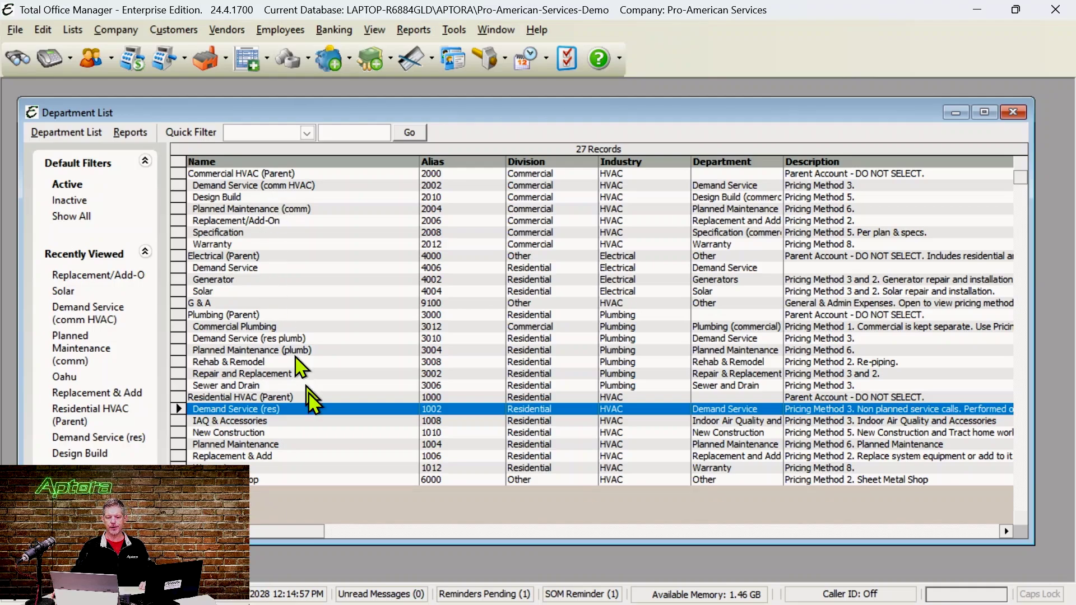
{"action": "double_click", "coordinate": [234, 411]}
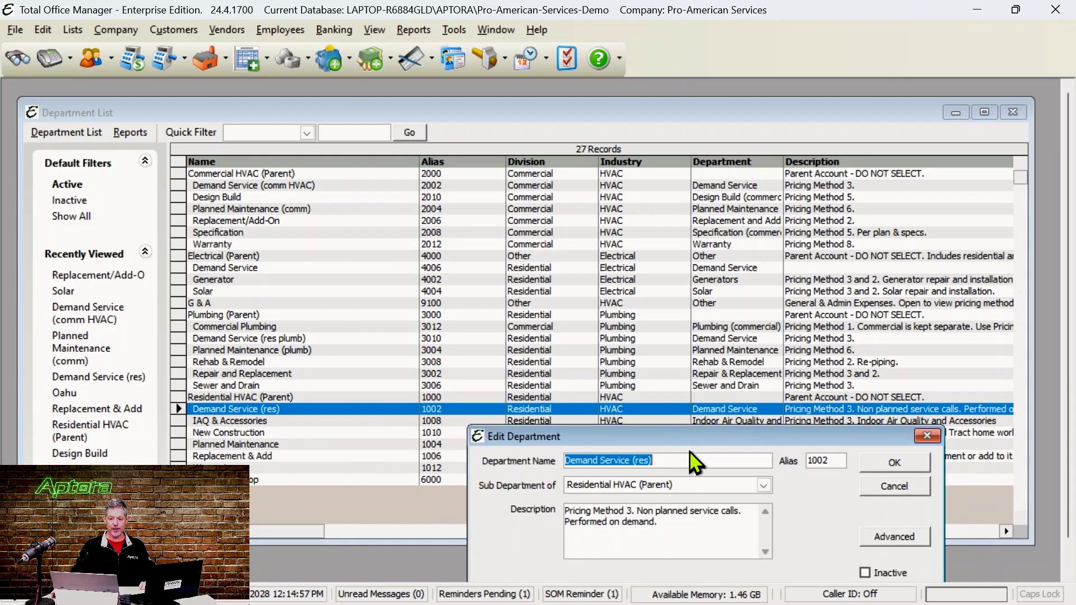
{"action": "left_click_drag", "start_coordinate": [693, 436], "coordinate": [514, 299]}
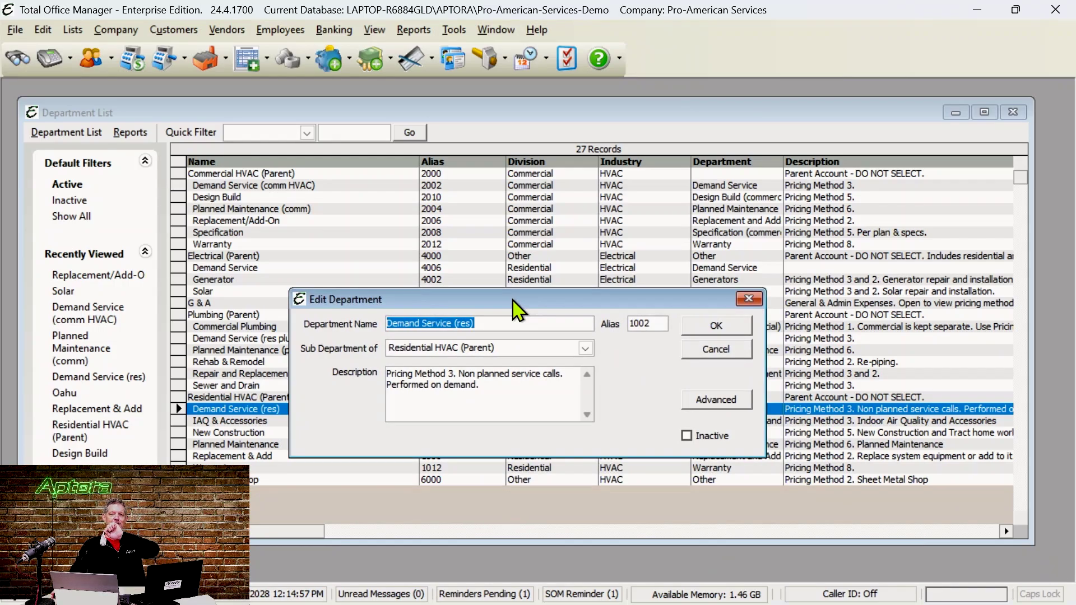
{"action": "left_click_drag", "start_coordinate": [512, 300], "coordinate": [444, 142]}
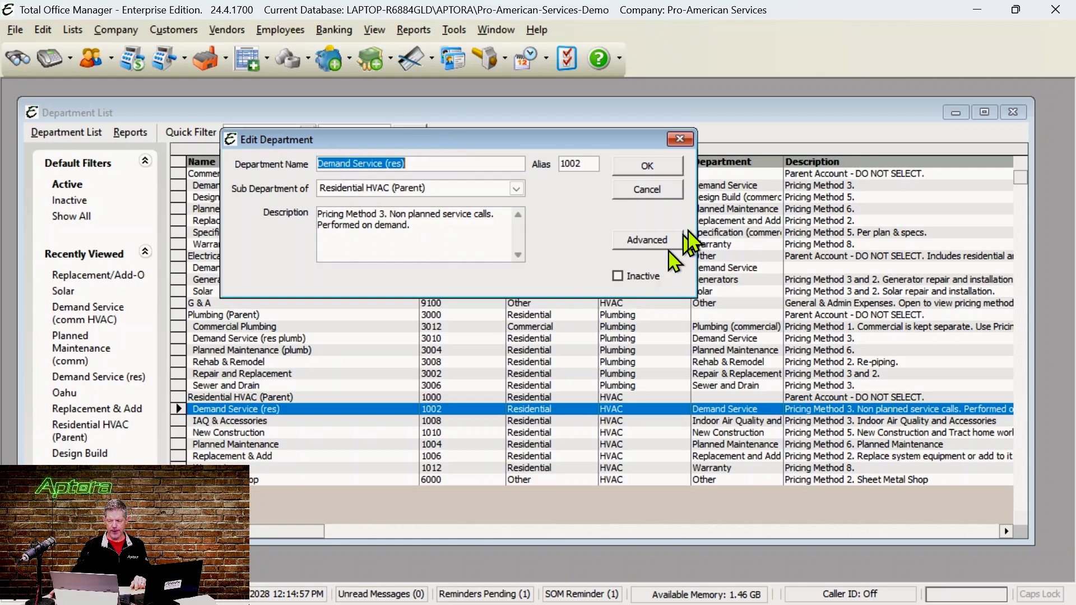
- Show the advanced settings of the Demand Service (res) department and review its Department classification choices, keeping Demand Service
{"action": "left_click", "coordinate": [645, 241]}
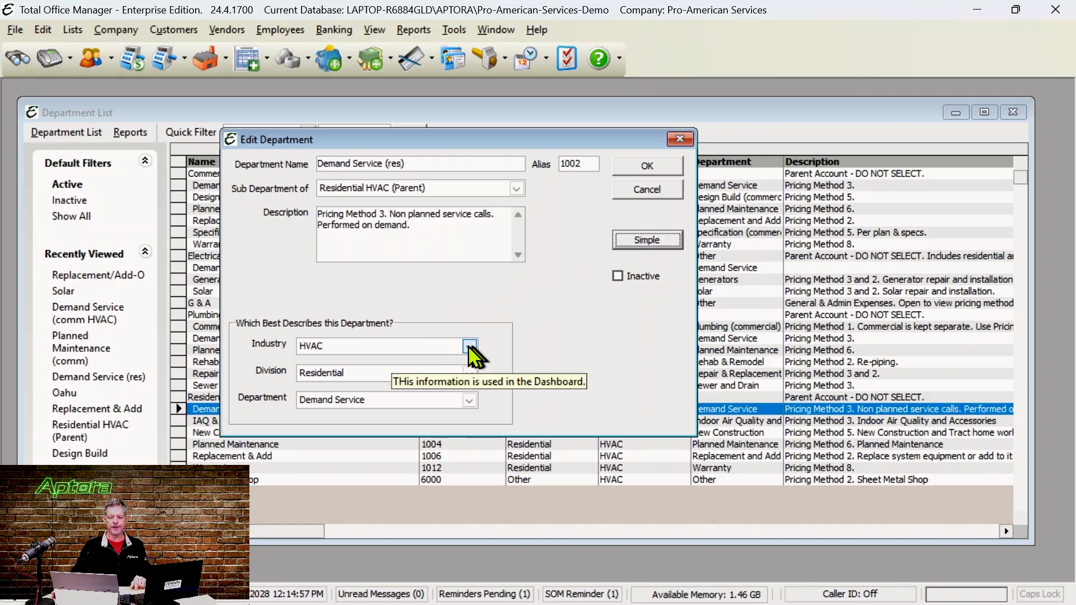
{"action": "left_click", "coordinate": [469, 401]}
{"action": "left_click", "coordinate": [569, 387]}
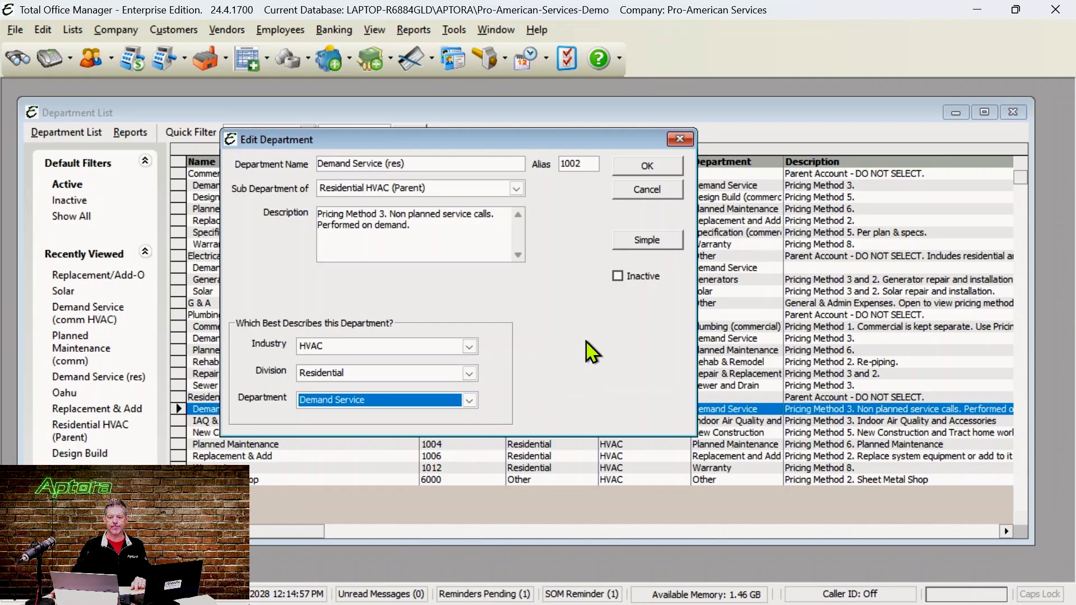
- Close the Demand Service (res) department form and switch to the 1-CompanyDashboard-Division-v2.xlsm workbook in Excel
{"action": "left_click", "coordinate": [679, 139]}
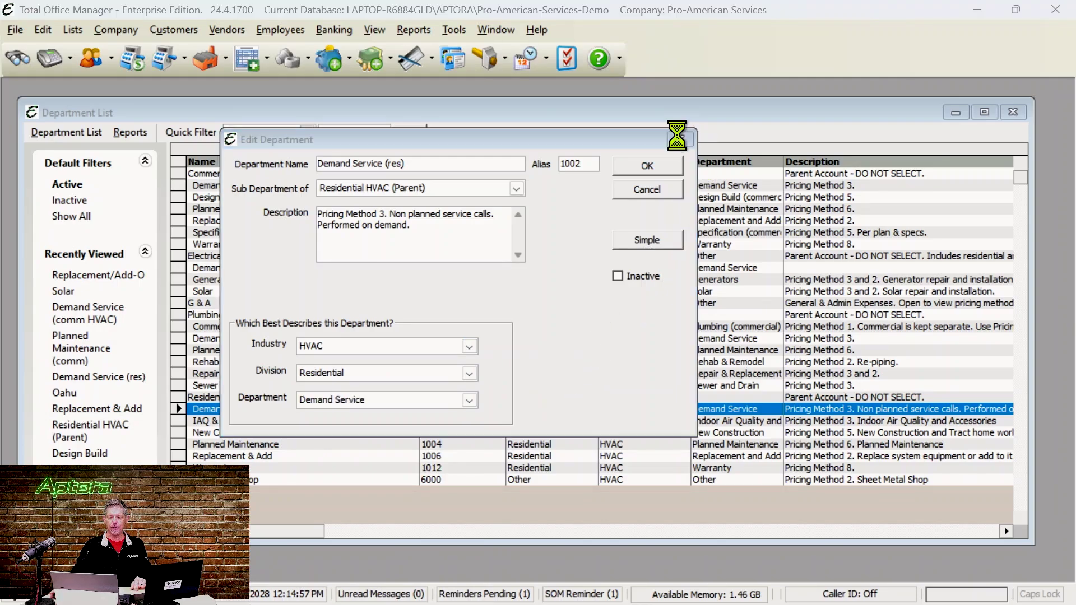
{"action": "left_click", "coordinate": [599, 391]}
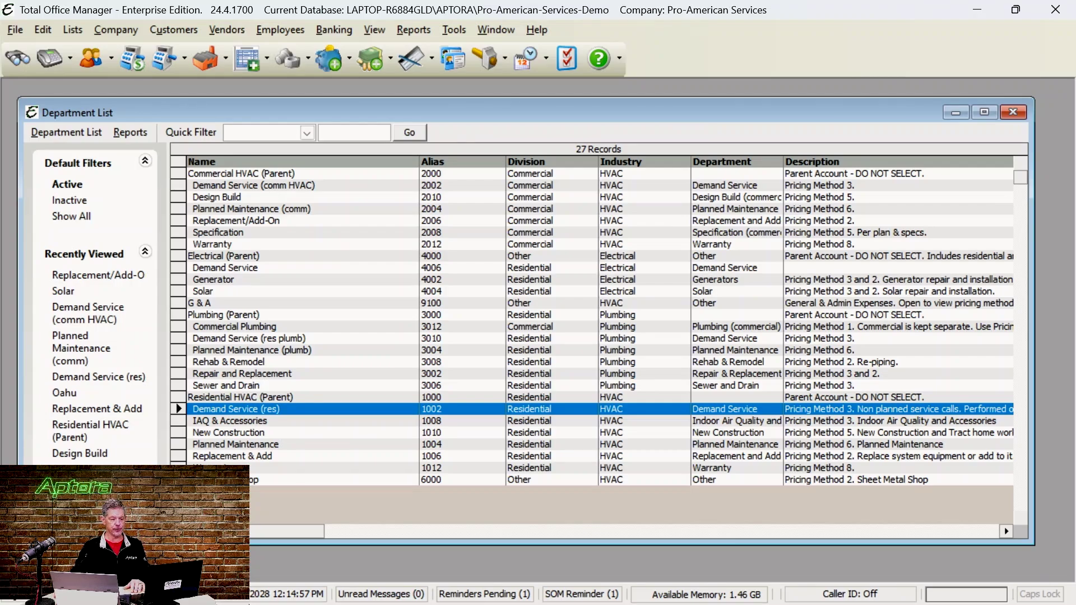
{"action": "key", "text": "alt+Tab"}
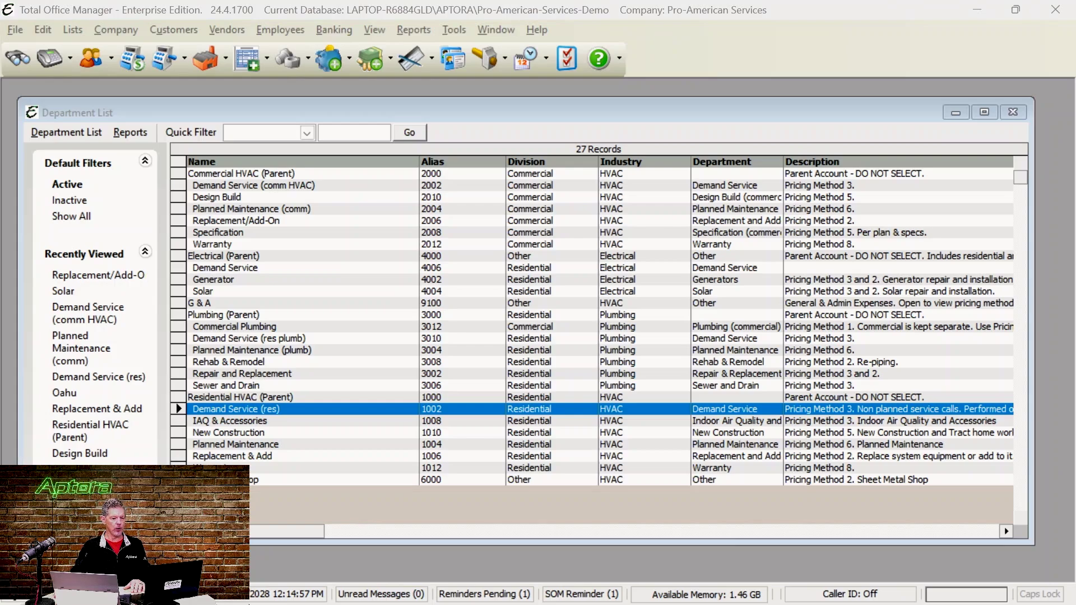
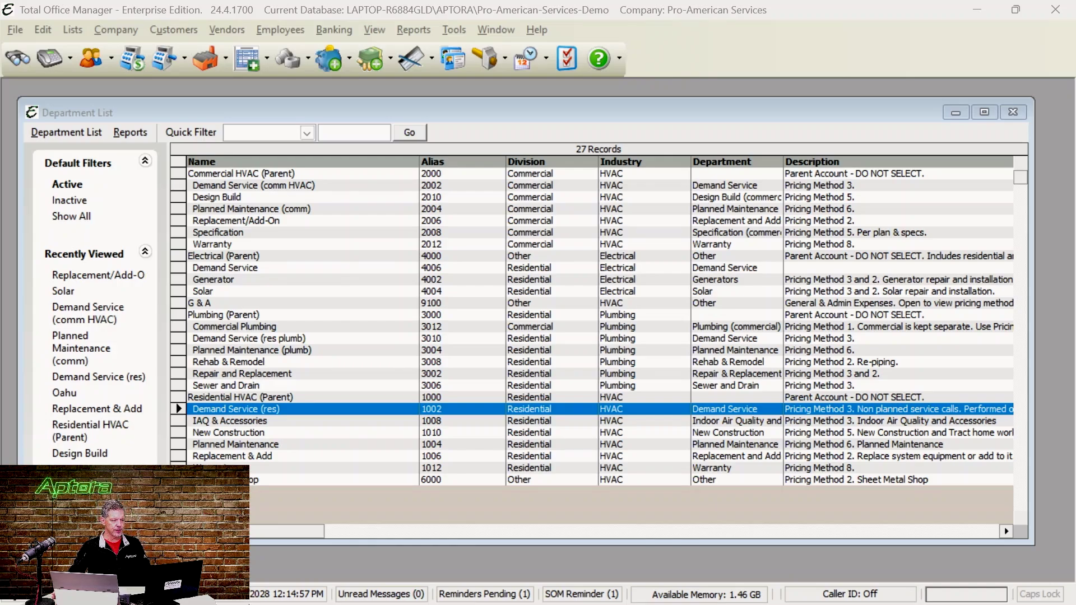
{"action": "left_click_drag", "start_coordinate": [0, 22], "coordinate": [588, 35]}
{"action": "left_click", "coordinate": [1003, 34]}
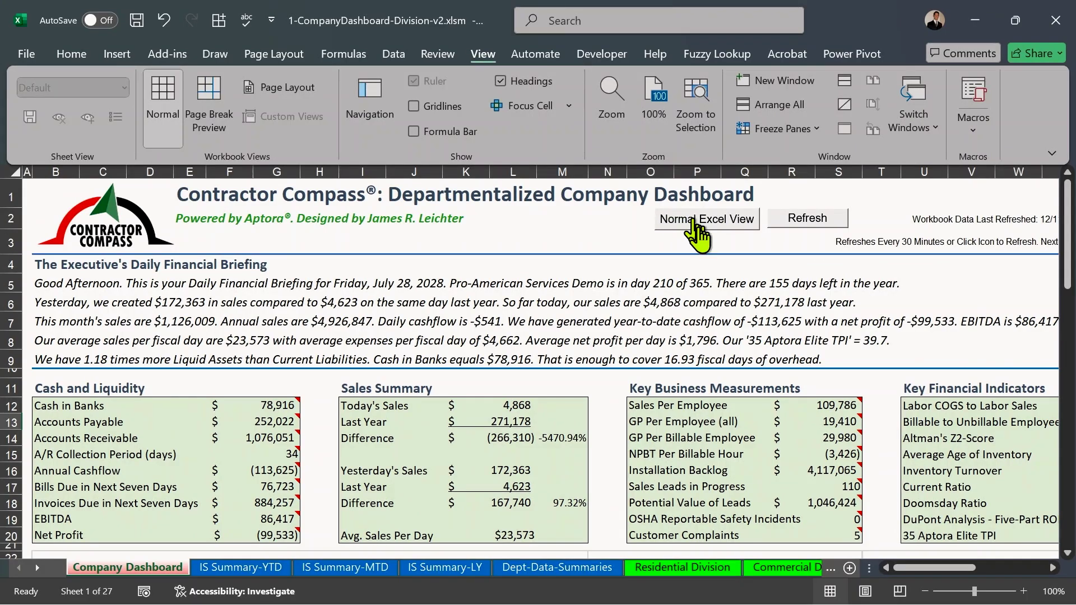
- Put the Company Dashboard in presentation view at 85% zoom to fit its full width, and toggle it to normal Excel view and back
{"action": "left_click", "coordinate": [713, 224]}
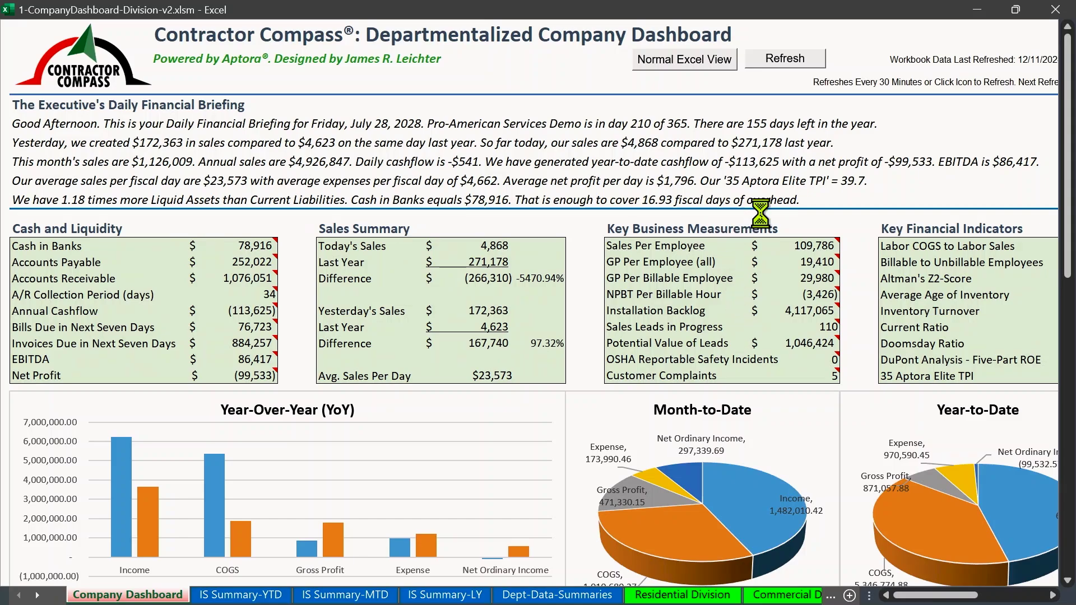
{"action": "scroll", "coordinate": [766, 211], "scroll_direction": "down", "scroll_amount": 1}
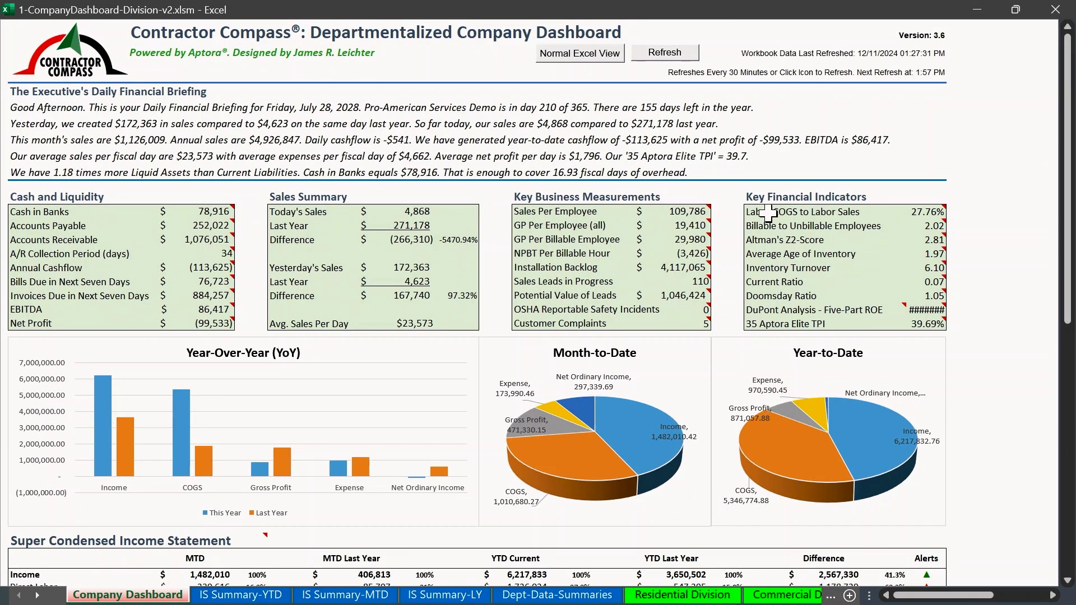
{"action": "scroll", "coordinate": [767, 210], "scroll_direction": "up", "scroll_amount": 1}
{"action": "scroll", "coordinate": [767, 212], "scroll_direction": "up", "scroll_amount": 1}
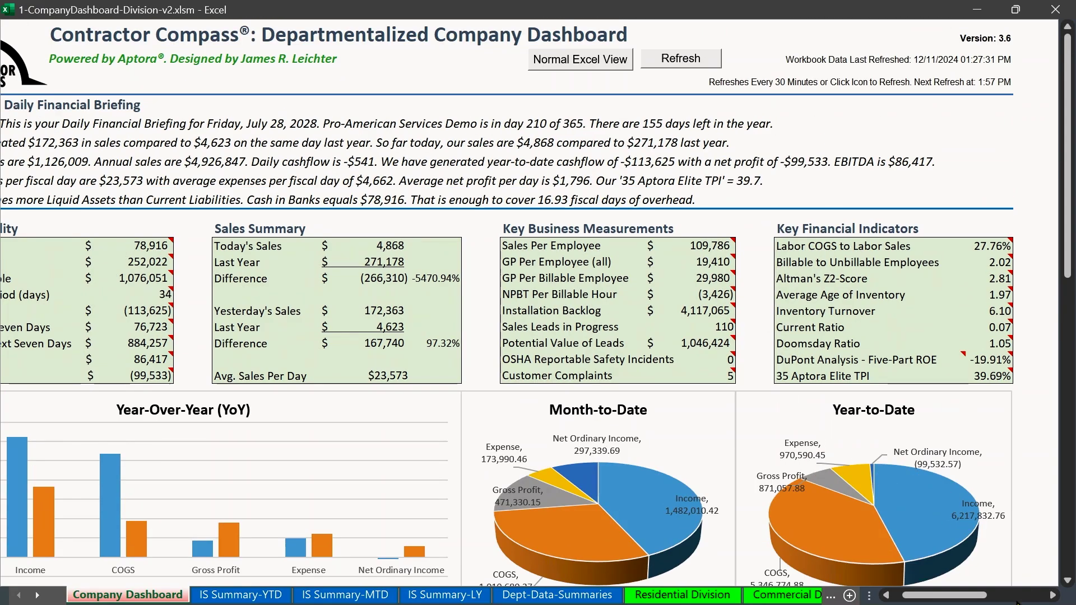
{"action": "left_click_drag", "start_coordinate": [970, 597], "coordinate": [922, 603]}
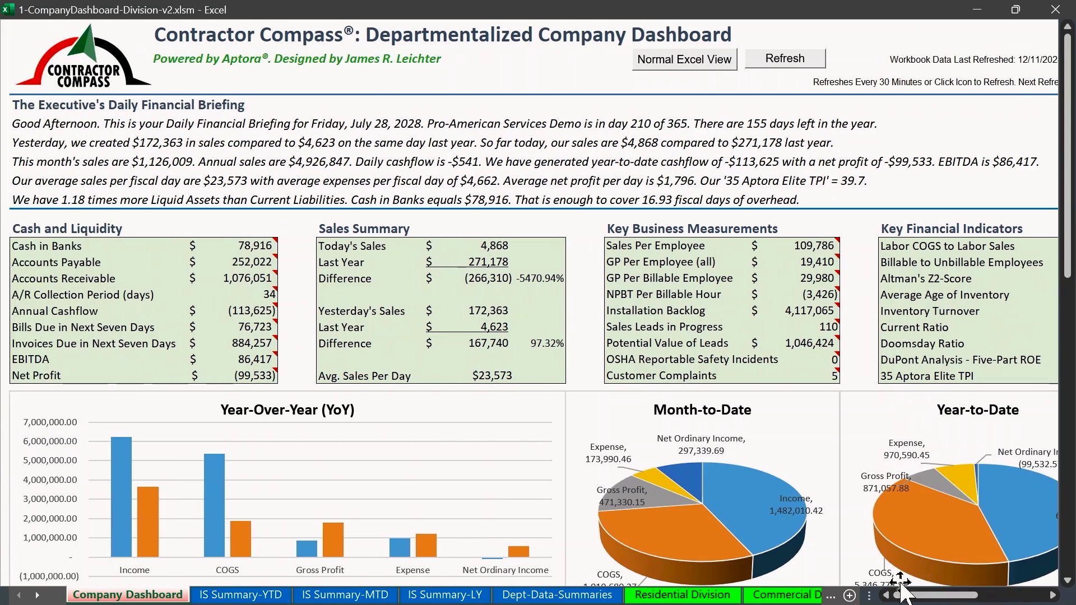
{"action": "mouse_move", "coordinate": [806, 381]}
{"action": "scroll", "coordinate": [806, 381], "scroll_direction": "down", "scroll_amount": 1}
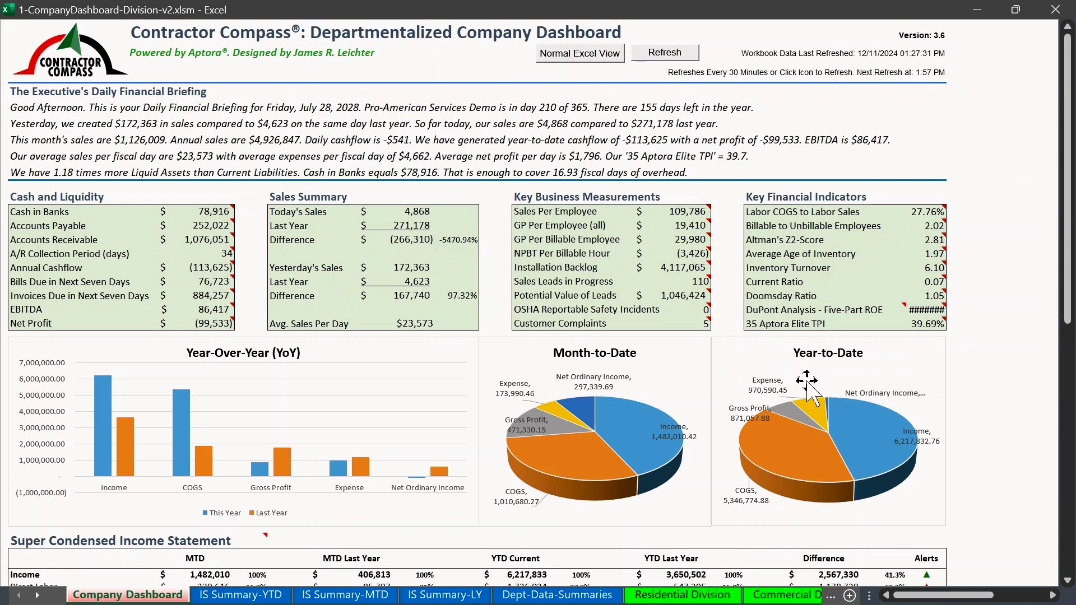
{"action": "left_click_drag", "start_coordinate": [953, 598], "coordinate": [948, 601]}
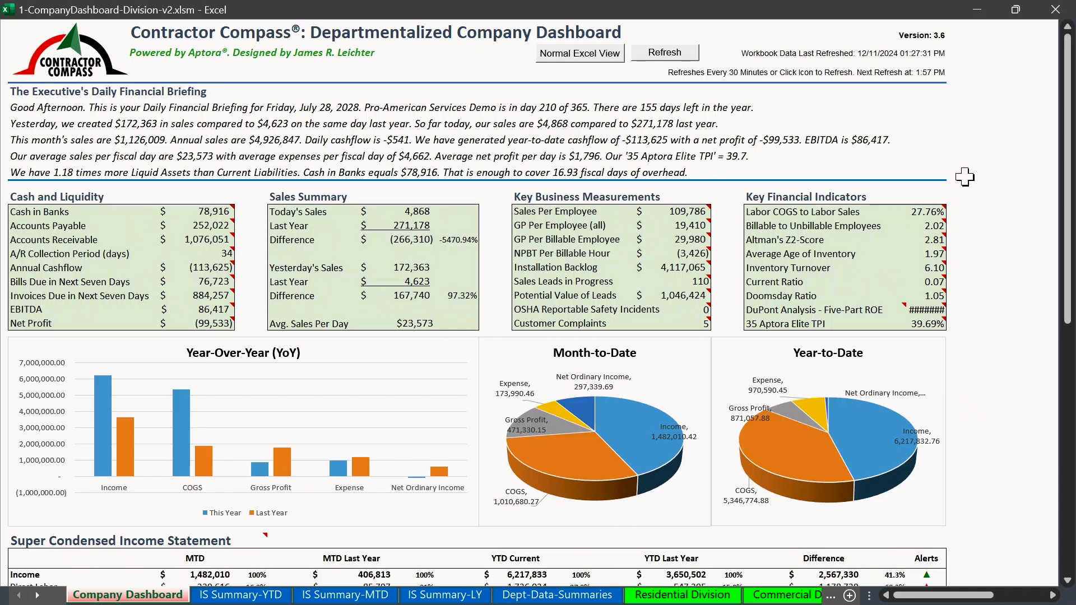
{"action": "left_click", "coordinate": [566, 56]}
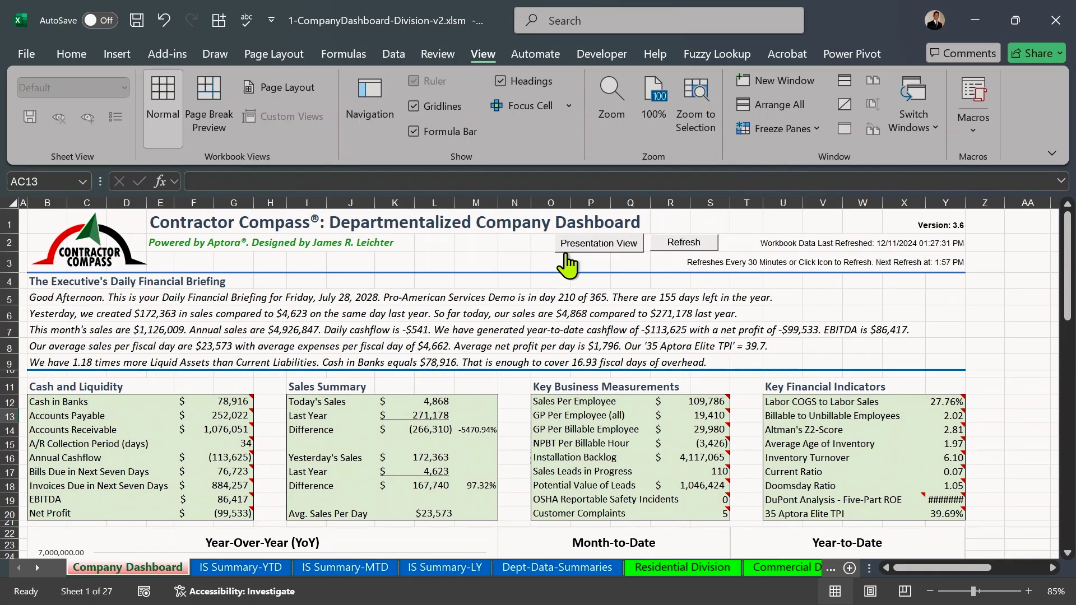
{"action": "left_click", "coordinate": [604, 245]}
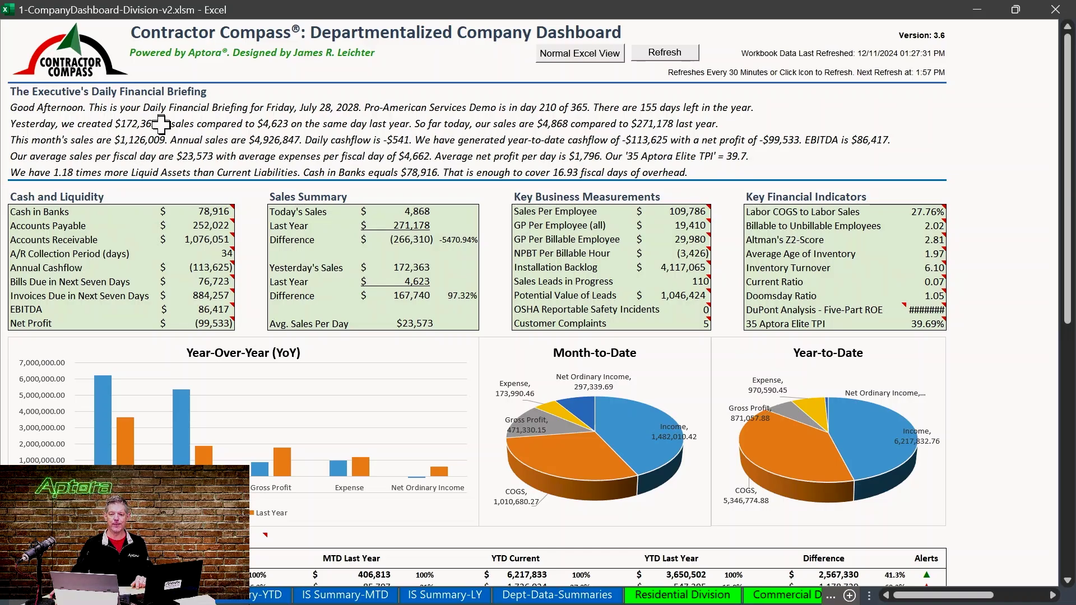
- Examine the Company Dashboard's daily financial briefing, Cash and Liquidity figures, year-to-date chart and Super Condensed Income Statement
{"action": "scroll", "coordinate": [161, 125], "scroll_direction": "down", "scroll_amount": 6}
{"action": "scroll", "coordinate": [161, 125], "scroll_direction": "up", "scroll_amount": 6}
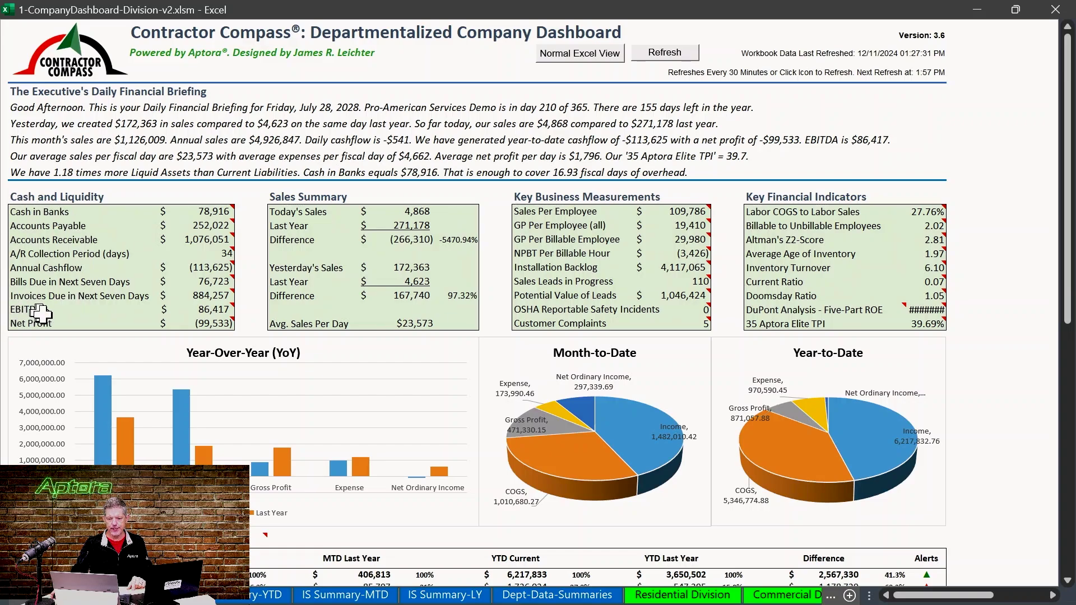
{"action": "mouse_move", "coordinate": [216, 310]}
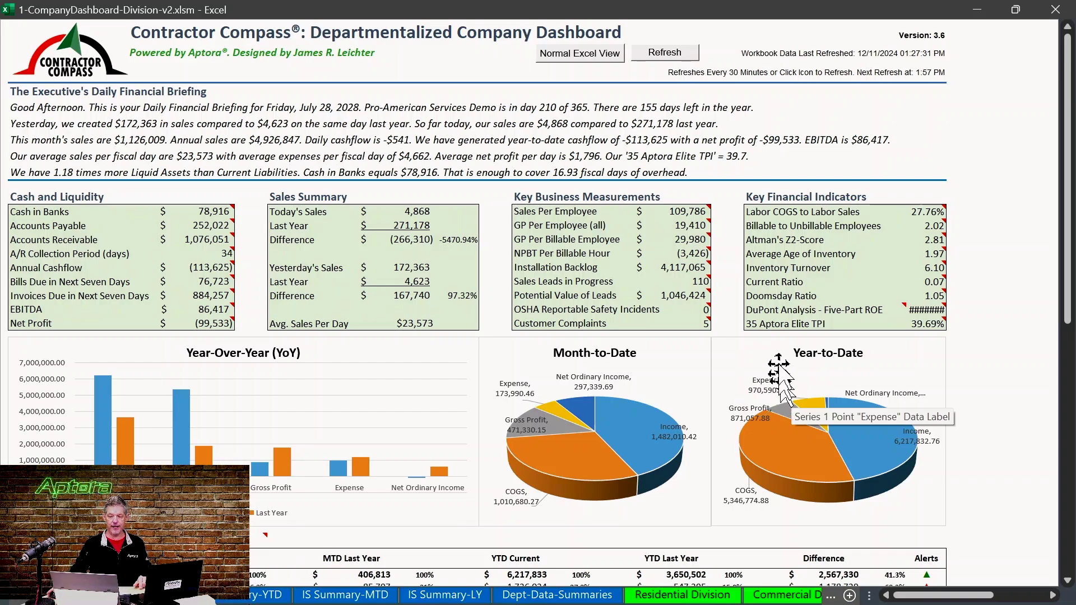
{"action": "scroll", "coordinate": [787, 362], "scroll_direction": "down", "scroll_amount": 5}
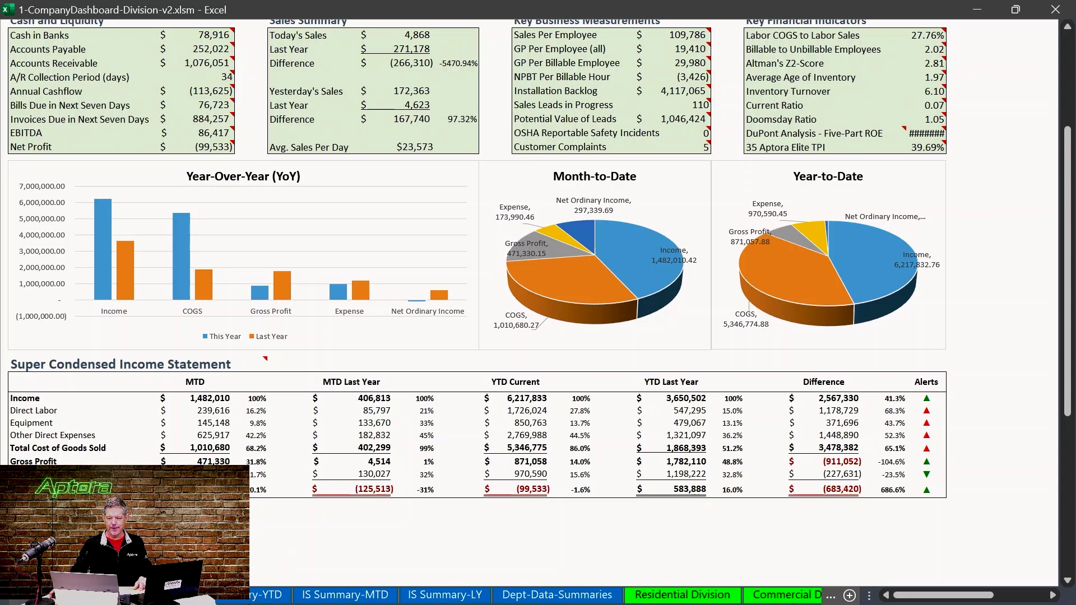
- Review the IS Summary-YTD sheet across to the overhead and NPBT columns, selecting the NPBT of HVAC Residential Demand Service
{"action": "key", "text": "ctrl+Page_Down"}
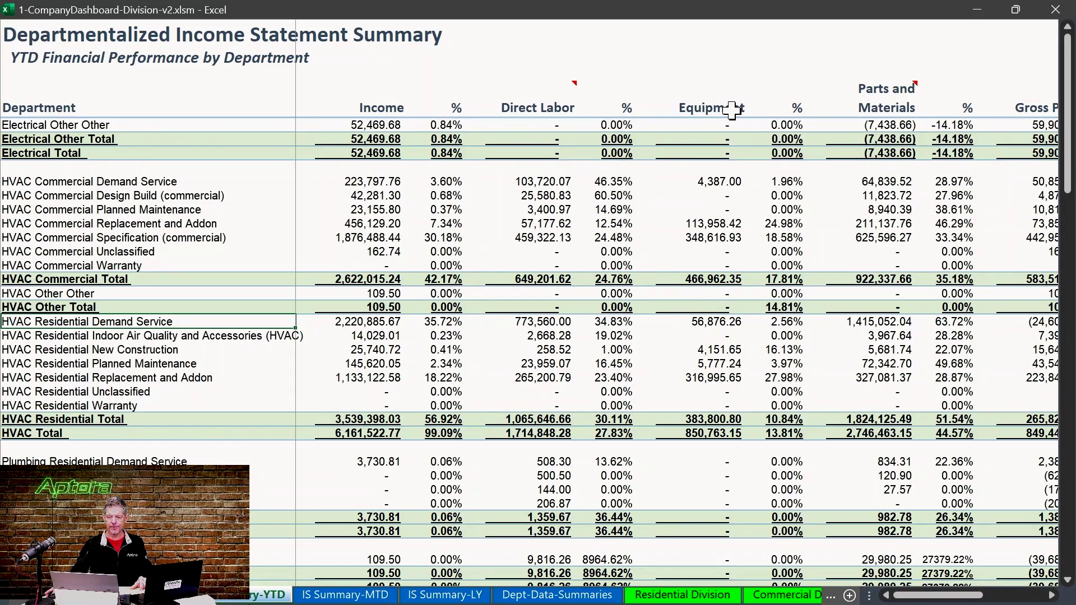
{"action": "mouse_move", "coordinate": [901, 96]}
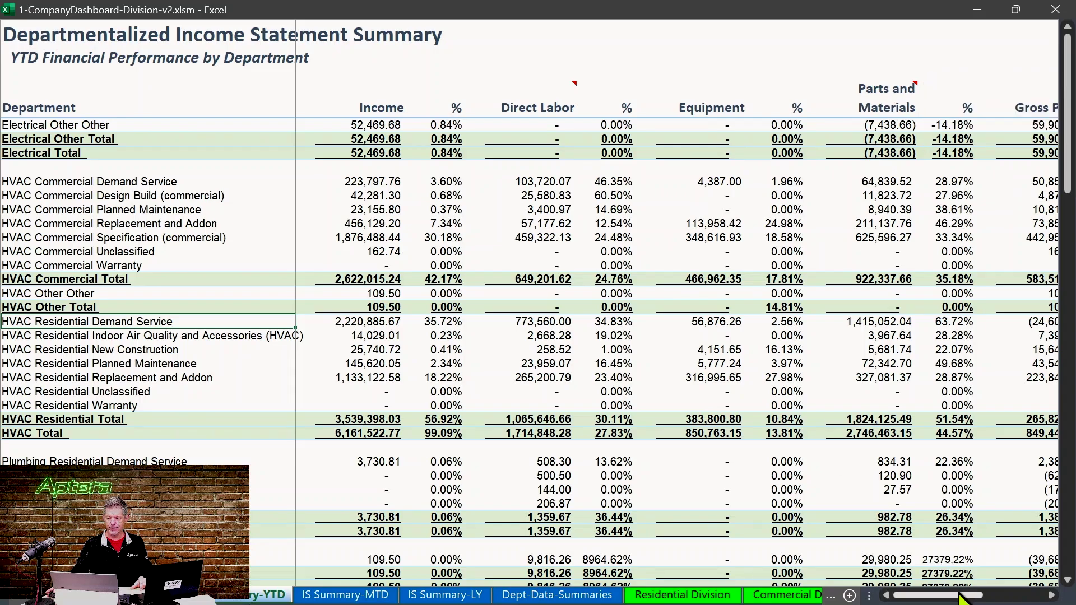
{"action": "left_click_drag", "start_coordinate": [954, 597], "coordinate": [1037, 600]}
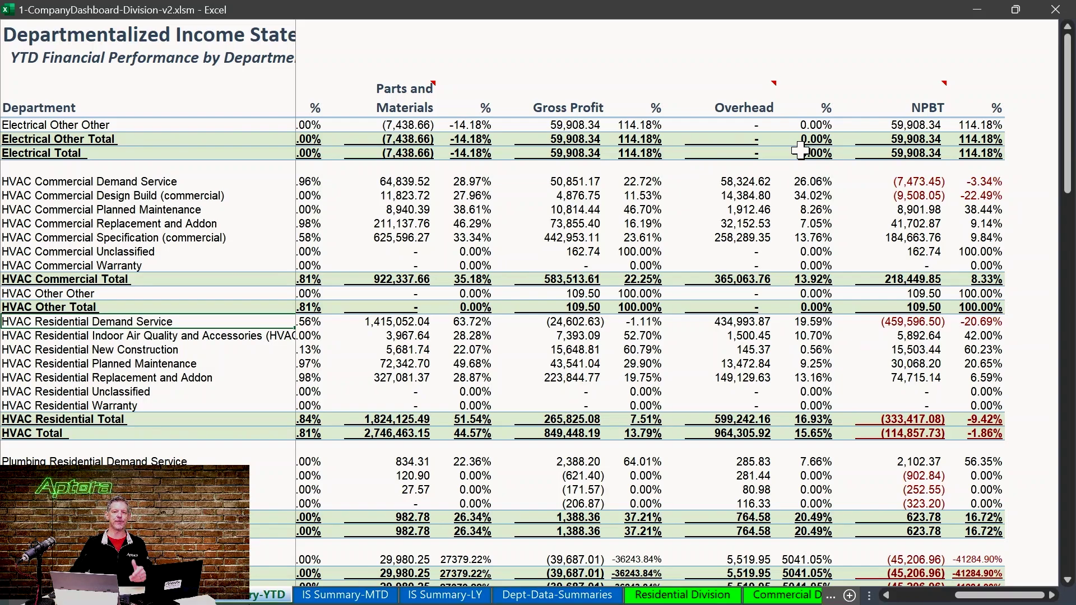
{"action": "scroll", "coordinate": [735, 271], "scroll_direction": "down", "scroll_amount": 4}
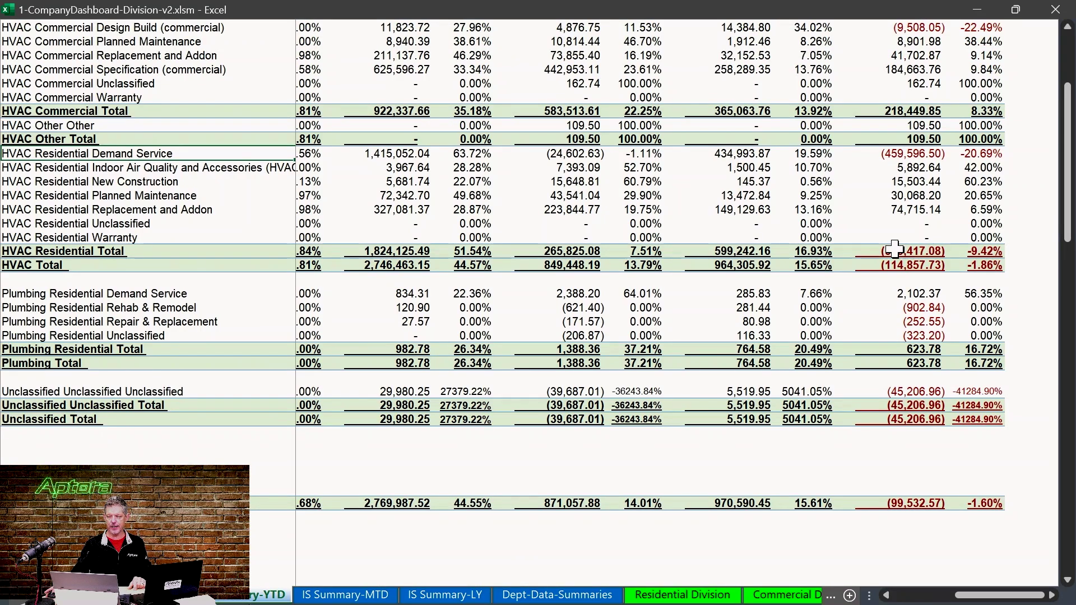
{"action": "left_click", "coordinate": [910, 152]}
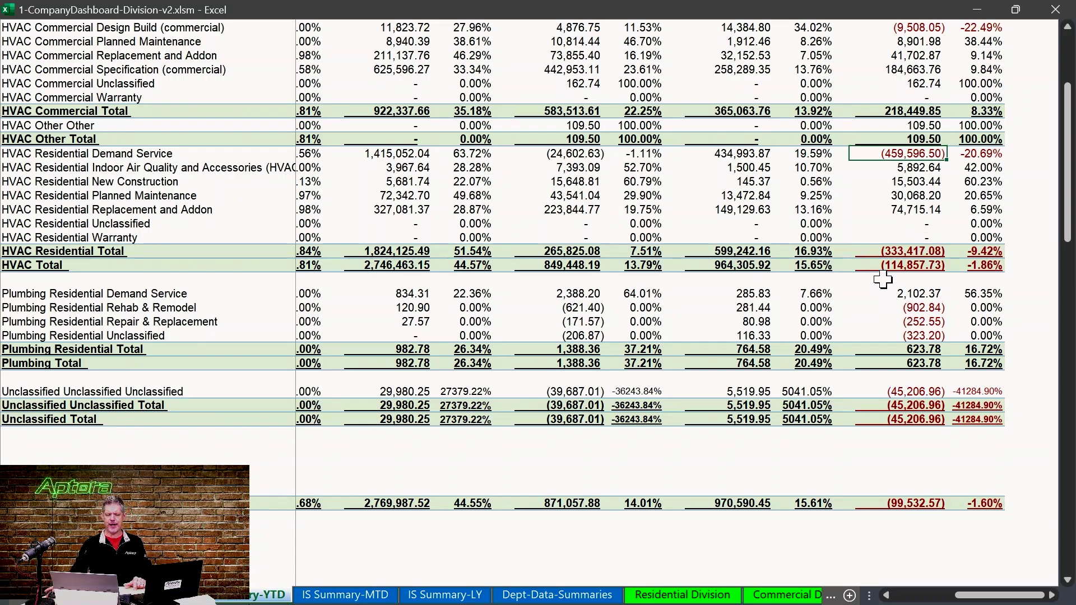
{"action": "scroll", "coordinate": [878, 260], "scroll_direction": "up", "scroll_amount": 4}
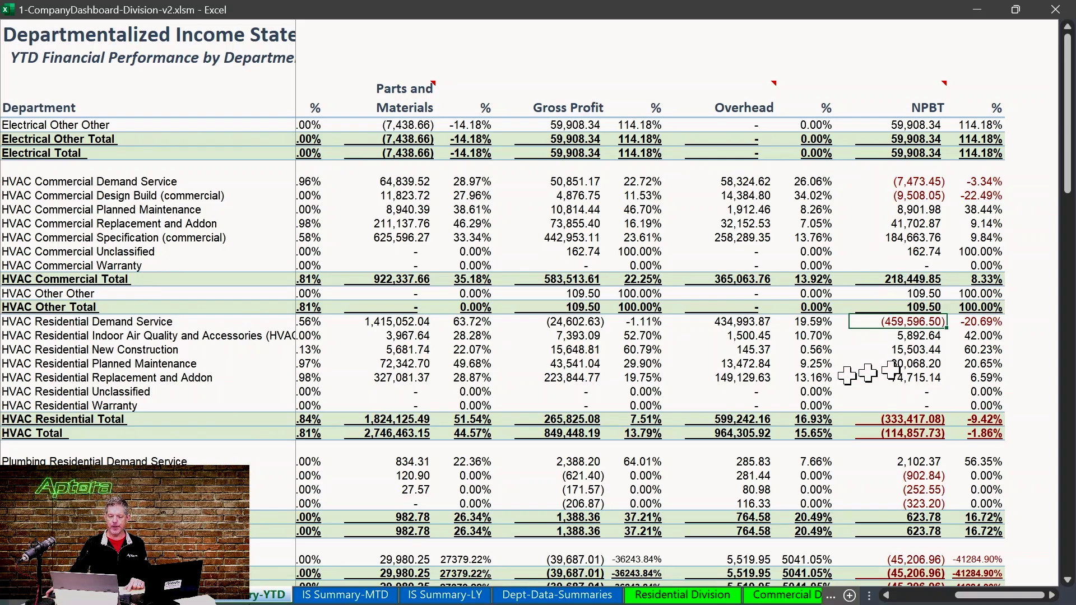
- View the month-to-date income statement summary by department and the Department Summary on the Dept-Data-Summaries sheet
{"action": "left_click", "coordinate": [345, 596]}
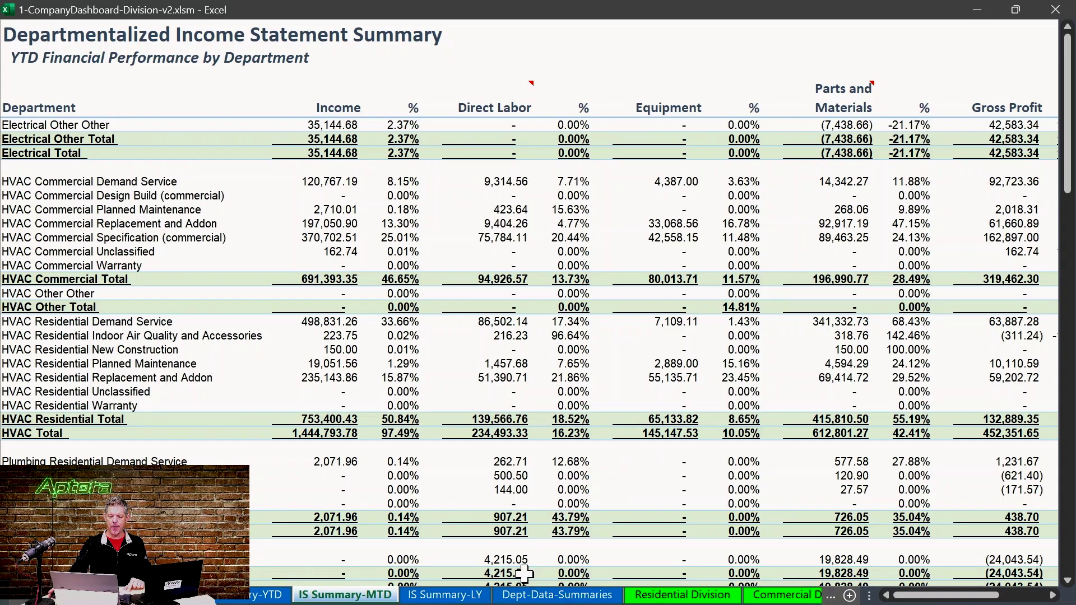
{"action": "left_click", "coordinate": [538, 597]}
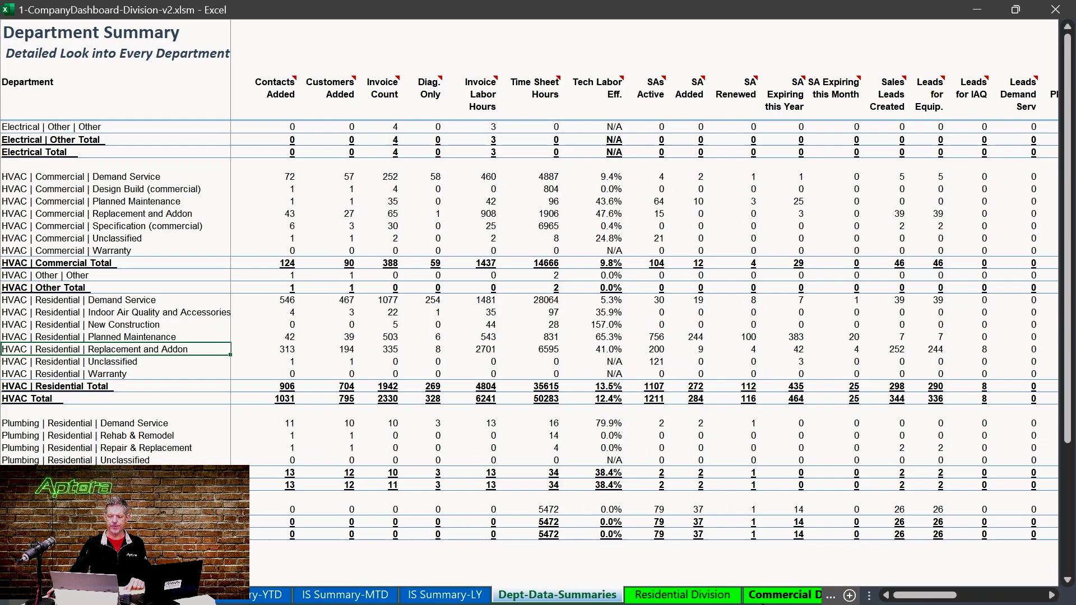
{"action": "mouse_move", "coordinate": [931, 596]}
{"action": "left_mouse_down"}
{"action": "mouse_move", "coordinate": [1016, 598]}
{"action": "mouse_move", "coordinate": [839, 601]}
{"action": "mouse_move", "coordinate": [1016, 603]}
{"action": "mouse_move", "coordinate": [925, 596]}
{"action": "left_mouse_up"}
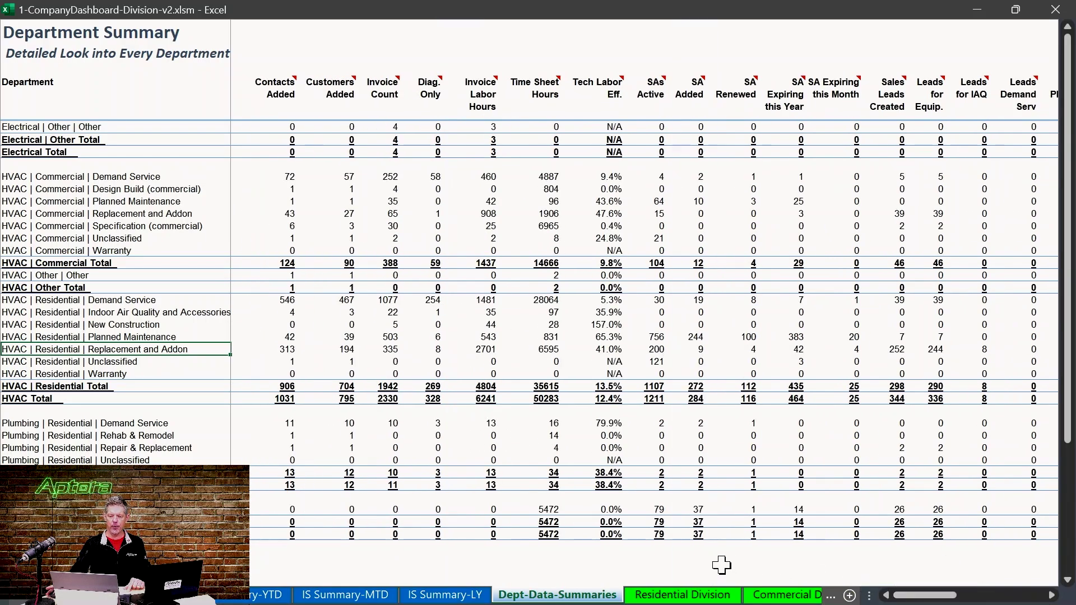
- Open the Residential Division report, review its Actual versus Budget section, and select the Demand Service heading
{"action": "left_click", "coordinate": [685, 596]}
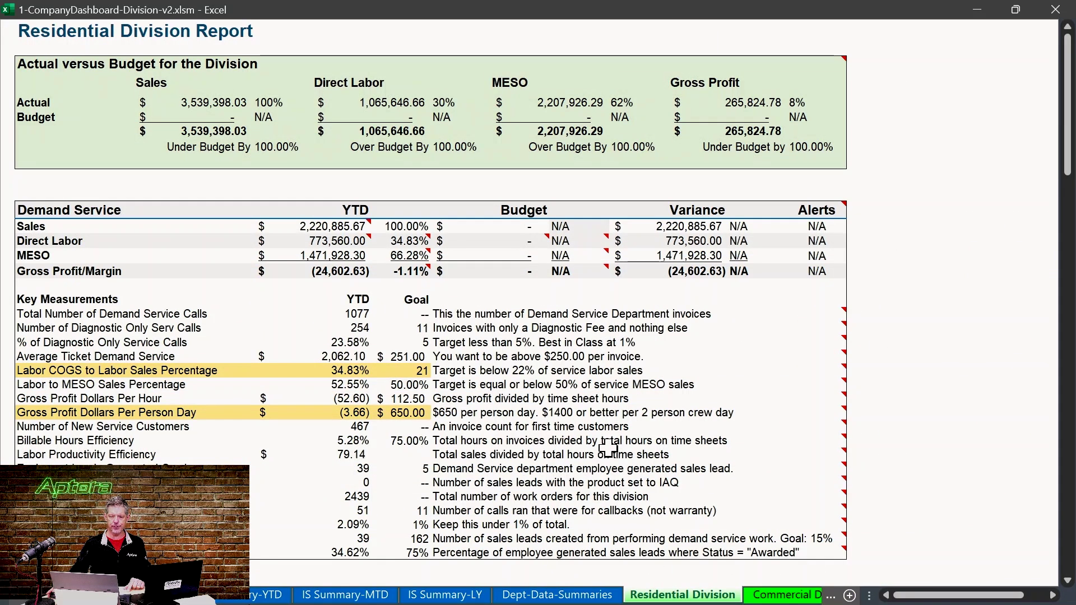
{"action": "mouse_move", "coordinate": [613, 435]}
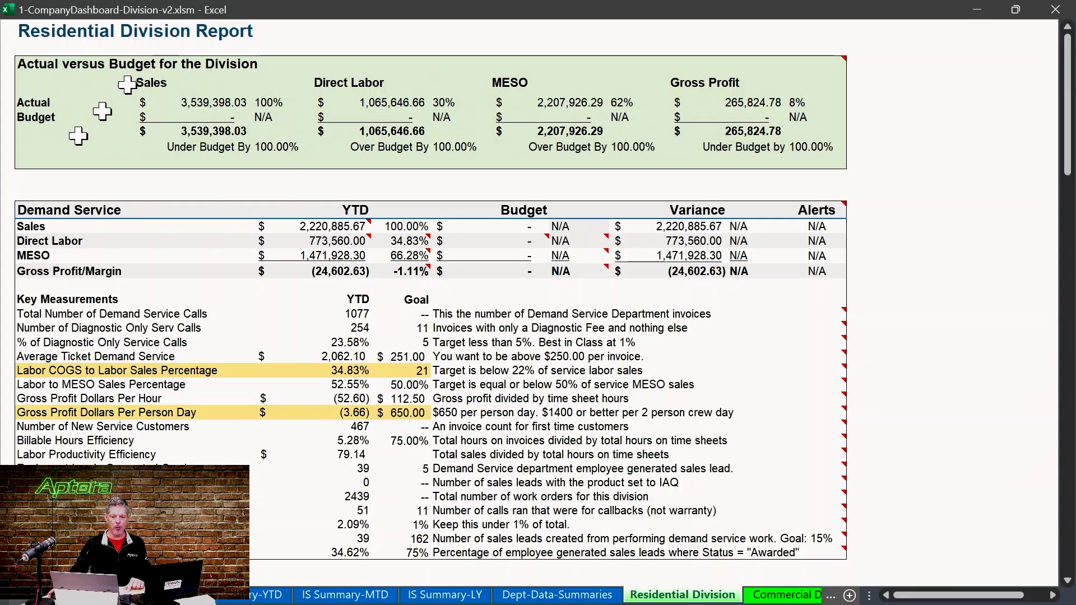
{"action": "left_click", "coordinate": [43, 209]}
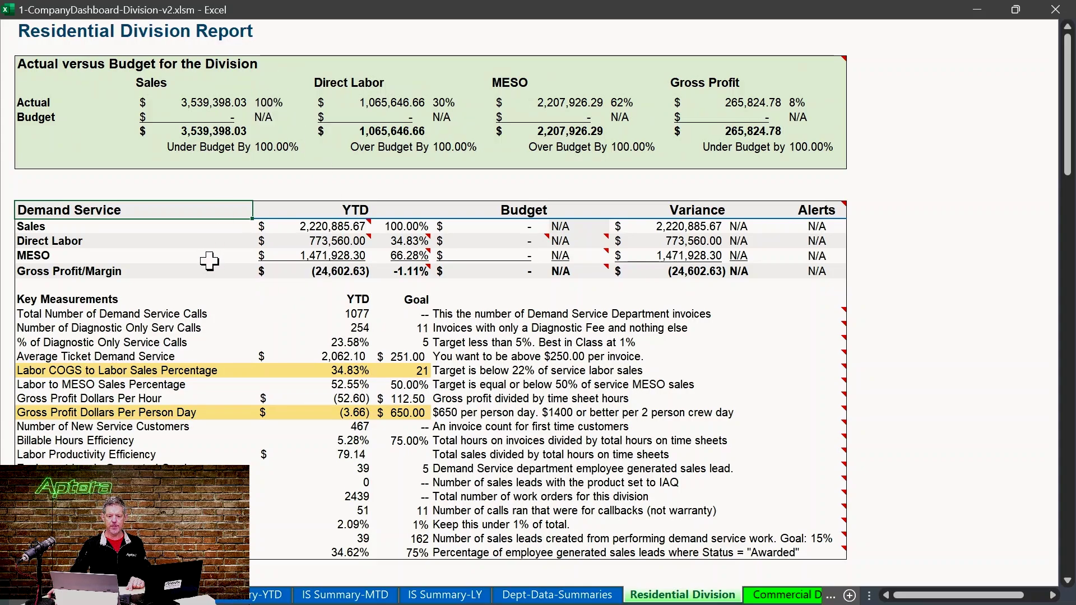
- Examine the Demand Service key measurements with their goals, explanations and alerts in the Residential Division report
{"action": "scroll", "coordinate": [210, 260], "scroll_direction": "down", "scroll_amount": 2}
{"action": "scroll", "coordinate": [209, 261], "scroll_direction": "down", "scroll_amount": 1}
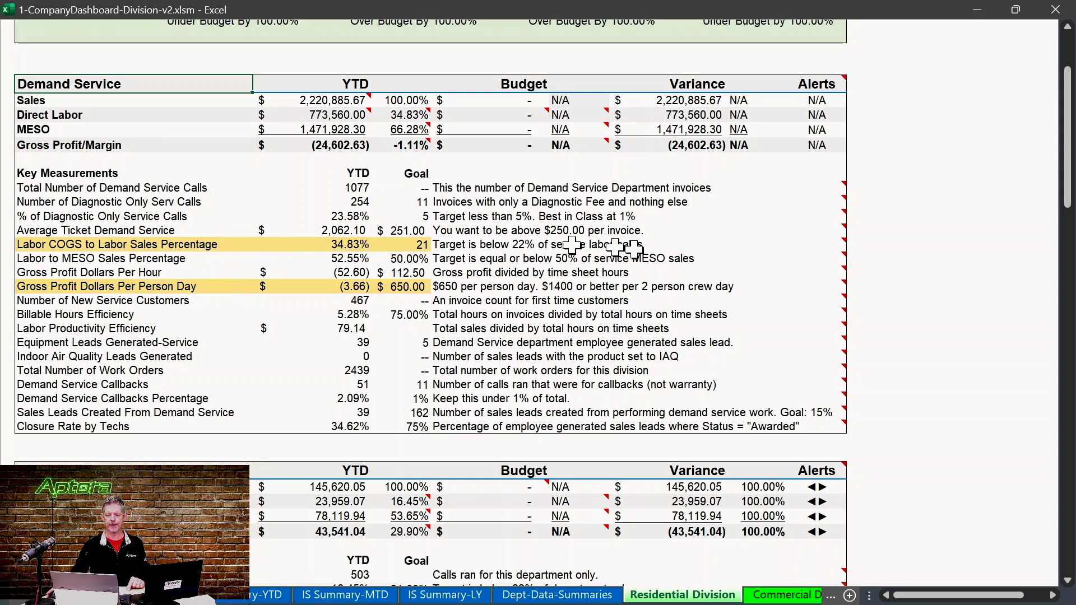
{"action": "mouse_move", "coordinate": [823, 245]}
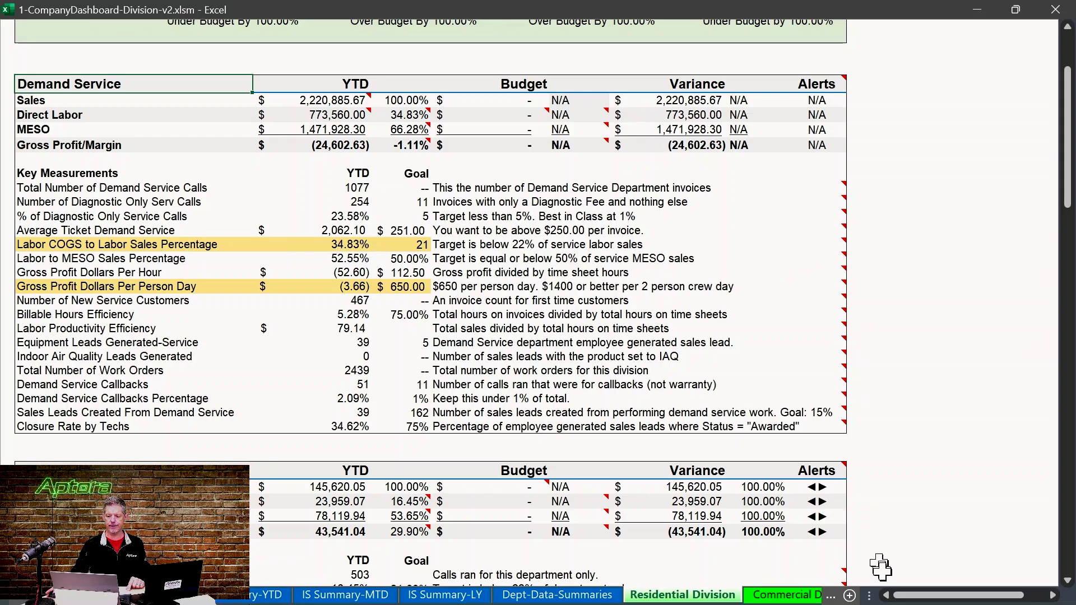
{"action": "left_click_drag", "start_coordinate": [908, 599], "coordinate": [949, 601]}
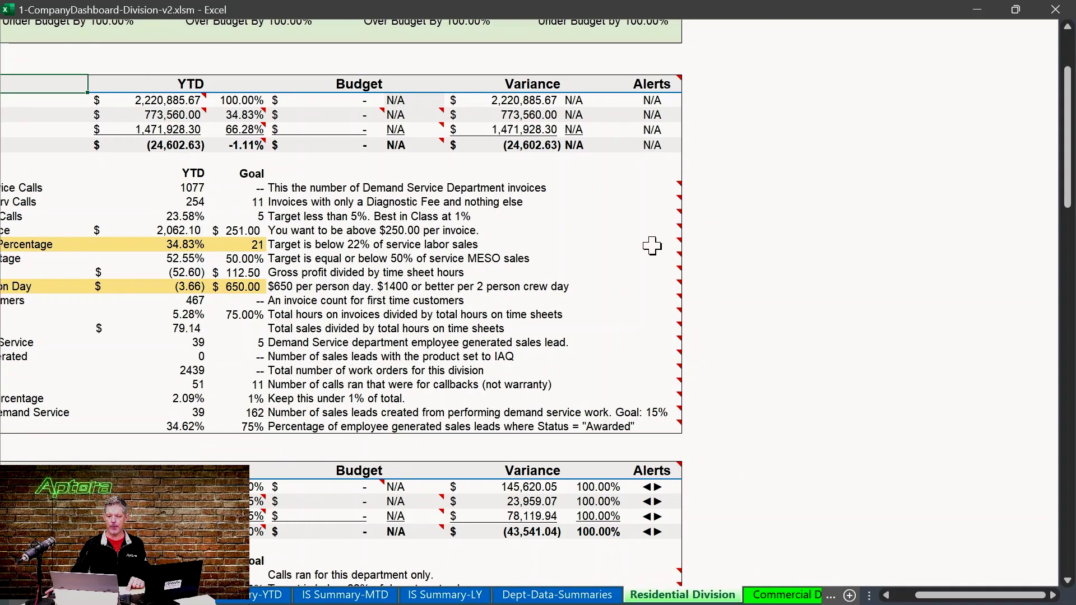
{"action": "mouse_move", "coordinate": [652, 245]}
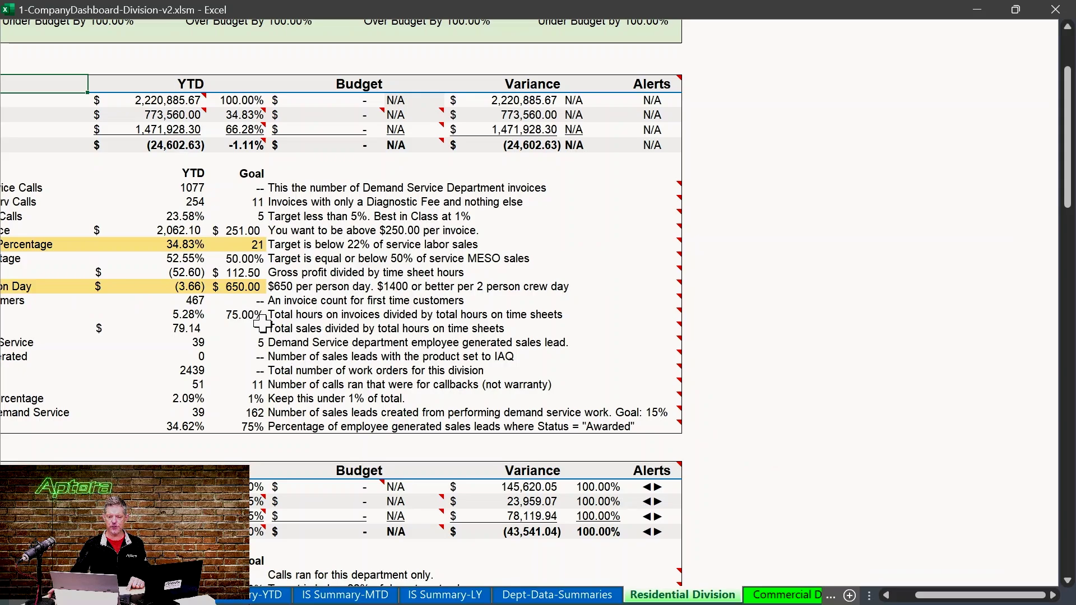
{"action": "mouse_move", "coordinate": [657, 281]}
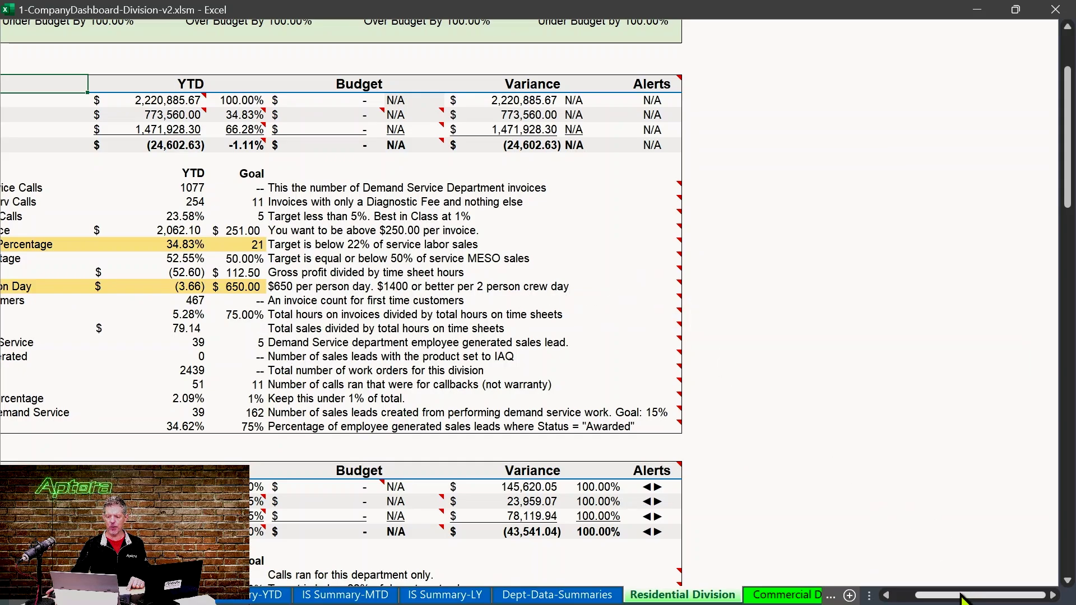
- Bring the Maintenance section of the Residential Division report into view and review its figures and key measurements
{"action": "left_click_drag", "start_coordinate": [964, 596], "coordinate": [943, 595]}
{"action": "scroll", "coordinate": [229, 318], "scroll_direction": "down", "scroll_amount": 3}
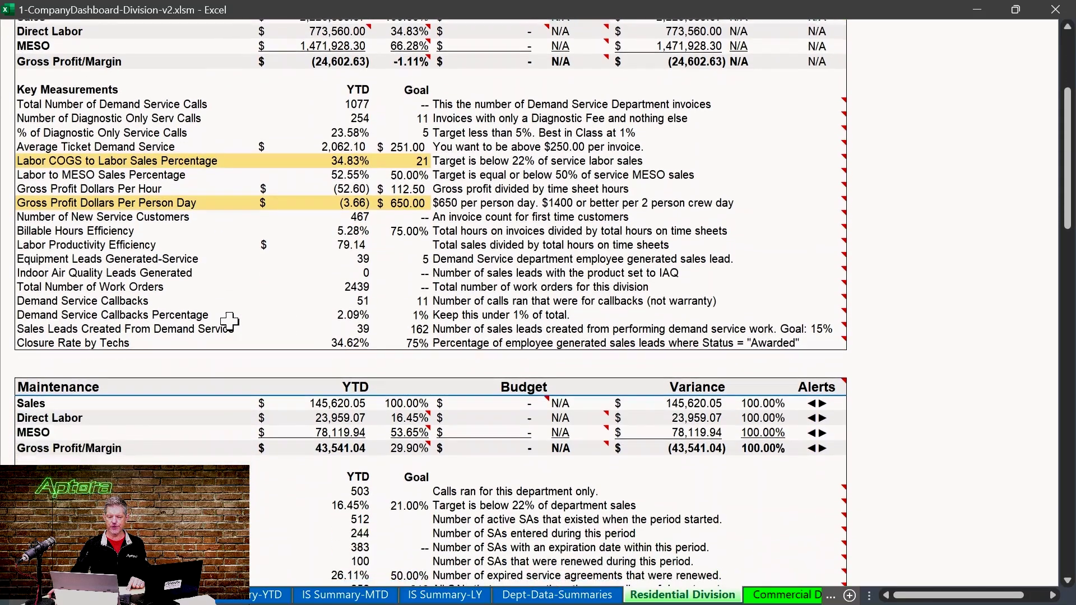
{"action": "scroll", "coordinate": [229, 317], "scroll_direction": "down", "scroll_amount": 5}
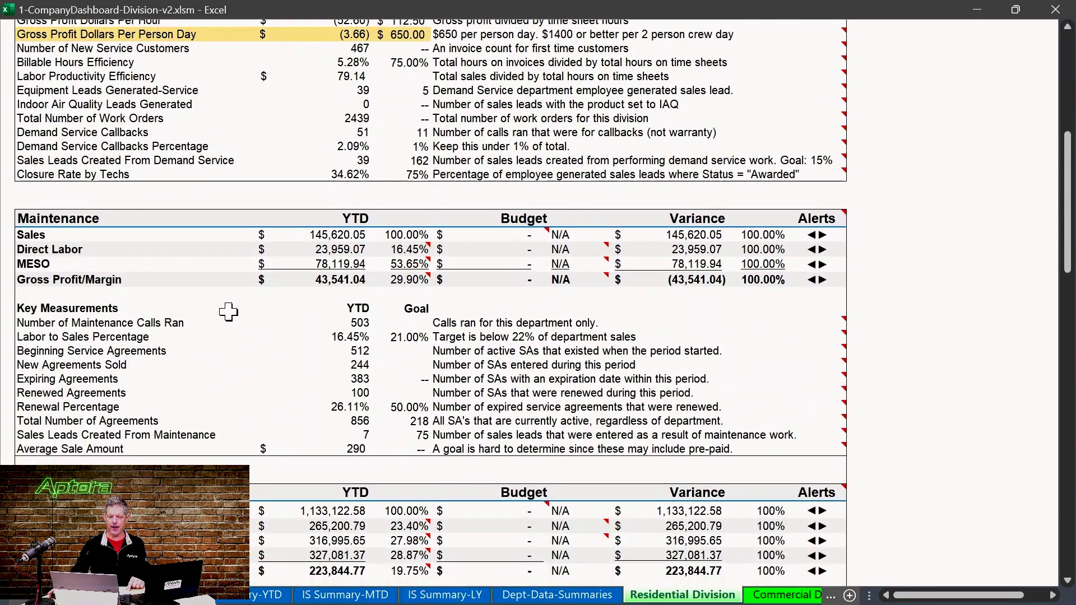
- Review the Residential Division report's sections from Replacements and Add-on through Entire Division, then return to its Actual versus Budget section
{"action": "scroll", "coordinate": [227, 309], "scroll_direction": "down", "scroll_amount": 5}
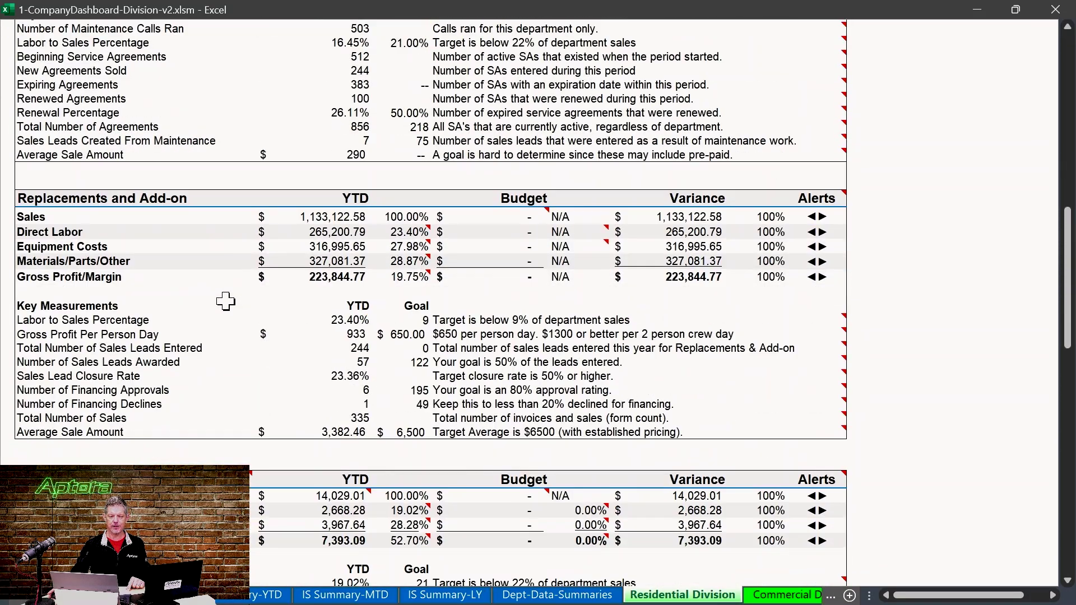
{"action": "scroll", "coordinate": [226, 301], "scroll_direction": "down", "scroll_amount": 1}
{"action": "scroll", "coordinate": [225, 297], "scroll_direction": "down", "scroll_amount": 3}
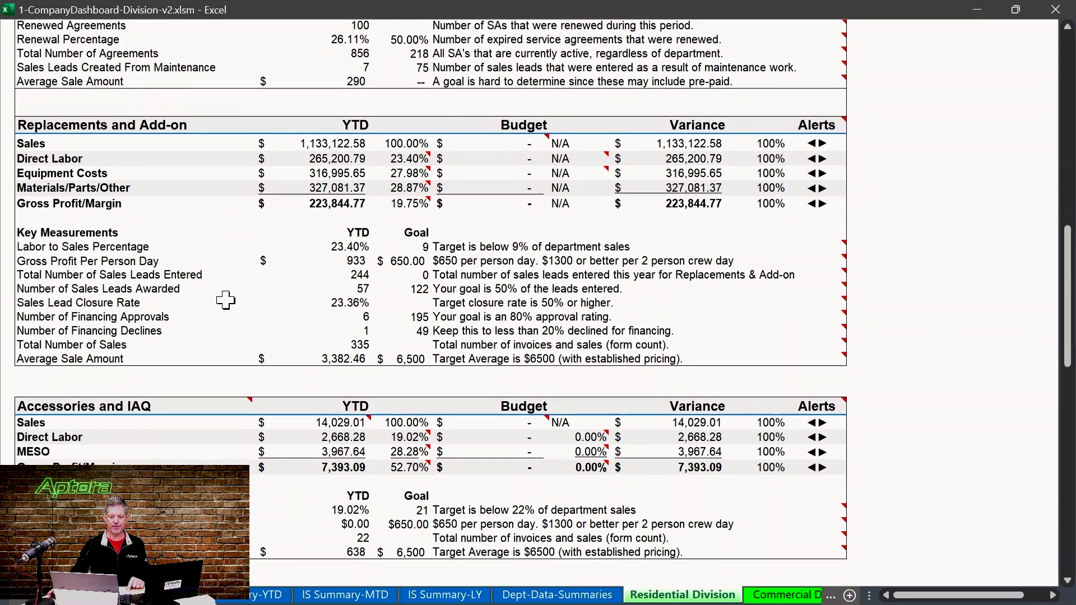
{"action": "scroll", "coordinate": [223, 292], "scroll_direction": "down", "scroll_amount": 3}
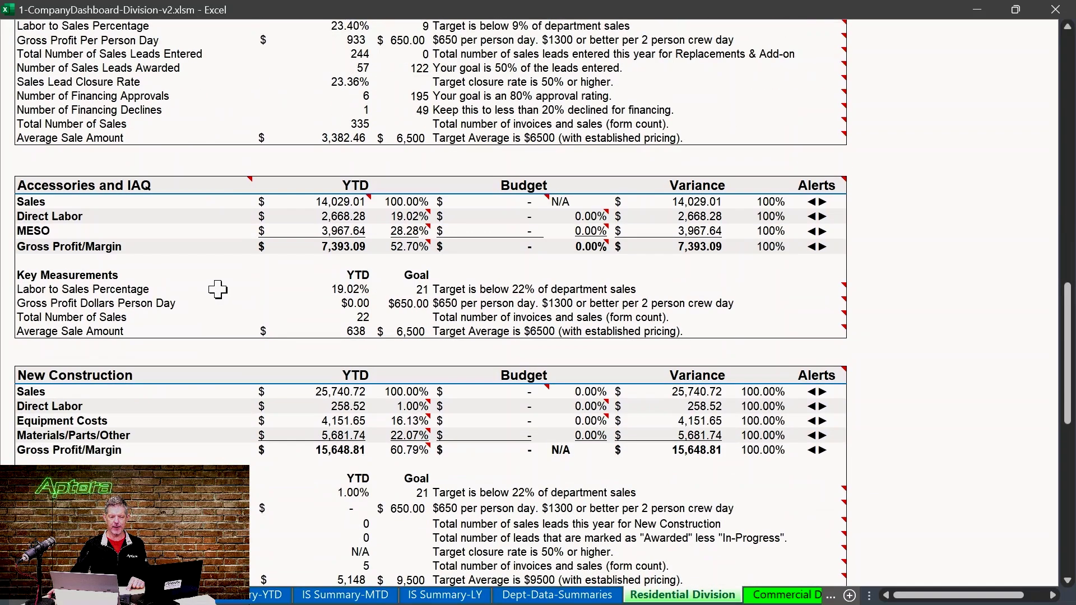
{"action": "scroll", "coordinate": [229, 275], "scroll_direction": "down", "scroll_amount": 6}
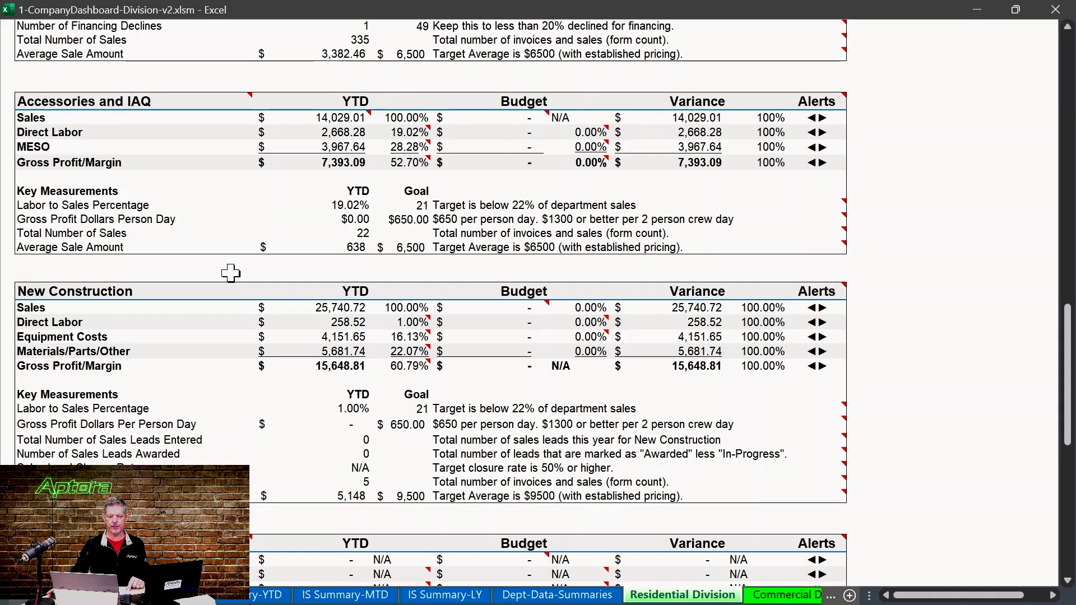
{"action": "scroll", "coordinate": [231, 269], "scroll_direction": "down", "scroll_amount": 5}
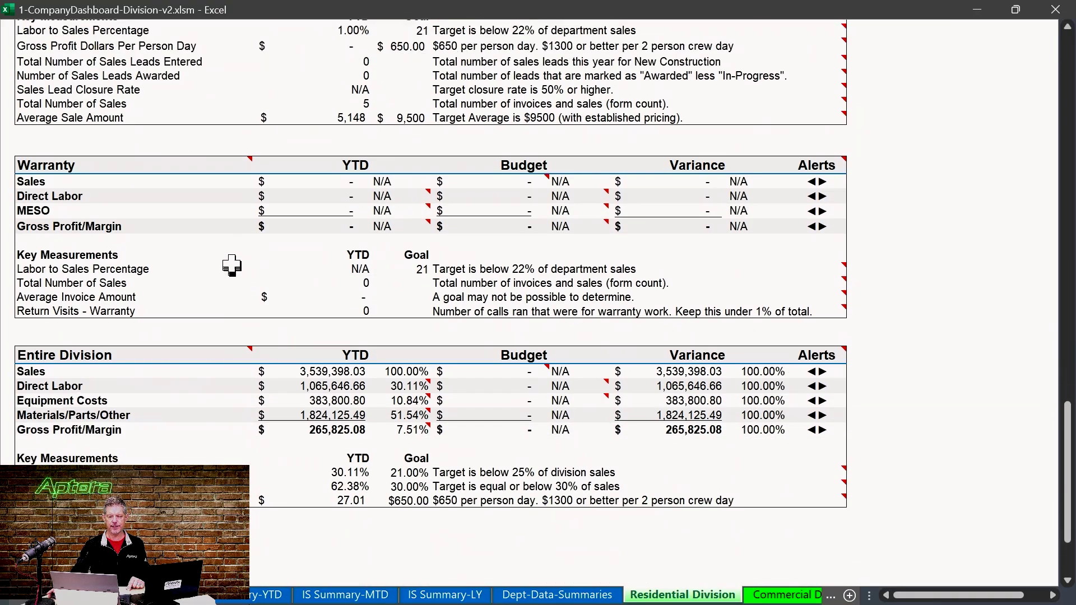
{"action": "scroll", "coordinate": [300, 299], "scroll_direction": "up", "scroll_amount": 20}
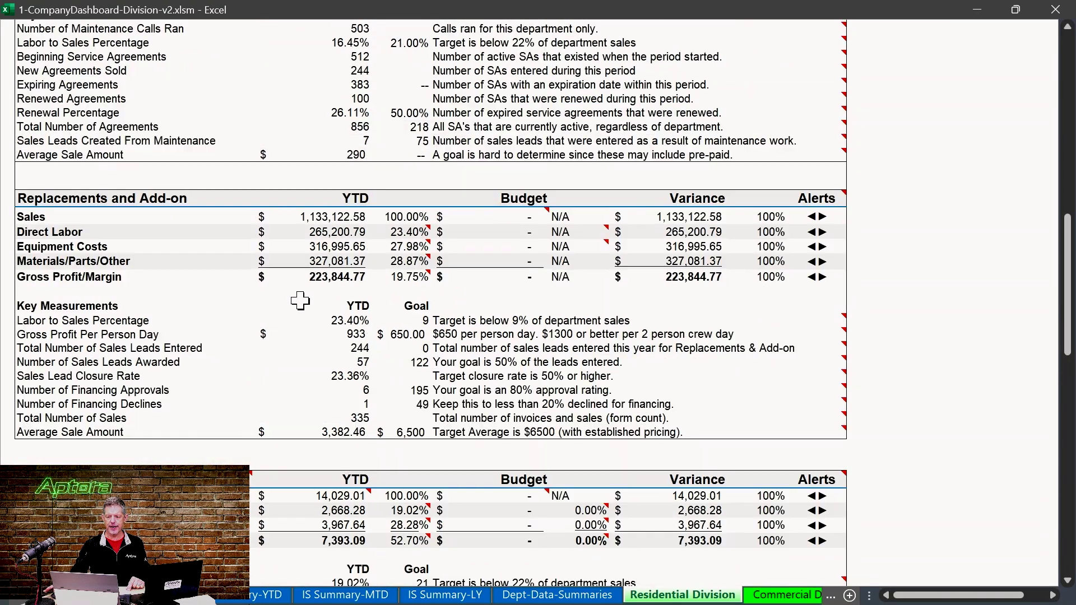
{"action": "scroll", "coordinate": [300, 300], "scroll_direction": "up", "scroll_amount": 6}
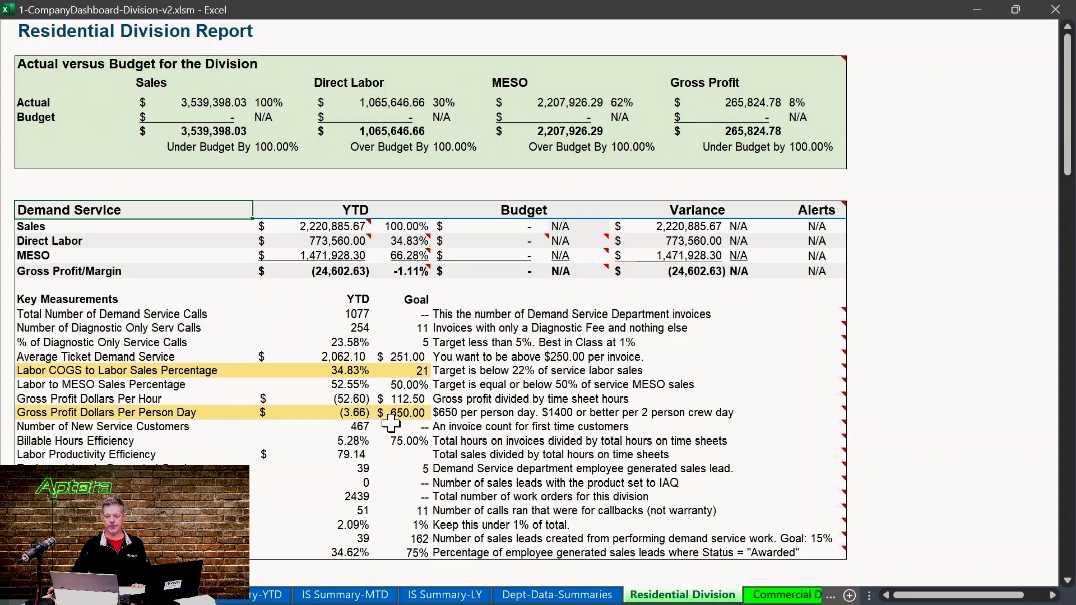
- View the Commercial, Plumbing and Electrical Division reports in turn
{"action": "left_click", "coordinate": [791, 597]}
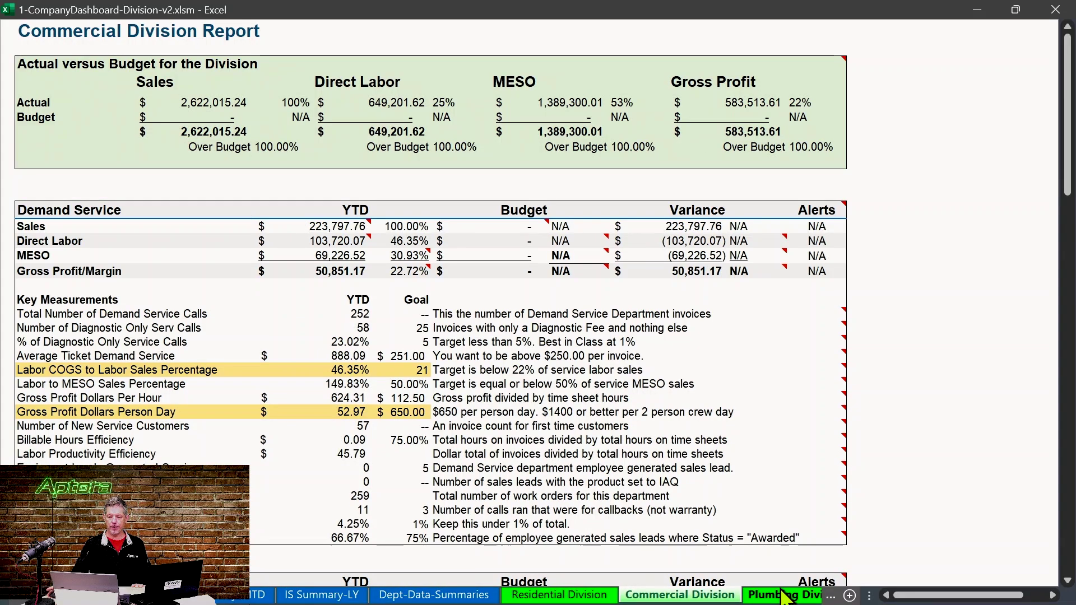
{"action": "left_click", "coordinate": [776, 597]}
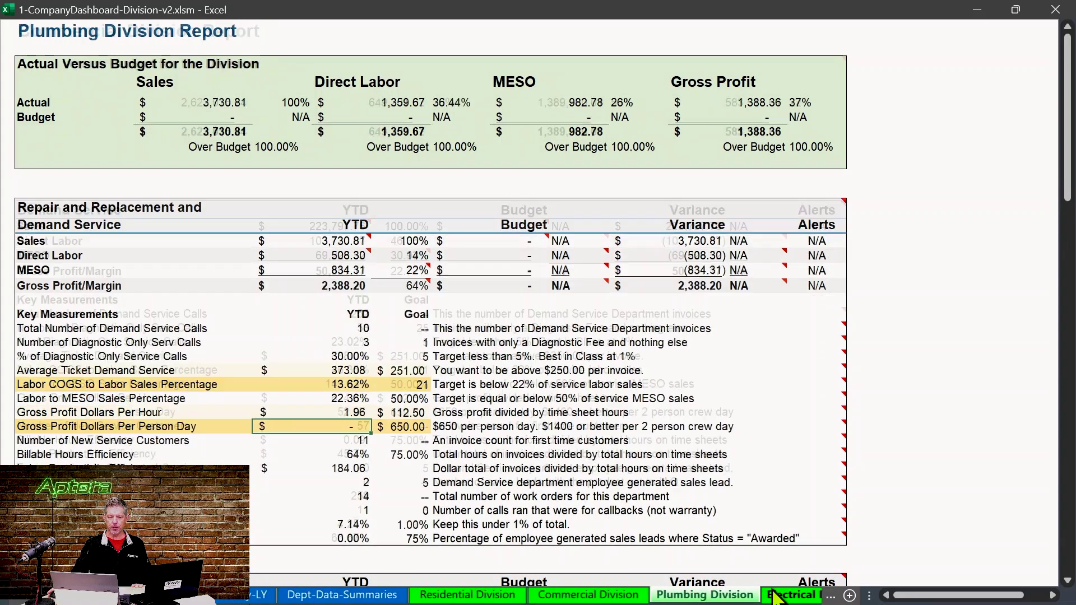
{"action": "left_click", "coordinate": [774, 598]}
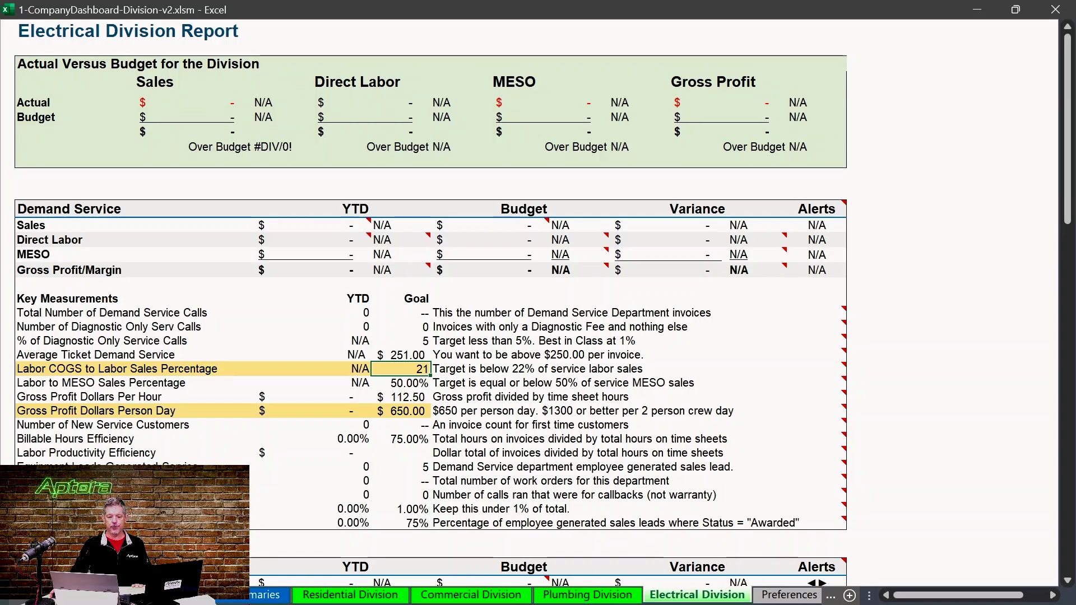
- Return to the Departmentalized Company Dashboard sheet and switch the workbook to the normal Excel view
{"action": "left_click", "coordinate": [44, 595]}
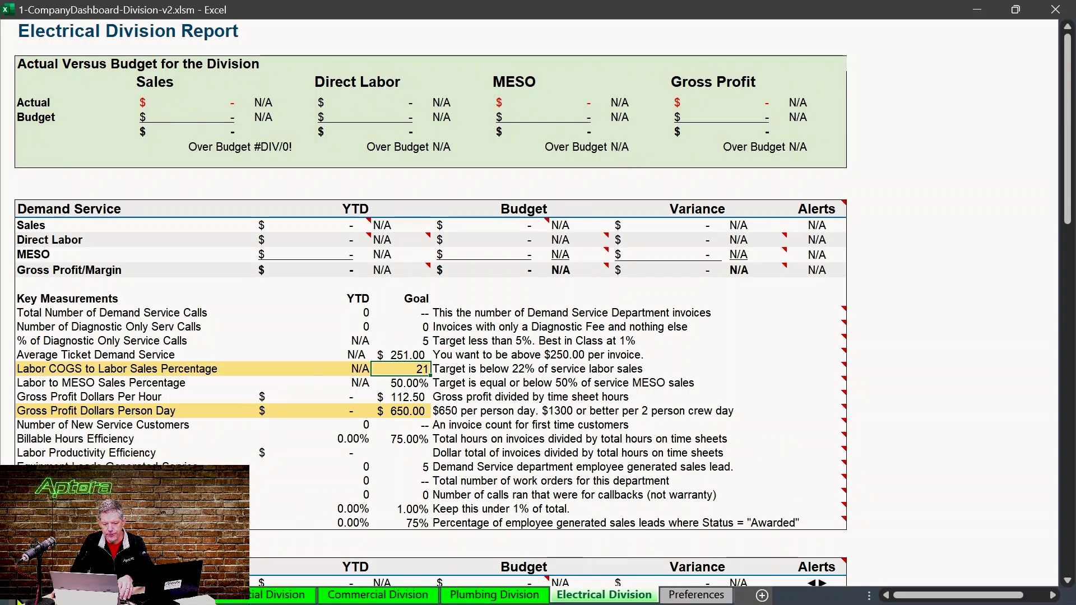
{"action": "left_click", "coordinate": [18, 600]}
{"action": "left_click", "coordinate": [19, 600]}
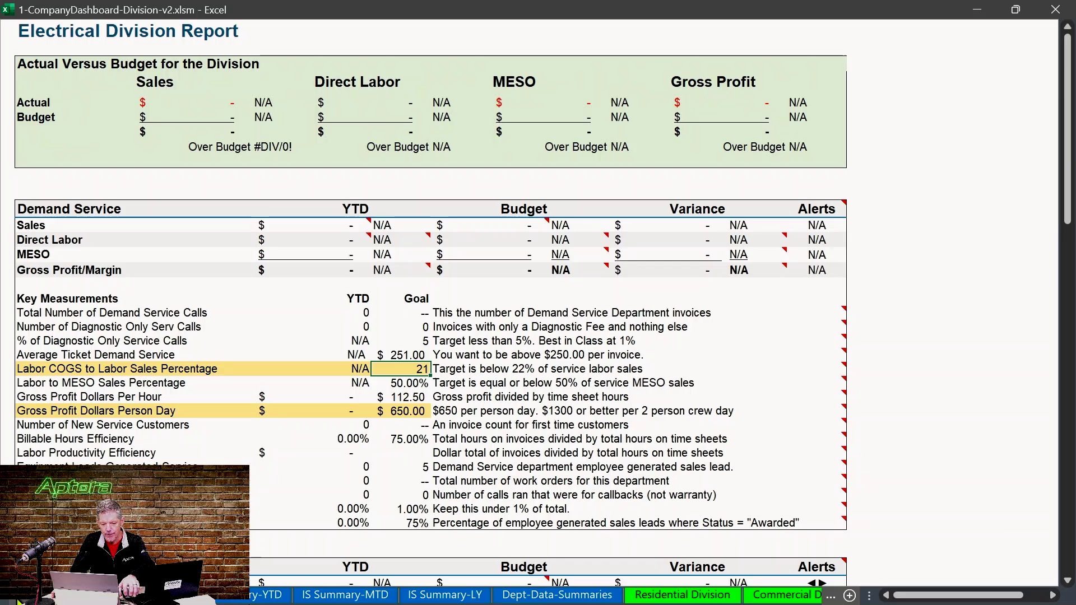
{"action": "left_click", "coordinate": [112, 595]}
{"action": "scroll", "coordinate": [846, 168], "scroll_direction": "up", "scroll_amount": 4}
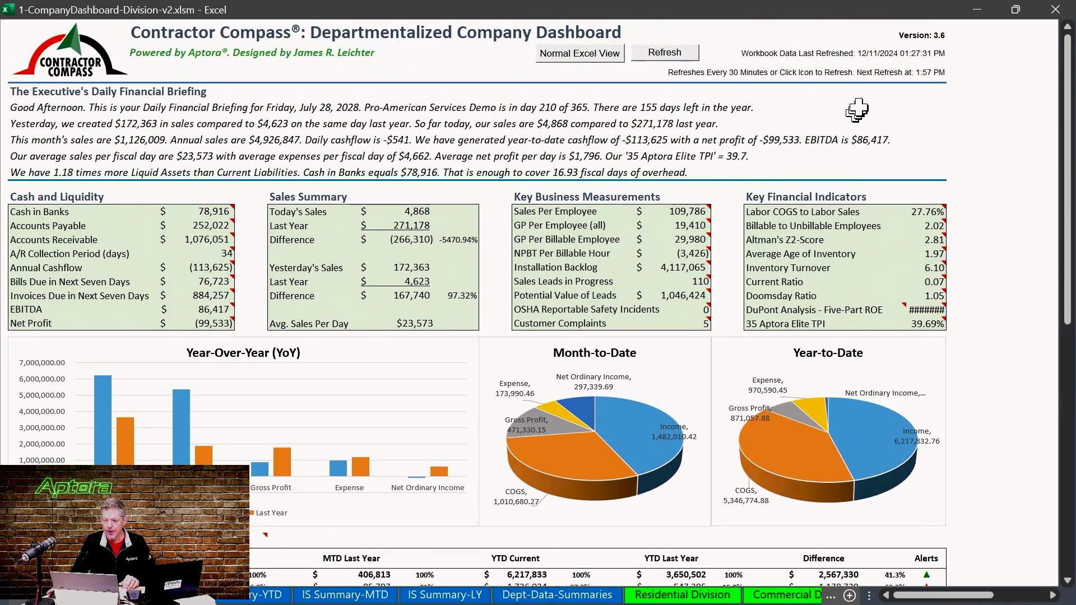
{"action": "left_click", "coordinate": [576, 61]}
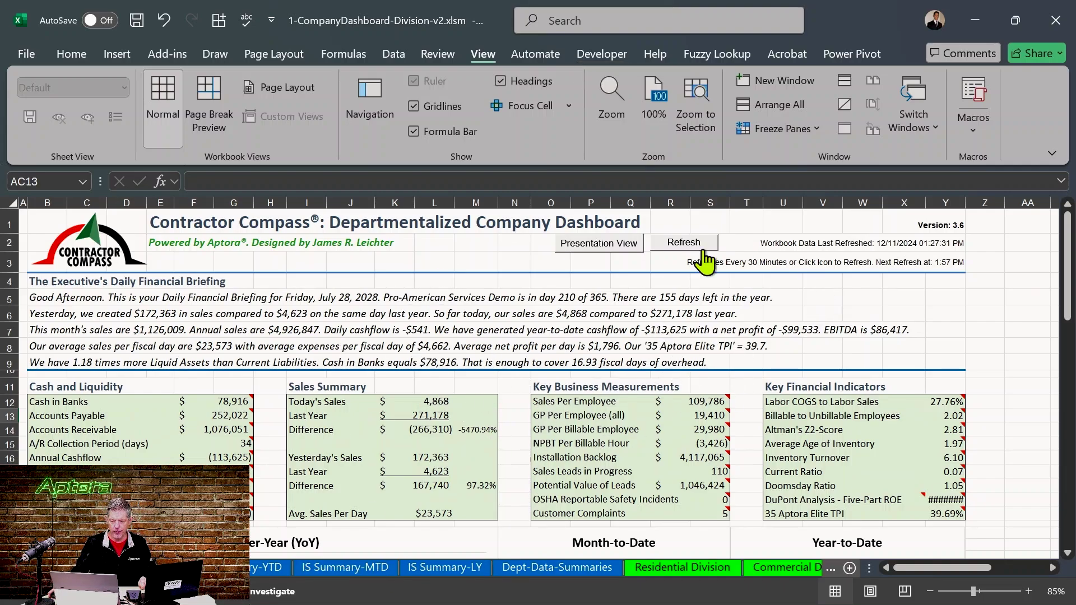
- Open the COA-LY data sheet and look through its last-year account rows
{"action": "left_click", "coordinate": [45, 568]}
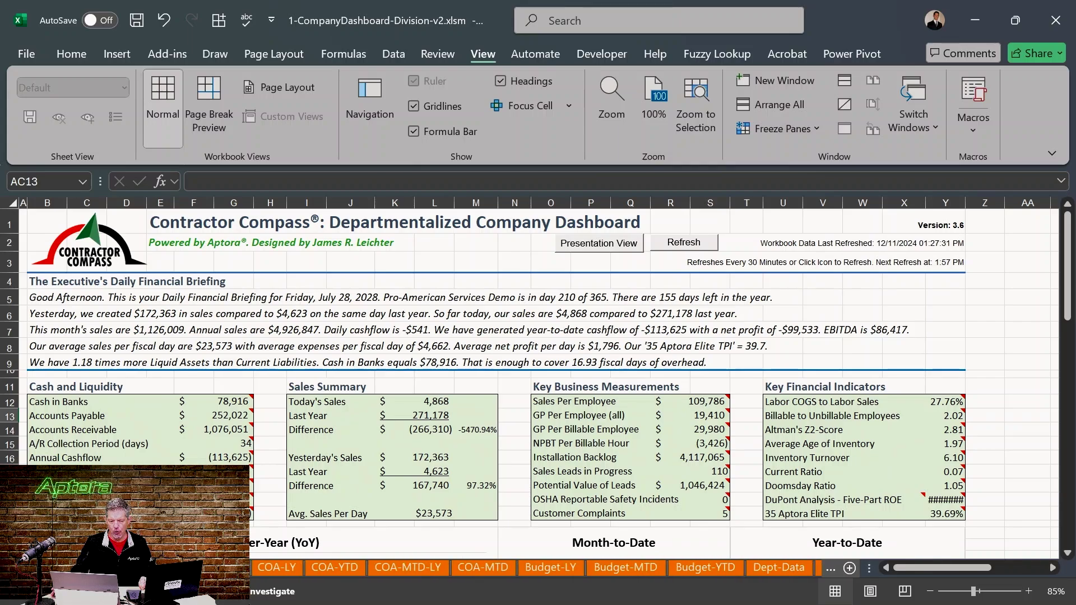
{"action": "left_click", "coordinate": [45, 568]}
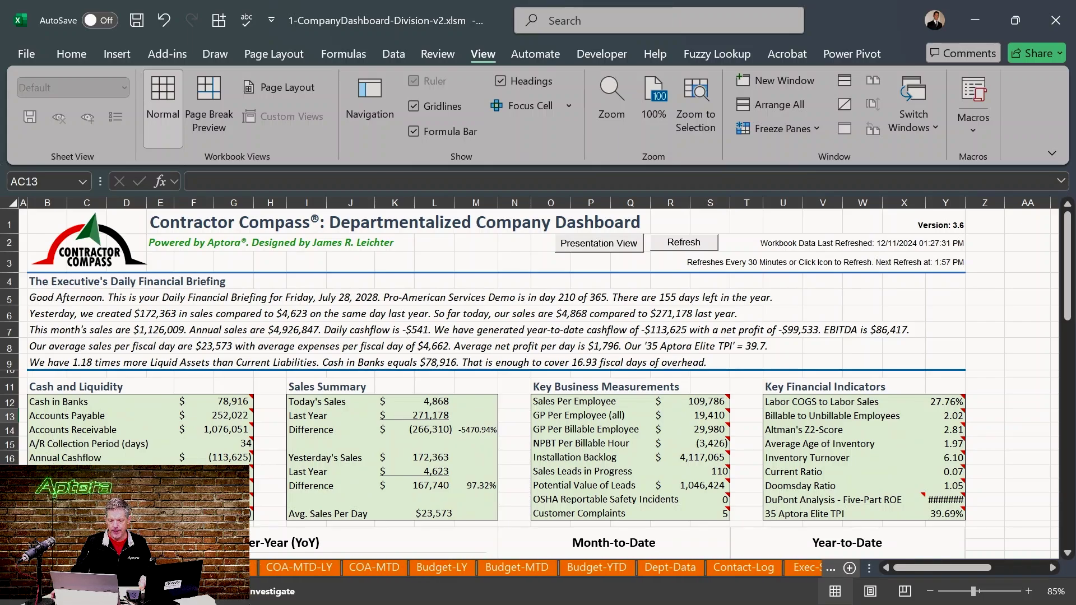
{"action": "left_click", "coordinate": [165, 568]}
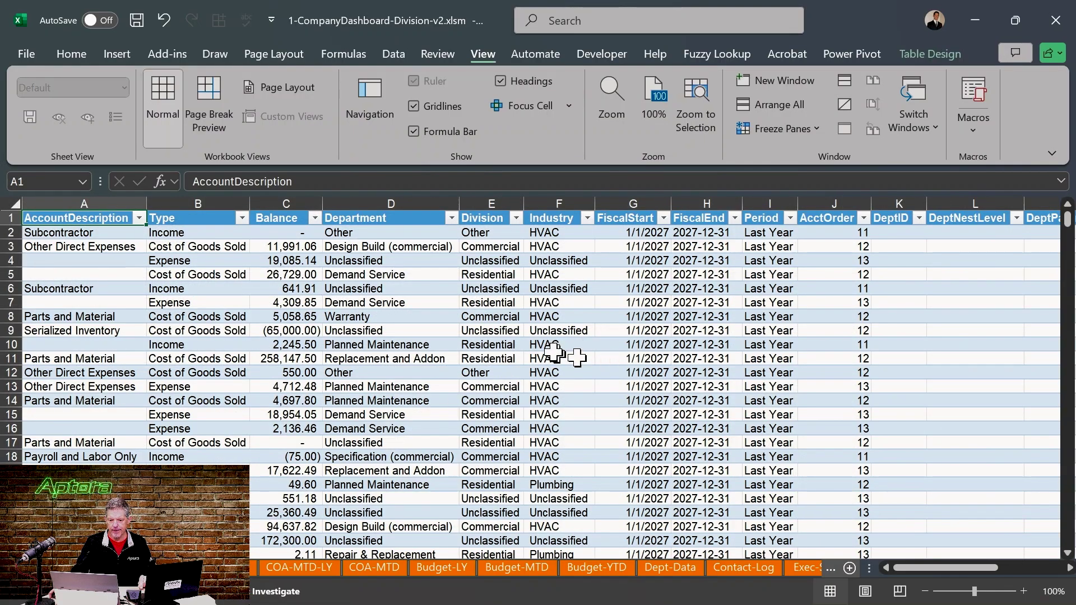
{"action": "scroll", "coordinate": [385, 317], "scroll_direction": "down", "scroll_amount": 6}
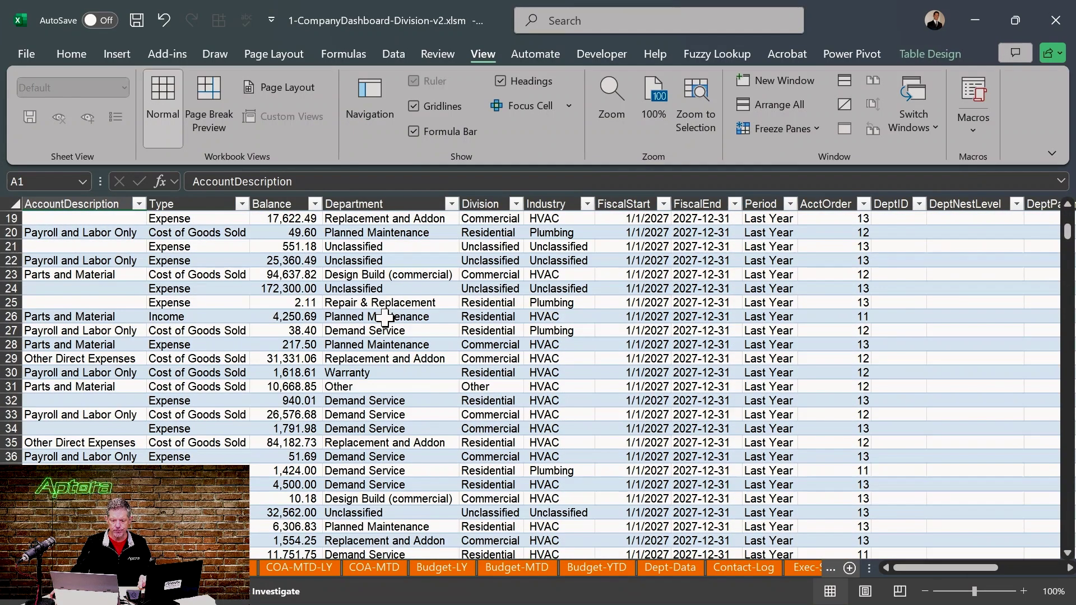
{"action": "scroll", "coordinate": [385, 318], "scroll_direction": "up", "scroll_amount": 6}
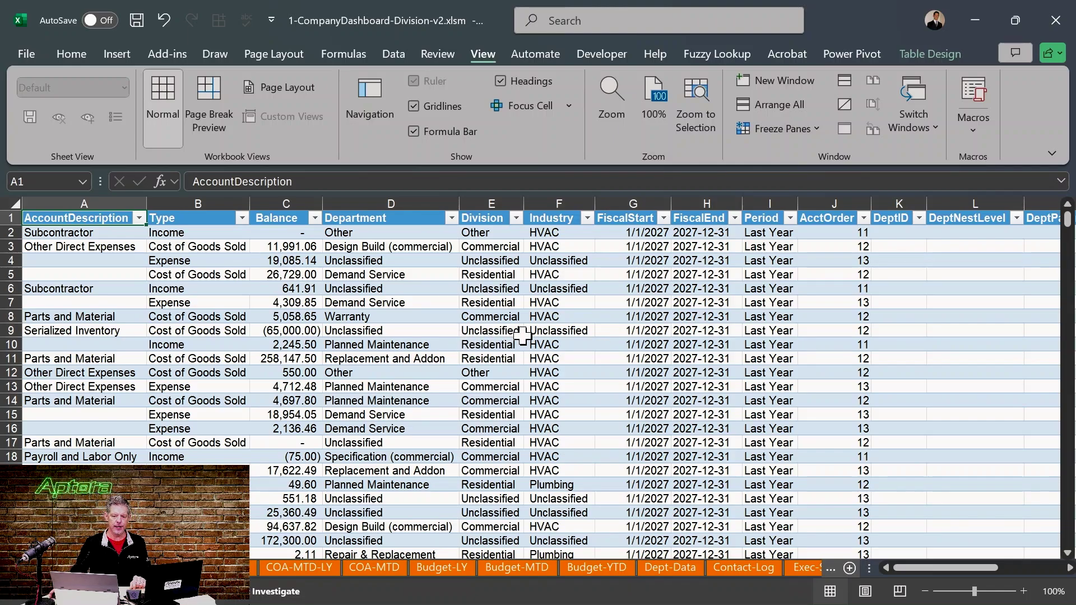
- Examine the AccountDescription values in A3:A18 and sample cells in the Department, Division and Industry columns
{"action": "left_click_drag", "start_coordinate": [69, 242], "coordinate": [78, 455]}
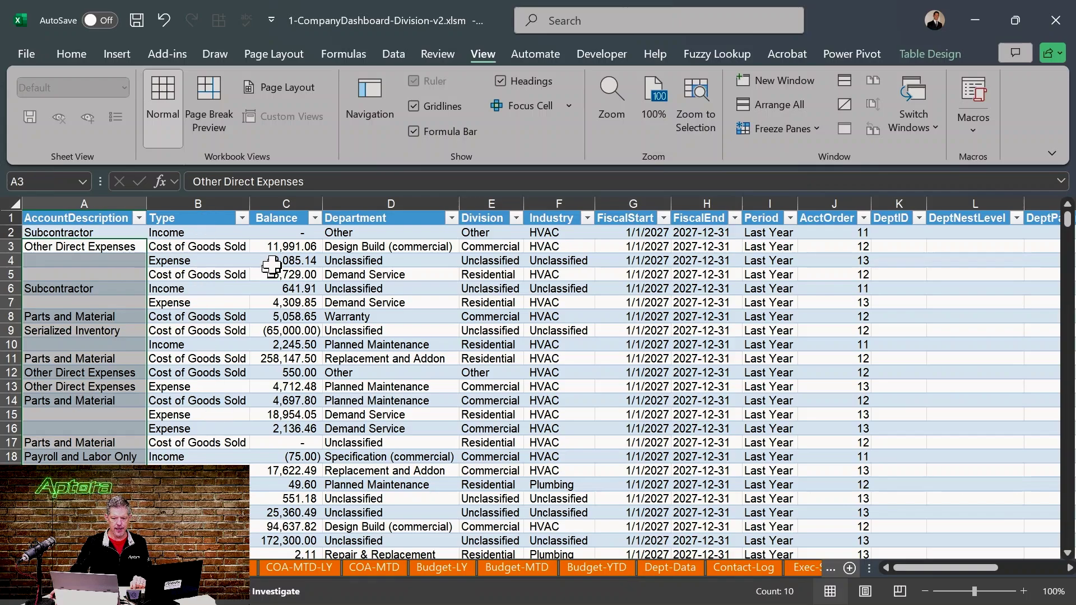
{"action": "left_click", "coordinate": [387, 279]}
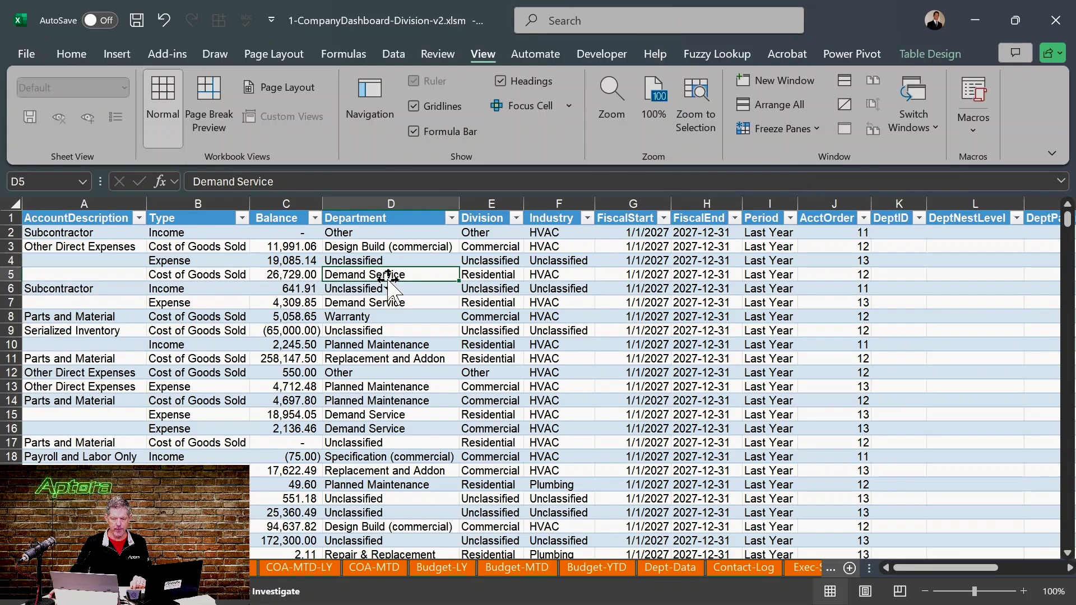
{"action": "left_click", "coordinate": [487, 261]}
{"action": "left_click", "coordinate": [560, 262]}
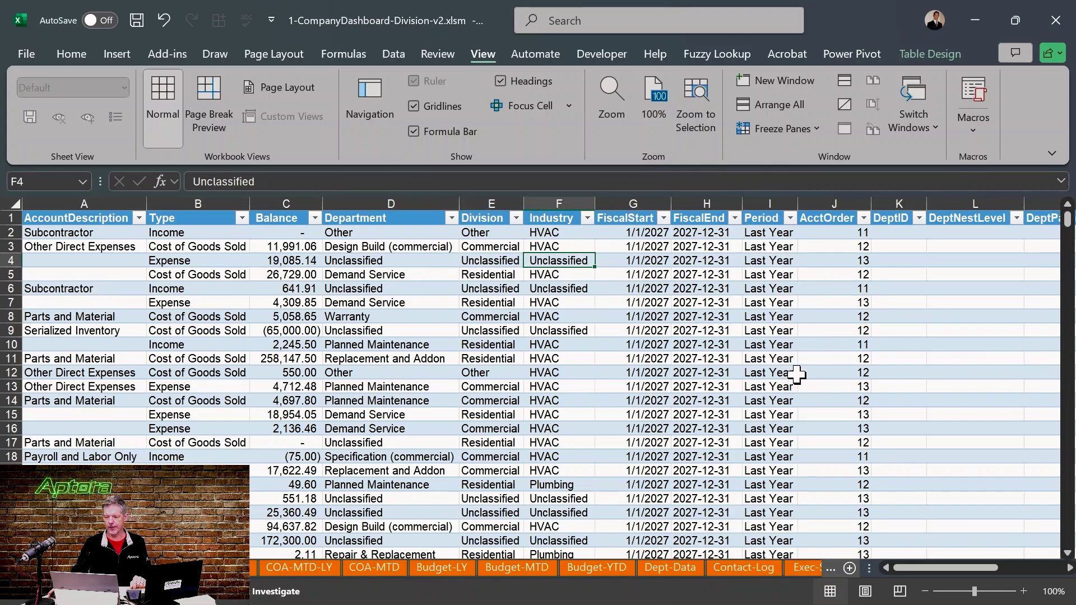
{"action": "left_click_drag", "start_coordinate": [930, 568], "coordinate": [667, 598]}
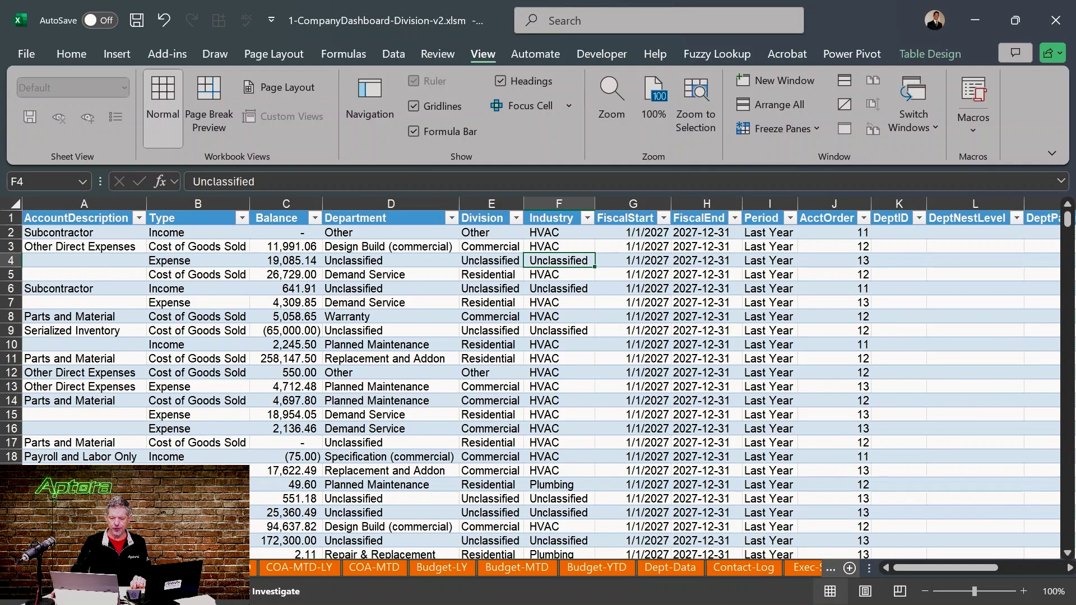
- View the COA-MTD-LY data sheet, then go back to the Departmentalized Company Dashboard and look over it
{"action": "left_click", "coordinate": [307, 565]}
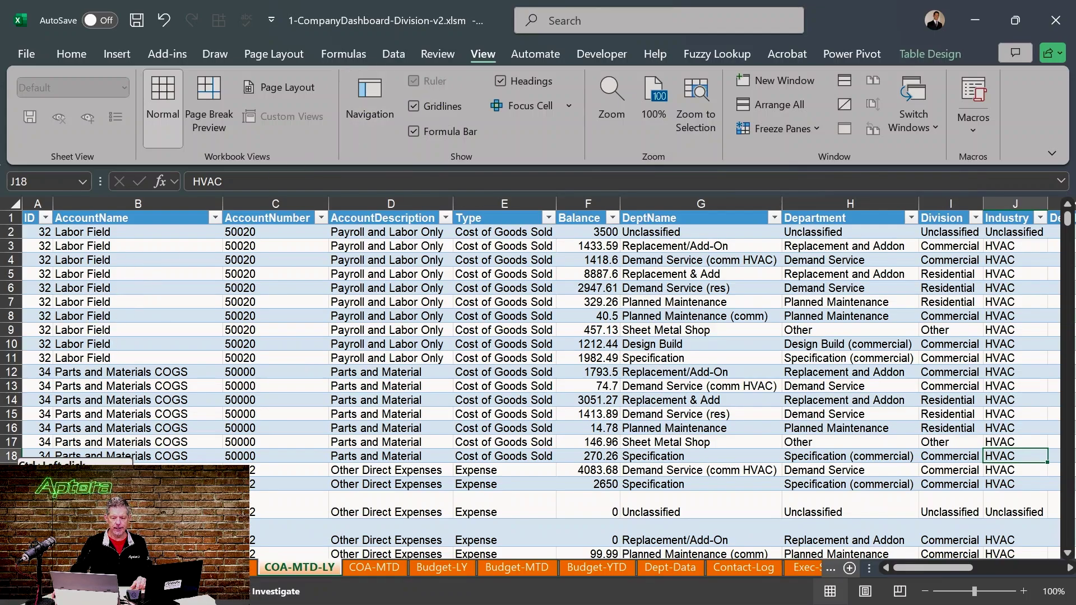
{"action": "scroll", "coordinate": [535, 568], "scroll_direction": "right", "scroll_amount": 6}
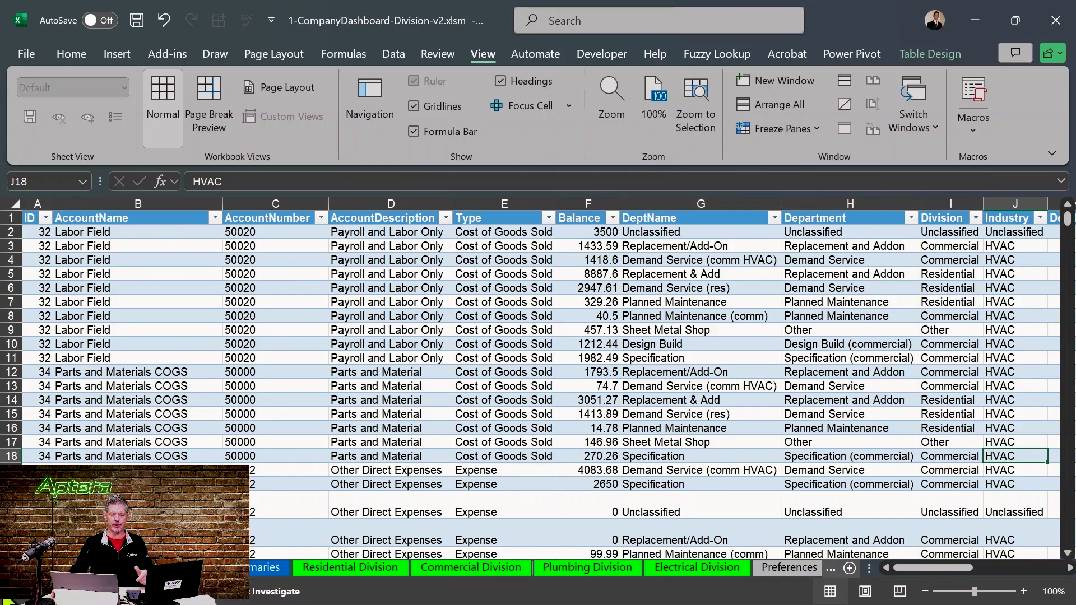
{"action": "scroll", "coordinate": [535, 568], "scroll_direction": "left", "scroll_amount": 3}
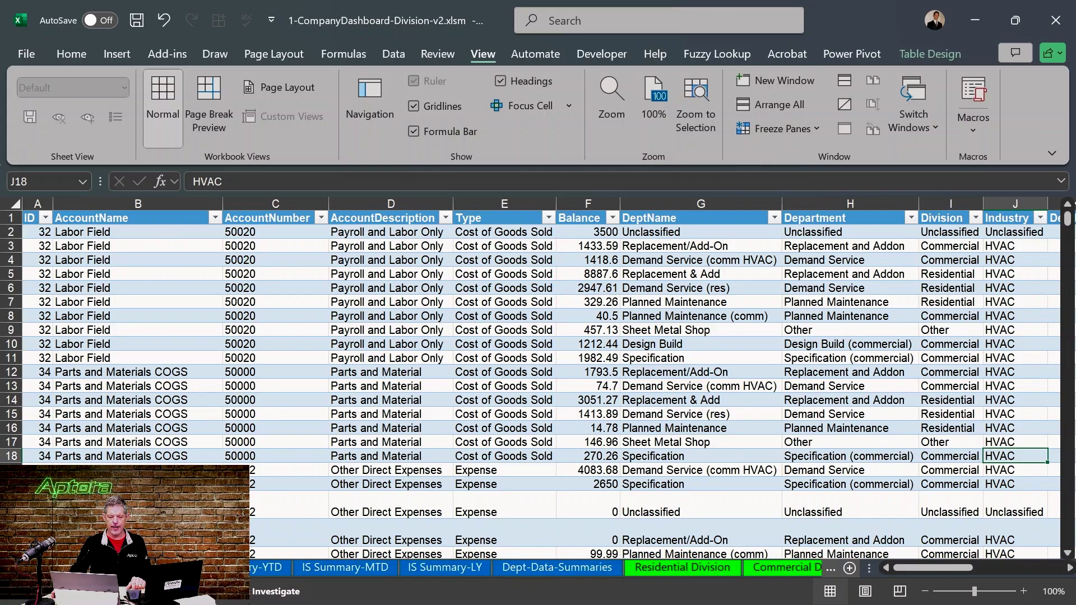
{"action": "key", "text": "ctrl+Page_Up"}
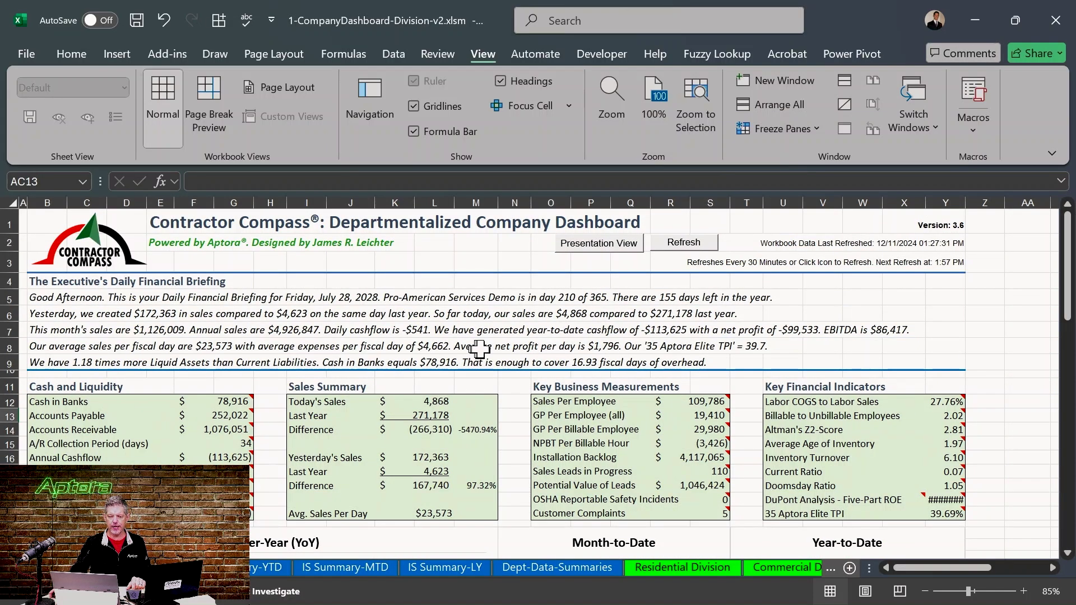
{"action": "scroll", "coordinate": [496, 348], "scroll_direction": "down", "scroll_amount": 5}
{"action": "scroll", "coordinate": [499, 349], "scroll_direction": "up", "scroll_amount": 5}
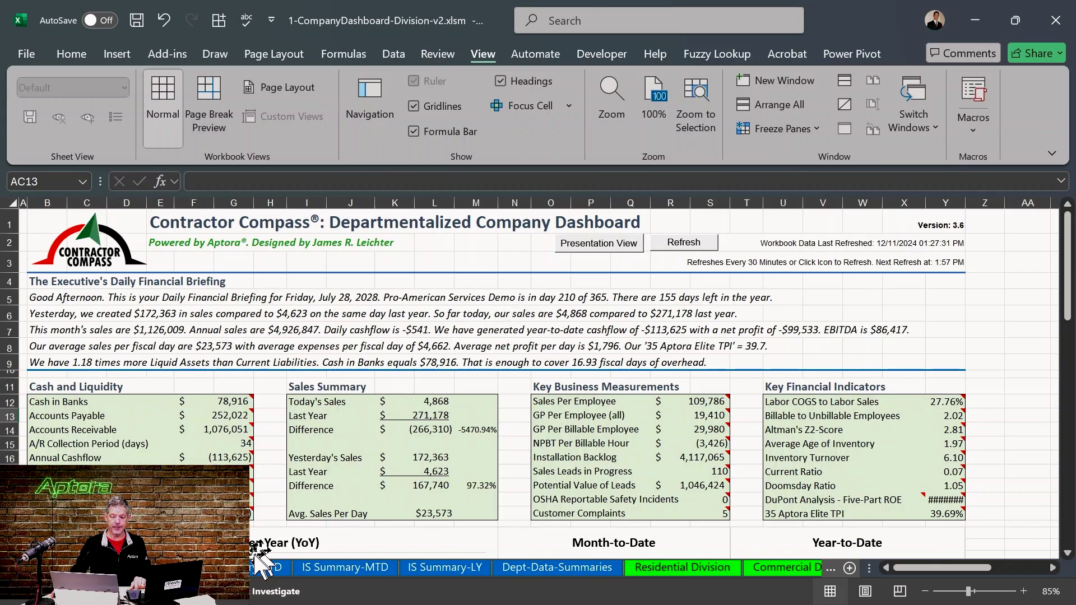
- Open the IS Summary-YTD sheet and review year-to-date performance by department from the Income column onward
{"action": "left_click", "coordinate": [268, 567]}
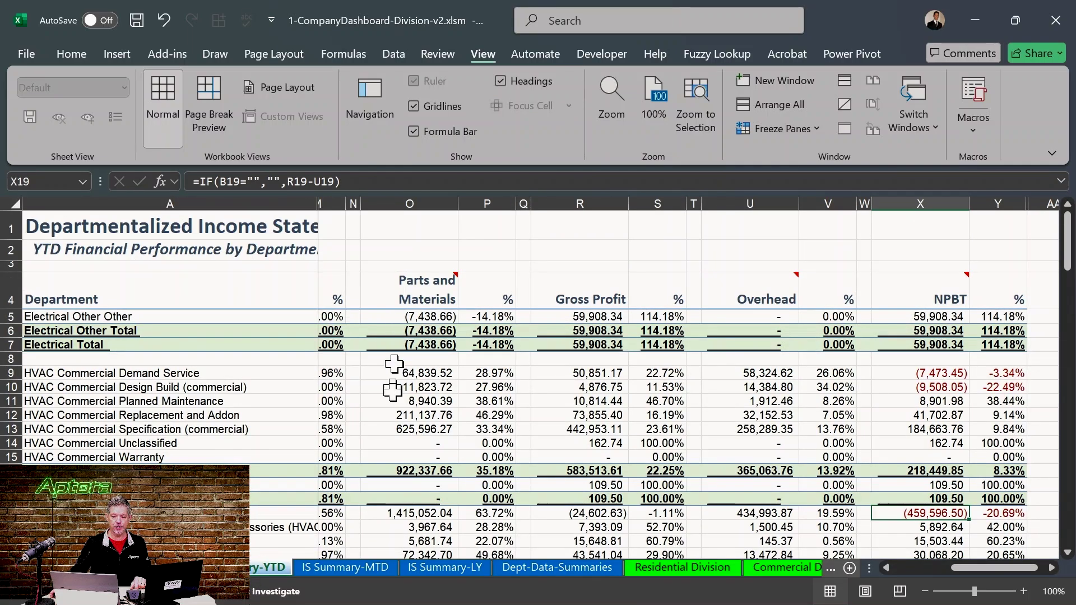
{"action": "left_click", "coordinate": [361, 271]}
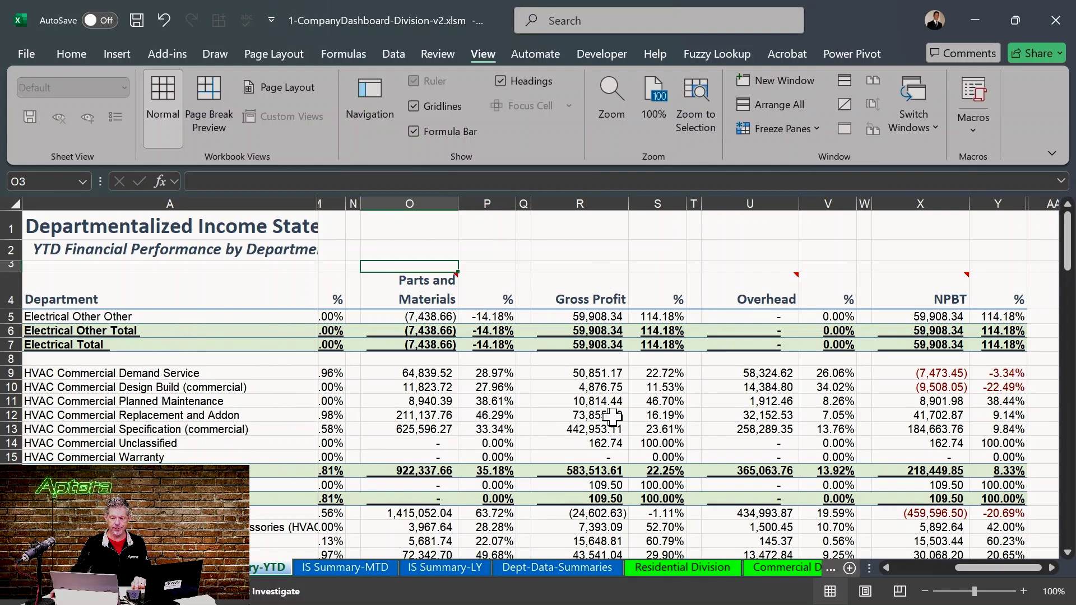
{"action": "left_click_drag", "start_coordinate": [1008, 568], "coordinate": [944, 569]}
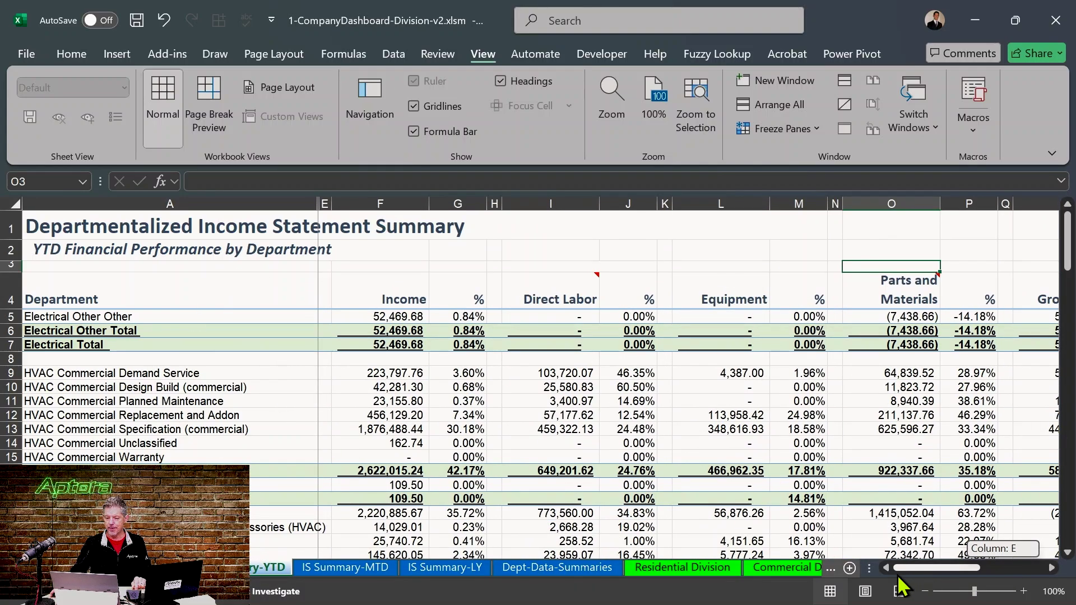
{"action": "scroll", "coordinate": [709, 415], "scroll_direction": "up", "scroll_amount": 1}
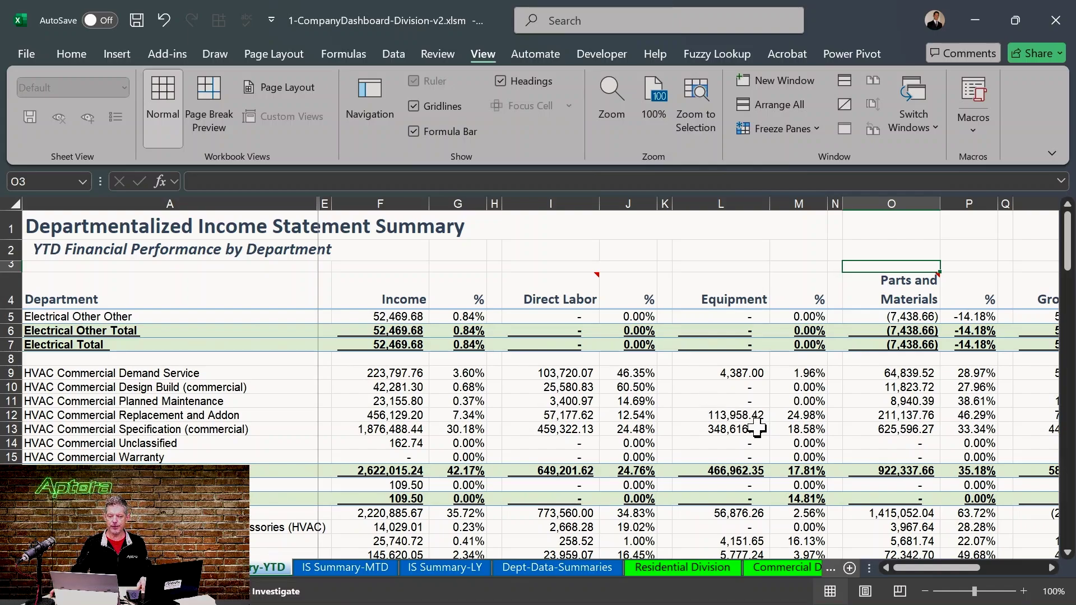
{"action": "scroll", "coordinate": [413, 378], "scroll_direction": "down", "scroll_amount": 2}
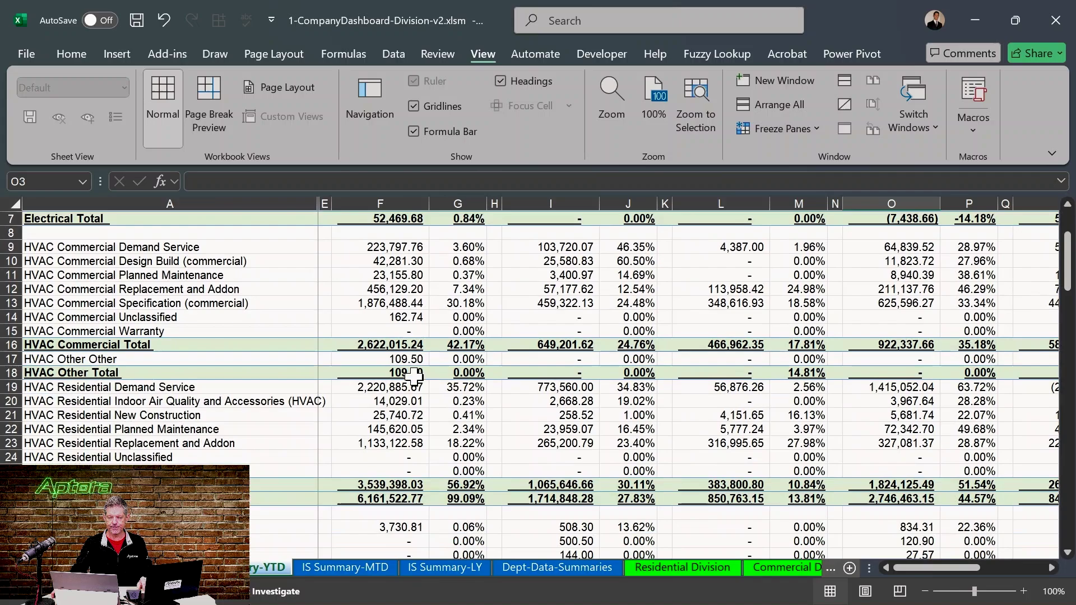
{"action": "scroll", "coordinate": [414, 379], "scroll_direction": "up", "scroll_amount": 2}
- Open the Contact-Log data sheet and view its contact records by department
{"action": "left_click", "coordinate": [43, 568]}
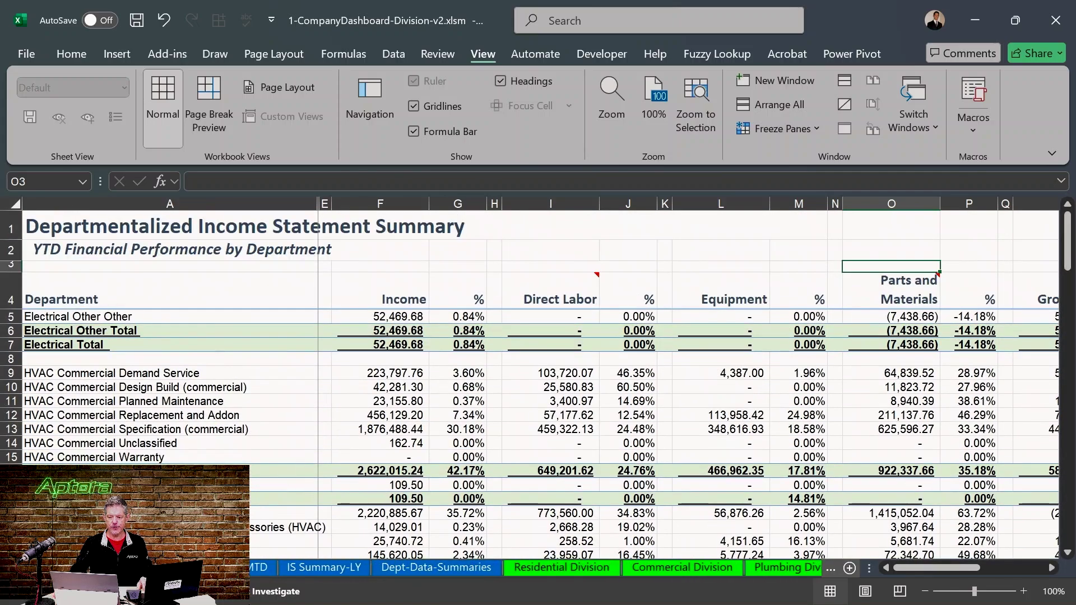
{"action": "left_click", "coordinate": [43, 568]}
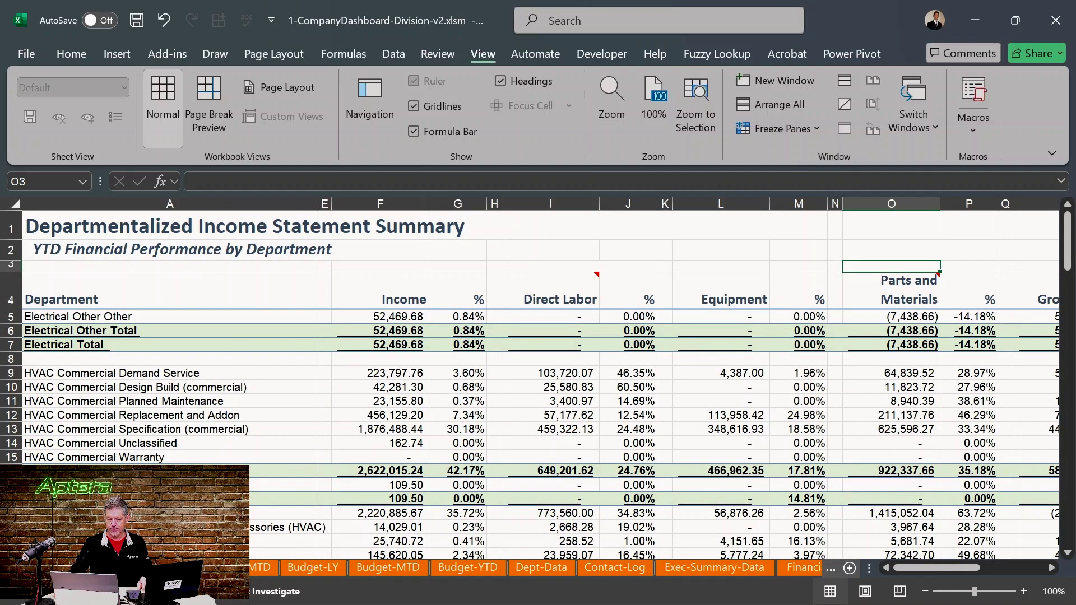
{"action": "left_click", "coordinate": [603, 567]}
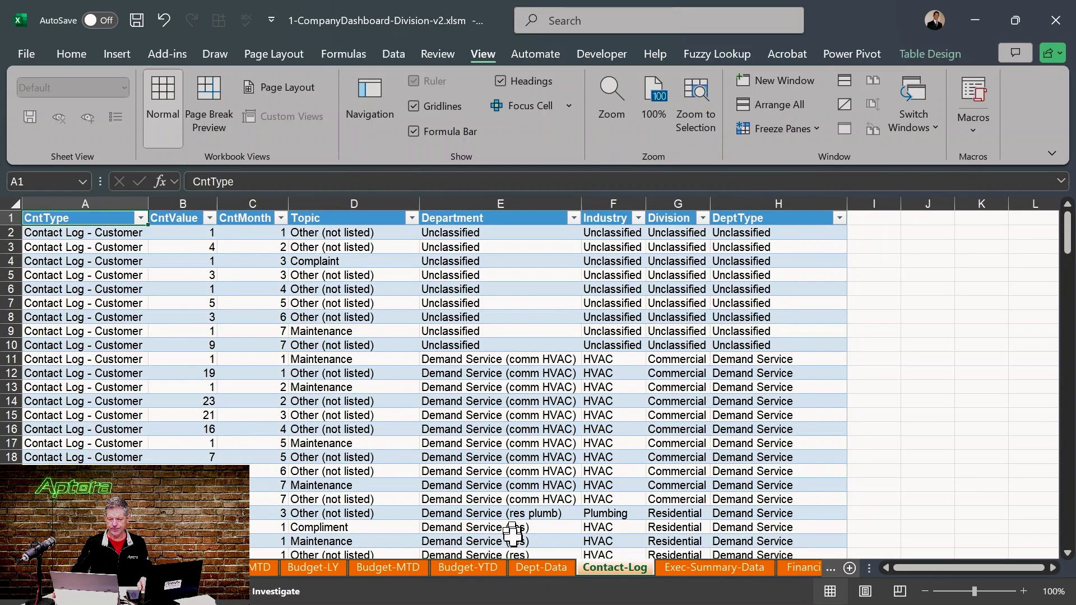
- Return to the Departmentalized Company Dashboard and inspect the formulas behind the Cash in Banks and EBITDA figures
{"action": "left_click", "coordinate": [18, 568]}
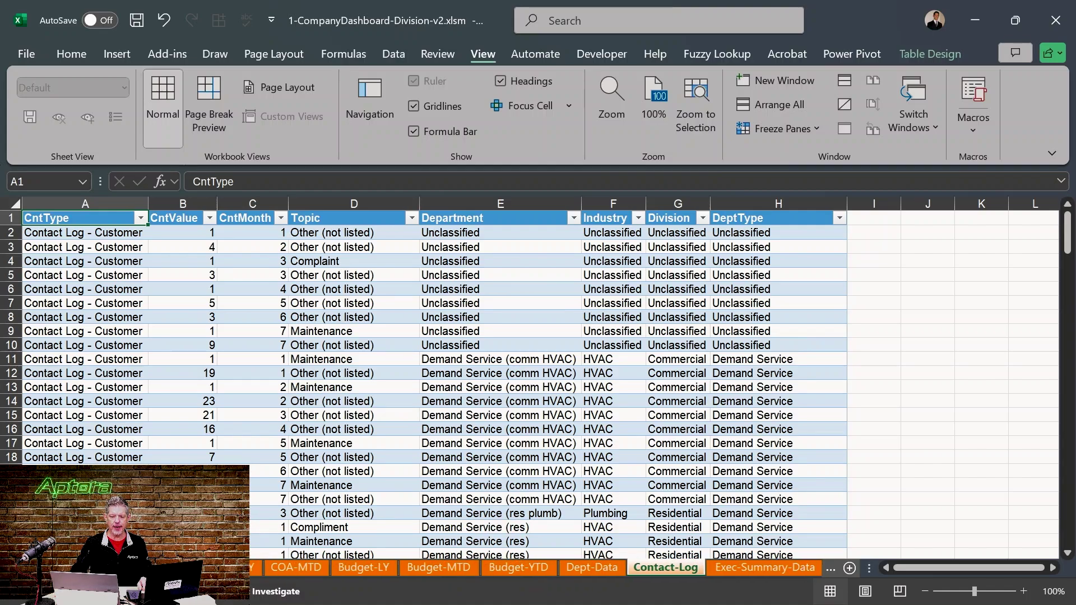
{"action": "left_click", "coordinate": [18, 568]}
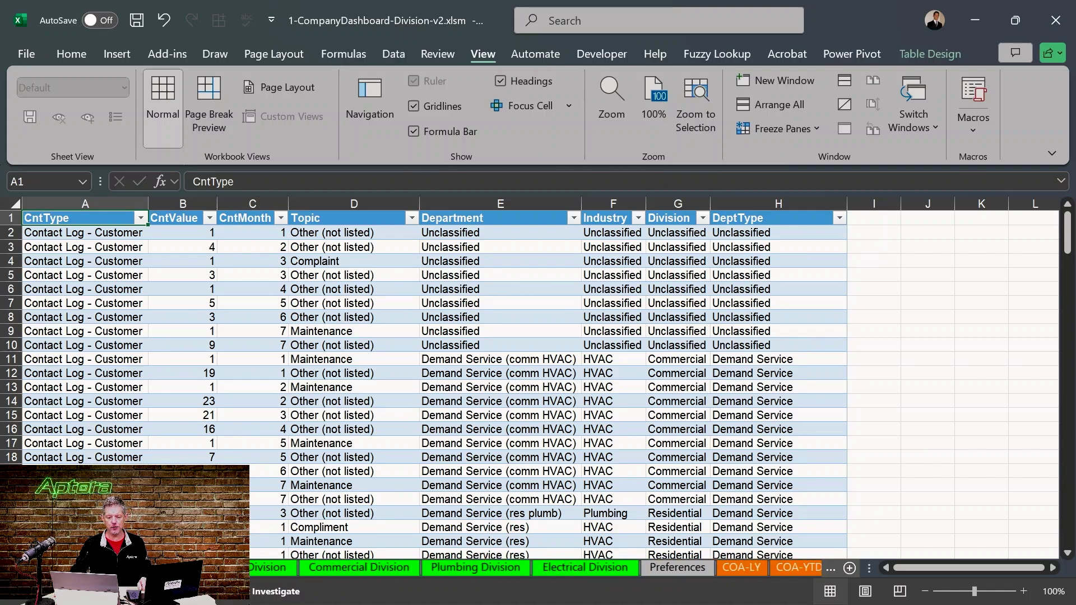
{"action": "left_click", "coordinate": [18, 568]}
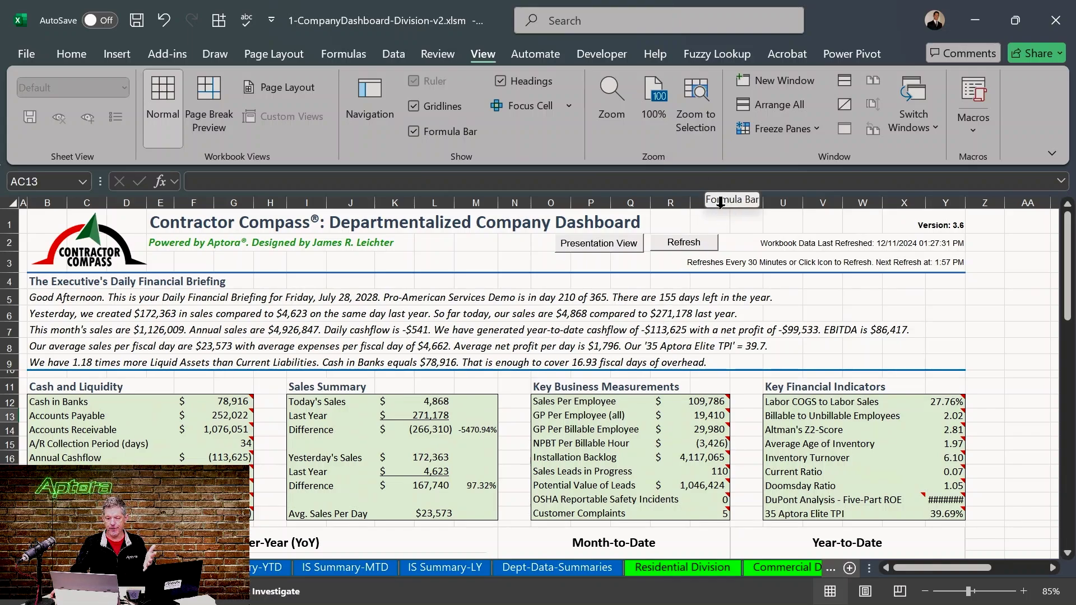
{"action": "left_click", "coordinate": [235, 401]}
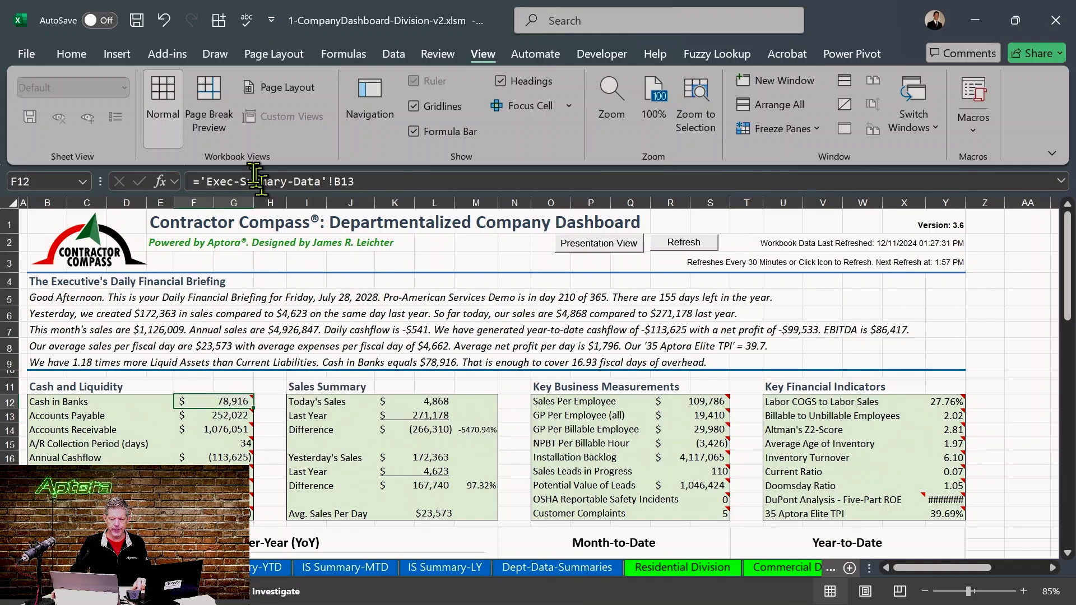
{"action": "mouse_move", "coordinate": [237, 404]}
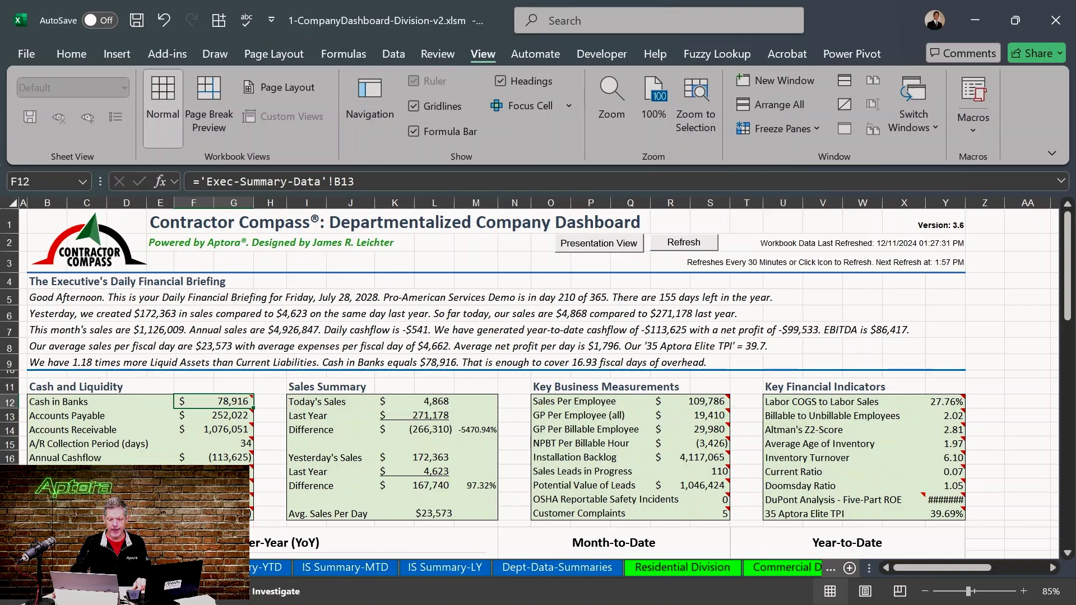
{"action": "left_click", "coordinate": [244, 499]}
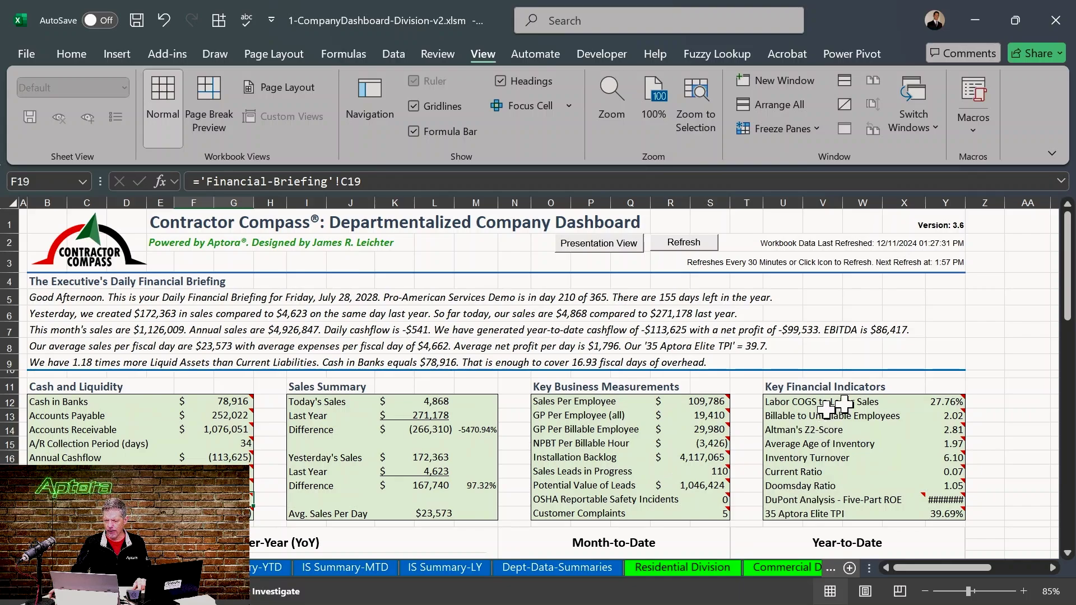
- Examine the full formula behind the Labor COGS to Labor Sales indicator, then deselect the cell
{"action": "left_click", "coordinate": [947, 402]}
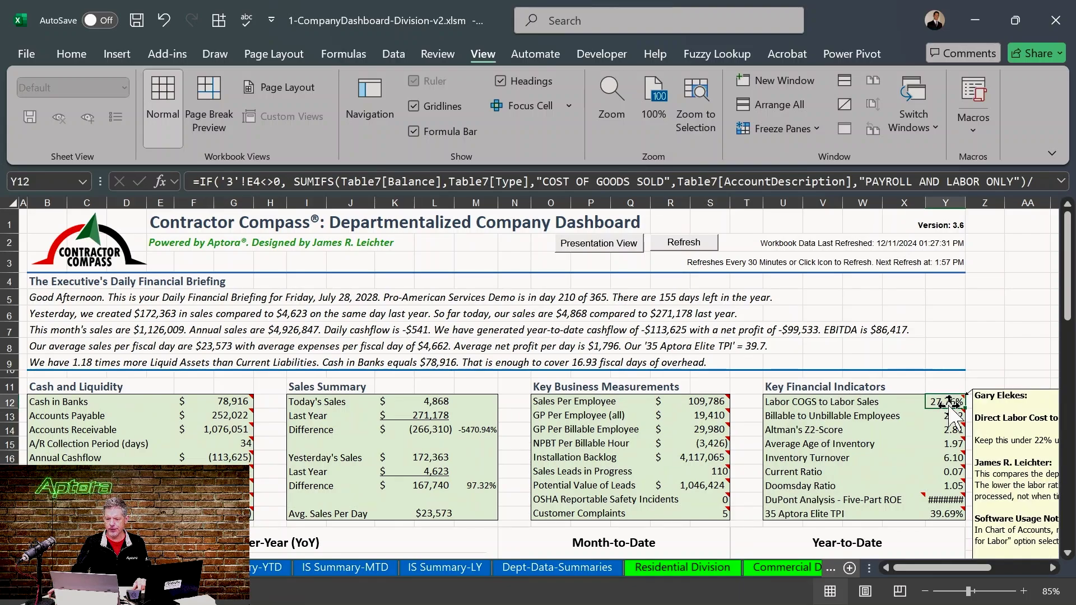
{"action": "left_click", "coordinate": [1061, 181]}
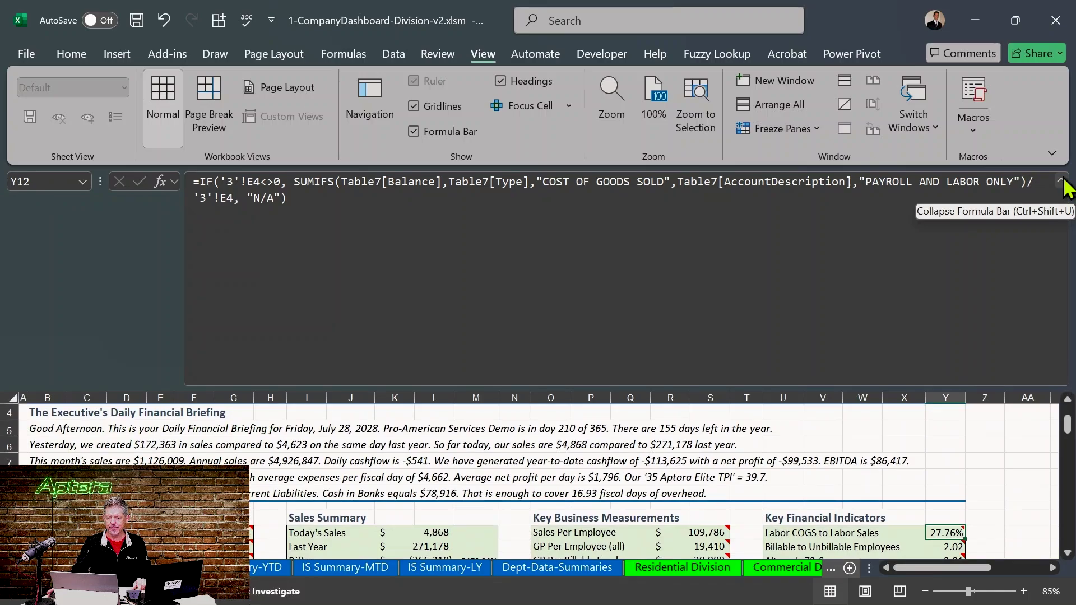
{"action": "left_click", "coordinate": [1062, 181]}
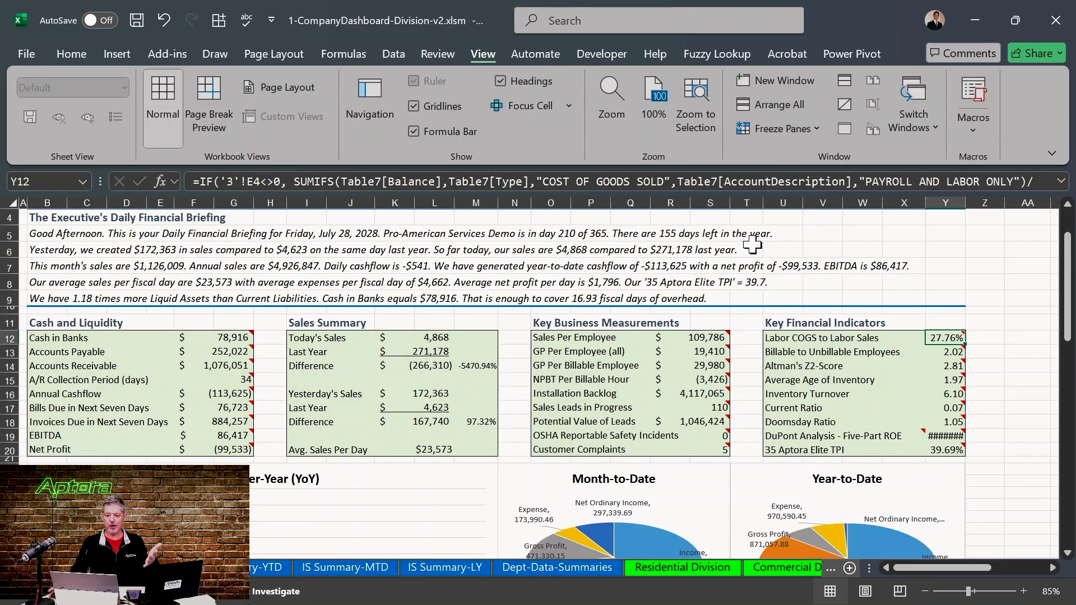
{"action": "left_click", "coordinate": [740, 245]}
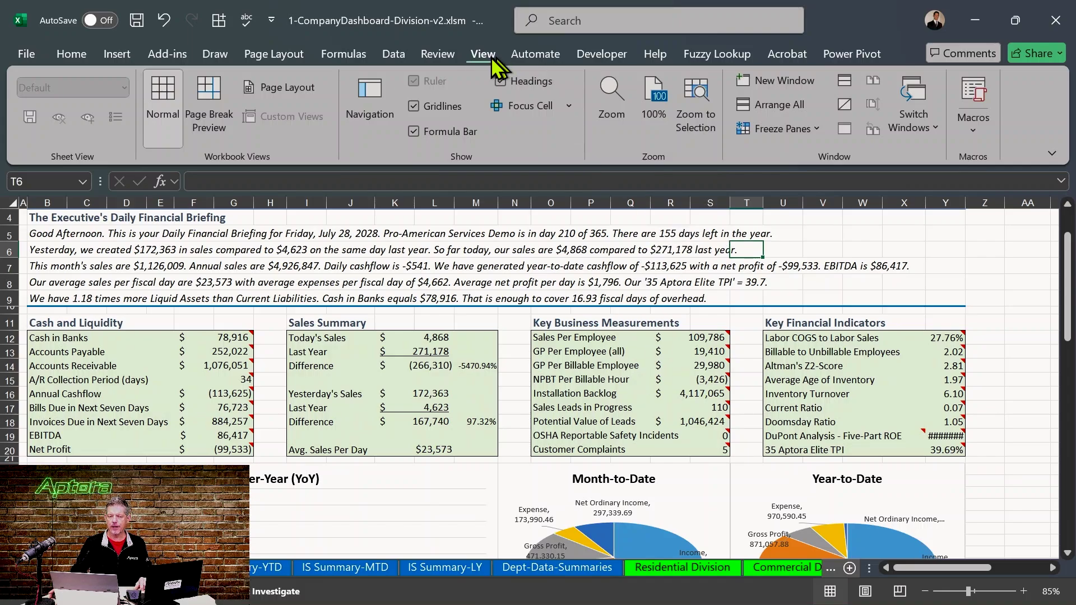
- Look through the list of macros in all open workbooks, then close it without running any
{"action": "left_click", "coordinate": [613, 53]}
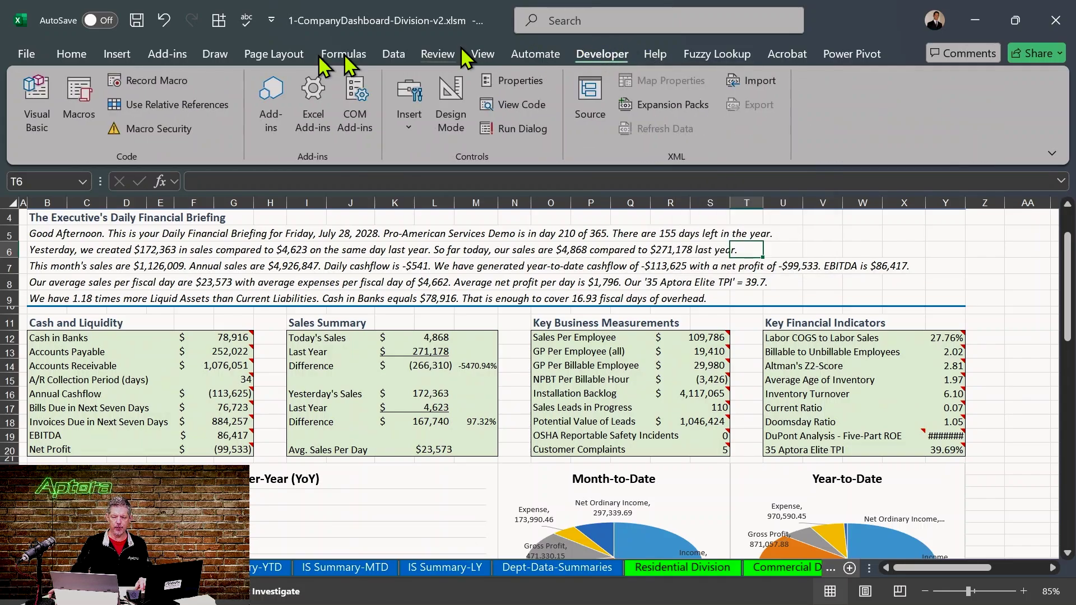
{"action": "left_click", "coordinate": [79, 96]}
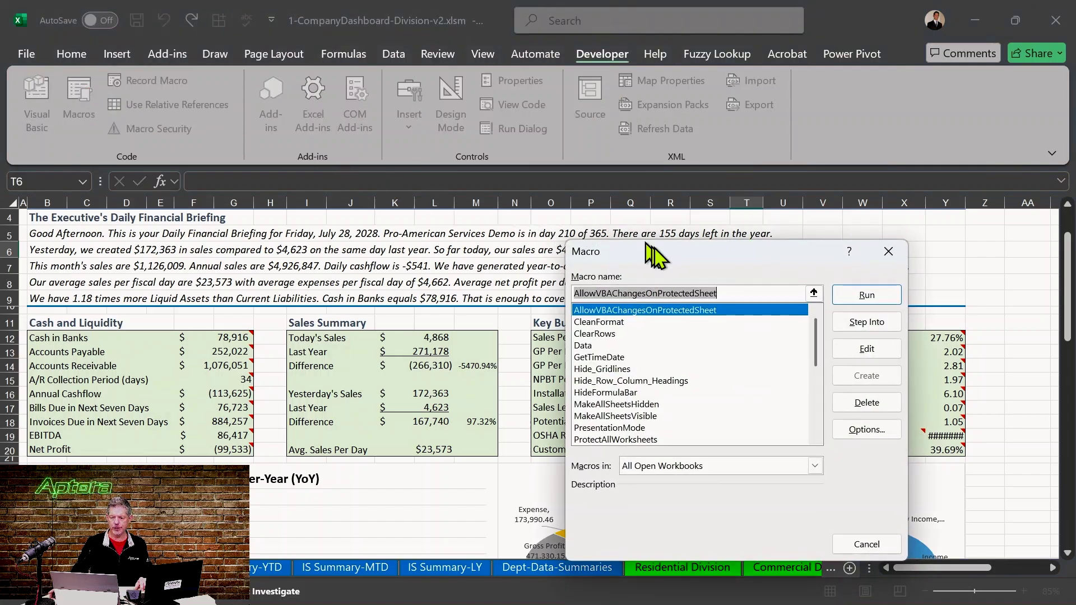
{"action": "left_click_drag", "start_coordinate": [801, 229], "coordinate": [545, 112]}
{"action": "scroll", "coordinate": [621, 255], "scroll_direction": "down", "scroll_amount": 3}
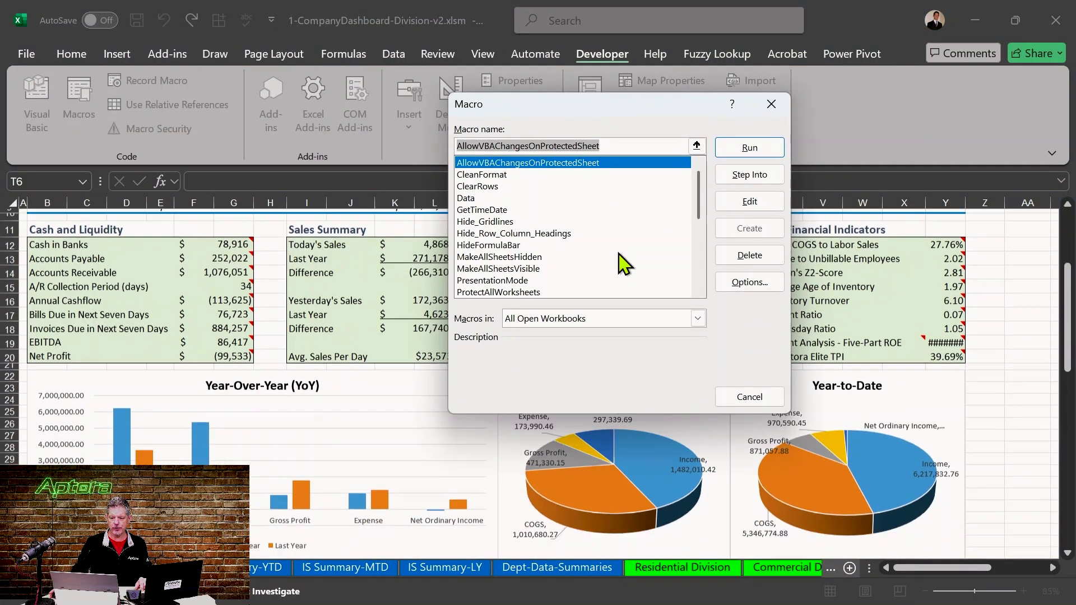
{"action": "scroll", "coordinate": [621, 253], "scroll_direction": "up", "scroll_amount": 2}
{"action": "mouse_move", "coordinate": [700, 193]}
{"action": "left_mouse_down"}
{"action": "mouse_move", "coordinate": [700, 241]}
{"action": "mouse_move", "coordinate": [703, 174]}
{"action": "mouse_move", "coordinate": [707, 300]}
{"action": "mouse_move", "coordinate": [695, 138]}
{"action": "mouse_move", "coordinate": [697, 244]}
{"action": "mouse_move", "coordinate": [697, 193]}
{"action": "left_mouse_up"}
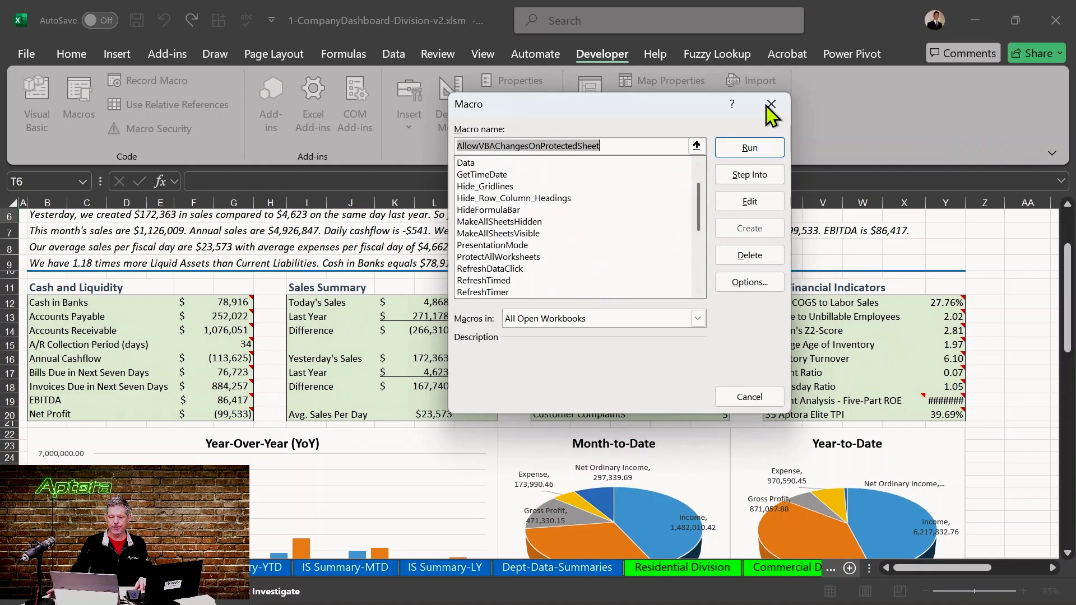
{"action": "left_click", "coordinate": [771, 104]}
- Open the Visual Basic editor and resize and reposition its window so it fits fully over the dashboard
{"action": "left_click", "coordinate": [35, 103]}
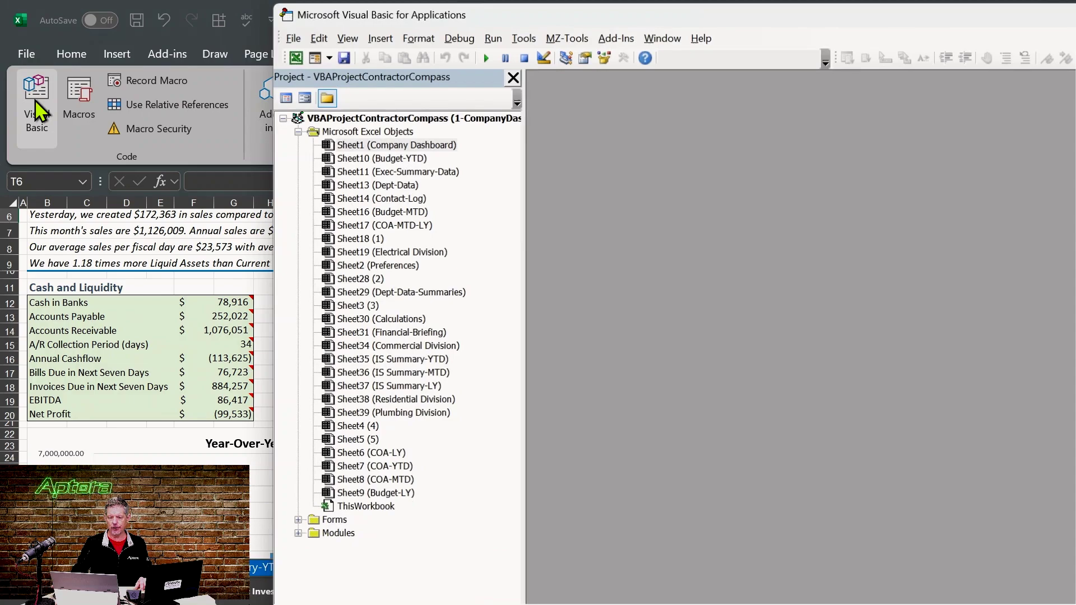
{"action": "left_click_drag", "start_coordinate": [877, 18], "coordinate": [707, 32]}
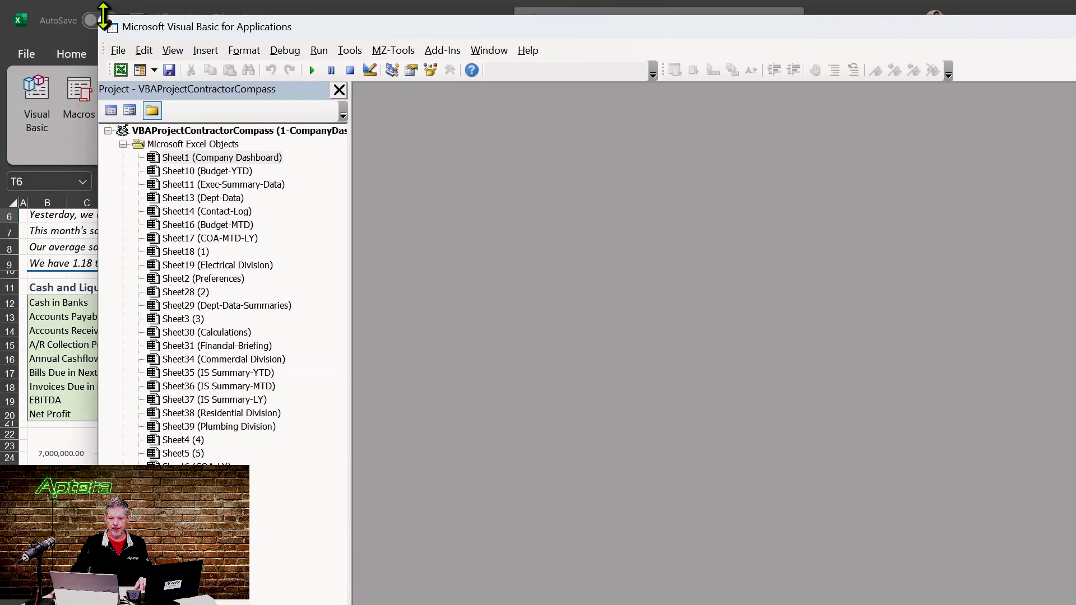
{"action": "left_click_drag", "start_coordinate": [102, 15], "coordinate": [297, 246]}
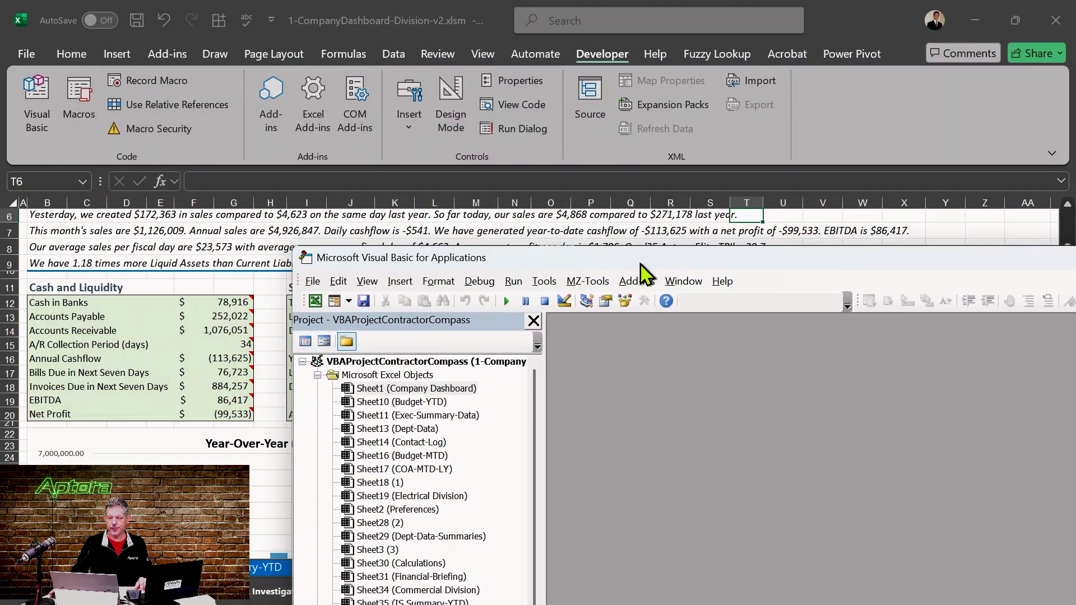
{"action": "left_click_drag", "start_coordinate": [641, 260], "coordinate": [394, 63]}
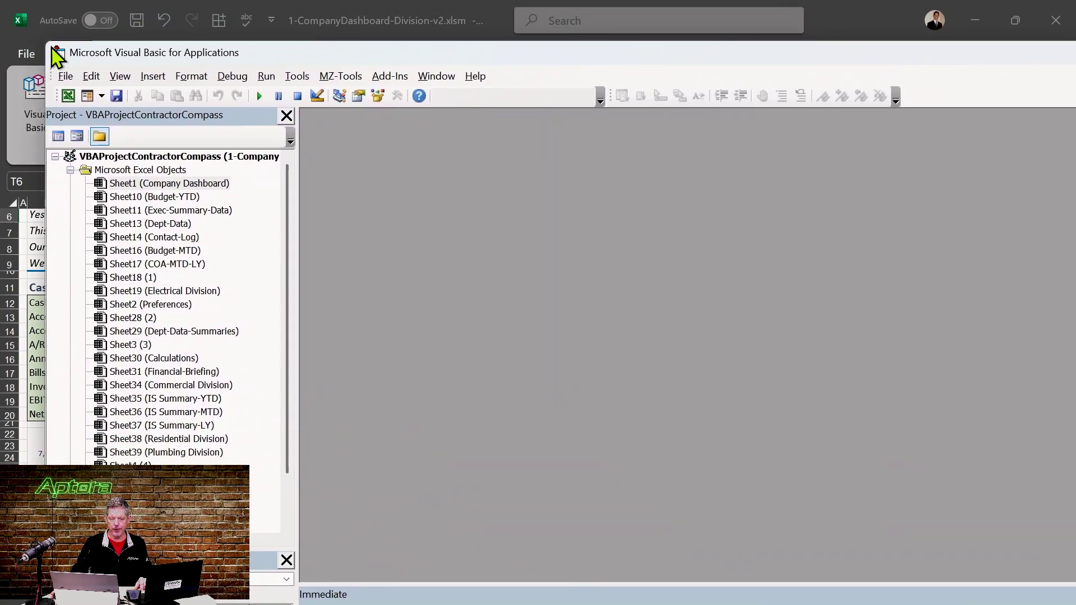
{"action": "left_click_drag", "start_coordinate": [48, 42], "coordinate": [120, 120]}
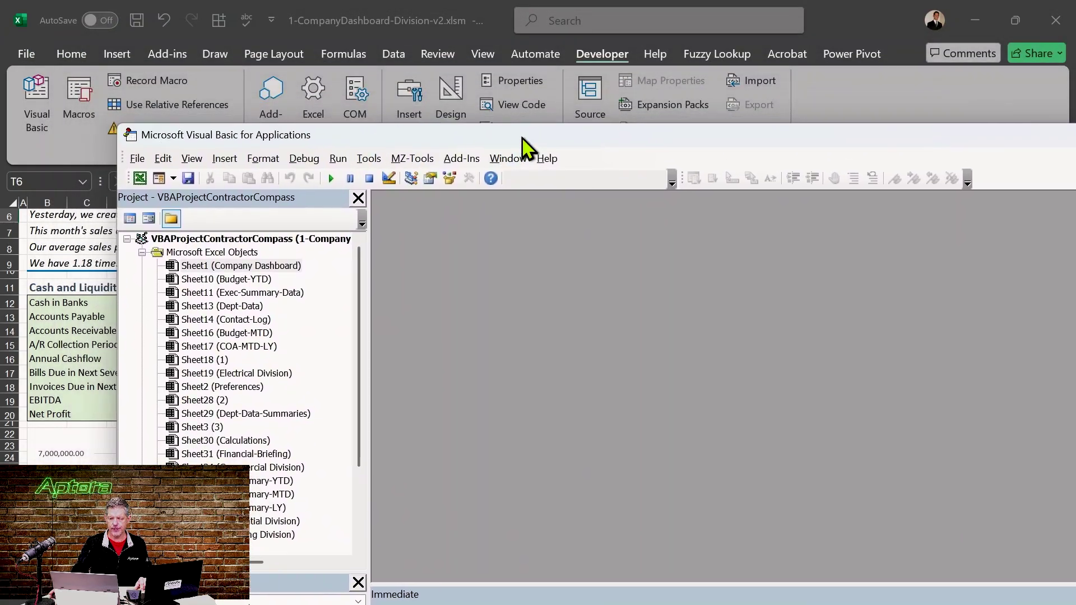
{"action": "left_click_drag", "start_coordinate": [527, 139], "coordinate": [401, 60]}
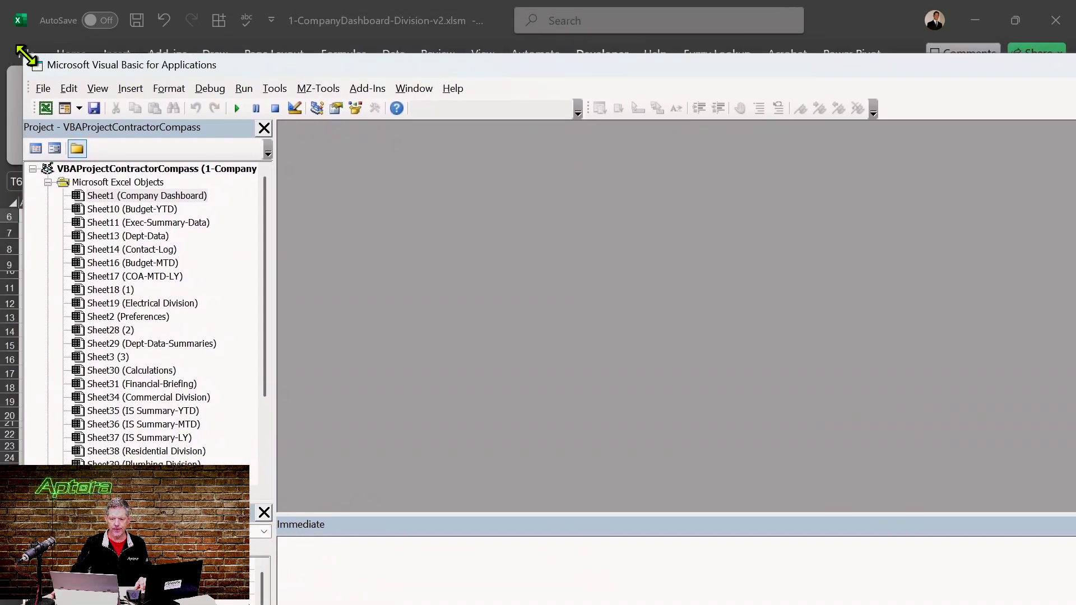
{"action": "left_click_drag", "start_coordinate": [23, 55], "coordinate": [248, 208]}
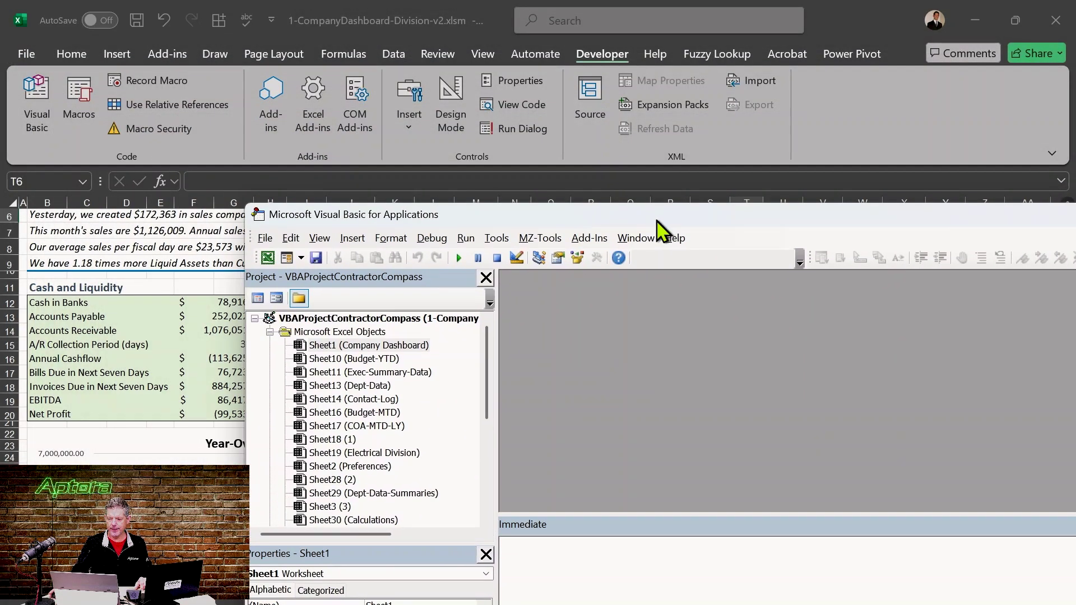
{"action": "left_click_drag", "start_coordinate": [658, 221], "coordinate": [465, 62]}
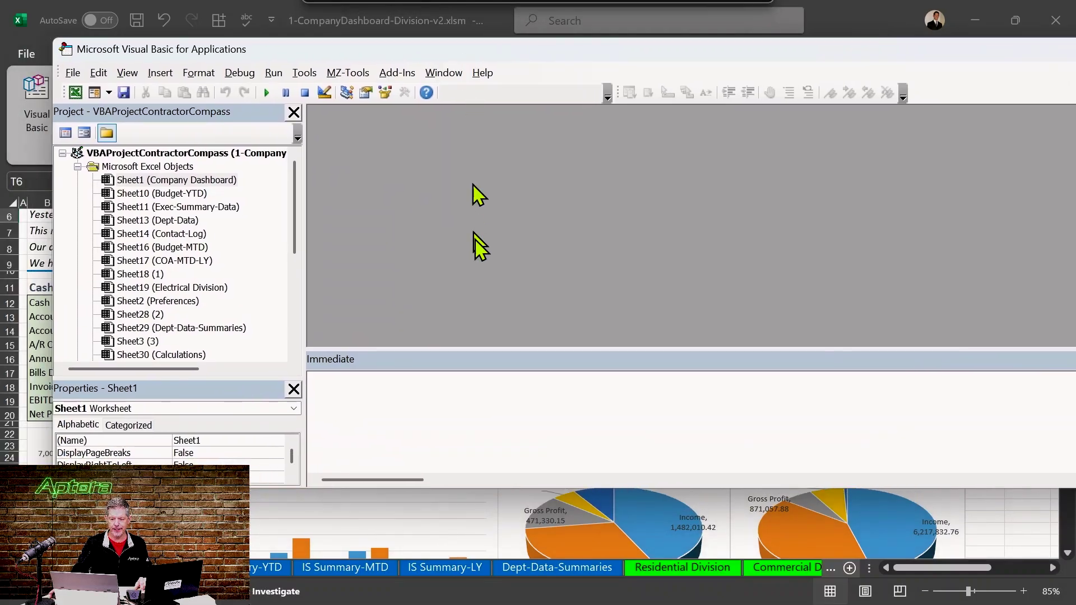
{"action": "left_click_drag", "start_coordinate": [464, 487], "coordinate": [466, 558]}
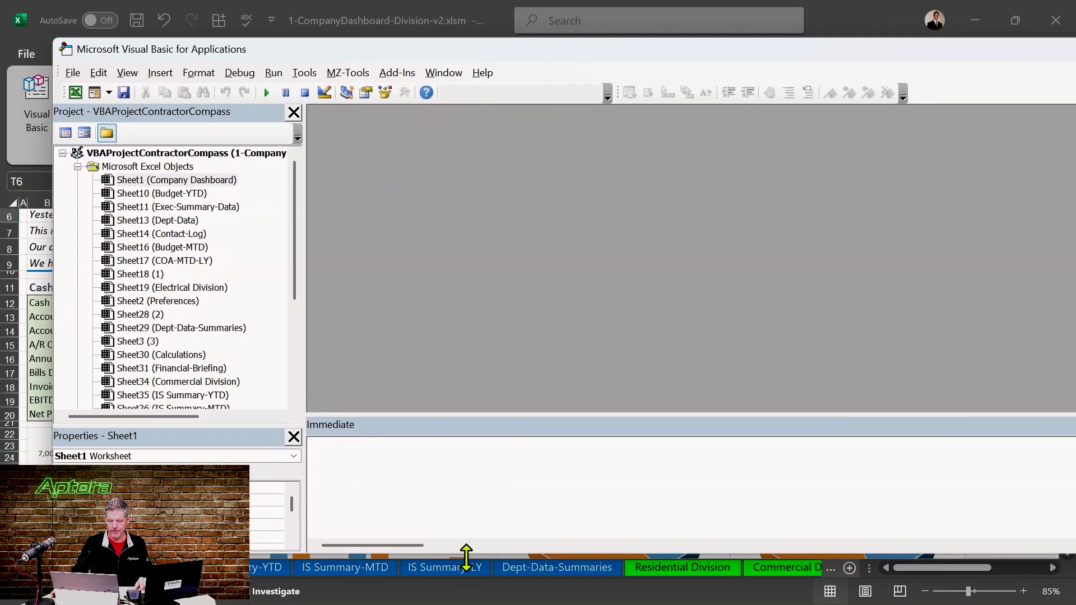
{"action": "left_click_drag", "start_coordinate": [54, 233], "coordinate": [235, 248]}
{"action": "left_click_drag", "start_coordinate": [869, 53], "coordinate": [681, 47]}
{"action": "left_click", "coordinate": [993, 415]}
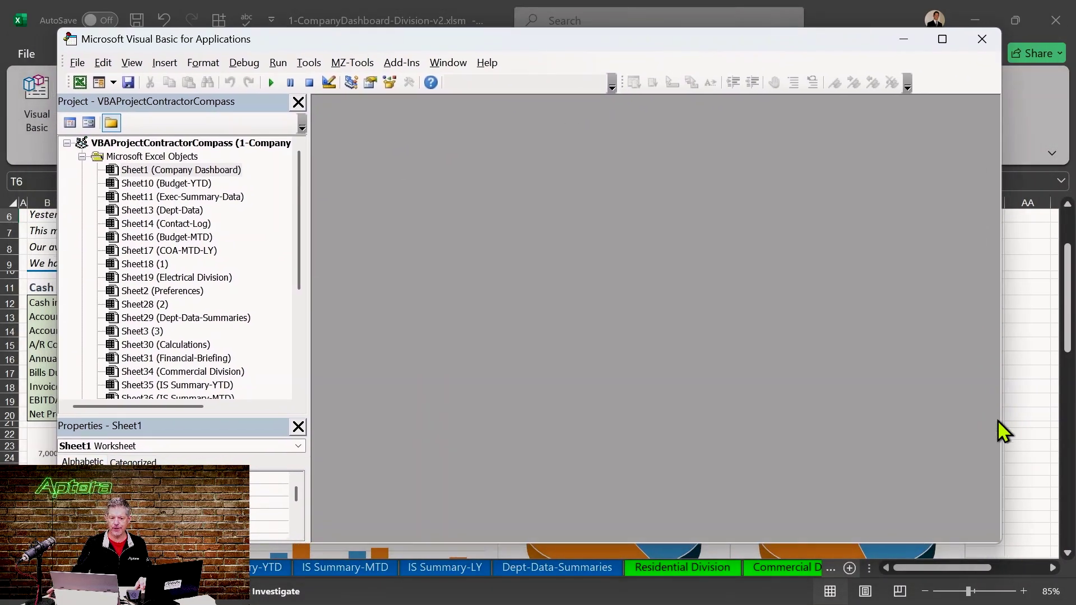
- Look through the VBA project's sheet objects, expand its Modules folder and open the ModLoadData code
{"action": "scroll", "coordinate": [283, 257], "scroll_direction": "down", "scroll_amount": 3}
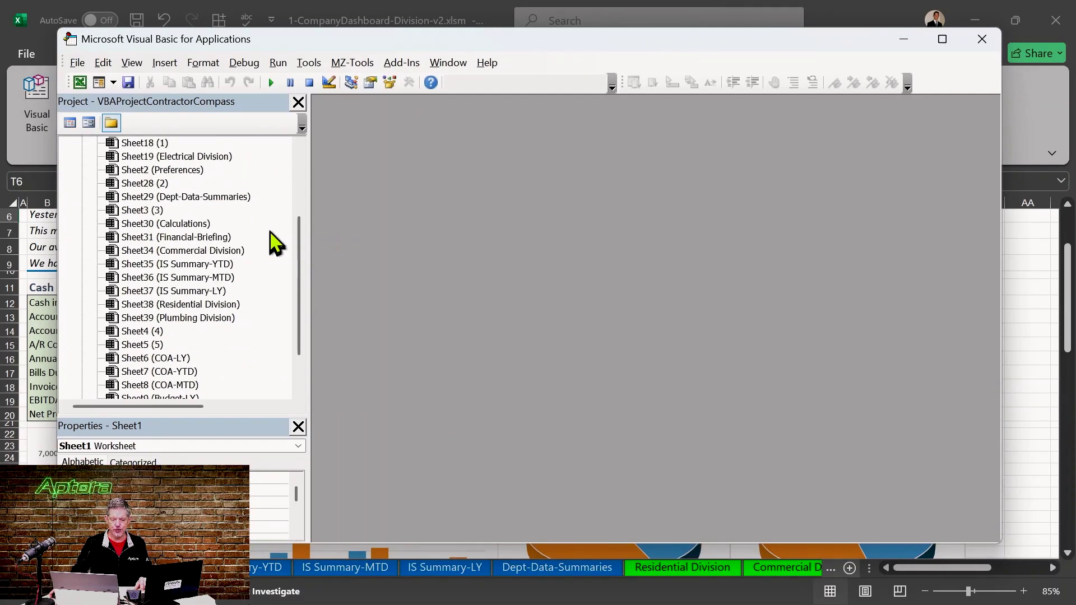
{"action": "scroll", "coordinate": [271, 243], "scroll_direction": "up", "scroll_amount": 4}
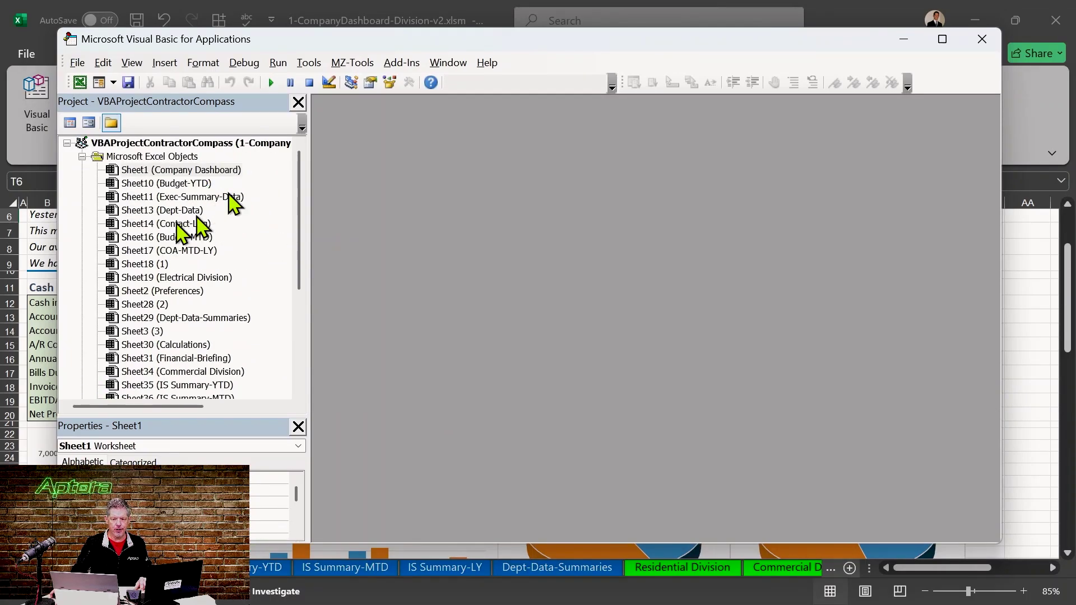
{"action": "scroll", "coordinate": [185, 241], "scroll_direction": "down", "scroll_amount": 5}
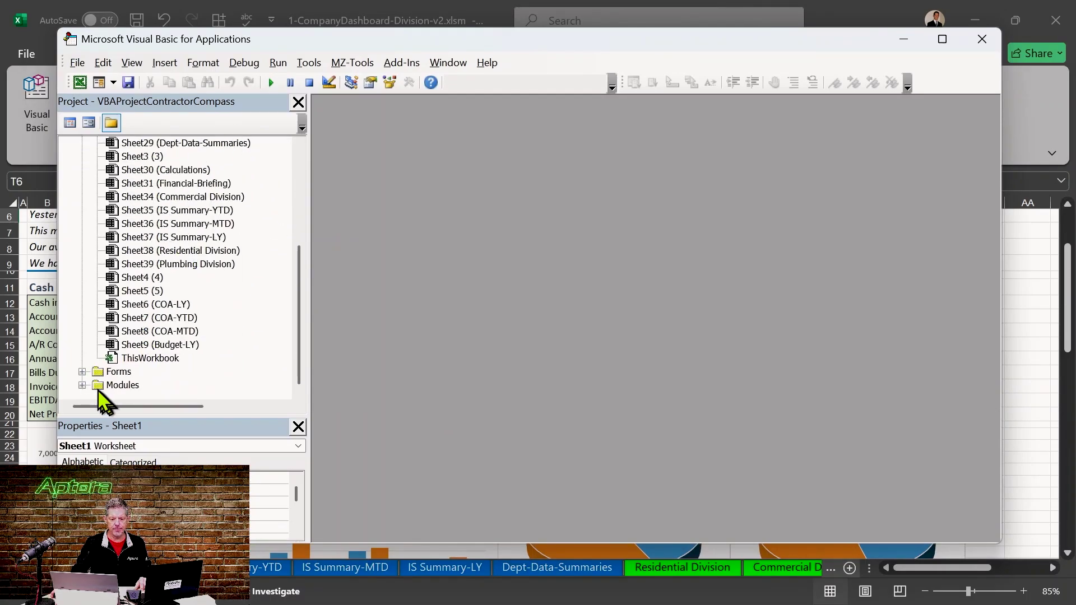
{"action": "left_click", "coordinate": [82, 386]}
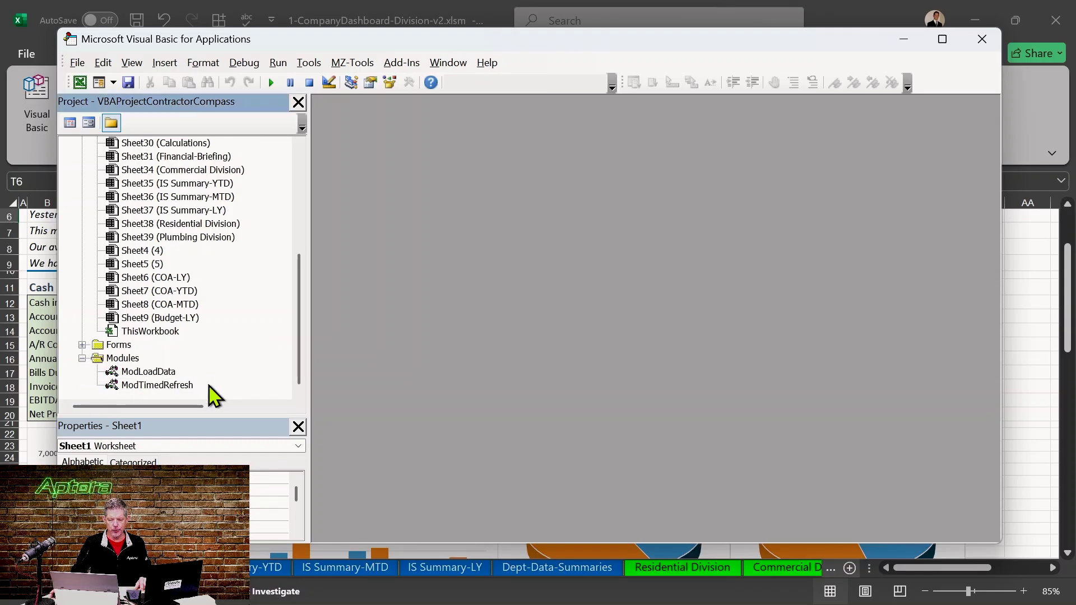
{"action": "double_click", "coordinate": [149, 372]}
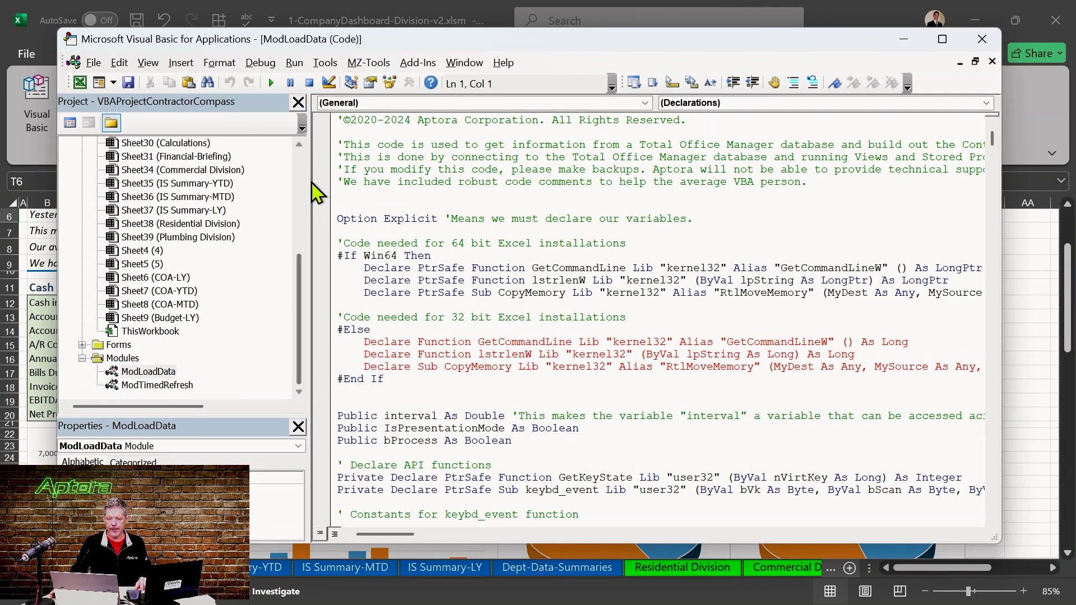
- Widen the code area and read through the ModLoadData code from its declarations to the UnprotectAllWorksheets procedure
{"action": "left_click_drag", "start_coordinate": [310, 181], "coordinate": [271, 181]}
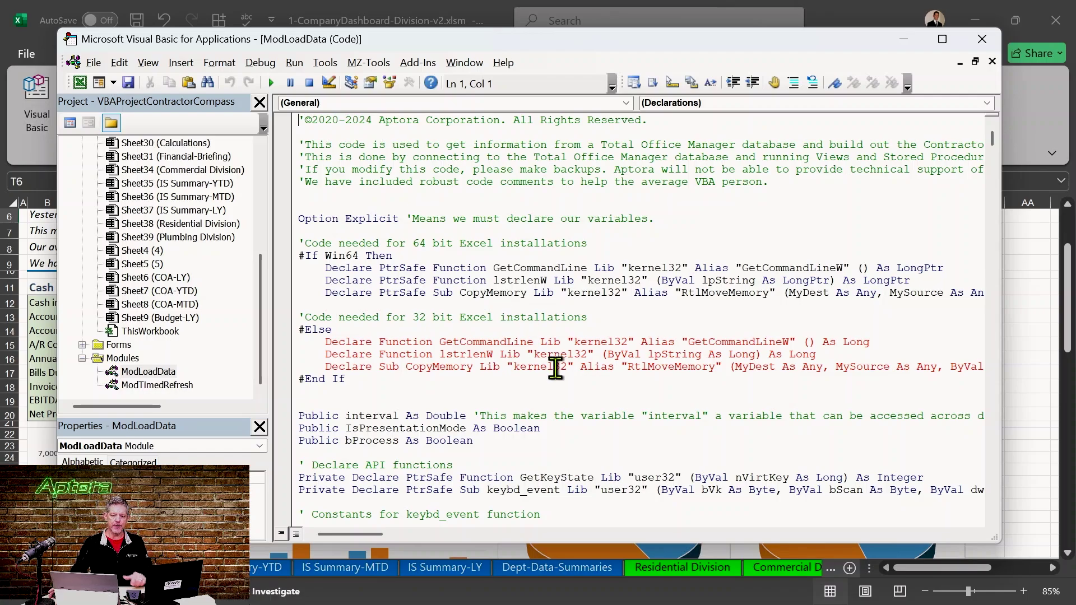
{"action": "scroll", "coordinate": [556, 368], "scroll_direction": "down", "scroll_amount": 12}
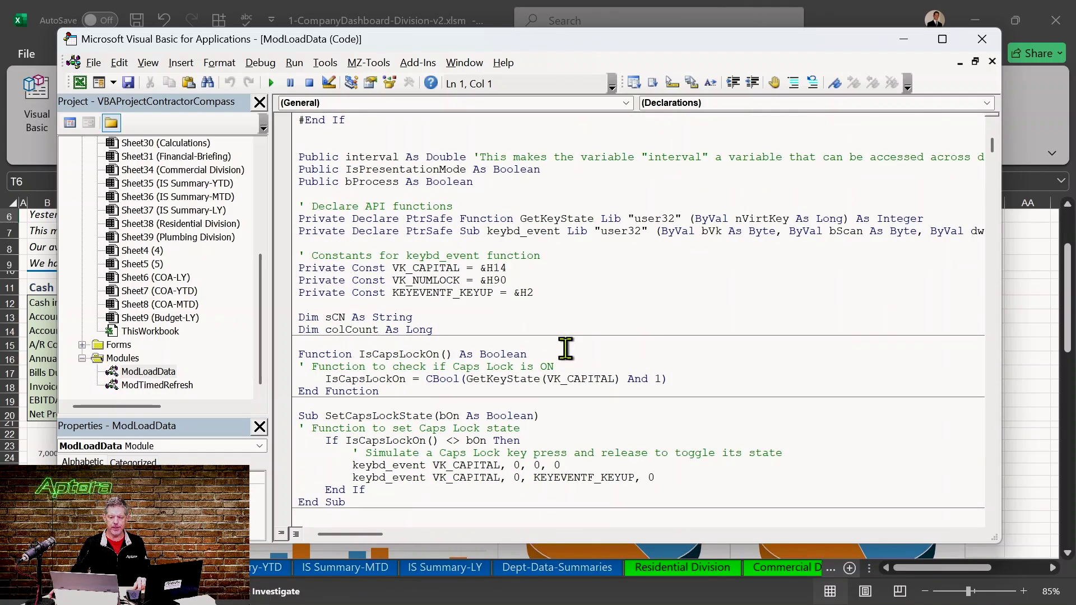
{"action": "scroll", "coordinate": [570, 353], "scroll_direction": "down", "scroll_amount": 5}
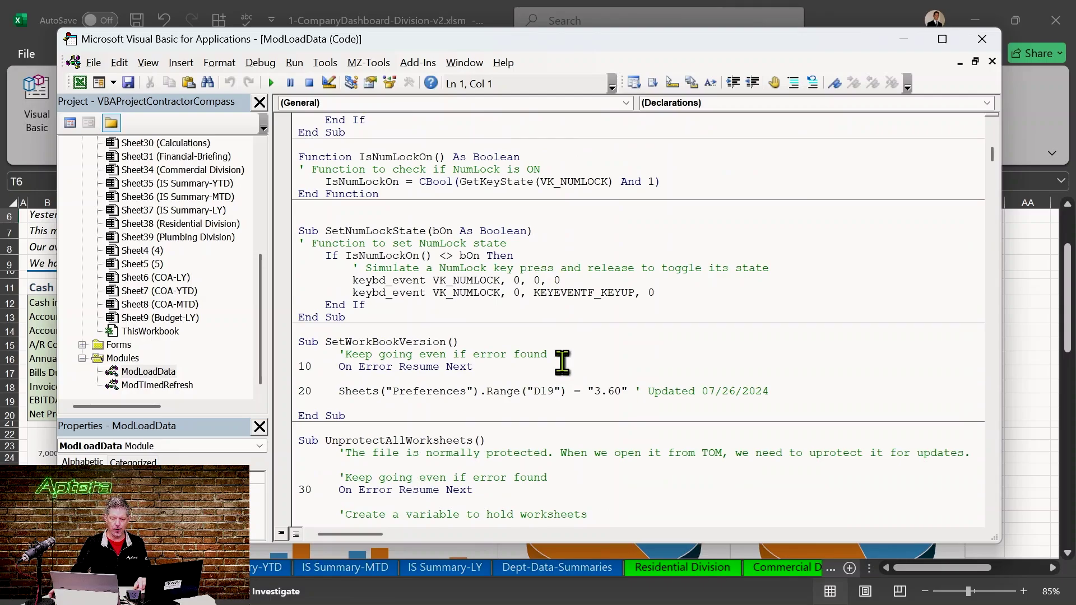
- Read through the ModLoadData code from the UnprotectAllWorksheets procedure to the budget loading sections, then close the Visual Basic editor
{"action": "scroll", "coordinate": [586, 353], "scroll_direction": "down", "scroll_amount": 13}
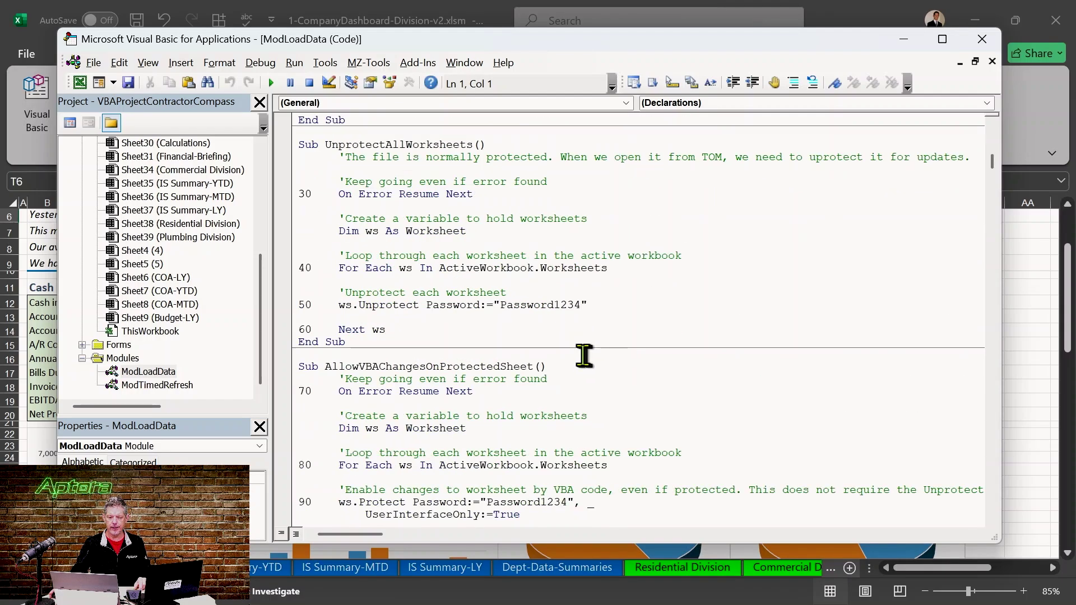
{"action": "scroll", "coordinate": [583, 354], "scroll_direction": "down", "scroll_amount": 10}
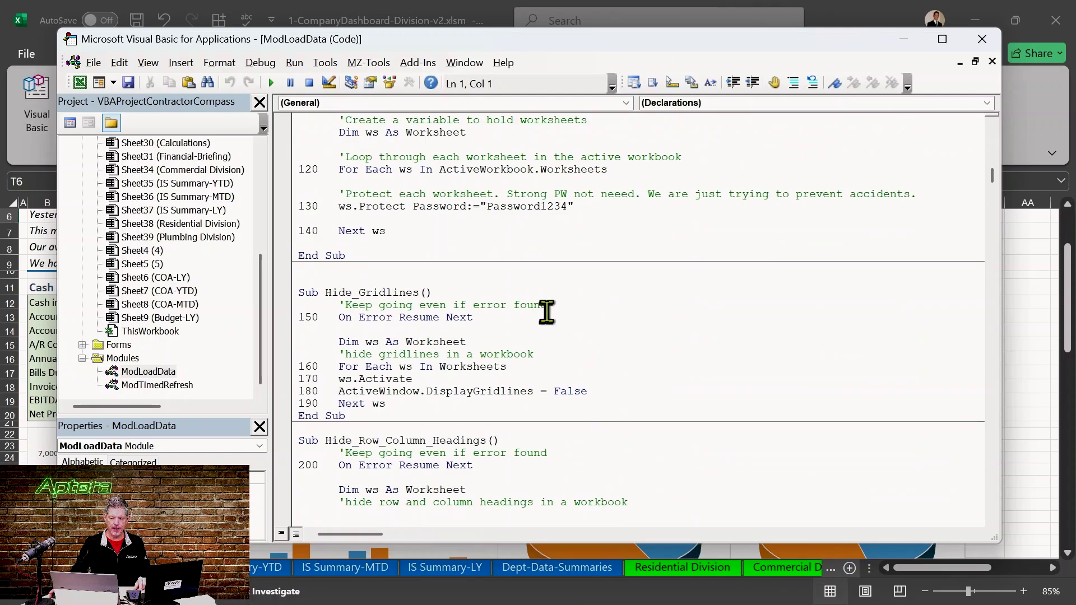
{"action": "left_click_drag", "start_coordinate": [548, 305], "coordinate": [323, 310]}
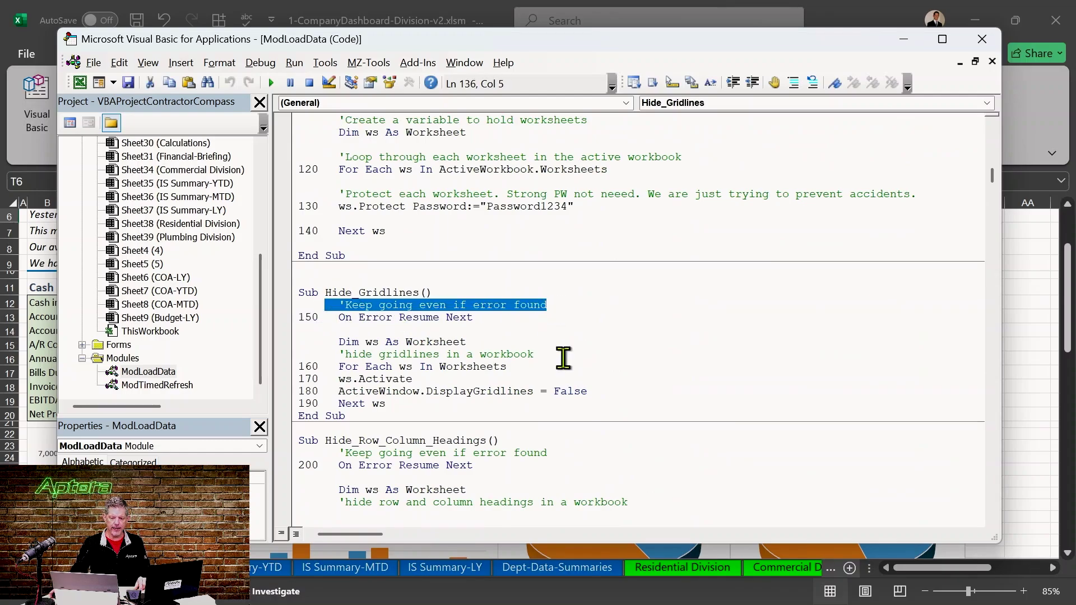
{"action": "scroll", "coordinate": [561, 359], "scroll_direction": "down", "scroll_amount": 11}
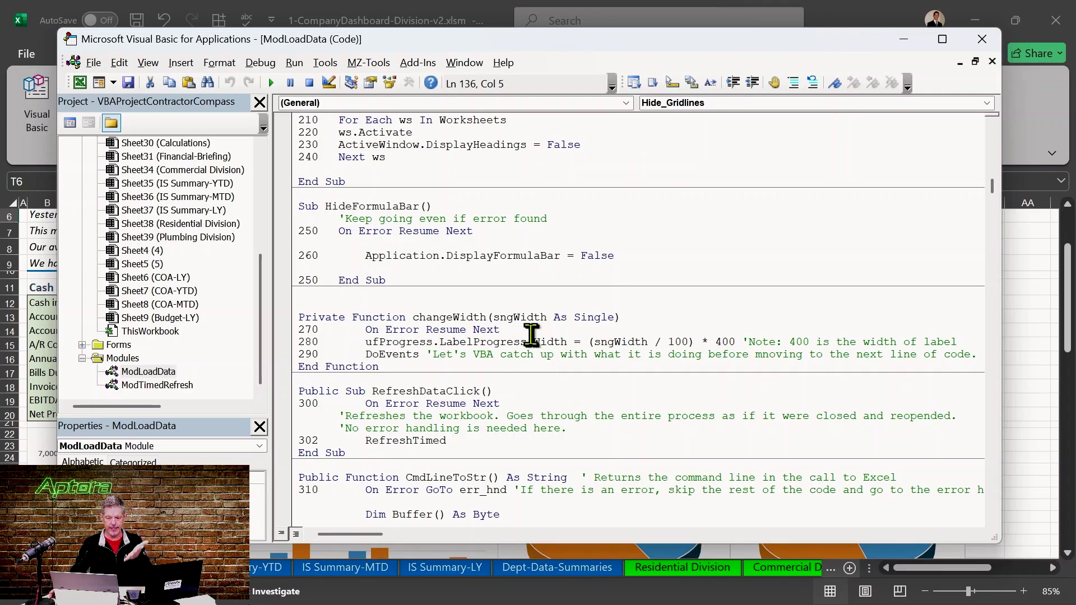
{"action": "scroll", "coordinate": [572, 388], "scroll_direction": "down", "scroll_amount": 20}
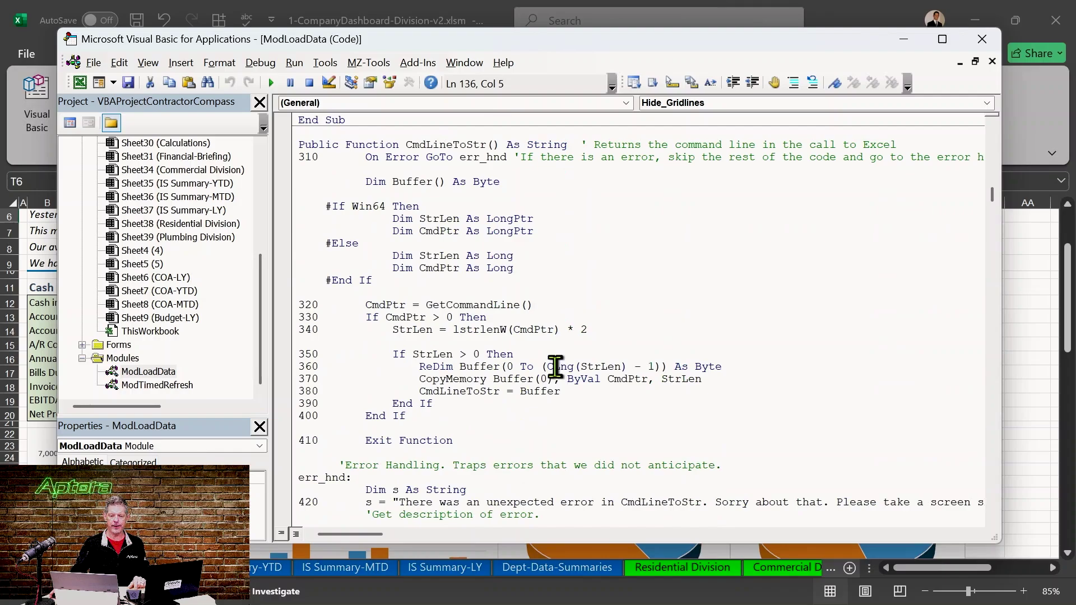
{"action": "scroll", "coordinate": [553, 375], "scroll_direction": "down", "scroll_amount": 20}
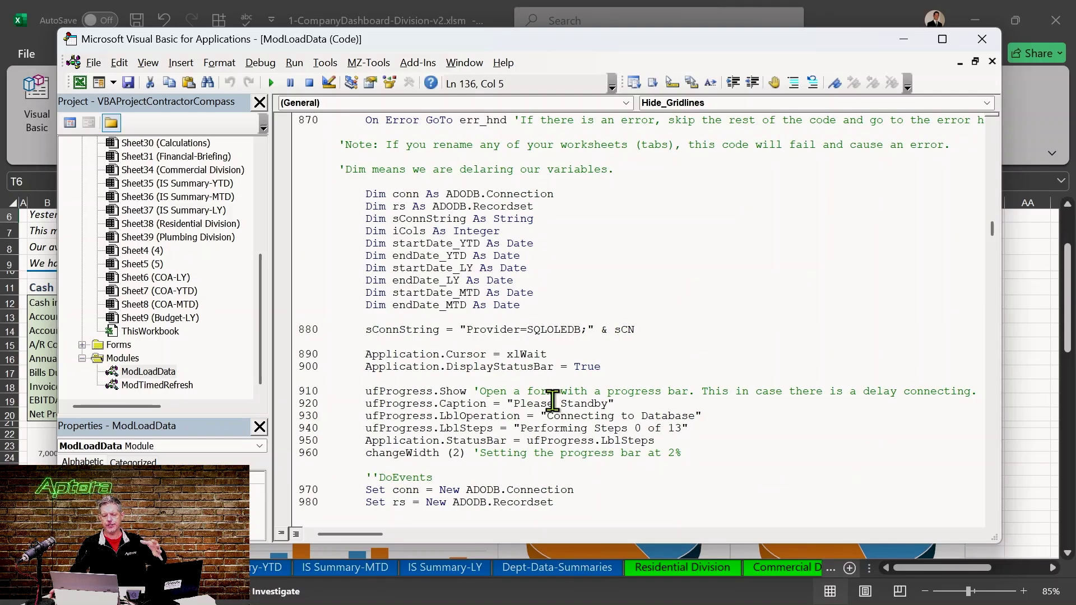
{"action": "scroll", "coordinate": [549, 394], "scroll_direction": "down", "scroll_amount": 20}
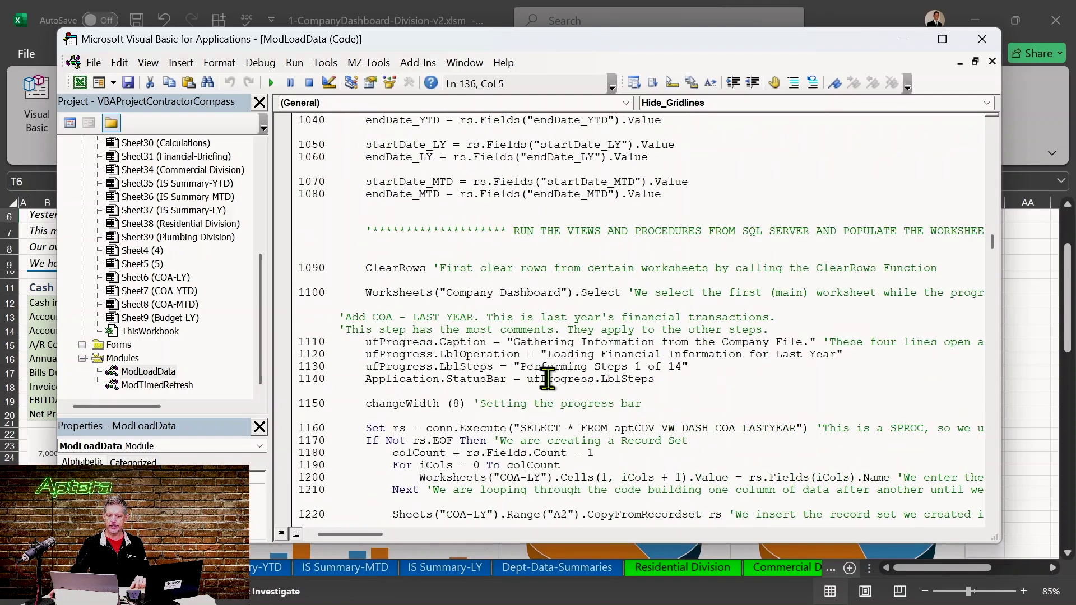
{"action": "scroll", "coordinate": [551, 381], "scroll_direction": "down", "scroll_amount": 20}
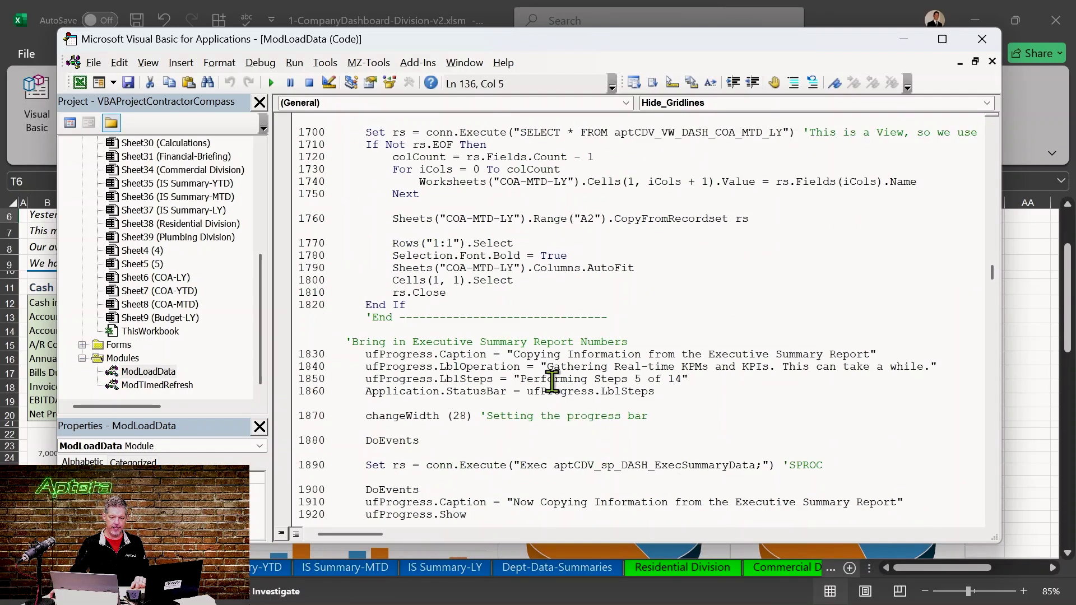
{"action": "scroll", "coordinate": [554, 380], "scroll_direction": "down", "scroll_amount": 13}
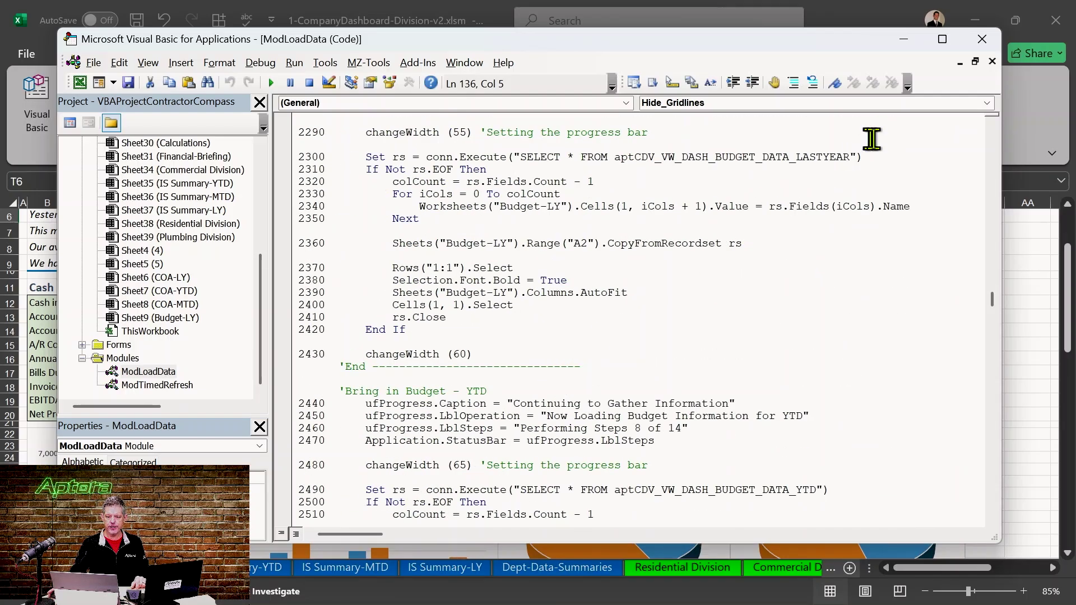
{"action": "left_click", "coordinate": [982, 39]}
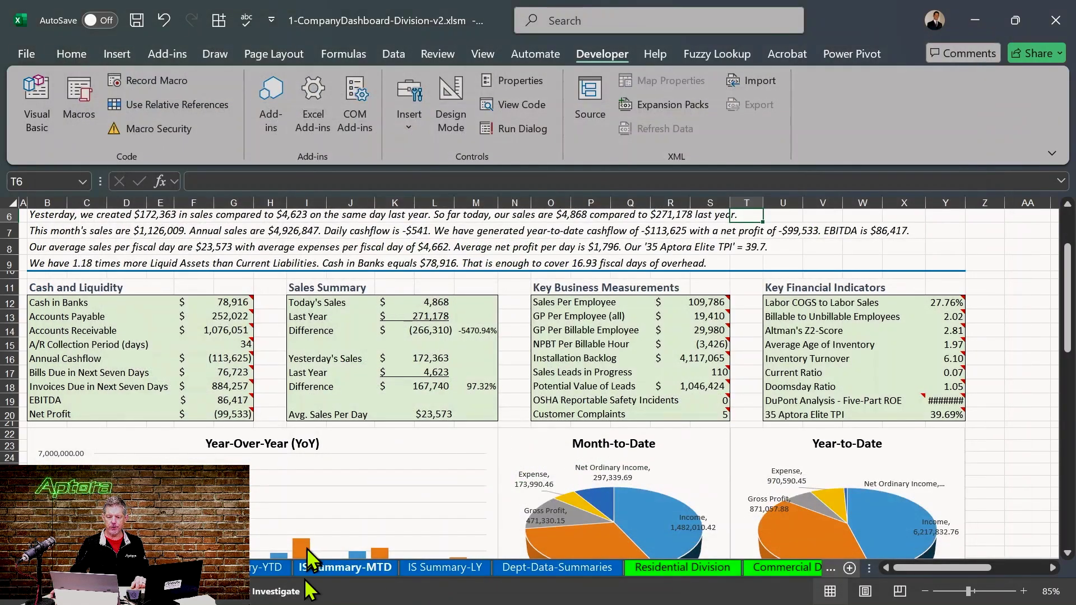
- Look at the IS Summary-MTD and Dept-Data-Summaries sheets, then return to the company dashboard sheet
{"action": "left_click", "coordinate": [320, 565]}
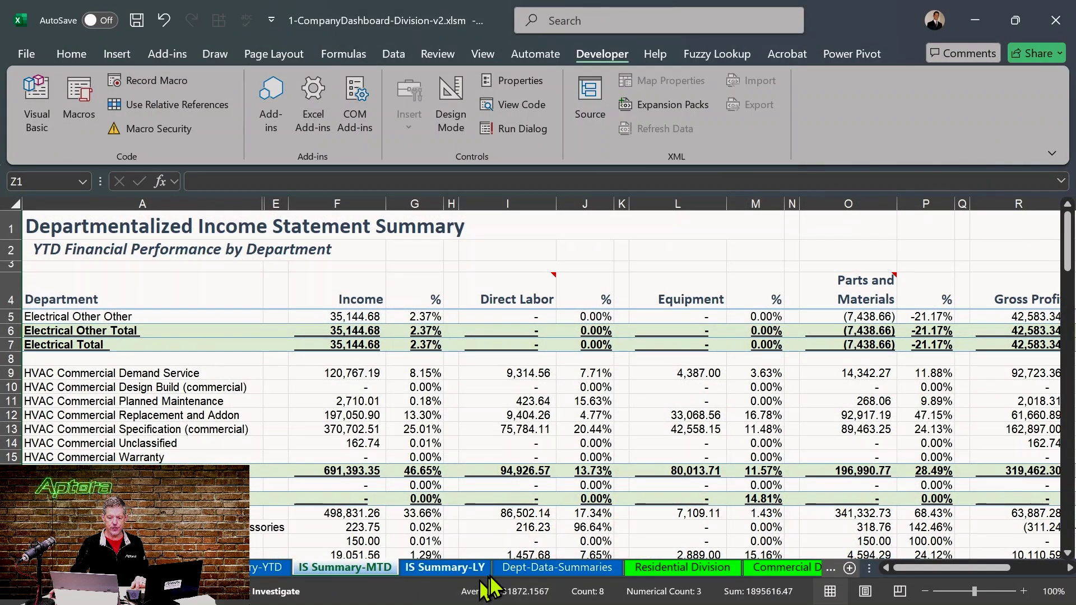
{"action": "left_click", "coordinate": [535, 569]}
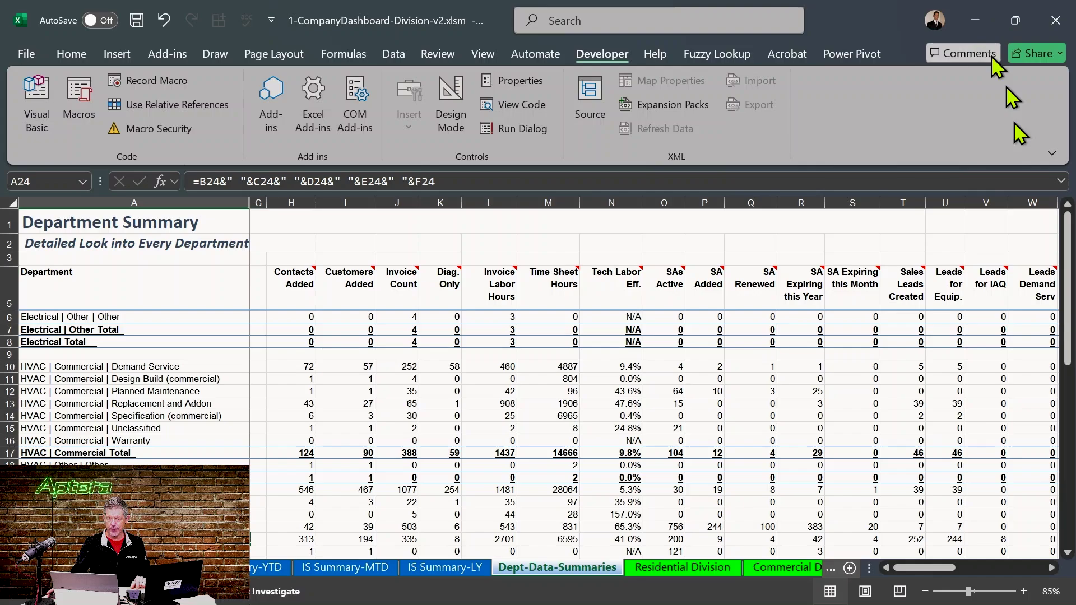
{"action": "left_click", "coordinate": [25, 54]}
{"action": "left_click", "coordinate": [22, 59]}
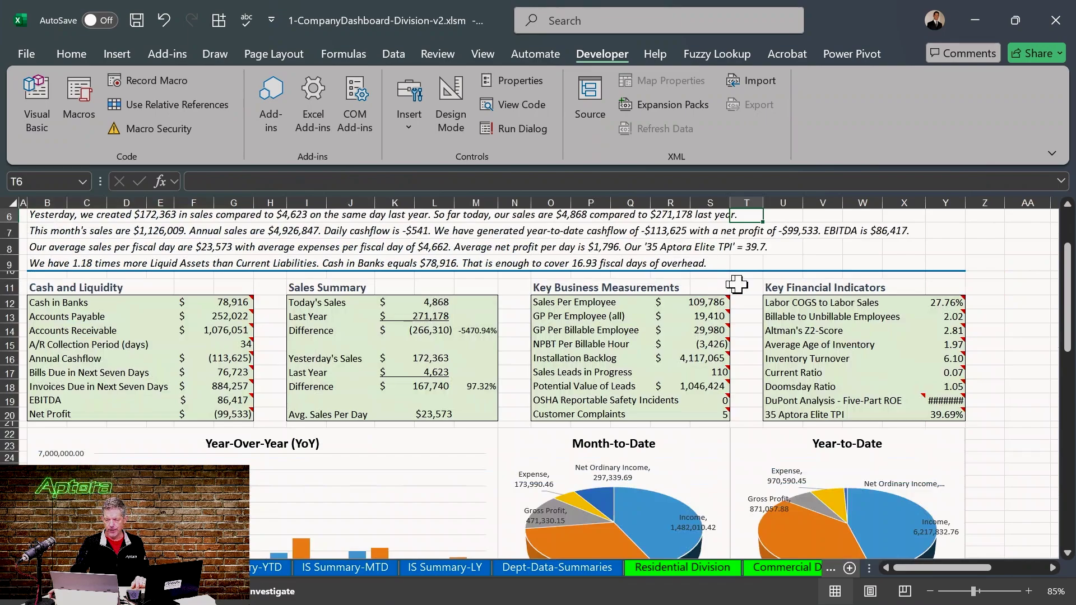
- Switch the dashboard to presentation view and examine the column header notes across the Dept-Data-Summaries sheet
{"action": "scroll", "coordinate": [729, 280], "scroll_direction": "up", "scroll_amount": 2}
{"action": "left_click", "coordinate": [595, 246]}
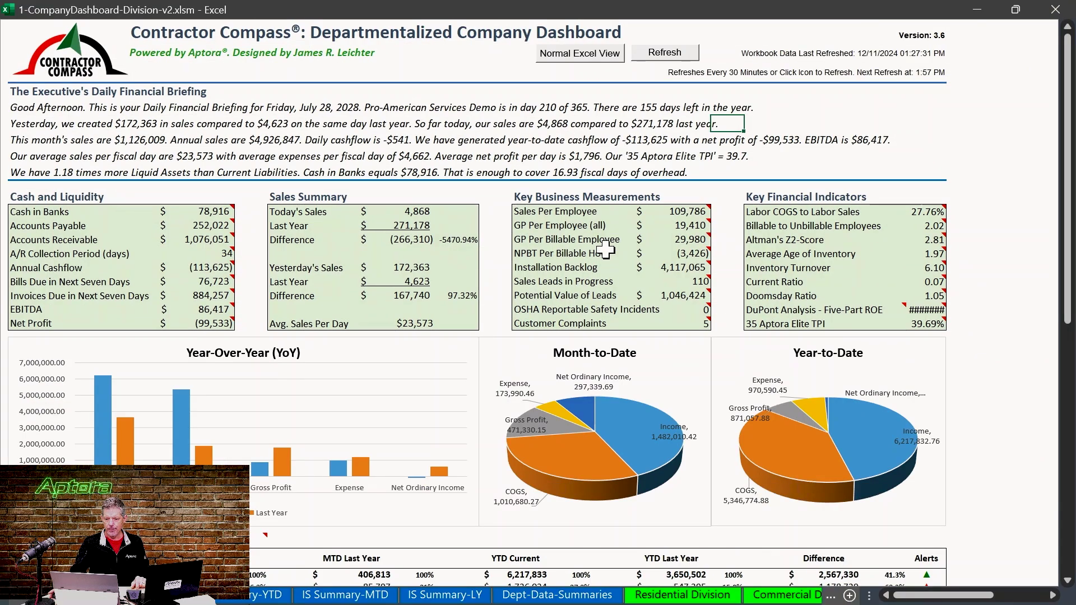
{"action": "left_click", "coordinate": [554, 597]}
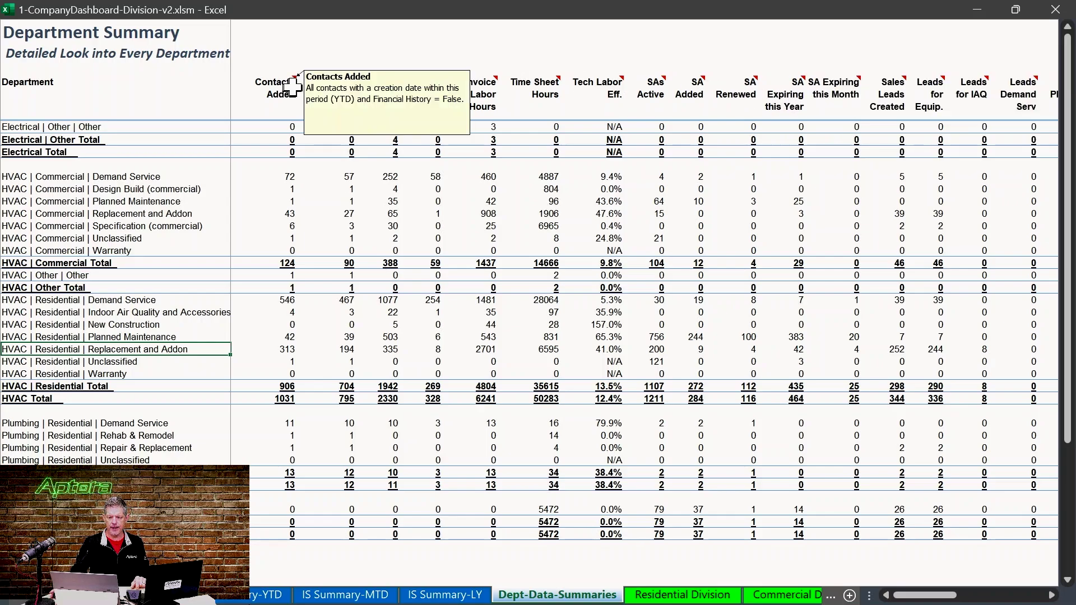
{"action": "mouse_move", "coordinate": [616, 93]}
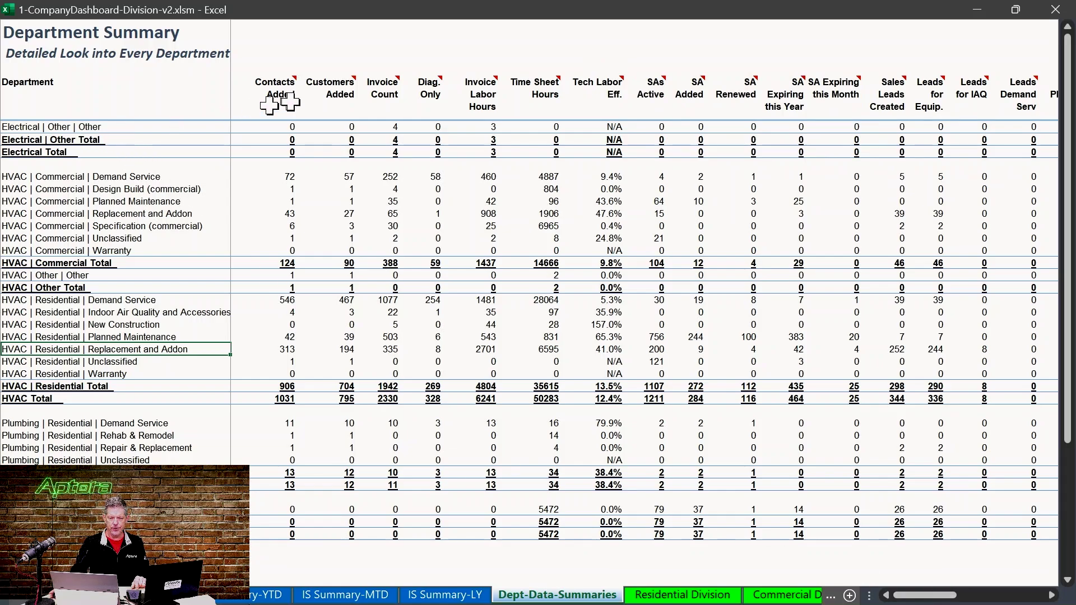
{"action": "mouse_move", "coordinate": [930, 103]}
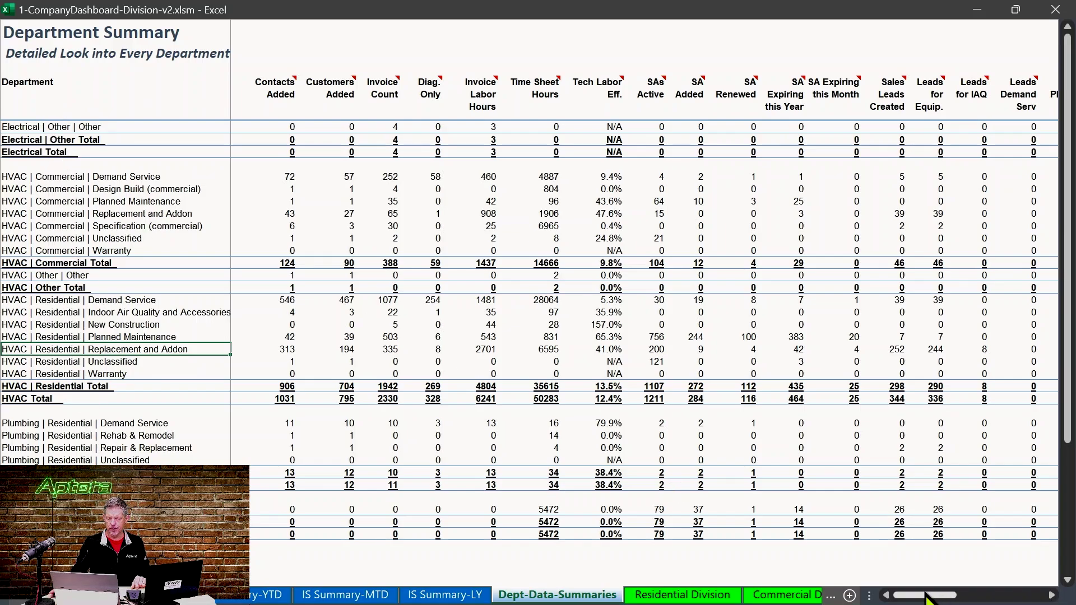
{"action": "left_click_drag", "start_coordinate": [929, 601], "coordinate": [1031, 588]}
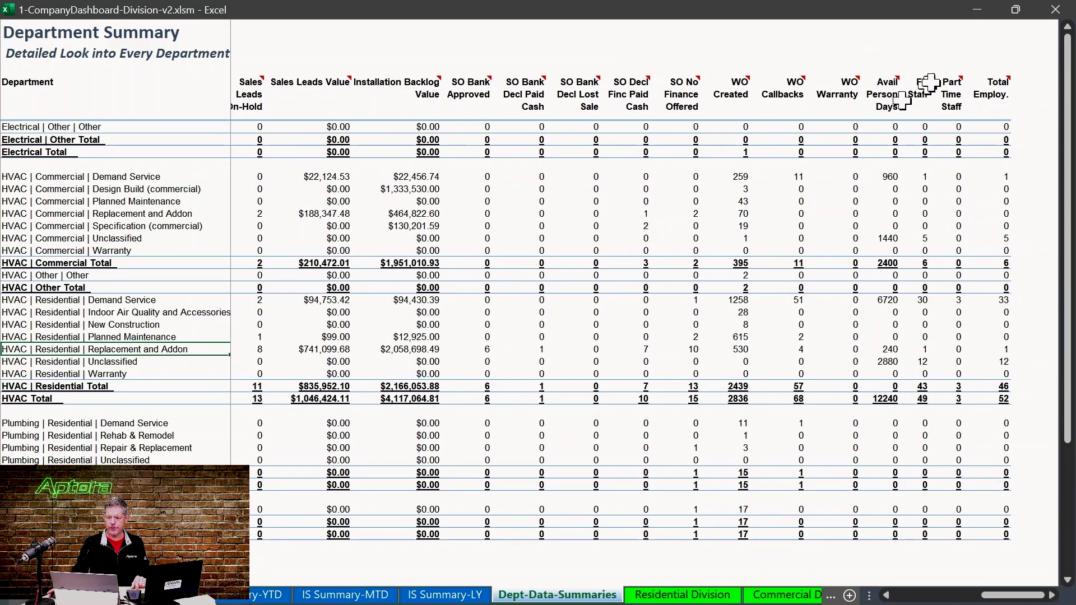
{"action": "mouse_move", "coordinate": [928, 87]}
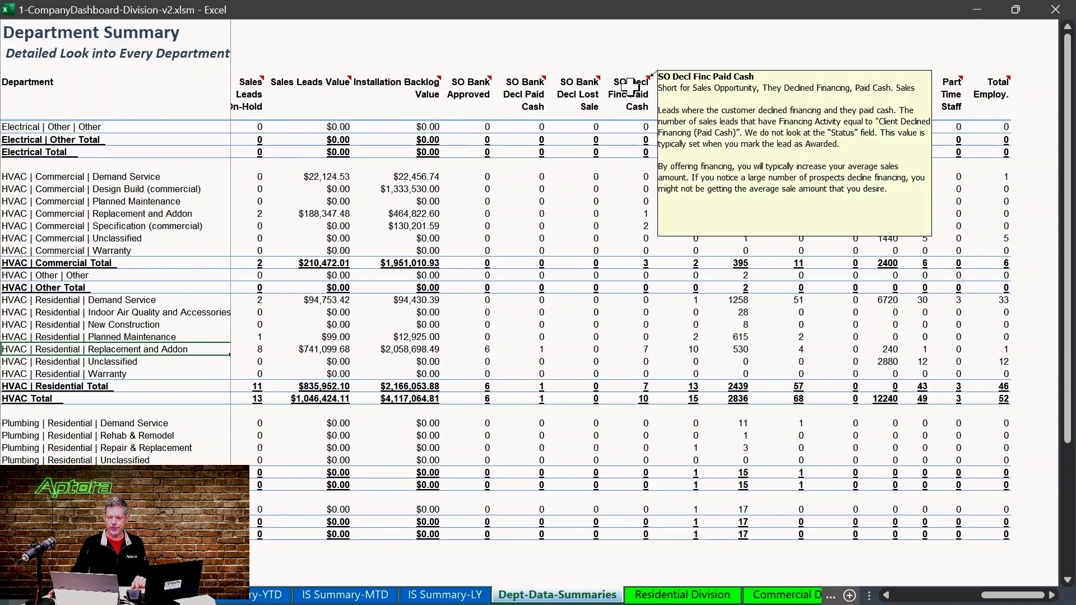
{"action": "mouse_move", "coordinate": [576, 83]}
{"action": "mouse_move", "coordinate": [529, 86]}
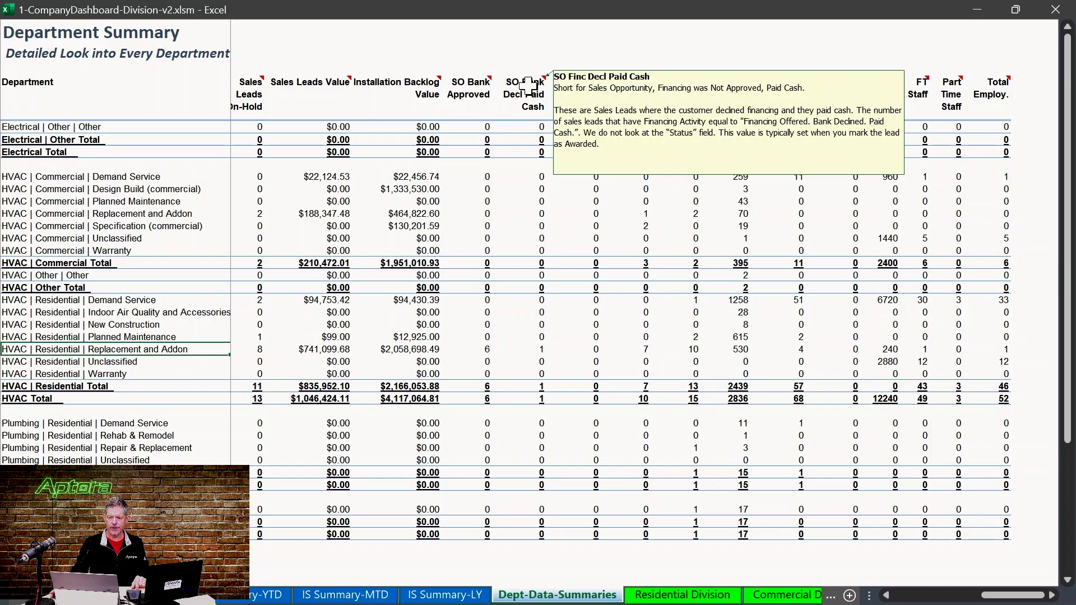
{"action": "mouse_move", "coordinate": [476, 90]}
{"action": "mouse_move", "coordinate": [418, 90]}
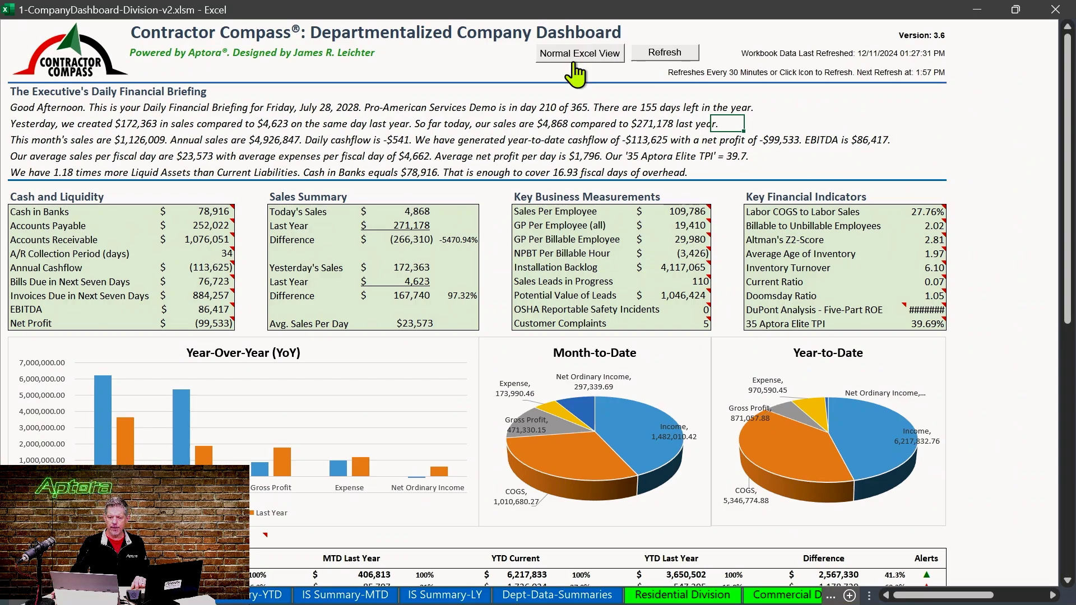
- Return the company dashboard to normal Excel view and open the COA-YTD data sheet
{"action": "left_click", "coordinate": [570, 57]}
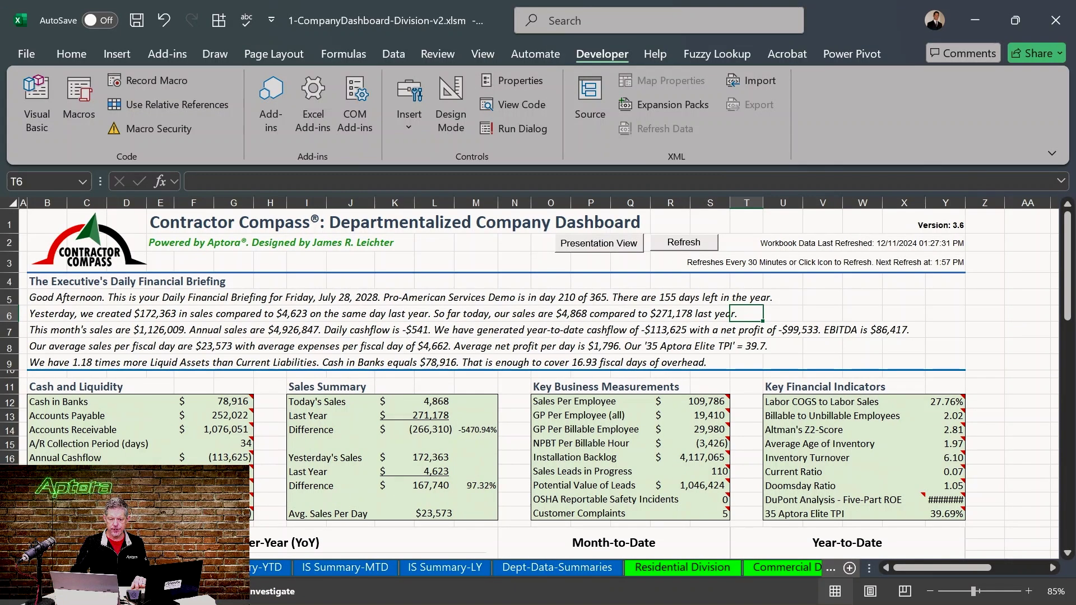
{"action": "left_click", "coordinate": [44, 568]}
{"action": "left_click", "coordinate": [44, 568]}
{"action": "left_click", "coordinate": [43, 568]}
{"action": "left_click", "coordinate": [44, 567]}
{"action": "left_click", "coordinate": [43, 568]}
{"action": "left_click", "coordinate": [43, 567]}
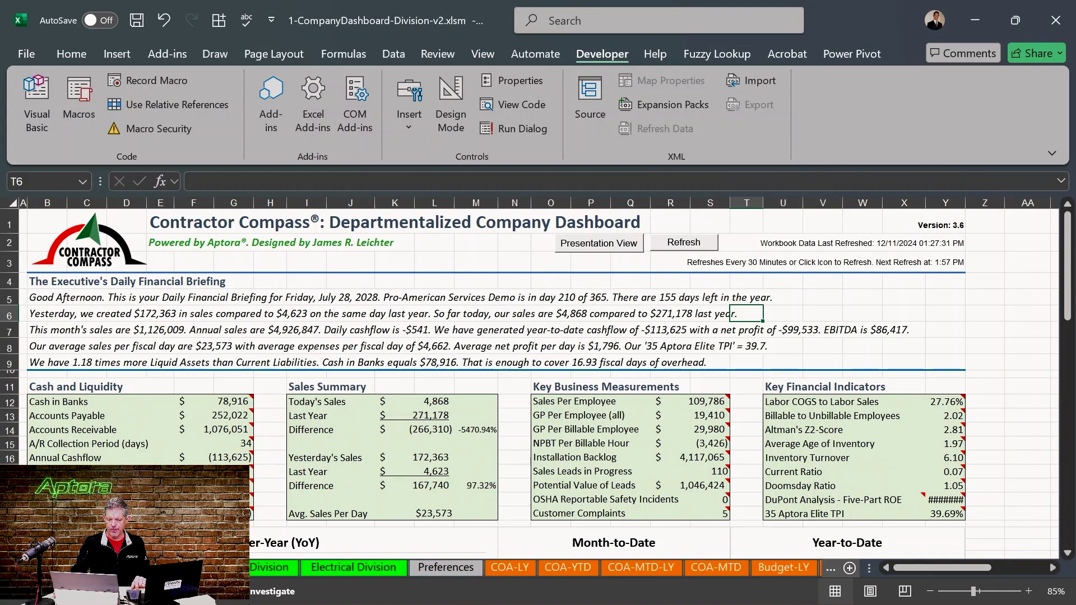
{"action": "left_click", "coordinate": [568, 568]}
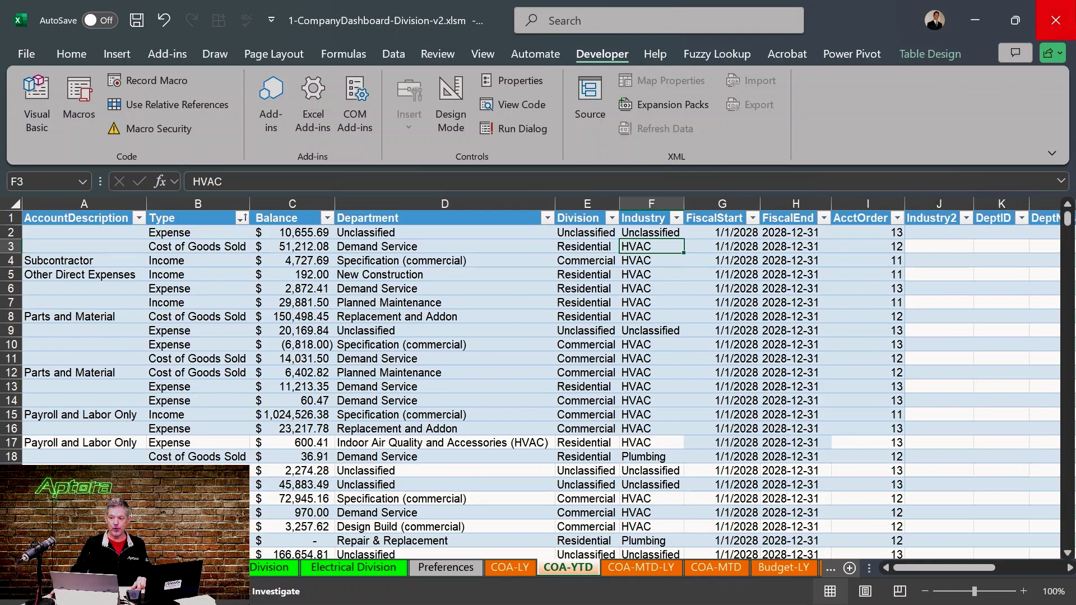
- Switch to the Technician-Scoreboard workbook and show its Scoreboard sheet in presentation view, starting from the first columns
{"action": "left_click", "coordinate": [975, 20]}
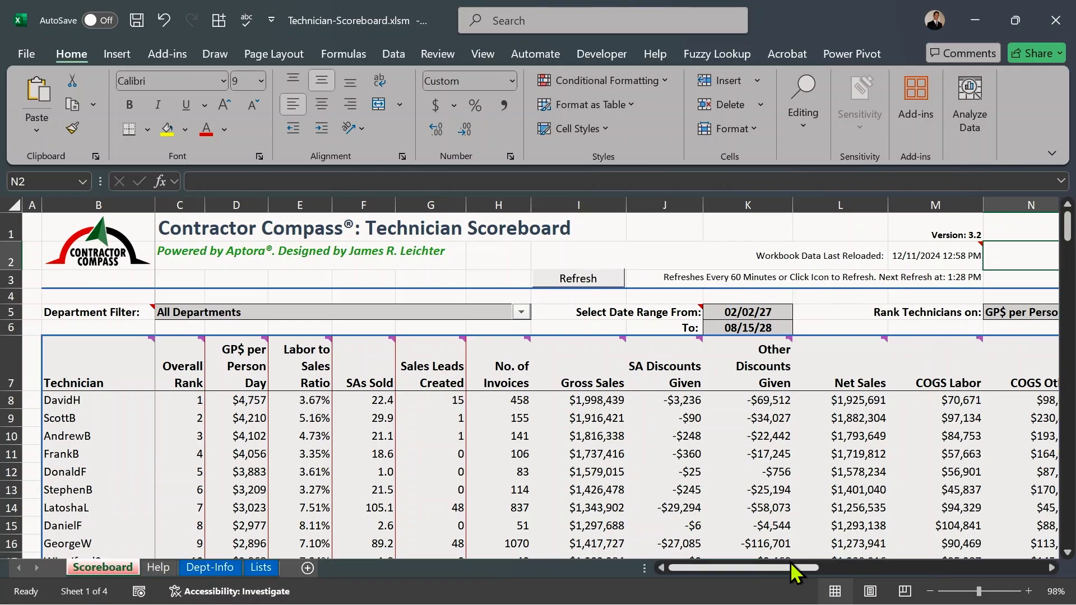
{"action": "left_click_drag", "start_coordinate": [793, 571], "coordinate": [853, 571]}
{"action": "left_click", "coordinate": [802, 274]}
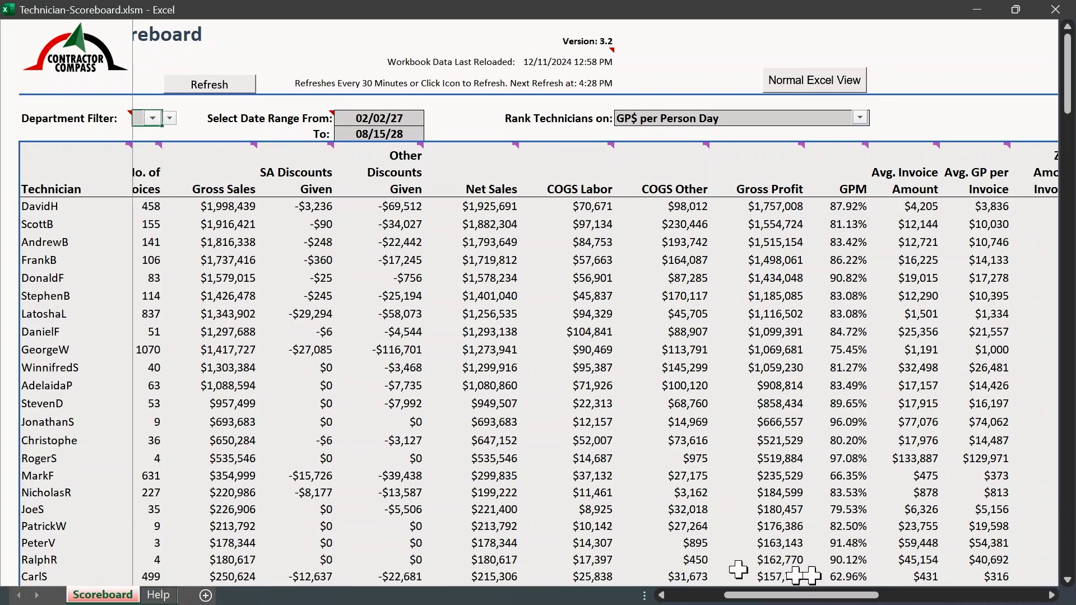
{"action": "left_click_drag", "start_coordinate": [865, 596], "coordinate": [711, 598]}
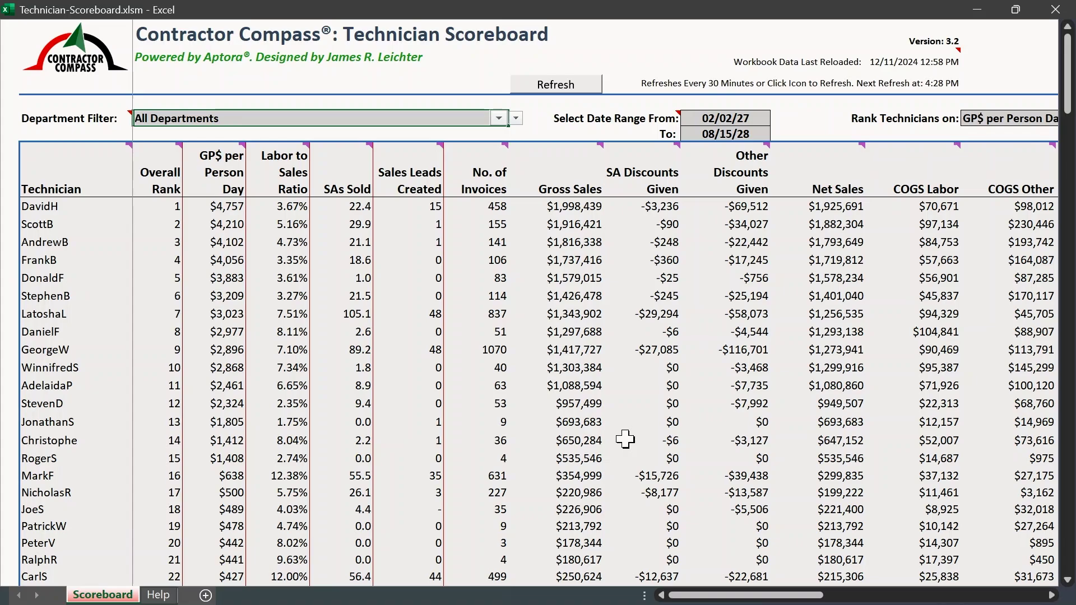
- Read the full comment on the GP$ per Person Day column header, then close it
{"action": "mouse_move", "coordinate": [216, 171]}
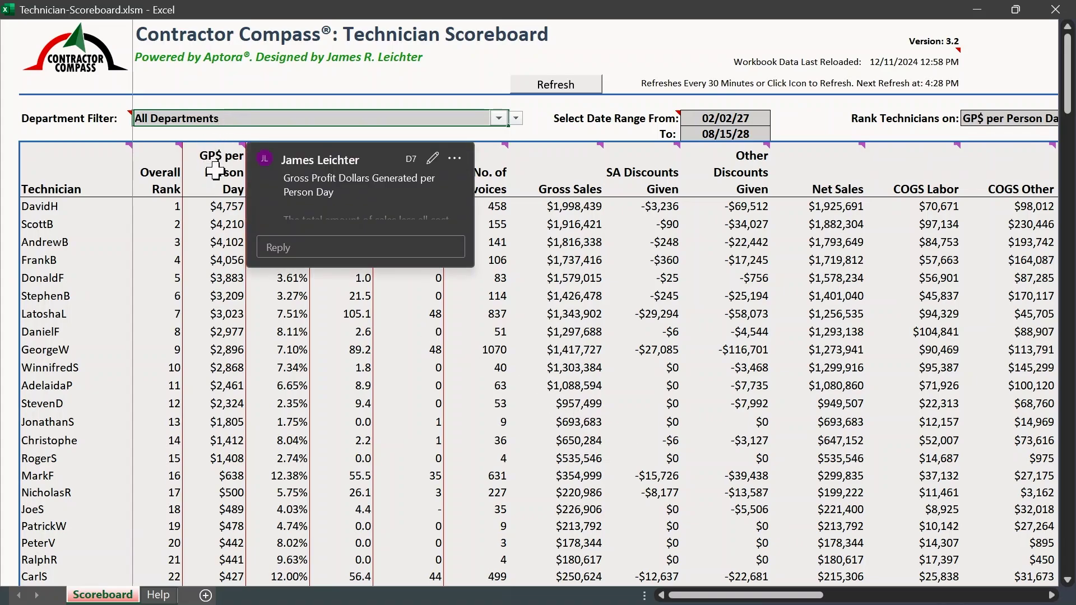
{"action": "left_click", "coordinate": [356, 201]}
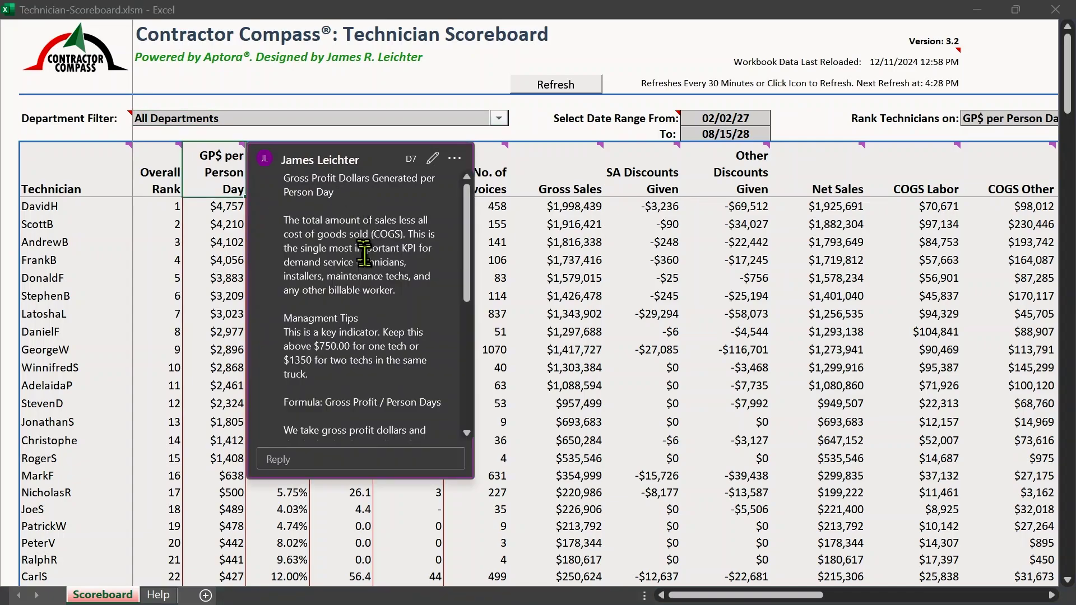
{"action": "scroll", "coordinate": [366, 268], "scroll_direction": "down", "scroll_amount": 3}
{"action": "scroll", "coordinate": [366, 268], "scroll_direction": "down", "scroll_amount": 4}
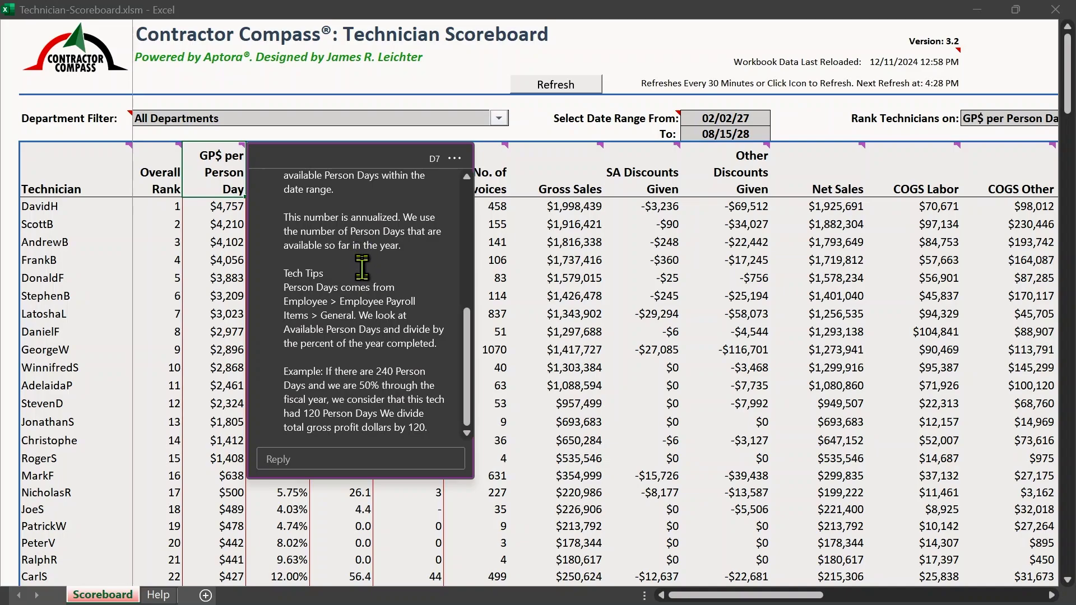
{"action": "scroll", "coordinate": [407, 326], "scroll_direction": "up", "scroll_amount": 8}
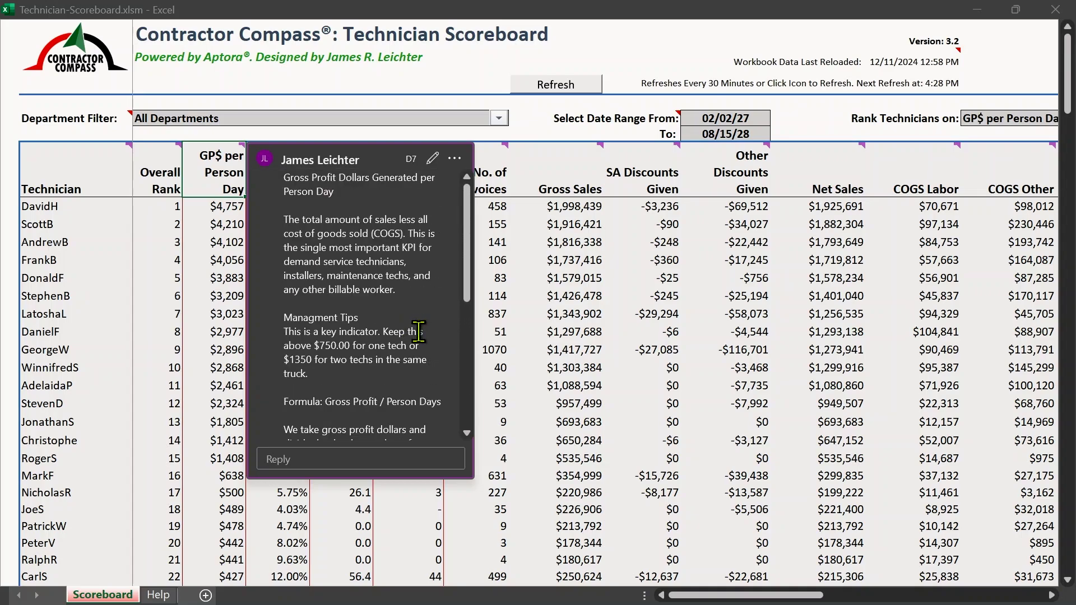
{"action": "left_click", "coordinate": [681, 369]}
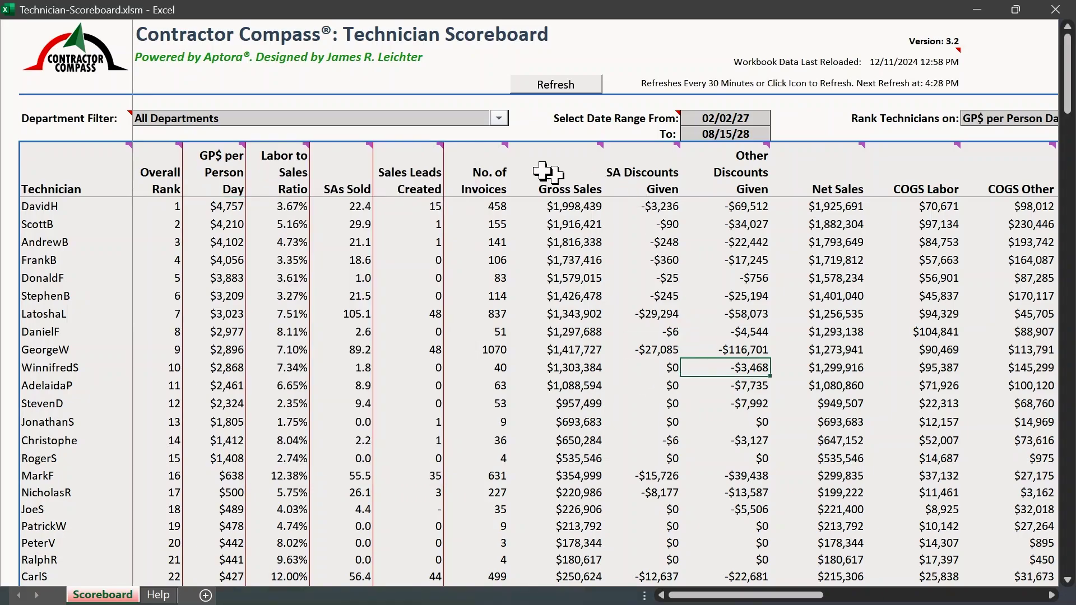
- Read the comment on the Gross Sales column header, then close it
{"action": "mouse_move", "coordinate": [552, 173]}
{"action": "left_click", "coordinate": [680, 195]}
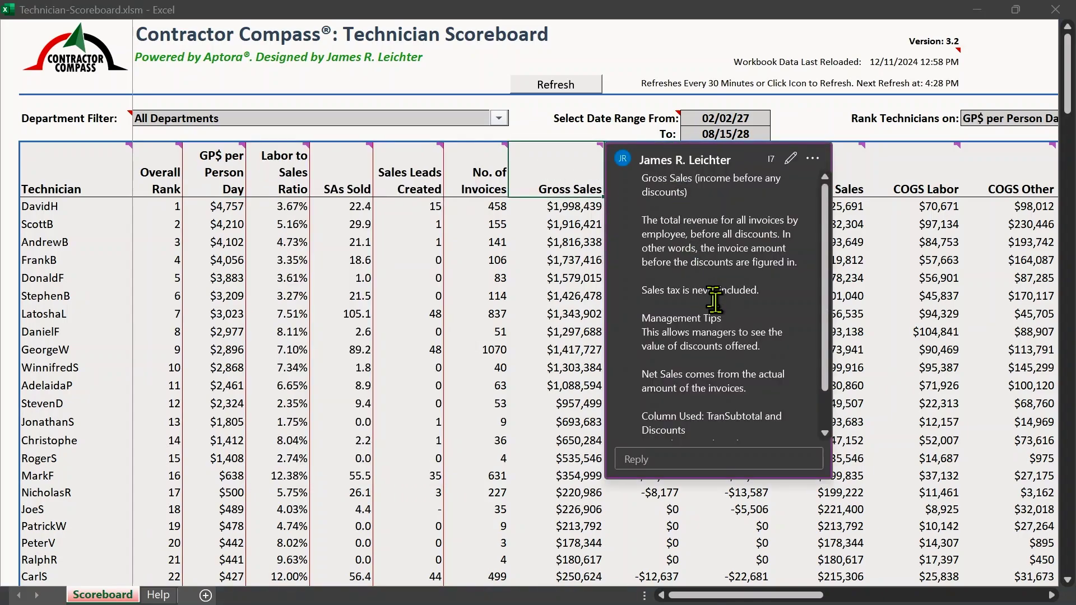
{"action": "scroll", "coordinate": [701, 305], "scroll_direction": "down", "scroll_amount": 1}
{"action": "scroll", "coordinate": [714, 306], "scroll_direction": "up", "scroll_amount": 1}
{"action": "left_click", "coordinate": [429, 338]}
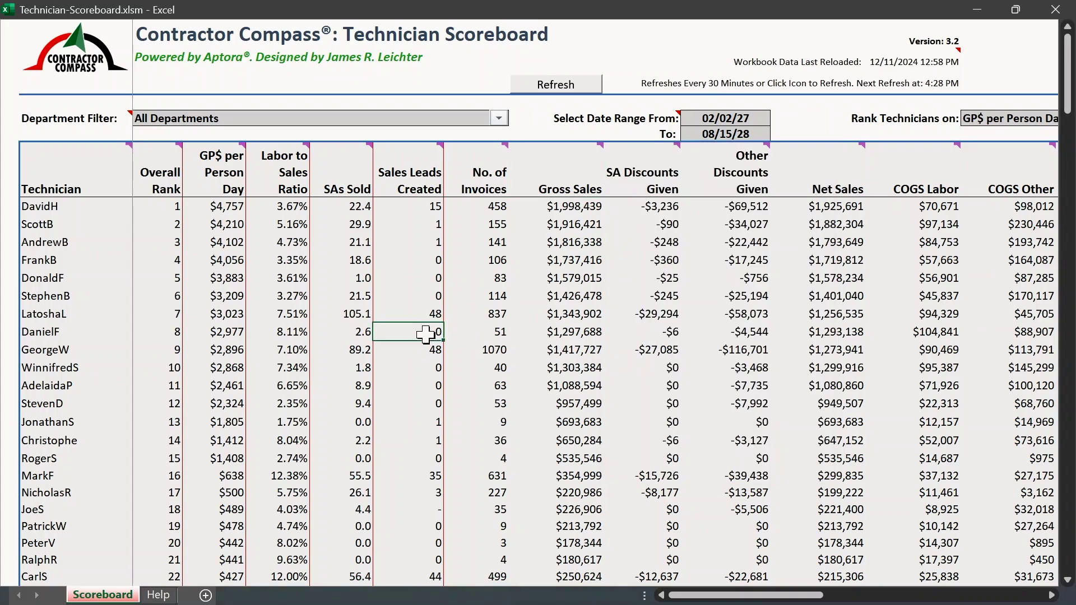
- Filter the scoreboard by the HVAC-Residential-Demand Service department and look through the ranked technicians
{"action": "left_click", "coordinate": [458, 119]}
{"action": "left_click", "coordinate": [498, 118]}
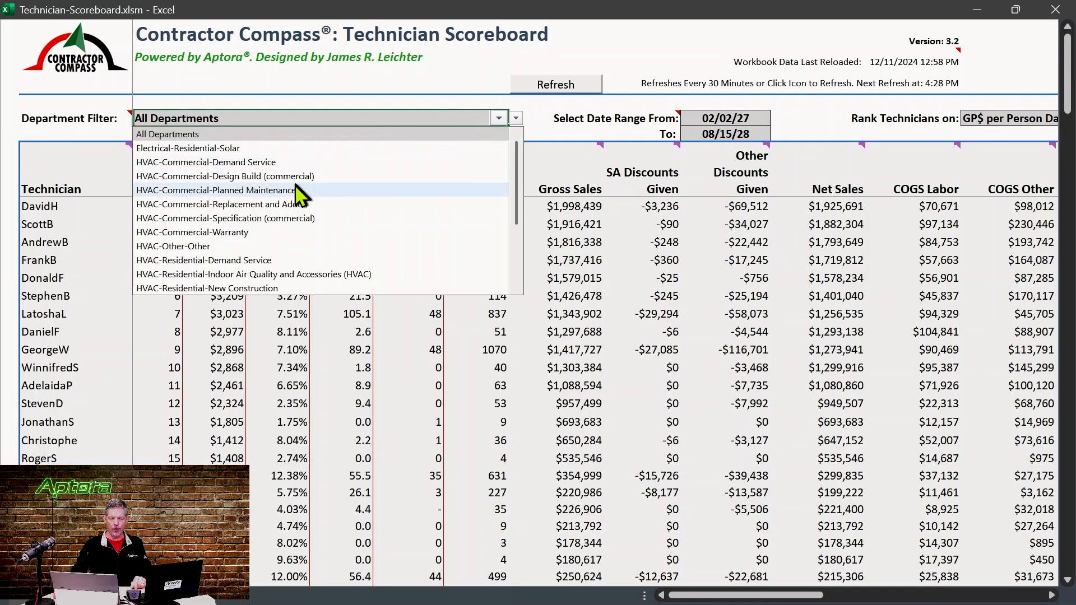
{"action": "scroll", "coordinate": [283, 199], "scroll_direction": "down", "scroll_amount": 3}
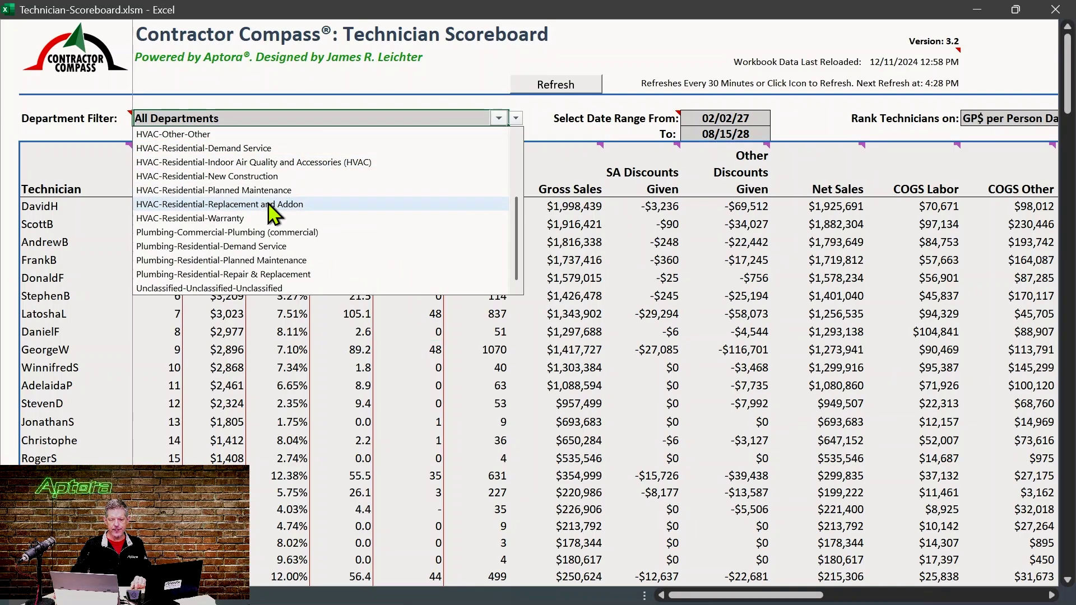
{"action": "left_click", "coordinate": [241, 148]}
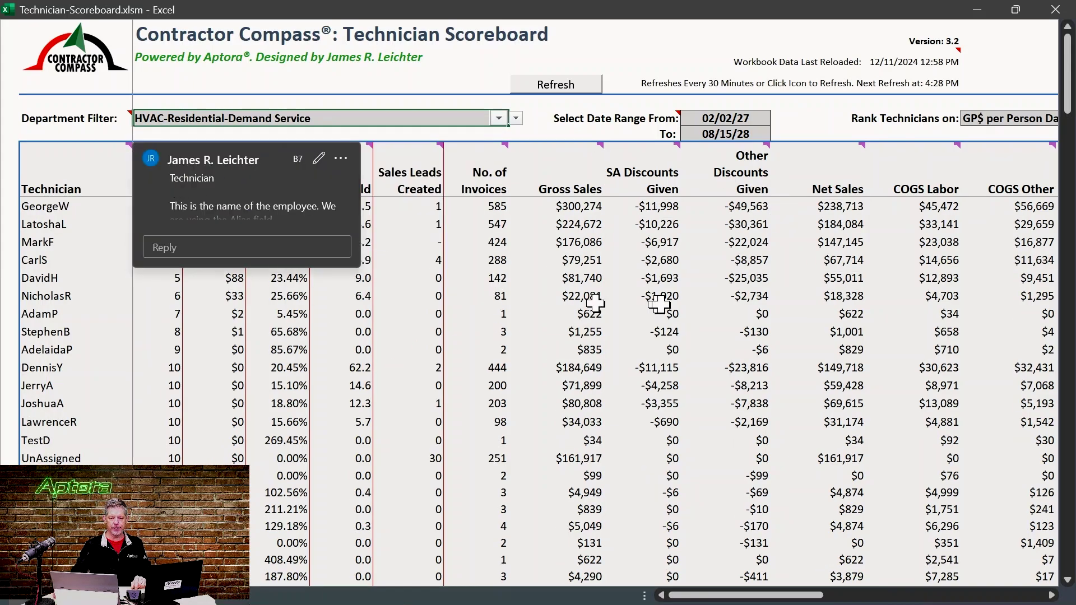
{"action": "scroll", "coordinate": [149, 364], "scroll_direction": "down", "scroll_amount": 3}
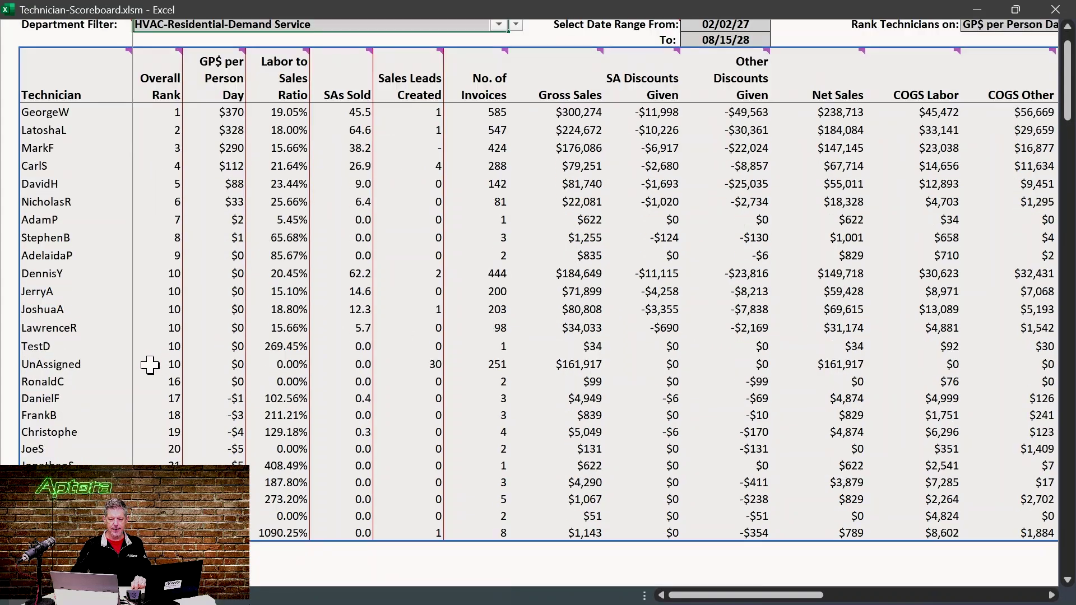
{"action": "scroll", "coordinate": [148, 363], "scroll_direction": "up", "scroll_amount": 1}
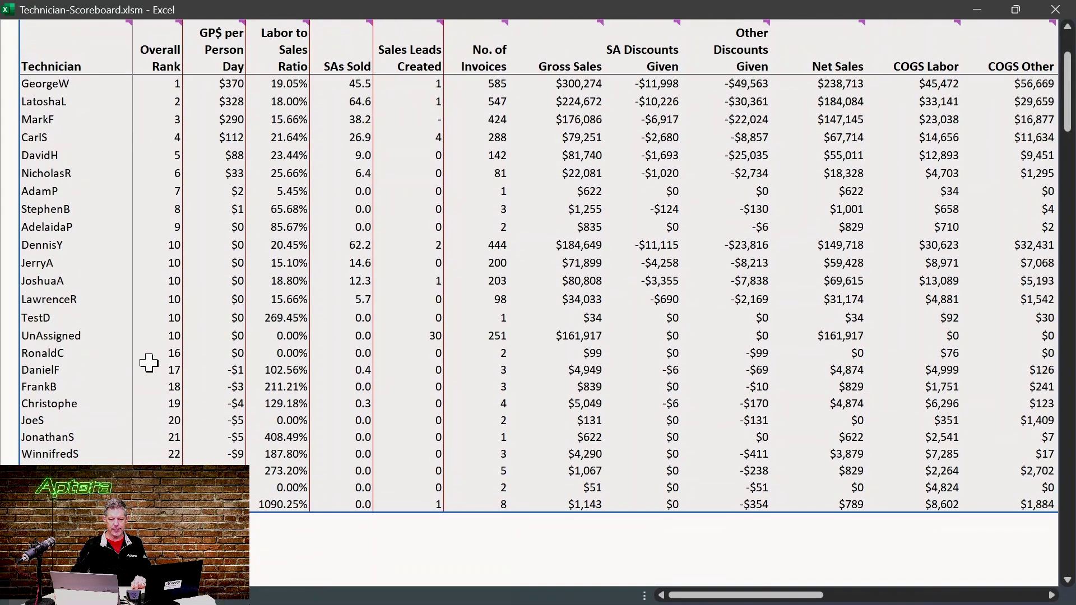
{"action": "scroll", "coordinate": [149, 359], "scroll_direction": "up", "scroll_amount": 2}
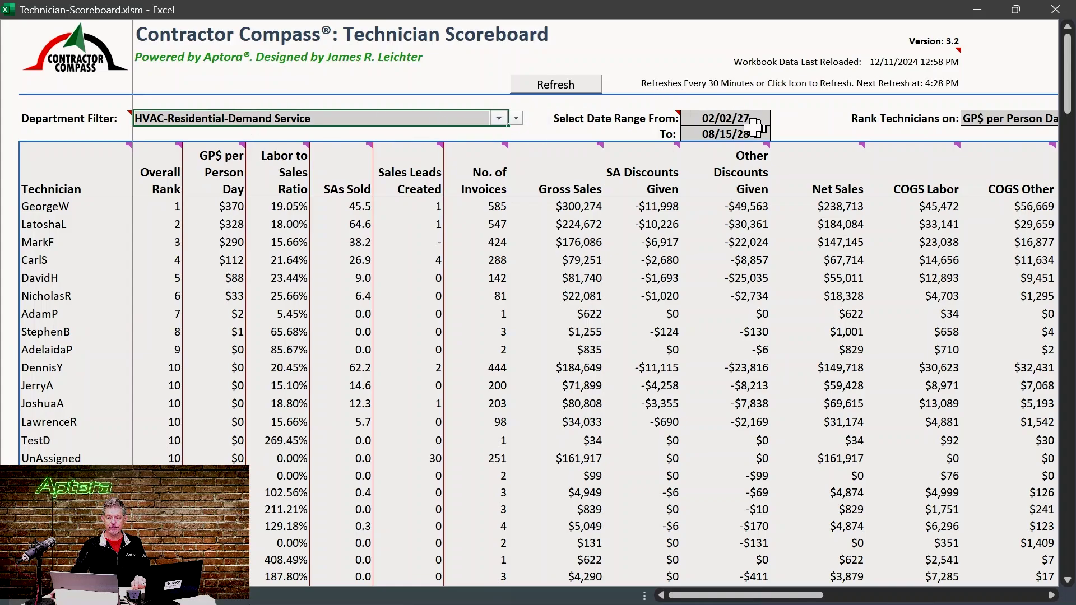
- View the GP$ per Person Day comment, then examine the scoreboard's remaining columns through Sales Leads Created %
{"action": "mouse_move", "coordinate": [235, 179]}
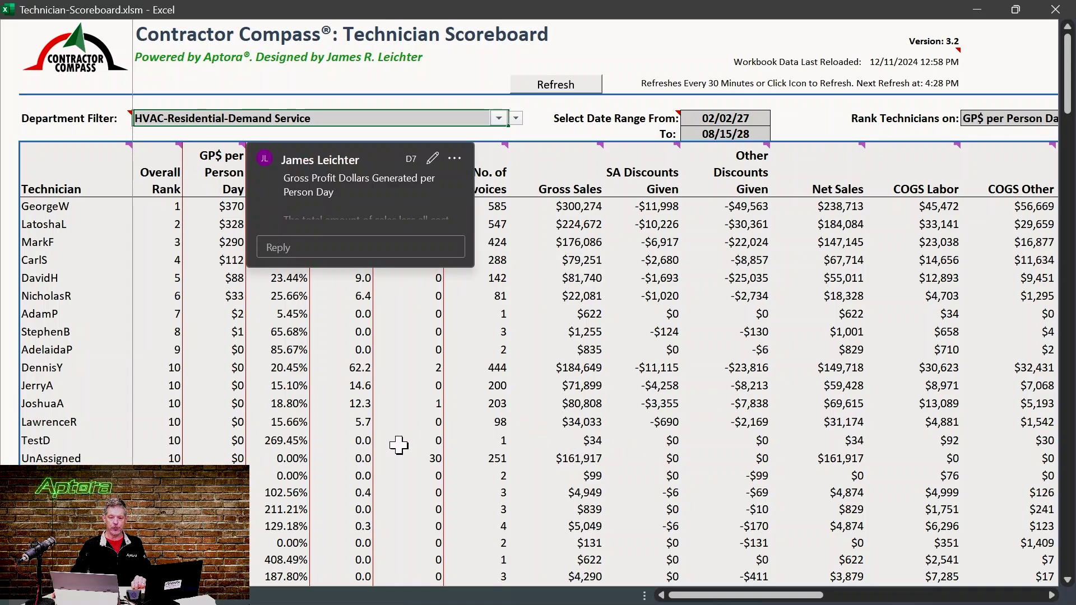
{"action": "left_click", "coordinate": [417, 421]}
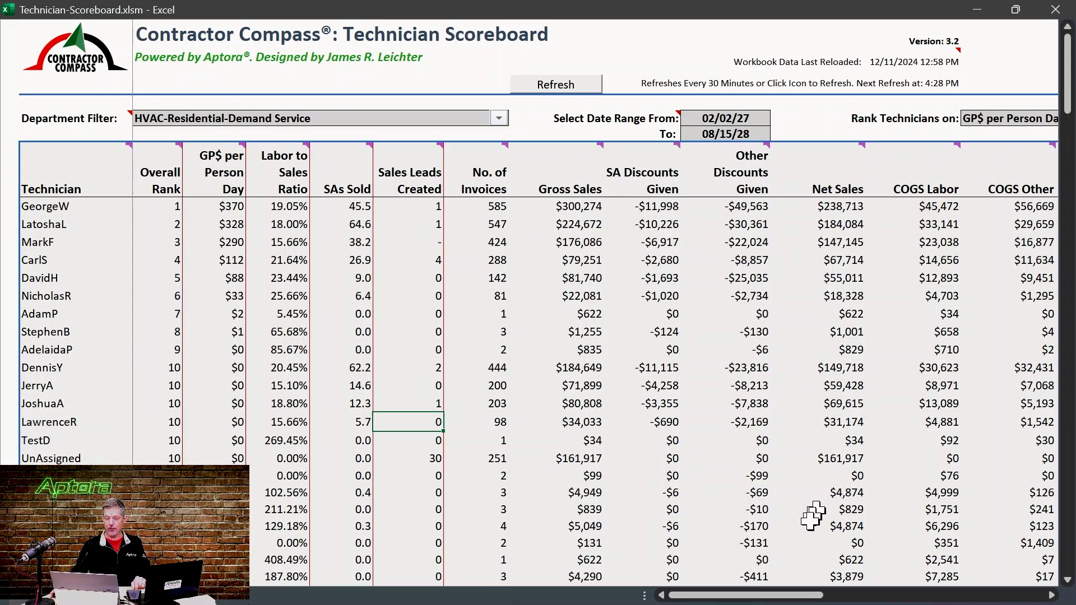
{"action": "left_click_drag", "start_coordinate": [788, 597], "coordinate": [856, 600]}
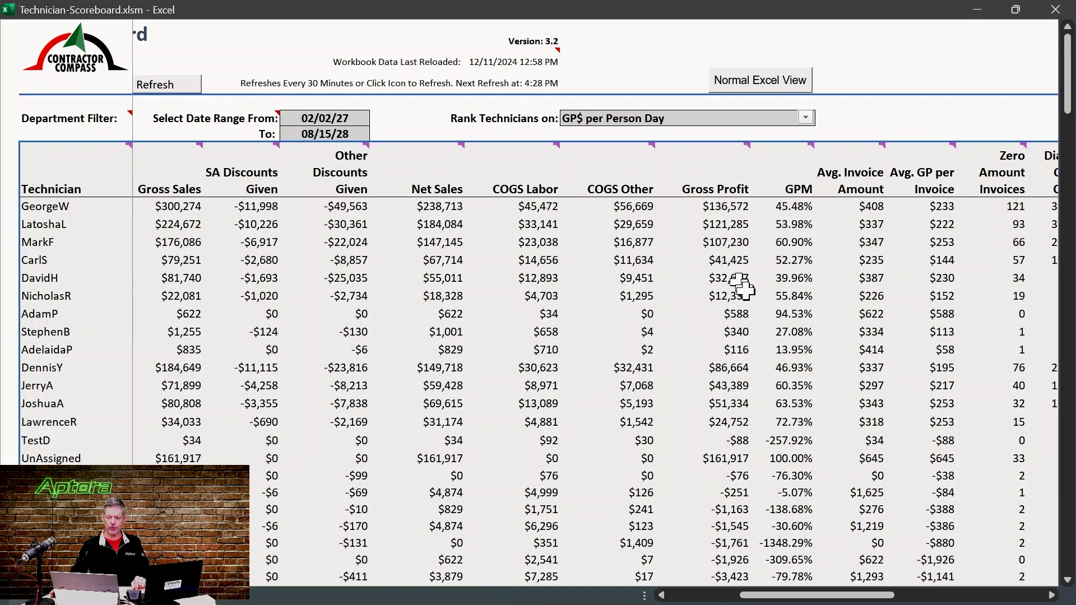
{"action": "left_click_drag", "start_coordinate": [854, 601], "coordinate": [942, 600]}
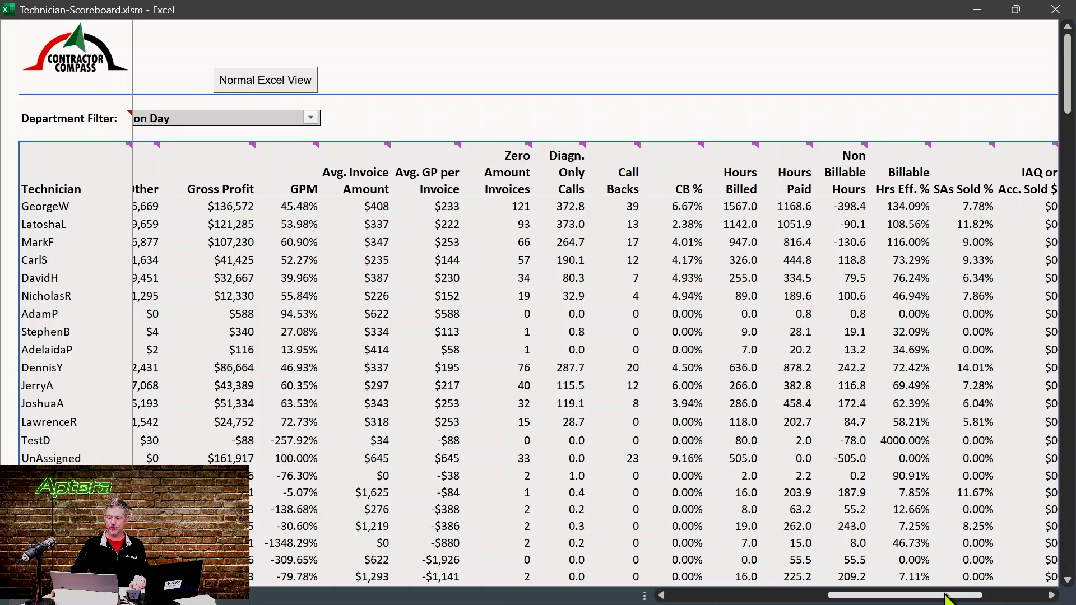
{"action": "left_click_drag", "start_coordinate": [947, 598], "coordinate": [1003, 598]}
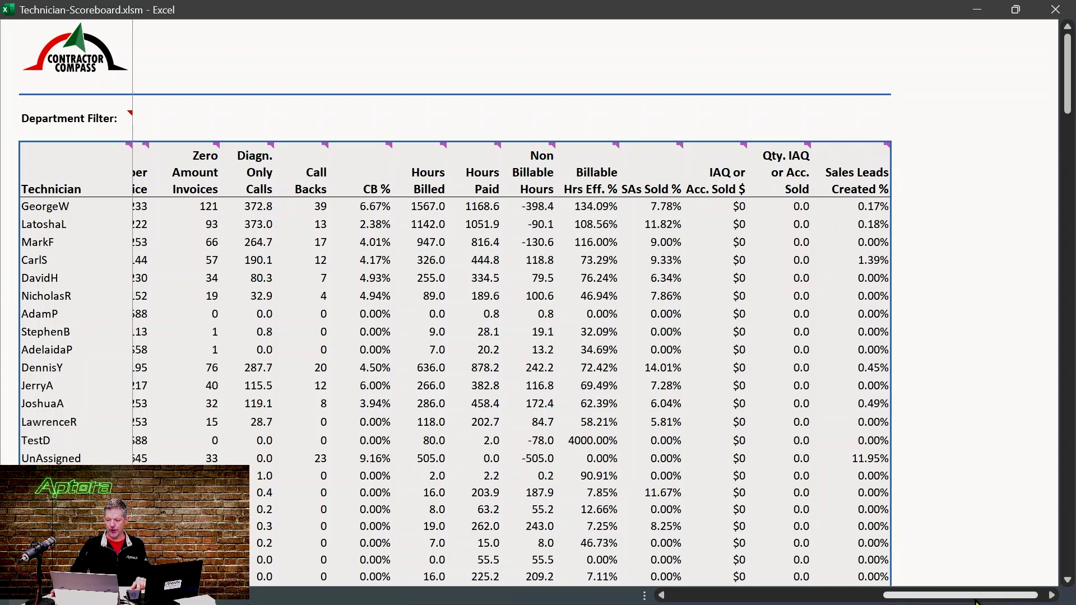
- Look through the available criteria for ranking technicians without changing the selection, then return to the scoreboard's first columns
{"action": "left_click_drag", "start_coordinate": [976, 600], "coordinate": [820, 595]}
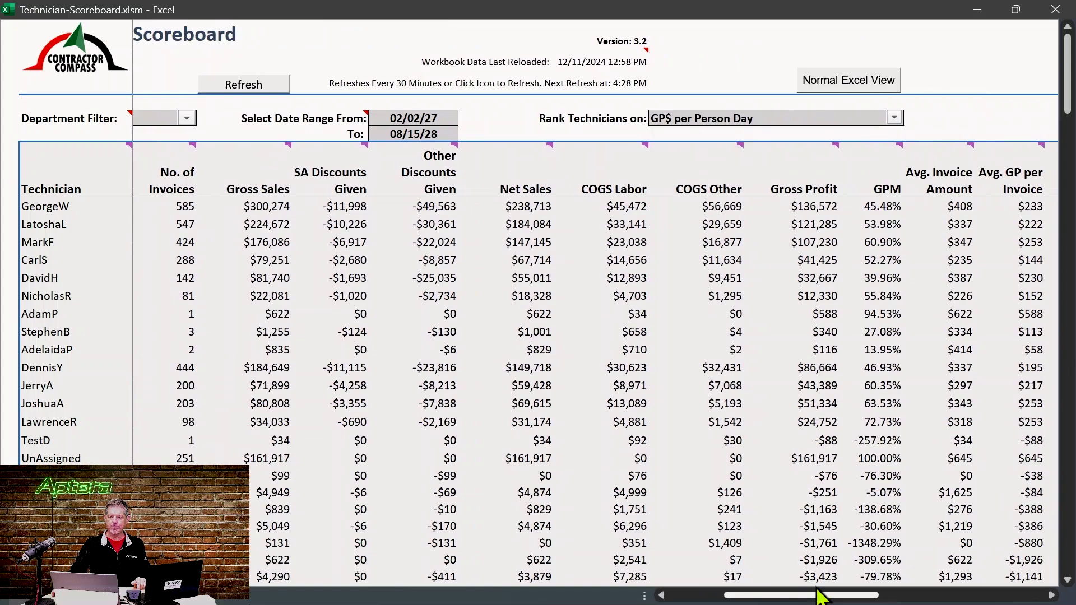
{"action": "left_click", "coordinate": [854, 122]}
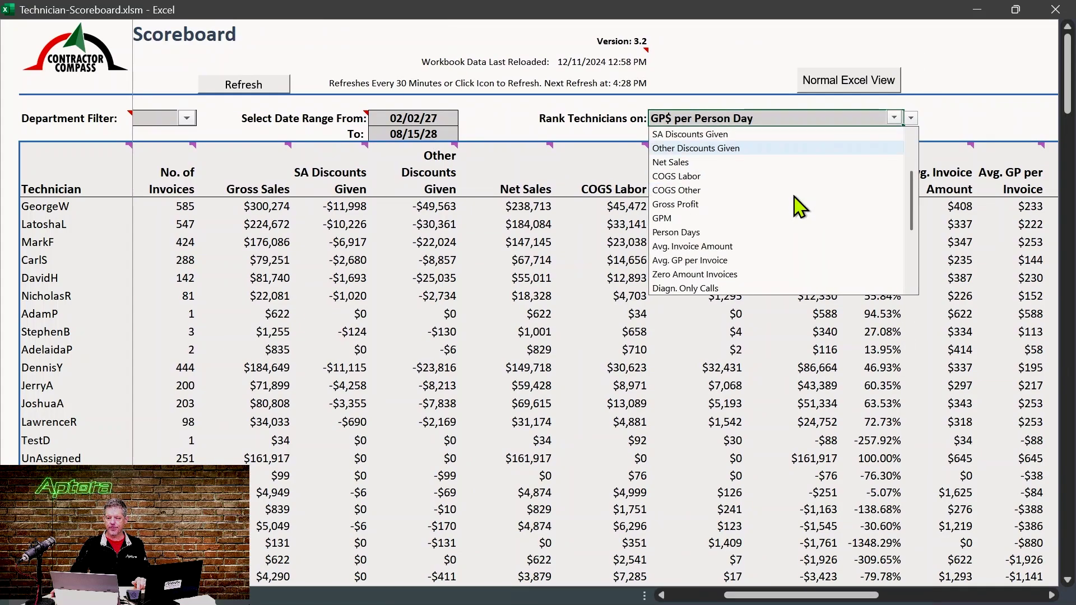
{"action": "scroll", "coordinate": [800, 208], "scroll_direction": "down", "scroll_amount": 3}
{"action": "scroll", "coordinate": [807, 211], "scroll_direction": "up", "scroll_amount": 5}
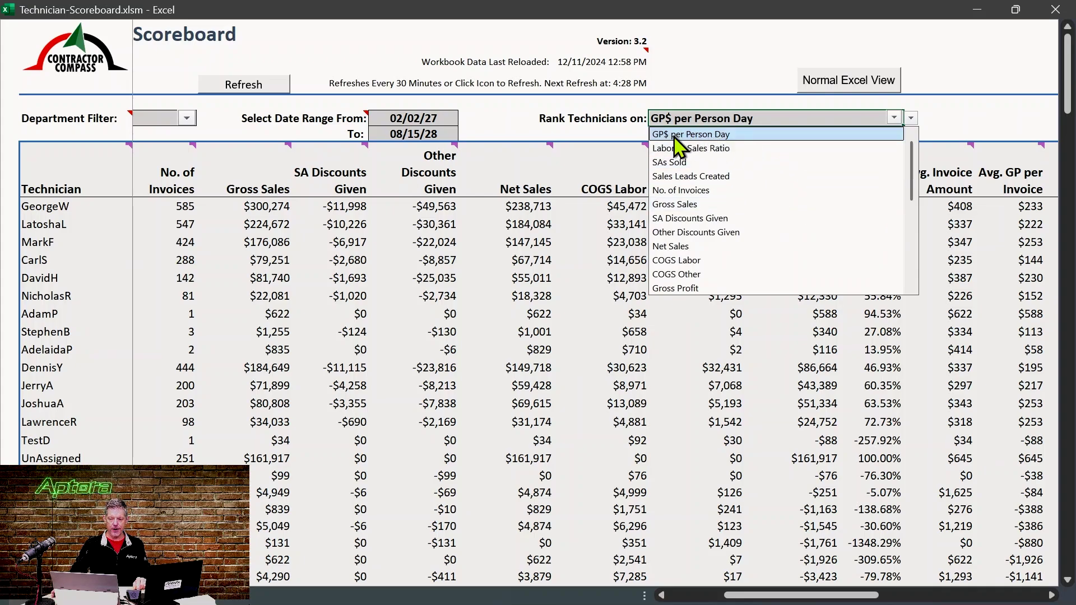
{"action": "left_click", "coordinate": [815, 597]}
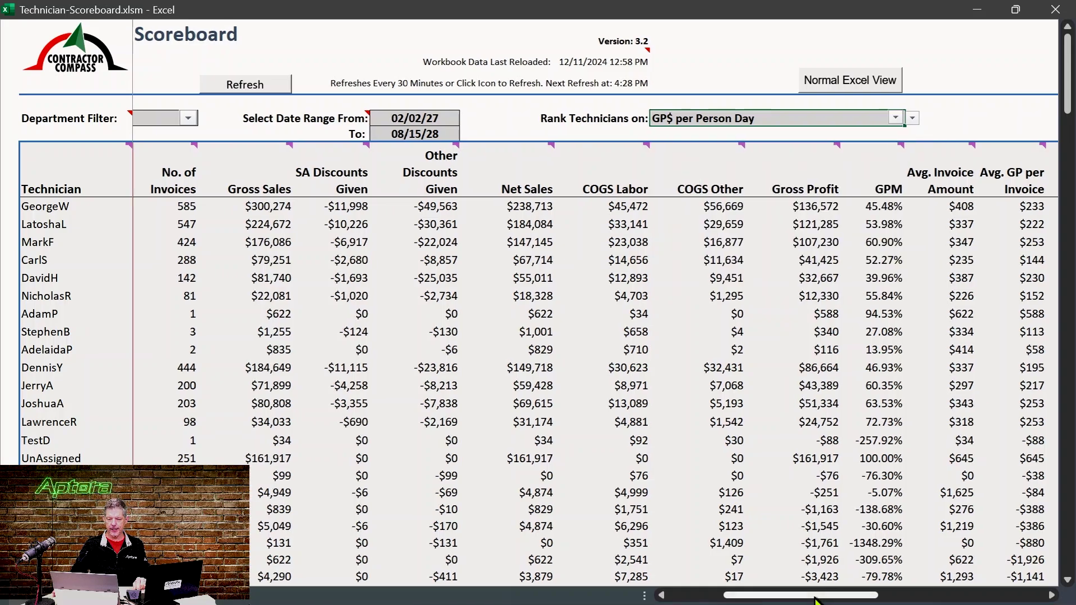
{"action": "left_click_drag", "start_coordinate": [816, 600], "coordinate": [762, 598]}
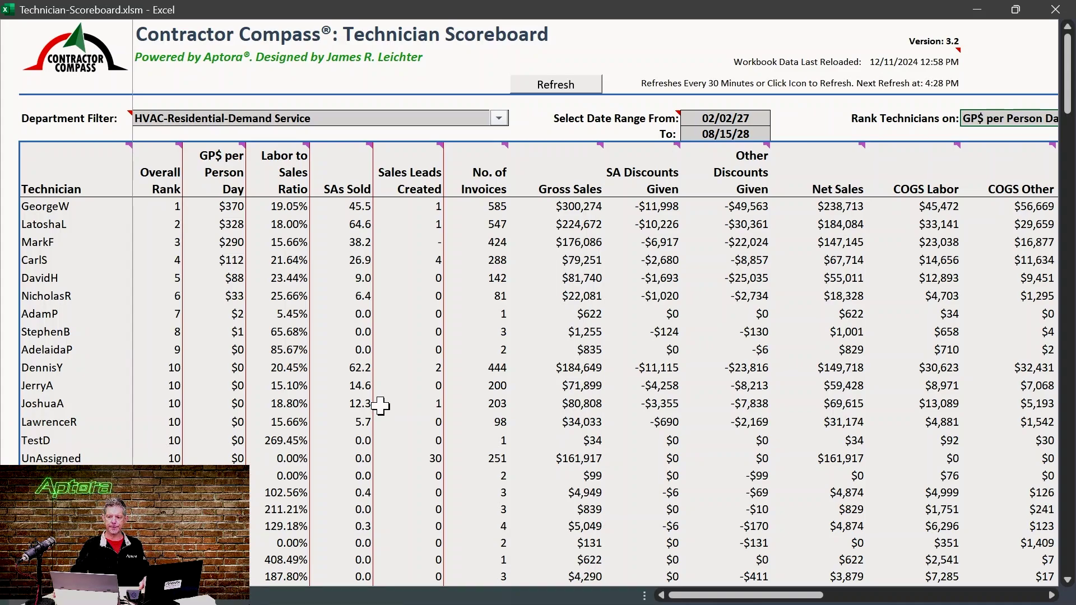
- Minimize both Excel workbooks to switch to Total Office Manager and select the commercial HVAC Warranty department in the Department List
{"action": "left_click", "coordinate": [980, 9]}
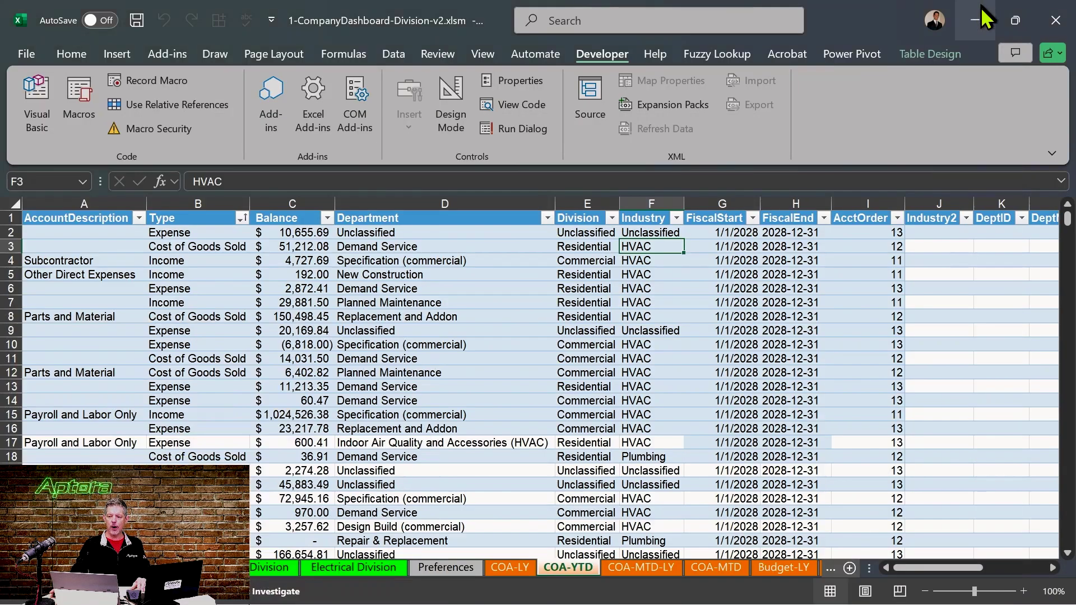
{"action": "left_click", "coordinate": [980, 13]}
{"action": "left_click", "coordinate": [625, 337]}
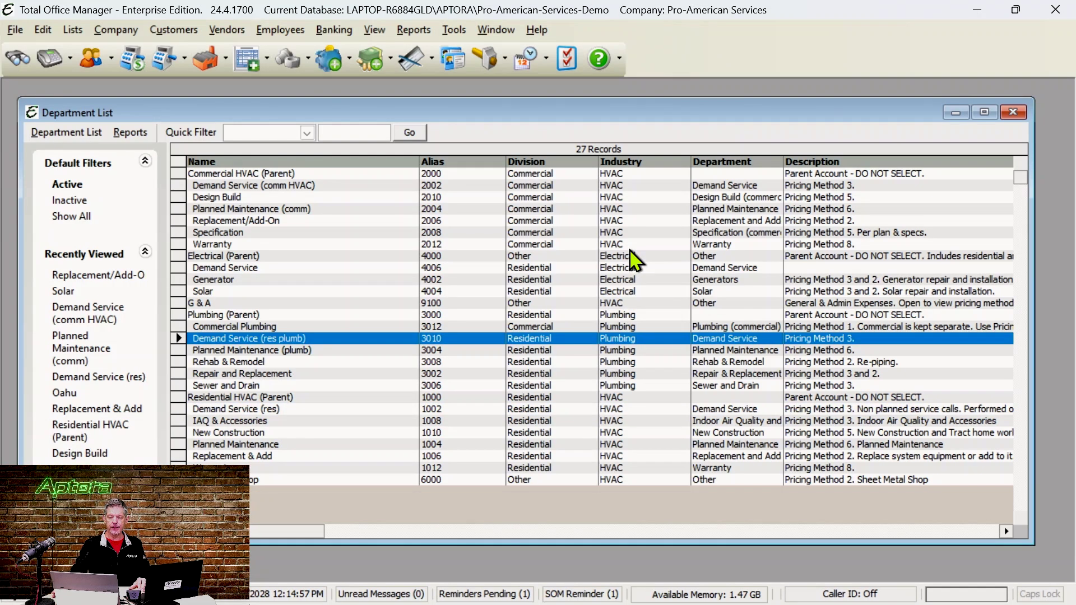
{"action": "left_click", "coordinate": [629, 247]}
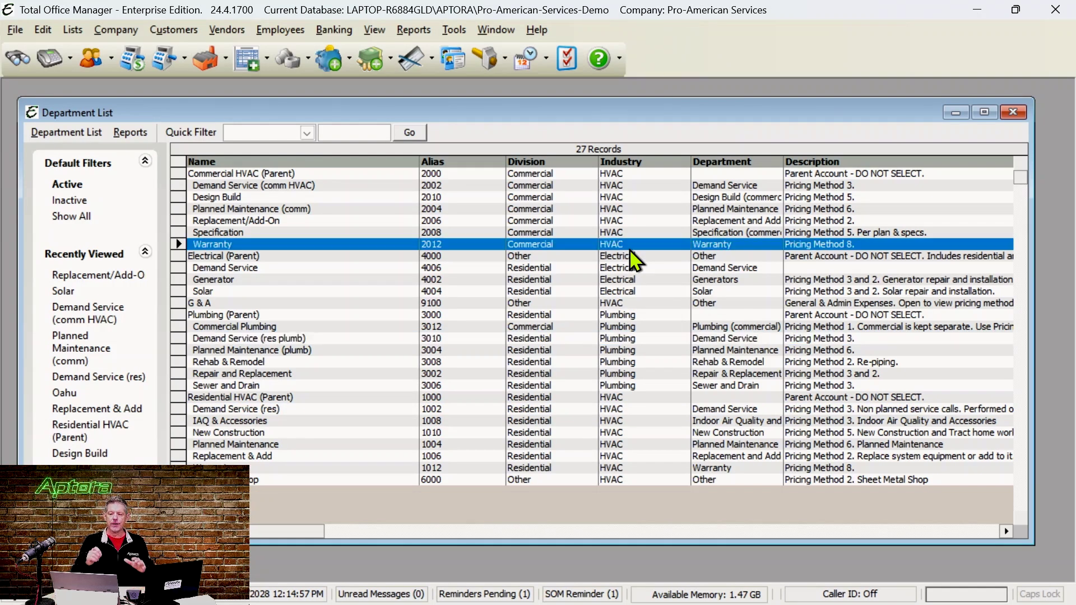